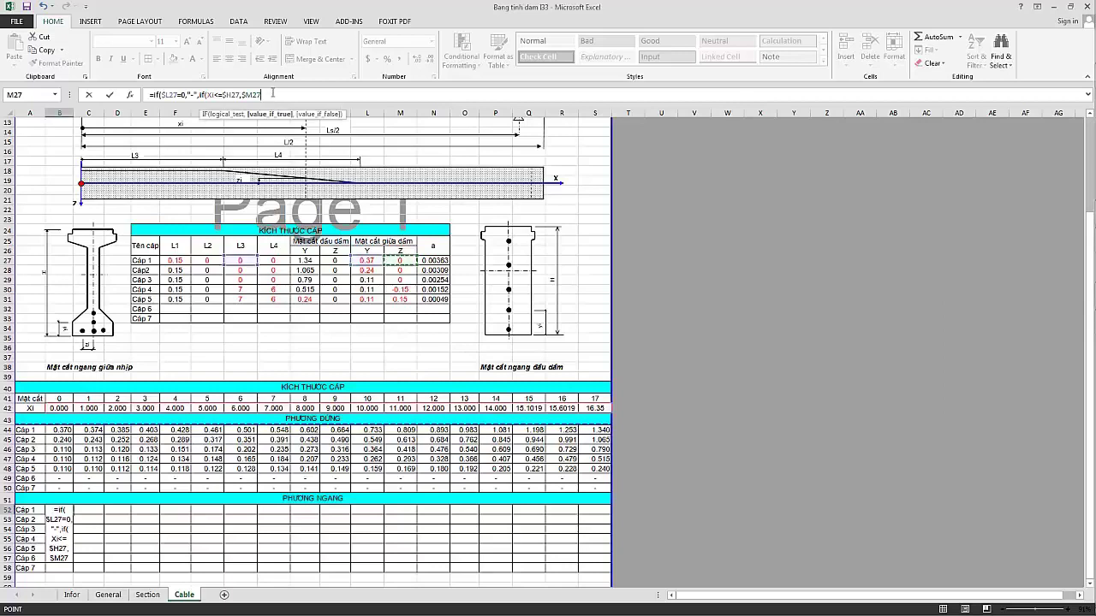
Append the nested test ,IF(Xi<=$H27+$I27, to B52's formula.
text(,)
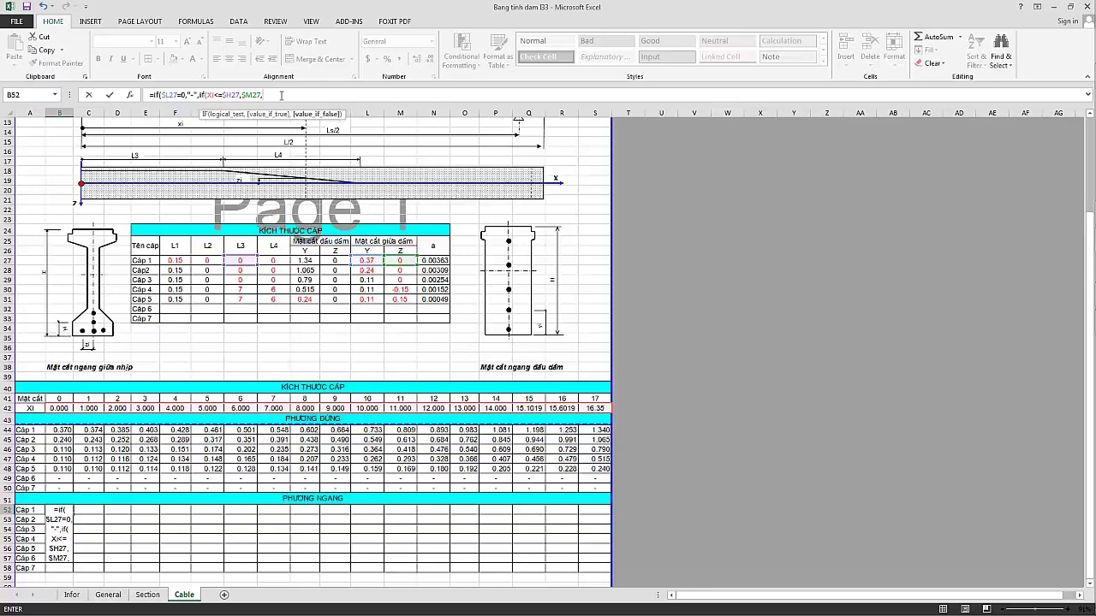
text(i)
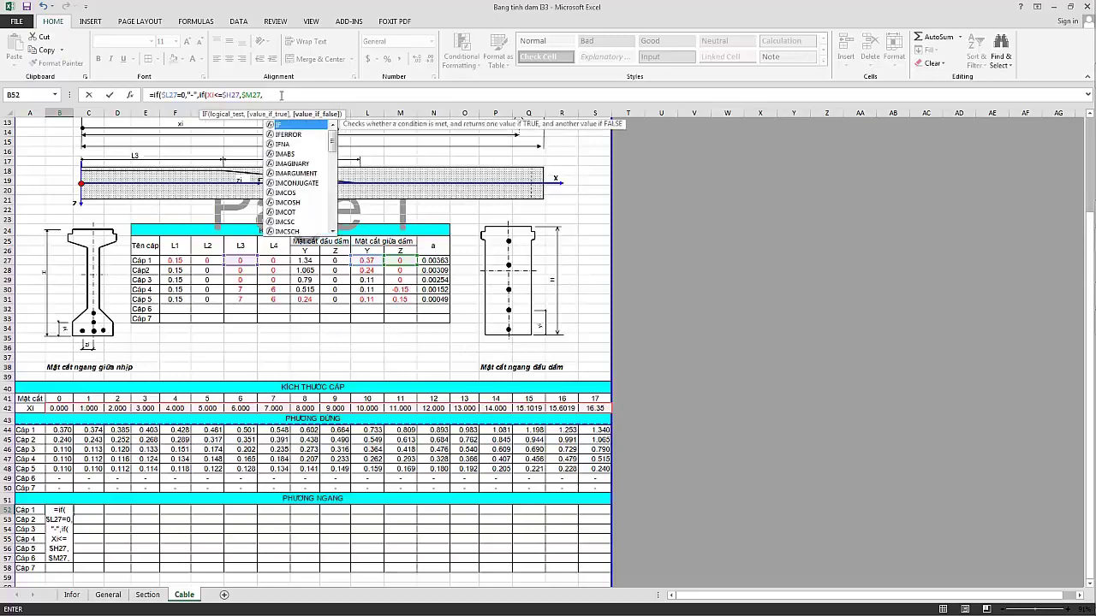
text(f()
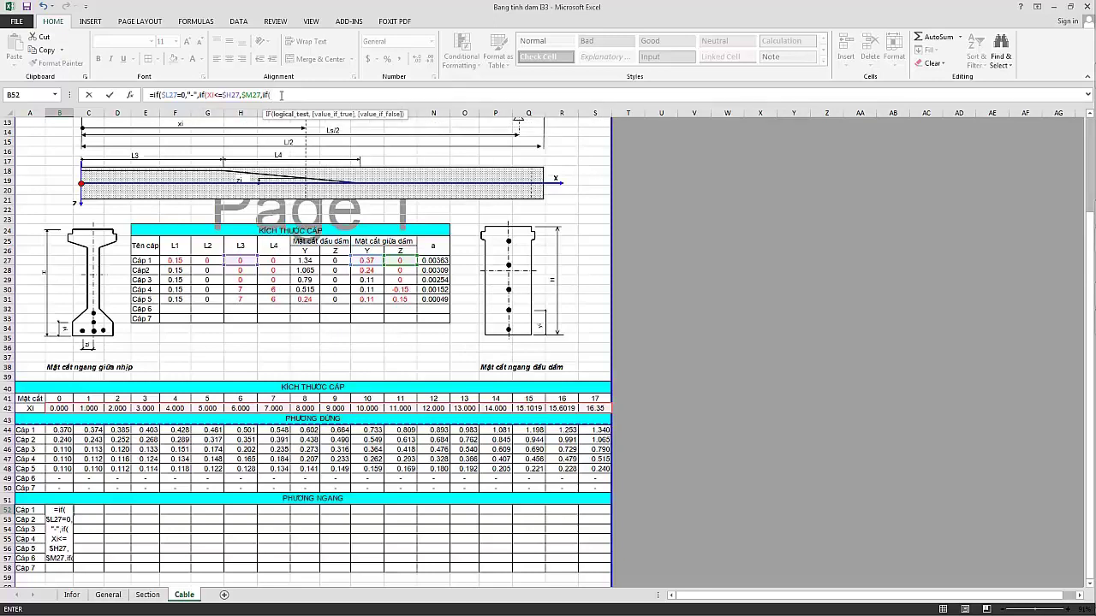
text(Xi)
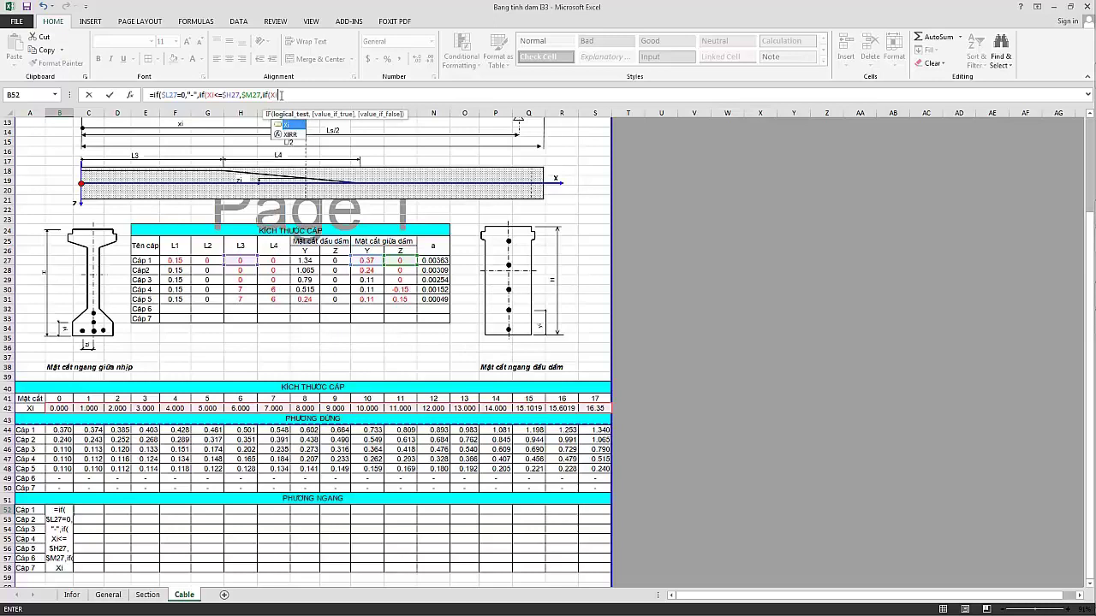
text(<)
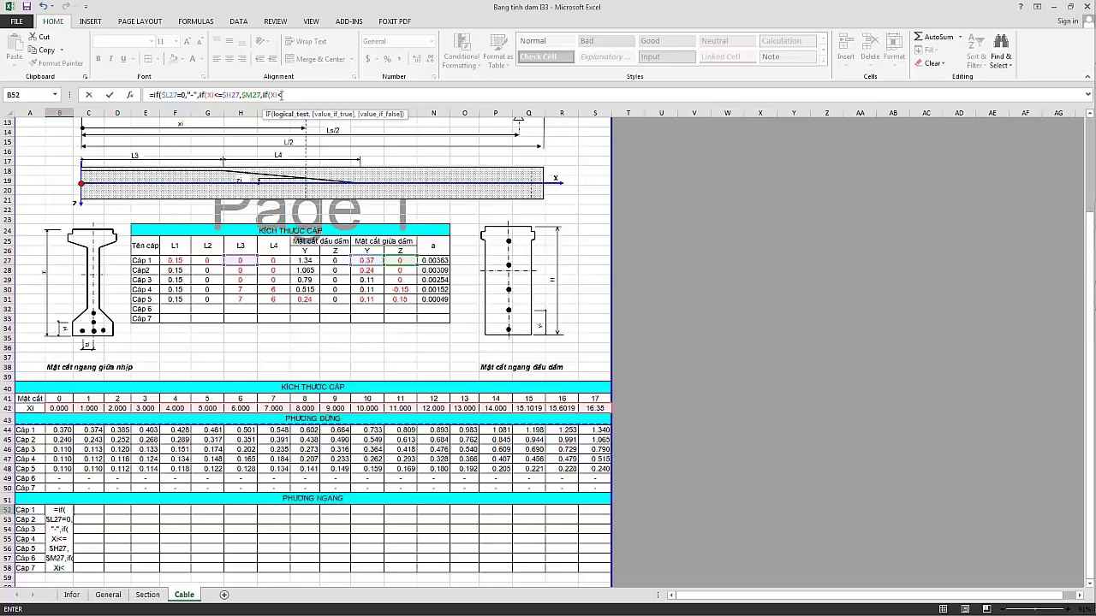
text(=)
click(241, 260)
key(F4)
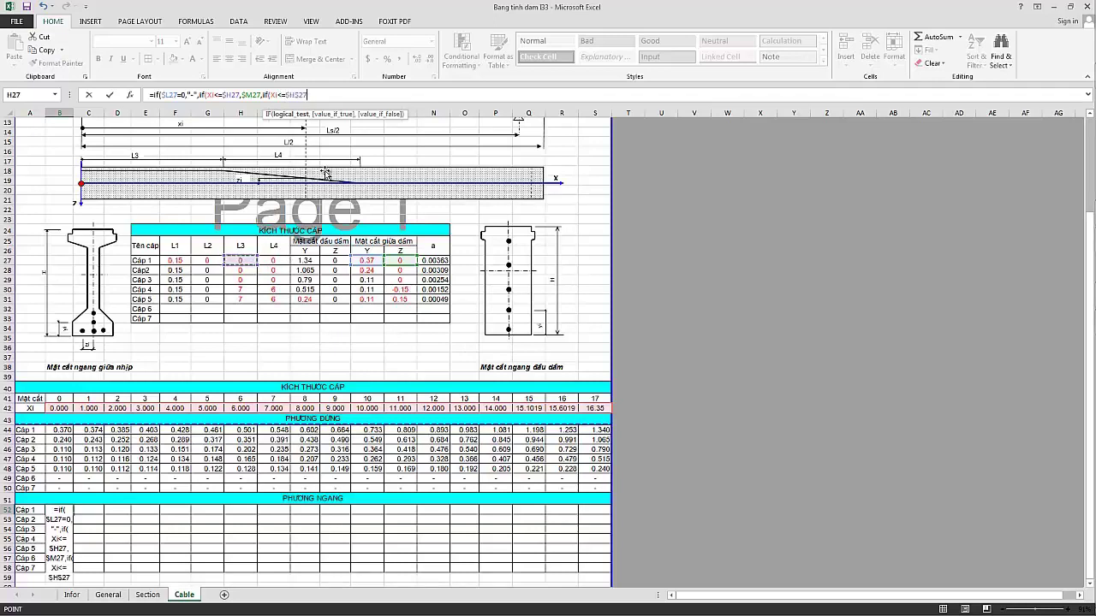
key(F4)
key(F4)
text(+)
click(268, 261)
click(268, 261)
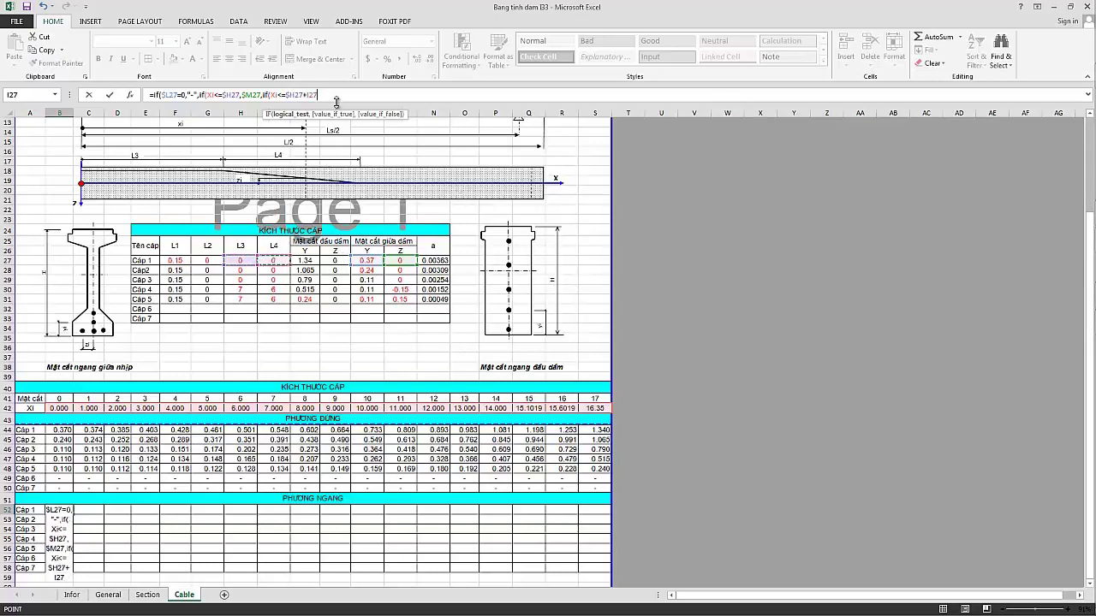
key(F4)
key(F4)
key(F4)
text(,)
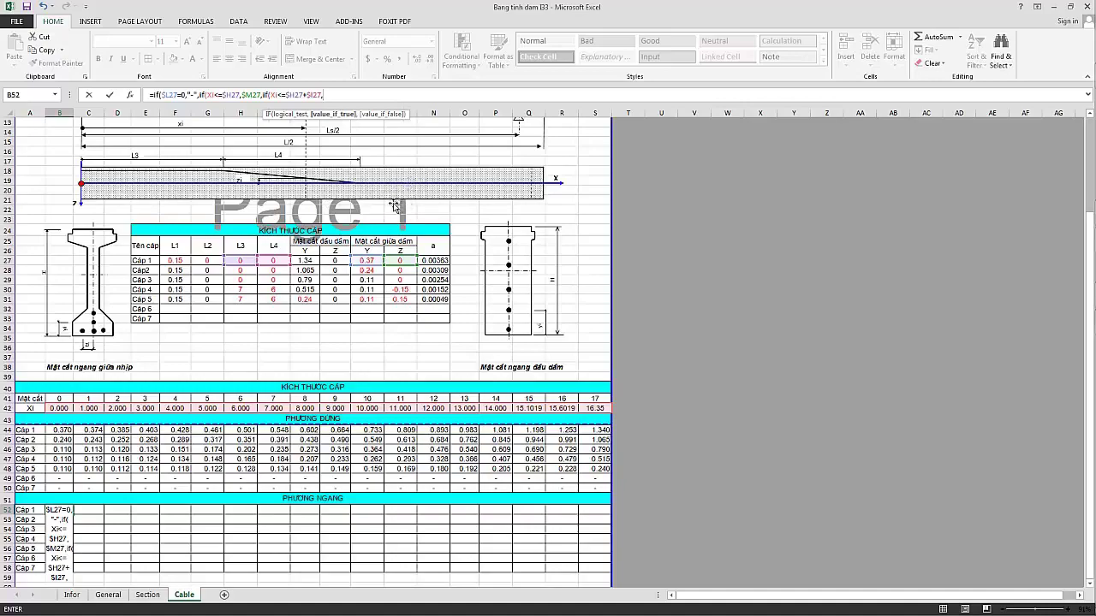
Start the nested IF's true branch in B52 as $K27-(Xi-.
drag(1089, 272, 1077, 165)
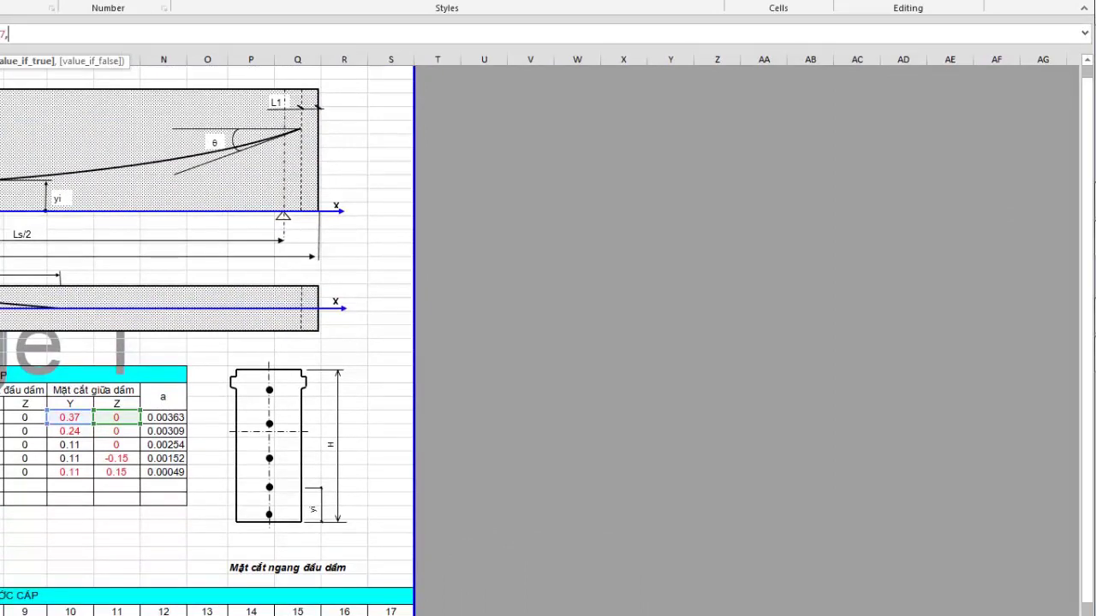
click(23, 417)
key(F4)
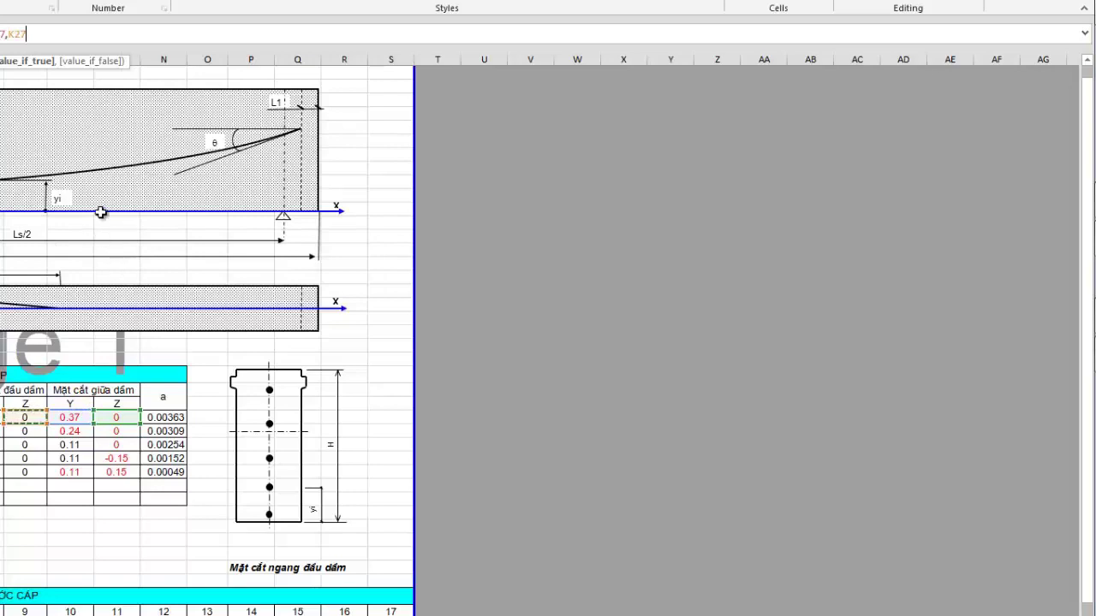
scroll(108, 149, down, 9)
key(F4)
key(F4)
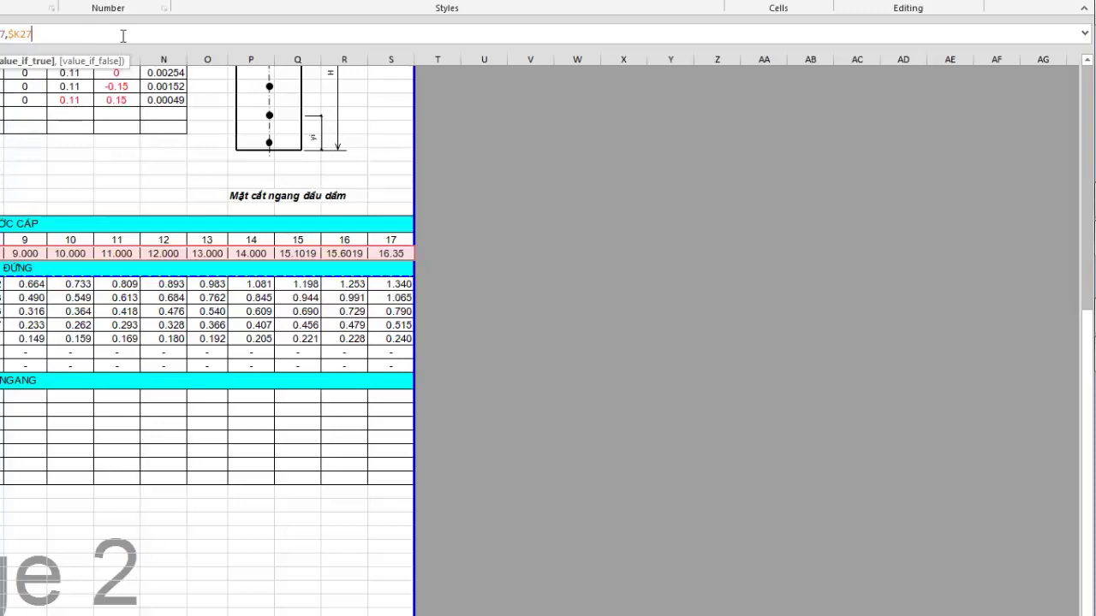
drag(1087, 178, 1088, 137)
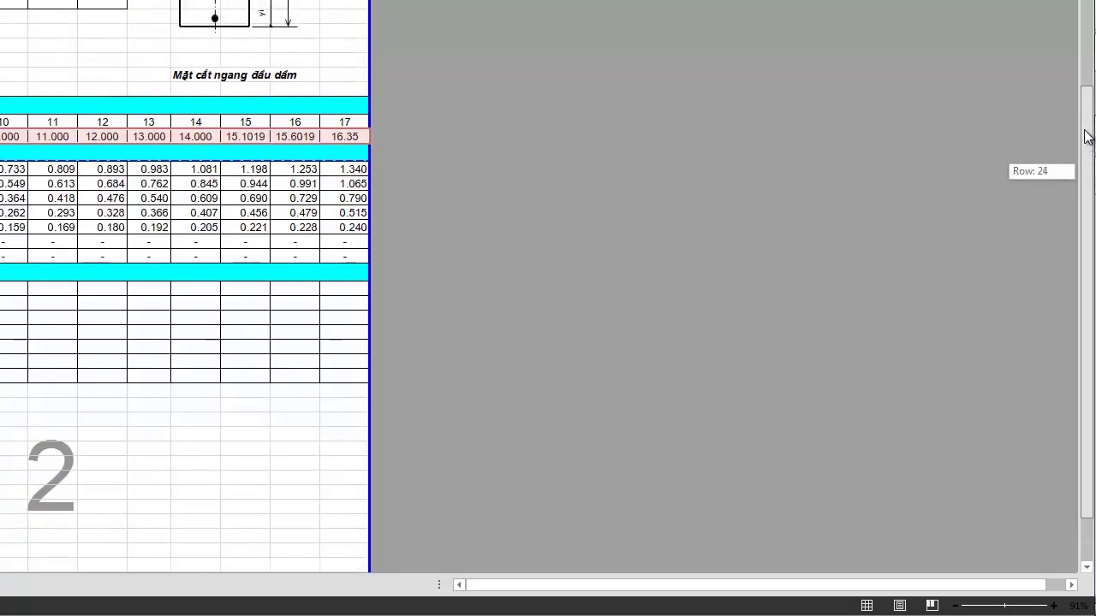
drag(1087, 137, 1087, 133)
text($K27-()
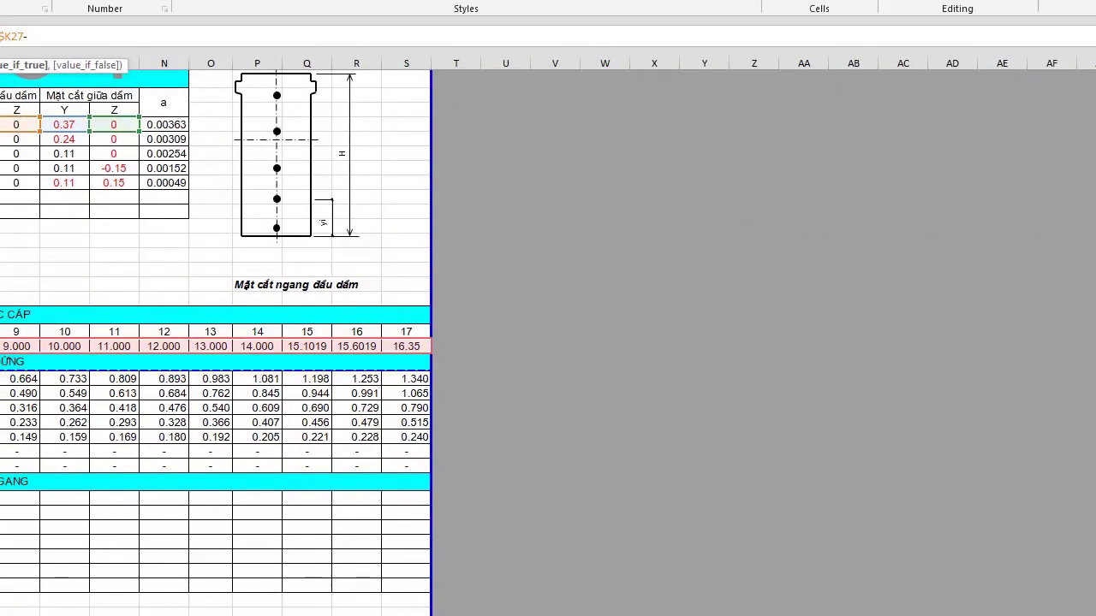
text(Xi)
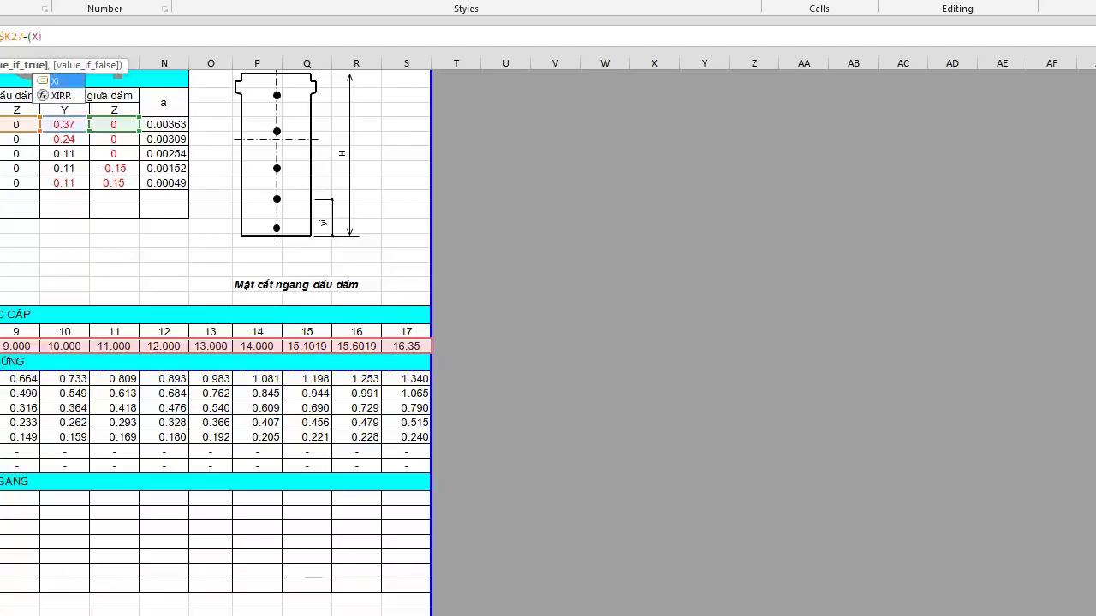
text(-)
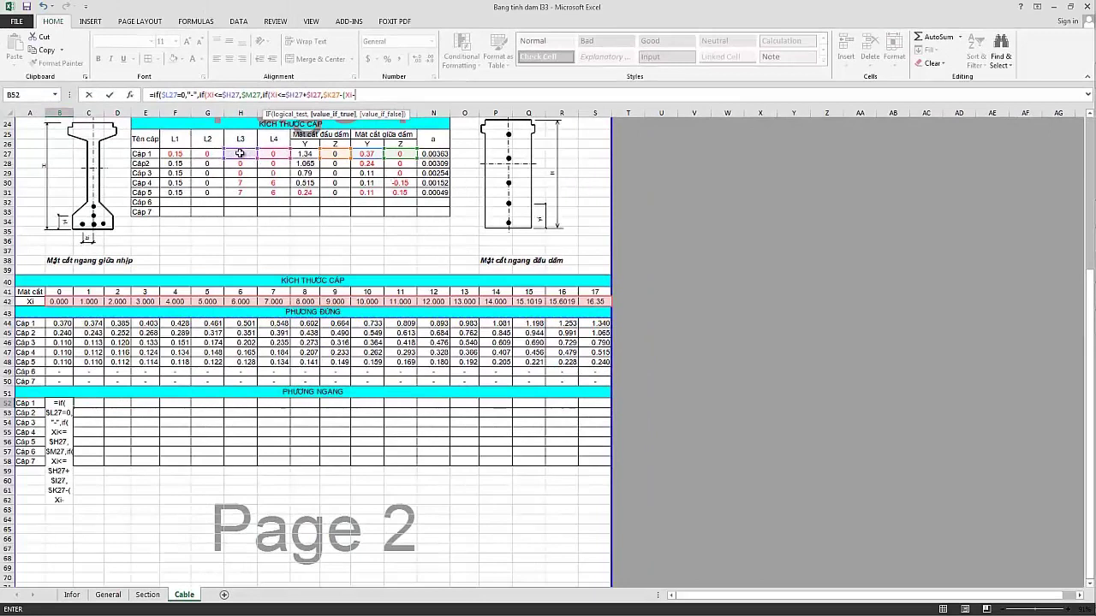
Continue the true branch with (Xi-$H27)/$I27 in B52's formula.
click(240, 154)
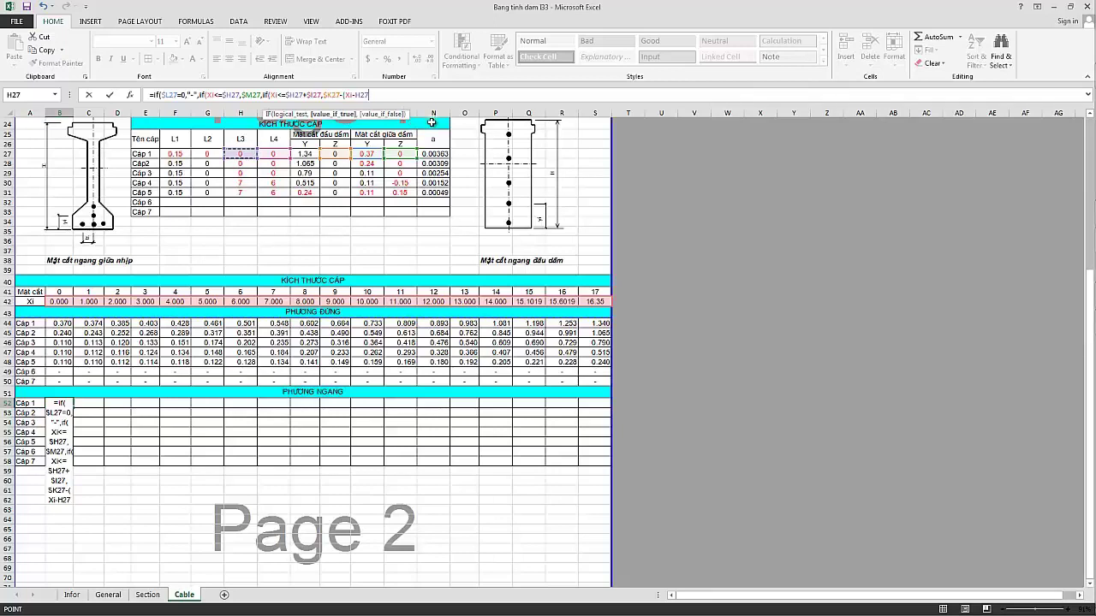
text())
double_click(361, 95)
key(F4)
key(F4)
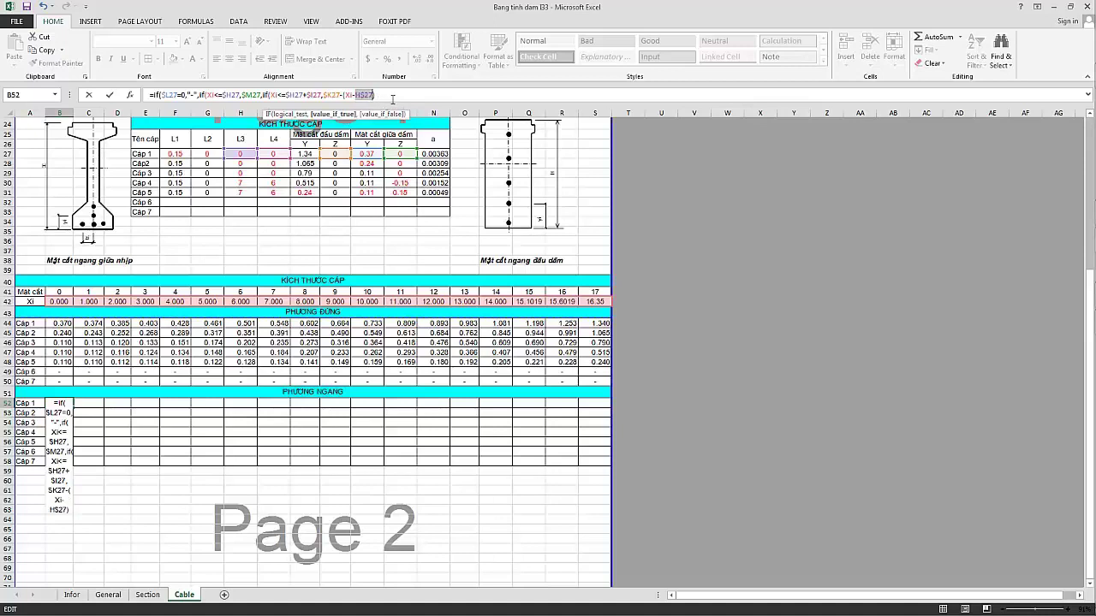
key(F4)
click(392, 95)
text(/)
click(273, 154)
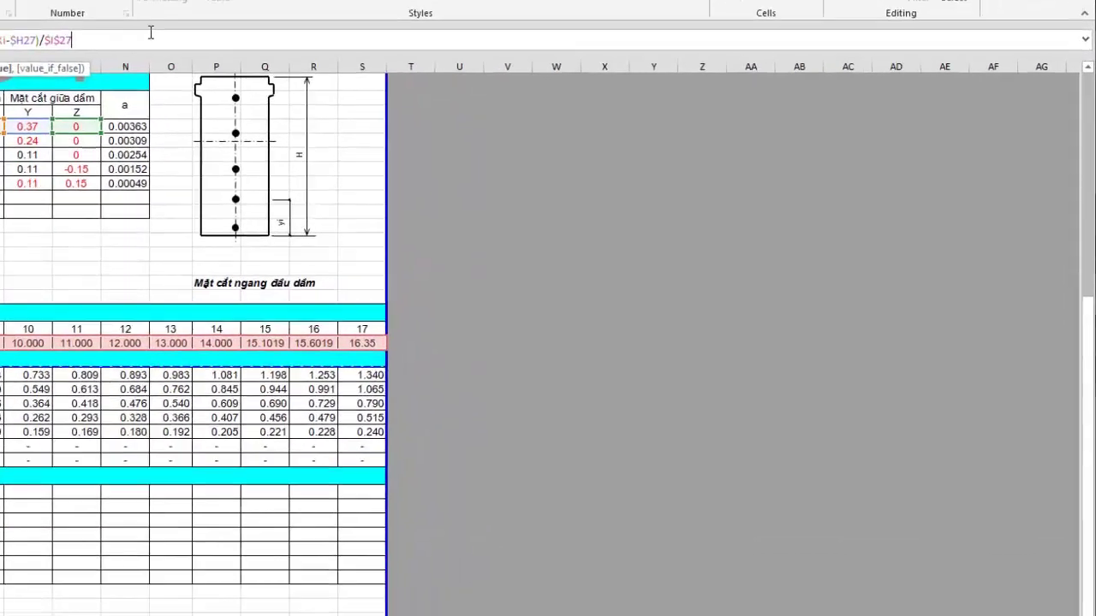
key(F4)
key(F4)
text(*()
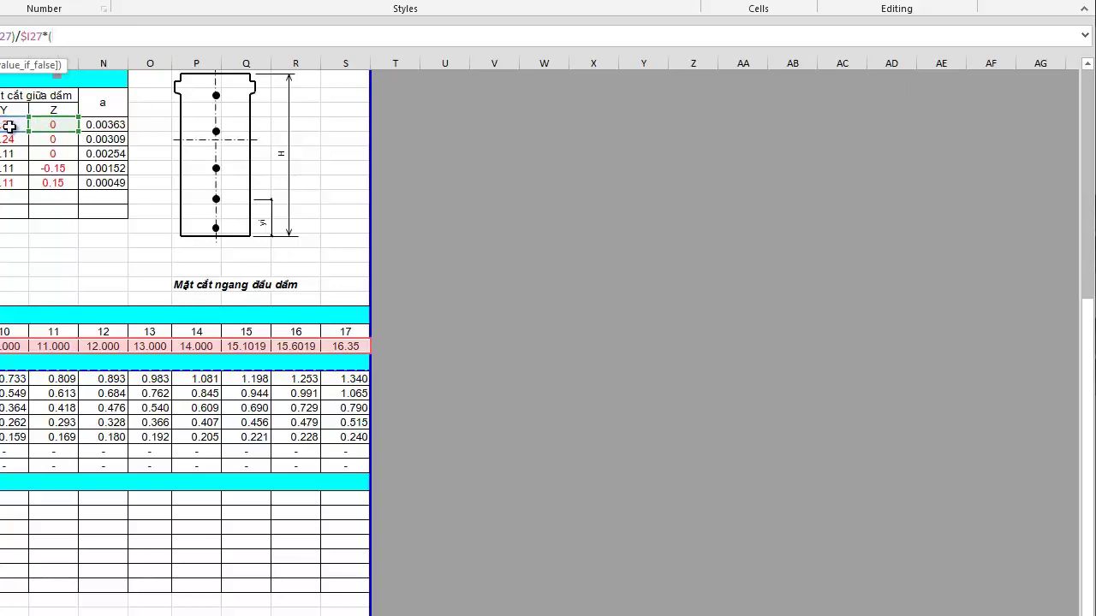
Multiply that term by ($M27-$K27) and add the comma before the false result.
click(54, 124)
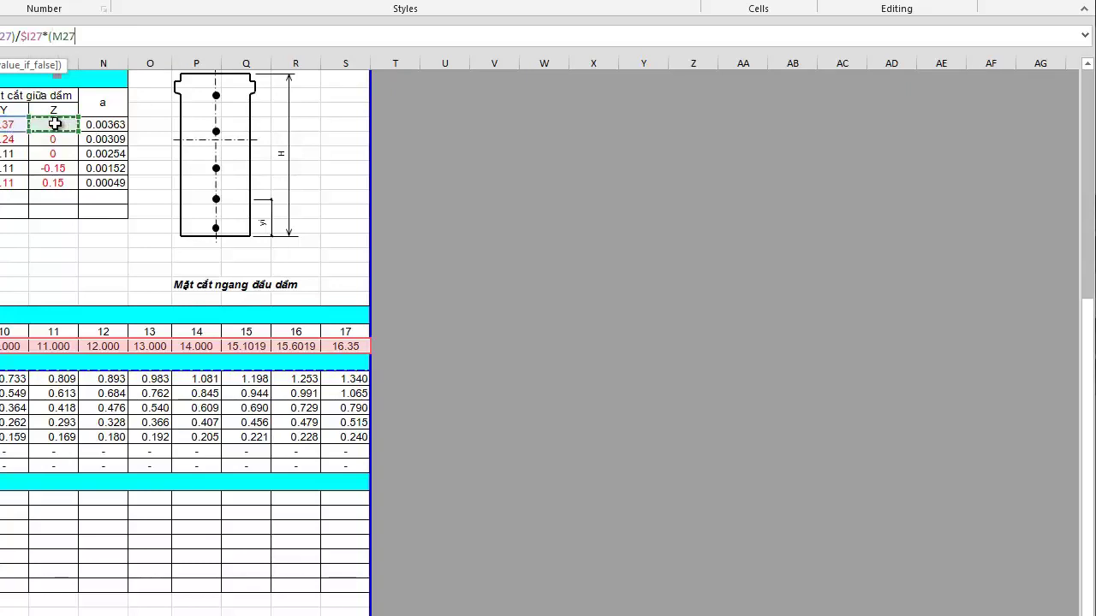
key(F4)
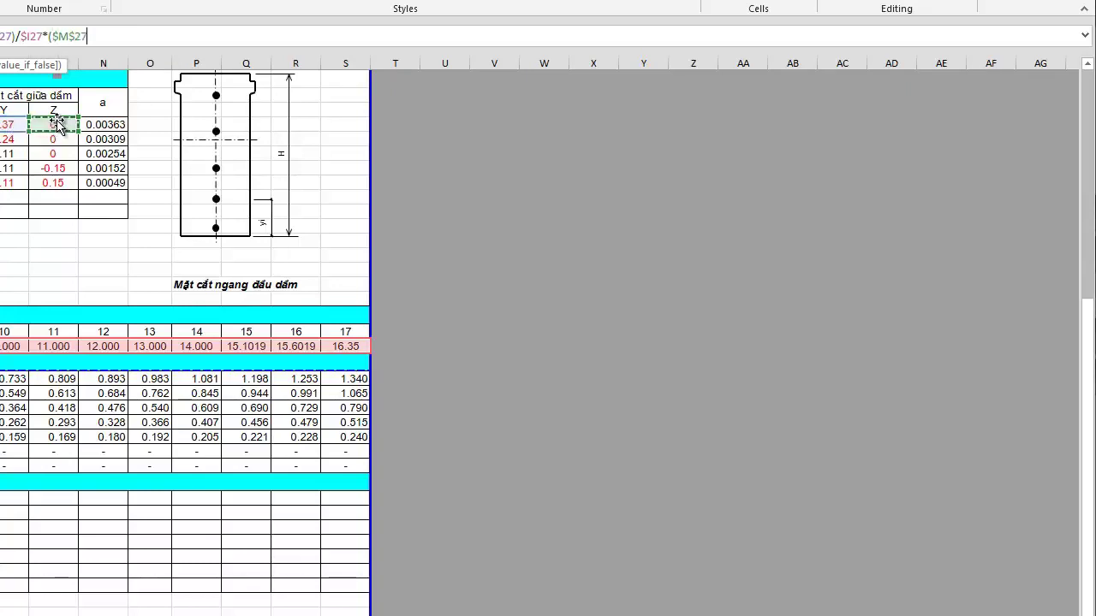
key(F4)
key(F4)
text(-)
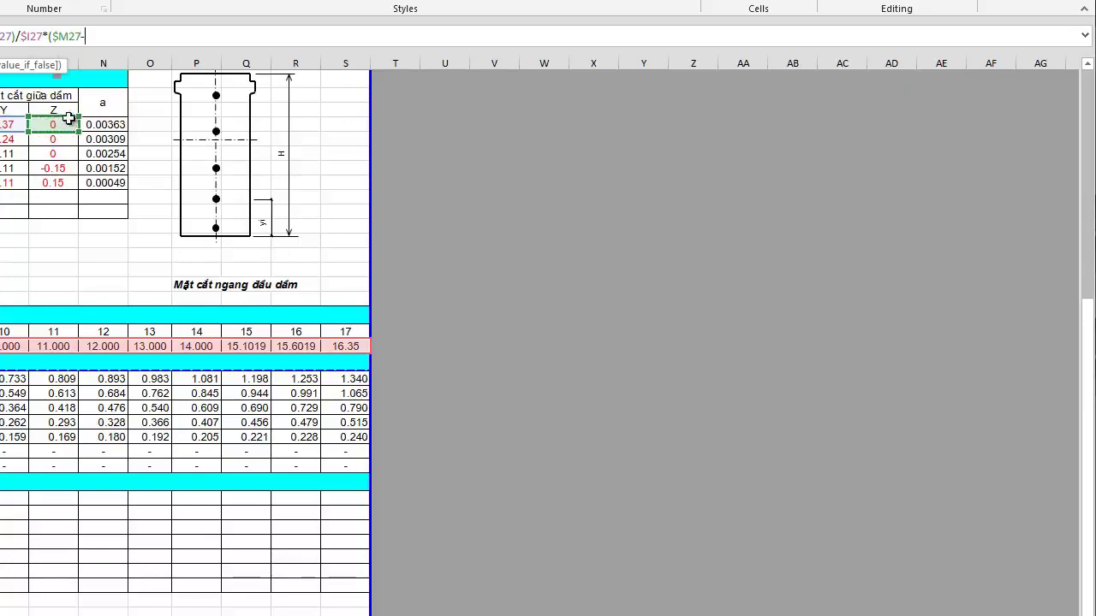
text(K27)
key(F4)
key(F4)
key(F4)
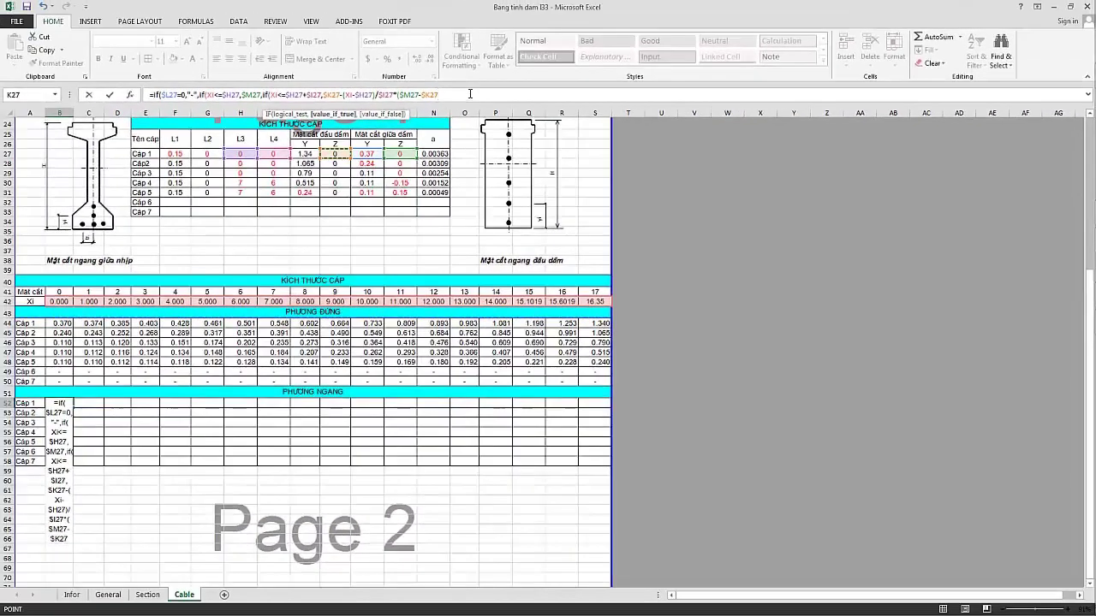
text())
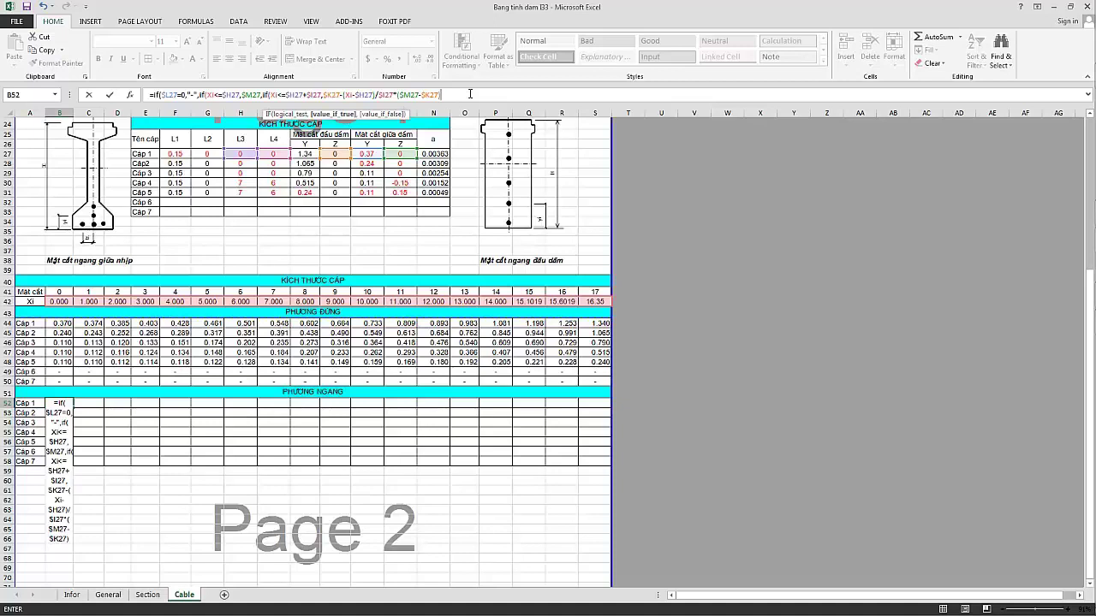
text(,)
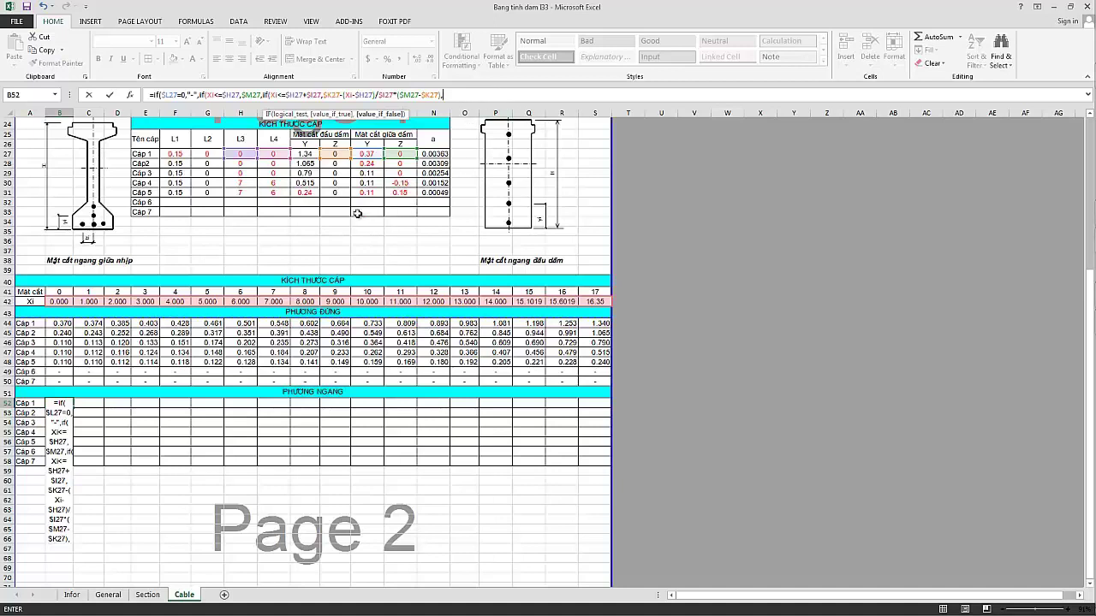
Use $K27 as the false result, close all parentheses and enter B52's formula.
click(337, 153)
key(F4)
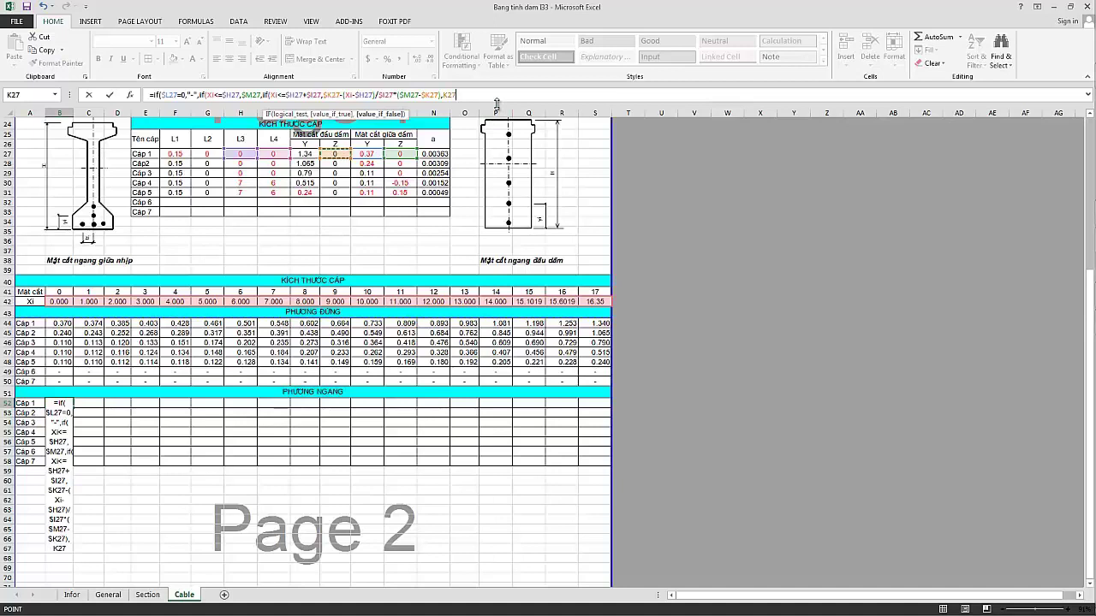
key(F4)
key(F4)
text())
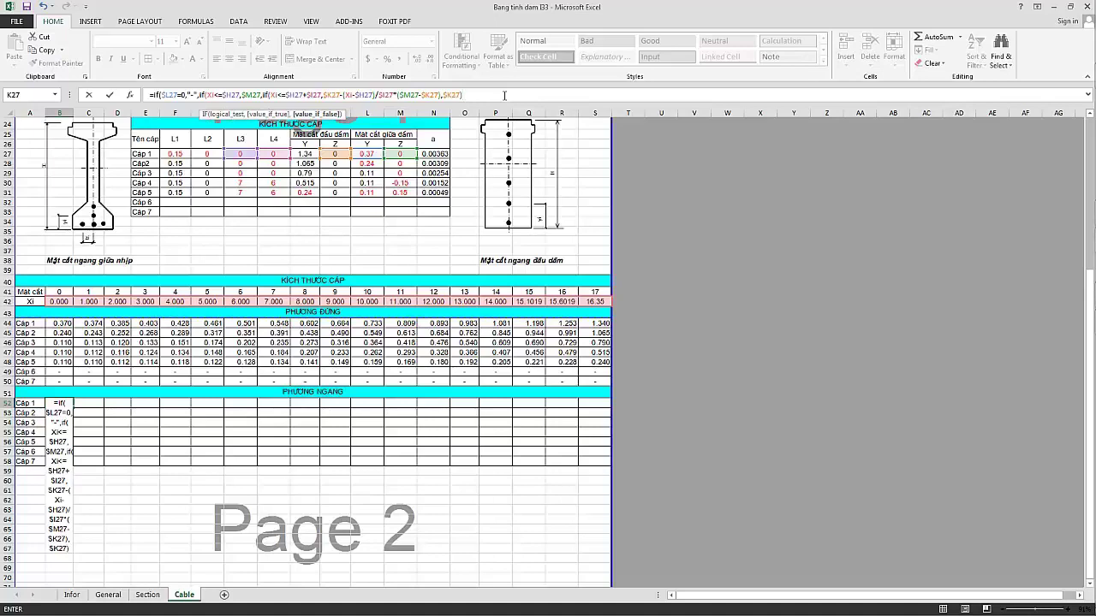
drag(1091, 300, 1091, 214)
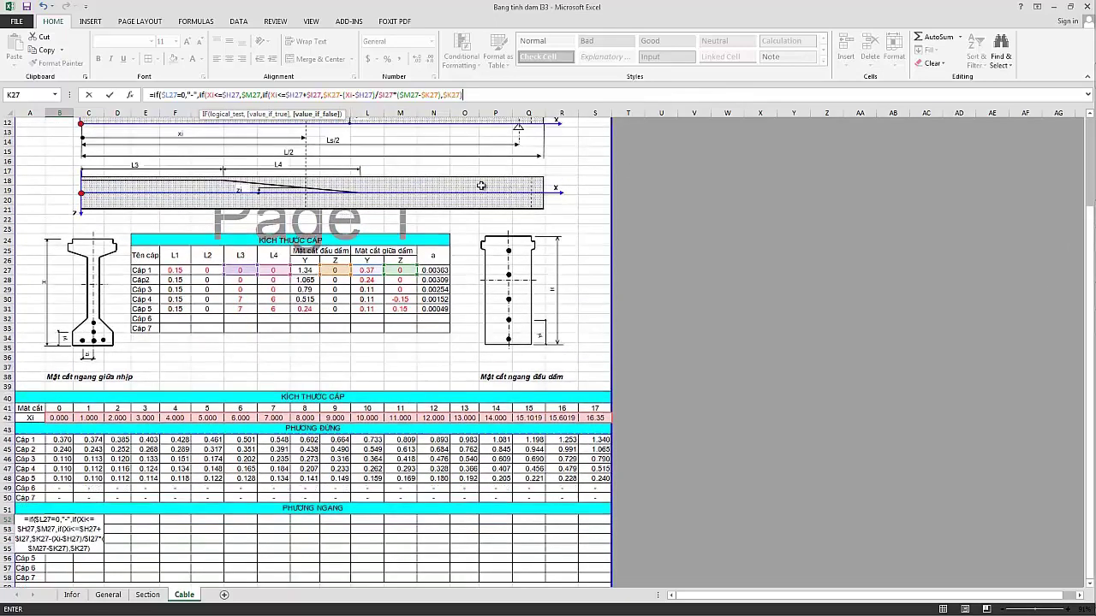
click(525, 95)
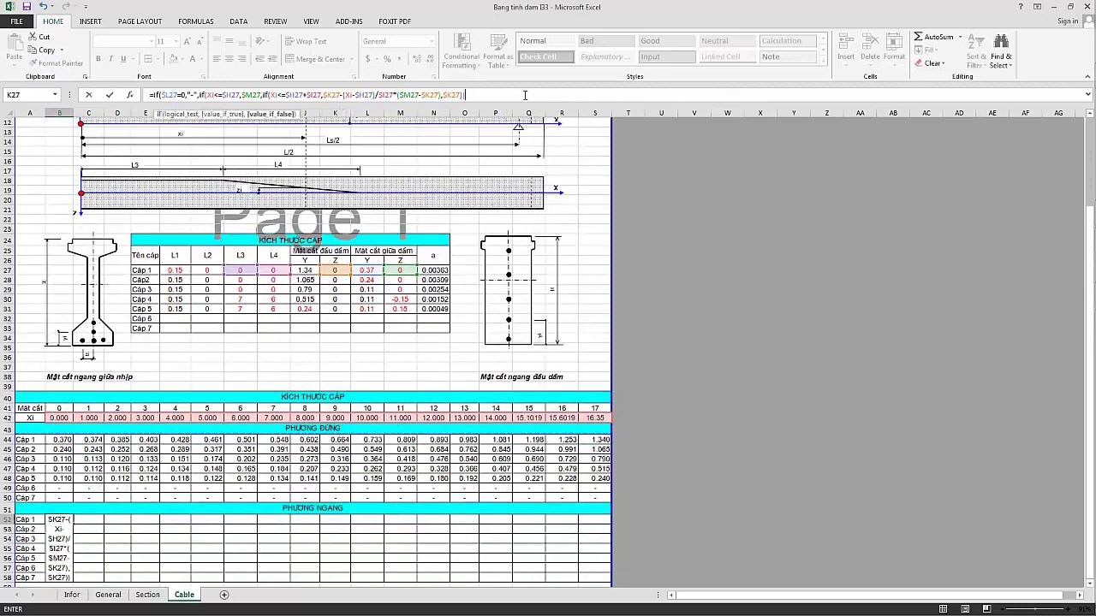
text())
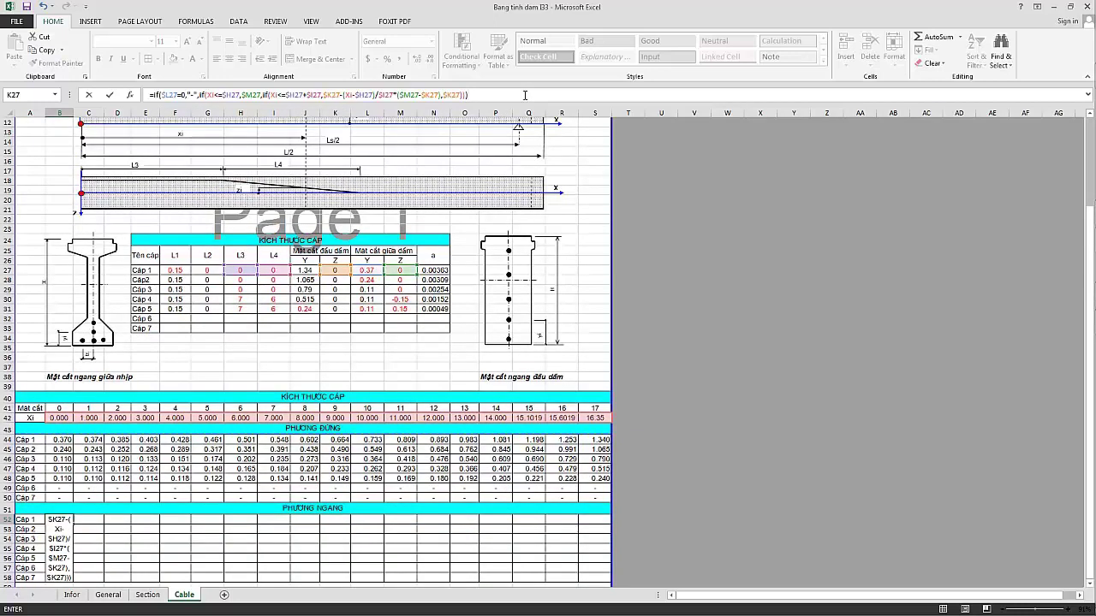
key(Return)
scroll(234, 308, down, 3)
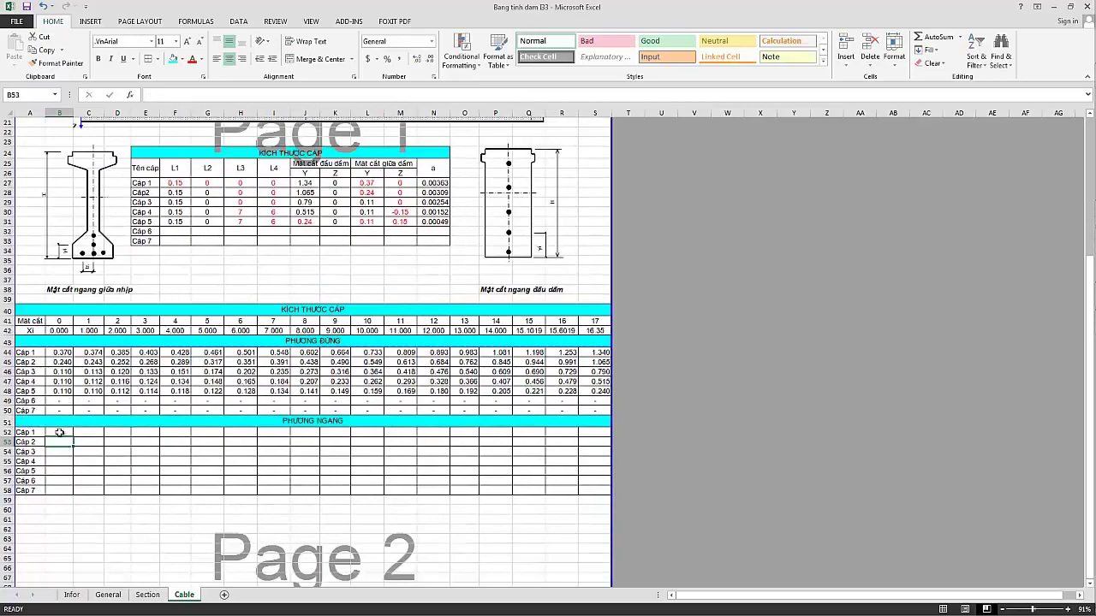
Fill B52's formula across to column R and down through row 58 for Cáp 1–7.
click(60, 433)
drag(74, 438, 614, 445)
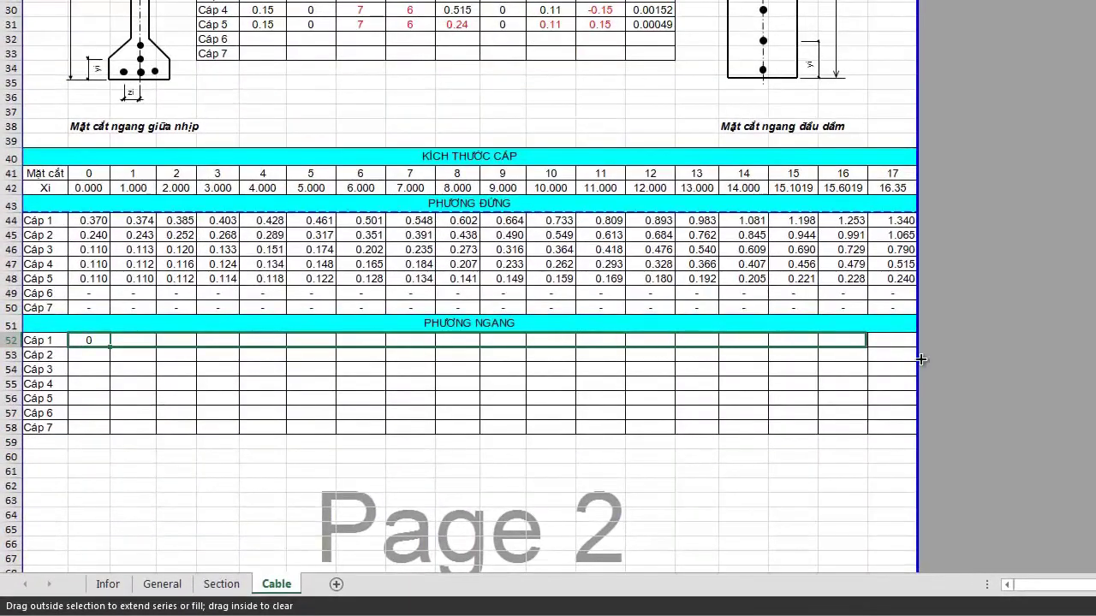
drag(921, 359, 924, 359)
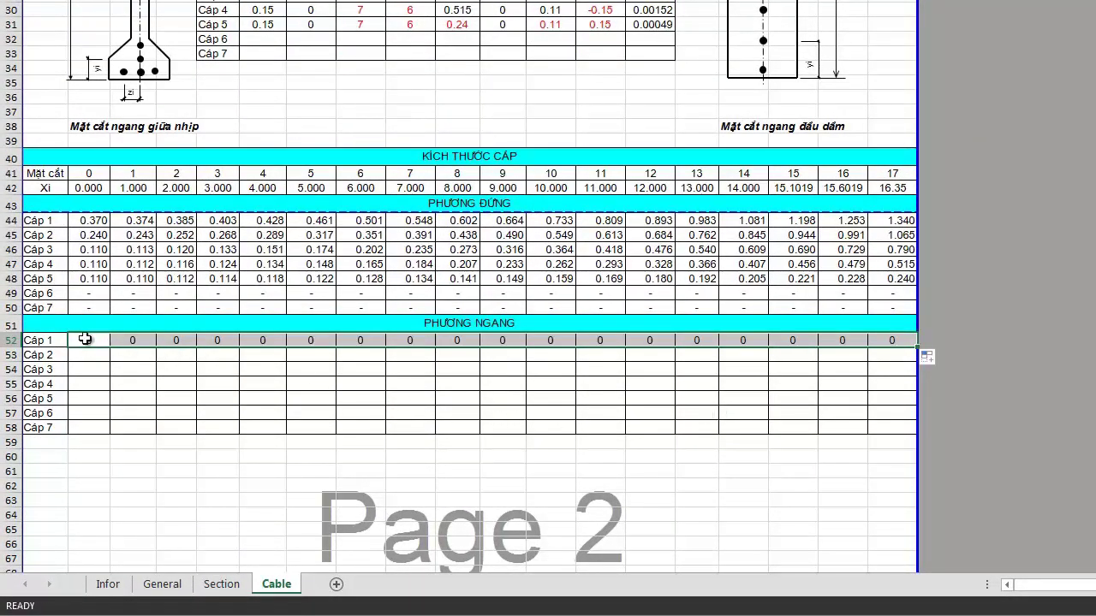
click(85, 340)
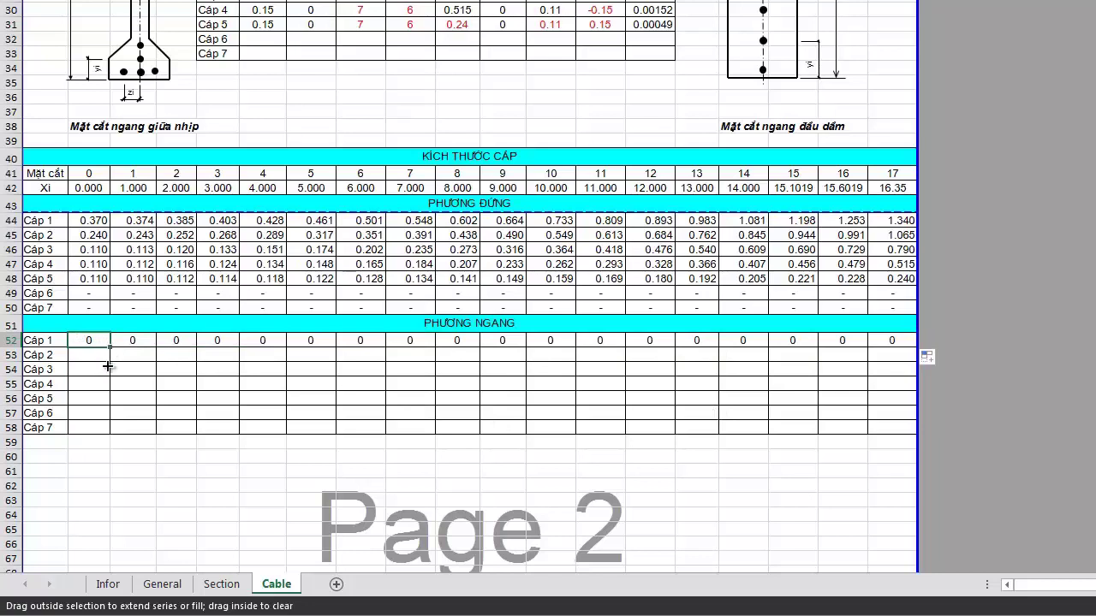
drag(108, 367, 104, 410)
mouse_move(104, 410)
mouse_down()
mouse_move(108, 434)
mouse_move(315, 447)
mouse_up()
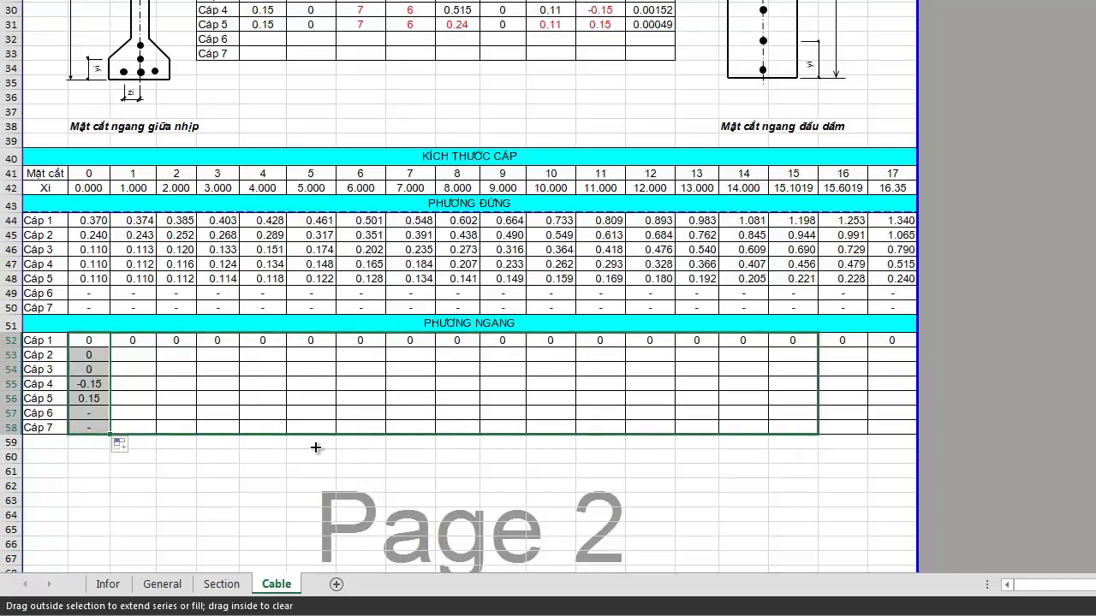
drag(315, 447, 110, 435)
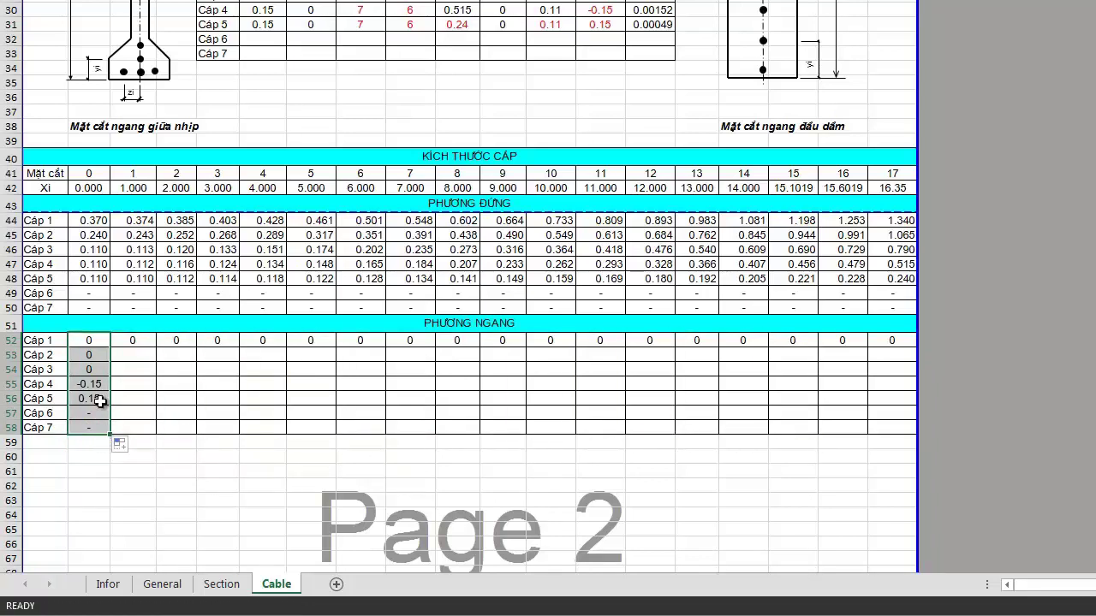
mouse_move(89, 353)
mouse_down()
mouse_move(88, 427)
mouse_move(798, 447)
mouse_up()
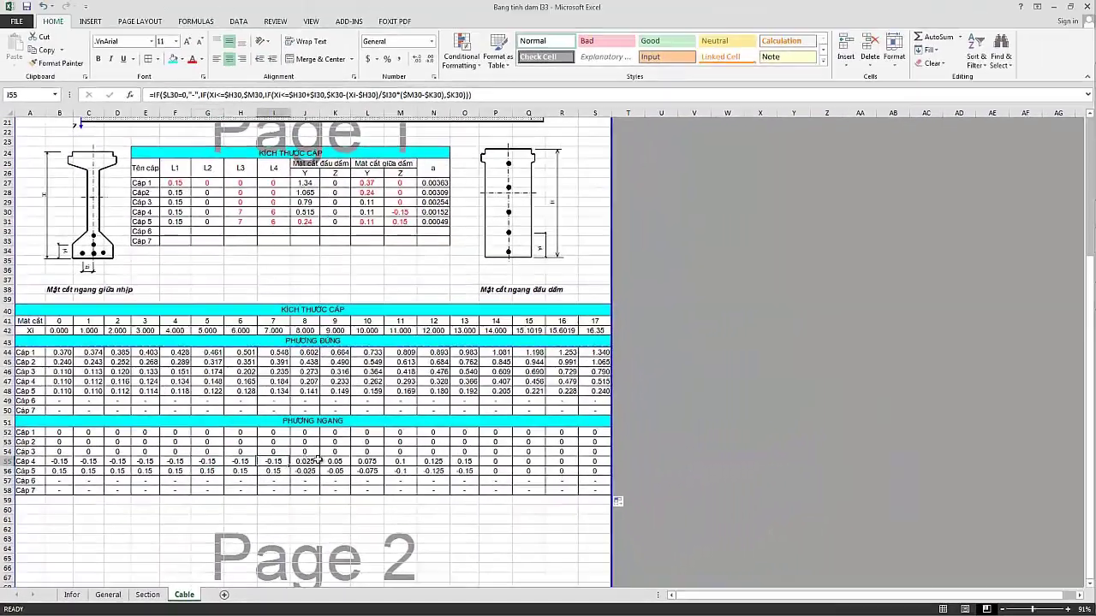
Check the filled formulas along row 55, from B55 through S55.
click(313, 460)
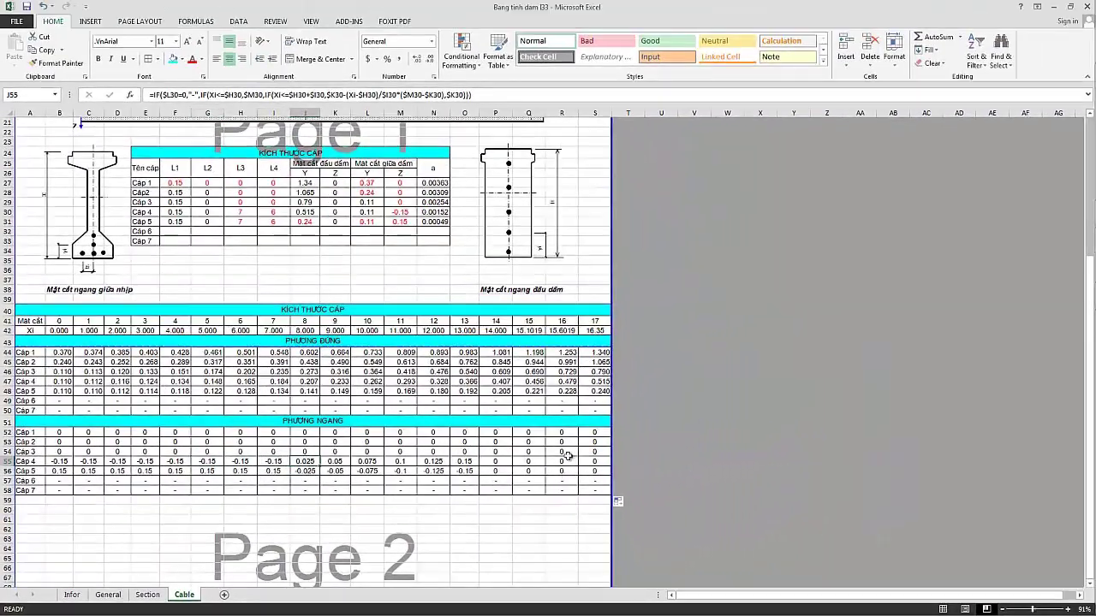
click(661, 447)
scroll(355, 443, down, 1)
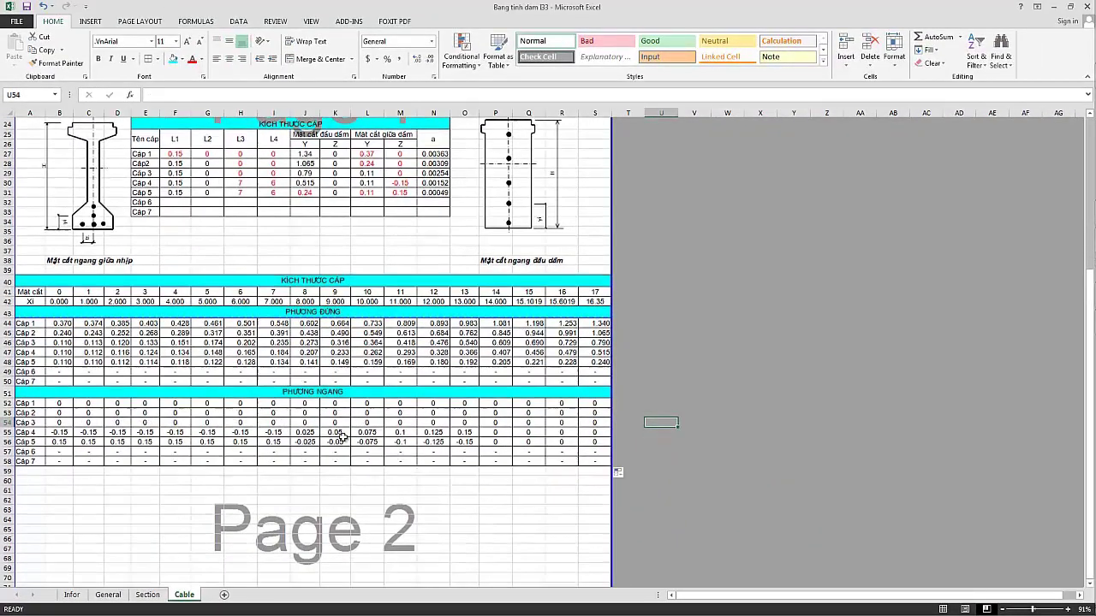
click(308, 431)
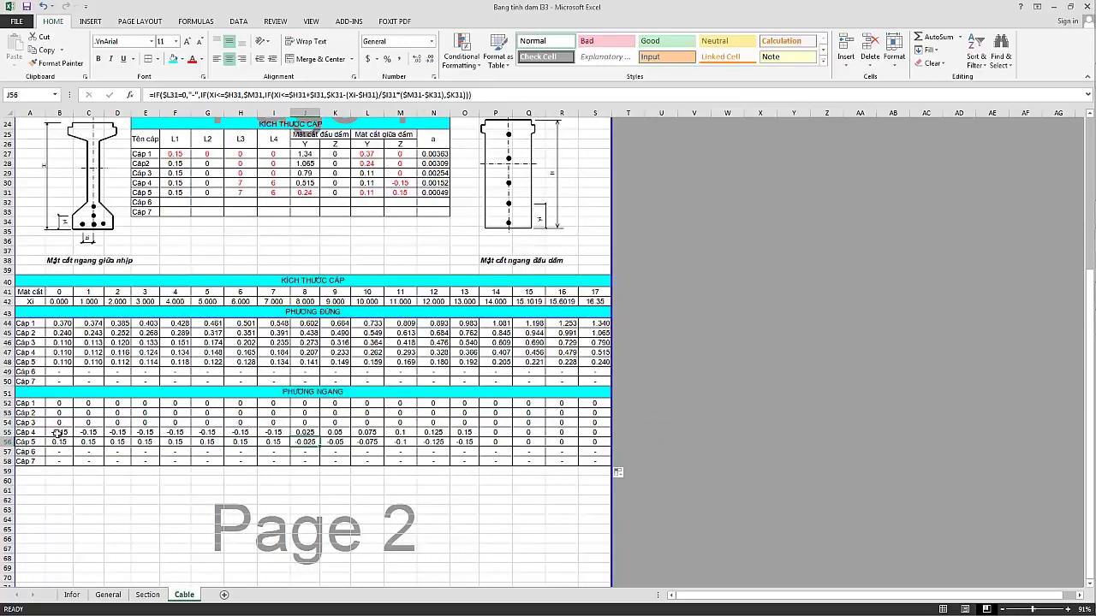
click(57, 433)
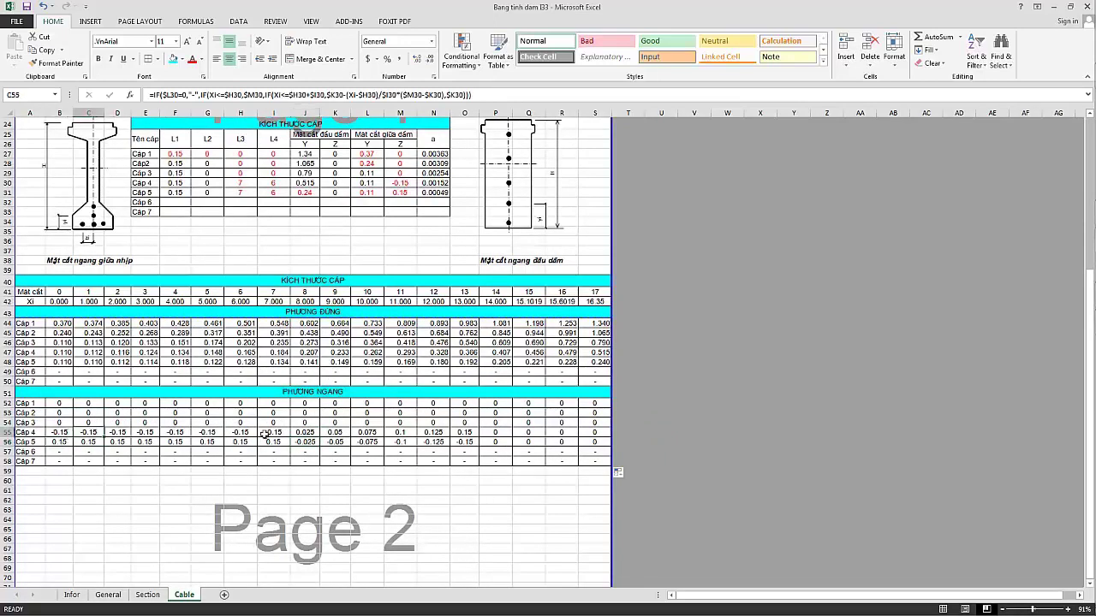
click(305, 433)
click(336, 433)
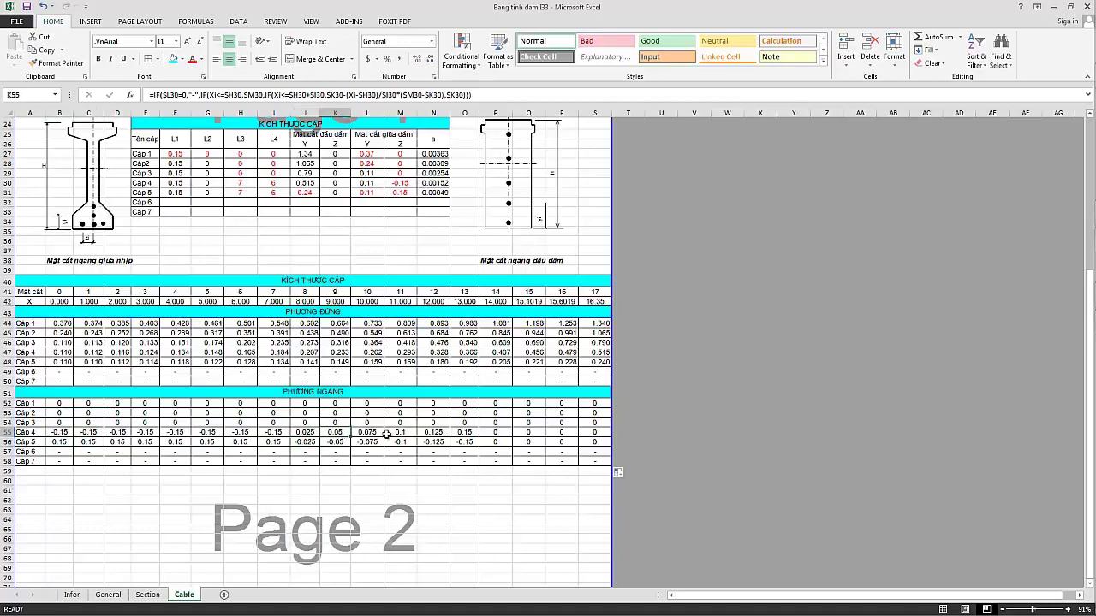
click(400, 433)
click(585, 432)
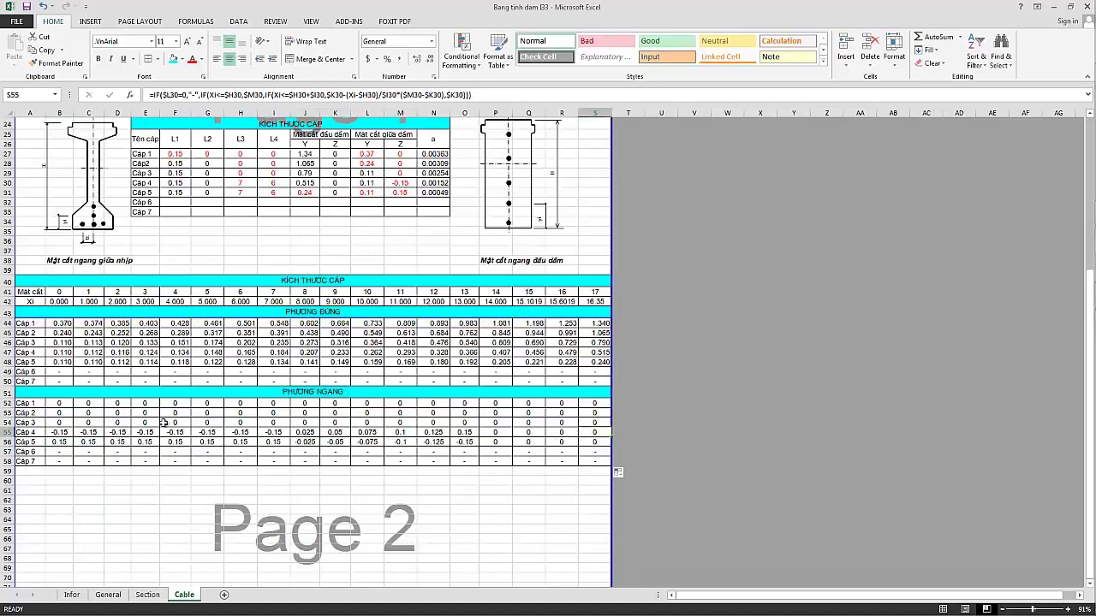
Compare with the vertical-direction formula in J45 and select below the table.
scroll(111, 449, down, 2)
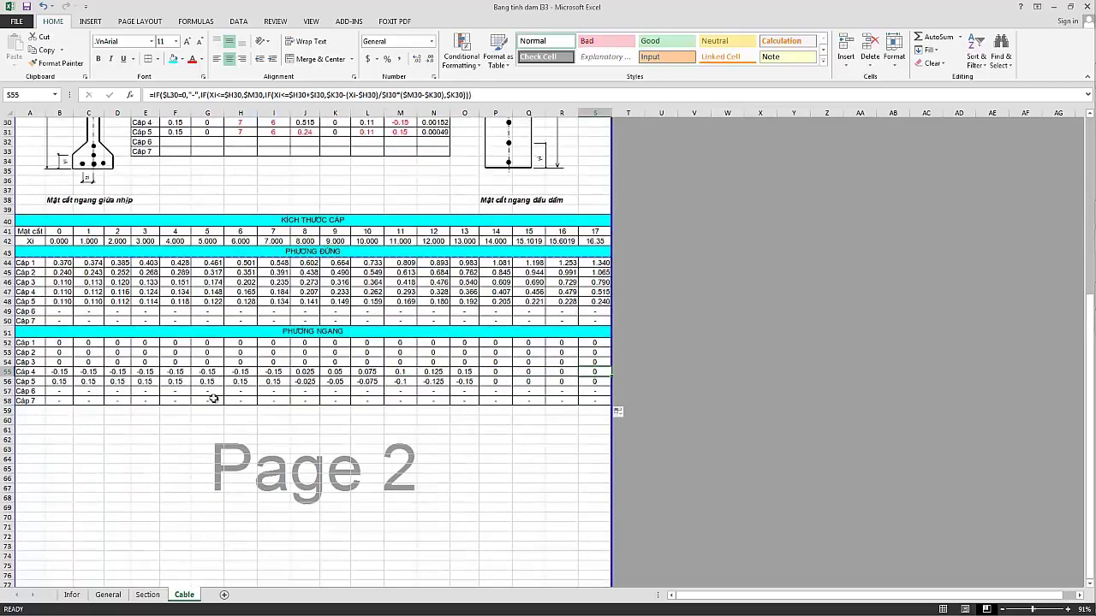
click(221, 420)
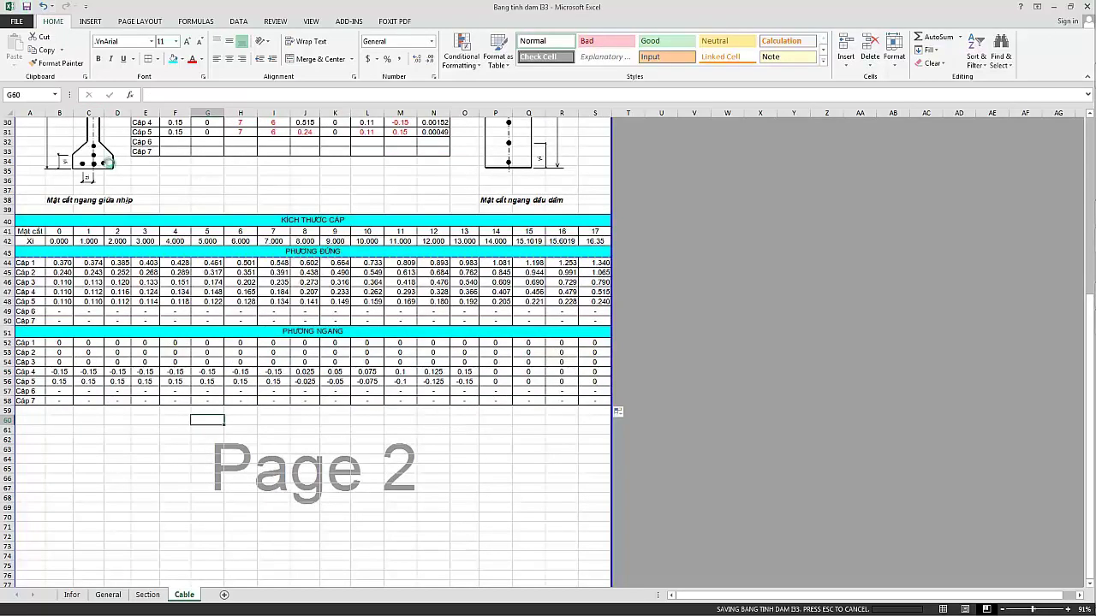
click(34, 410)
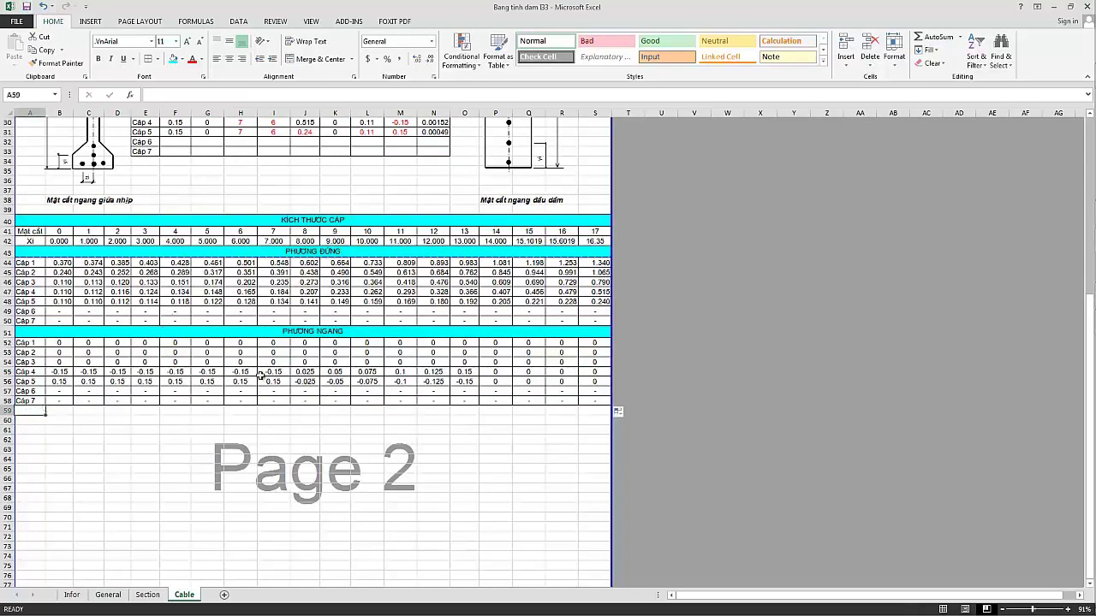
click(270, 370)
click(306, 272)
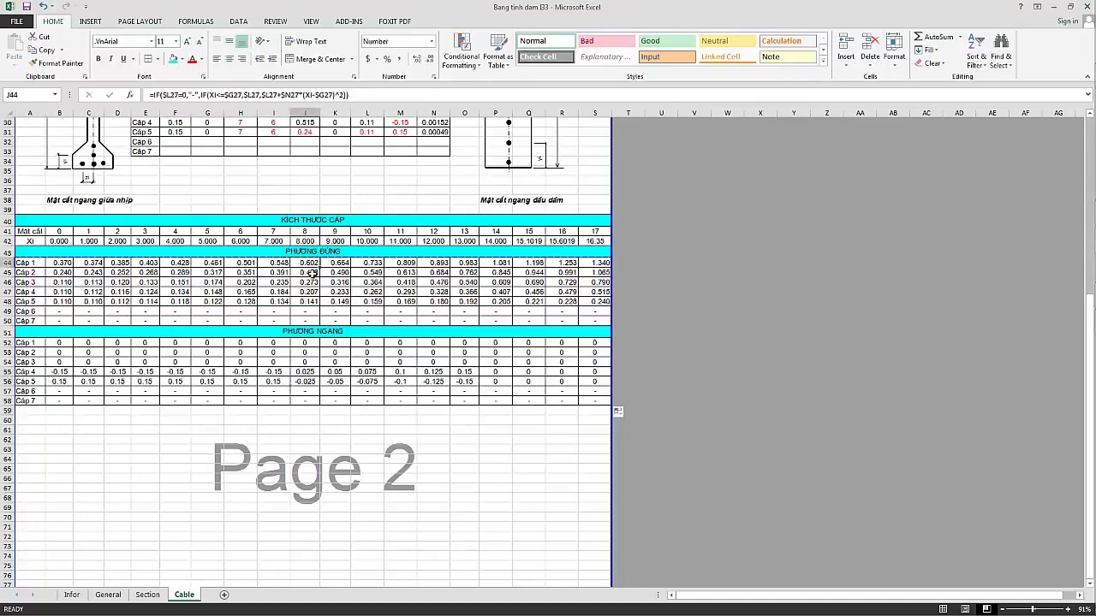
click(313, 423)
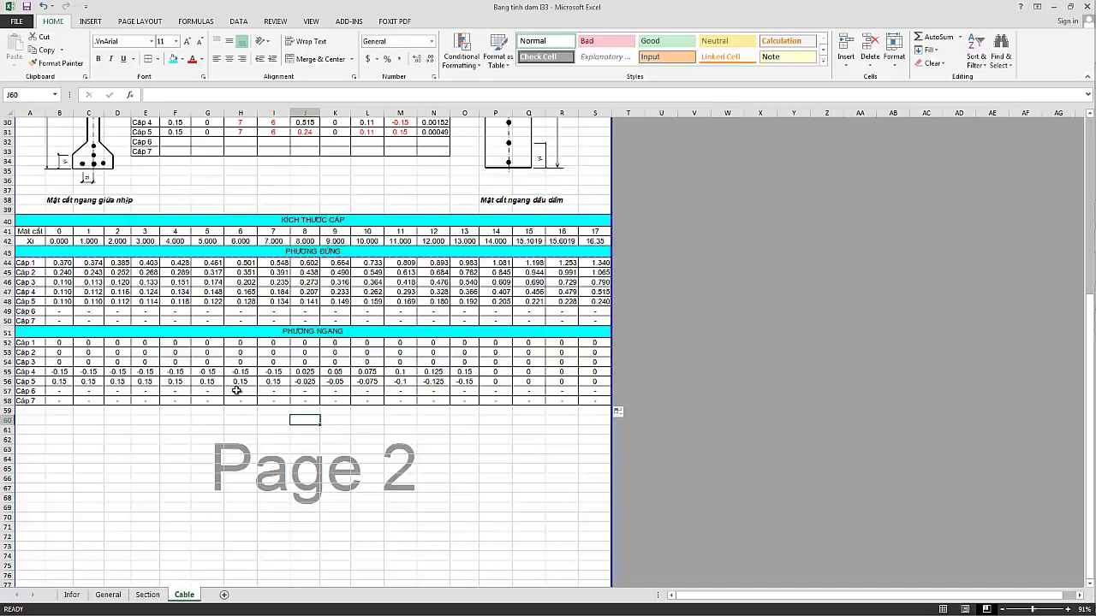
scroll(236, 392, down, 1)
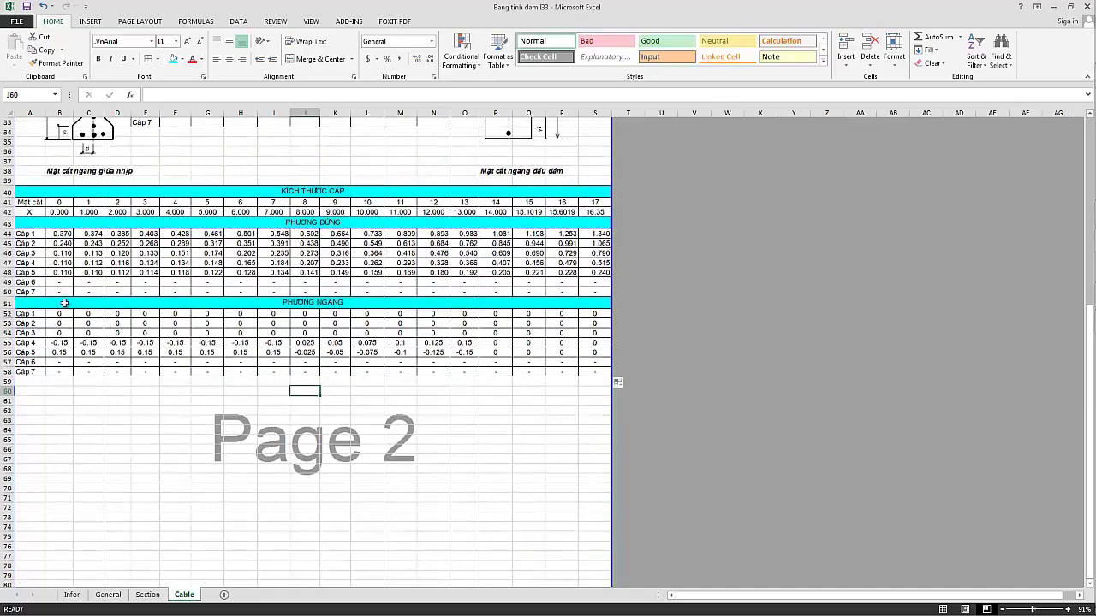
Copy the PHƯƠNG NGANG title band to row 59 and retitle it GÓC CHUYỂN HƯỚNG THEO PHƯƠNG ĐỨNG(RADIAN).
click(66, 302)
key(ctrl+c)
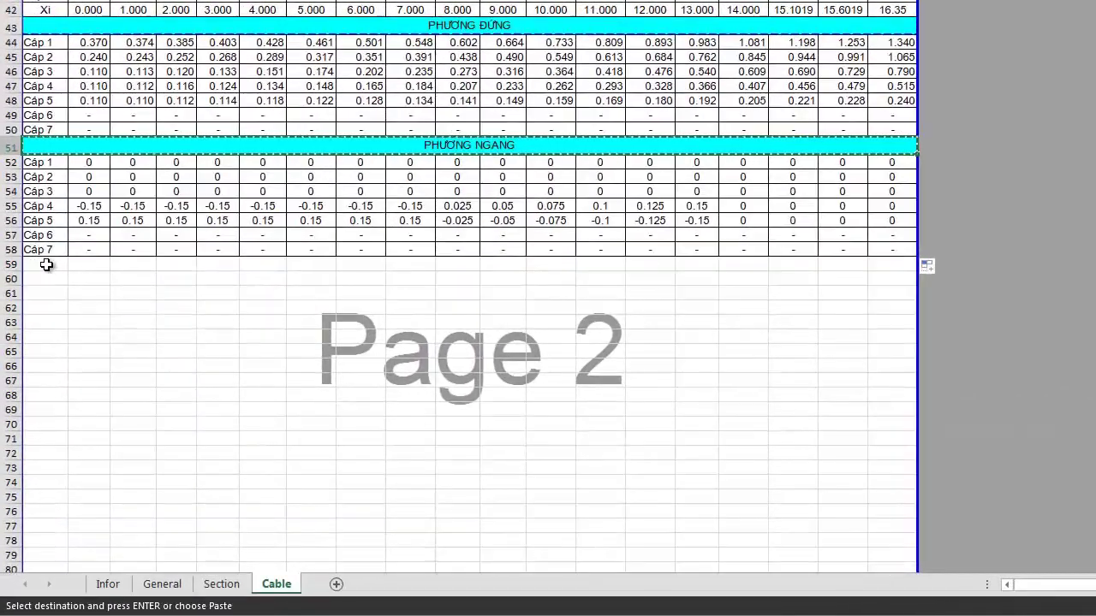
click(44, 264)
key(ctrl+v)
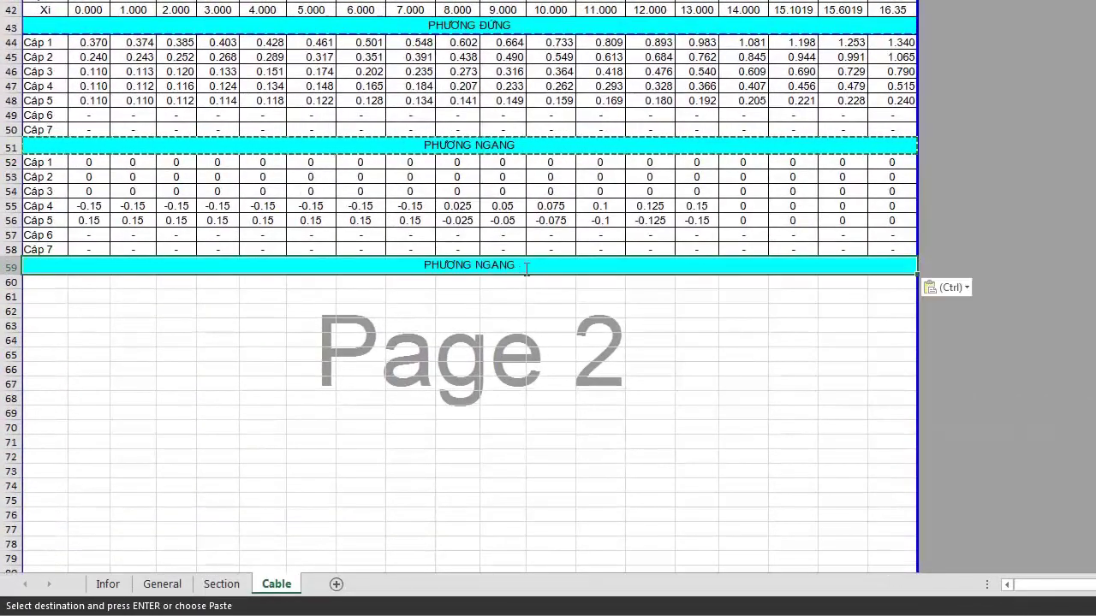
key(F2)
key(BackSpace)
key(BackSpace)
key(BackSpace)
key(BackSpace)
key(BackSpace)
key(BackSpace)
key(BackSpace)
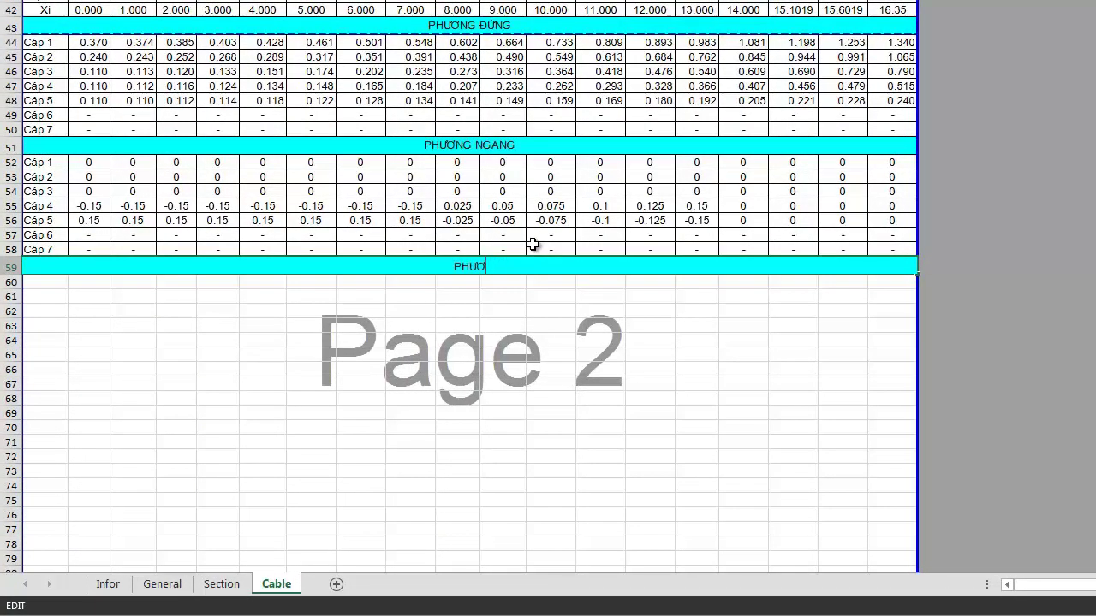
key(BackSpace)
key(BackSpace)
key(BackSpace)
text(C C)
text(HUYỂN HƯƠ)
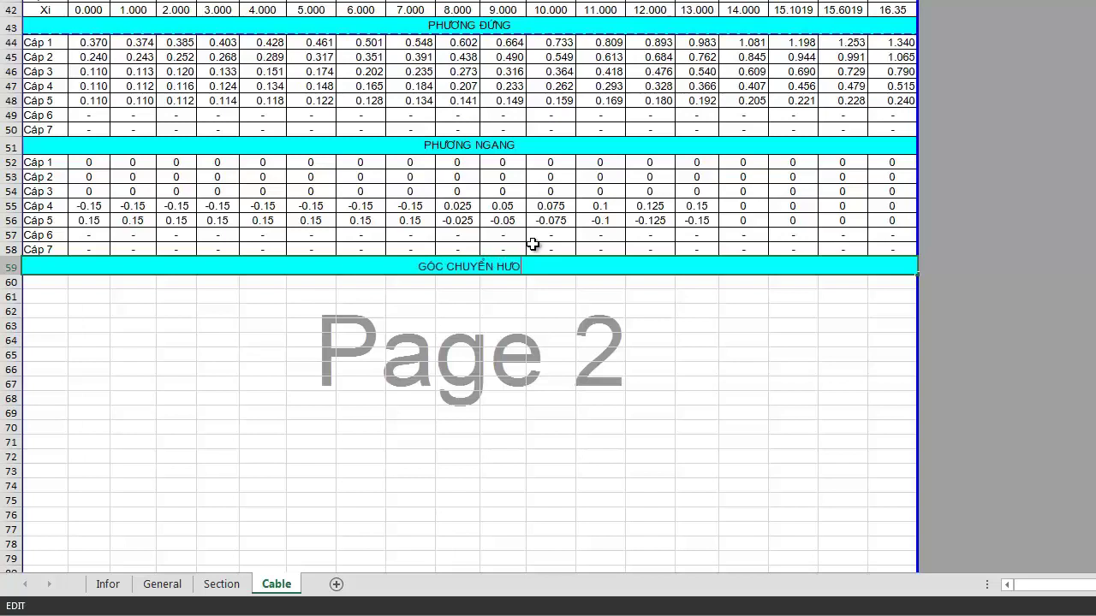
text(NG TH)
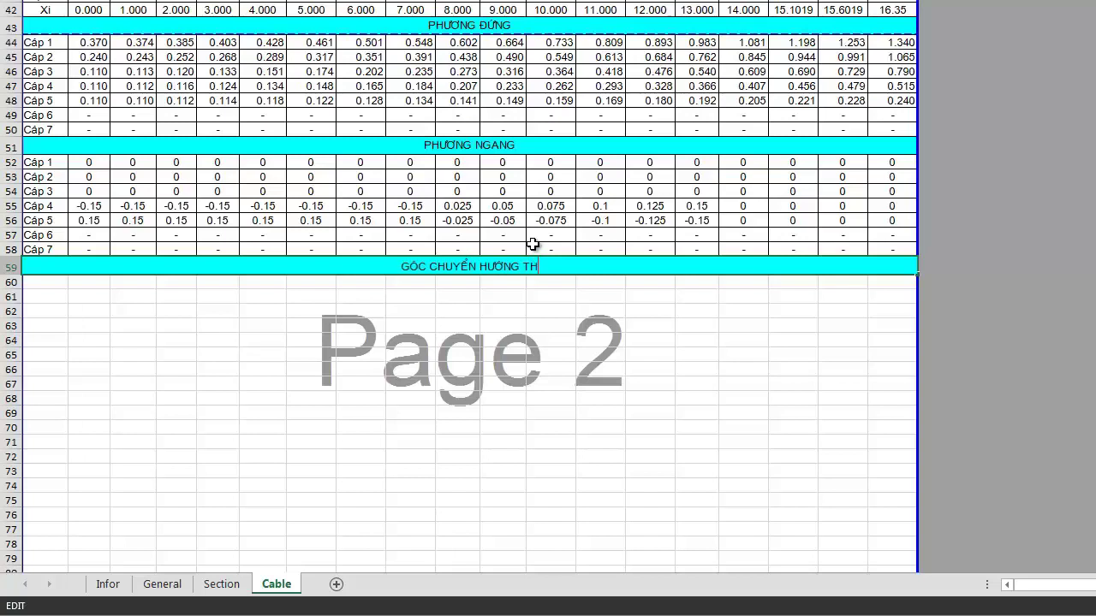
text(EO PHƯƠNG Đ)
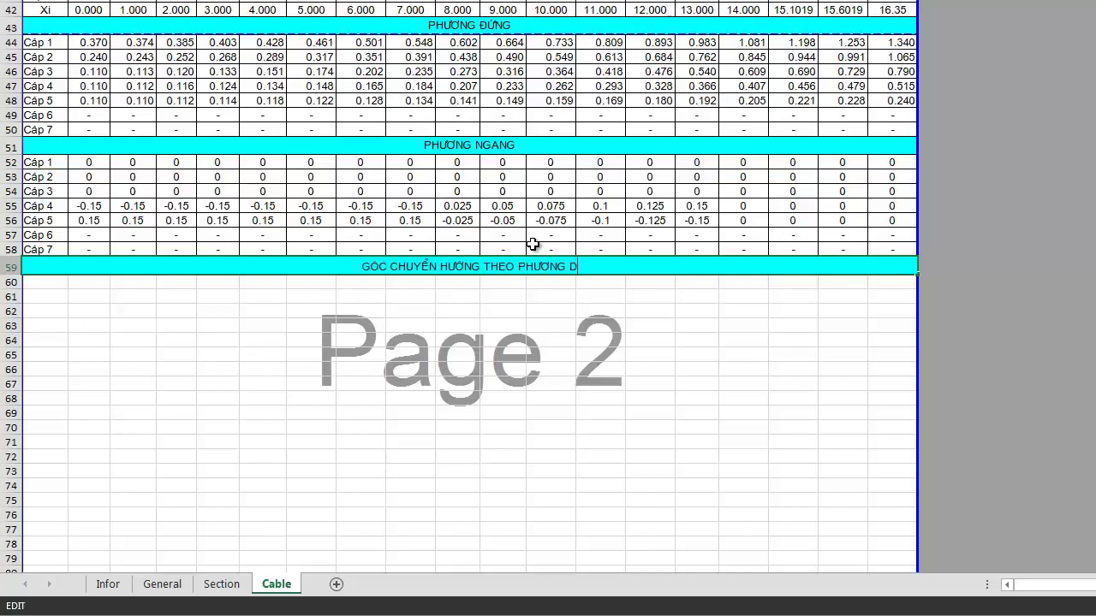
text(ỨN)
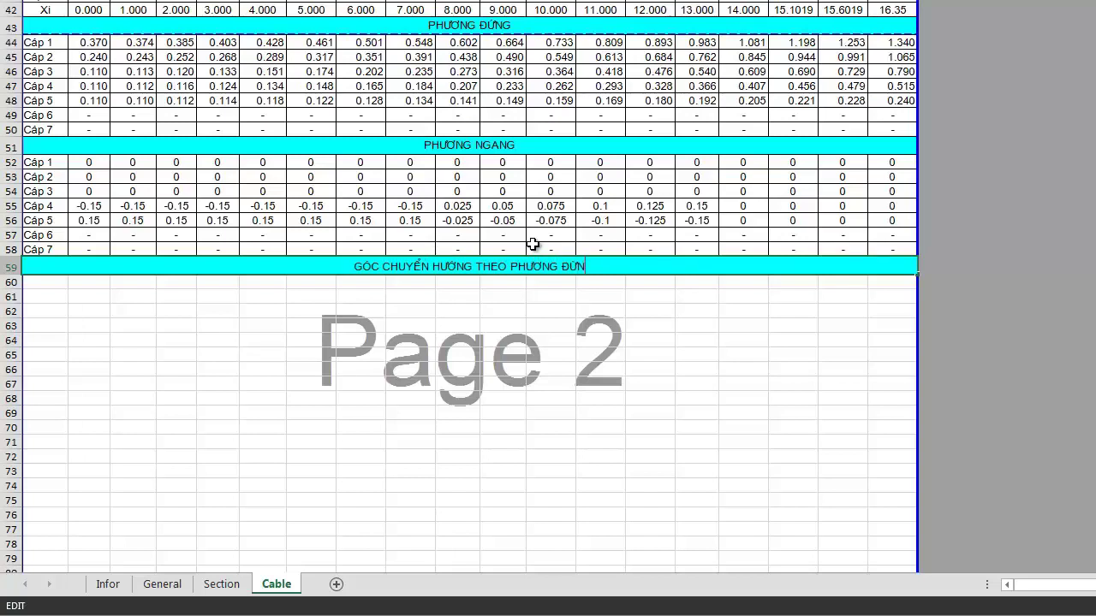
text(G)
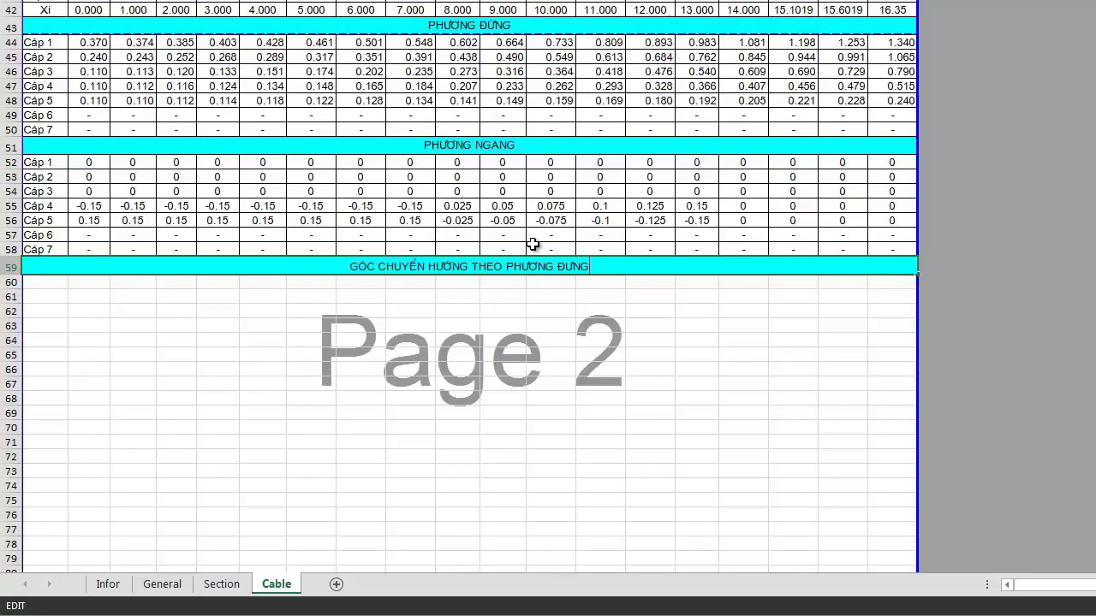
text((RADI)
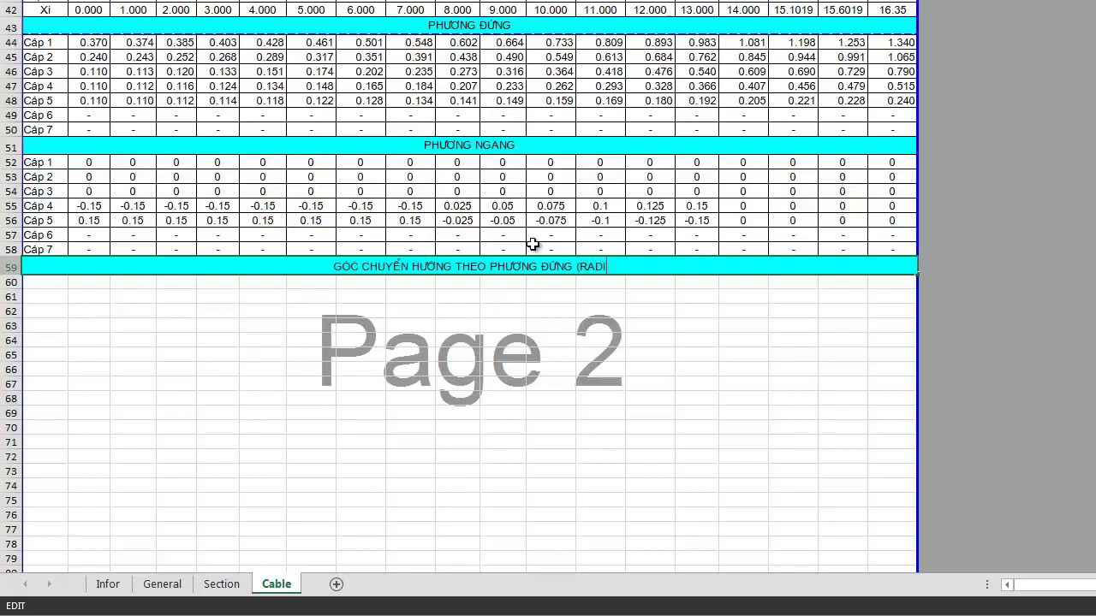
text(AN))
Confirm the radian heading and copy the Cáp 1–Cáp 7 labels into A60:A66.
key(Return)
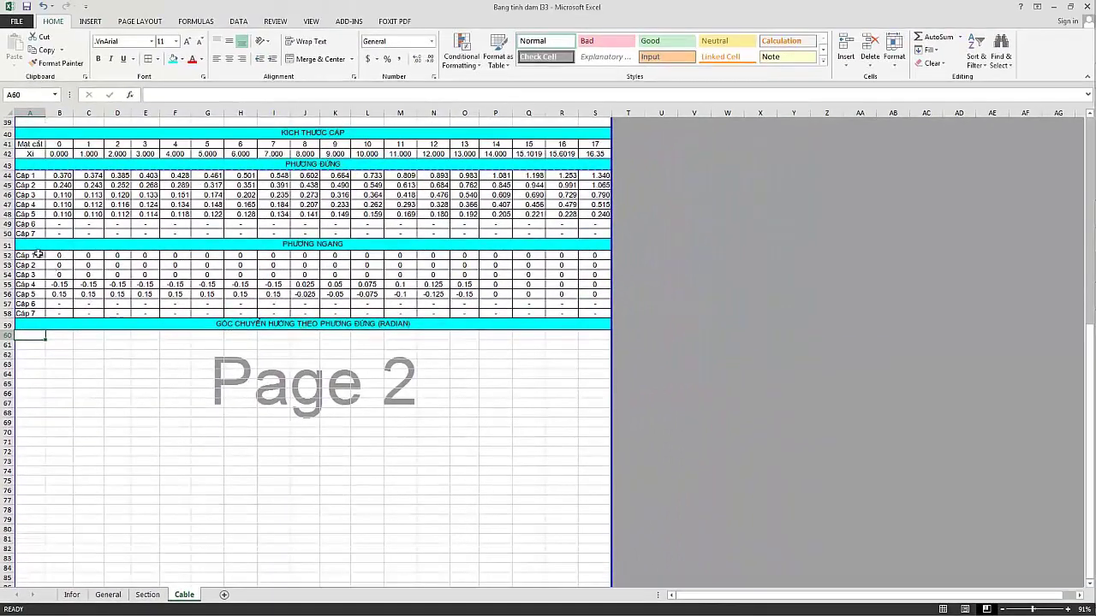
drag(34, 255, 49, 314)
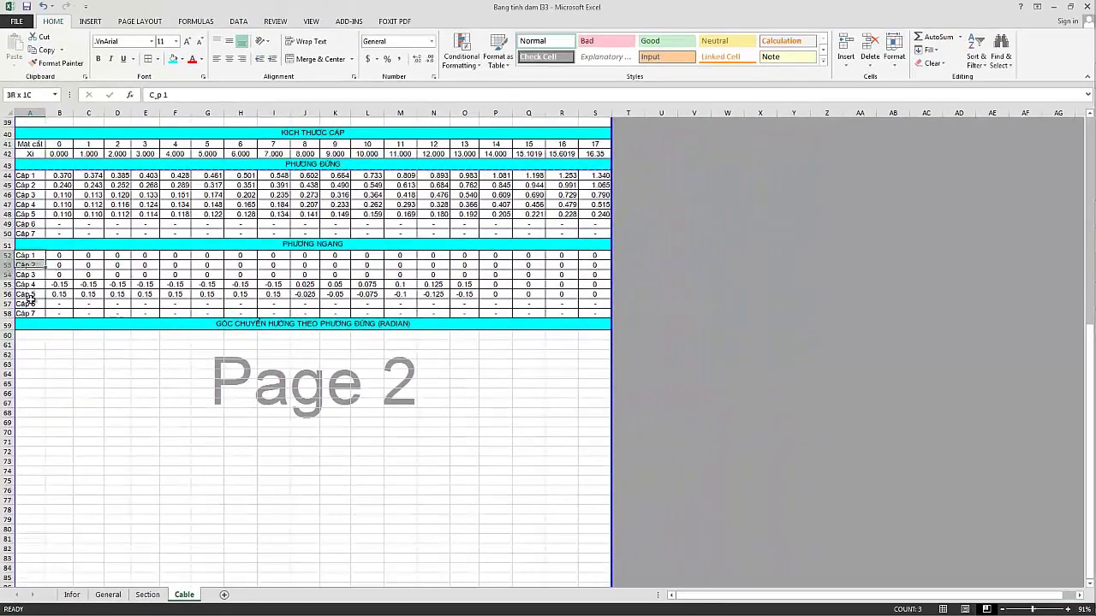
key(ctrl+c)
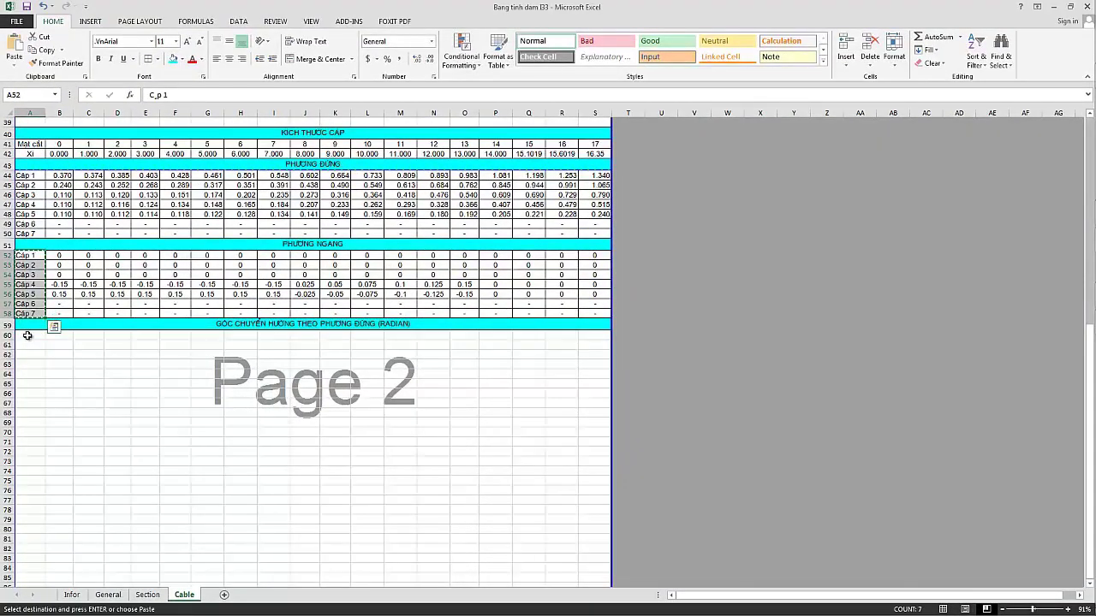
click(36, 335)
key(ctrl+v)
Give B60:S66 all cell borders, then select B60.
drag(60, 336, 592, 399)
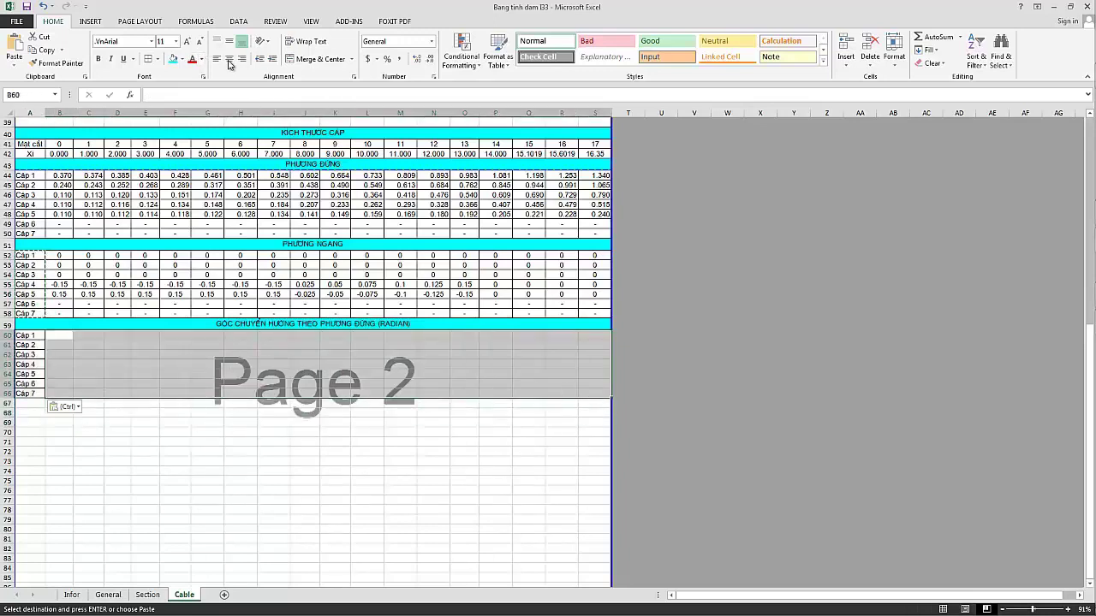
click(147, 58)
click(145, 442)
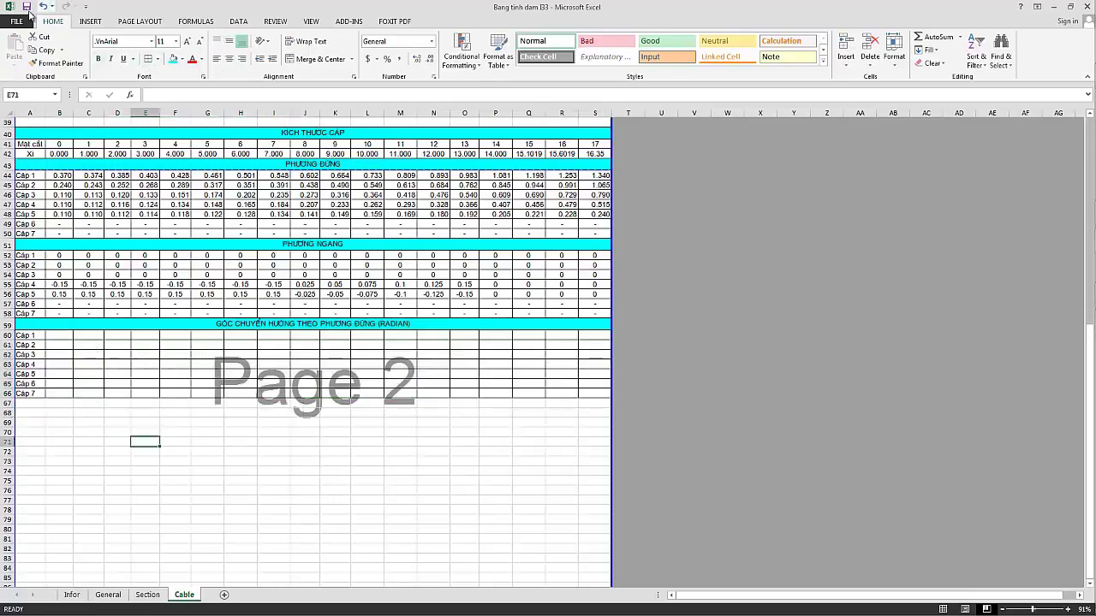
click(64, 336)
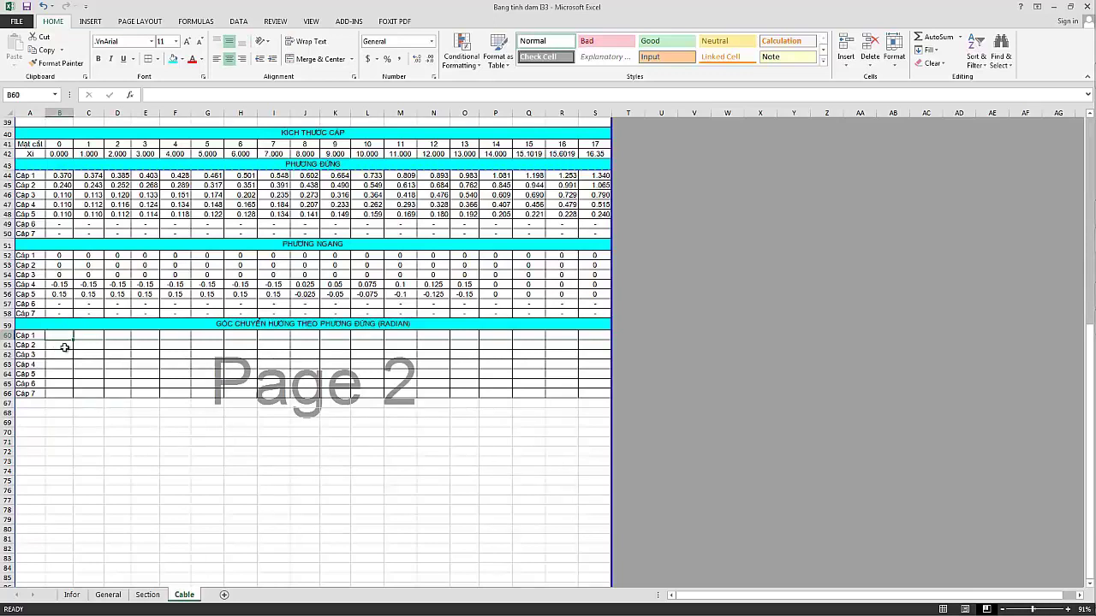
Begin B60 with =IF($L27=0,"-",IF(Xi<= followed by the G27 reference.
text(=if()
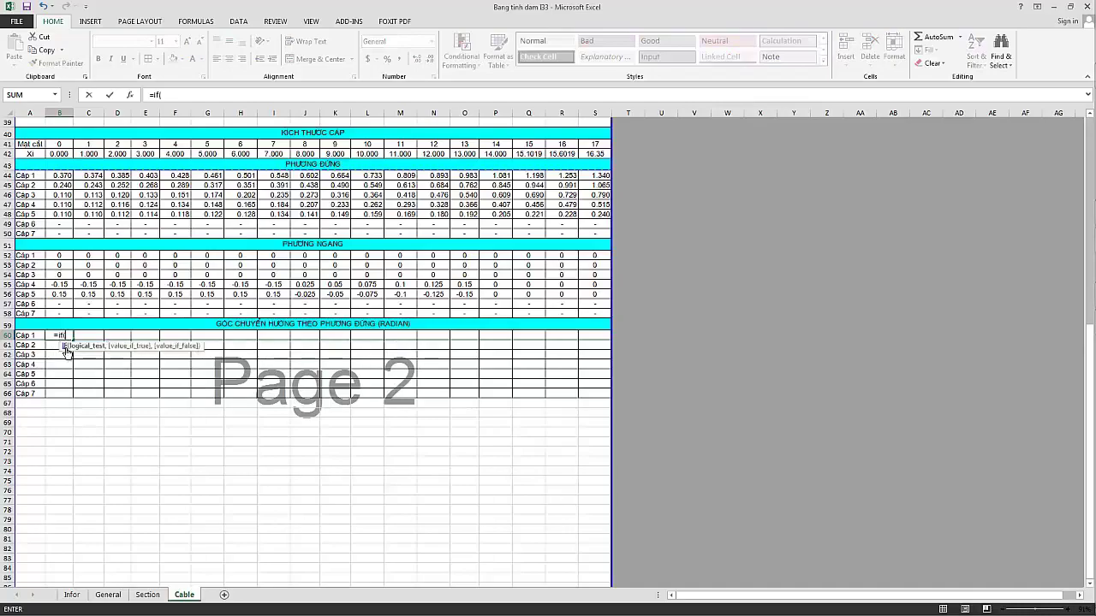
scroll(307, 292, up, 2)
scroll(308, 292, up, 4)
scroll(307, 292, up, 2)
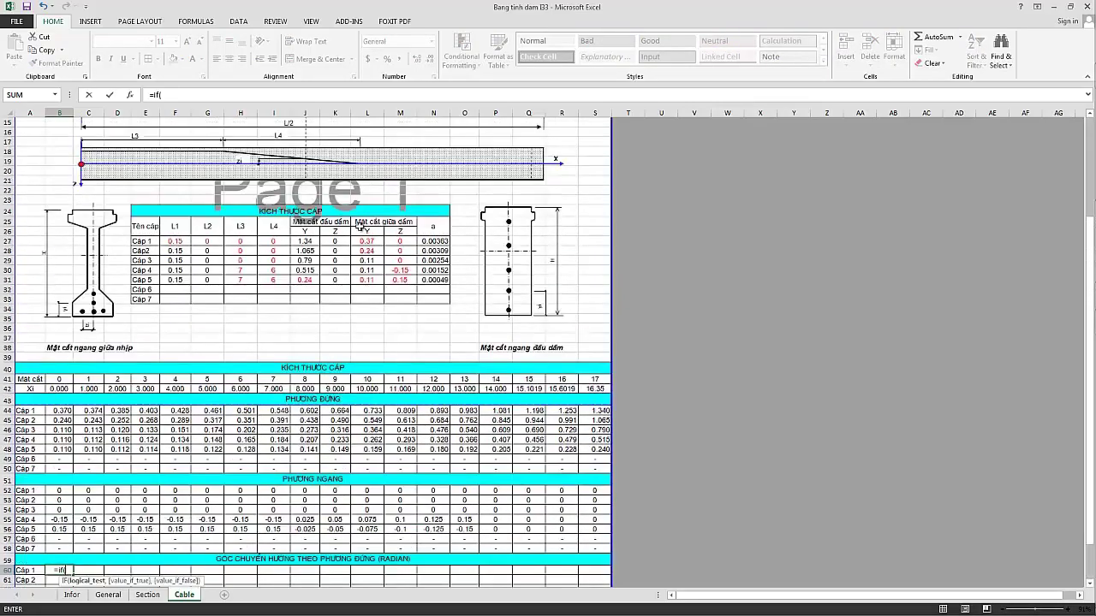
click(360, 244)
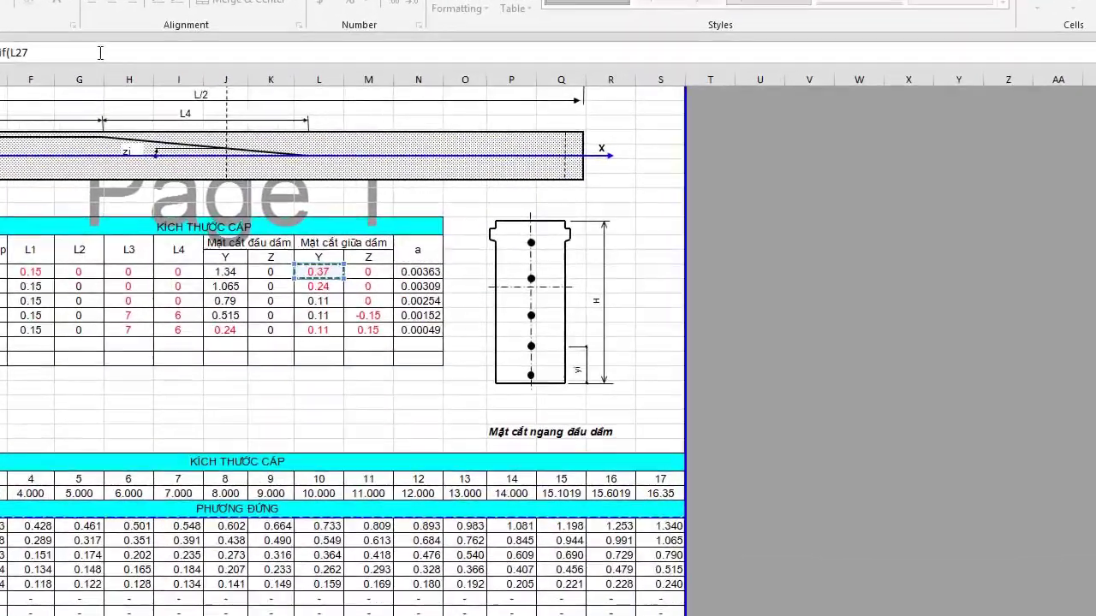
click(210, 91)
key(F4)
key(F4)
key(F4)
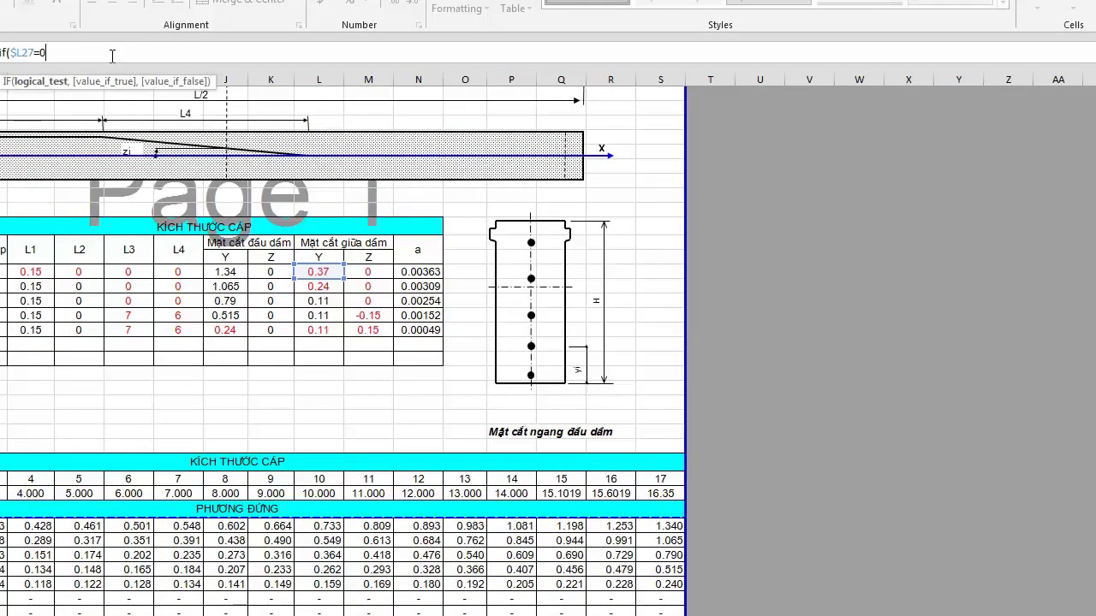
text(,")
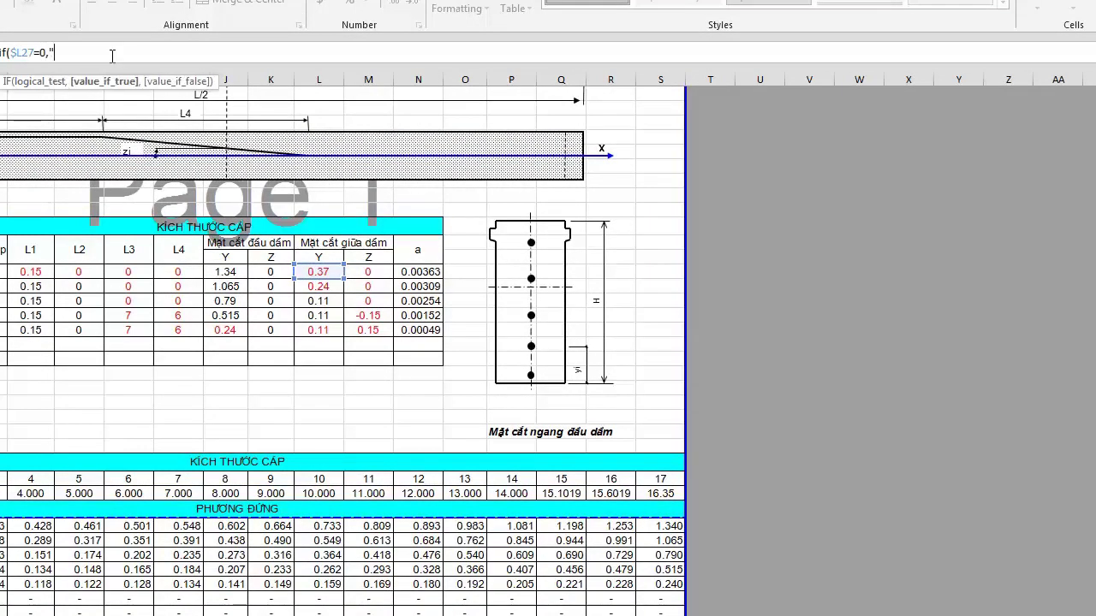
text(-",)
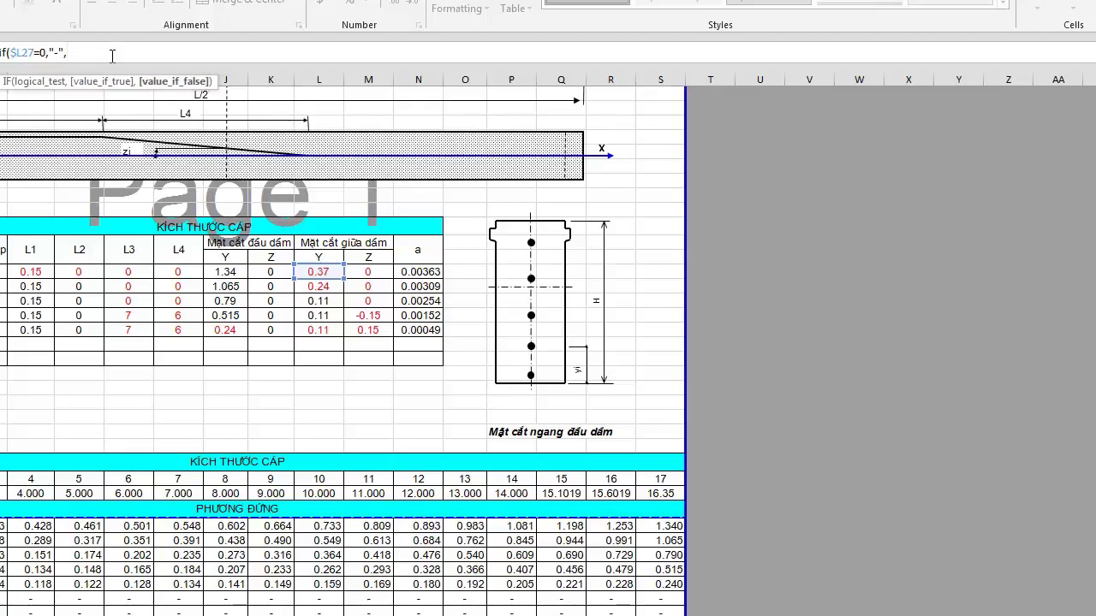
text(if()
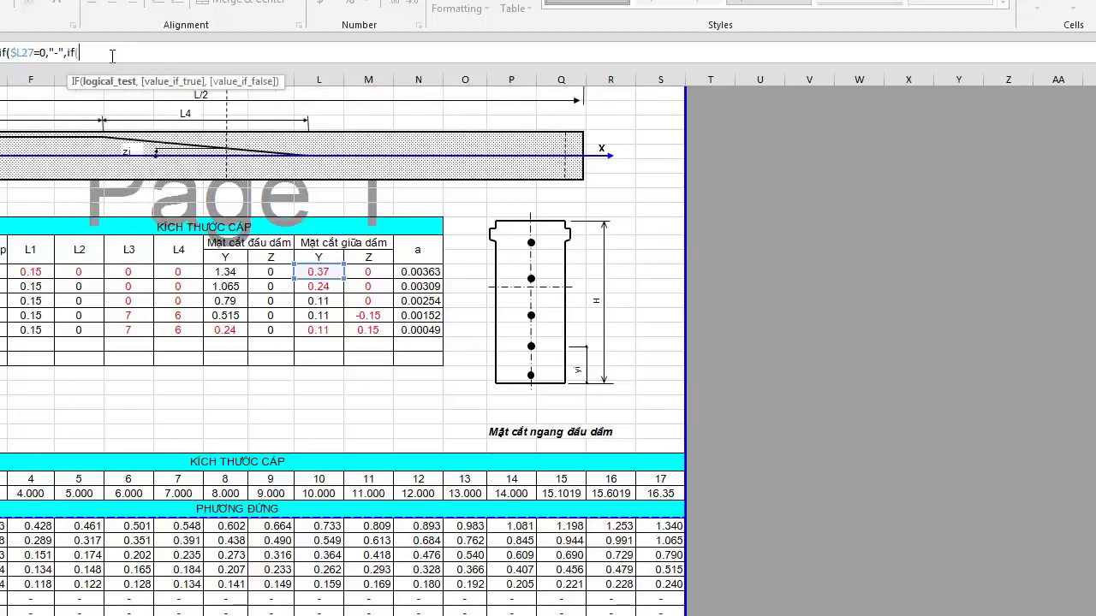
text(Xi)
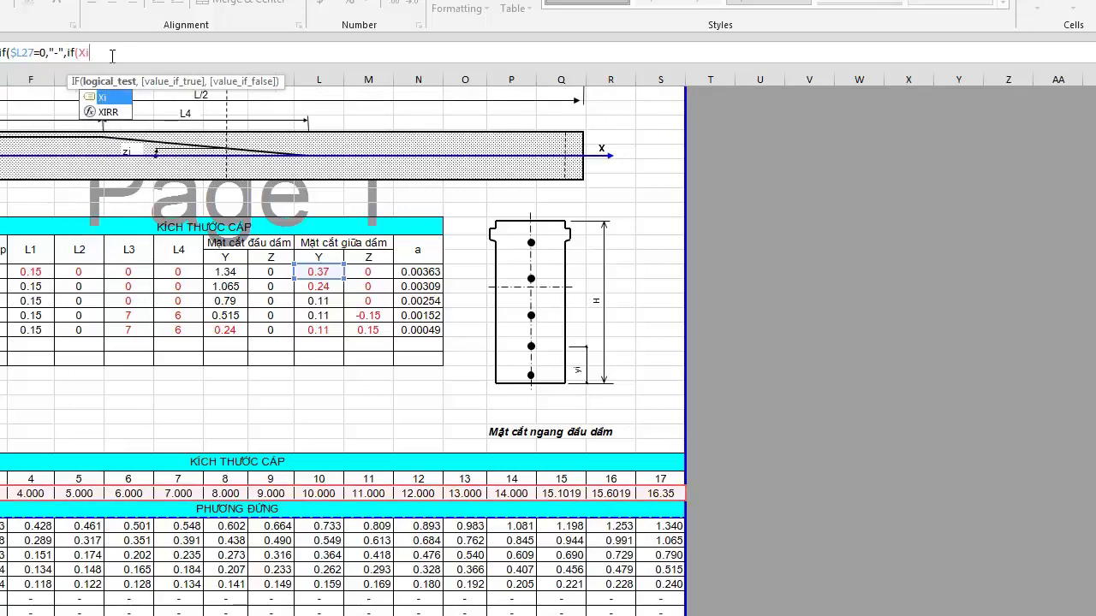
text(<=)
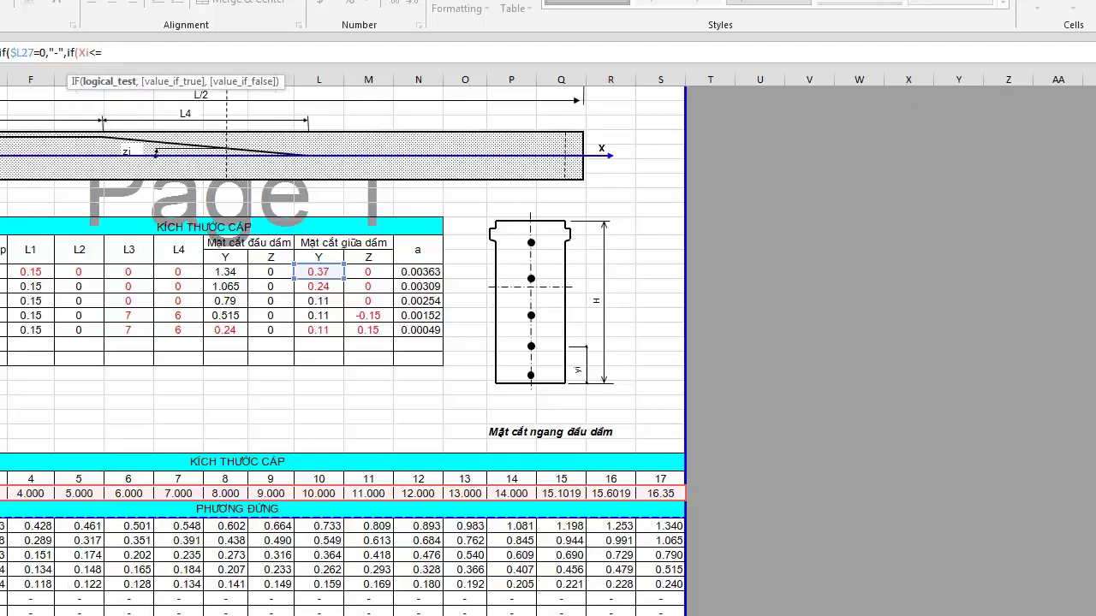
scroll(342, 351, up, 3)
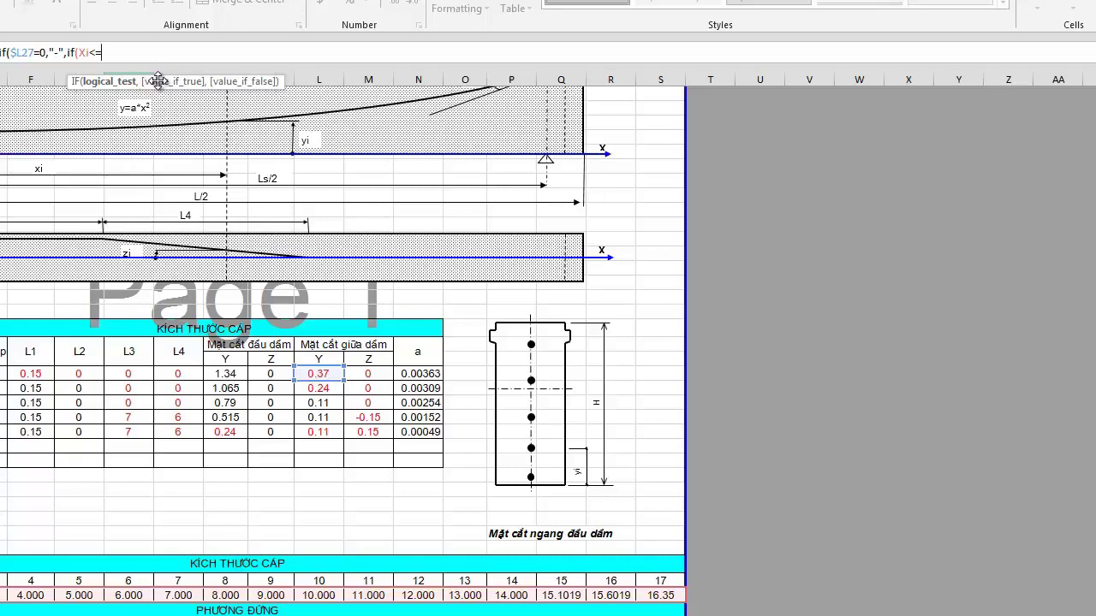
click(76, 373)
Lock the comparison to $G27 and start the true result as ATAN(2*$N27/(L/2-.
scroll(182, 127, down, 10)
key(F4)
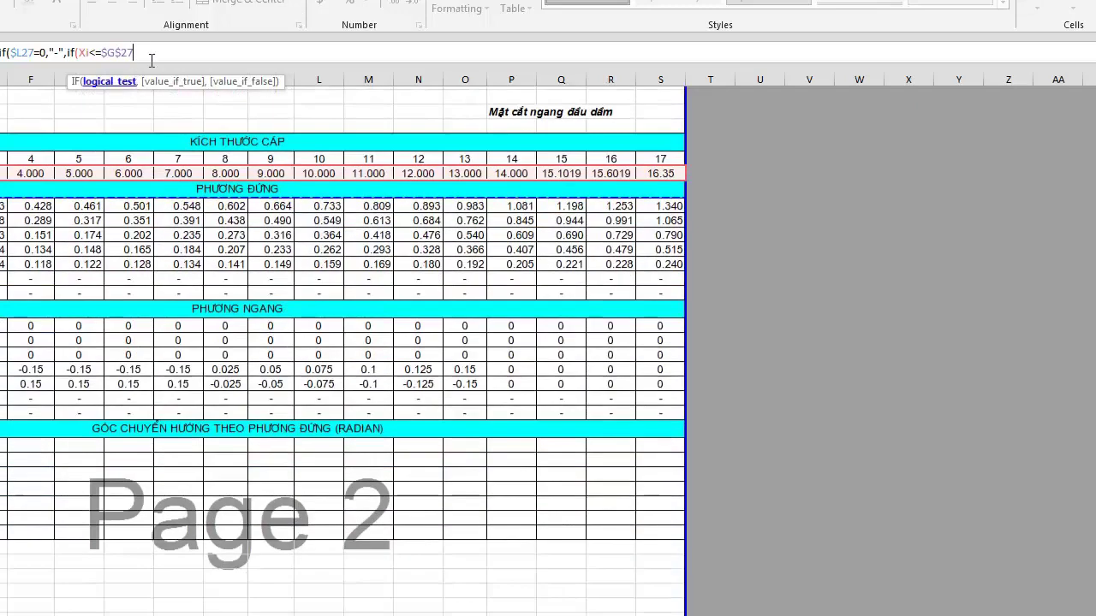
key(F4)
key(F4)
text(,)
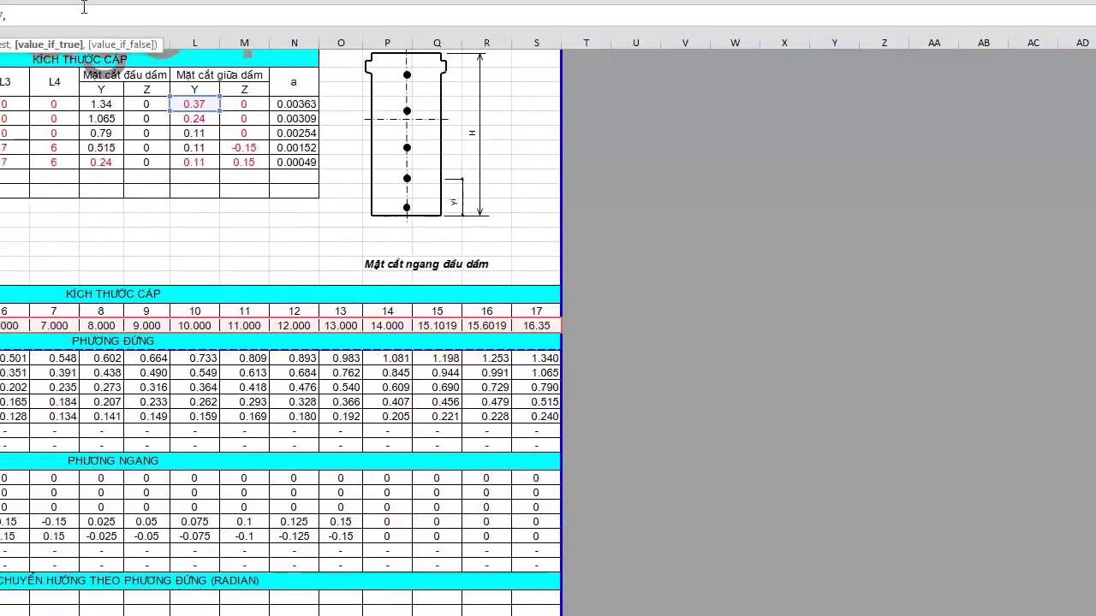
text(atn)
key(BackSpace)
key(BackSpace)
key(BackSpace)
text(a)
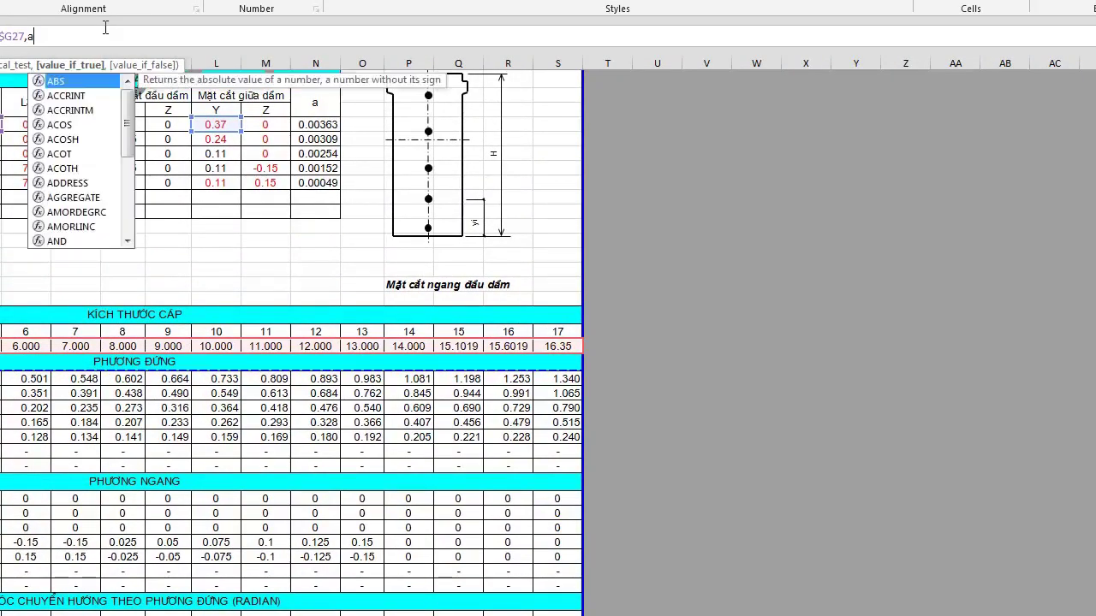
text(tt)
key(BackSpace)
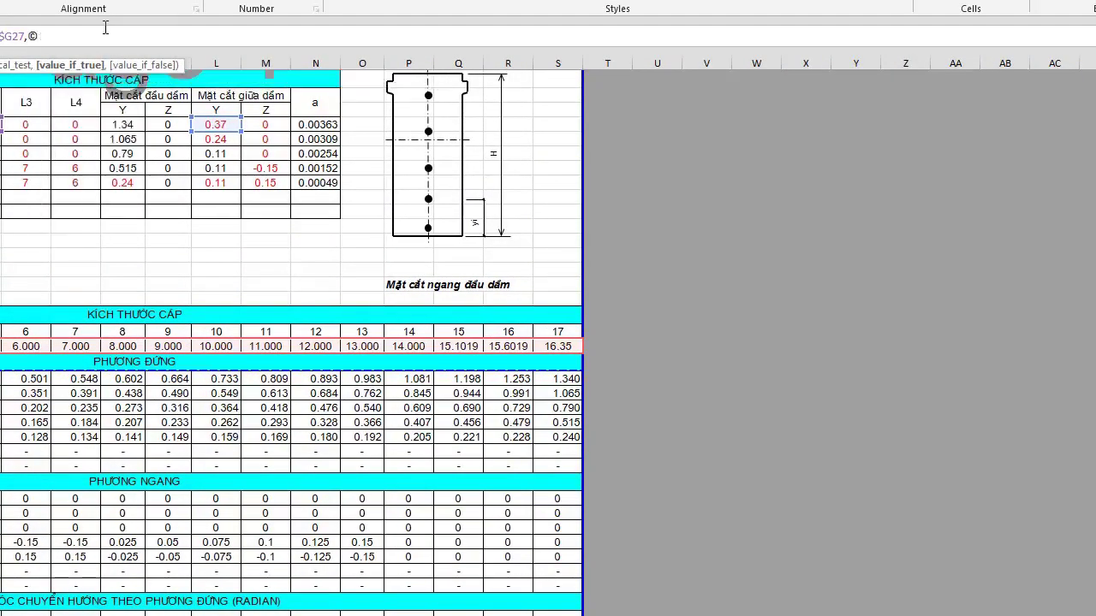
text(an()
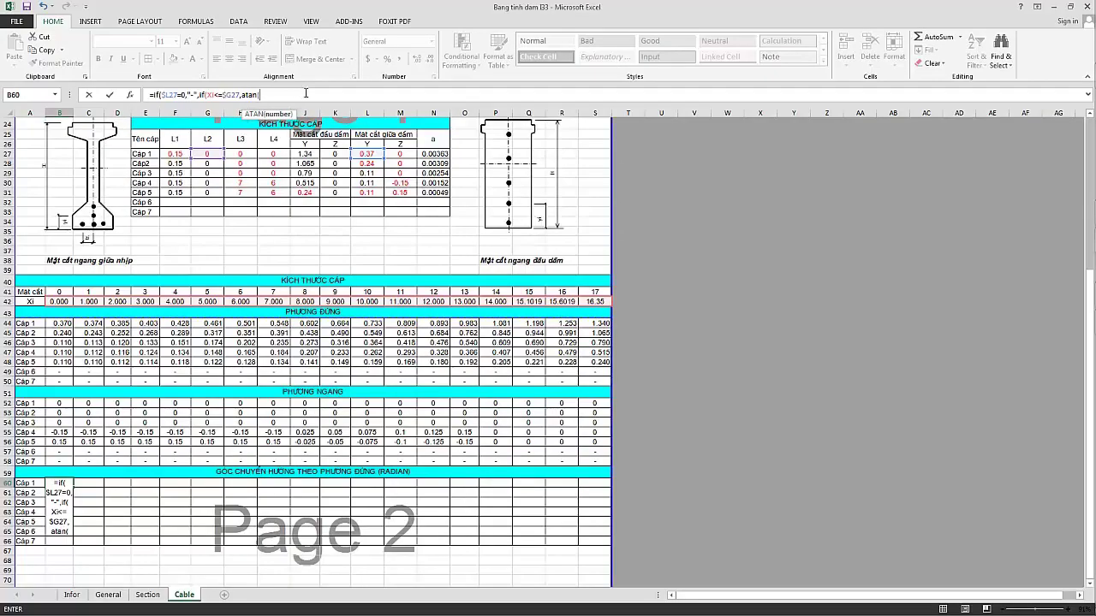
text(2*)
click(422, 154)
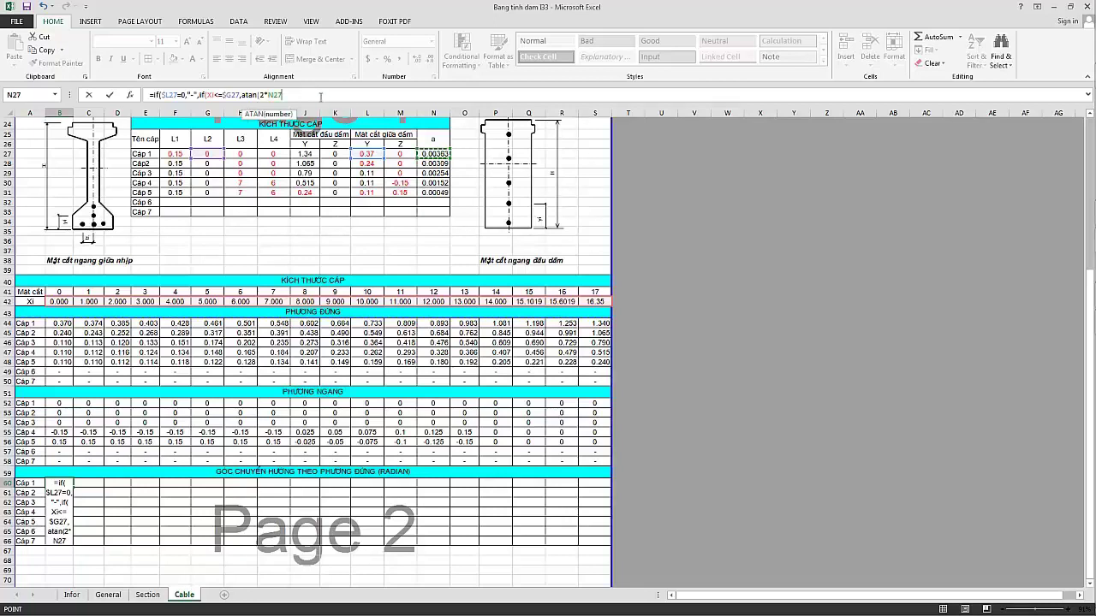
key(F4)
key(F4)
key(F4)
text(/()
text(L/2)
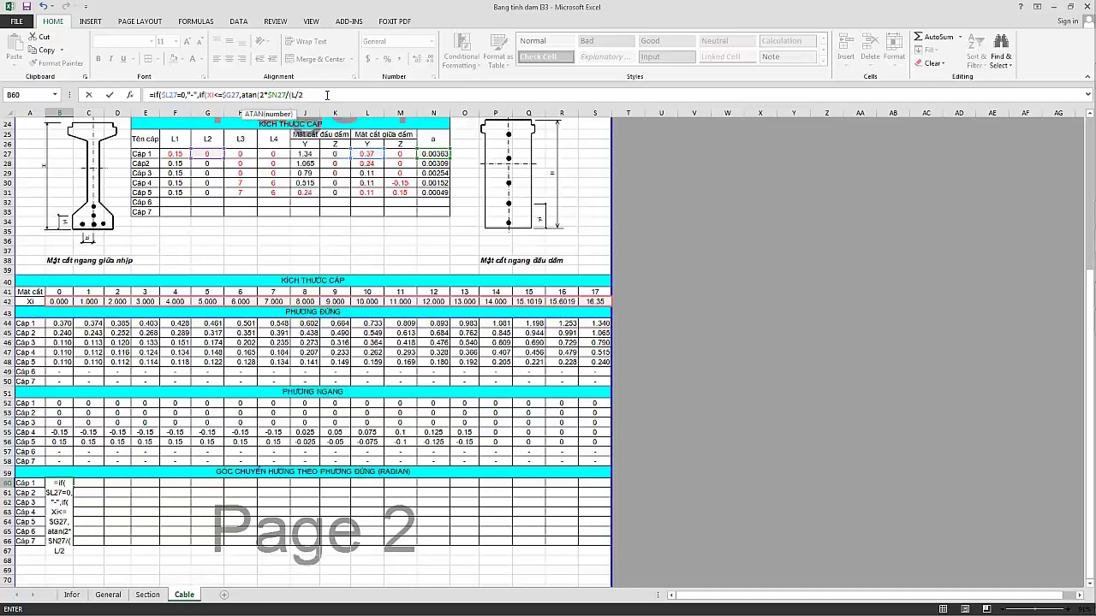
text(-)
Complete the true result as ATAN(2*$N27/(L/2-$F27-$G27)) followed by a comma.
click(176, 154)
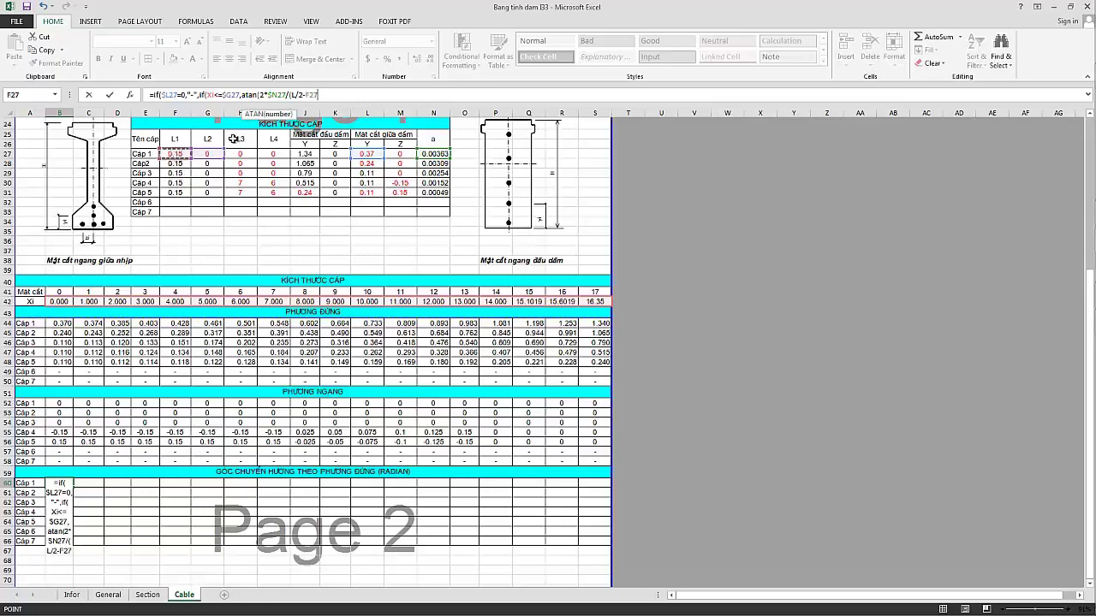
key(F4)
key(F4)
key(F4)
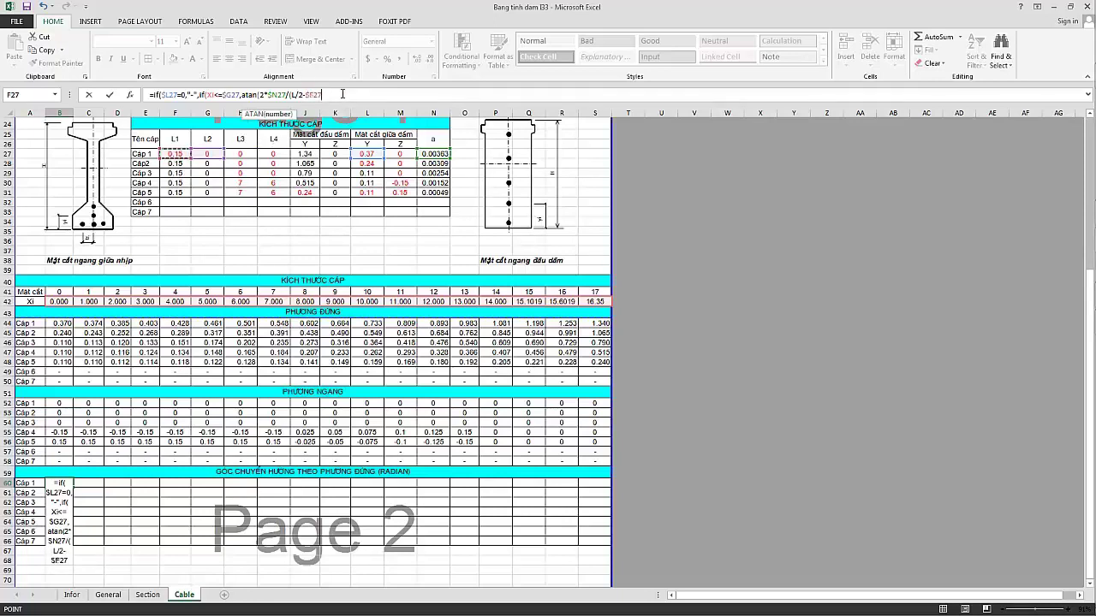
text(-)
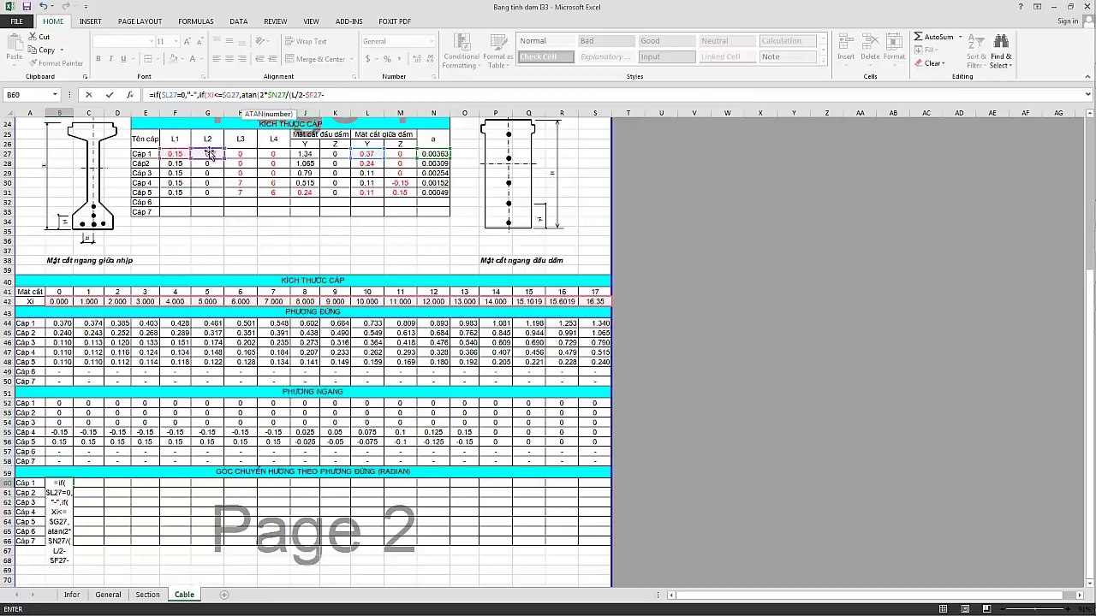
click(212, 154)
key(F4)
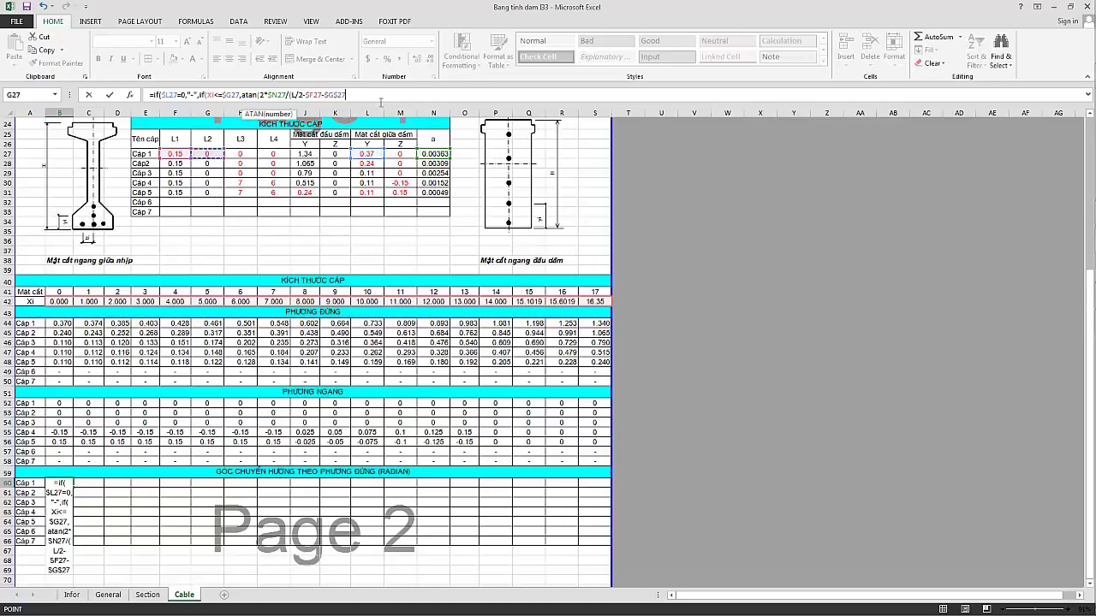
key(F4)
key(F4)
text()))
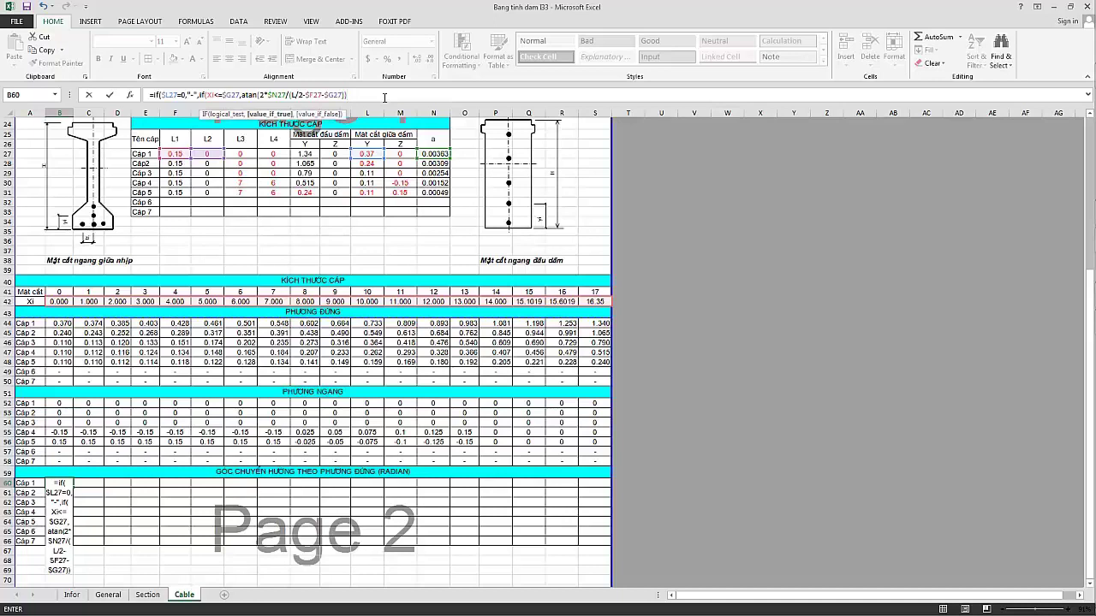
key(BackSpace)
key(BackSpace)
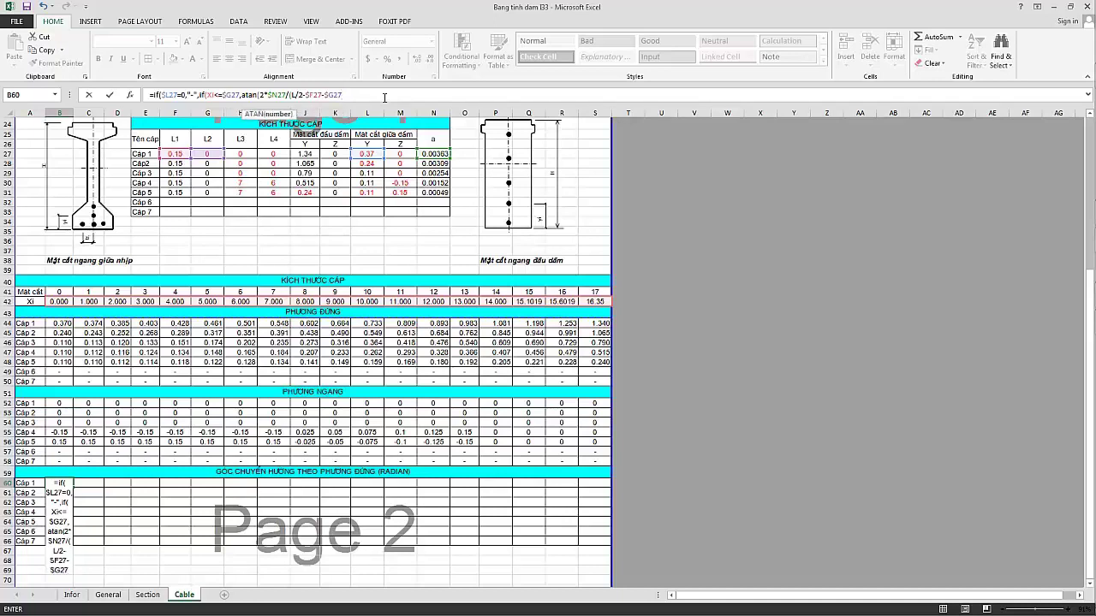
text()))
text(,)
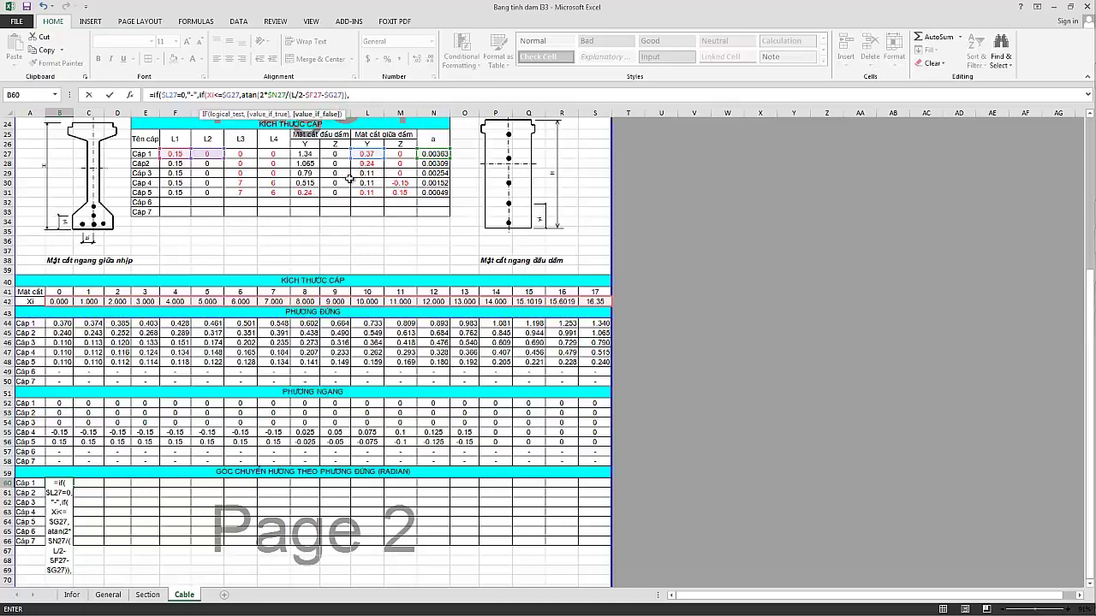
Reuse the ATAN term by pasting it at the formula's end as the else branch.
drag(349, 95, 242, 96)
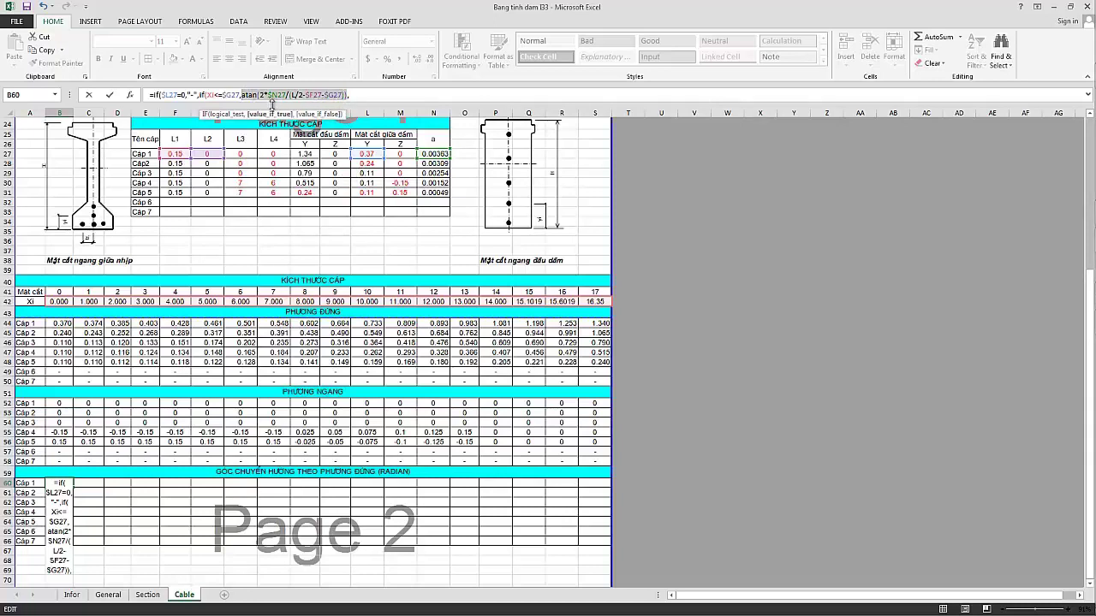
click(382, 95)
key(ctrl+v)
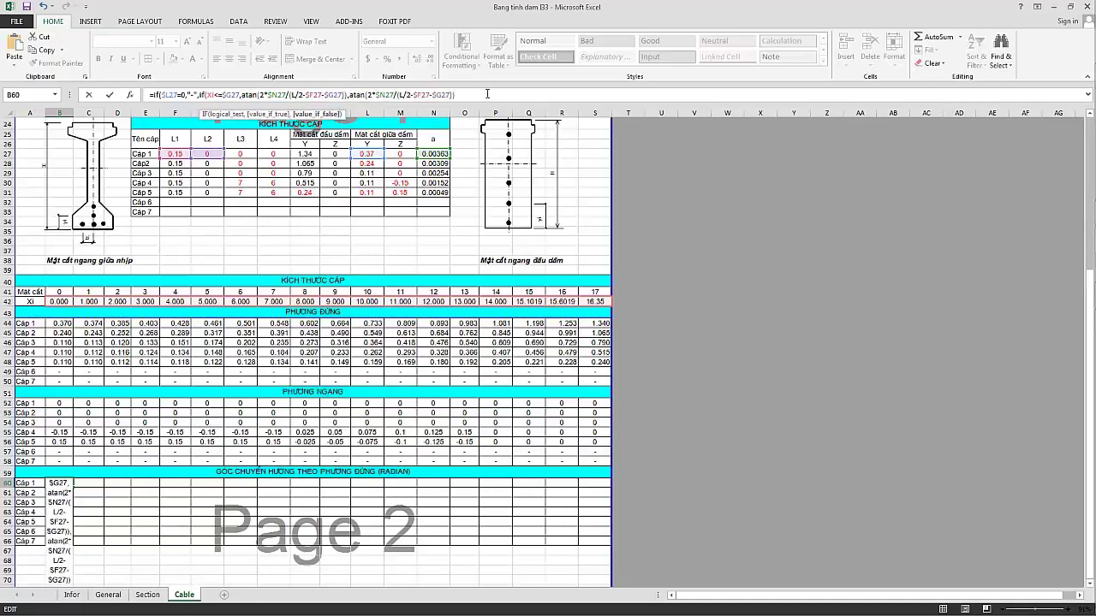
Append the subtracted term -ATAN(2*$N27/((Xi- to B60's else branch.
text(-)
text(ata)
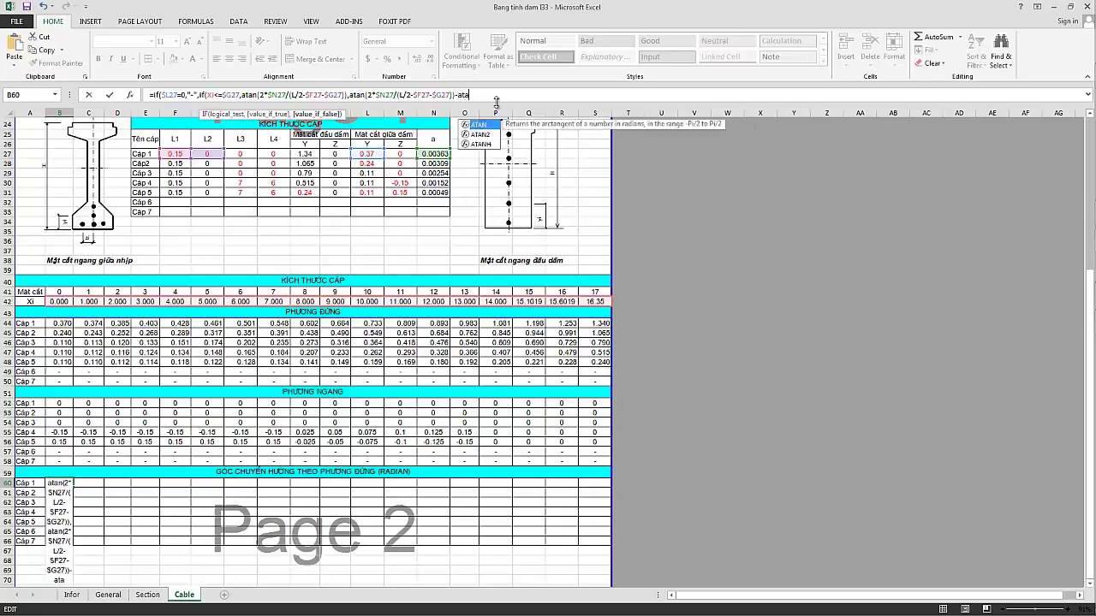
text(n()
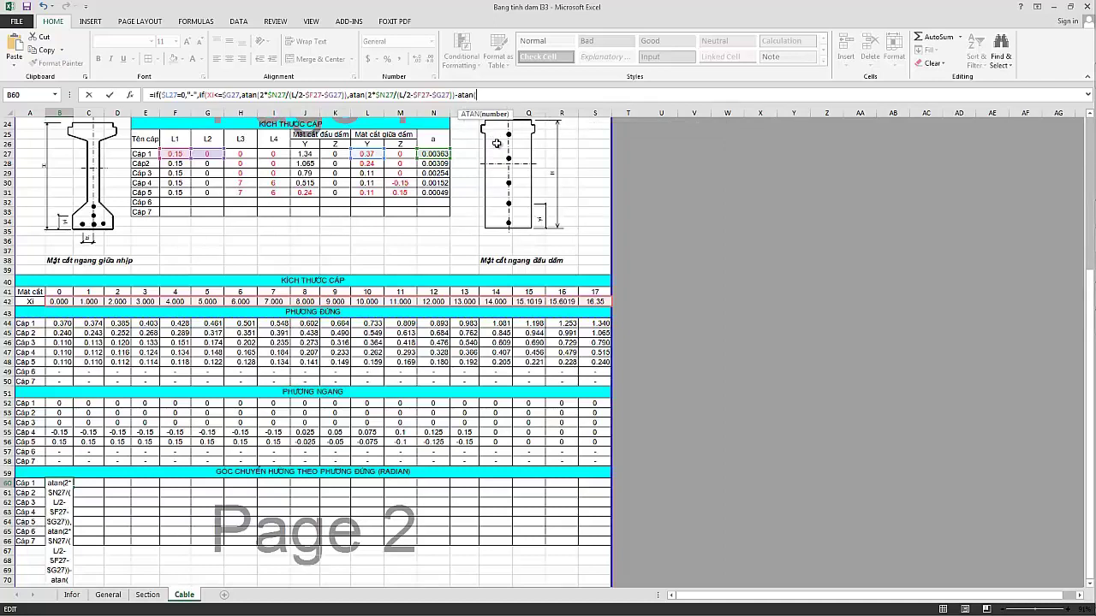
text(2)
text(*)
click(435, 152)
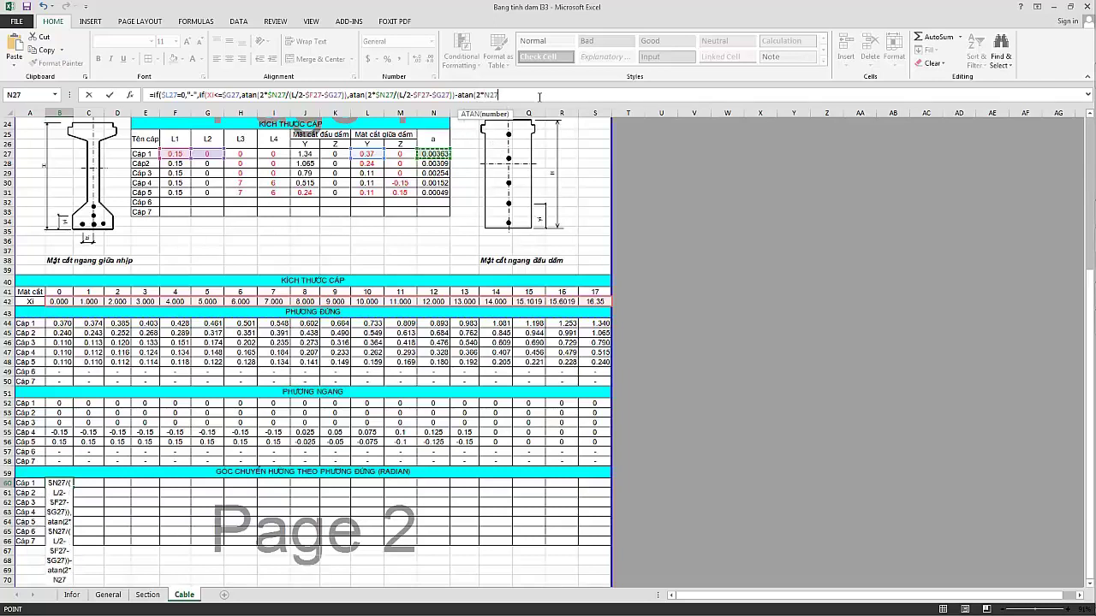
key(F4)
text(/)
text(()
text((Xi)
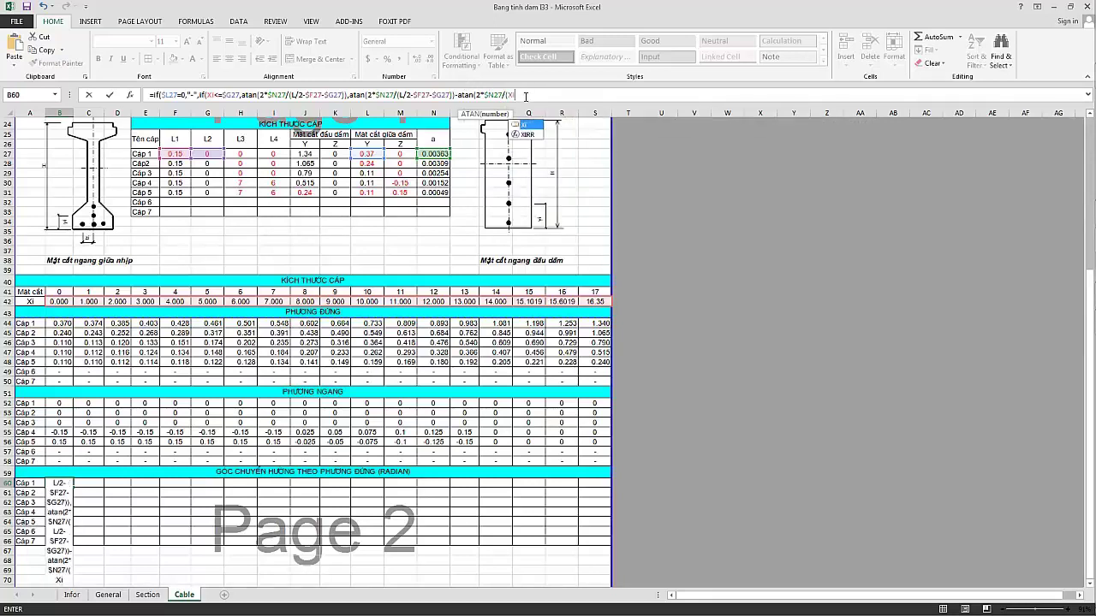
text(-)
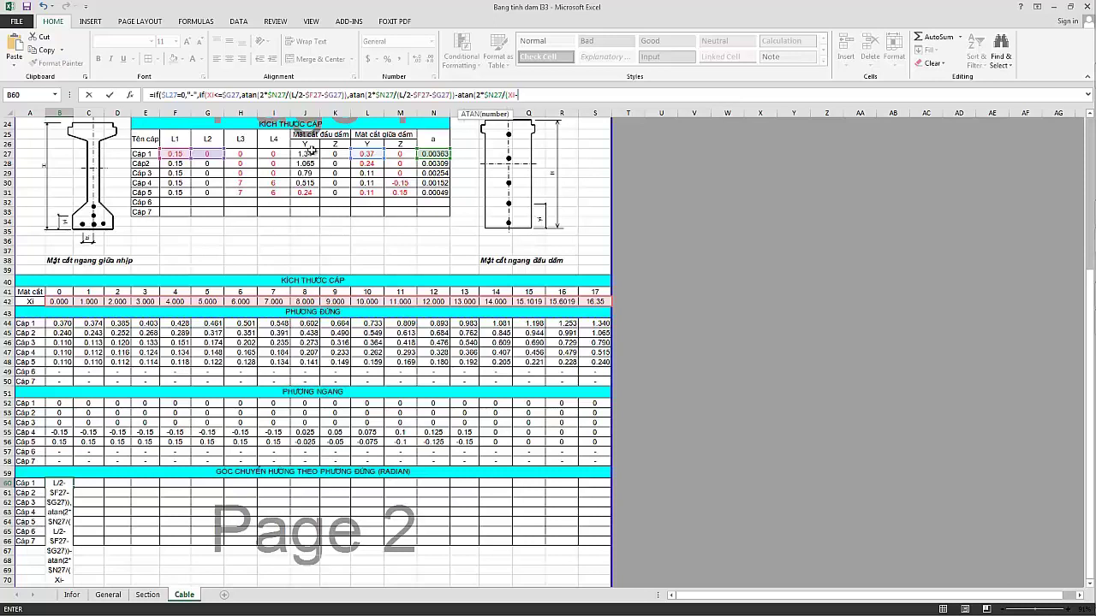
Finish with $G27, close the parentheses and enter, giving 0.0004 for Cáp 1.
click(207, 154)
key(F4)
key(F4)
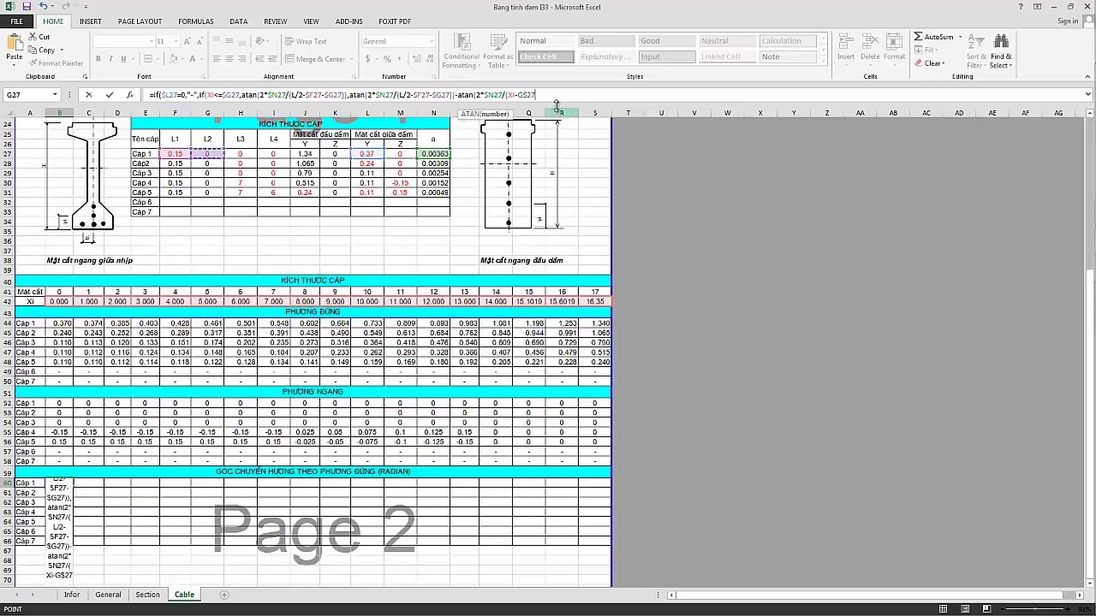
key(F4)
text())
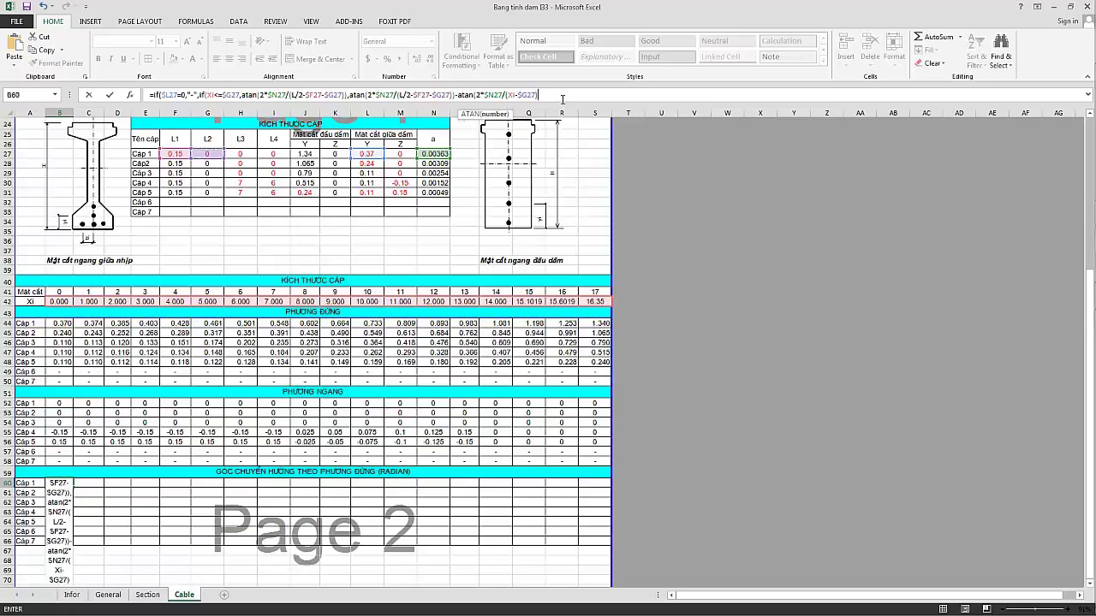
text())
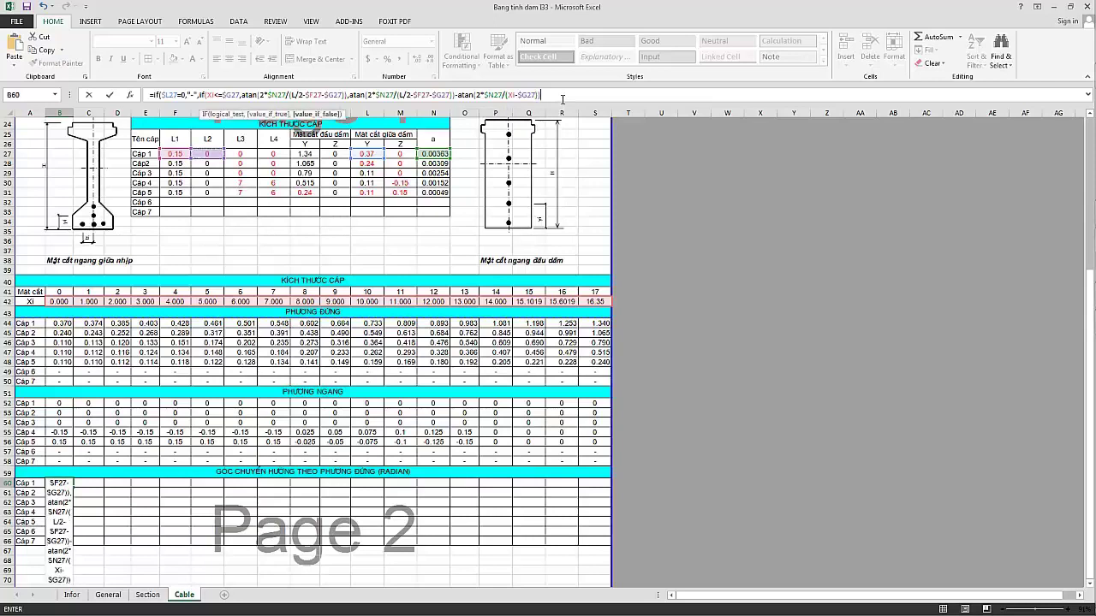
text())
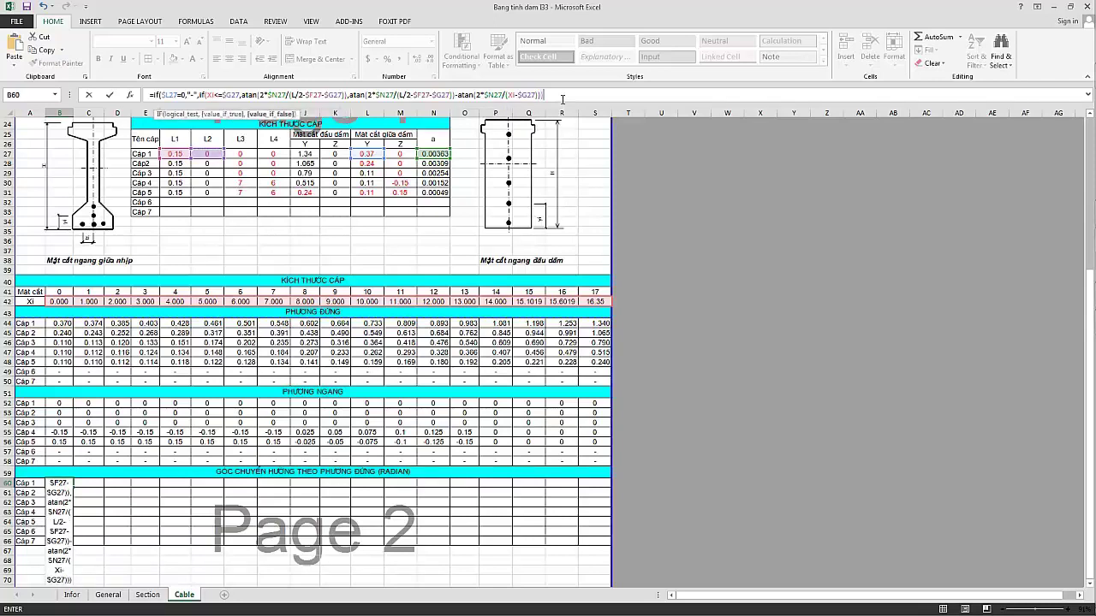
text()))
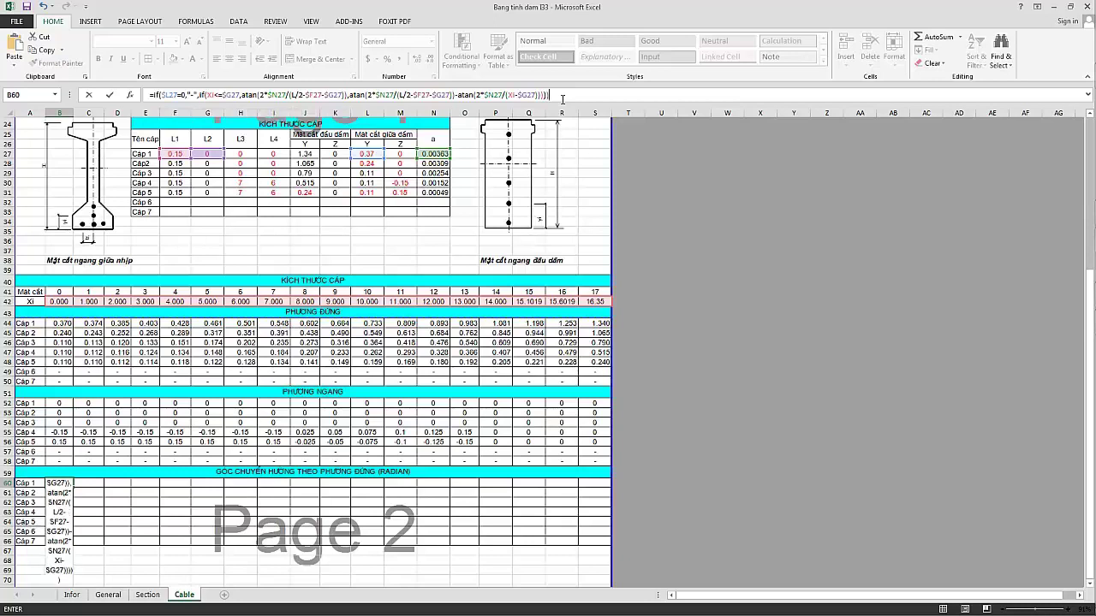
key(BackSpace)
key(BackSpace)
key(BackSpace)
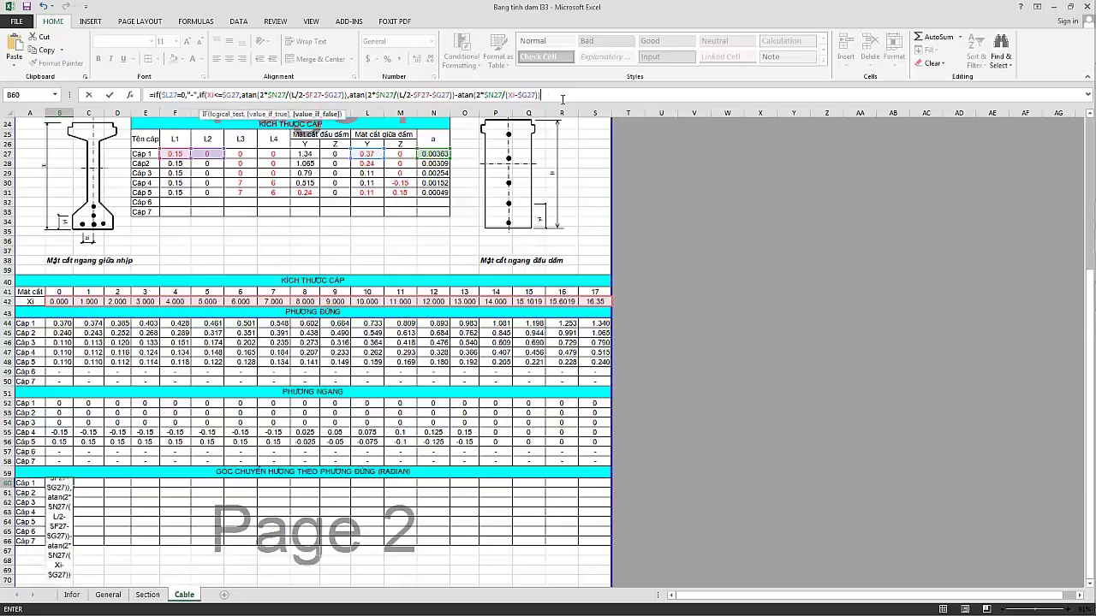
text())
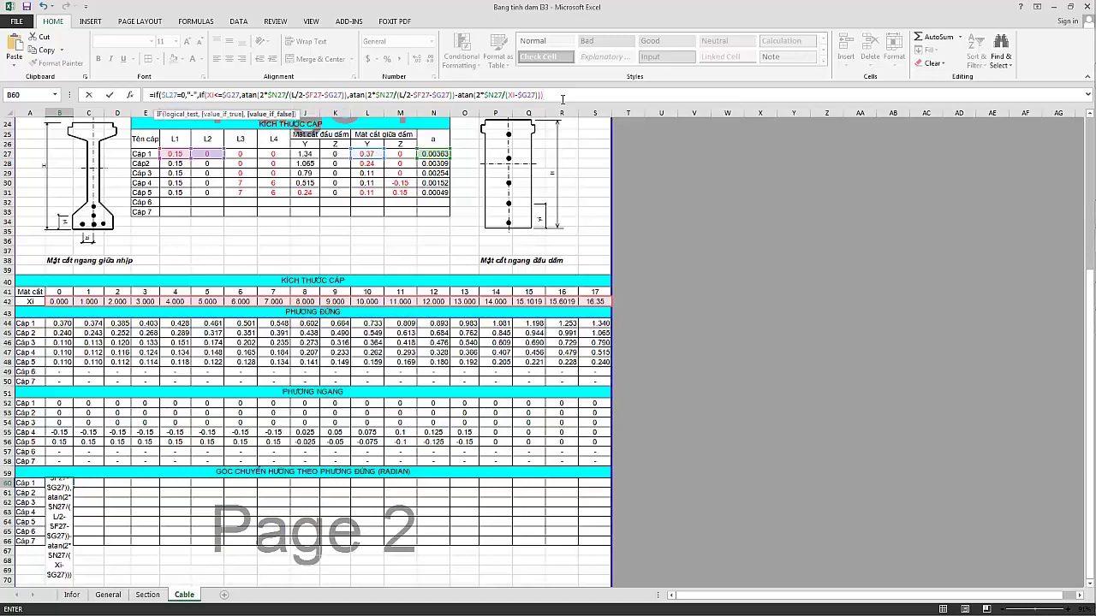
text())
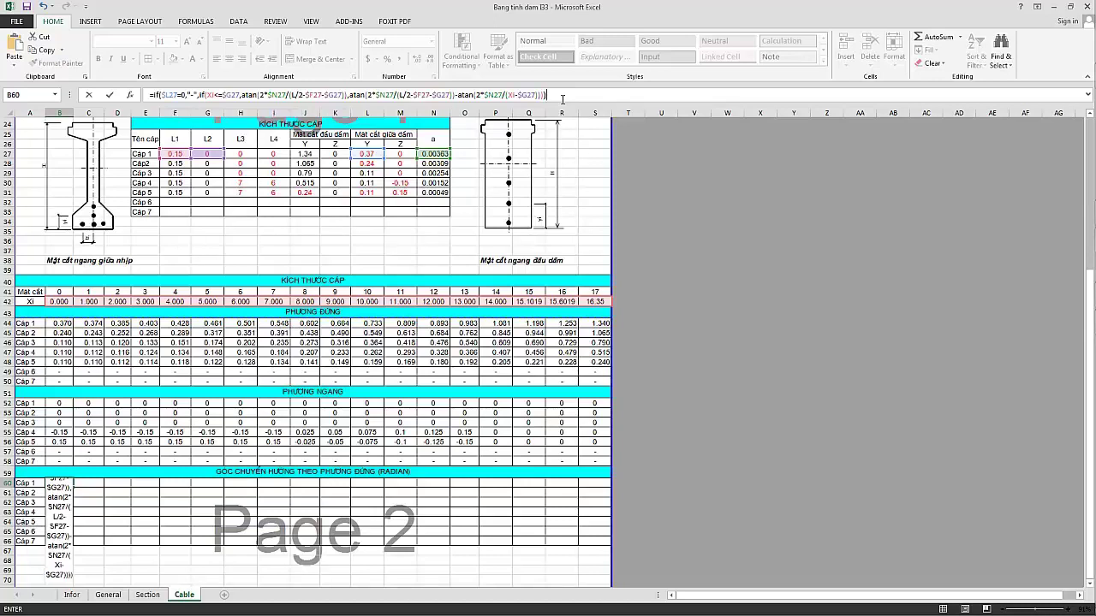
text()))
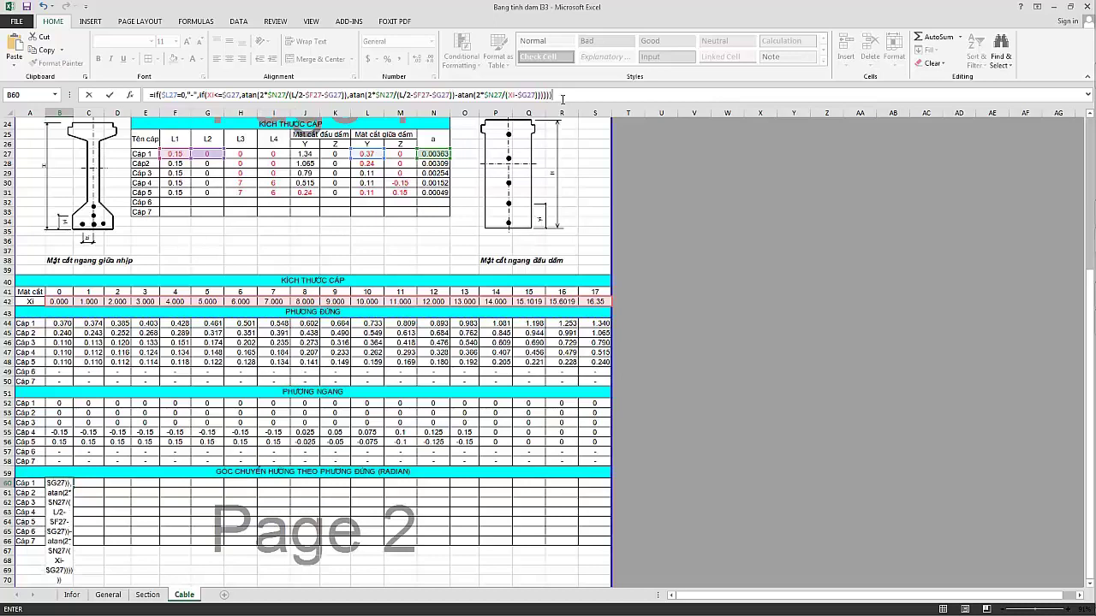
text())
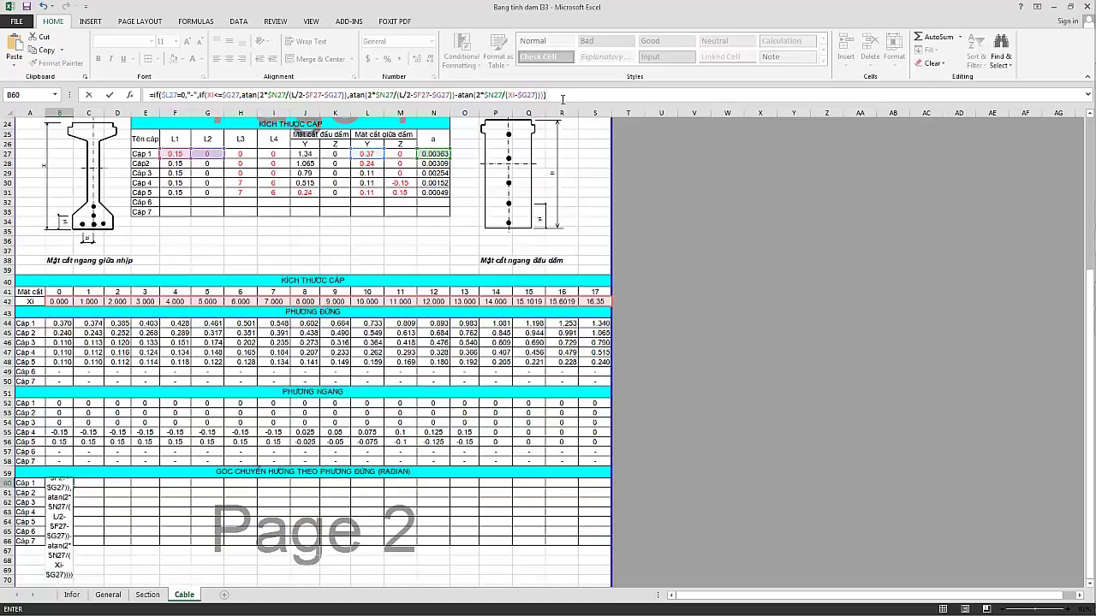
key(Return)
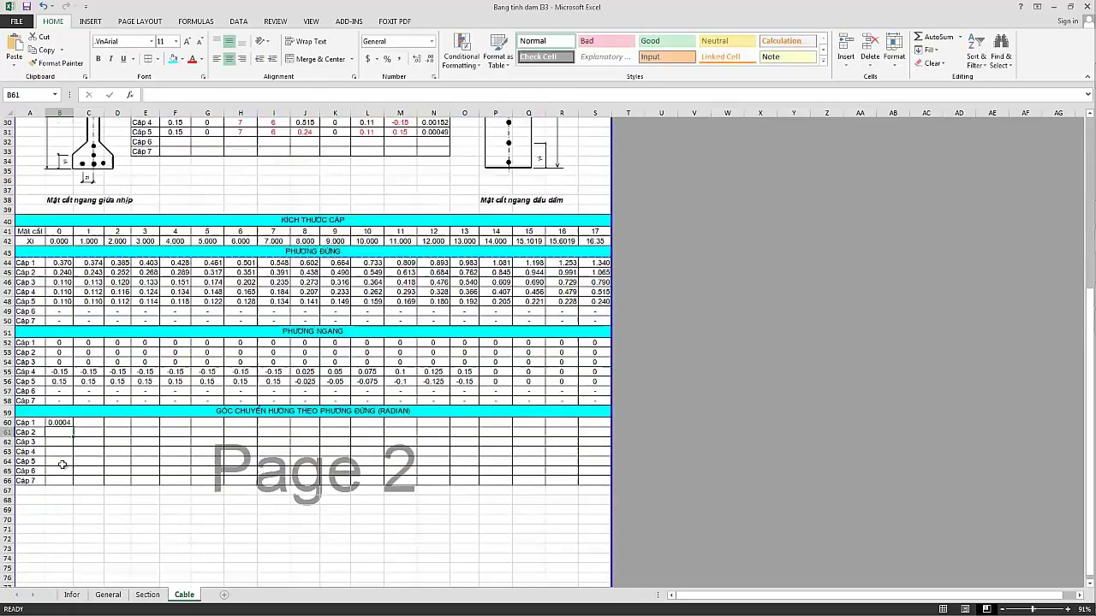
Insert 2* into B60's first ATAN term so it reads ATAN(2*$N27/(L/2-$F27-$G27)).
scroll(122, 418, down, 2)
click(57, 423)
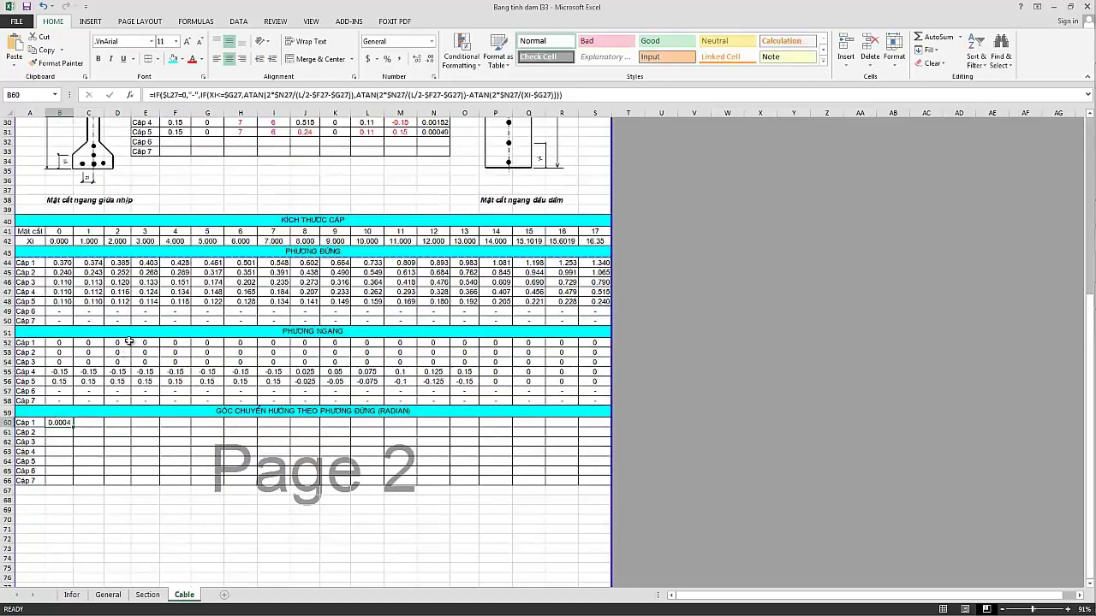
scroll(130, 342, up, 1)
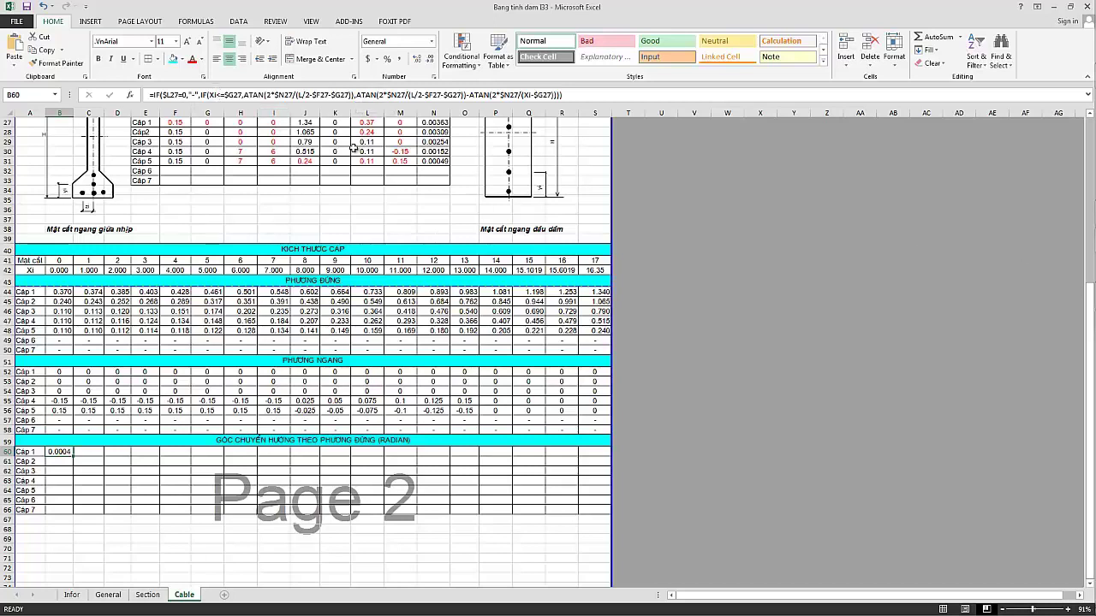
drag(244, 95, 350, 95)
click(354, 95)
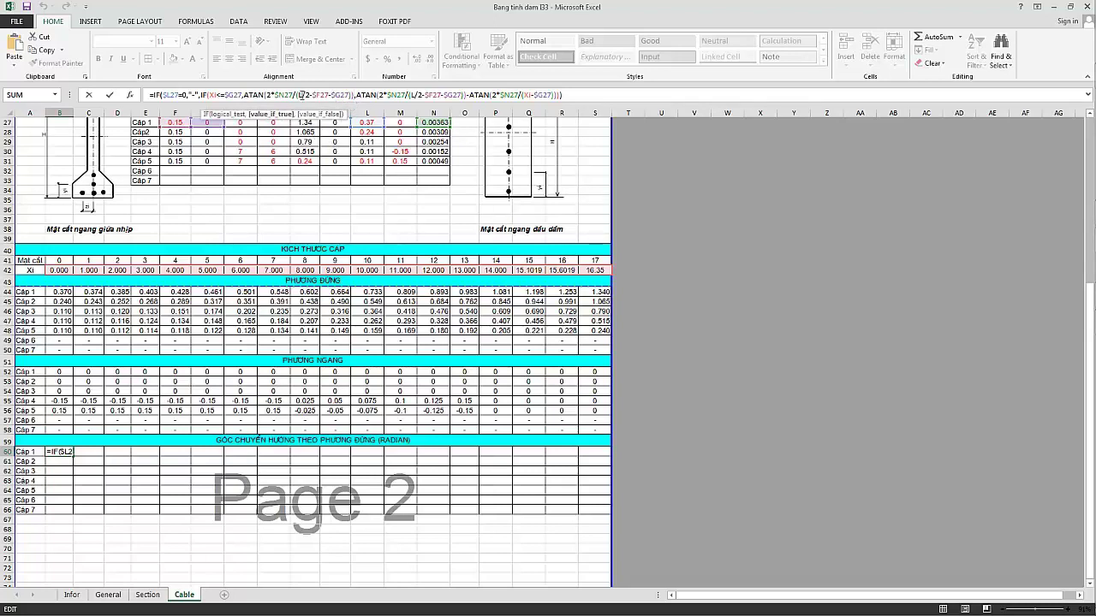
text(2*)
drag(1088, 308, 1089, 205)
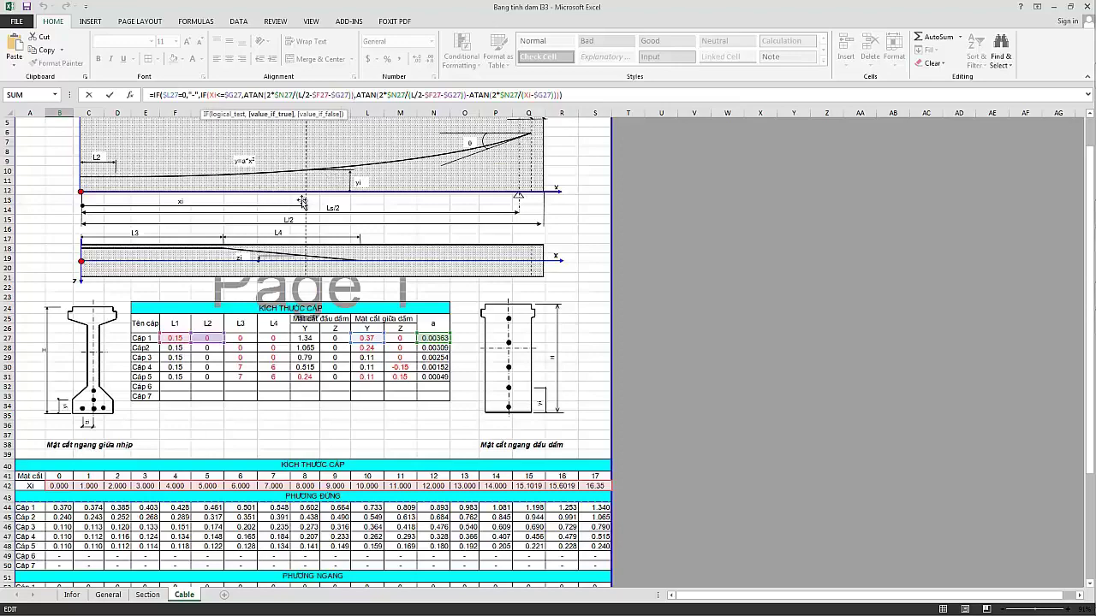
Commit the corrected B60 formula and fill it across to column S and down to row 66.
key(Return)
scroll(168, 391, down, 4)
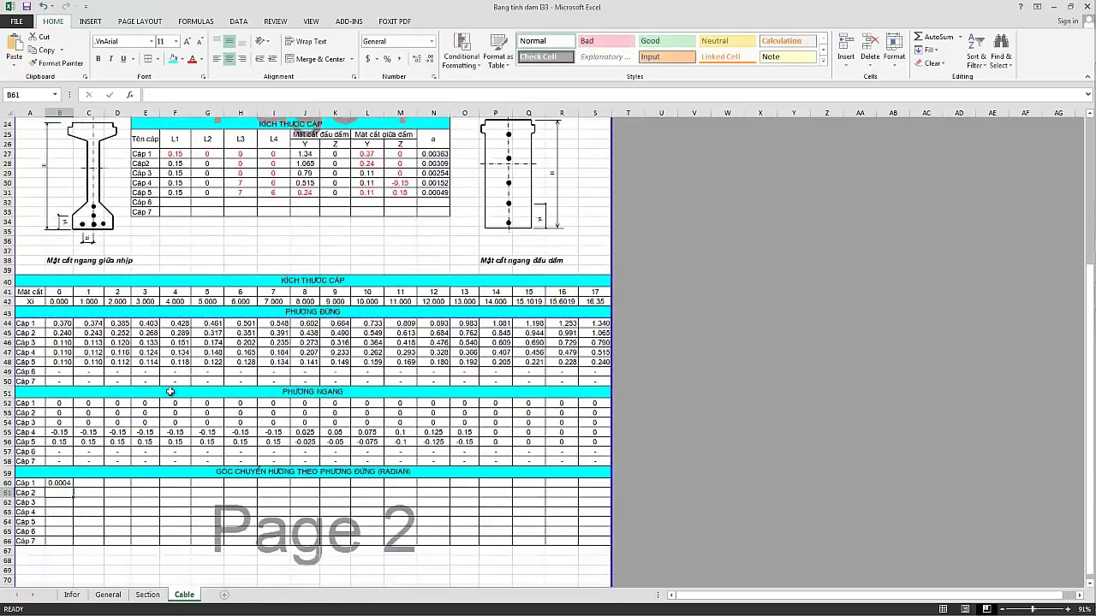
click(65, 424)
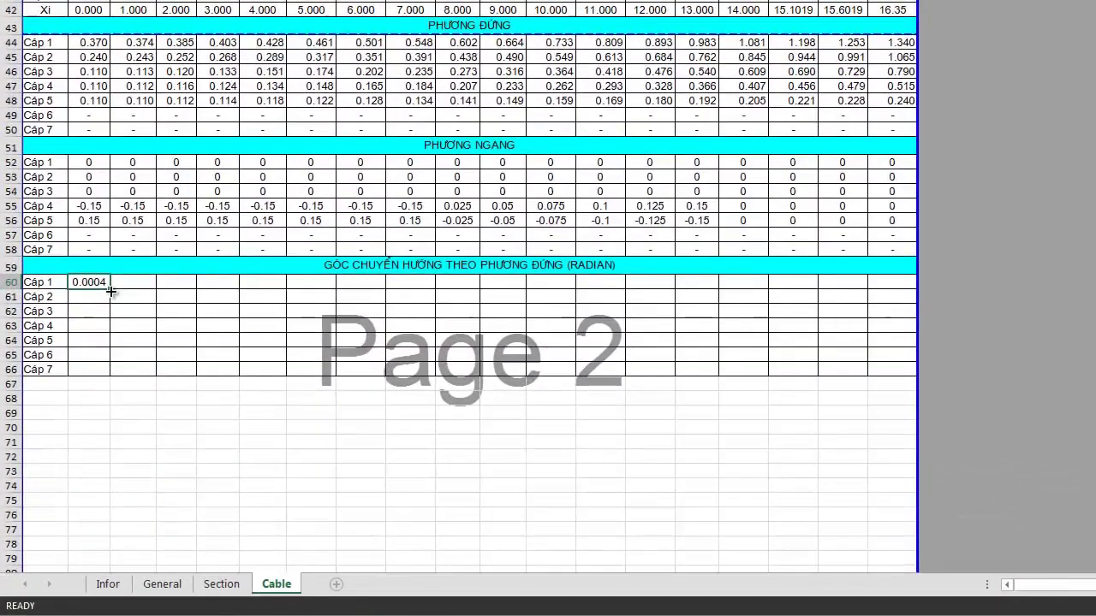
drag(110, 292, 910, 291)
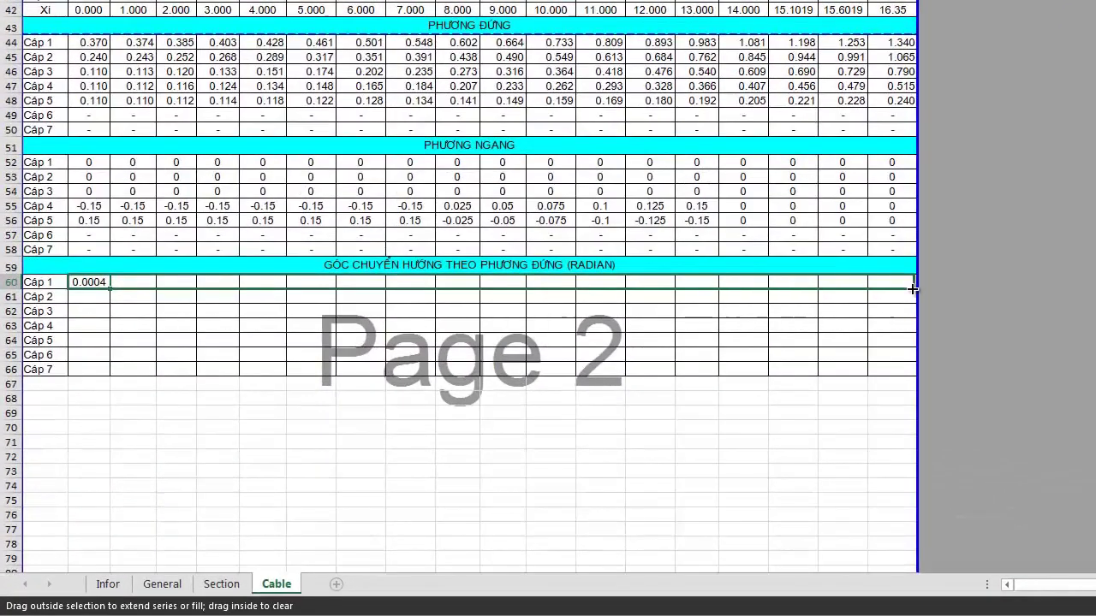
click(101, 286)
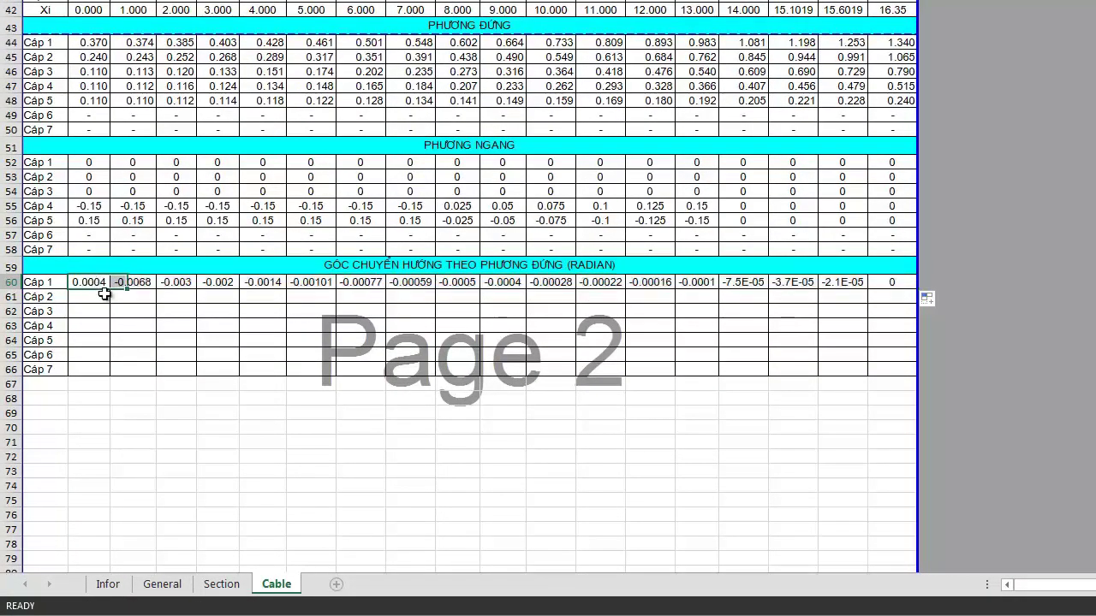
mouse_move(109, 290)
mouse_down()
mouse_move(110, 380)
mouse_move(348, 377)
mouse_move(107, 377)
mouse_up()
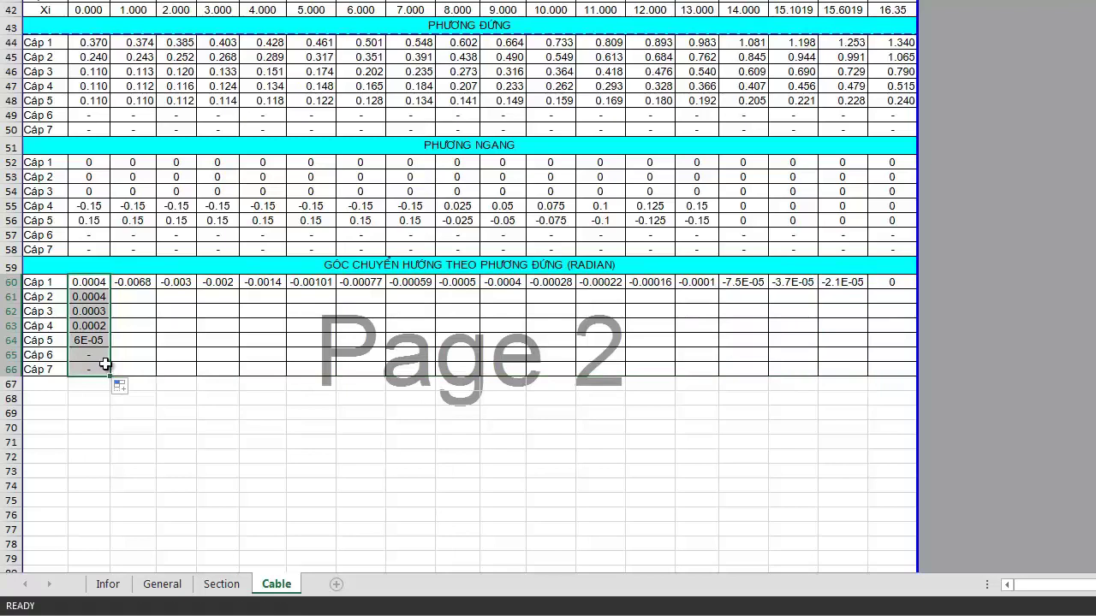
mouse_move(89, 300)
mouse_down()
mouse_move(89, 370)
mouse_move(949, 393)
mouse_move(882, 397)
mouse_up()
scroll(548, 306, down, 2)
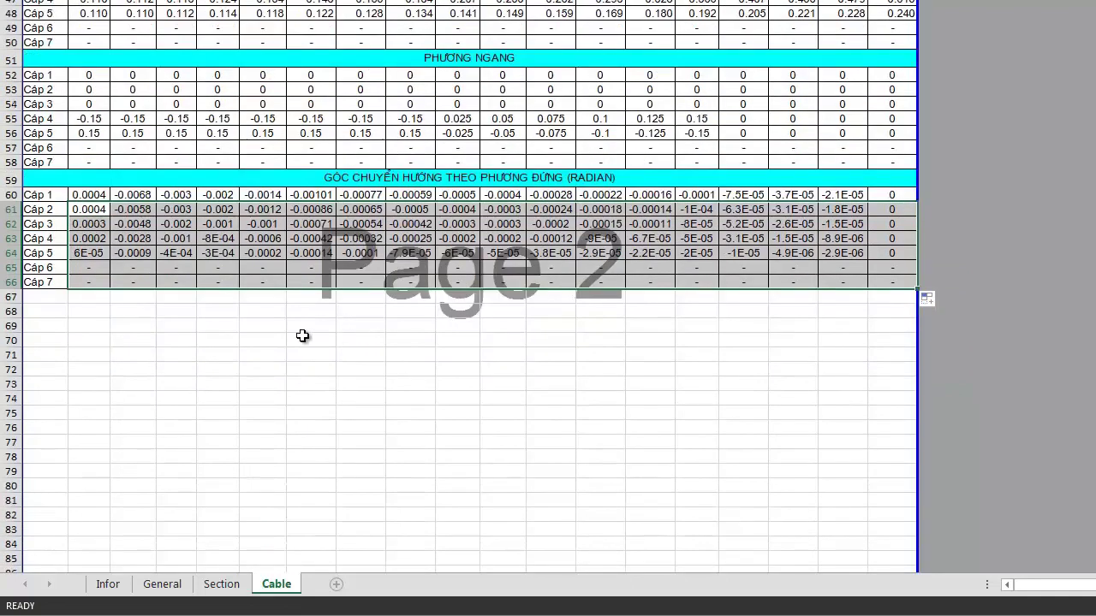
click(301, 335)
Copy the row 59 heading into A67 and change ĐỨNG to NGANG.
click(54, 297)
click(121, 183)
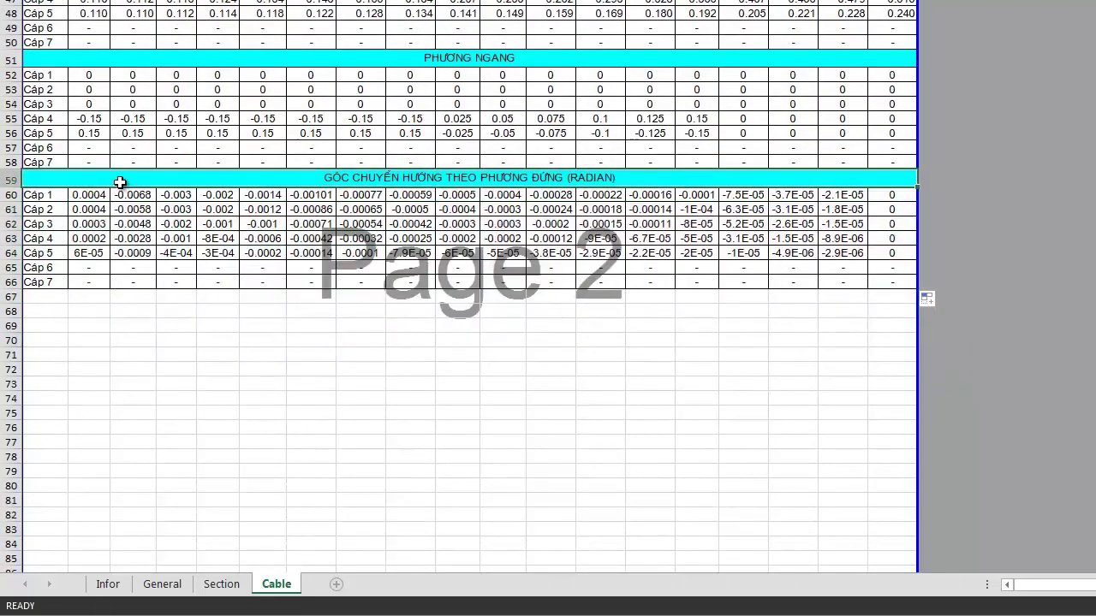
key(ctrl+c)
click(45, 299)
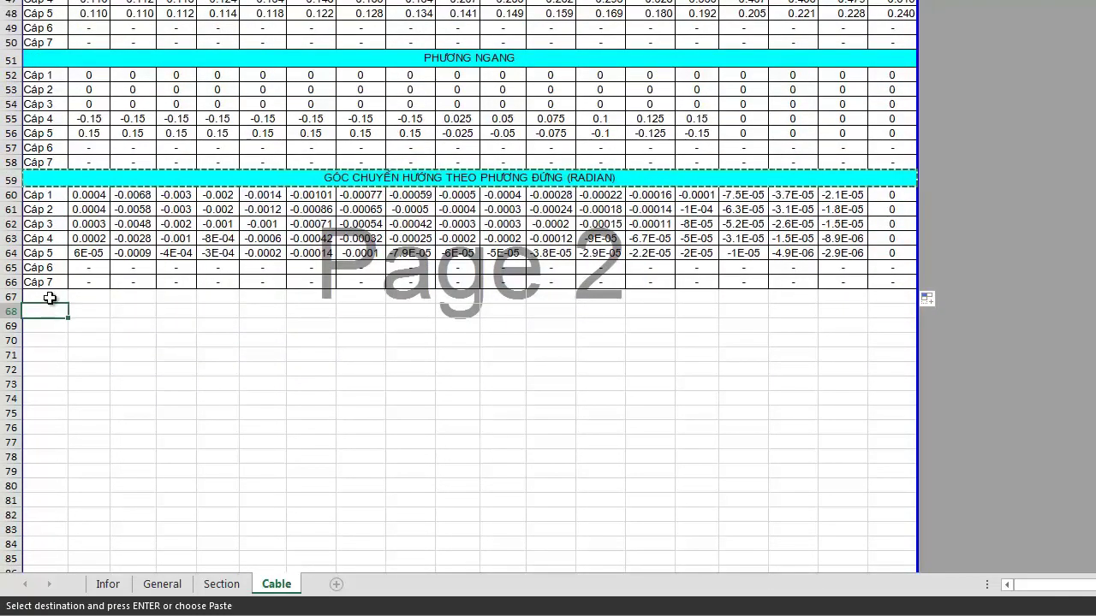
key(ctrl+v)
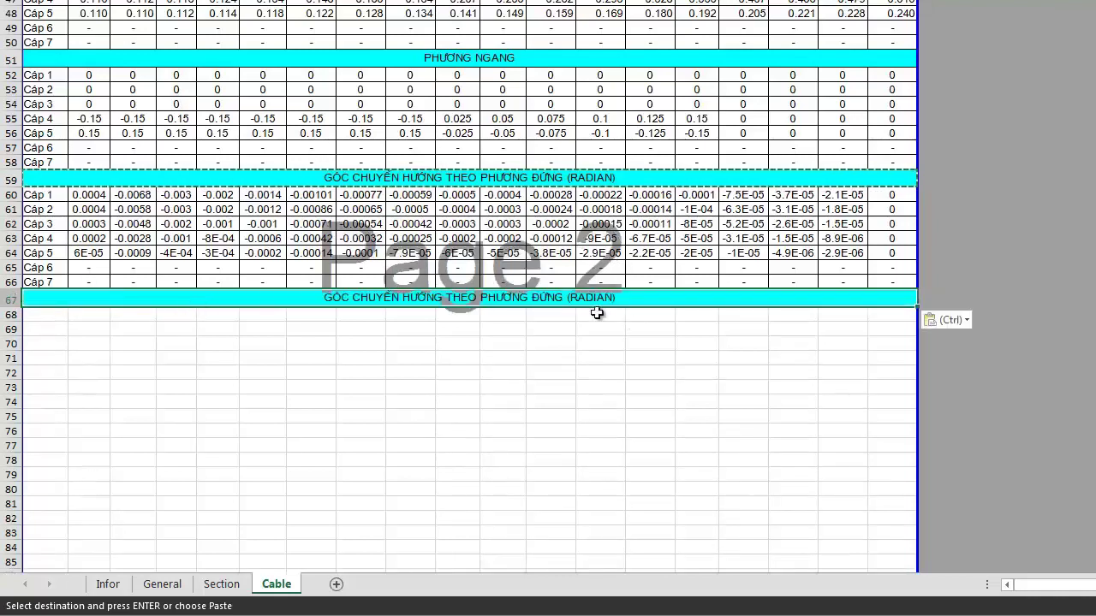
double_click(561, 297)
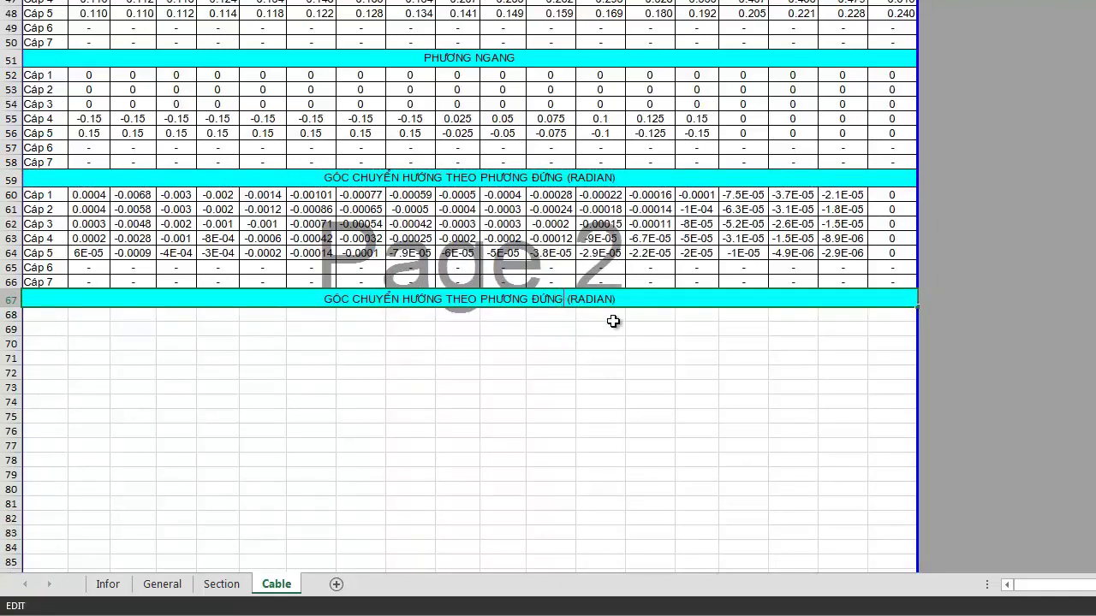
key(BackSpace)
key(BackSpace)
key(BackSpace)
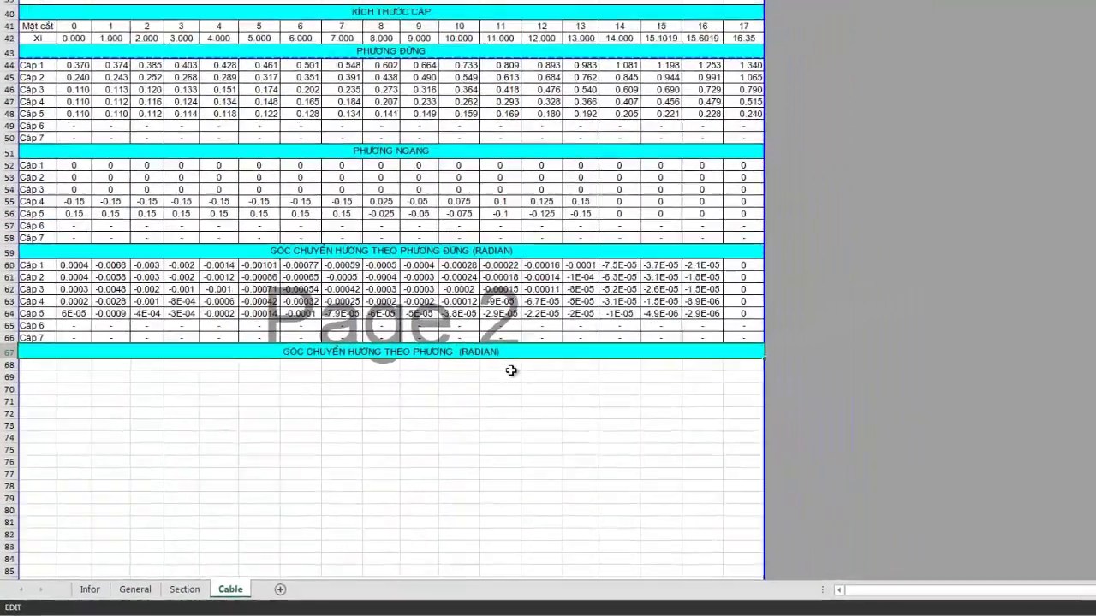
text(ngang)
key(Return)
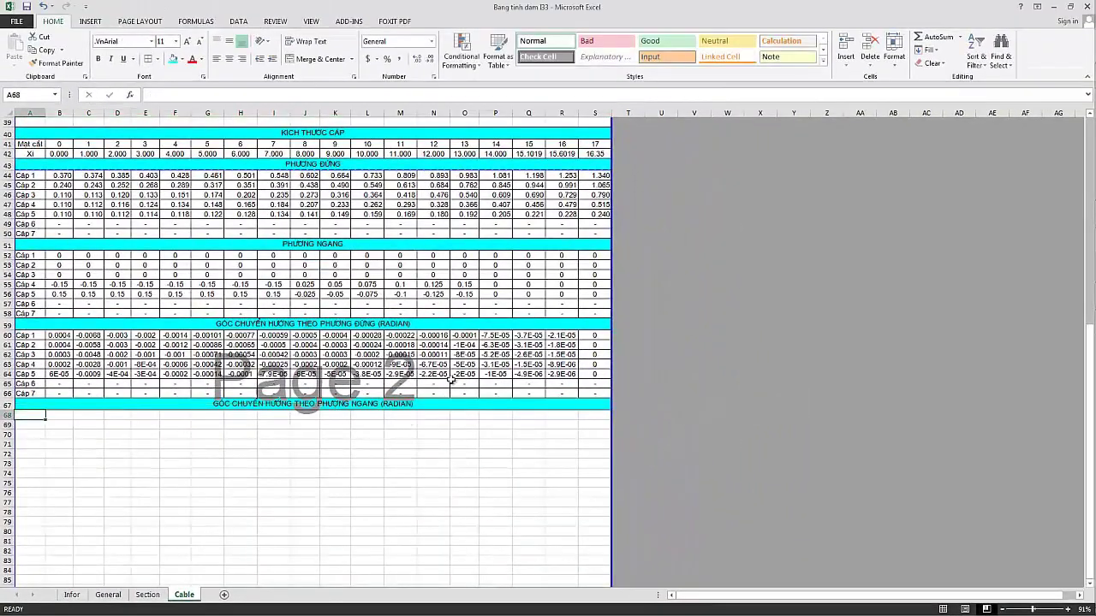
scroll(370, 404, down, 1)
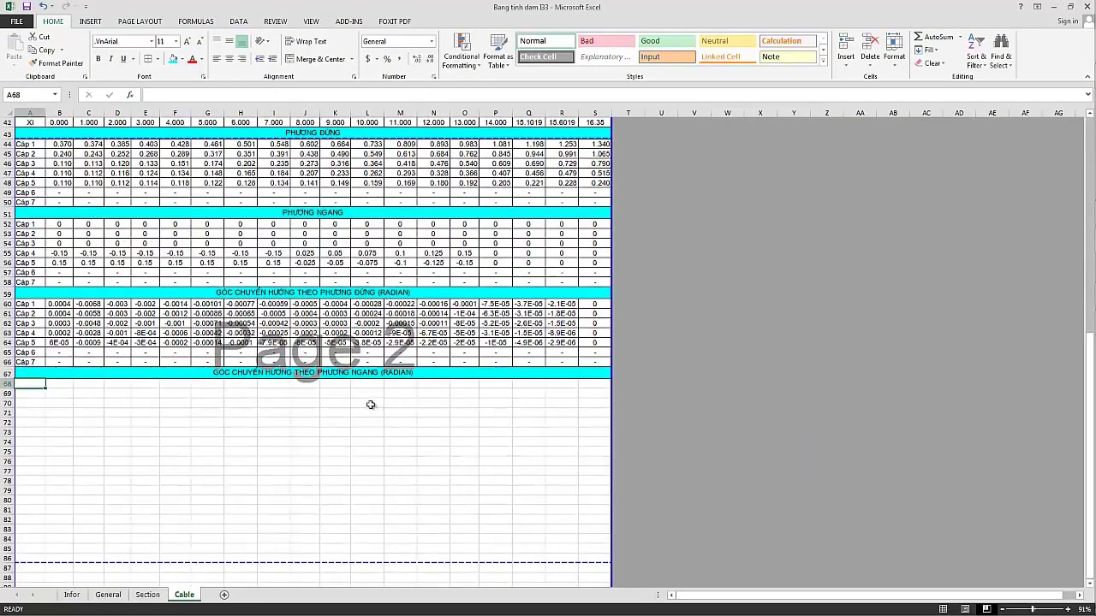
key(Up)
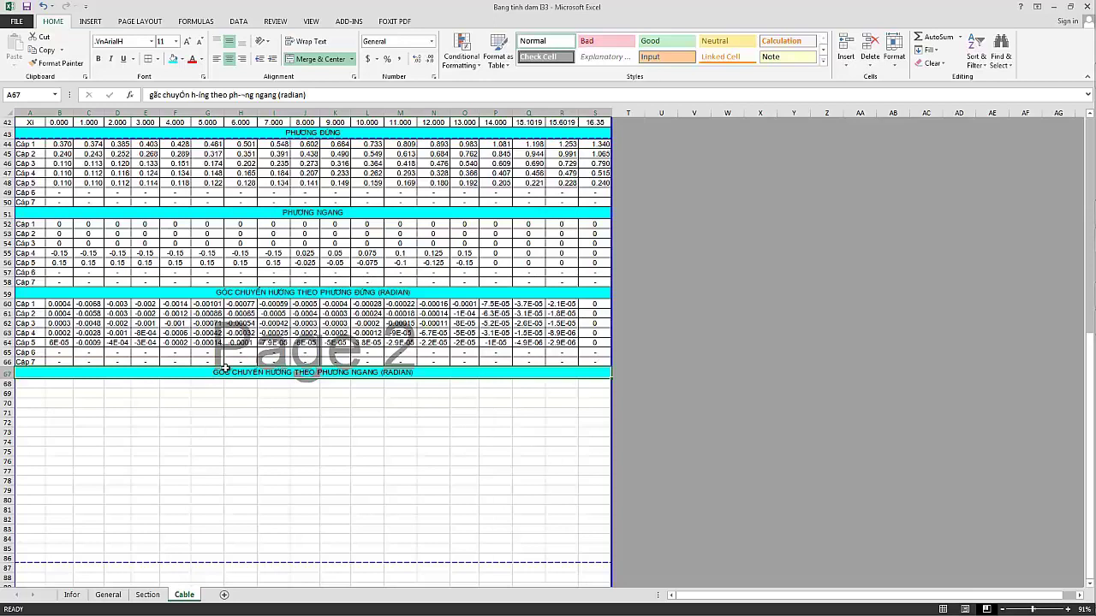
click(39, 387)
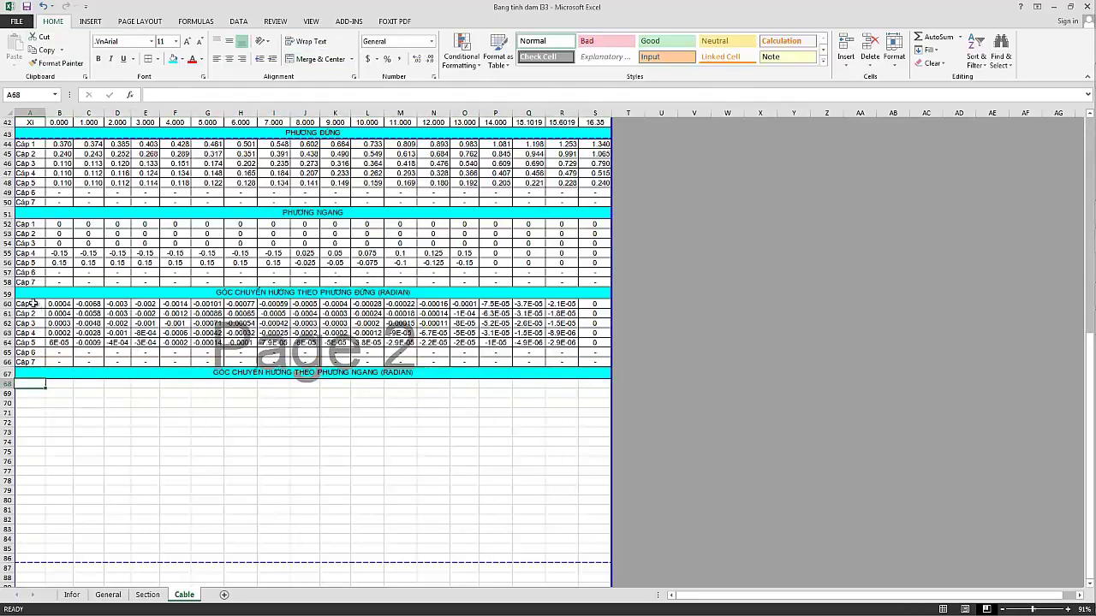
Copy the Cáp 1–7 labels from A60:A66 into A68:A74.
drag(36, 305, 32, 363)
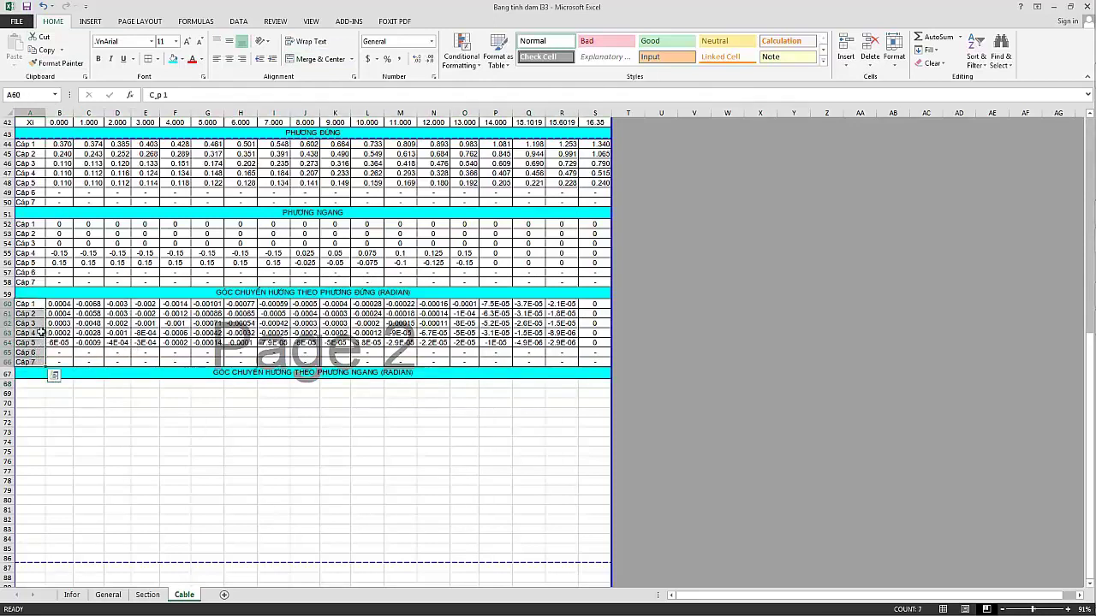
key(ctrl+c)
click(30, 384)
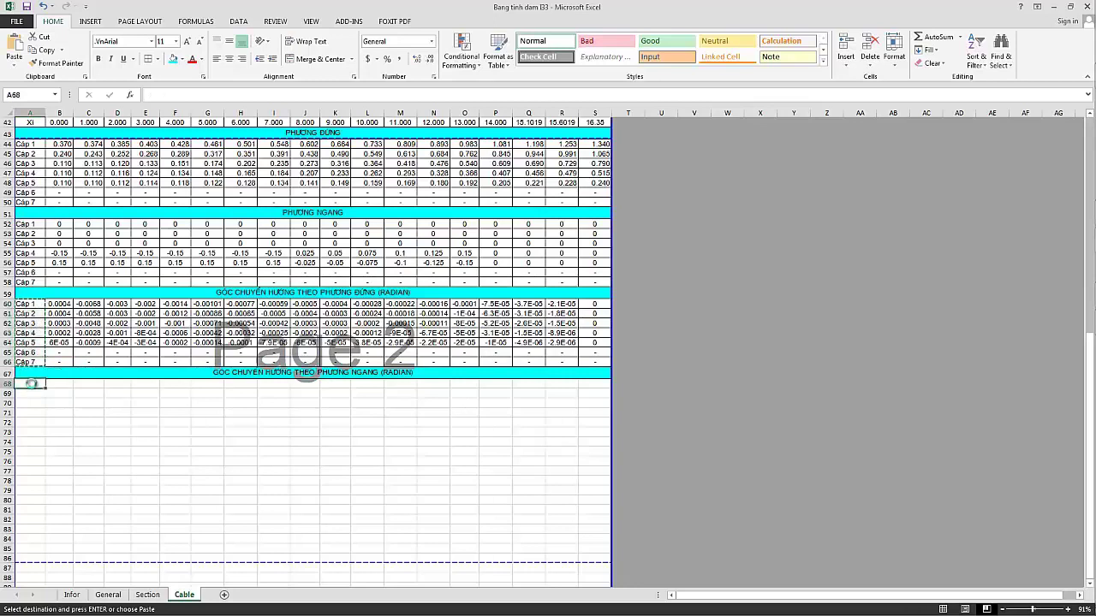
key(ctrl+v)
Centre B68:S74 and give every cell borders, then select B68.
drag(64, 384, 600, 439)
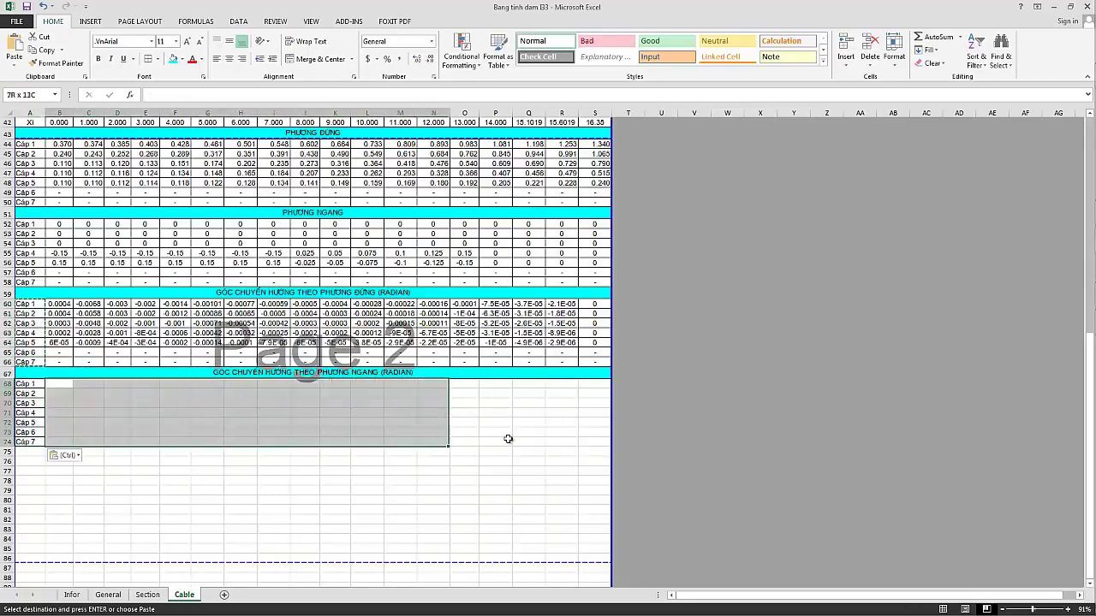
click(228, 58)
click(148, 59)
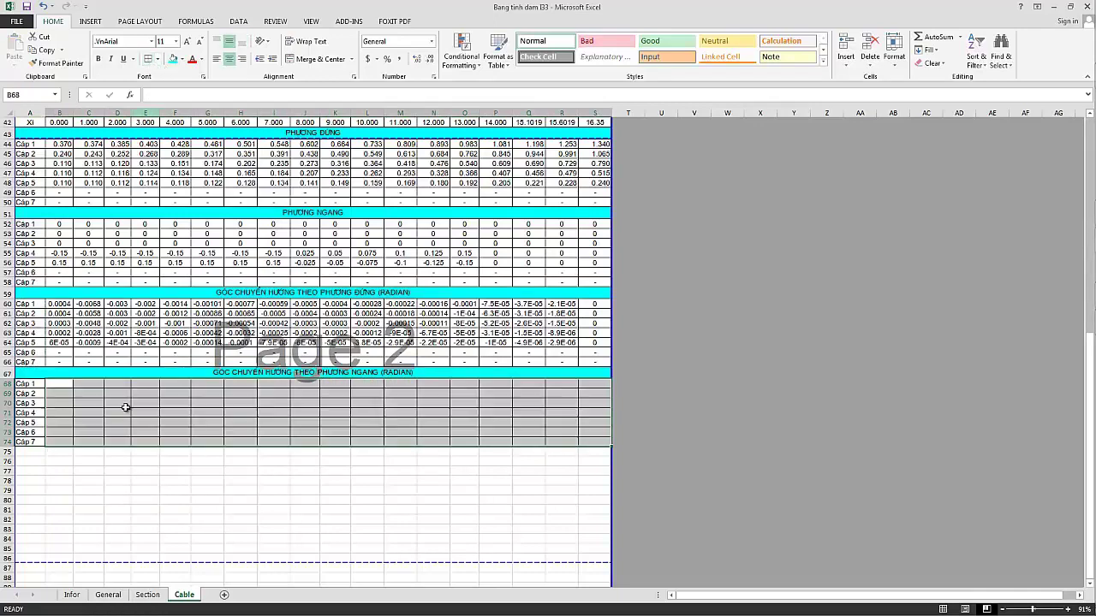
click(122, 452)
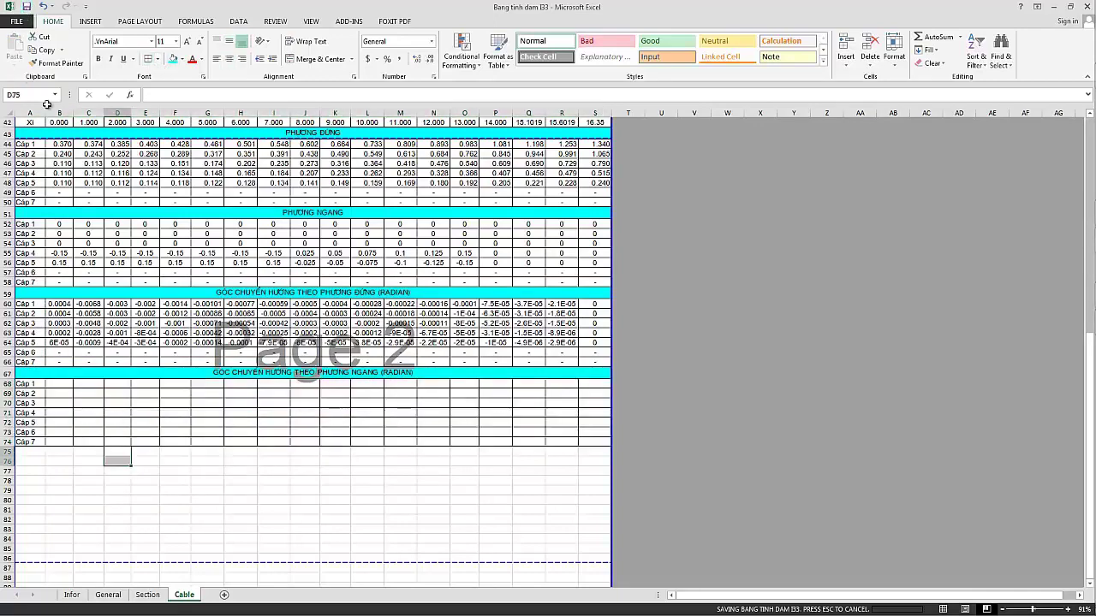
scroll(137, 342, down, 2)
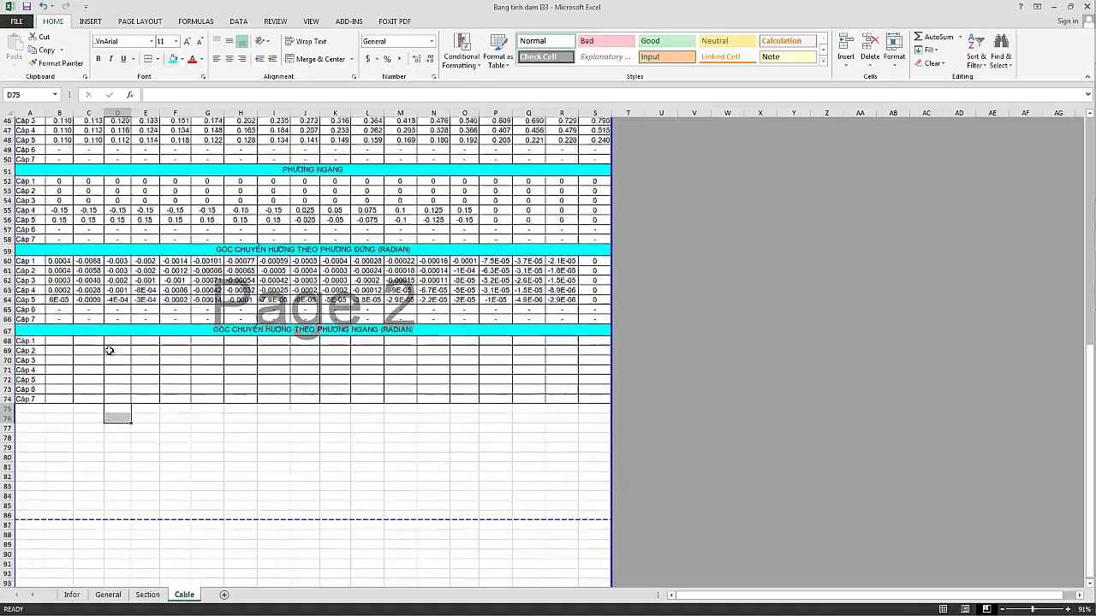
click(74, 326)
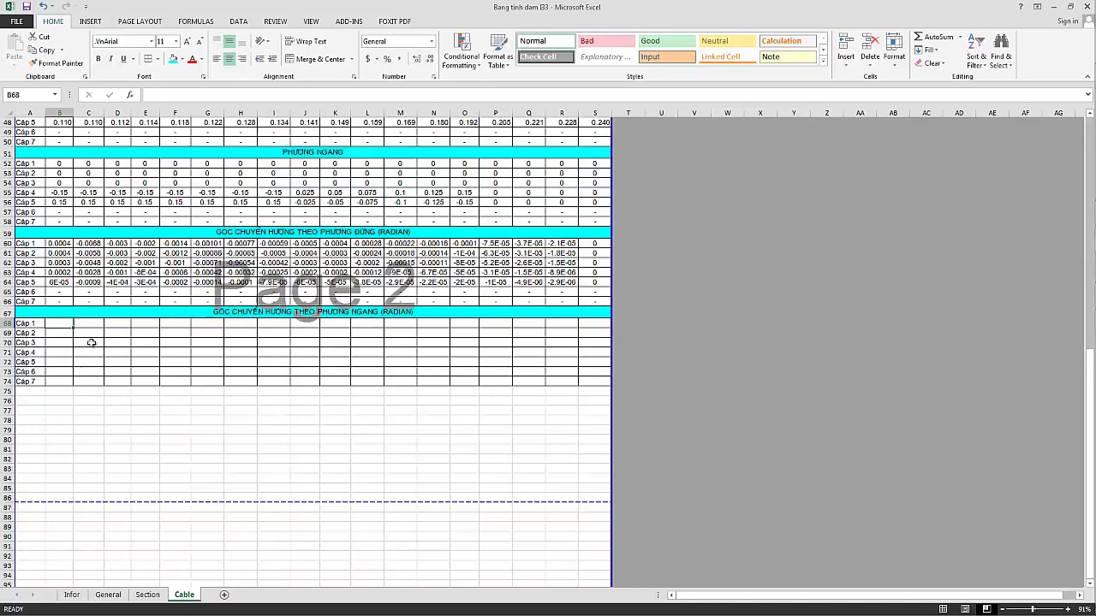
Start B68's formula as =IF($L27=0,"-",IF(Xi>=.
text(=i)
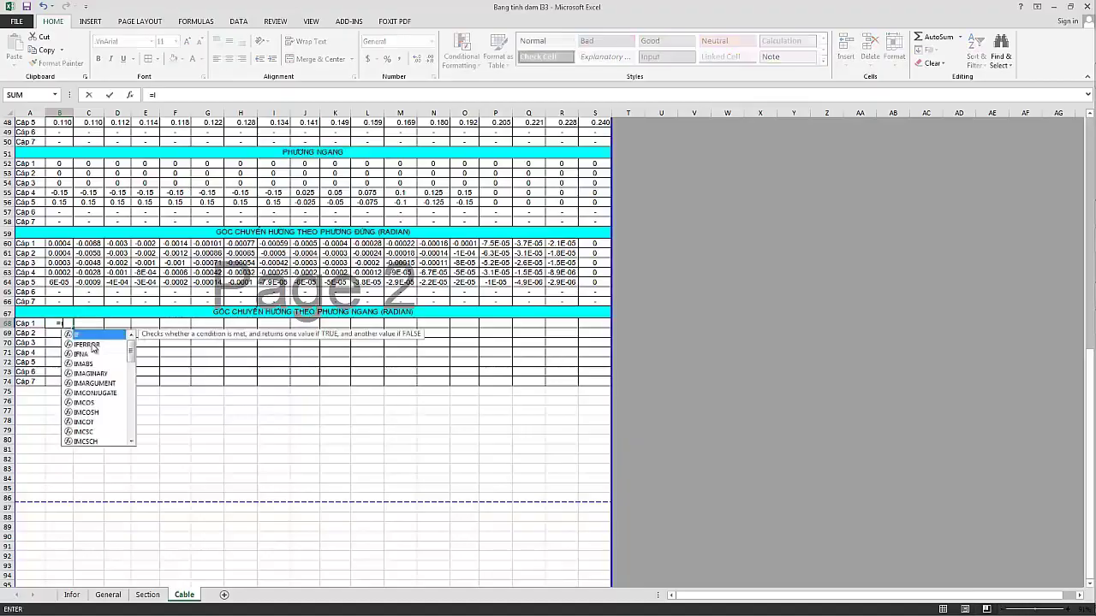
text(f()
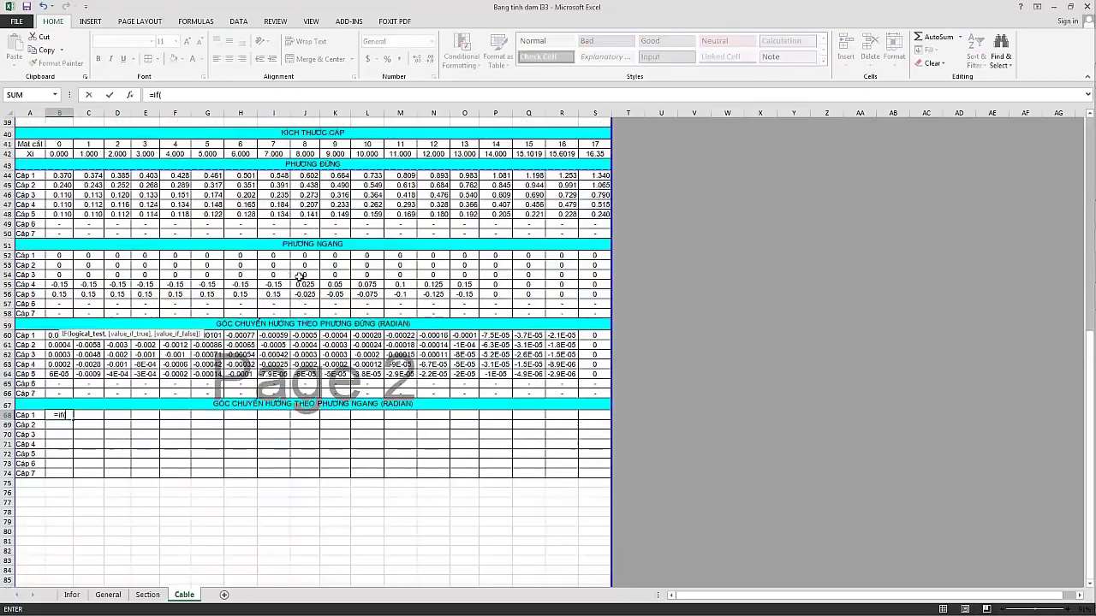
scroll(355, 237, up, 8)
click(406, 154)
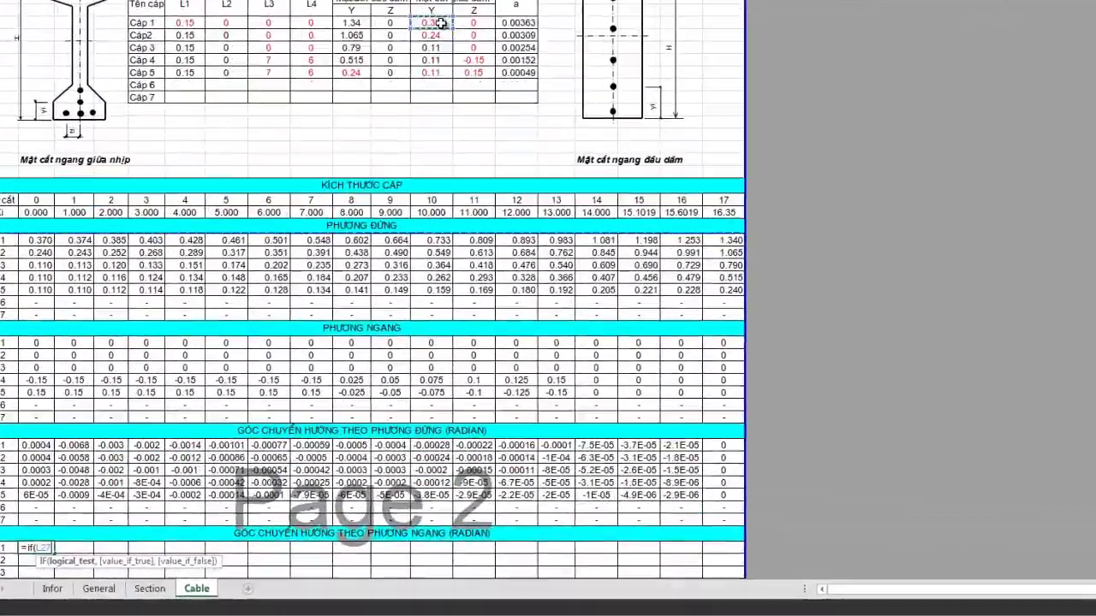
key(F4)
key(F4)
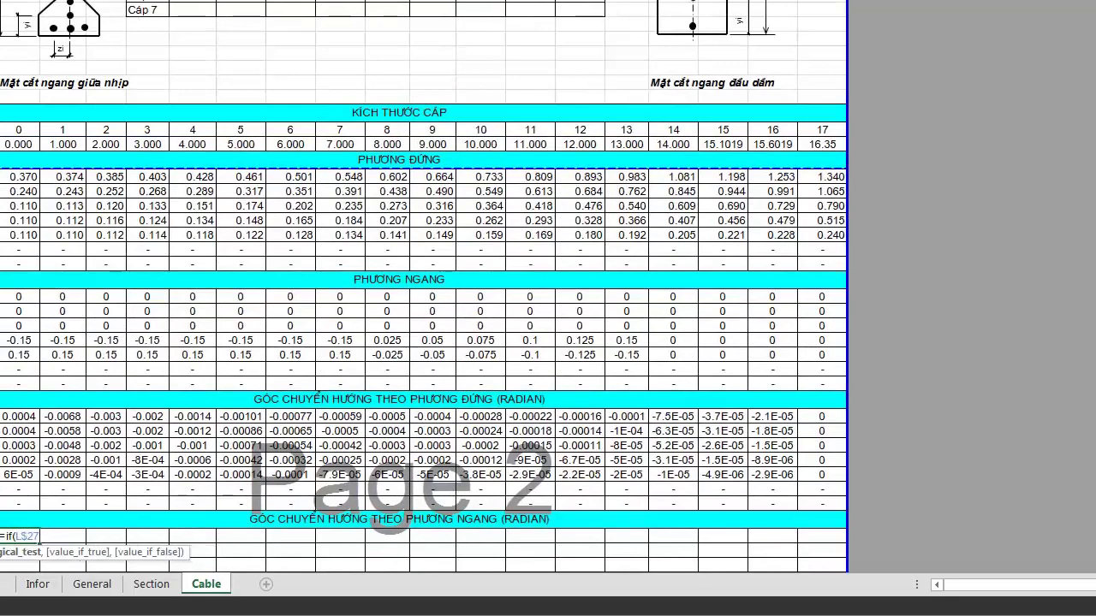
text(=0,)
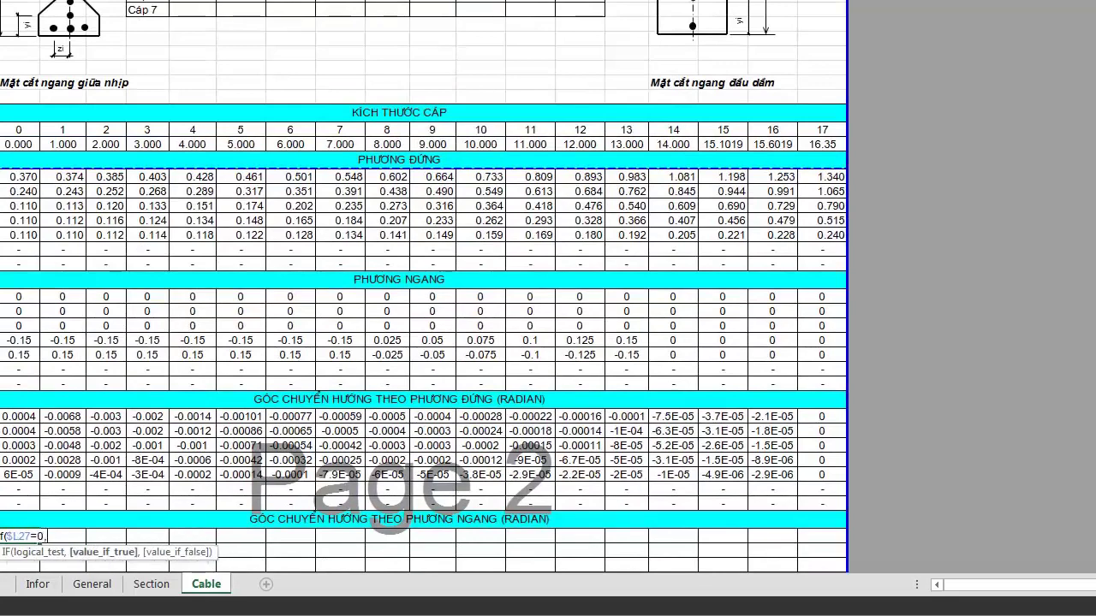
text("-")
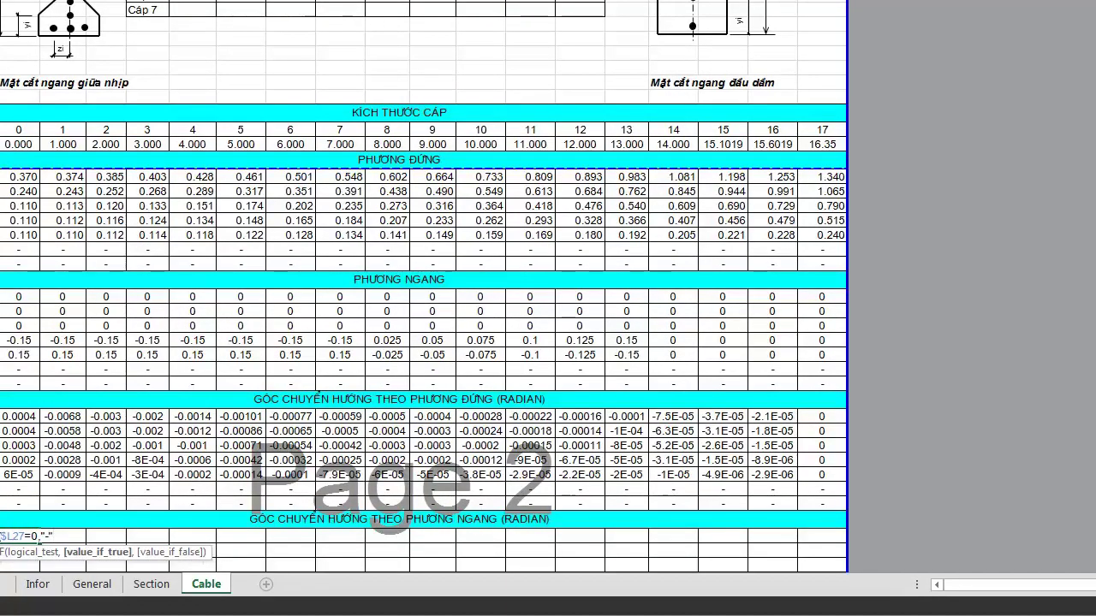
text(,)
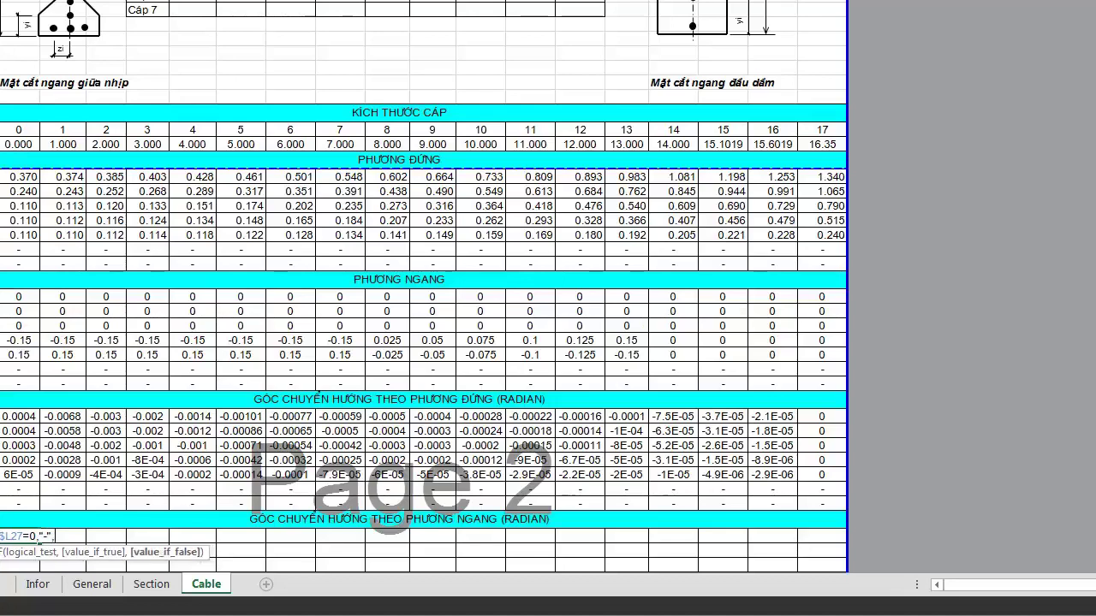
text(i)
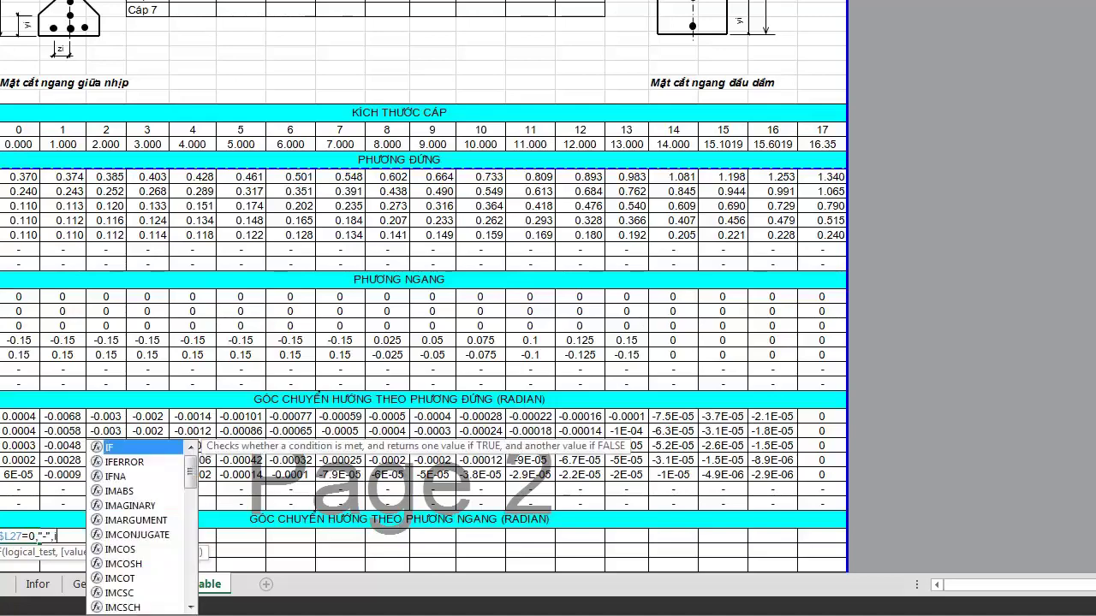
text(f()
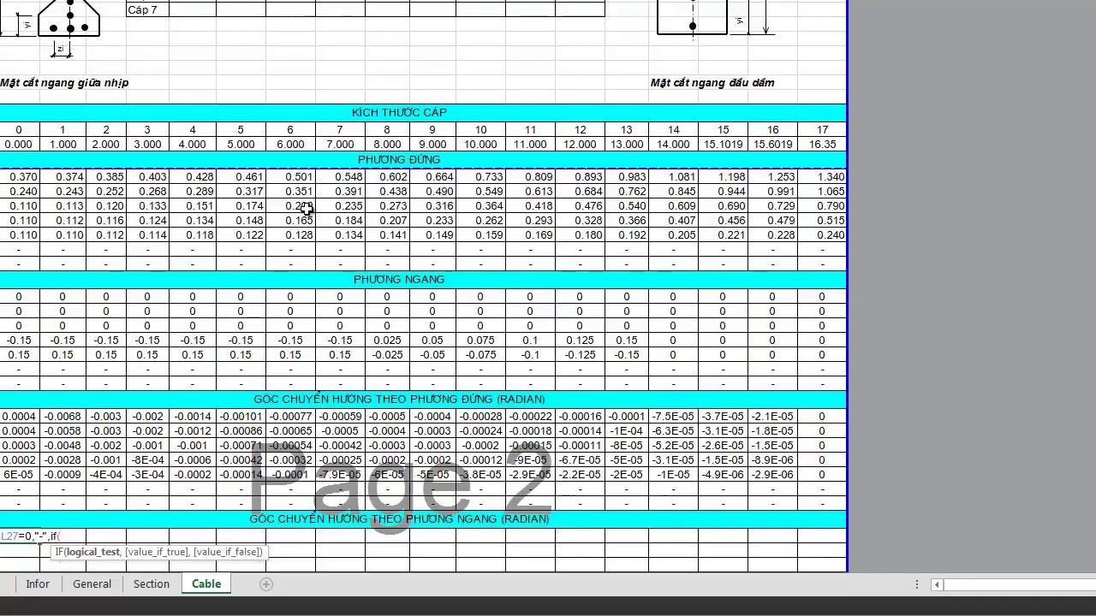
text(X)
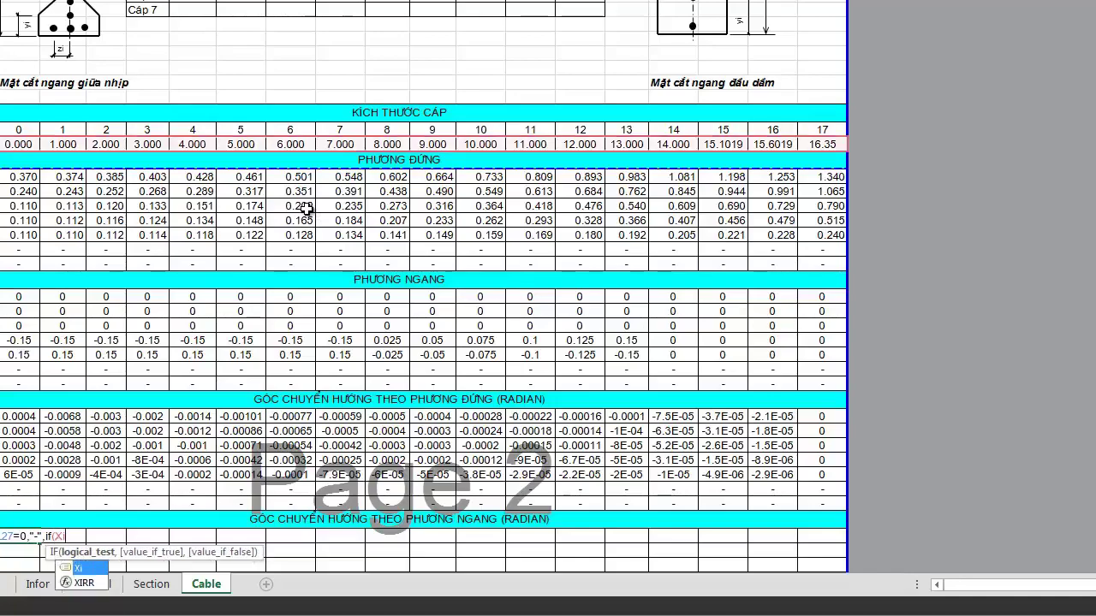
text(i>=)
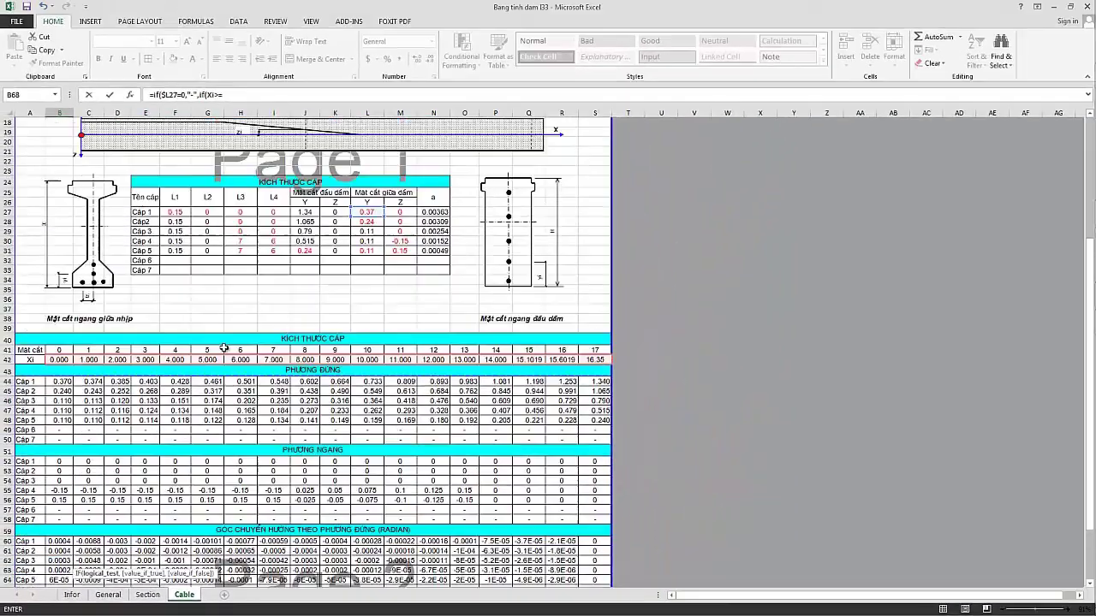
scroll(227, 348, up, 5)
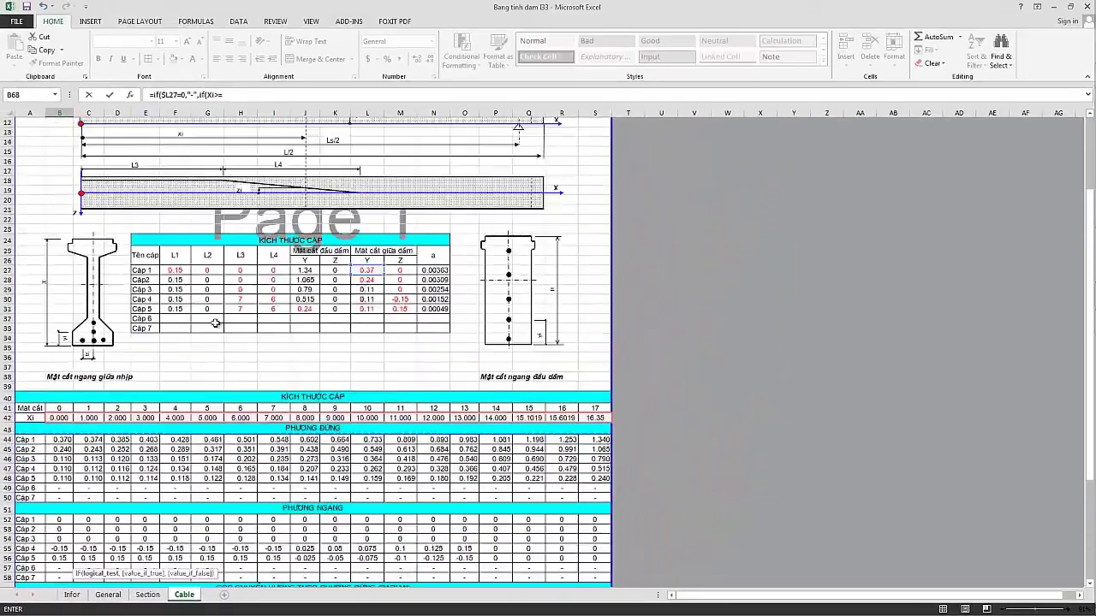
Extend B68's formula to test Xi>=$H27+$I27 and return 0 when true.
click(257, 92)
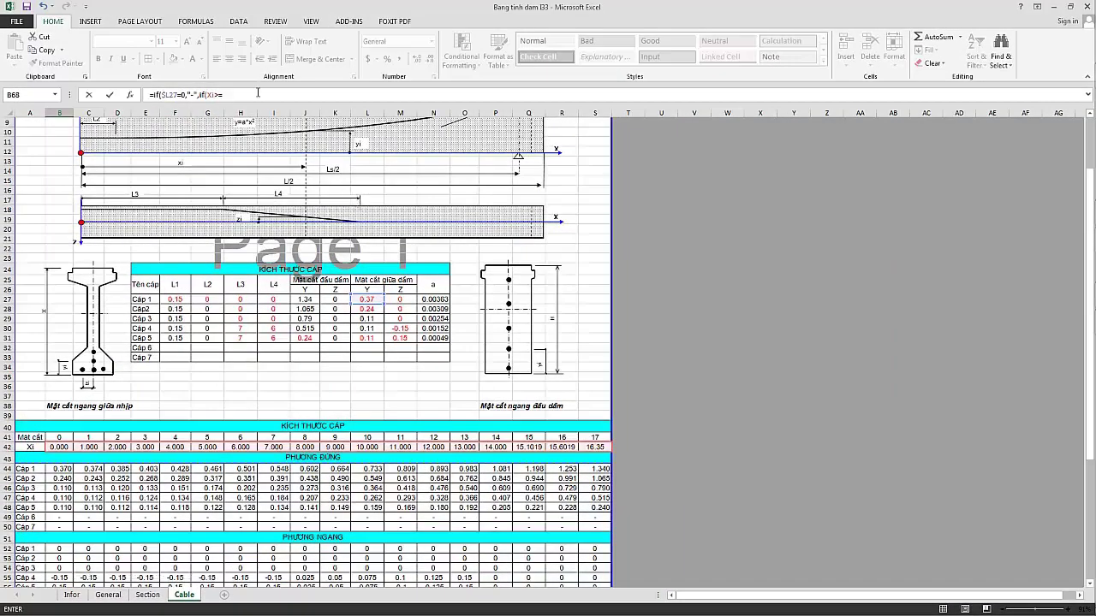
click(243, 299)
text(+)
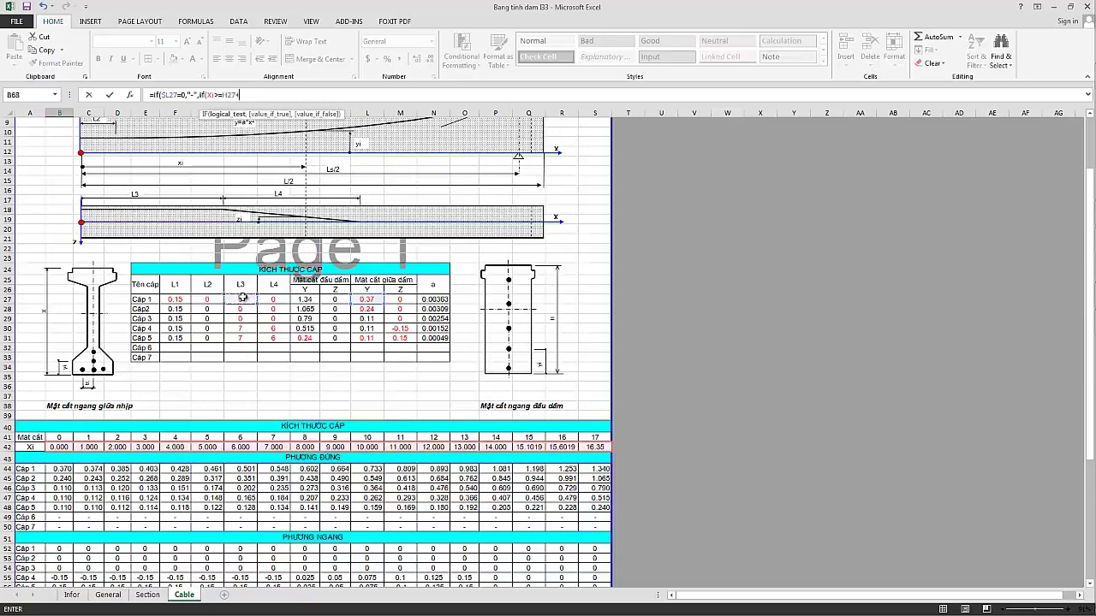
click(275, 299)
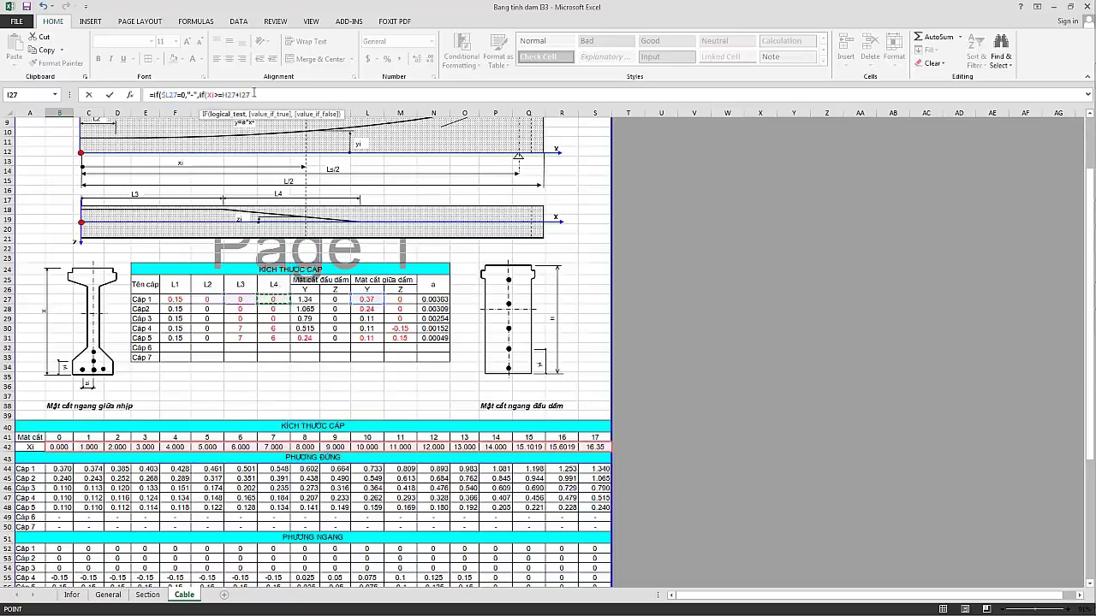
click(238, 93)
drag(236, 95, 224, 94)
key(F4)
key(F4)
key(F4)
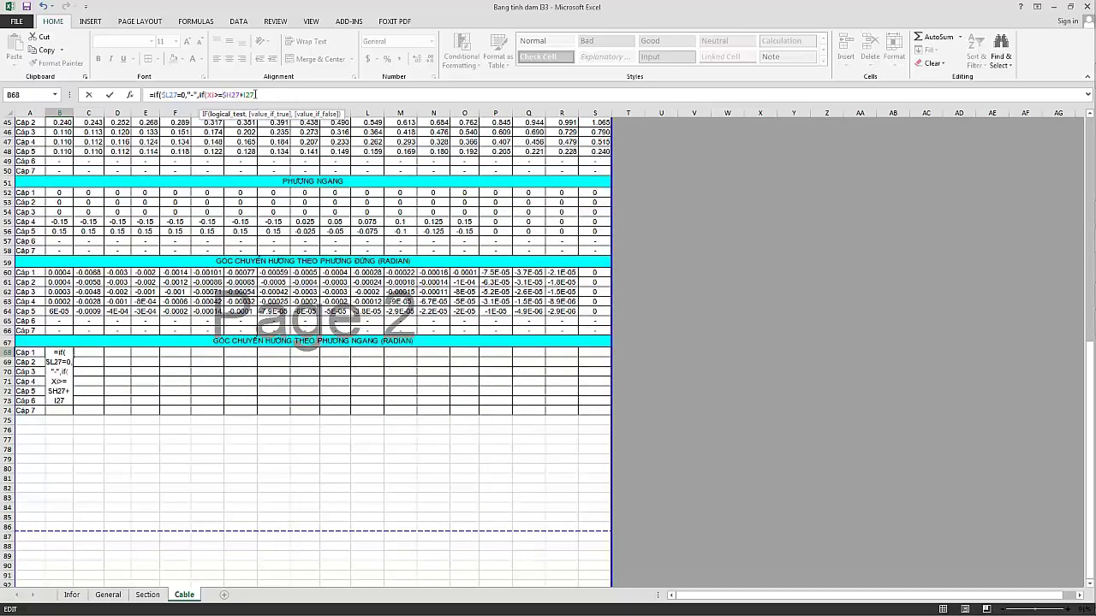
key(F4)
key(F4)
text(,)
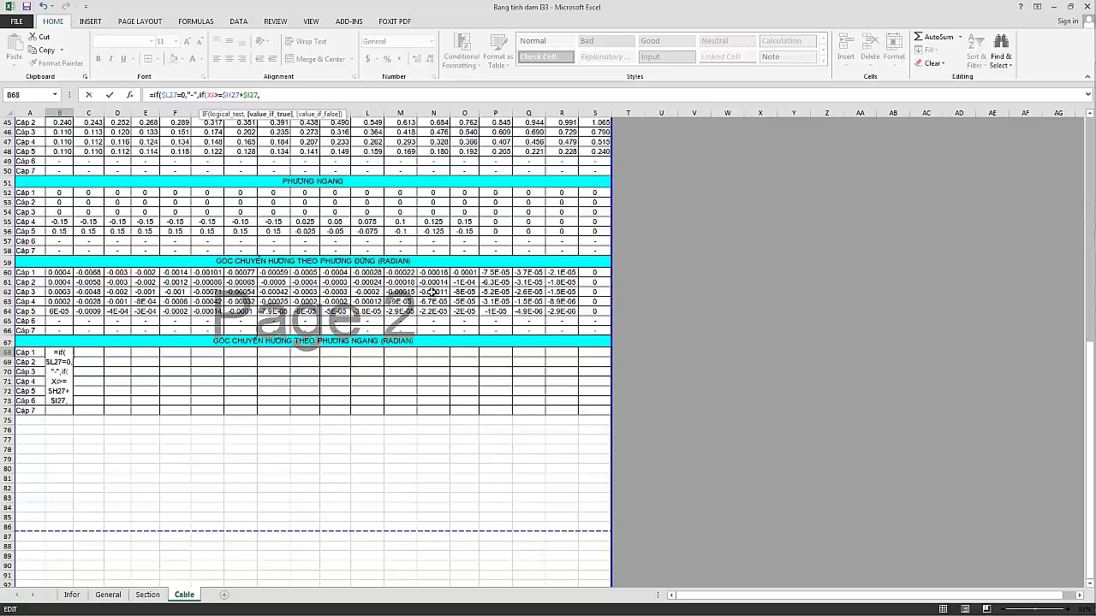
text(0)
text(,)
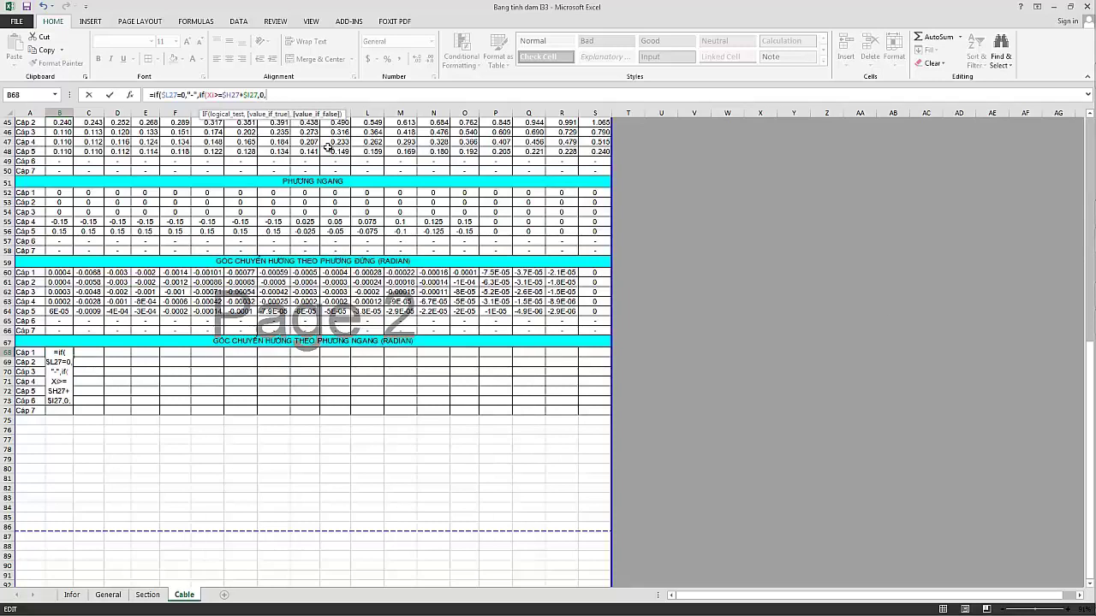
drag(1089, 375, 1090, 257)
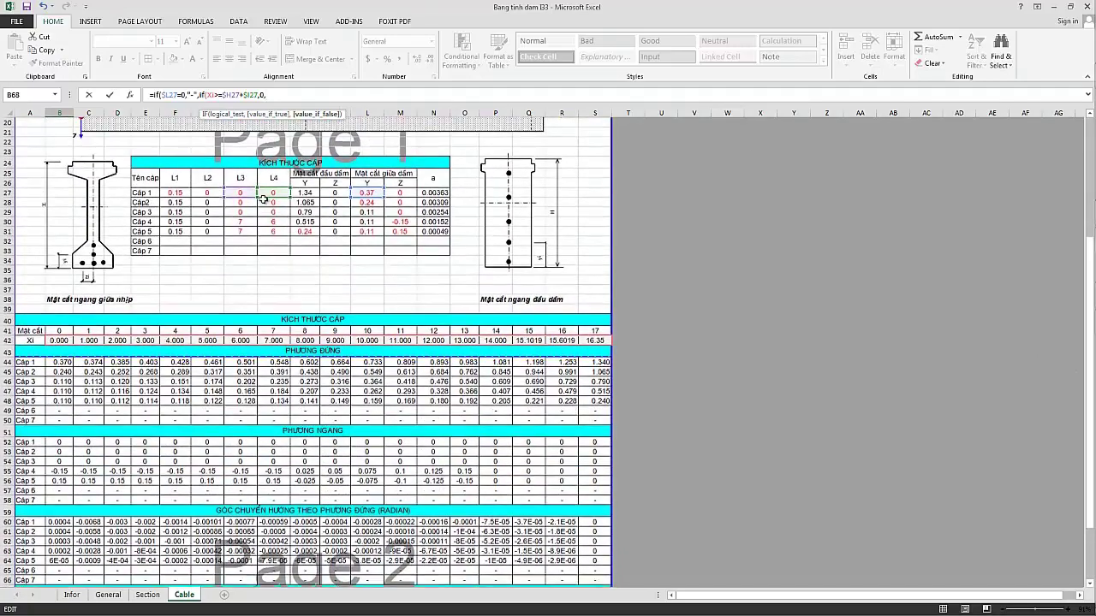
drag(1089, 295, 1090, 277)
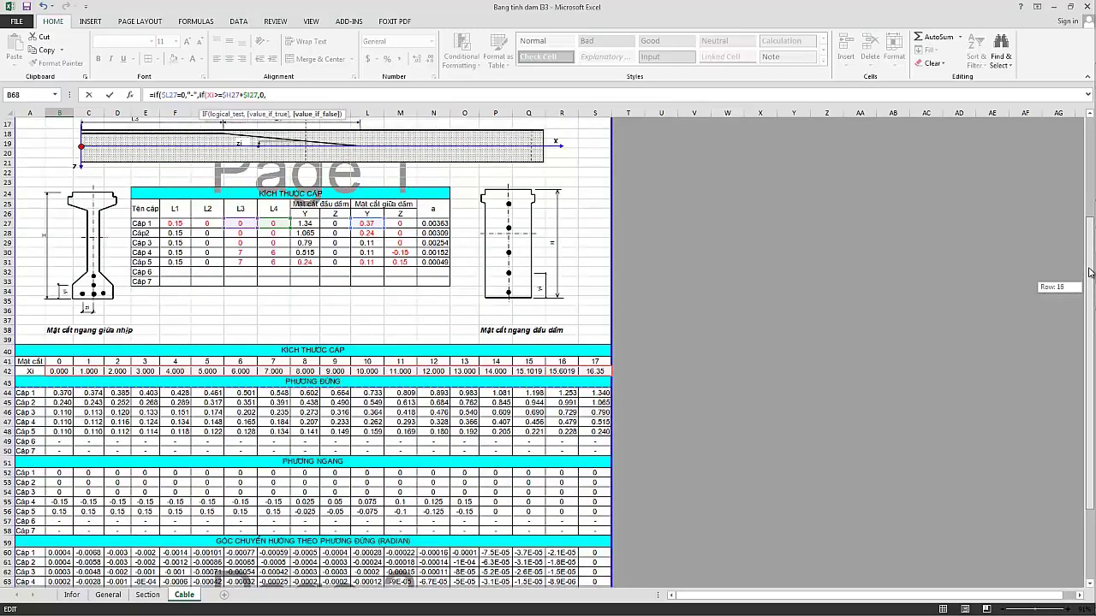
Add abs($M27-$K27) as the false result of B68's inner IF.
text(a)
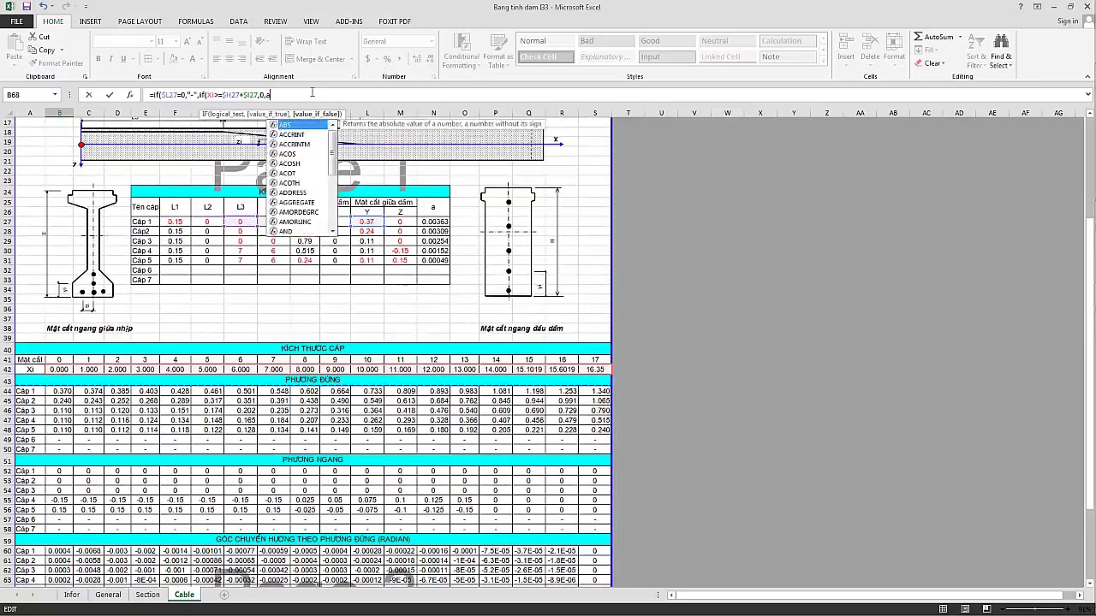
text(bs()
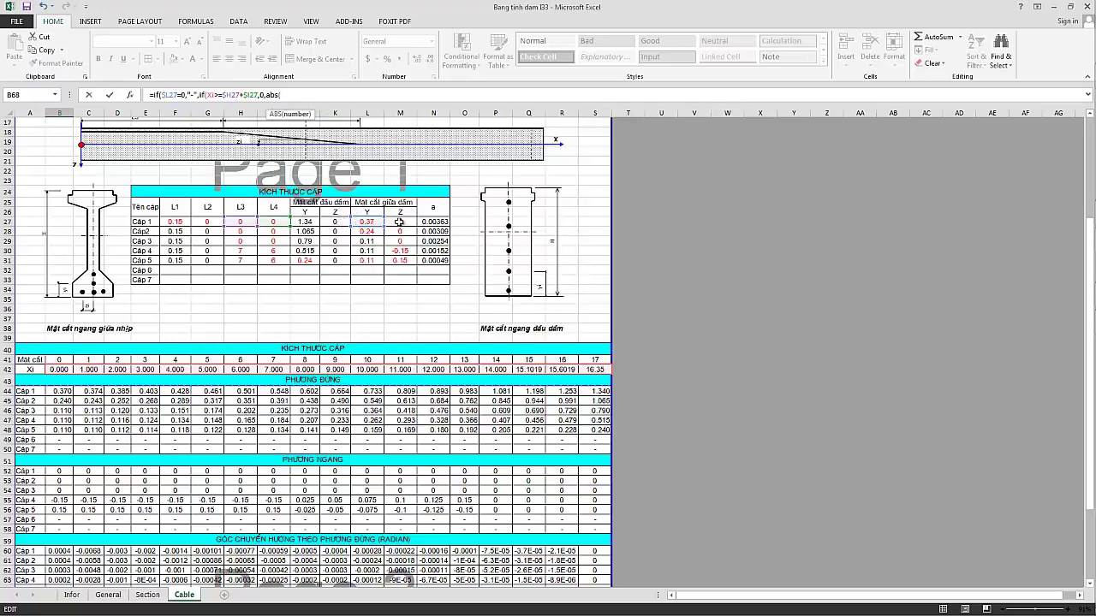
click(399, 222)
key(F4)
key(F4)
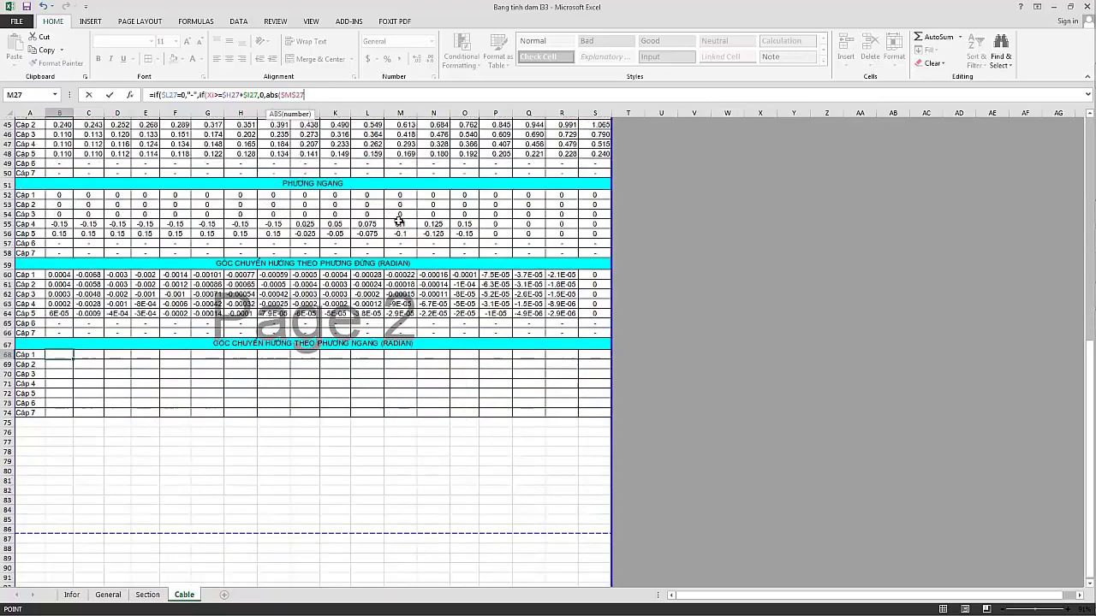
key(F4)
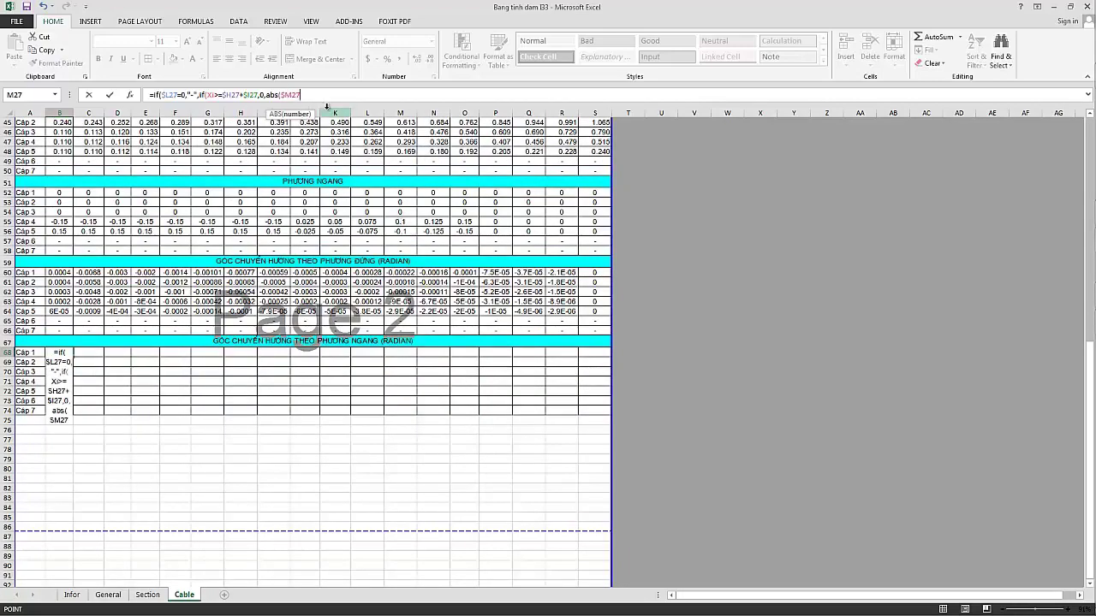
text(-)
scroll(769, 248, up, 3)
scroll(769, 248, up, 3)
scroll(769, 247, up, 1)
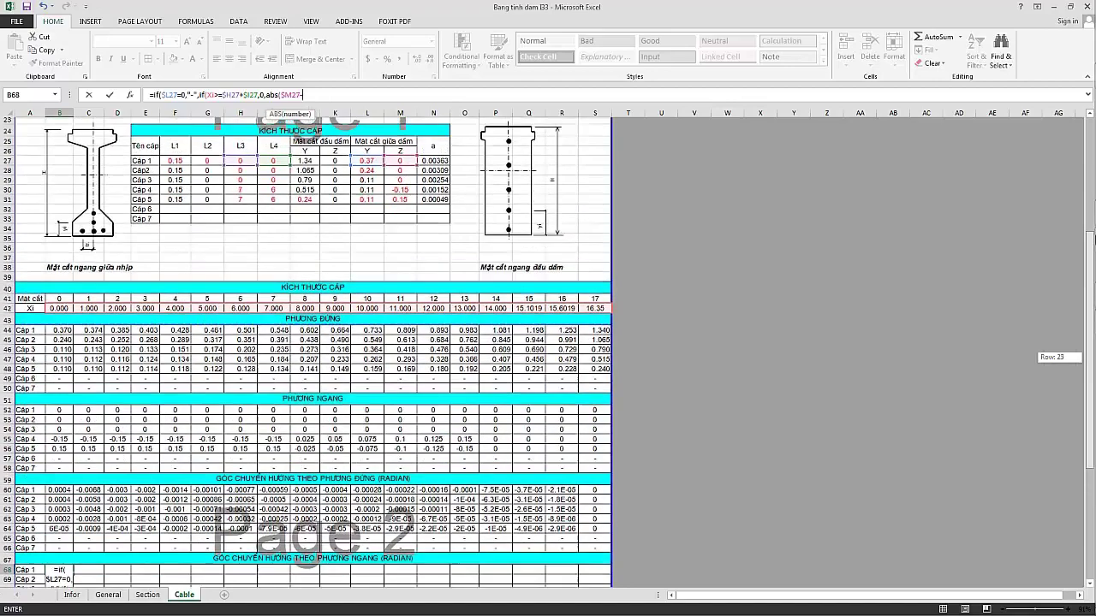
scroll(769, 248, up, 1)
scroll(768, 248, down, 1)
click(334, 183)
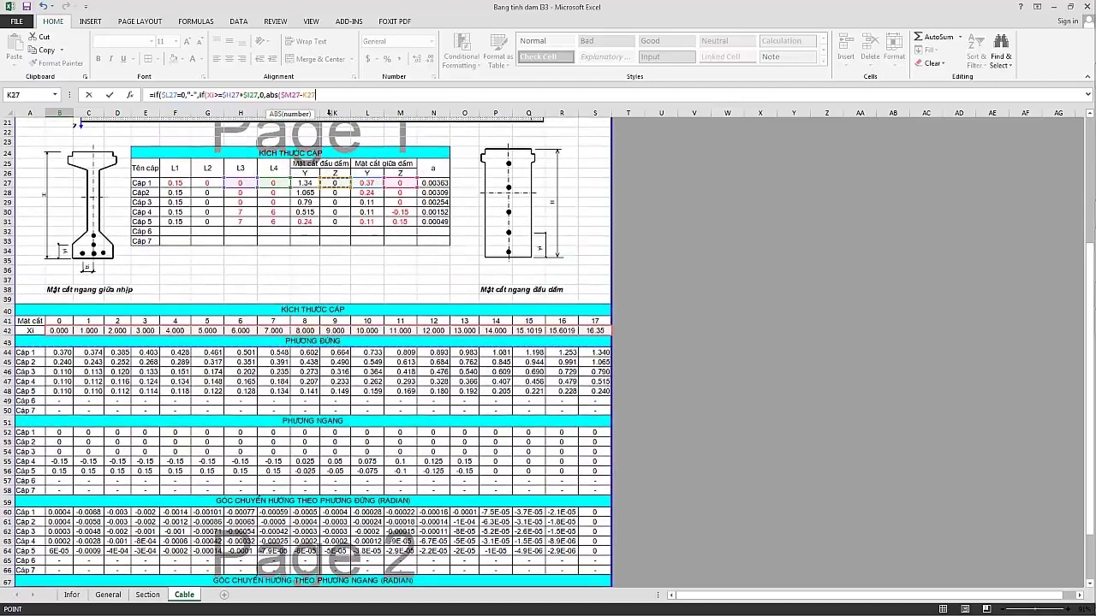
scroll(352, 114, down, 5)
scroll(350, 101, down, 3)
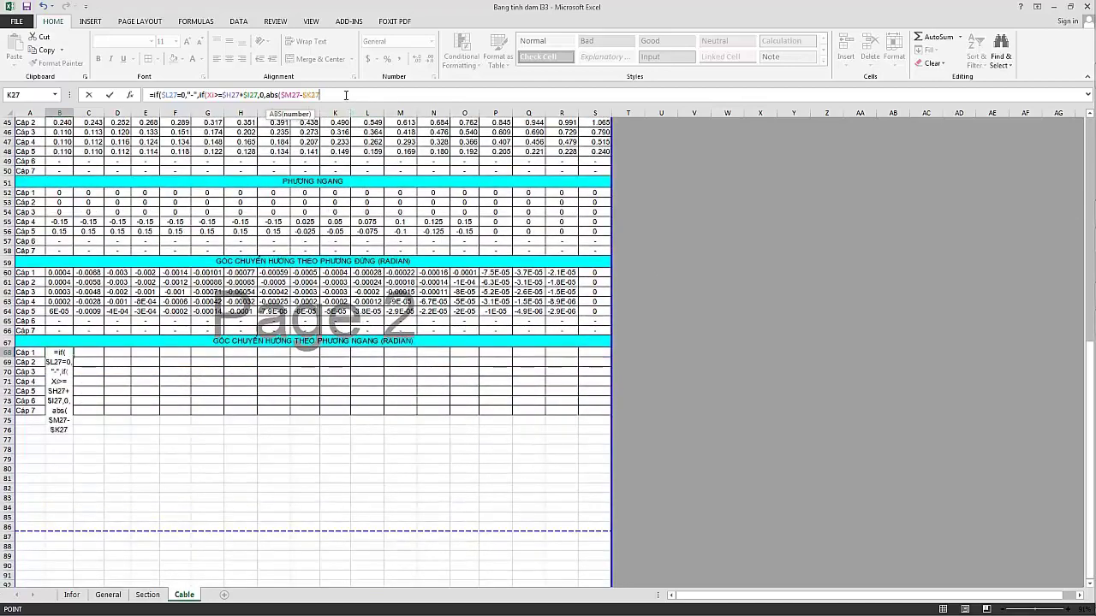
text())
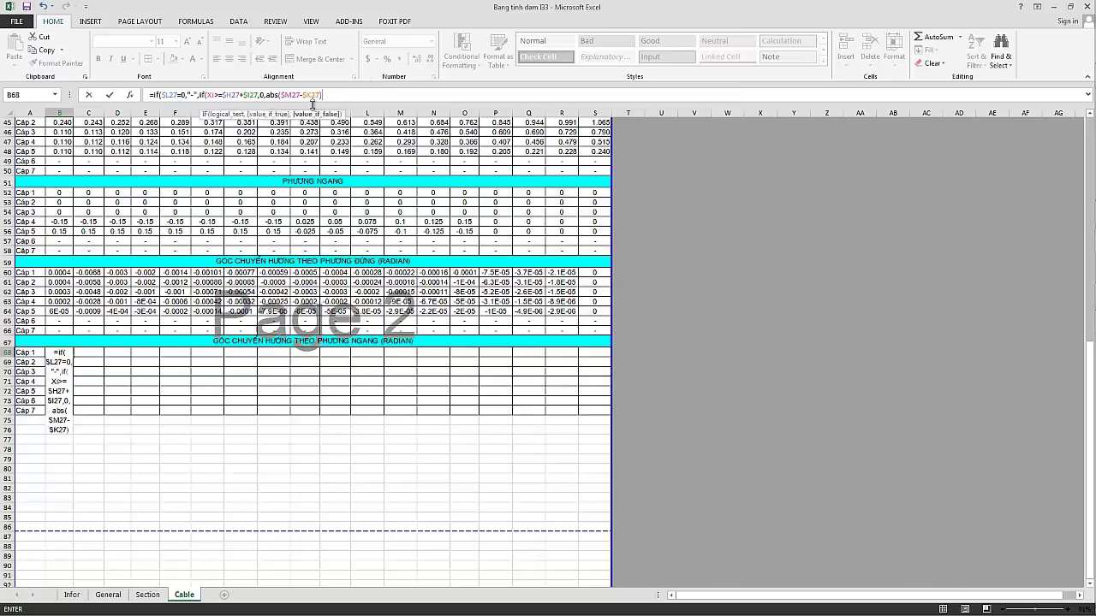
Wrap the difference in ATAN divided by $I27, close the parentheses and enter B68.
click(280, 96)
text(()
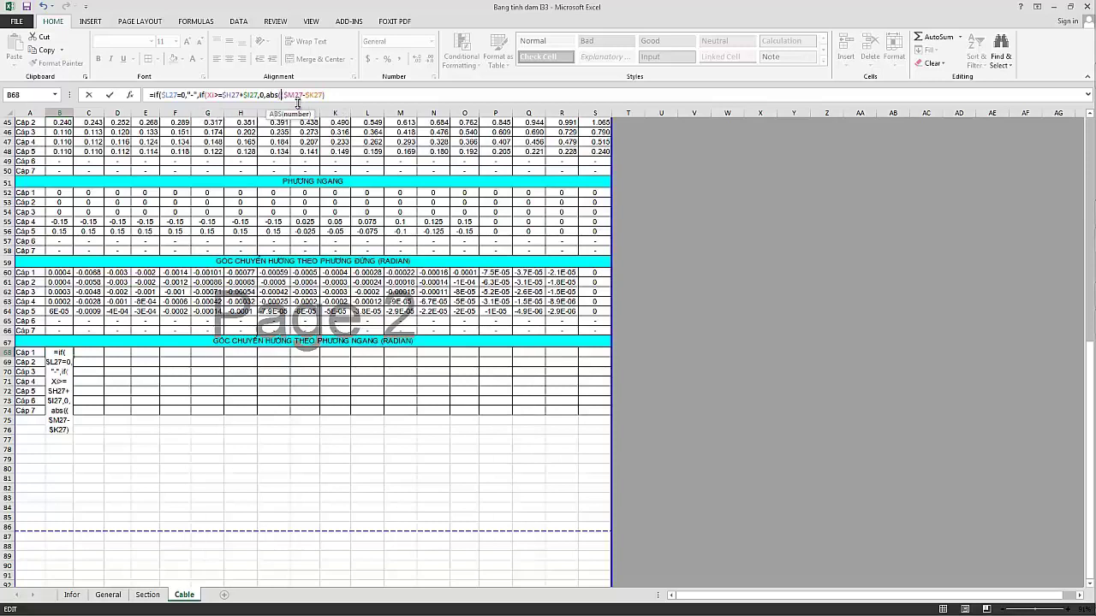
text(a)
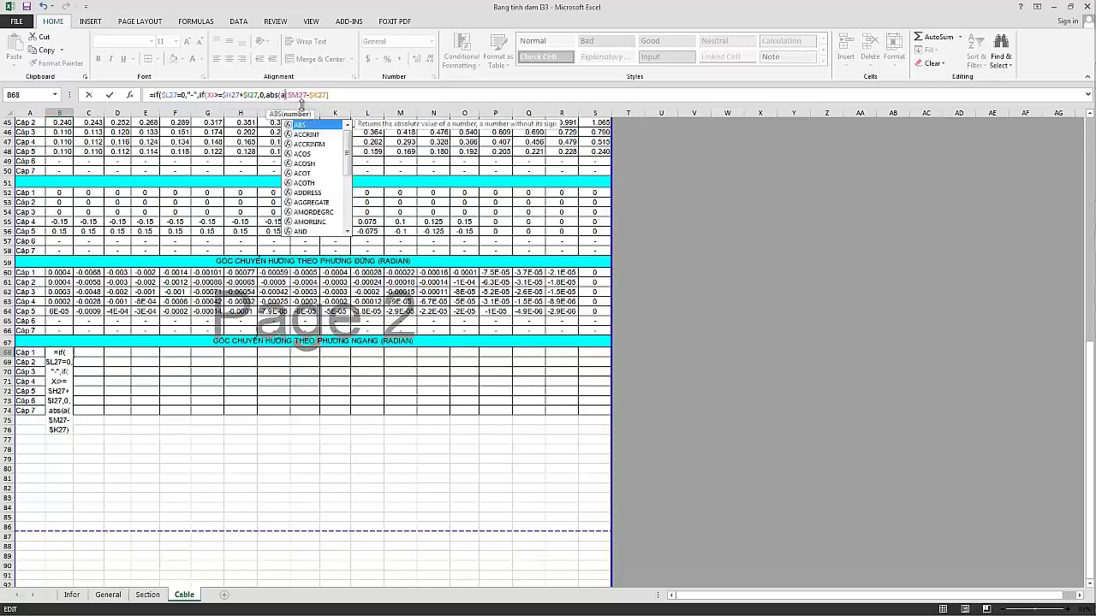
text(ta)
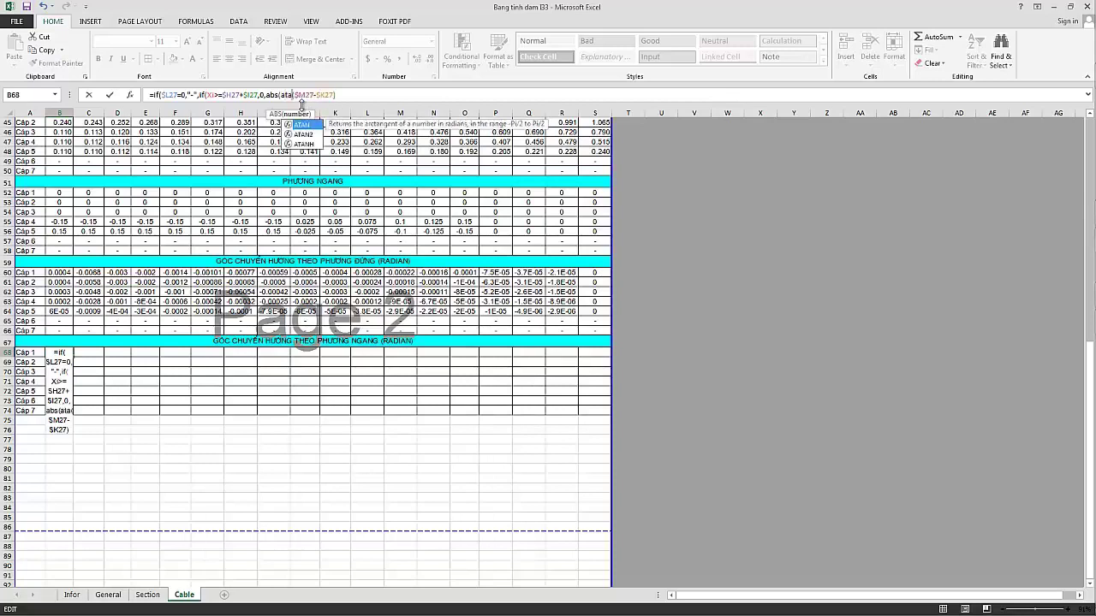
text(n)
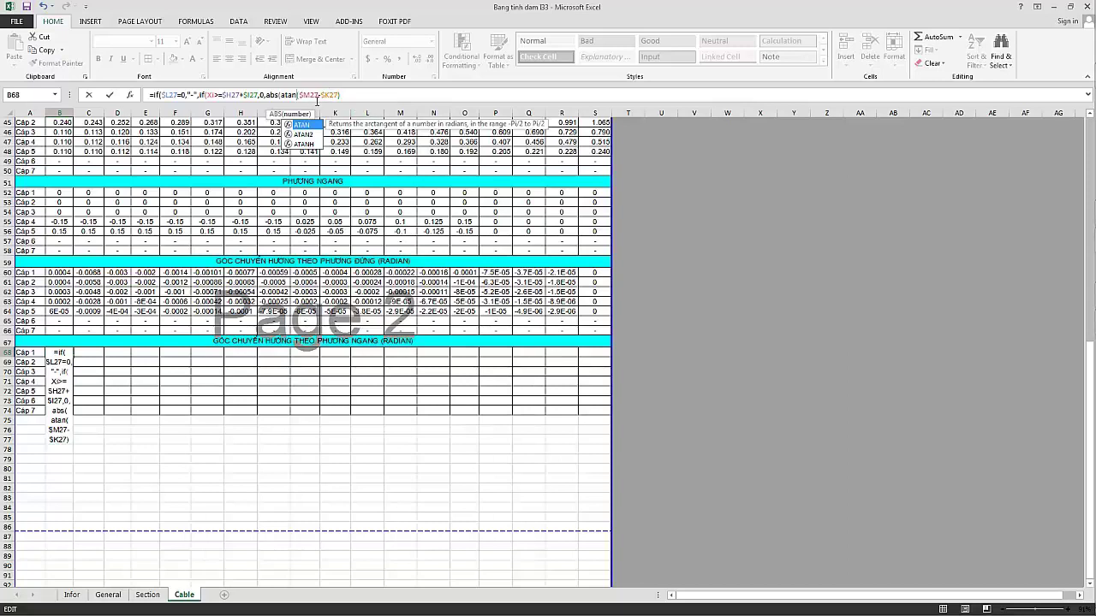
text((()
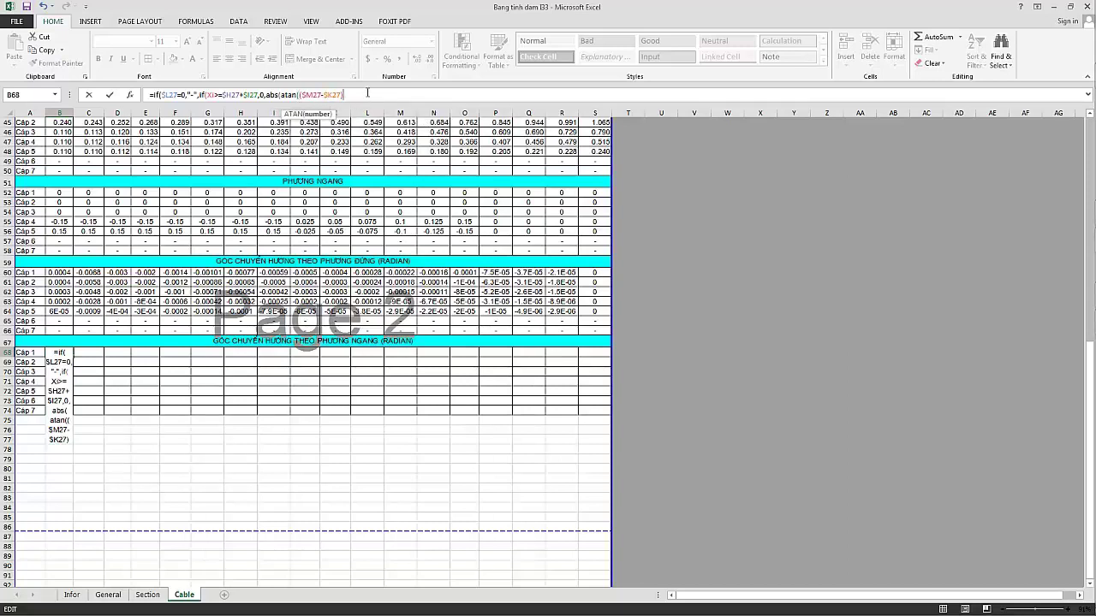
text(/)
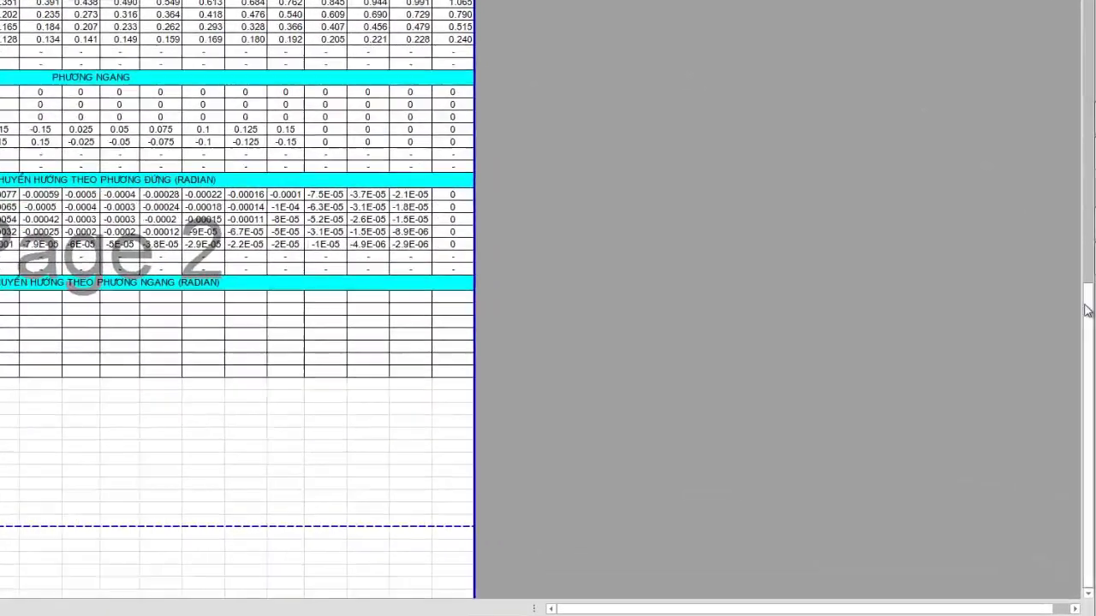
drag(1086, 253, 1084, 116)
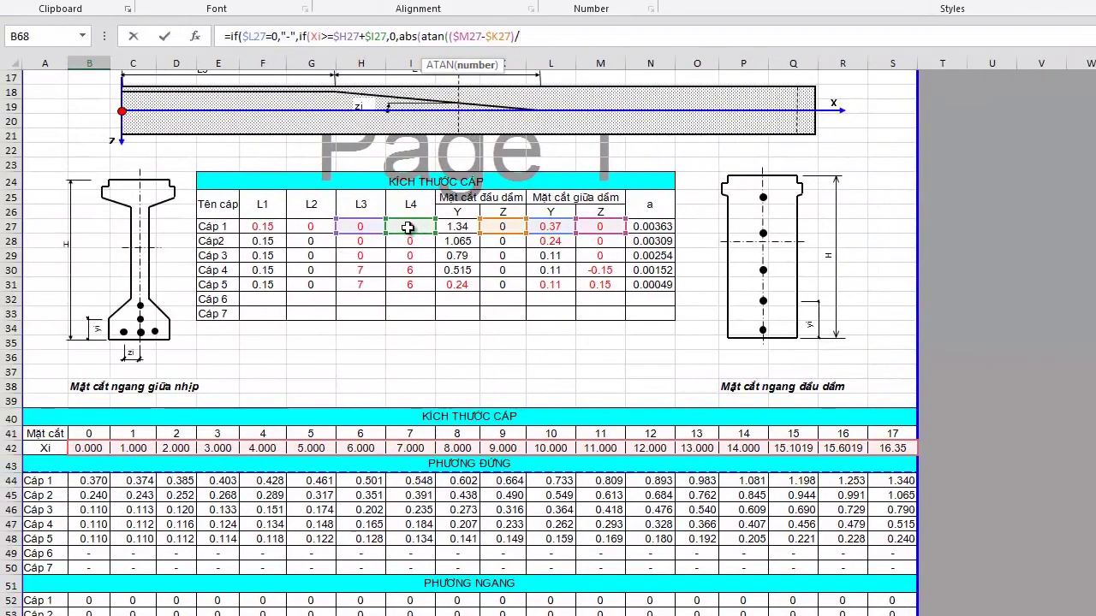
click(408, 227)
key(F4)
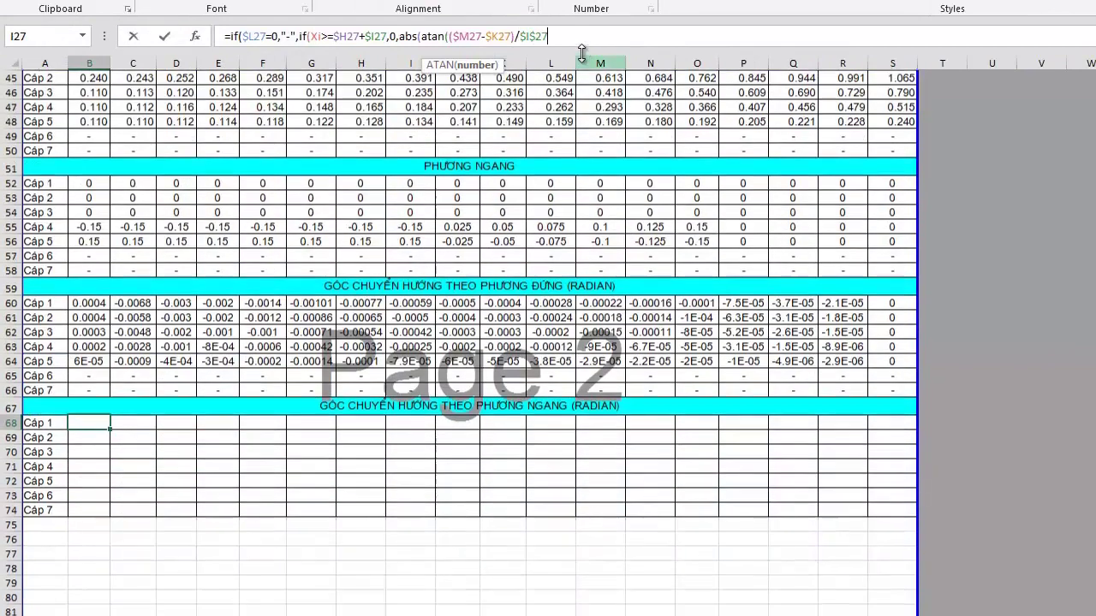
key(F4)
key(F4)
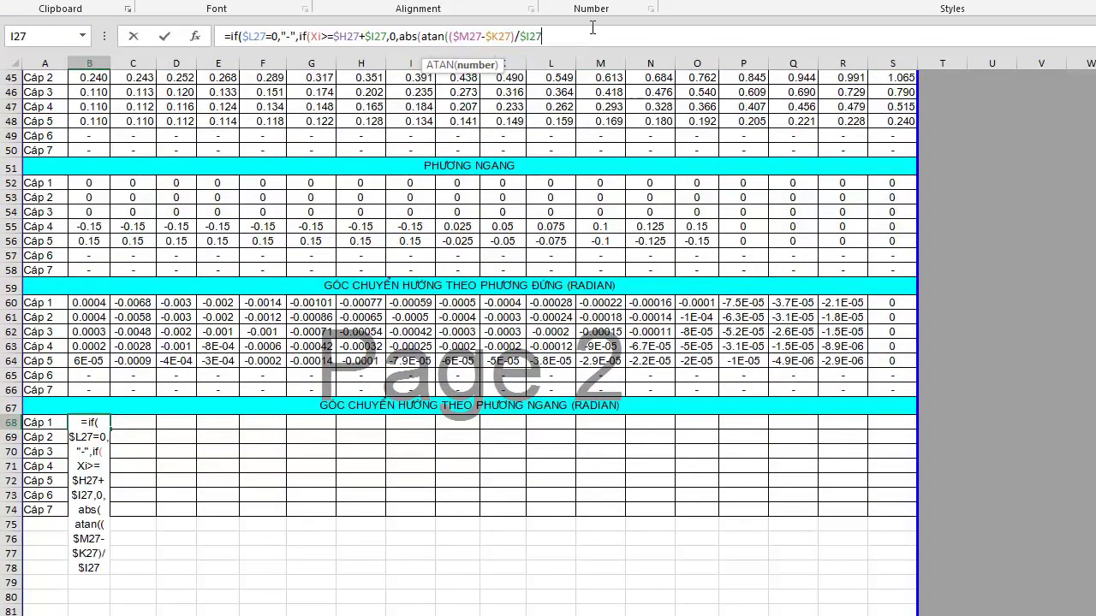
text()))
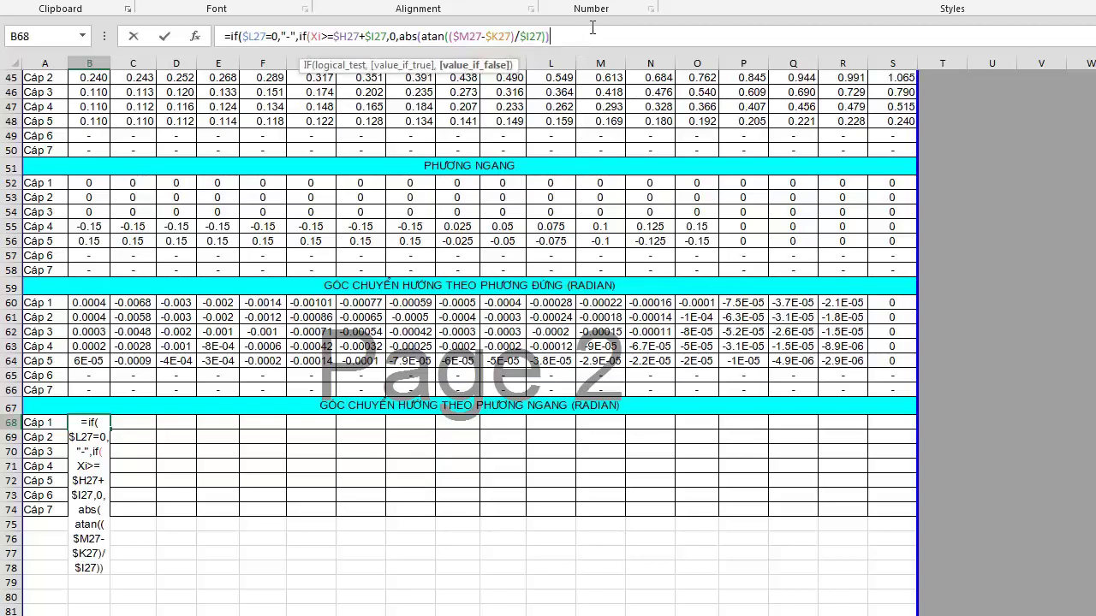
text())
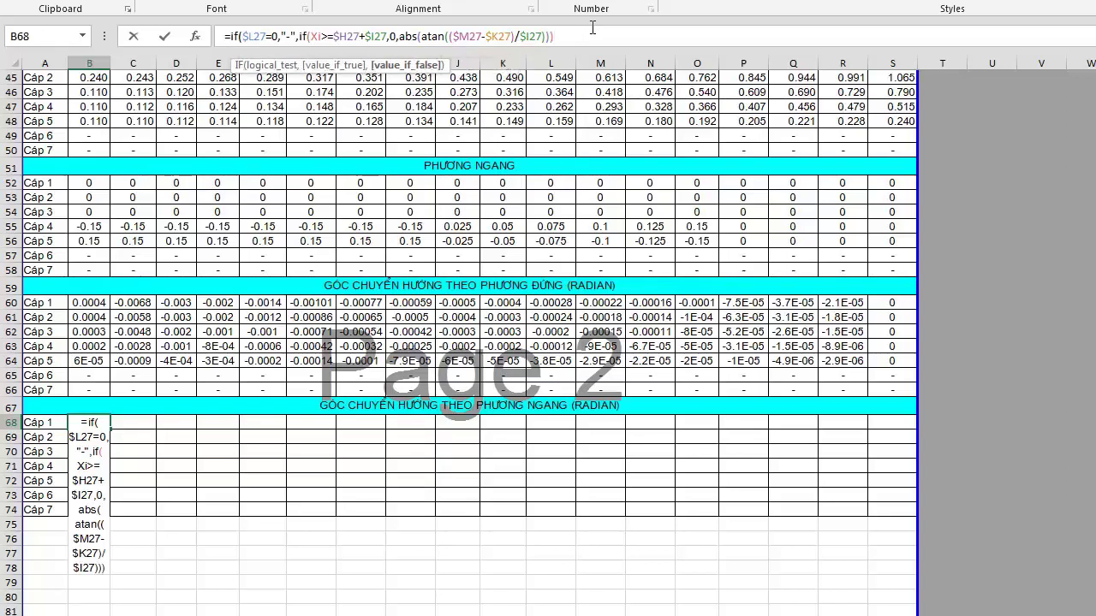
key(BackSpace)
key(BackSpace)
key(BackSpace)
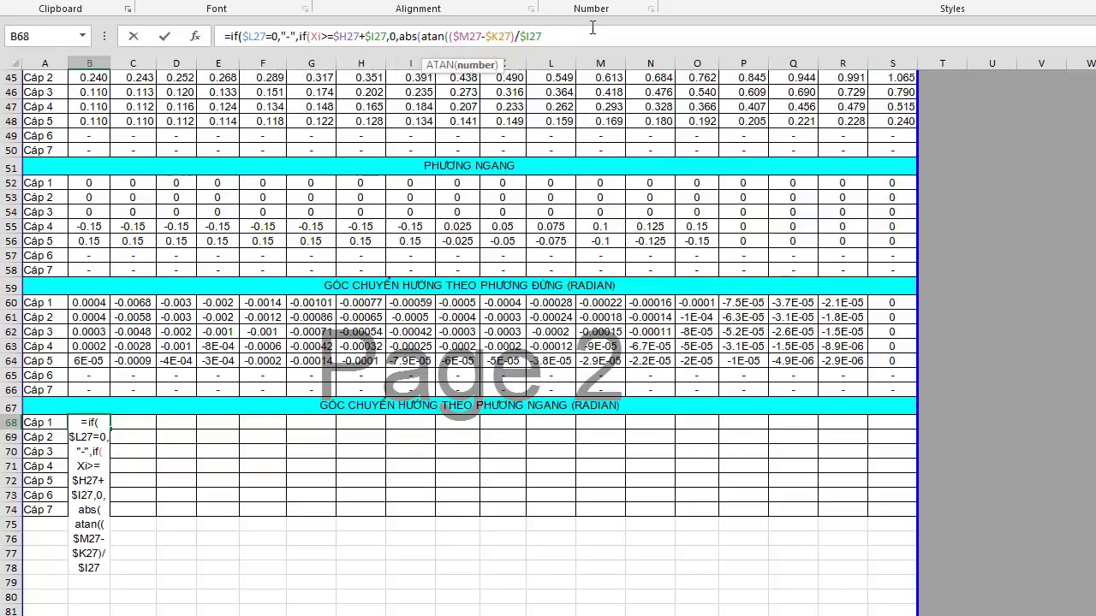
text())))
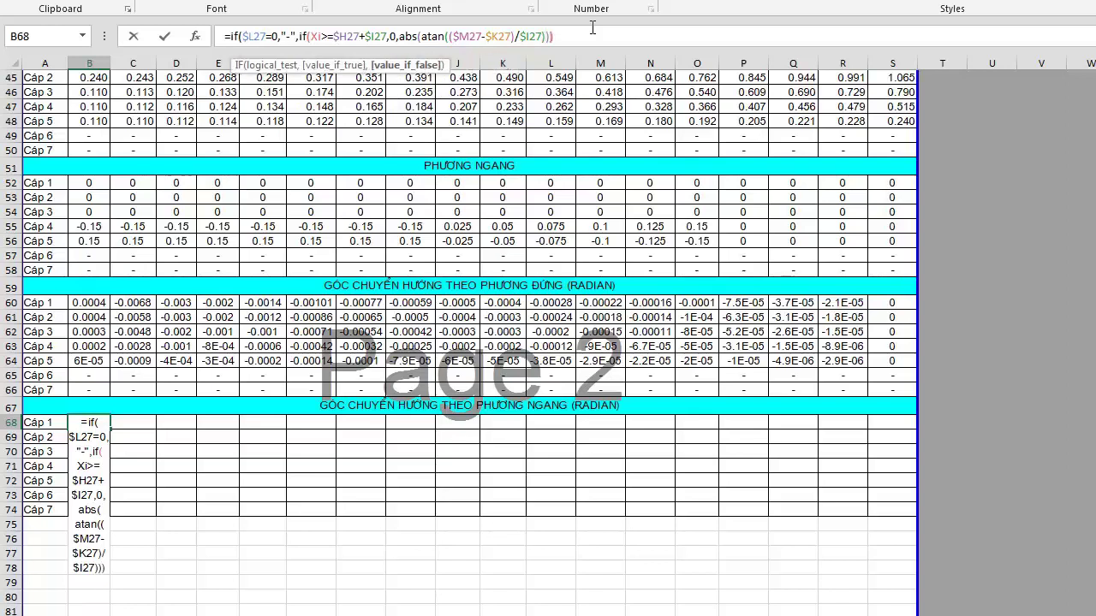
key(Return)
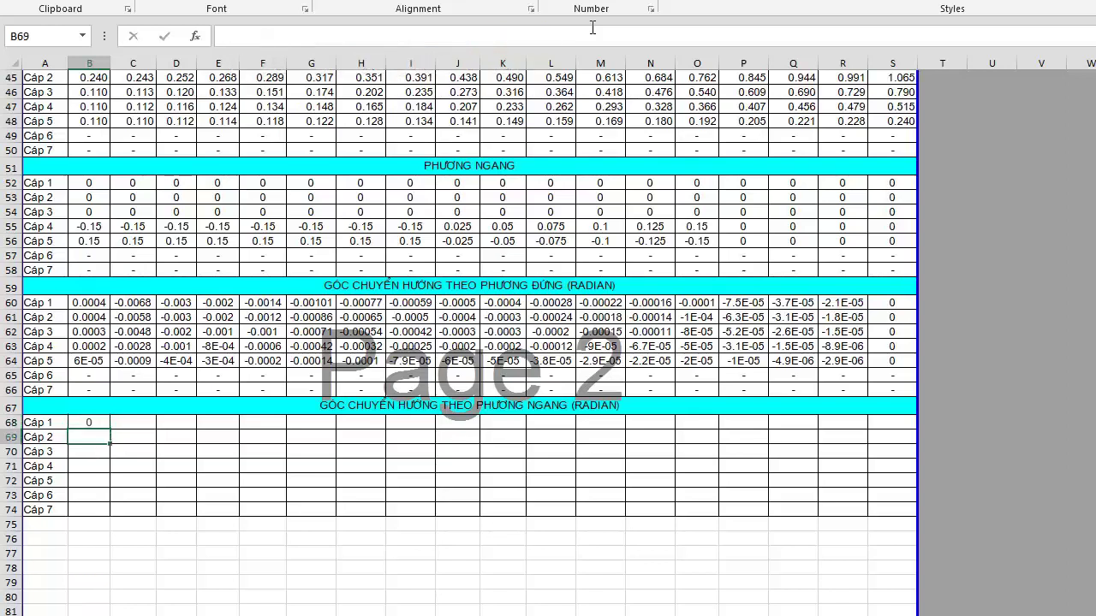
Fill B68's formula through B68:S74 and check the Cáp 4 and Cáp 5 angles.
click(88, 423)
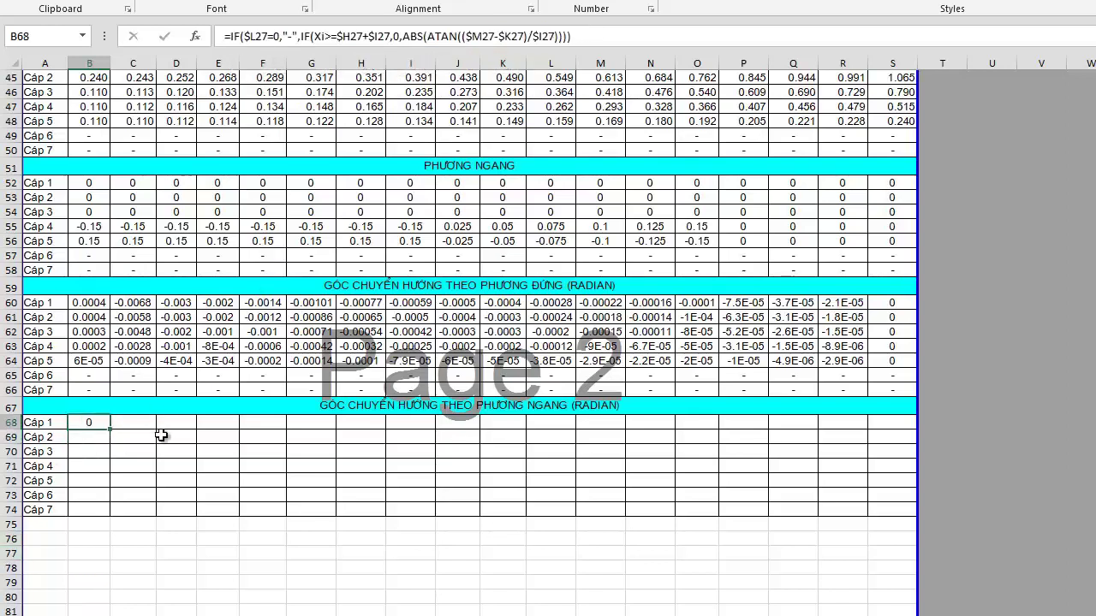
mouse_move(110, 430)
mouse_down()
mouse_move(110, 520)
mouse_move(912, 528)
mouse_up()
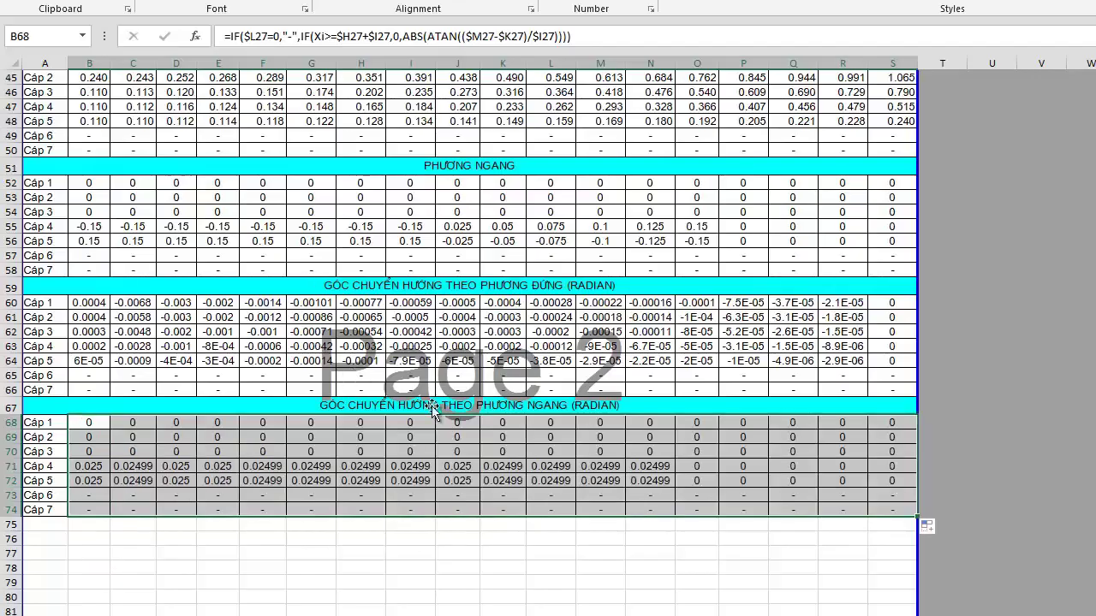
click(75, 466)
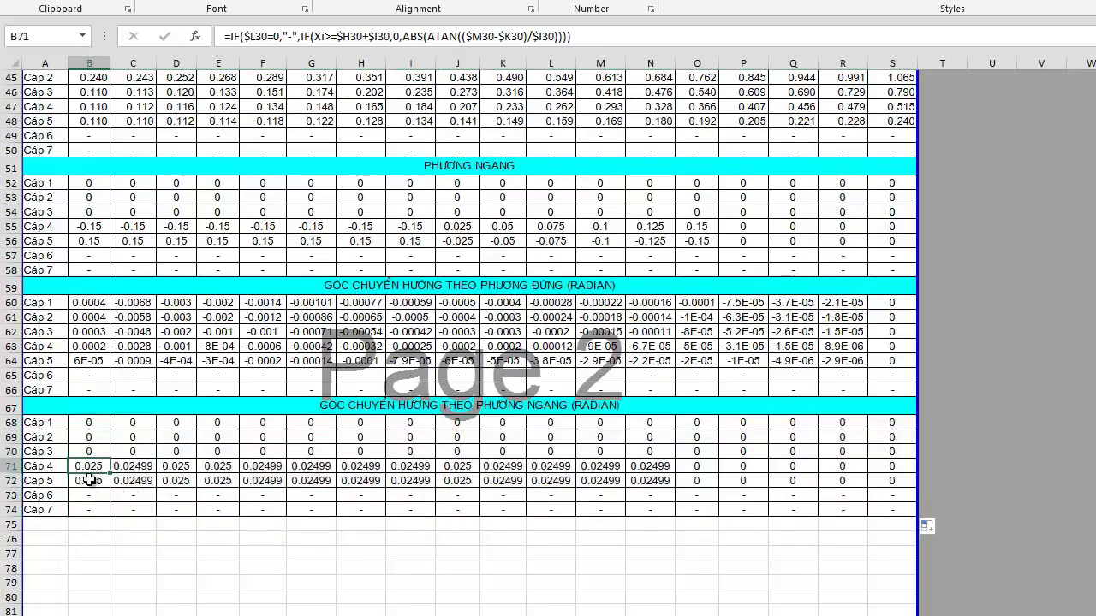
click(92, 481)
click(146, 467)
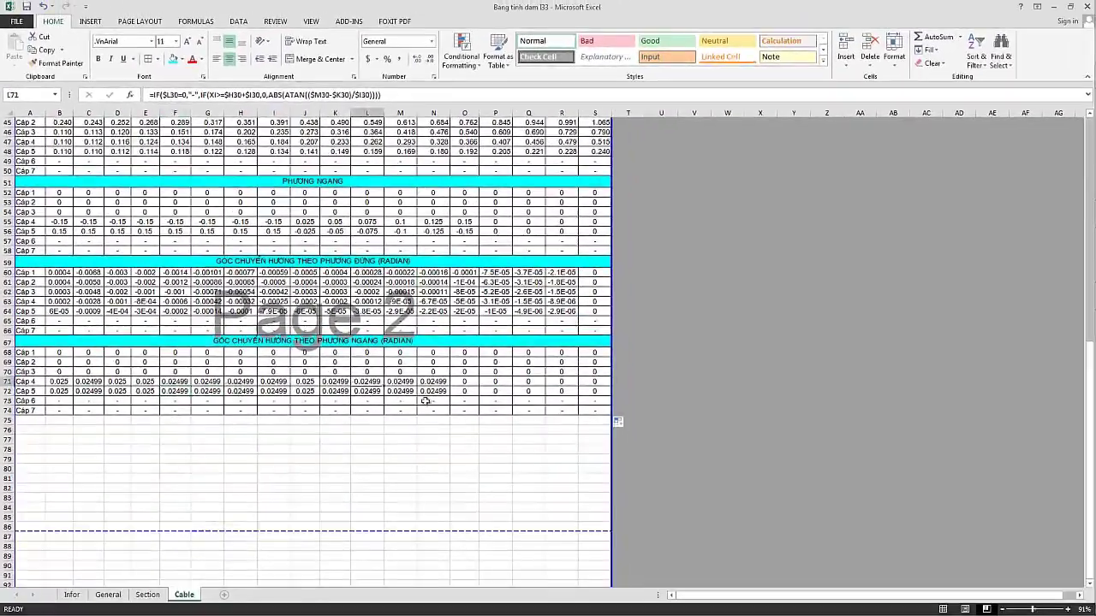
click(463, 455)
Mark out the area from A76 to column S for the next section.
scroll(463, 454, down, 1)
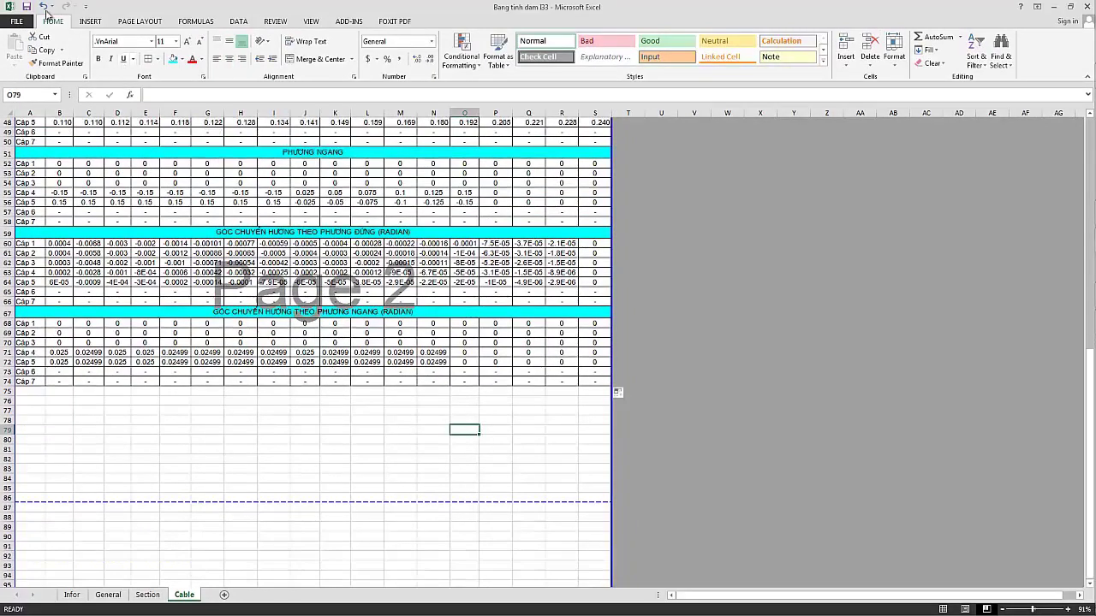
click(39, 392)
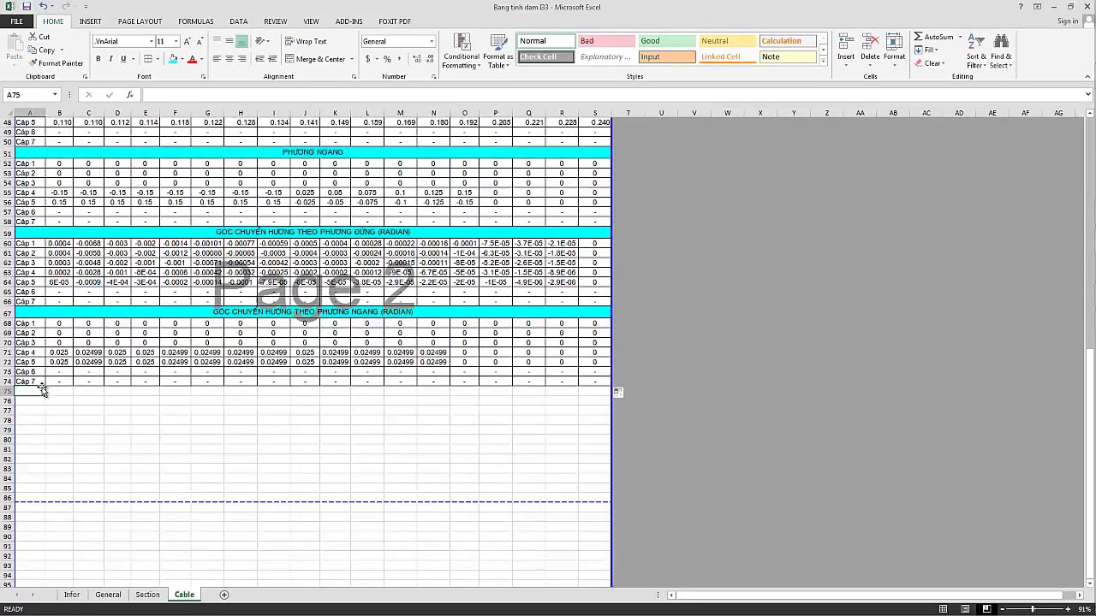
click(171, 401)
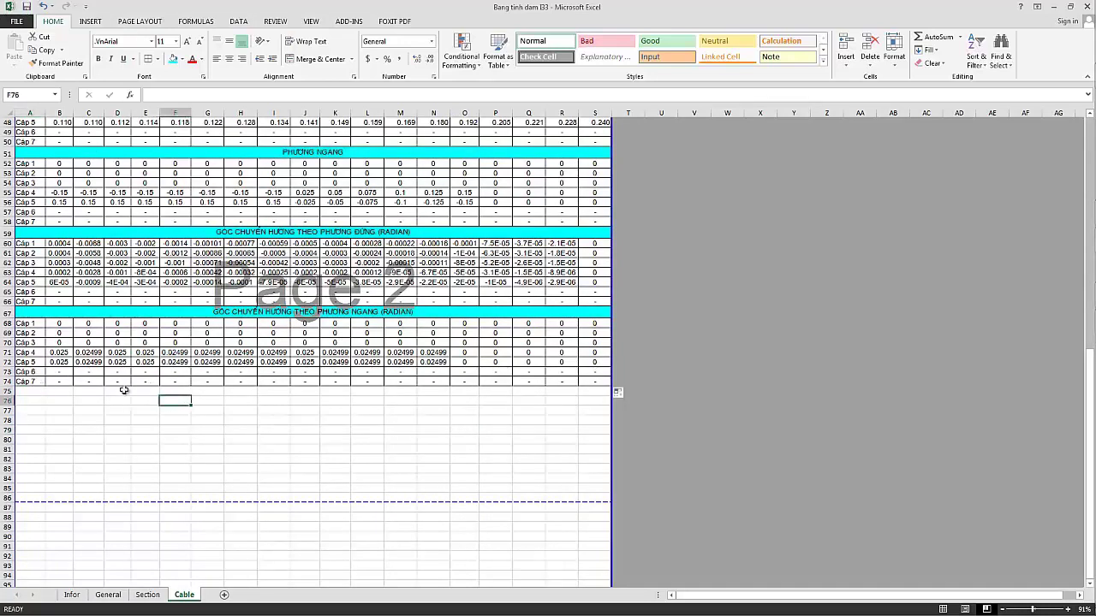
click(40, 7)
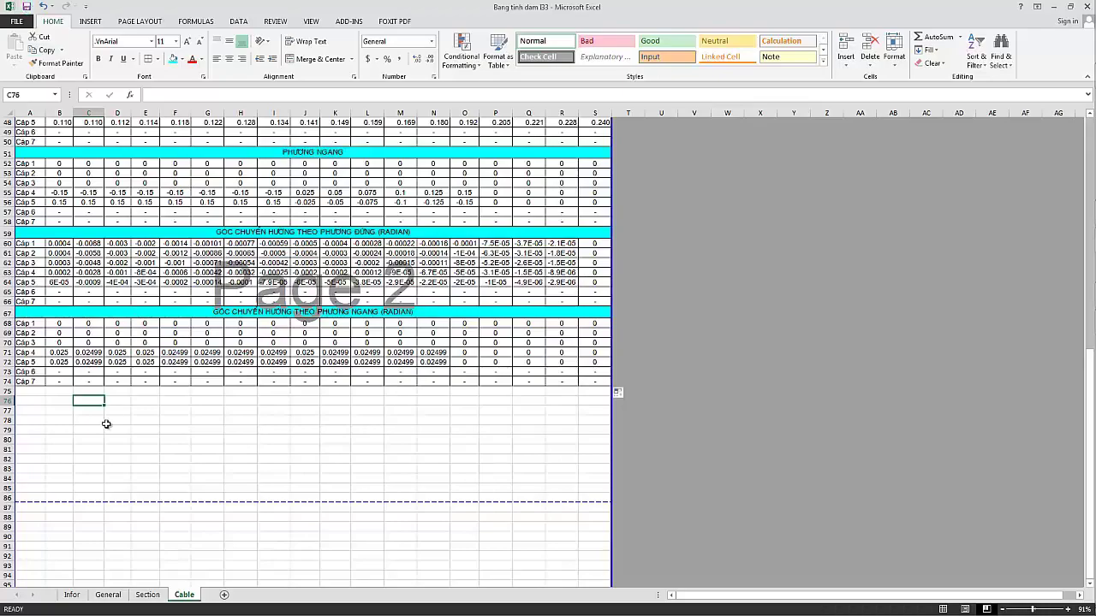
click(31, 399)
scroll(52, 404, down, 1)
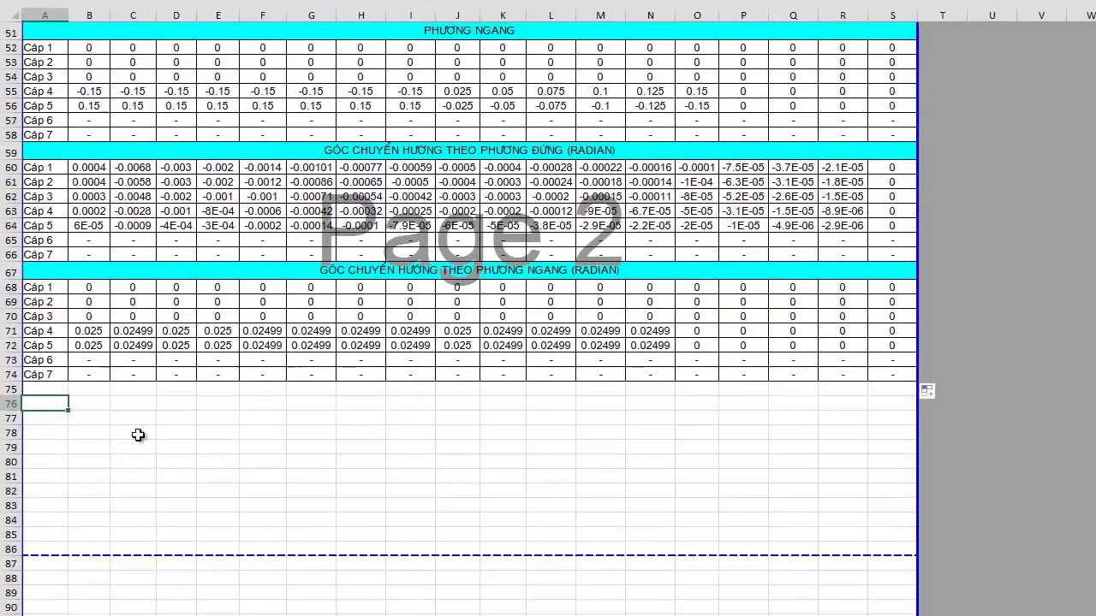
drag(36, 371, 507, 477)
drag(762, 560, 873, 548)
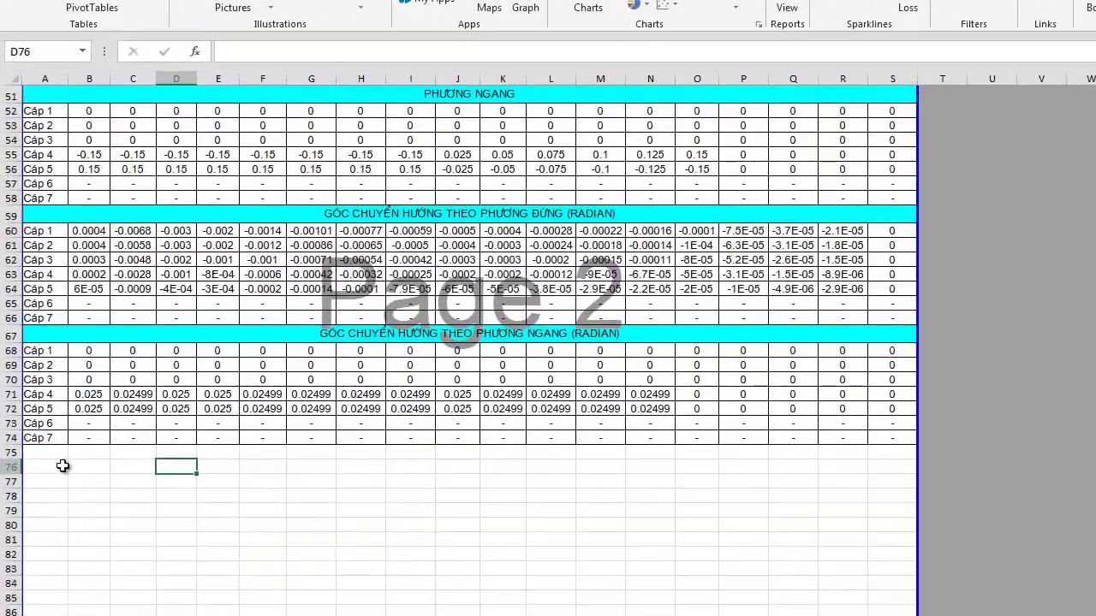
click(56, 425)
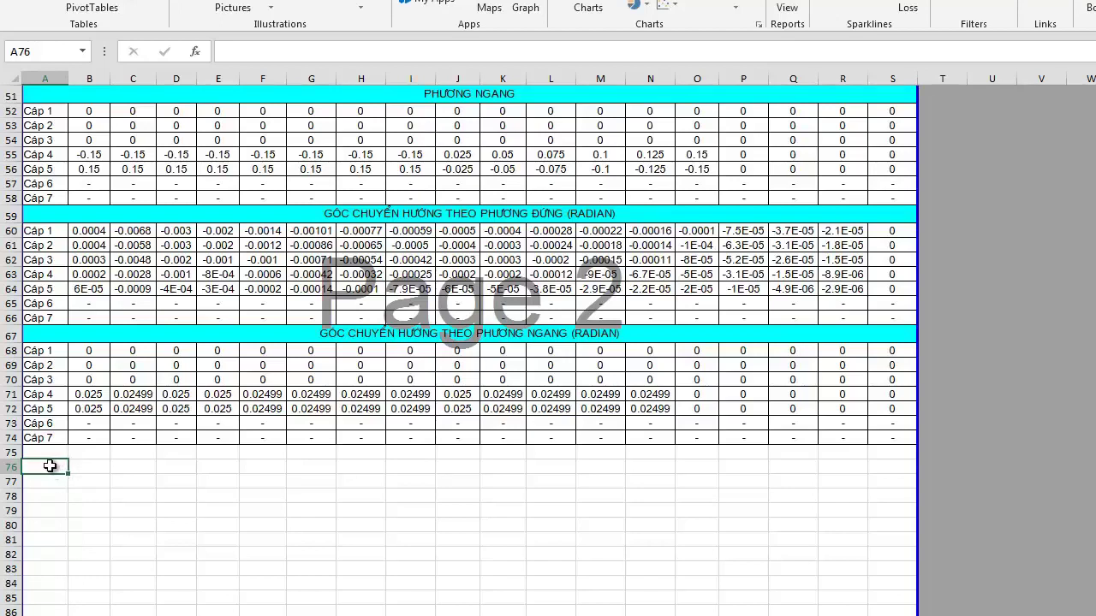
Copy the row 67 title band into row 75 and retitle it BIỂU ĐỒ TOẠ ĐỘ CÁP THEO PHƯƠNG NGANG.
drag(54, 453, 673, 453)
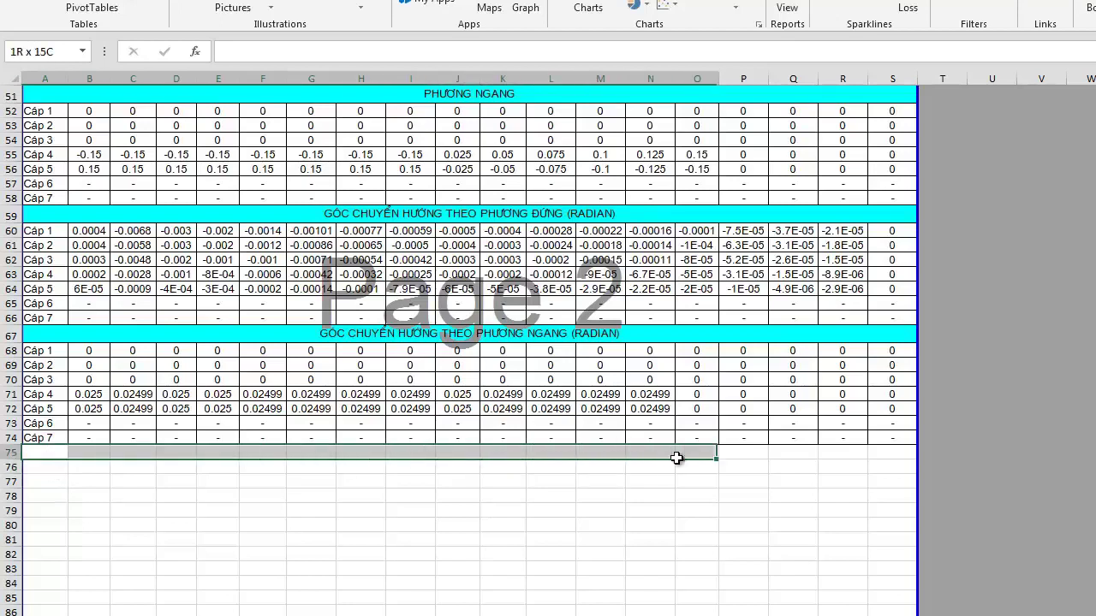
click(536, 340)
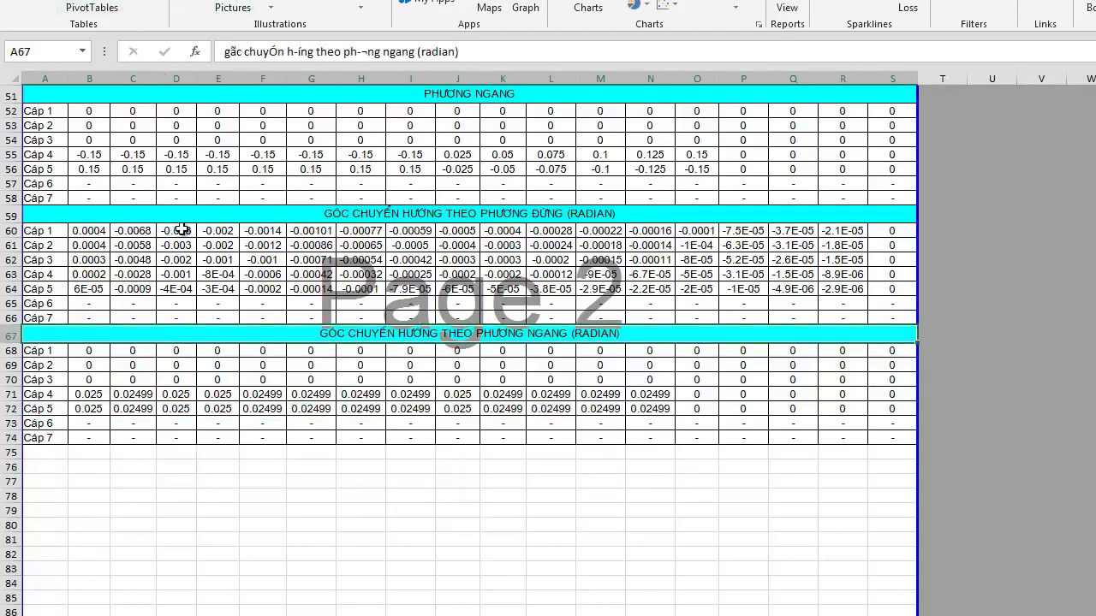
key(ctrl+c)
click(41, 452)
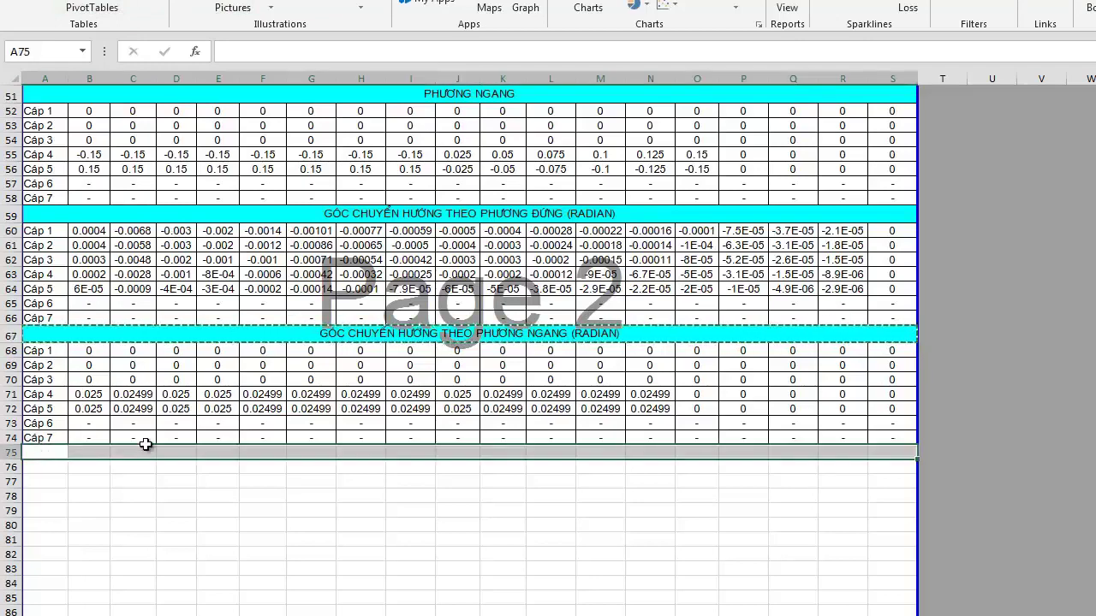
key(ctrl+v)
double_click(454, 452)
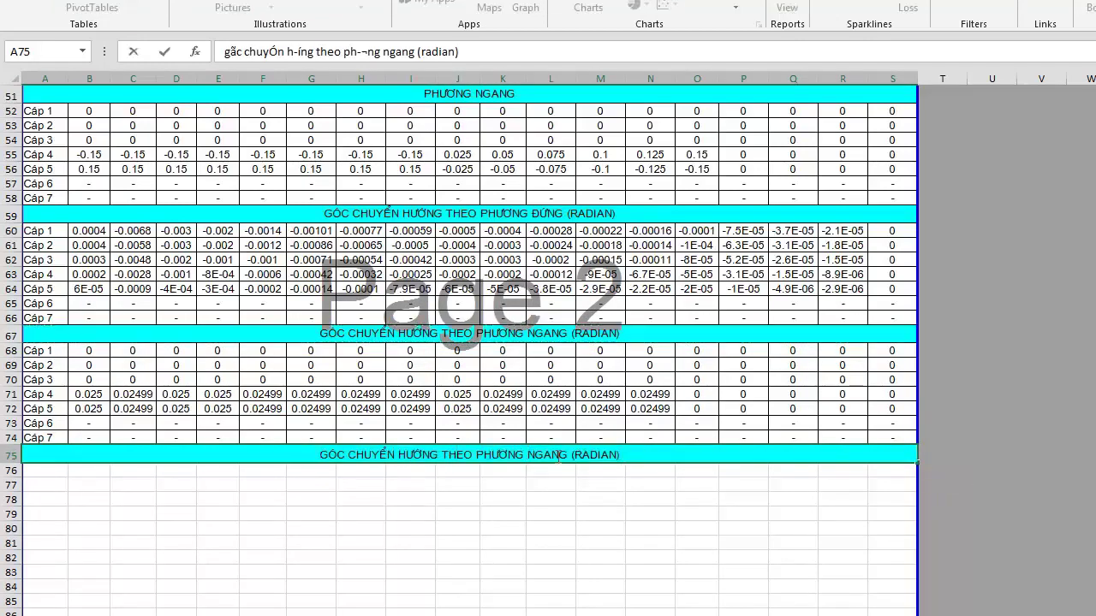
drag(621, 455, 34, 455)
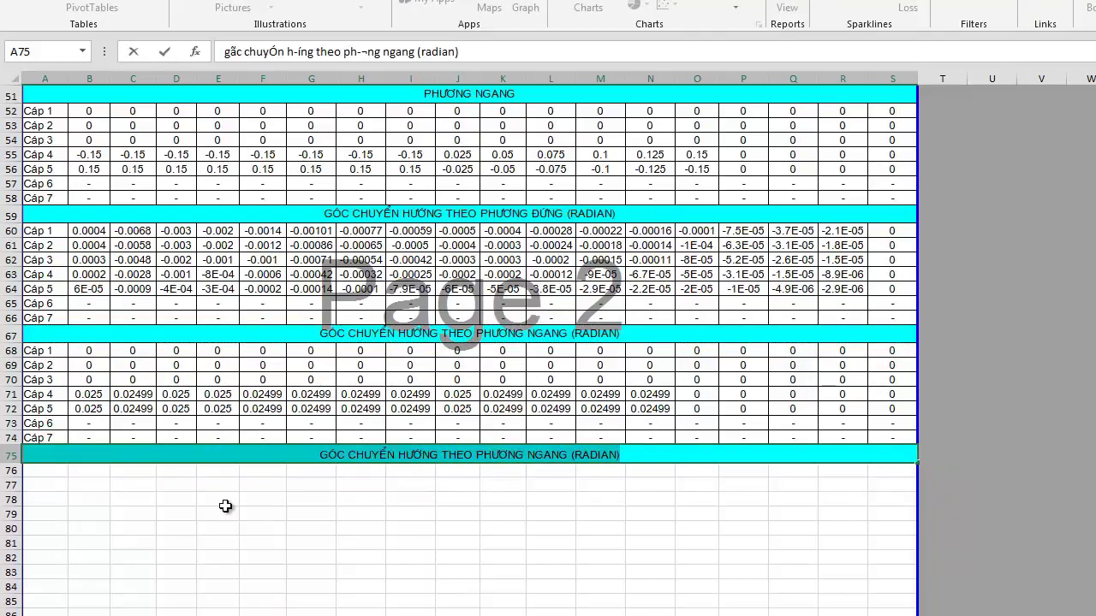
text(bê)
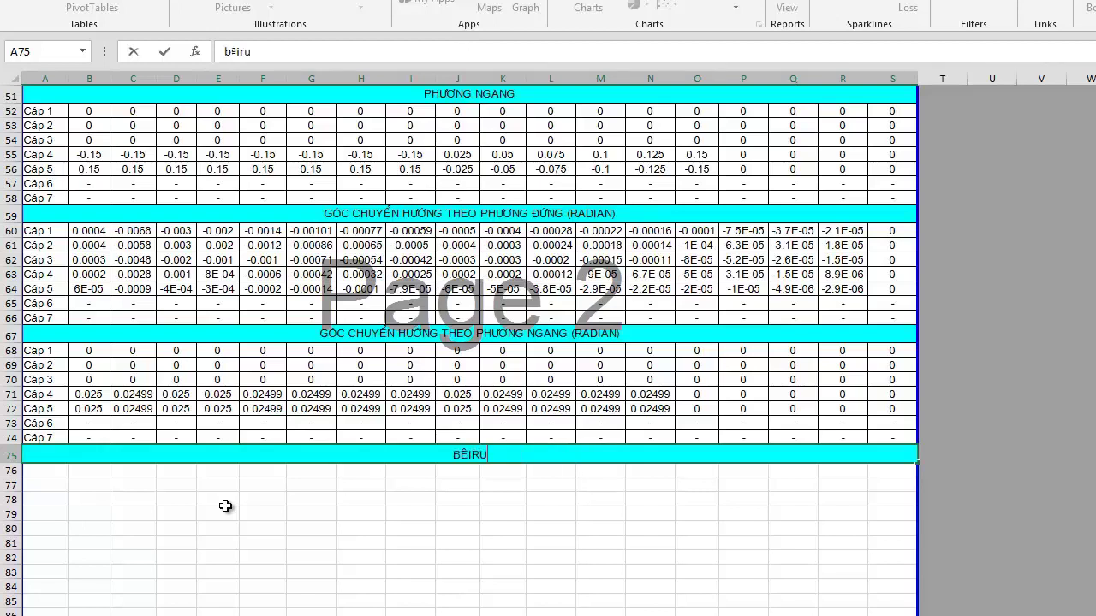
text(iểu)
text( đồ tọa đ)
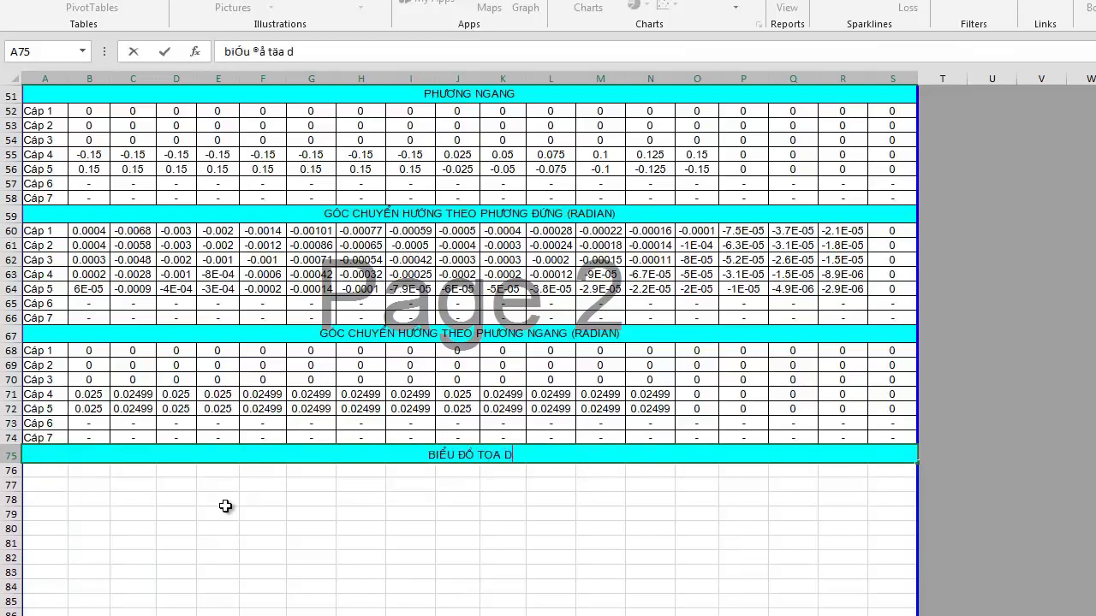
text(ộ cấp theo p)
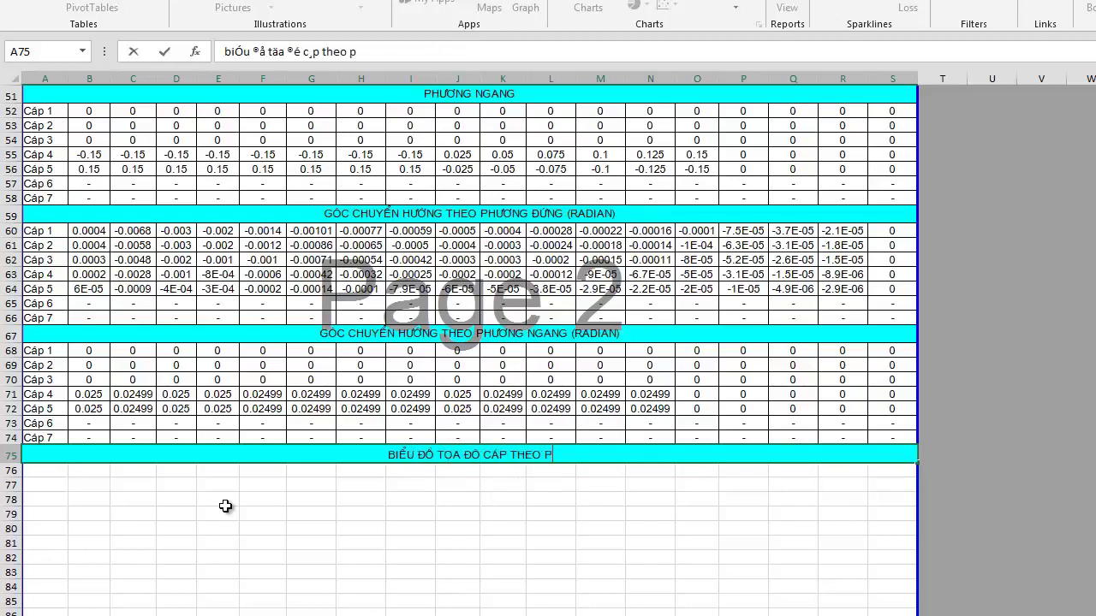
text(hương ngan)
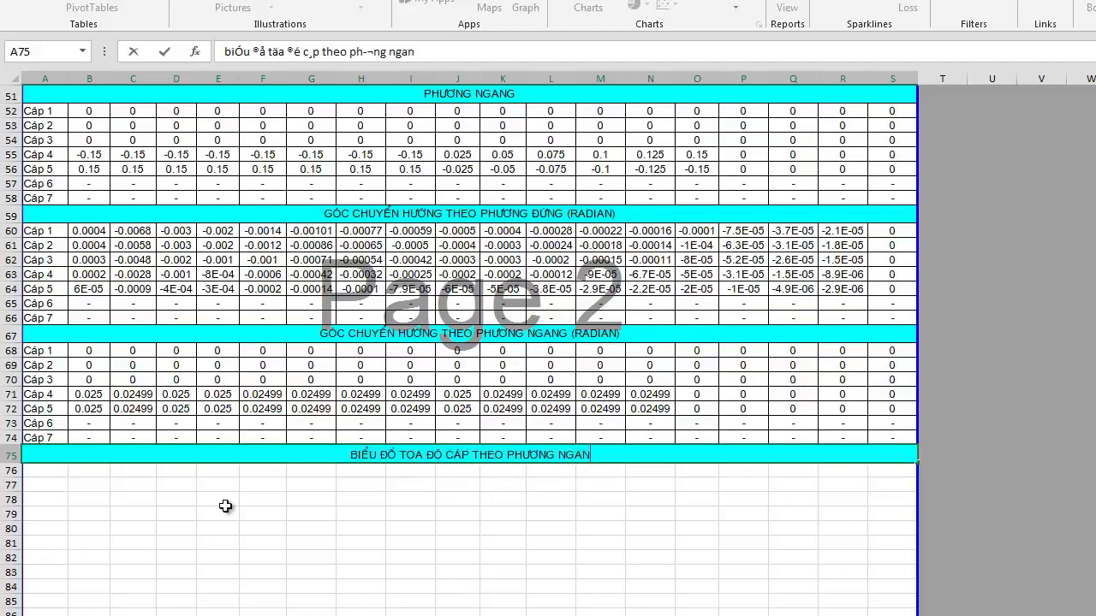
text(g)
key(Return)
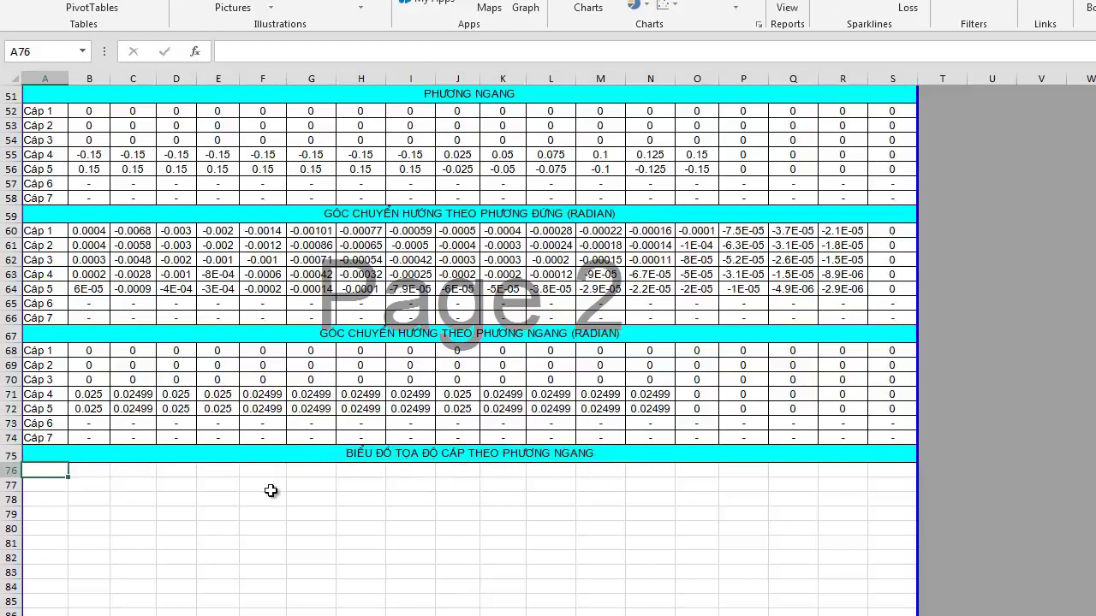
Insert a plain scatter chart and place it under the row 75 heading.
click(182, 481)
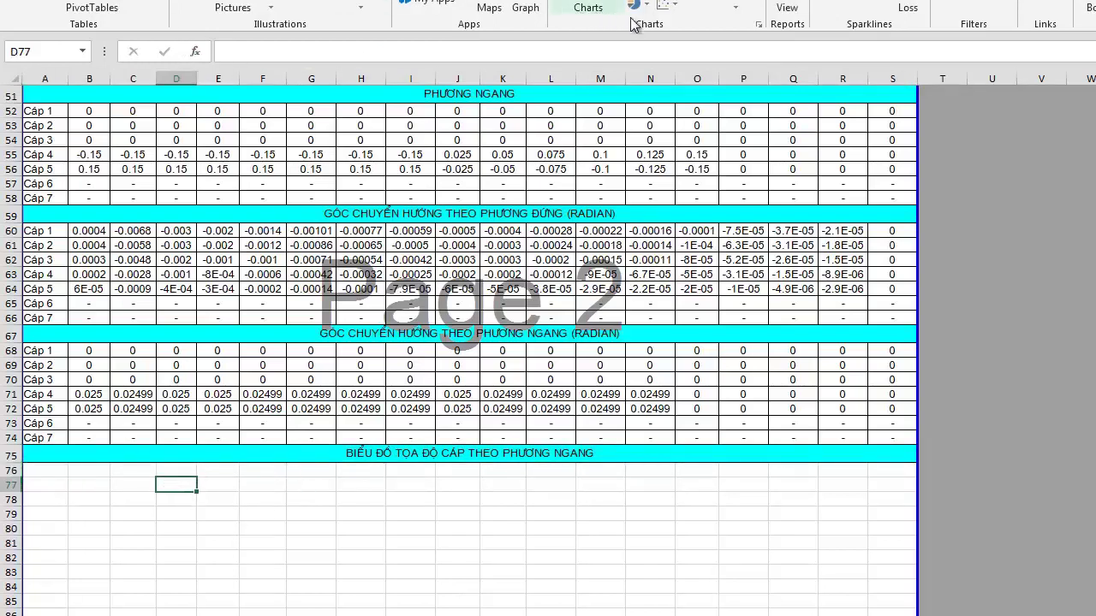
click(678, 7)
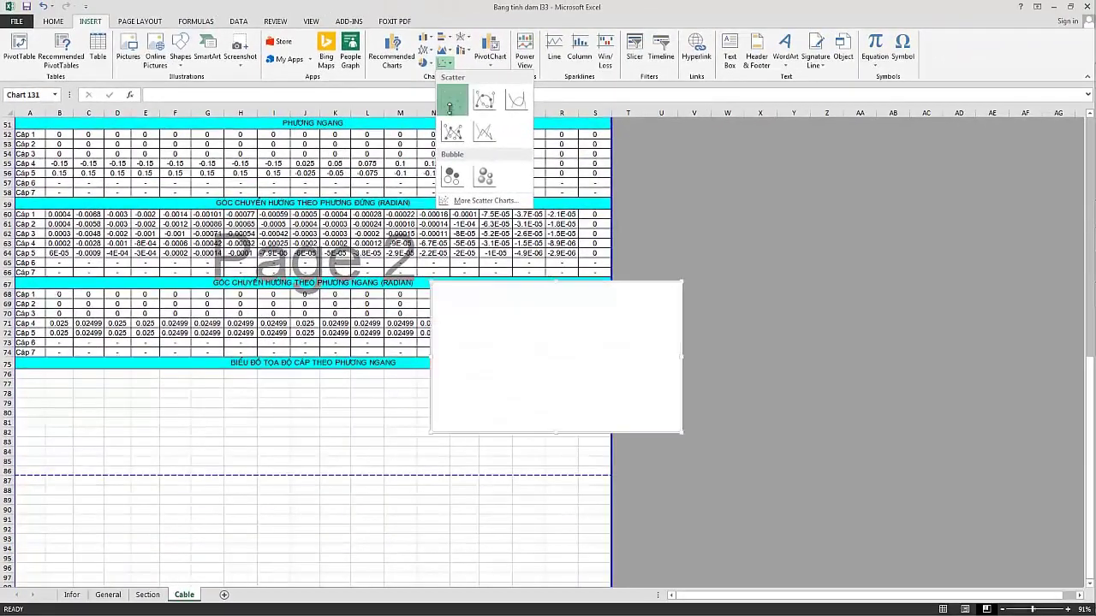
click(689, 108)
drag(518, 335, 260, 433)
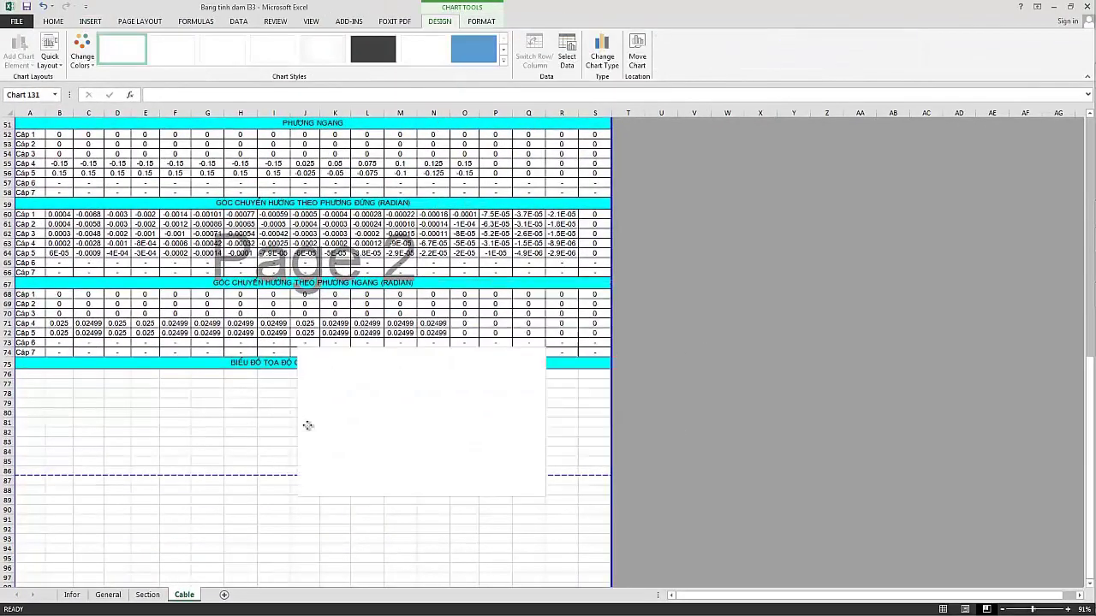
scroll(255, 411, down, 2)
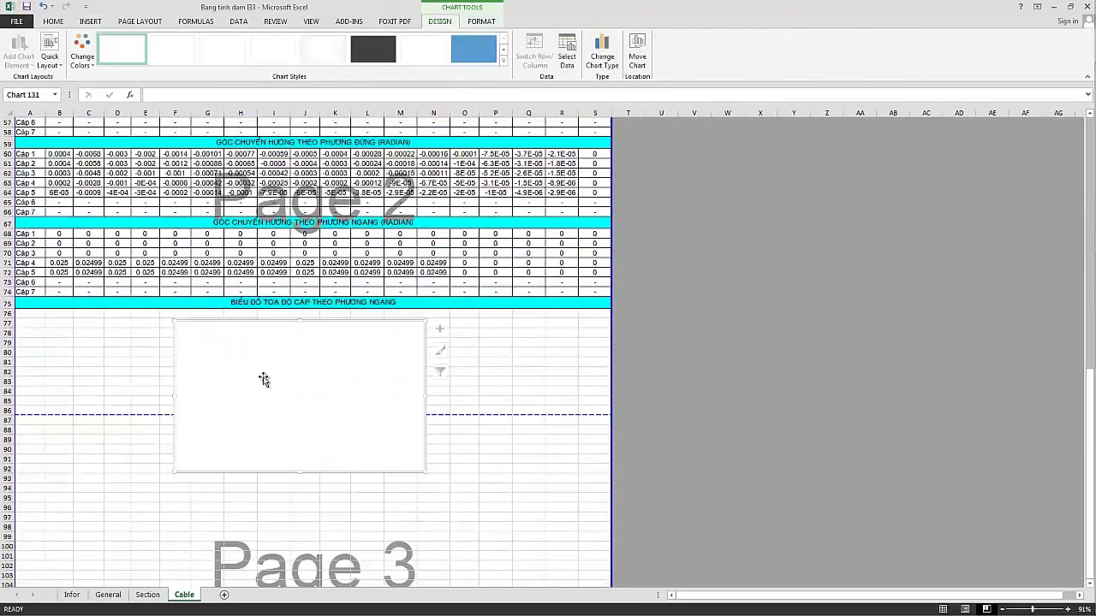
Add a new data series to the chart through Select Data.
right_click(277, 326)
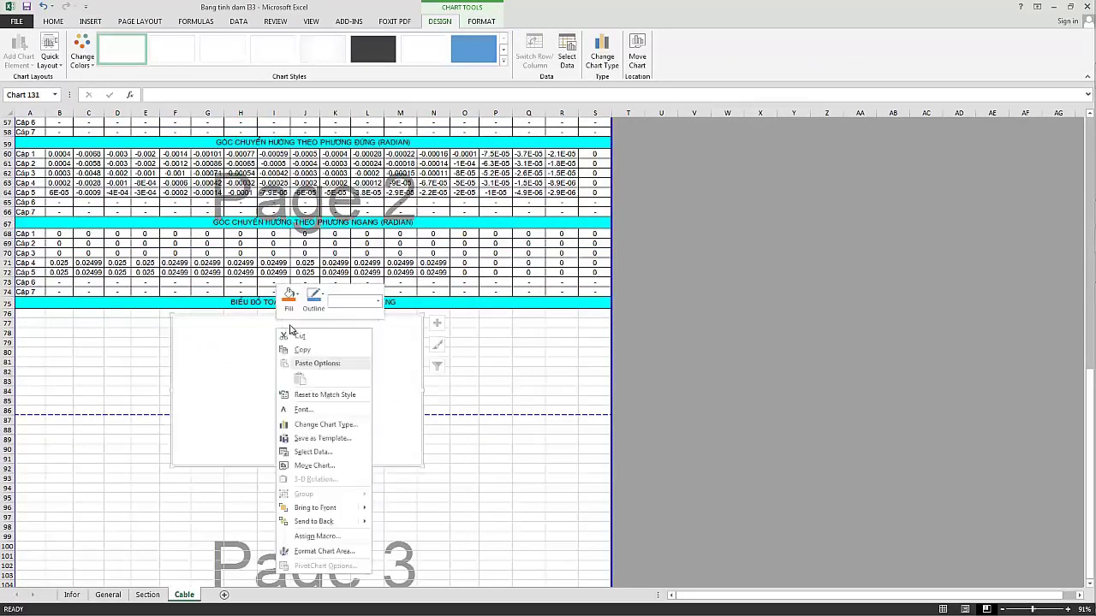
click(322, 452)
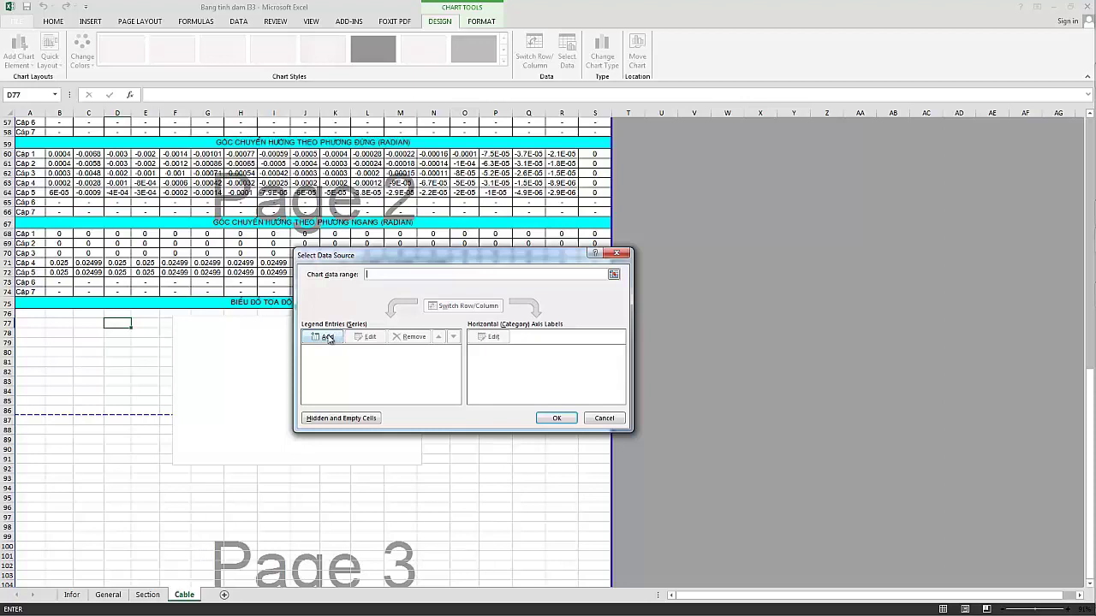
click(329, 338)
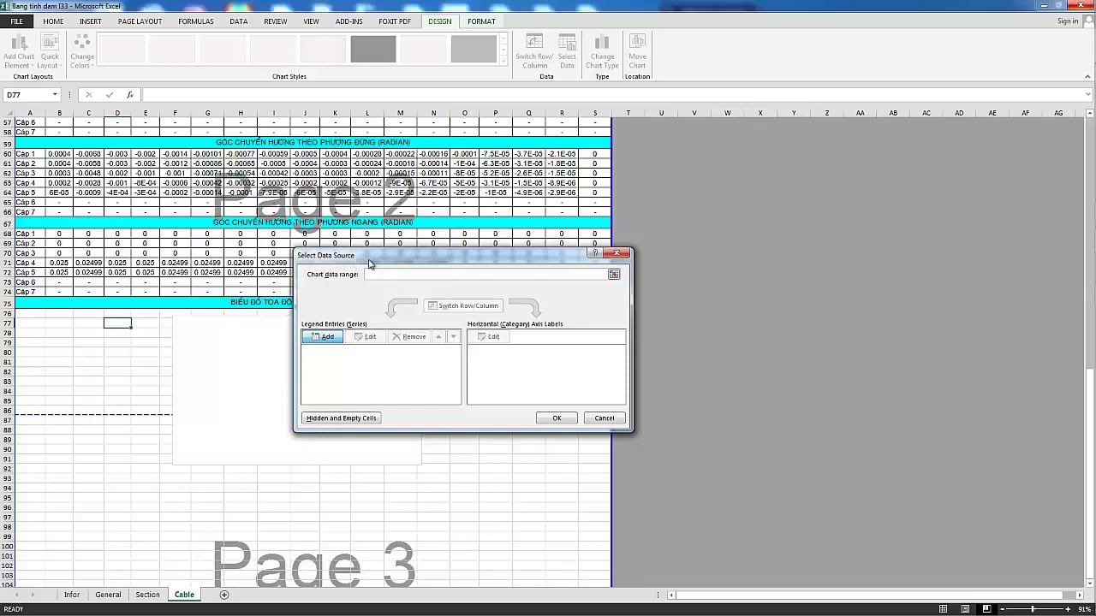
key(Return)
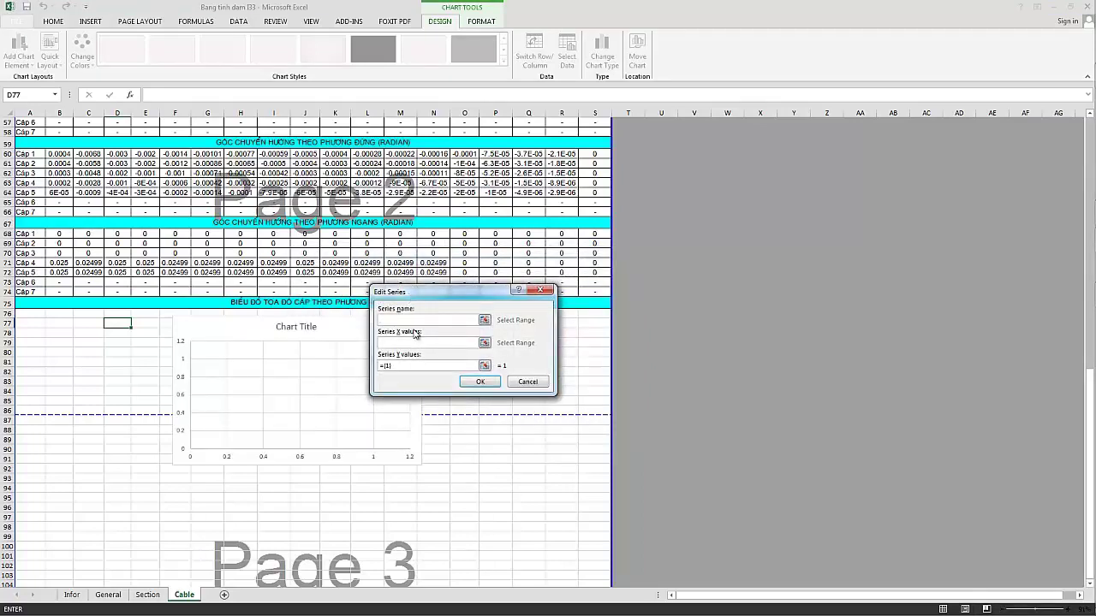
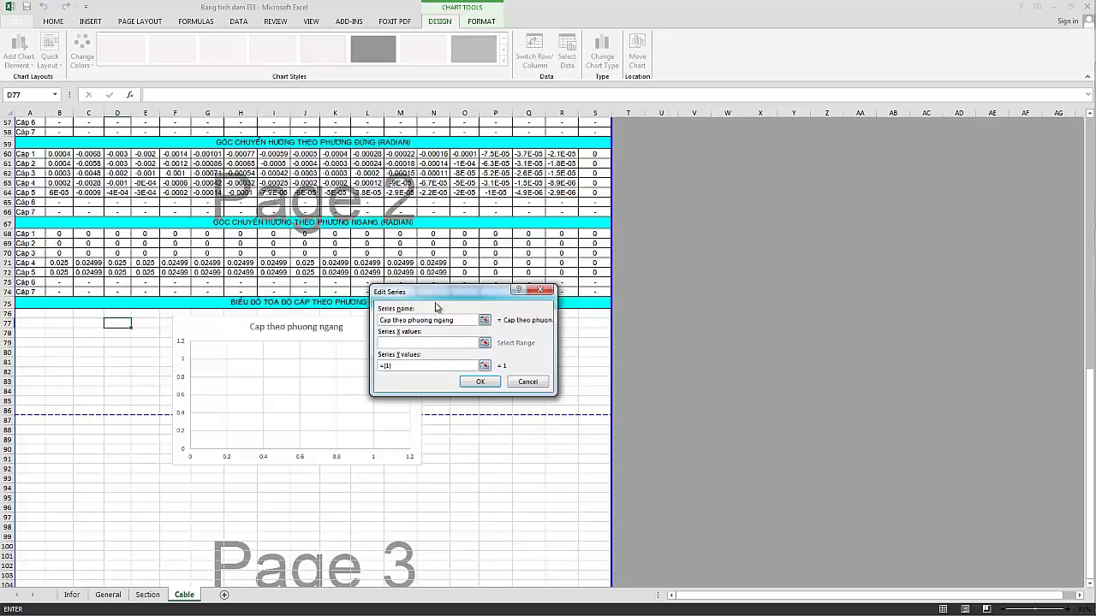
Set the series X values to Cable!B42:S42 and Y values to B52:S52, confirming both dialogs.
drag(1091, 377, 1072, 256)
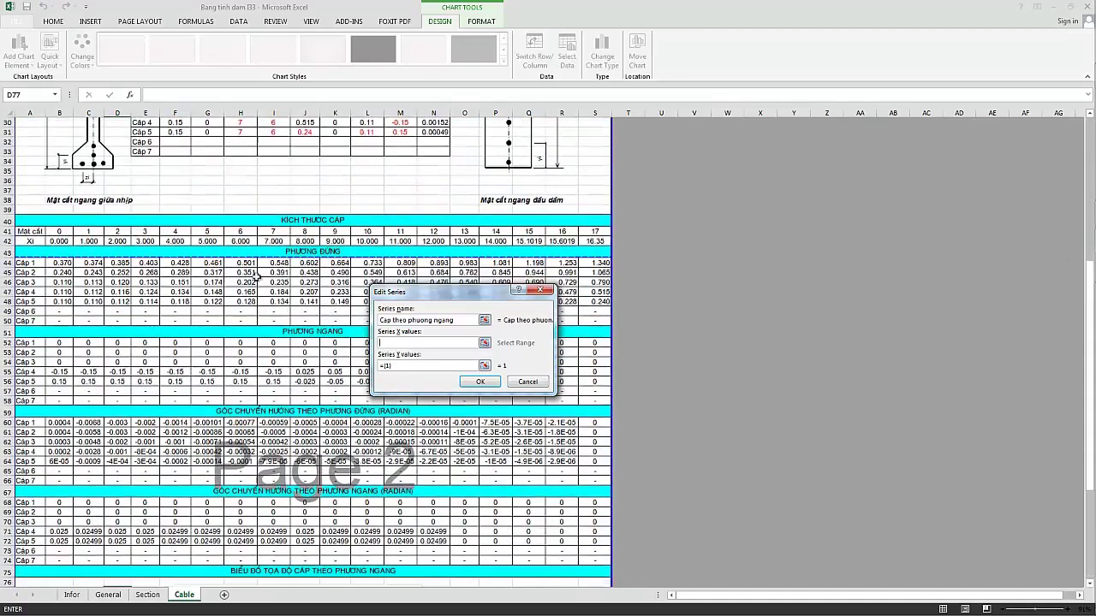
click(59, 241)
drag(139, 241, 590, 242)
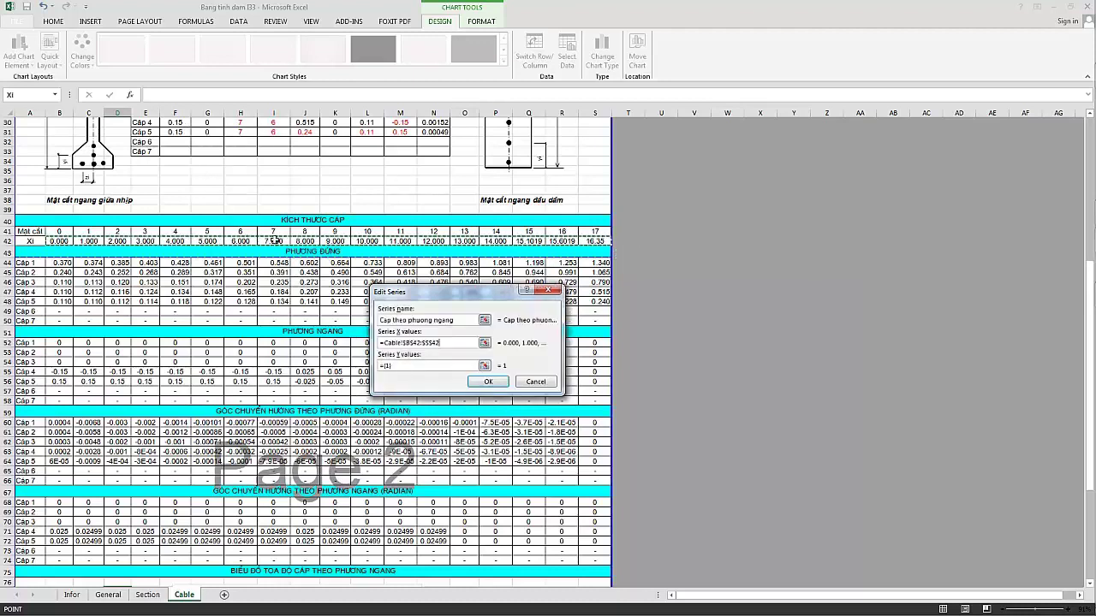
click(412, 365)
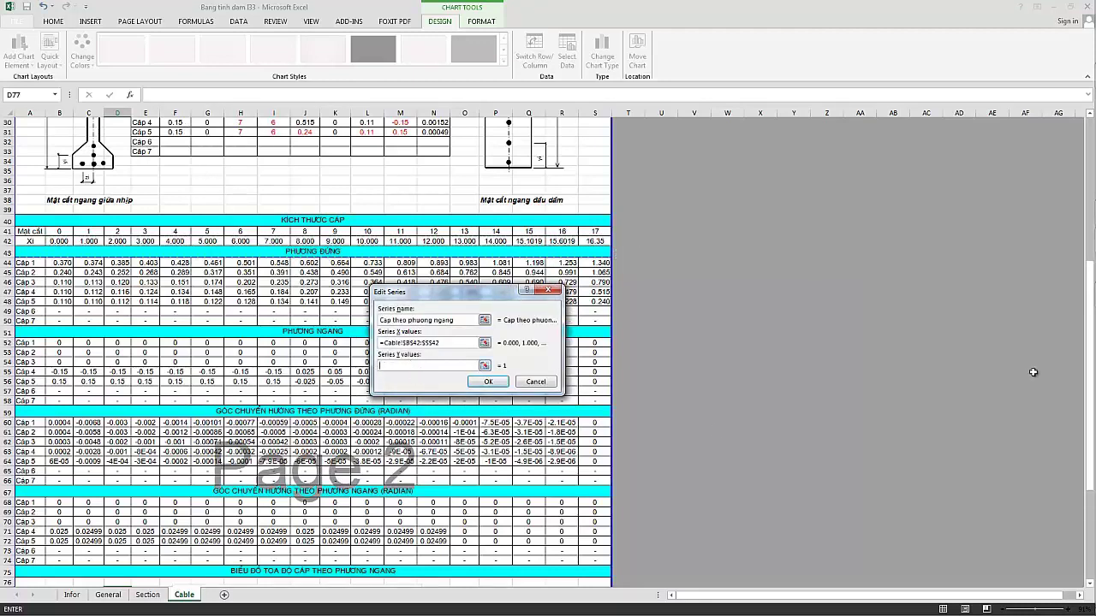
drag(1090, 349, 1092, 411)
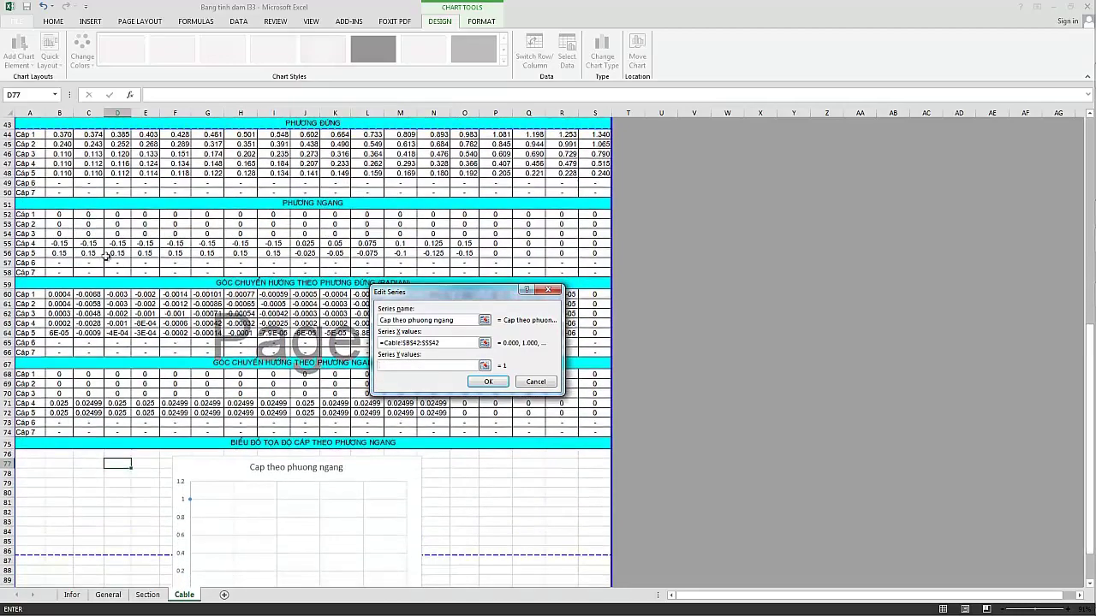
drag(55, 213, 589, 215)
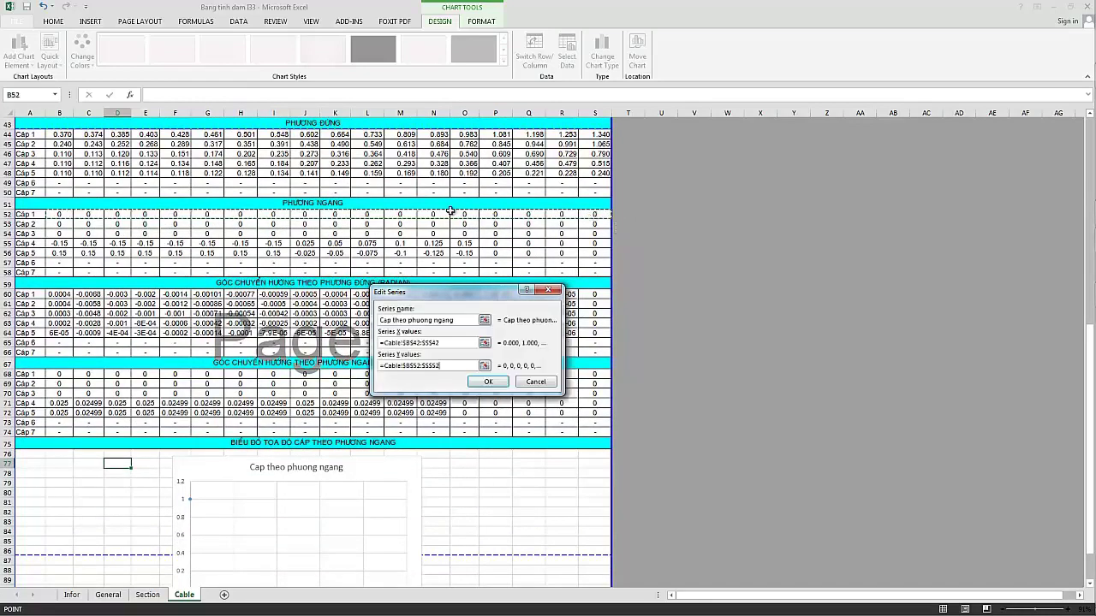
click(488, 382)
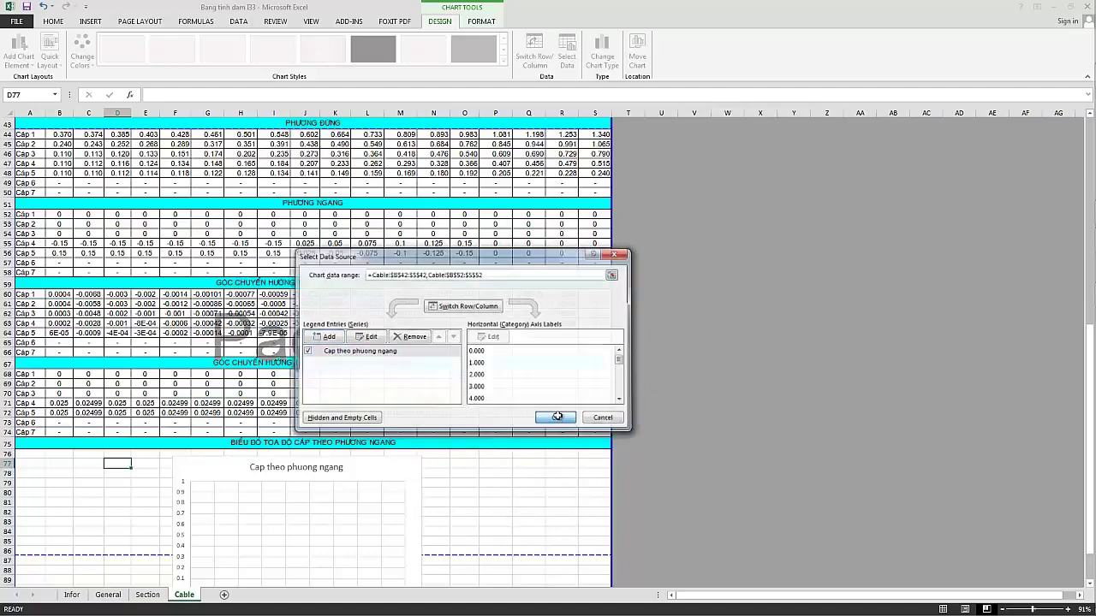
click(557, 418)
scroll(484, 399, down, 5)
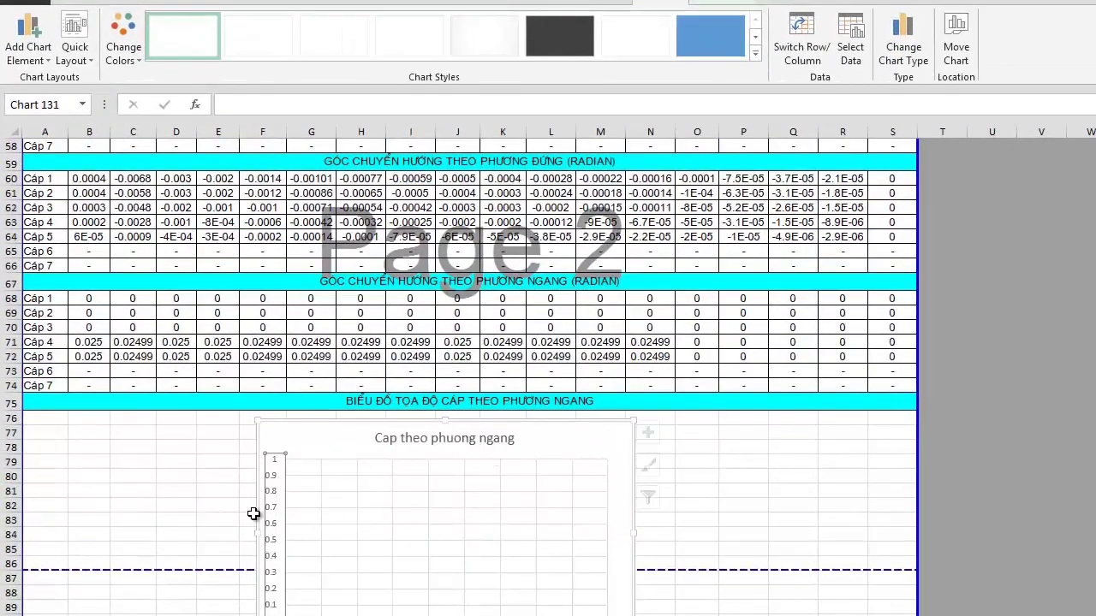
Widen the chart by extending its left and right edges.
drag(256, 533, 226, 532)
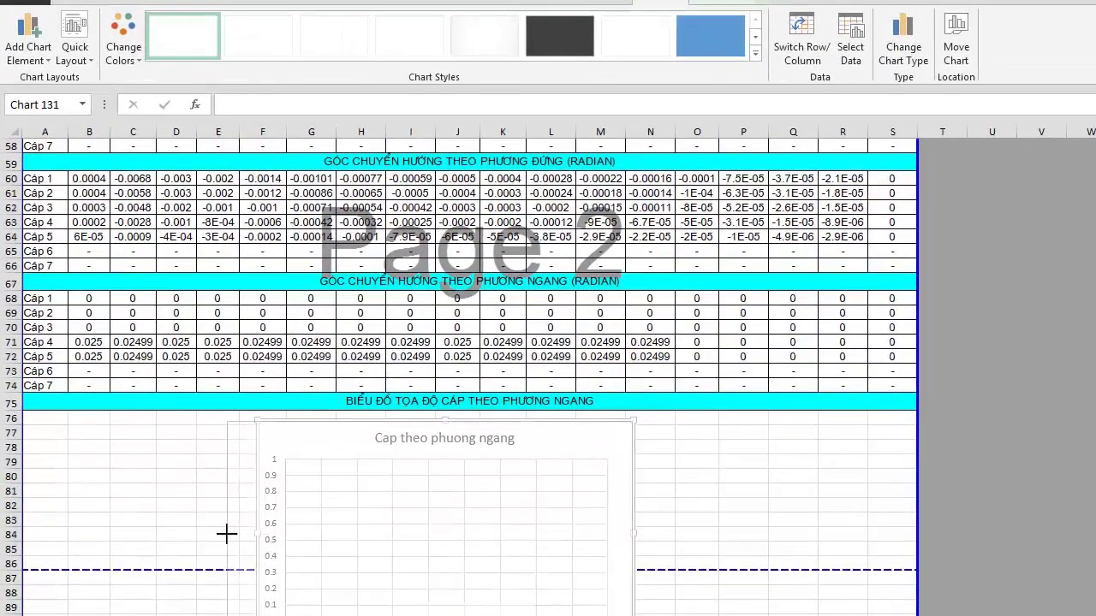
drag(635, 533, 702, 552)
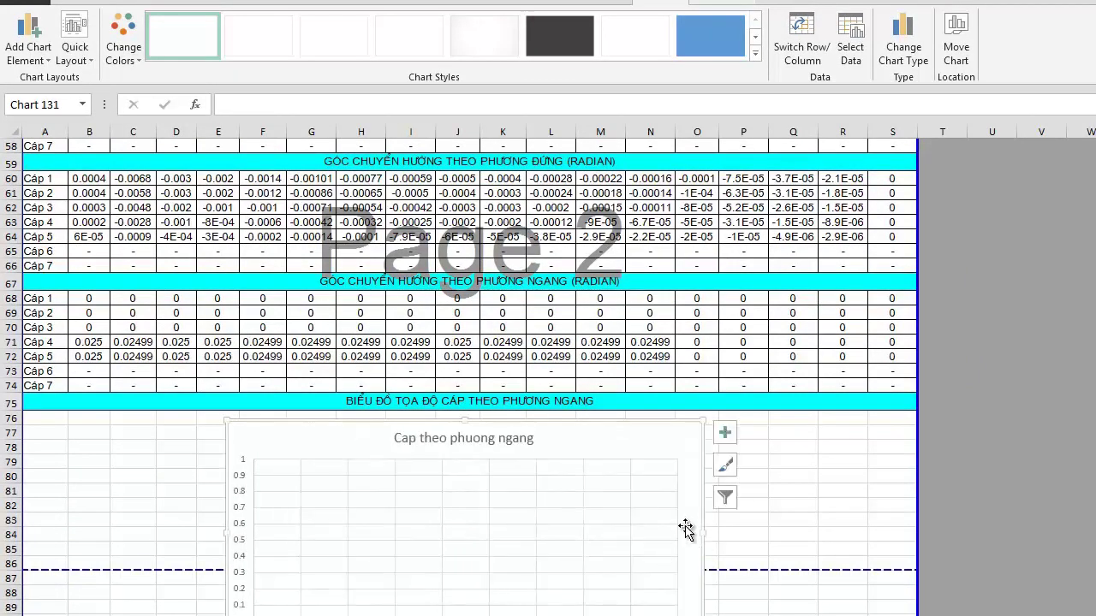
click(236, 503)
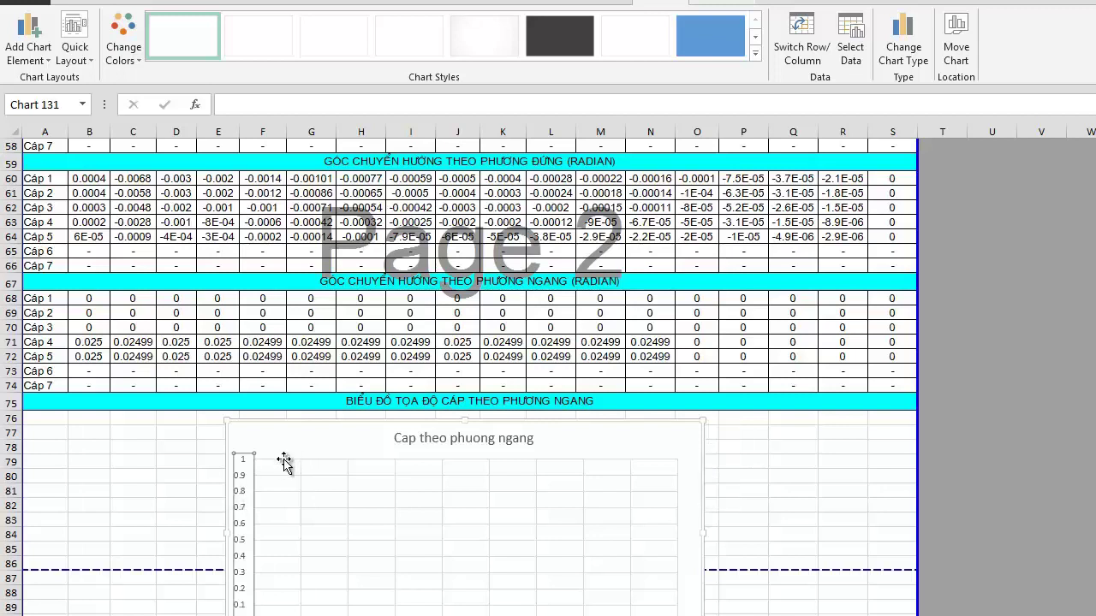
click(258, 440)
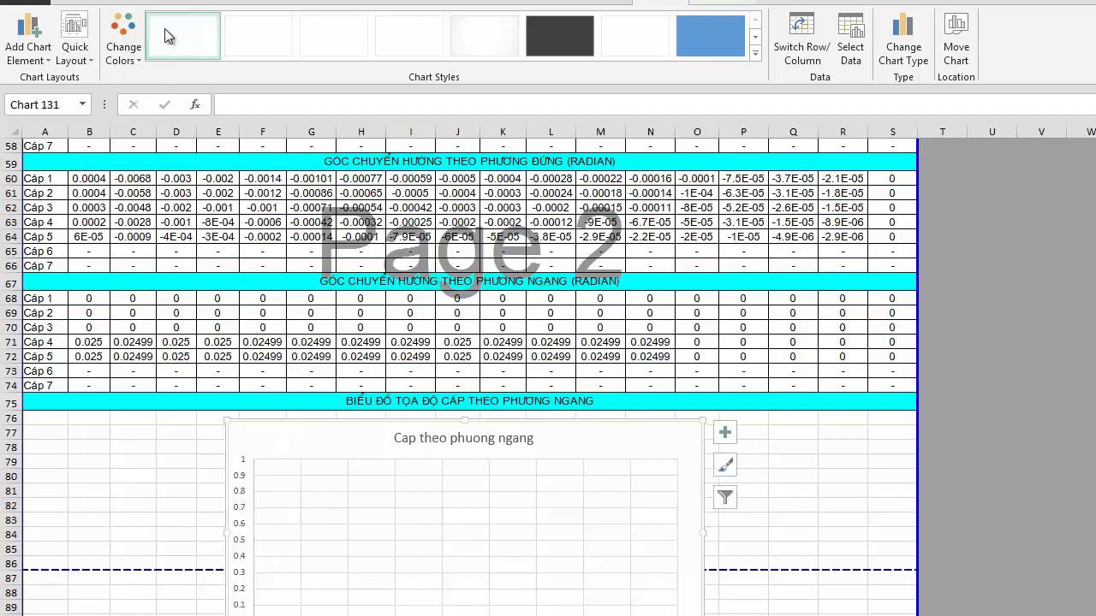
Add a primary vertical axis title to the chart.
click(39, 58)
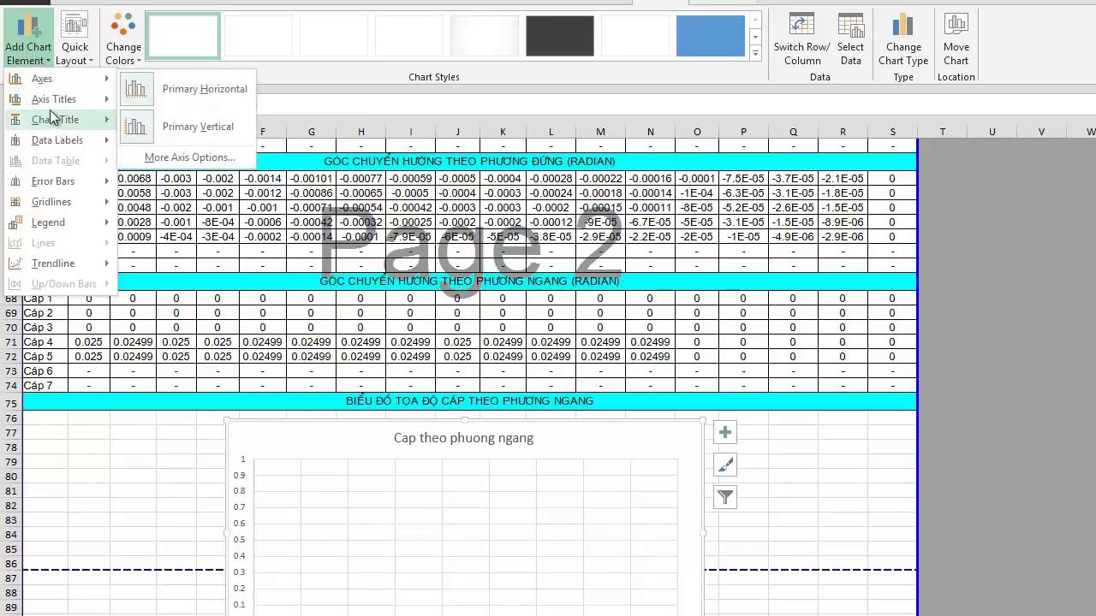
mouse_move(55, 118)
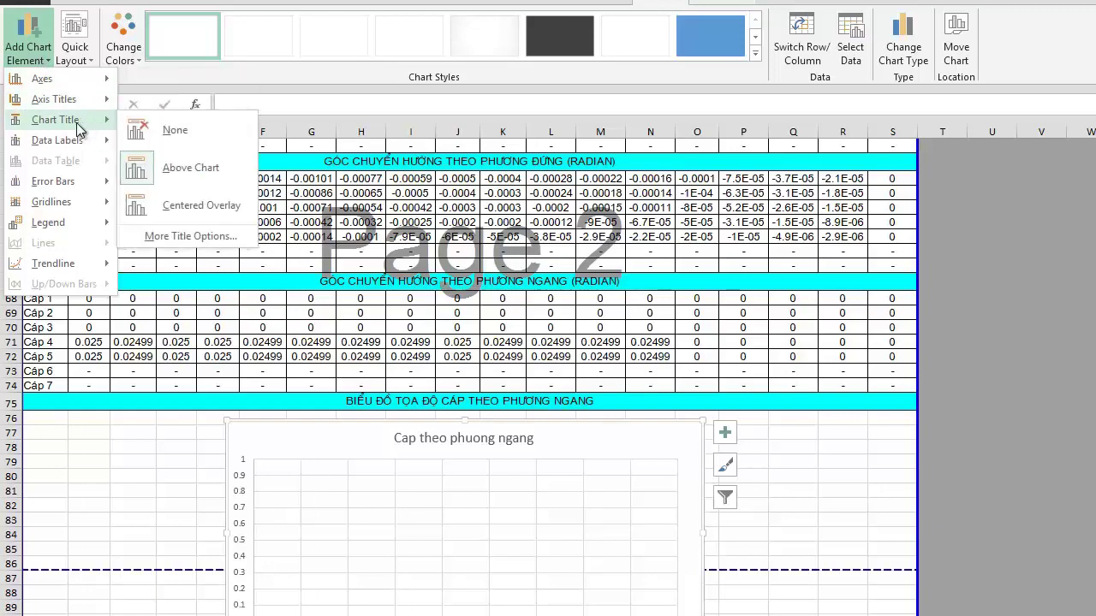
mouse_move(78, 146)
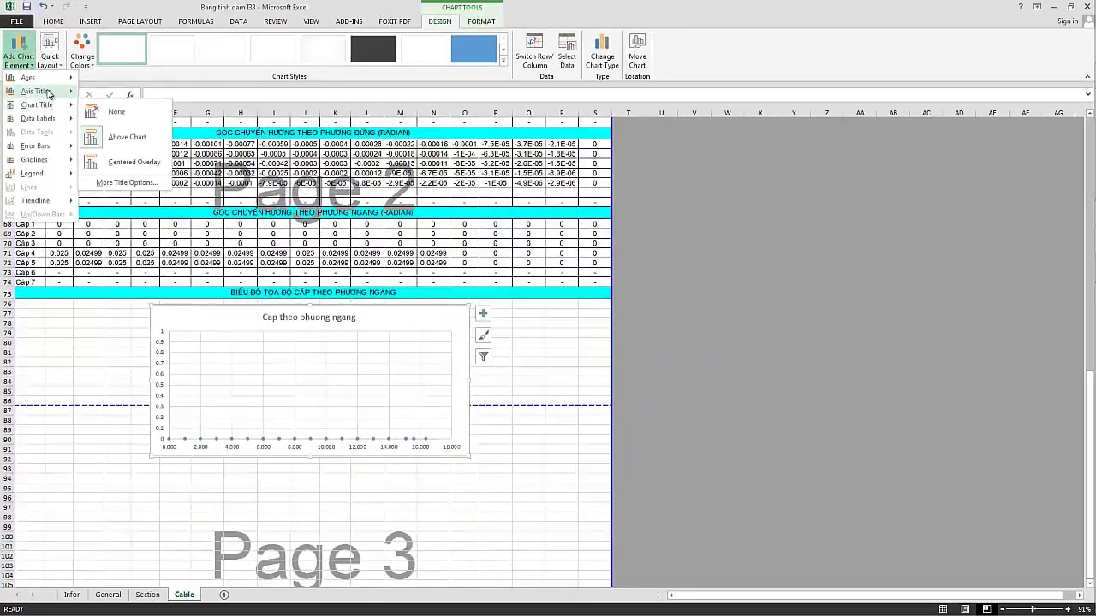
mouse_move(48, 93)
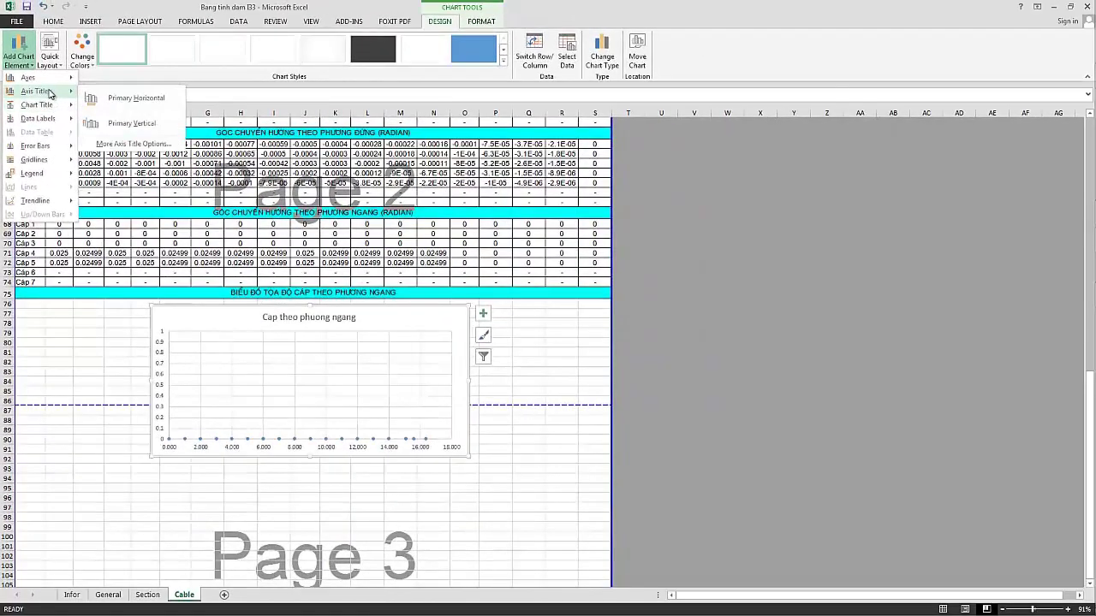
click(102, 125)
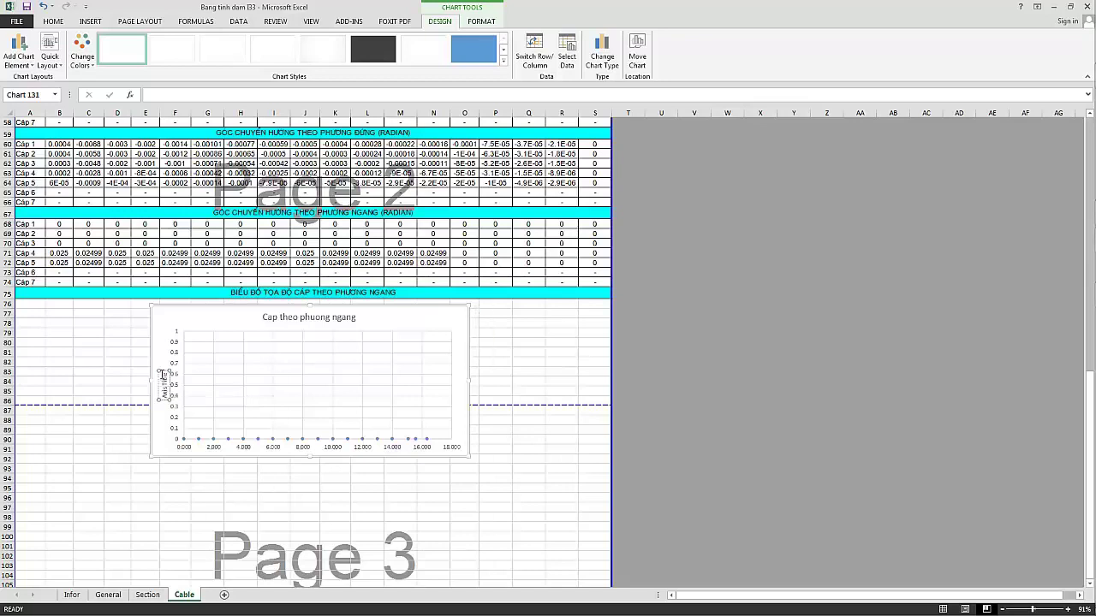
Replace the vertical axis title placeholder with the distance-to-beam-centre label text.
double_click(161, 400)
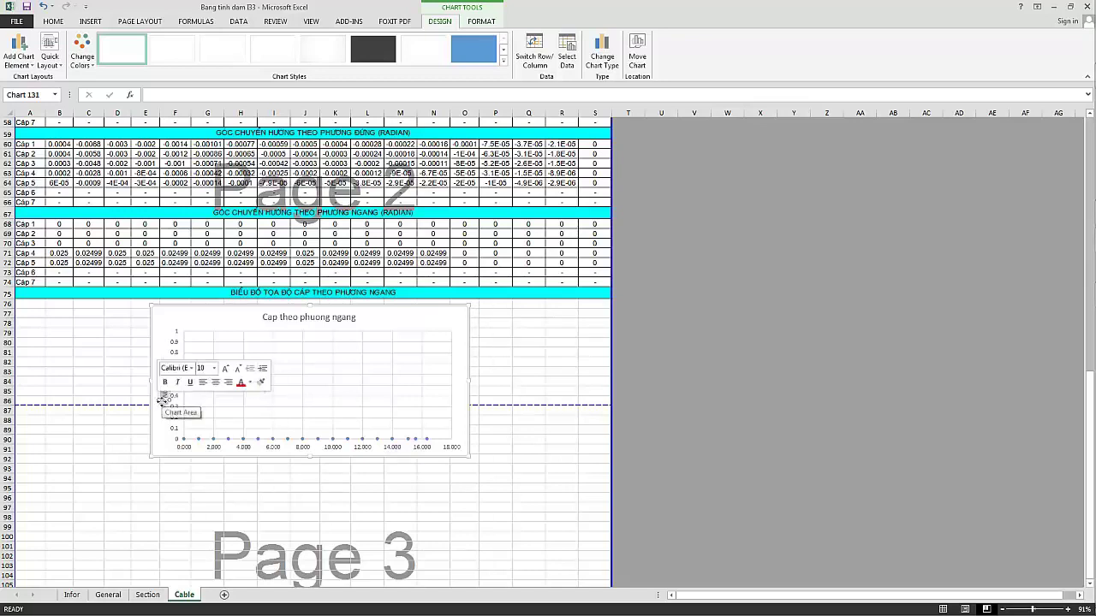
key(Delete)
text(ng)
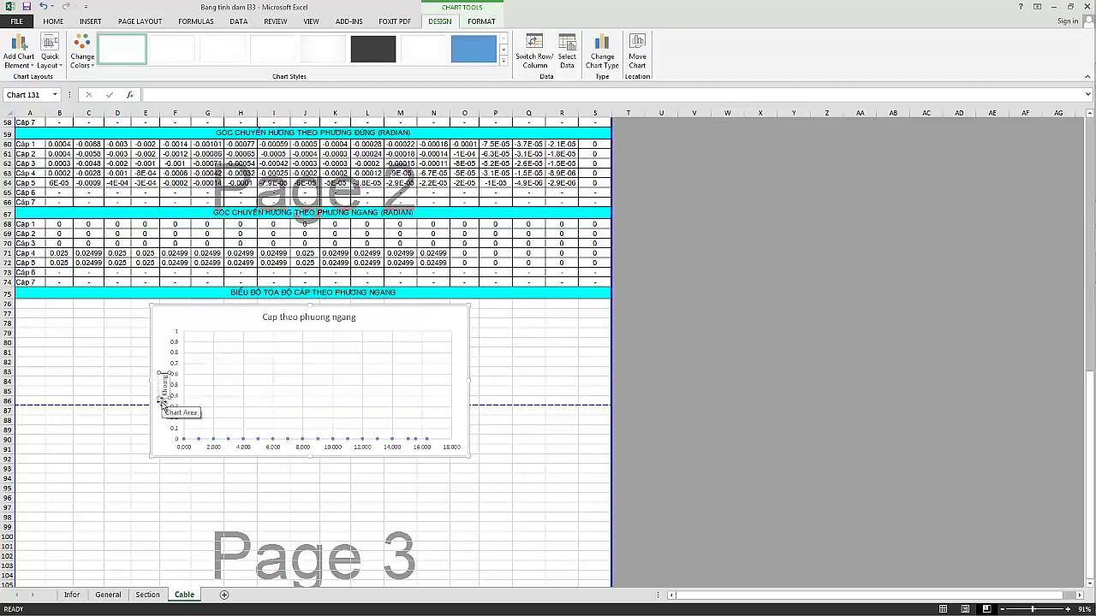
text( cach)
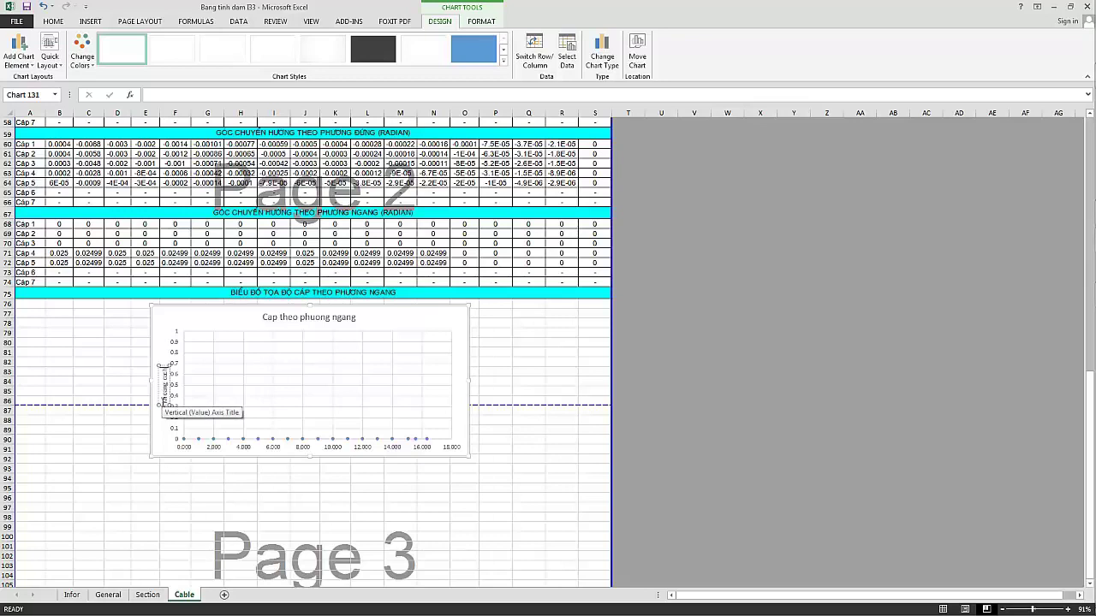
text( (m))
text(i tim )
text(d)
click(95, 333)
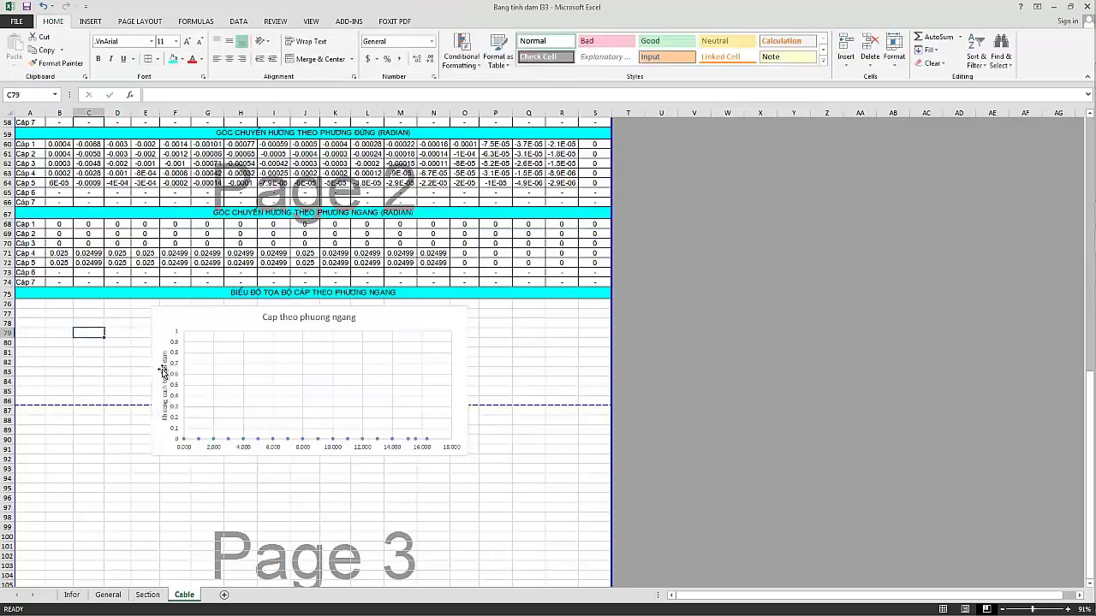
click(168, 370)
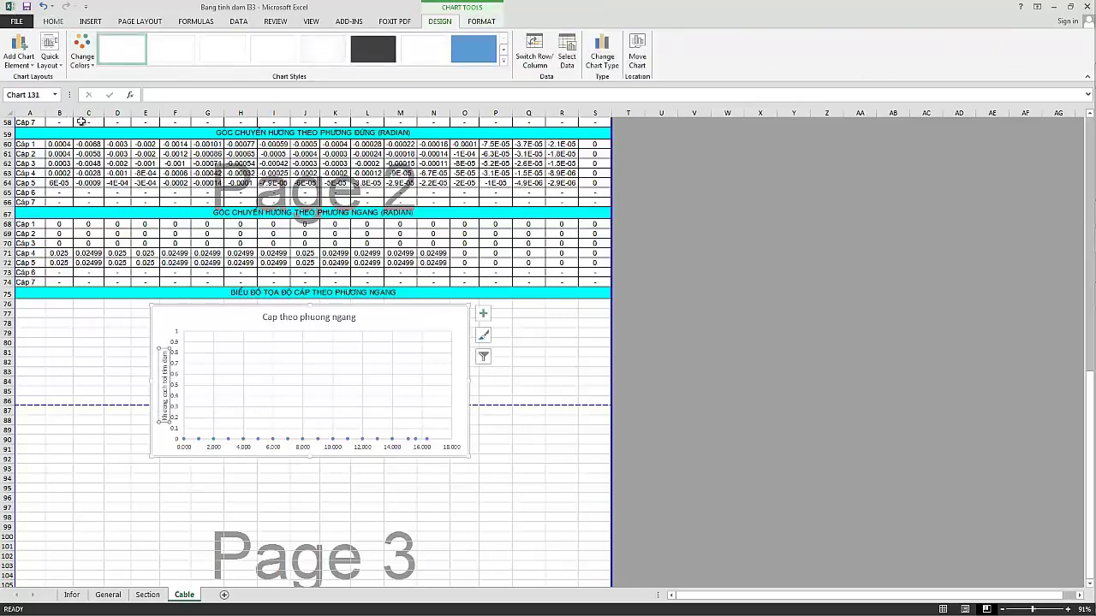
click(54, 21)
click(136, 43)
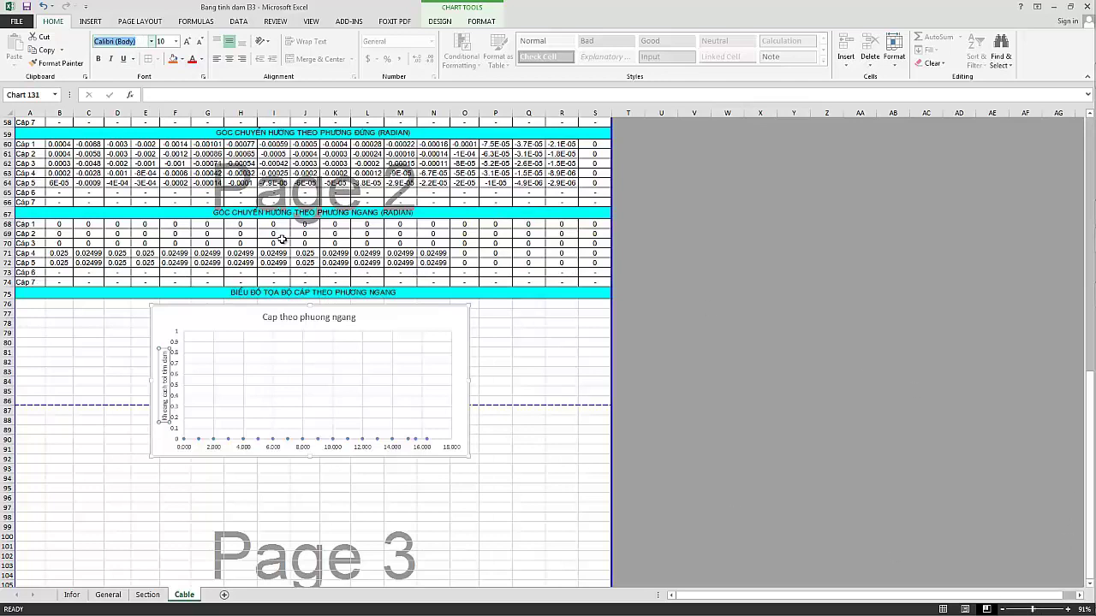
Switch UniKey to TCVN3 encoding and select the vertical axis title text.
mouse_move(1063, 488)
click(1068, 540)
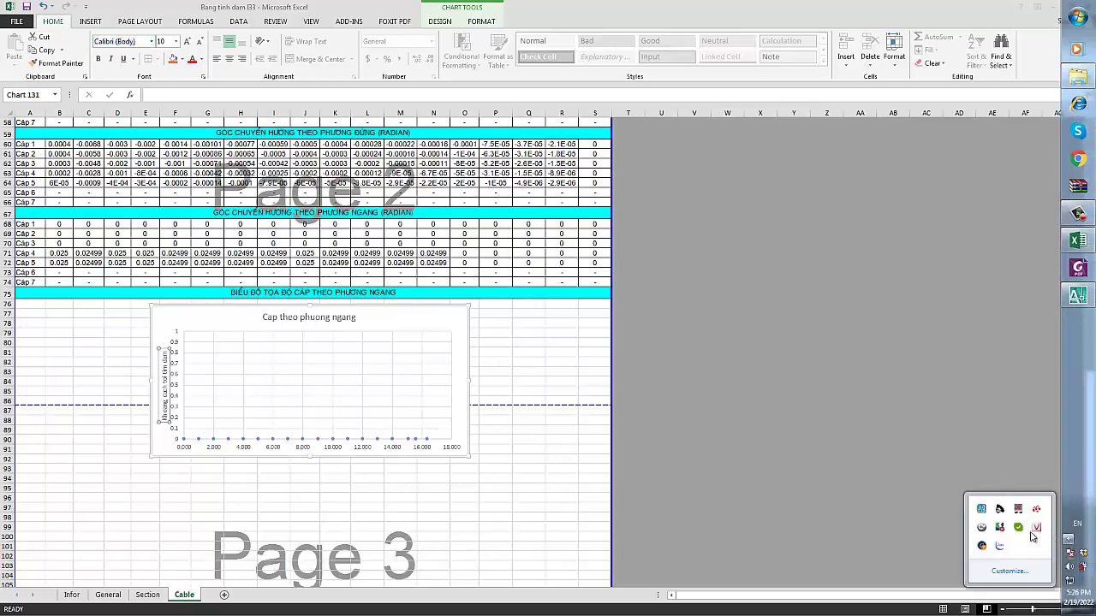
right_click(1038, 530)
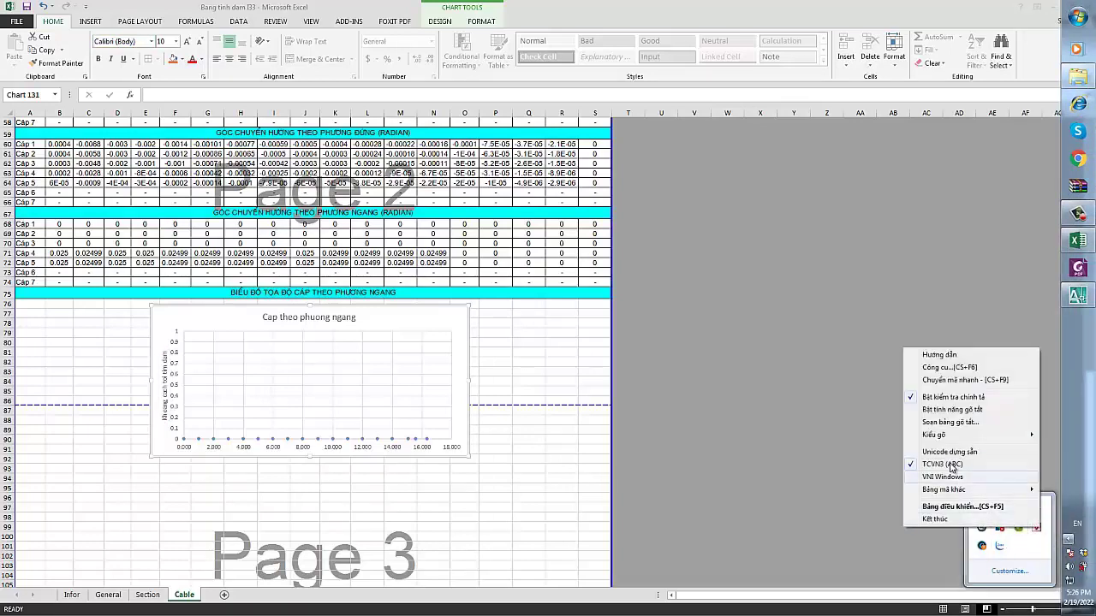
click(164, 364)
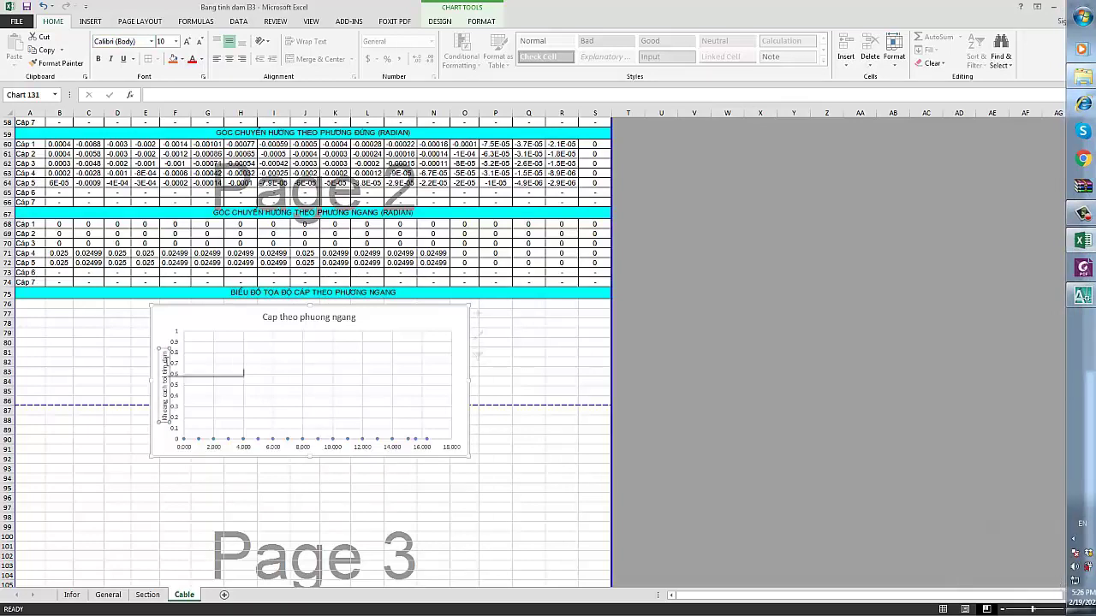
drag(163, 364, 158, 424)
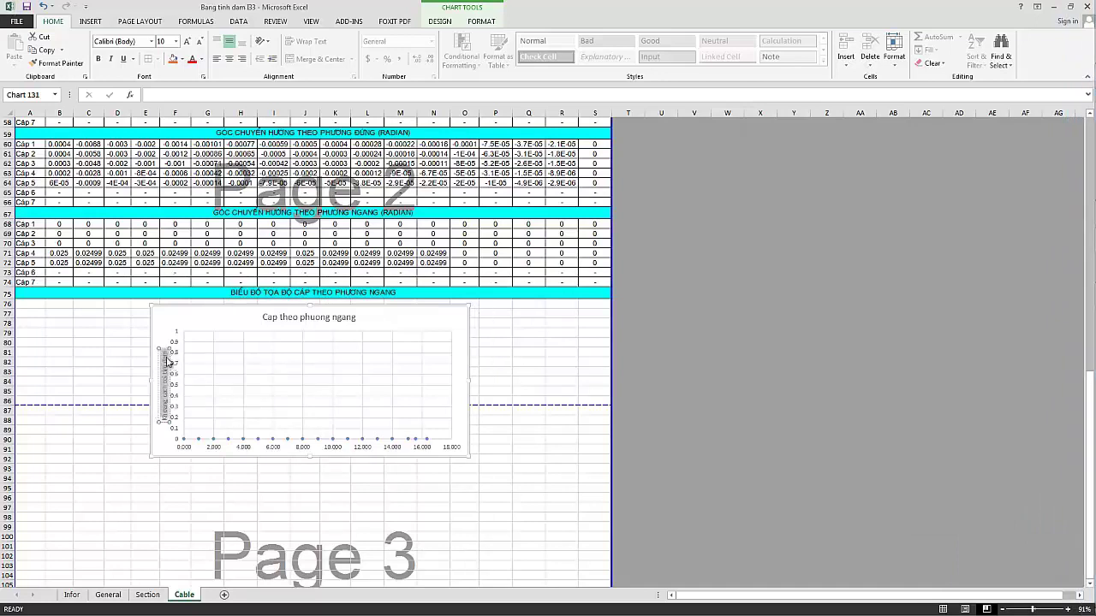
click(139, 44)
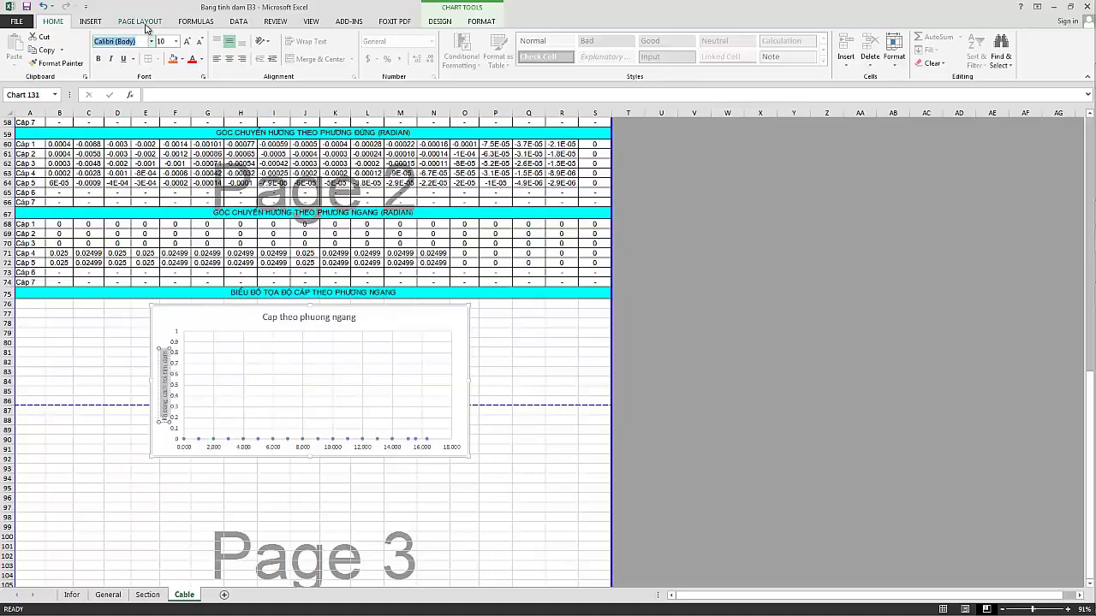
Apply the .VnArialH font and type the vertical axis title 'Khoảng cách từ tim dầm'.
text(.Vn)
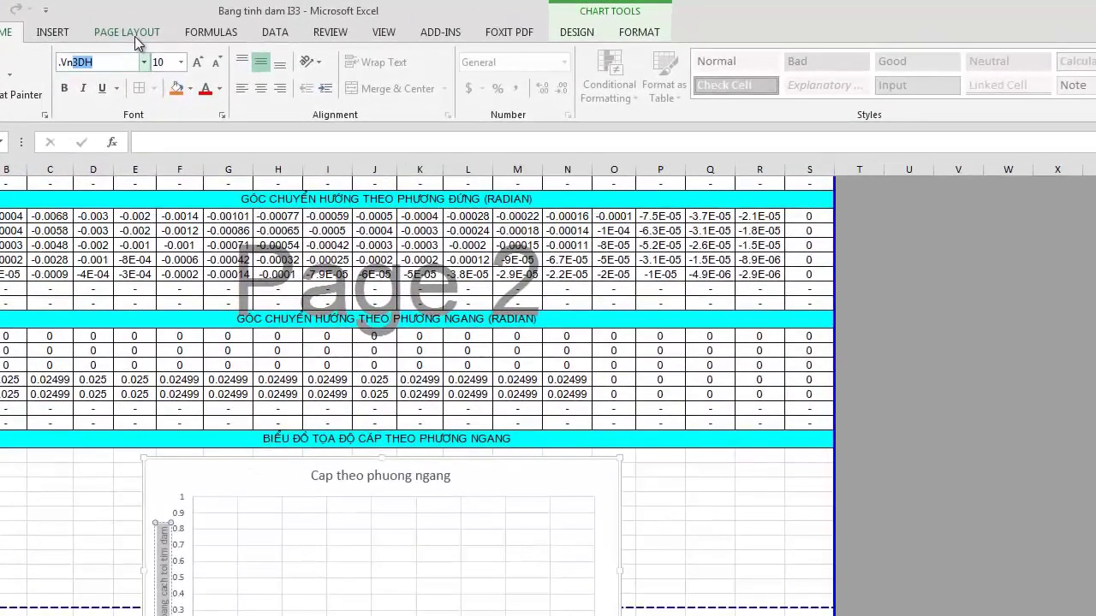
text(A)
text(rial)
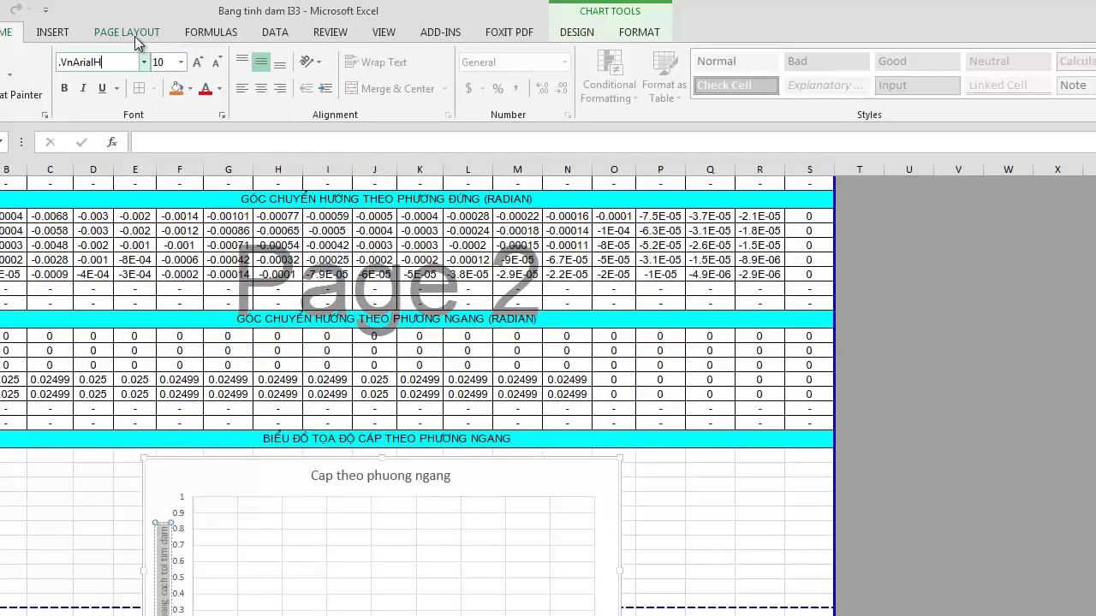
key(Return)
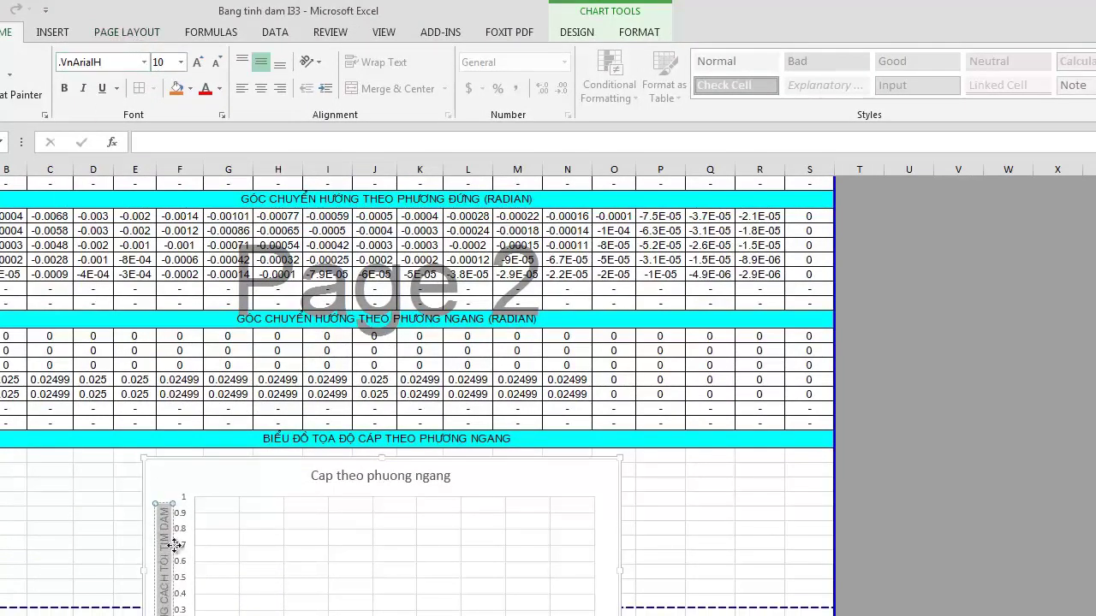
text(KKH)
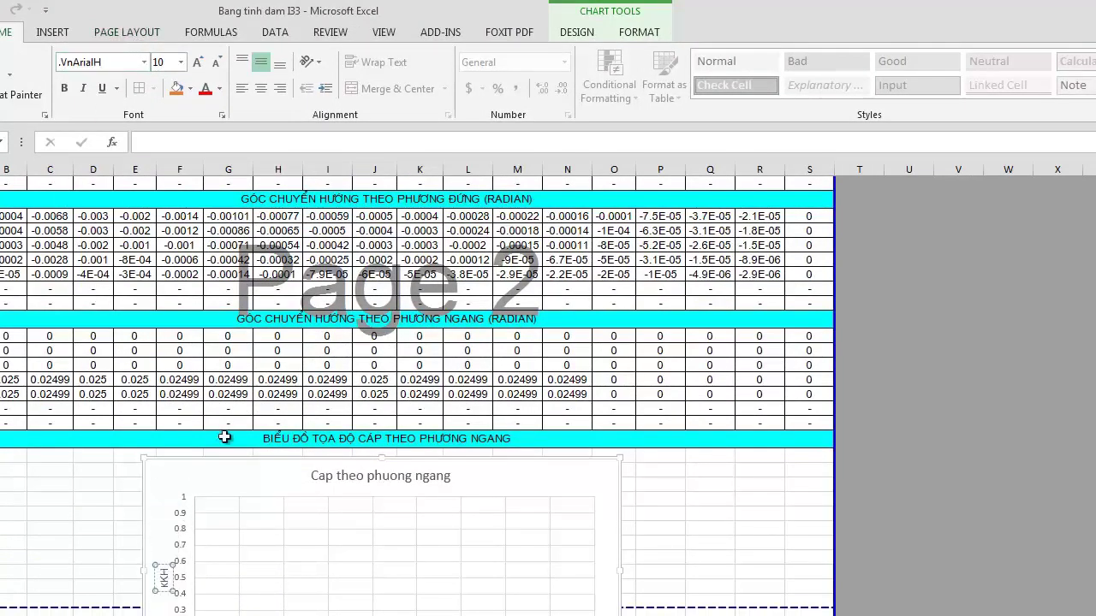
key(BackSpace)
key(BackSpace)
key(BackSpace)
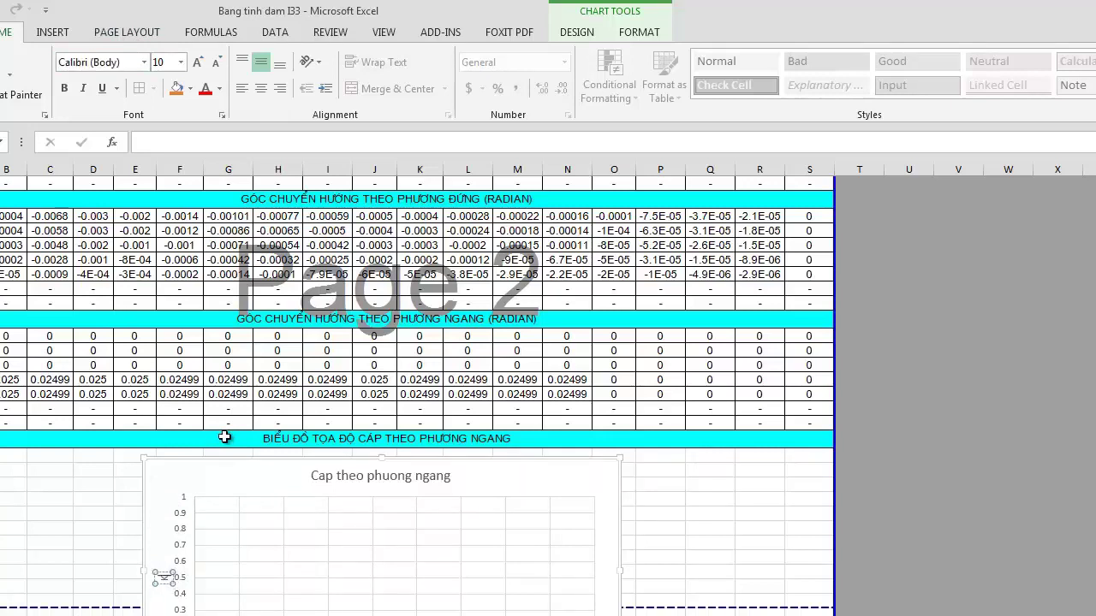
text(Khoảng)
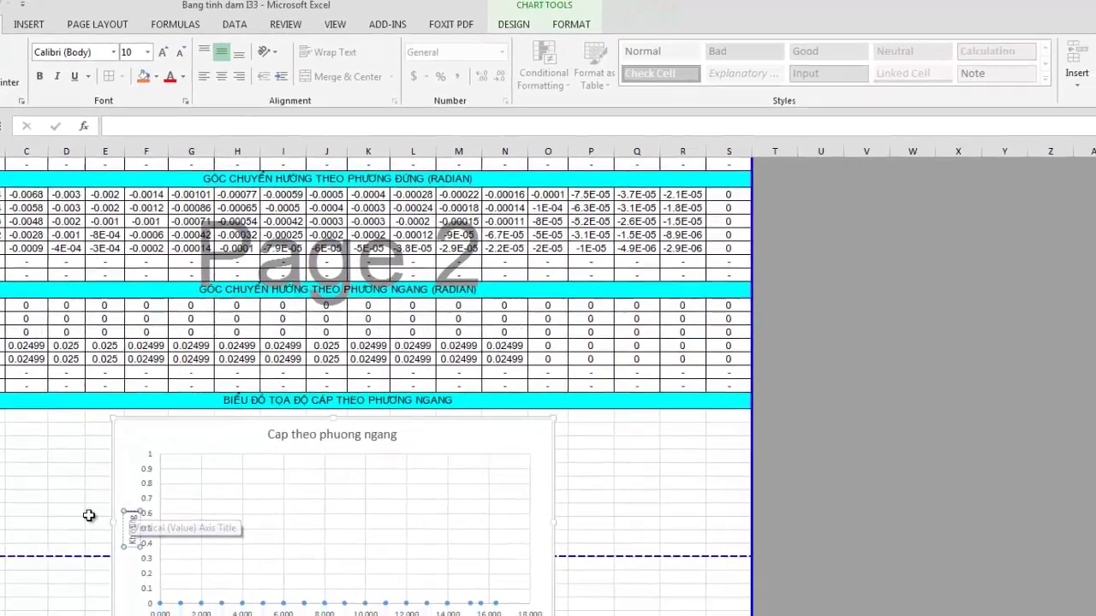
text(cách từ)
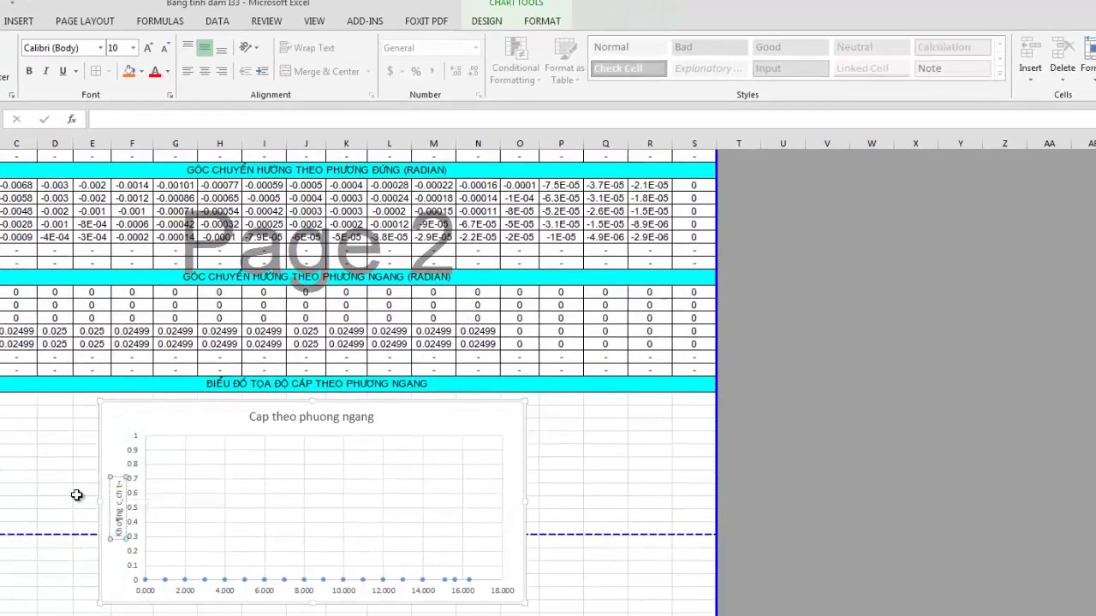
text( tim dầm)
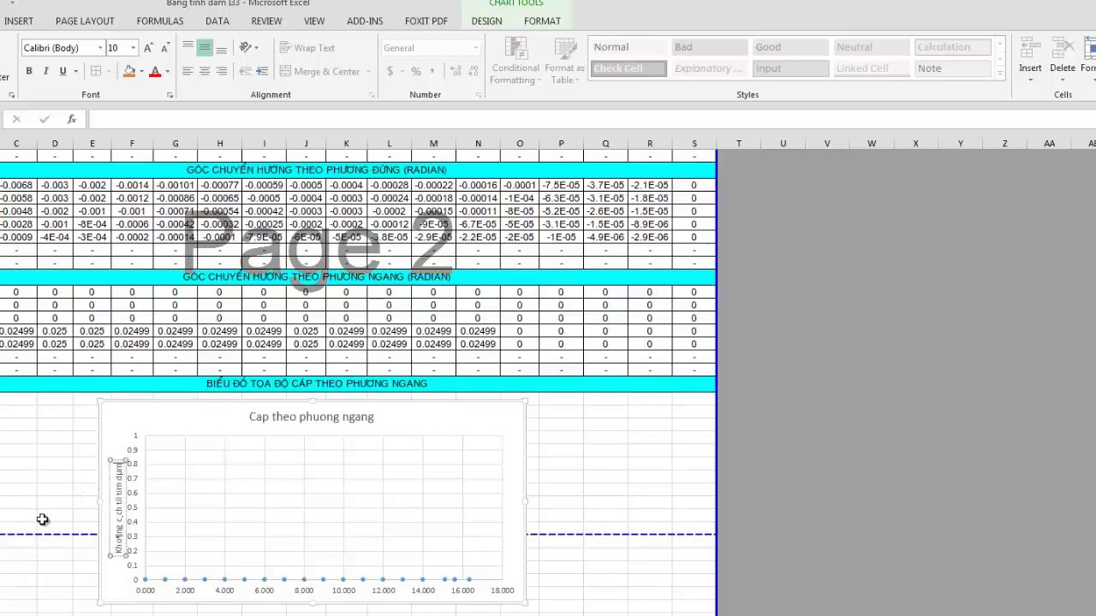
Reapply .VnArialH to the whole vertical axis title so it reads KHOẢNG CÁCH TỚI TIM DẦM.
drag(122, 463, 120, 555)
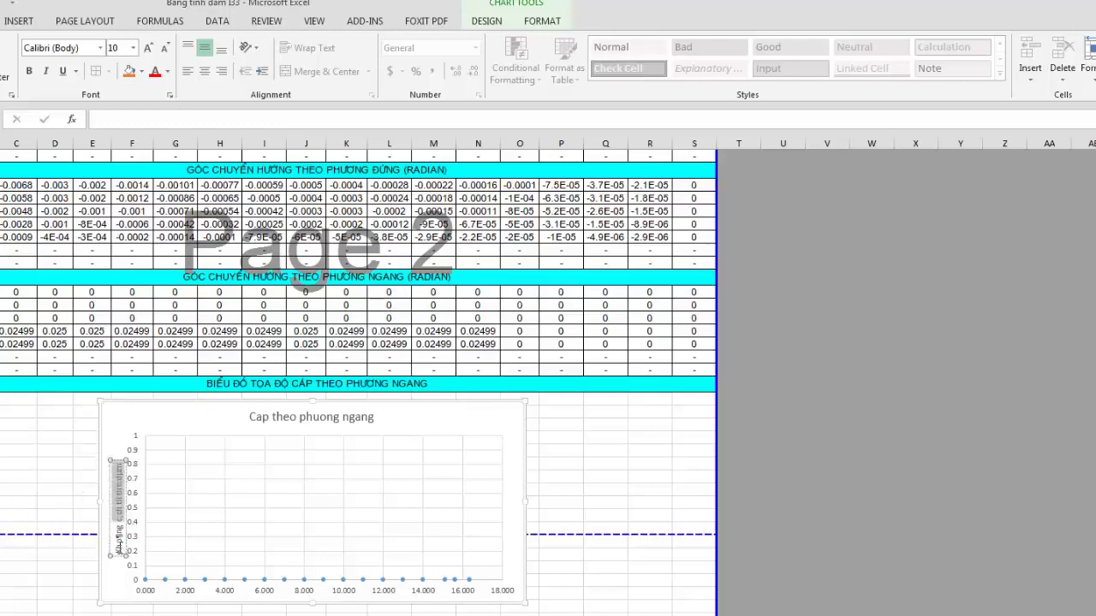
click(79, 49)
text(.V)
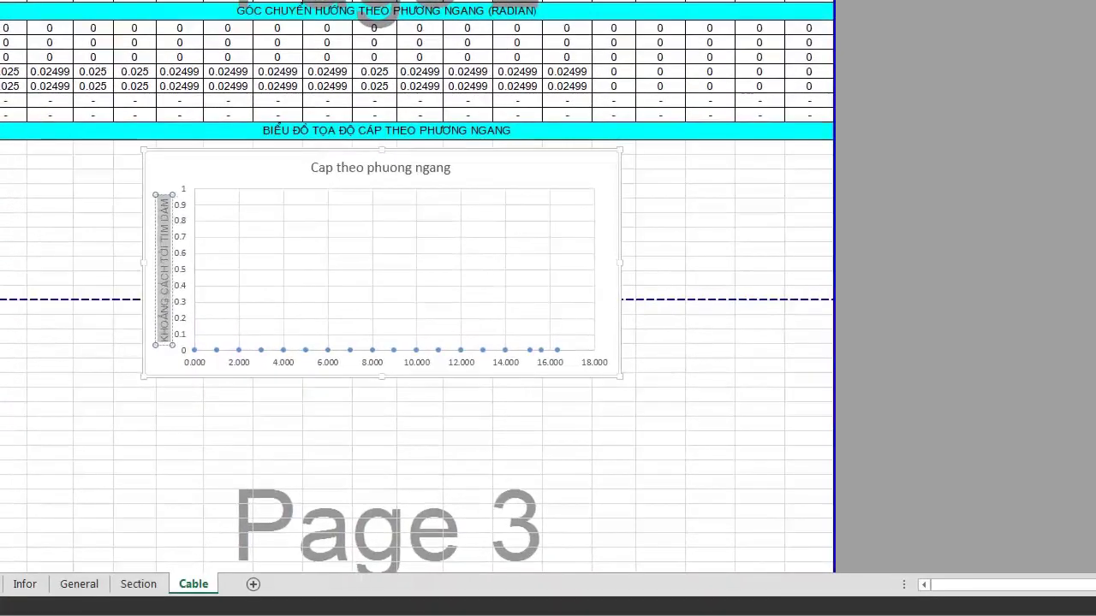
key(Return)
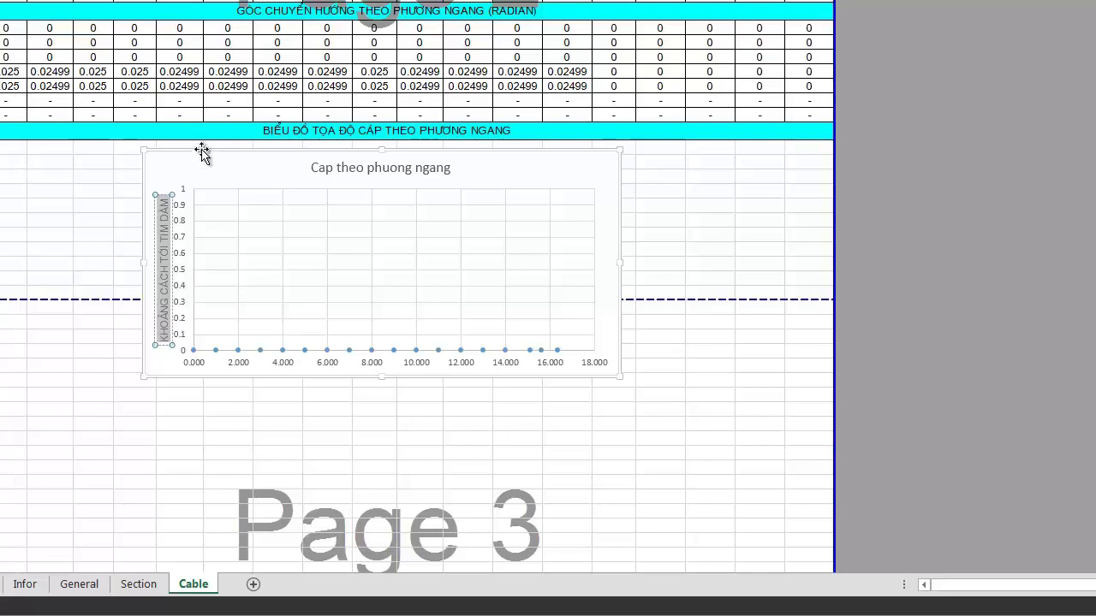
click(315, 405)
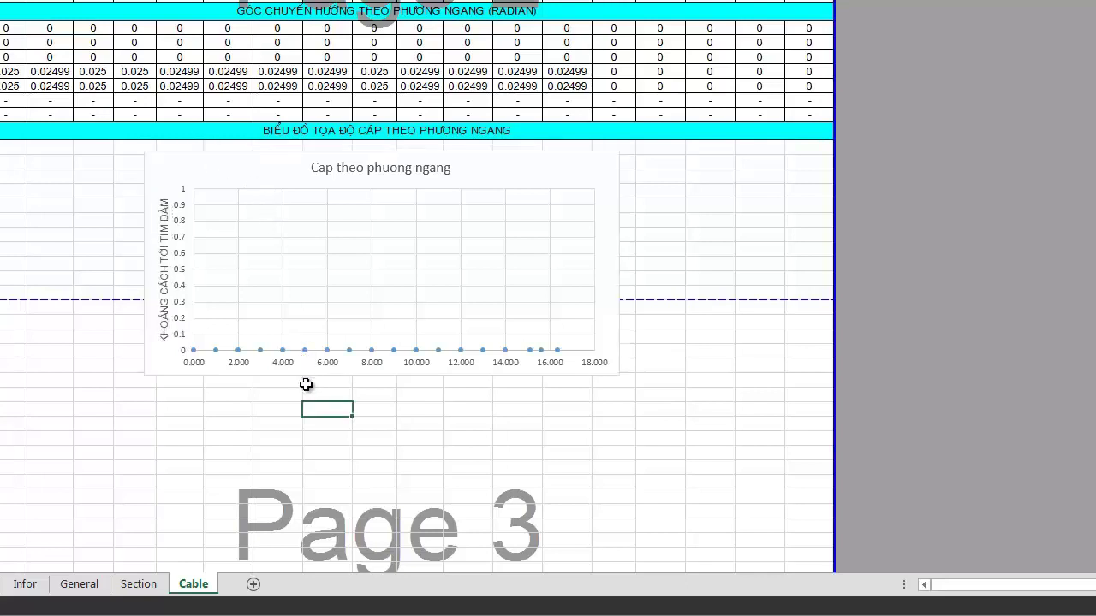
click(161, 235)
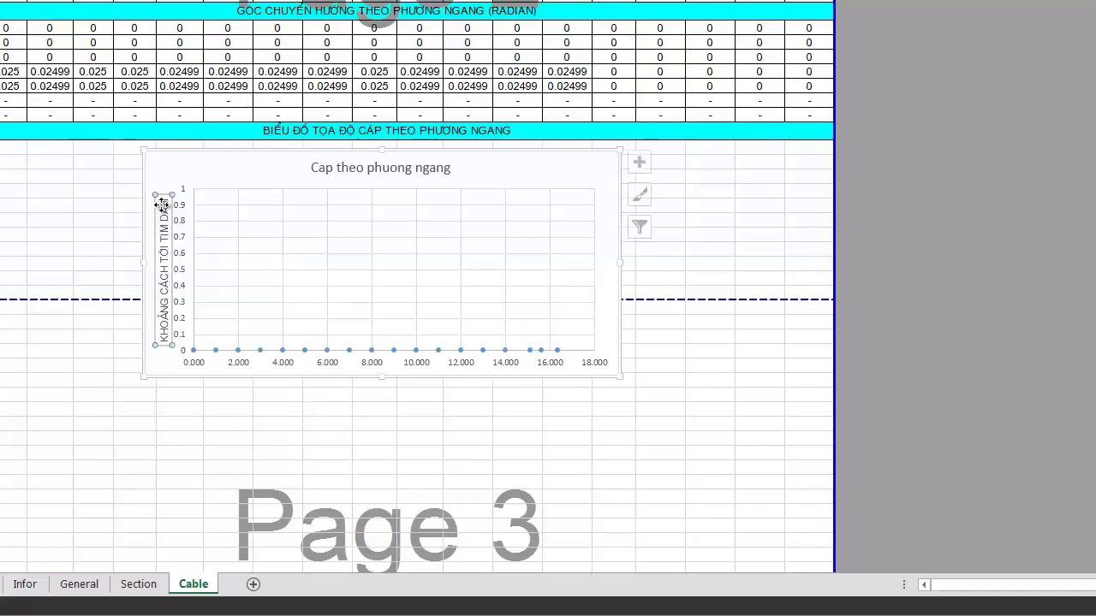
drag(164, 202, 163, 342)
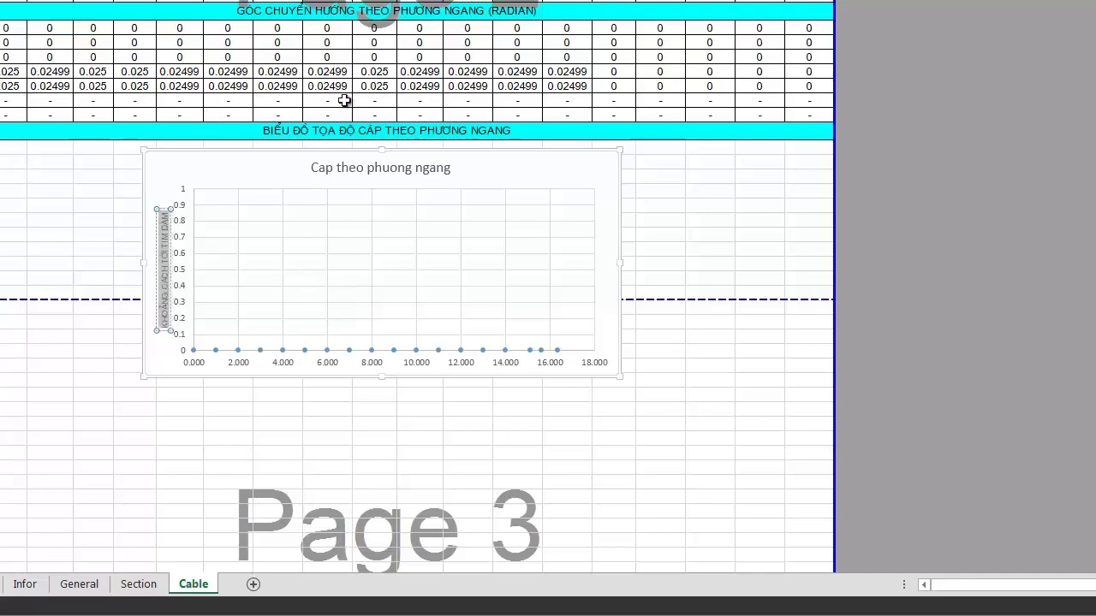
click(374, 438)
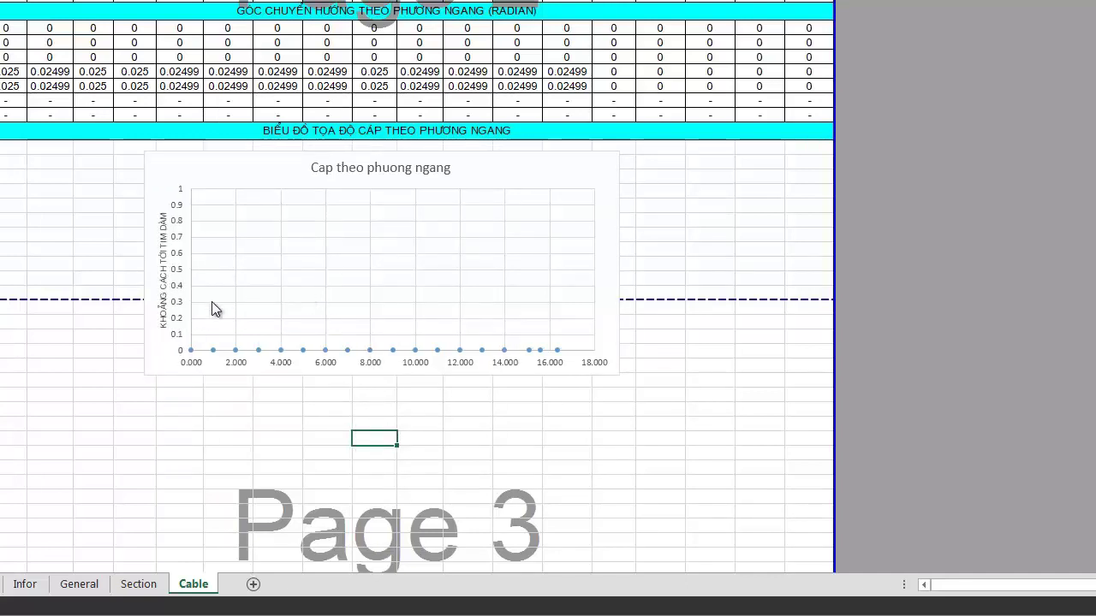
click(342, 367)
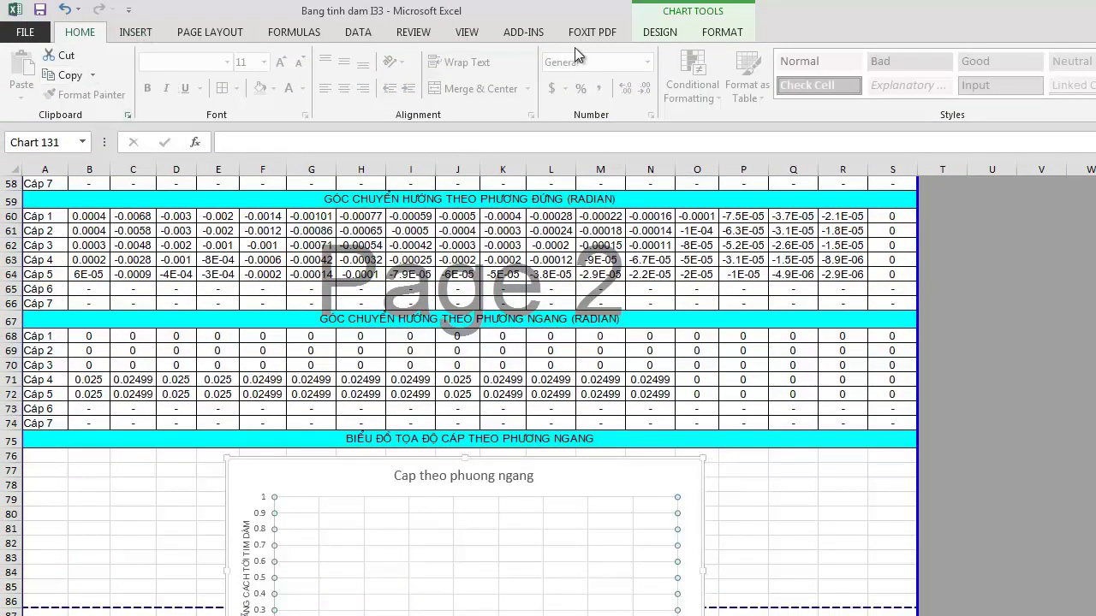
Add a primary horizontal axis title reading 'Khoảng cách tới giữa dầm'.
click(660, 32)
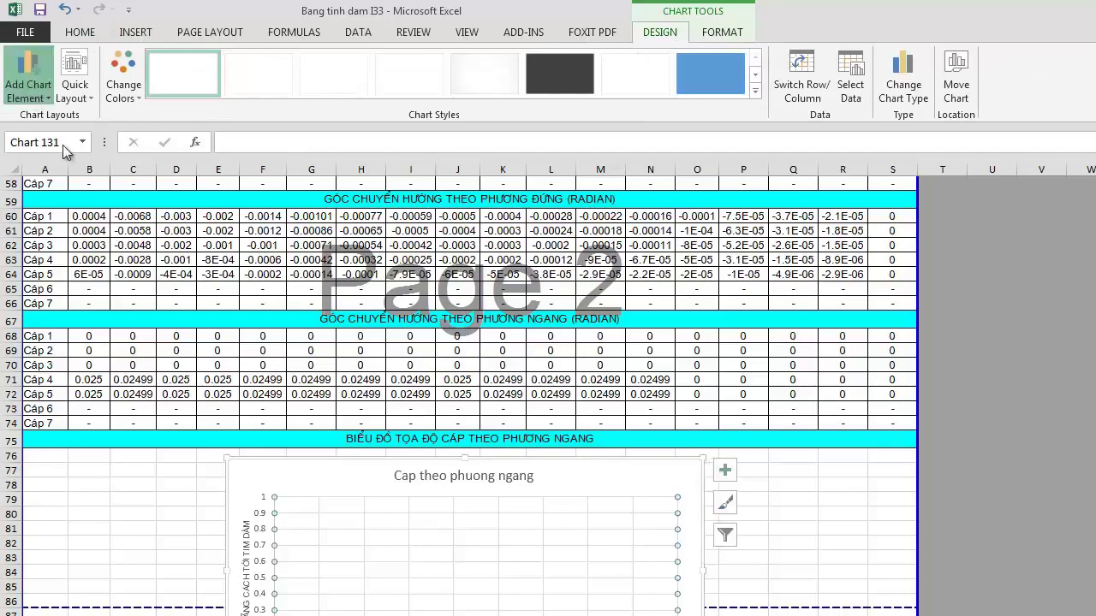
click(27, 90)
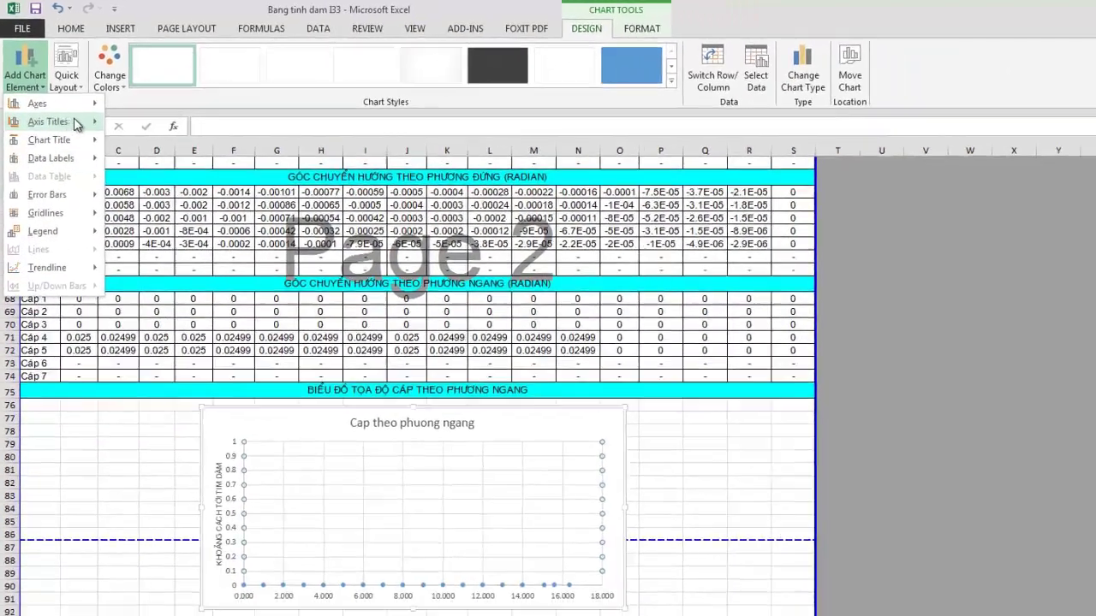
mouse_move(60, 139)
click(137, 99)
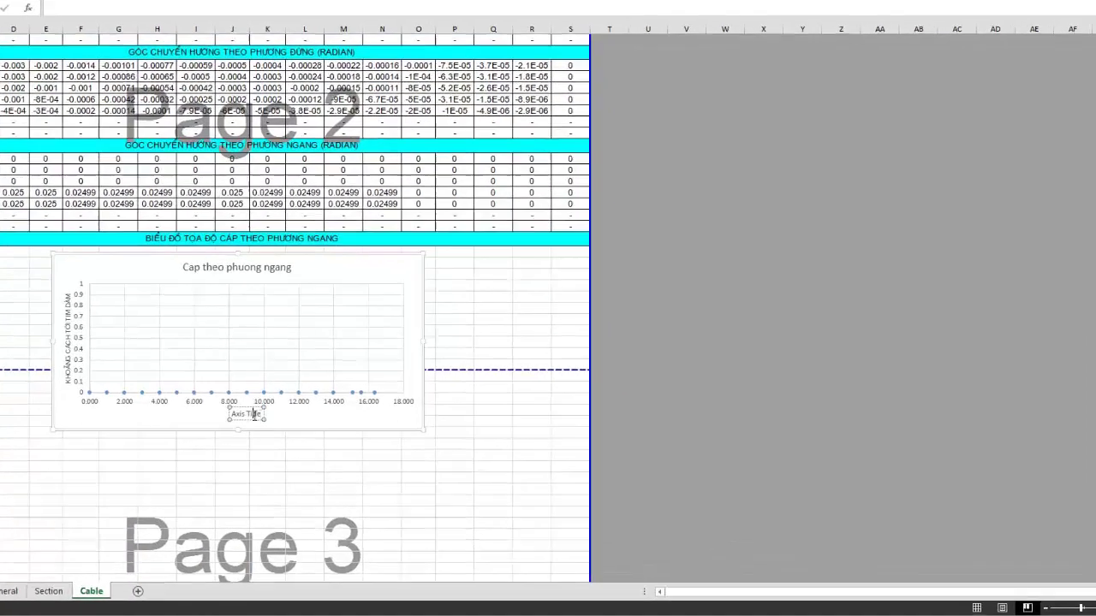
drag(330, 443, 302, 443)
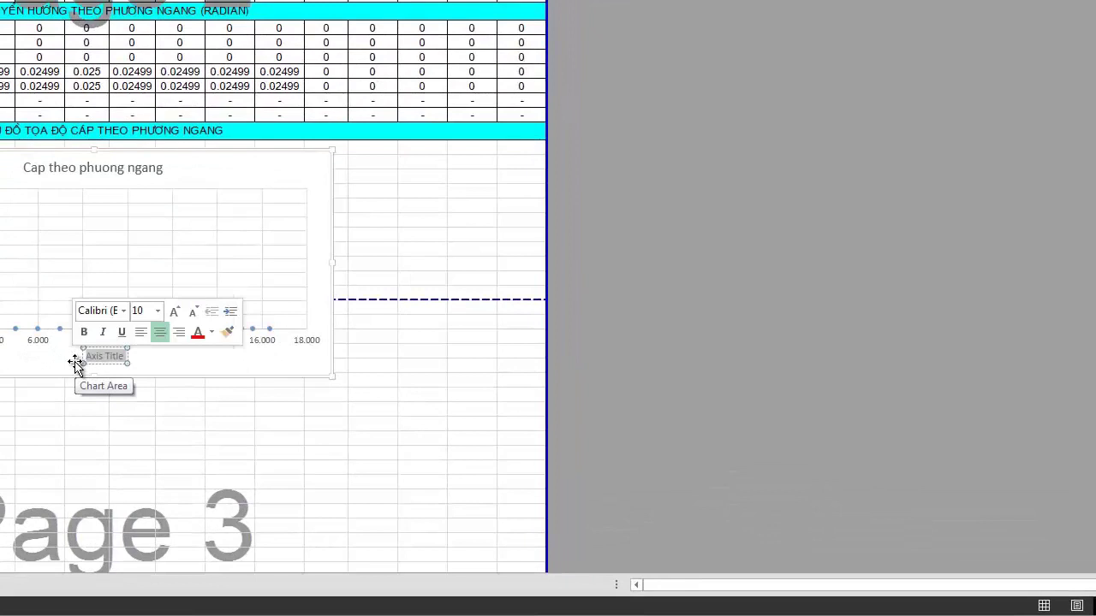
text(Khoảng)
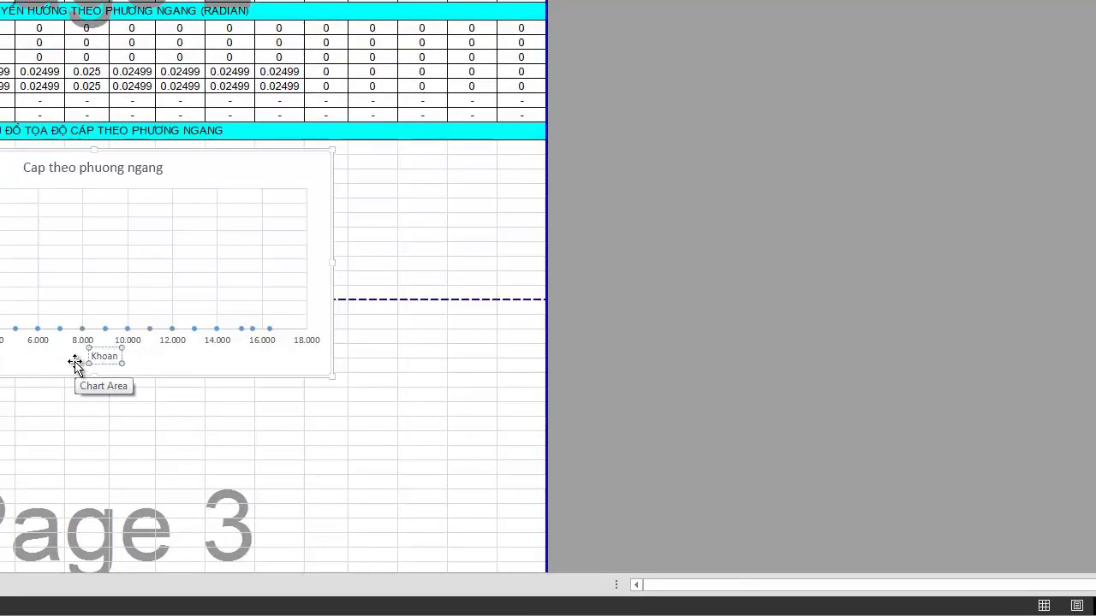
text( cách)
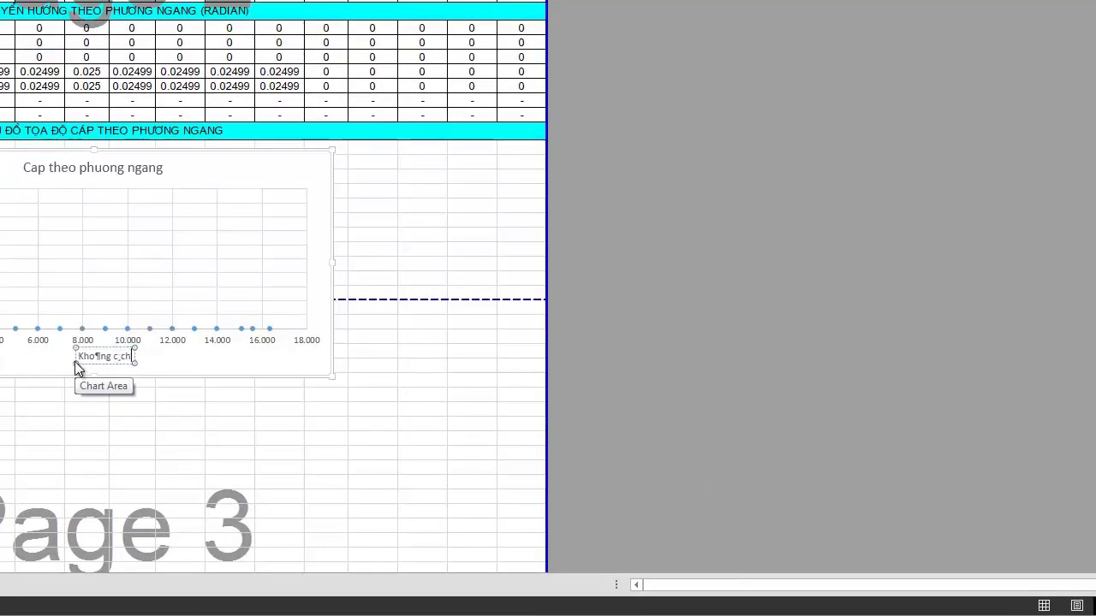
text( tới giữa)
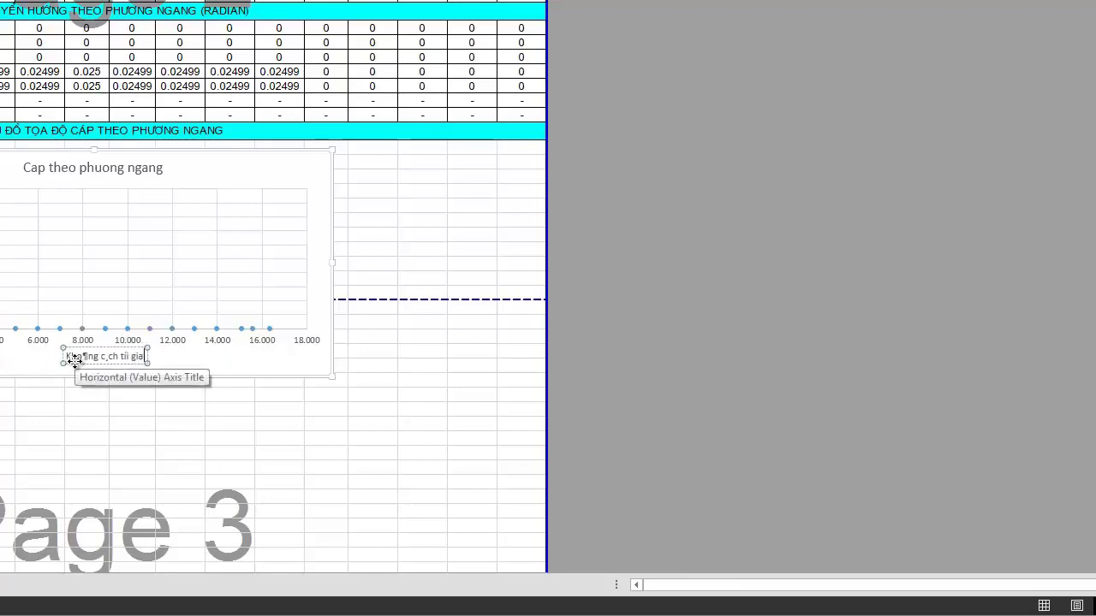
text( daầm)
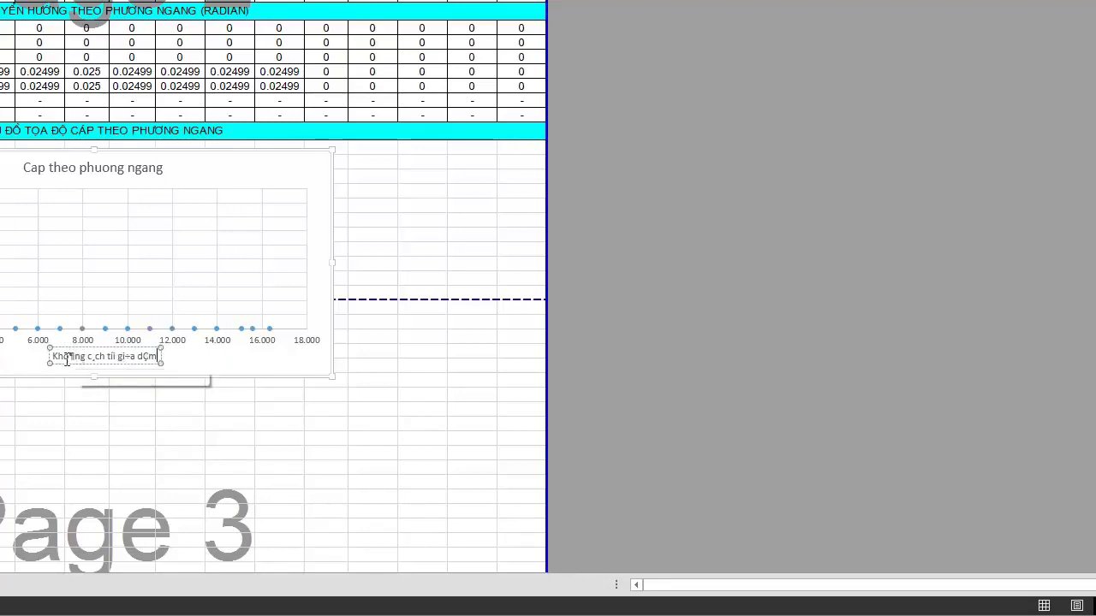
Set the horizontal axis title's font to .VnArialH.
drag(55, 356, 166, 356)
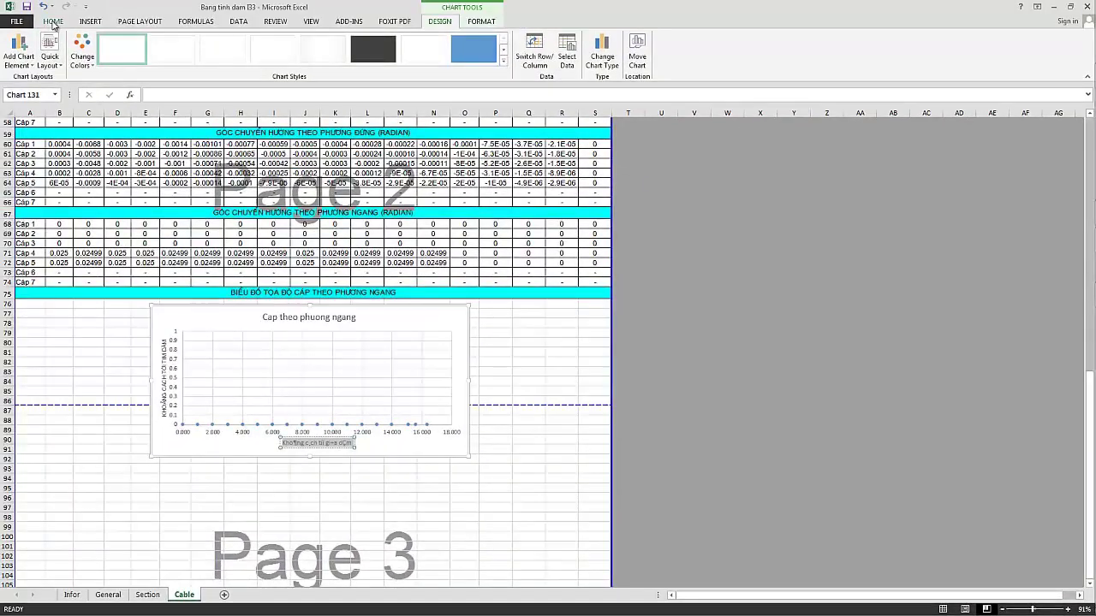
click(54, 23)
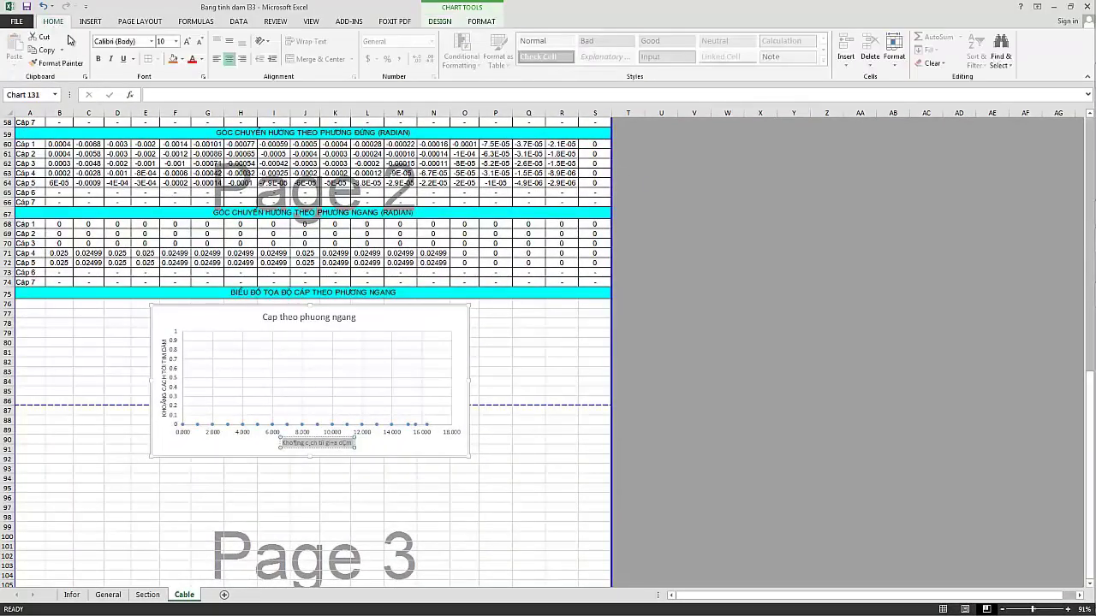
click(137, 41)
text(.VnArialH)
key(Return)
text(8)
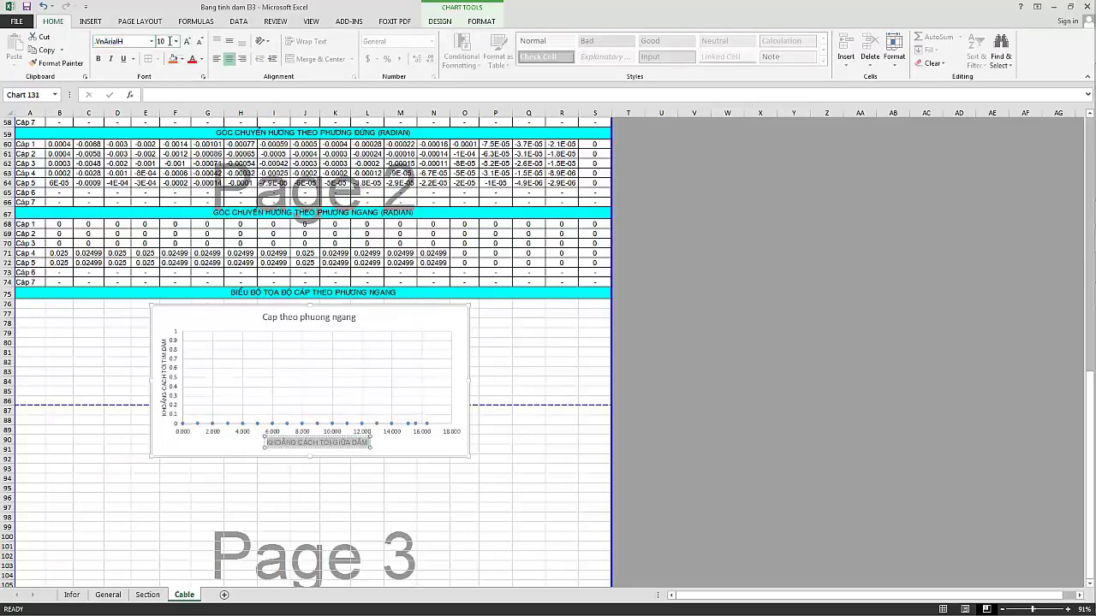
click(545, 462)
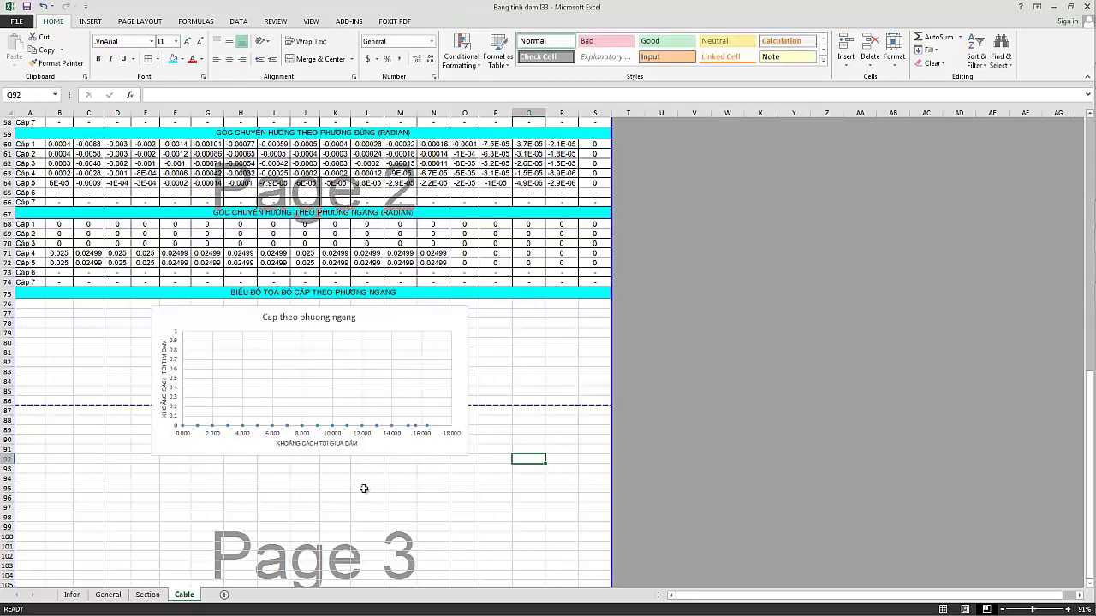
Change the chart title's font to a .Vn font and adjust its size.
click(354, 317)
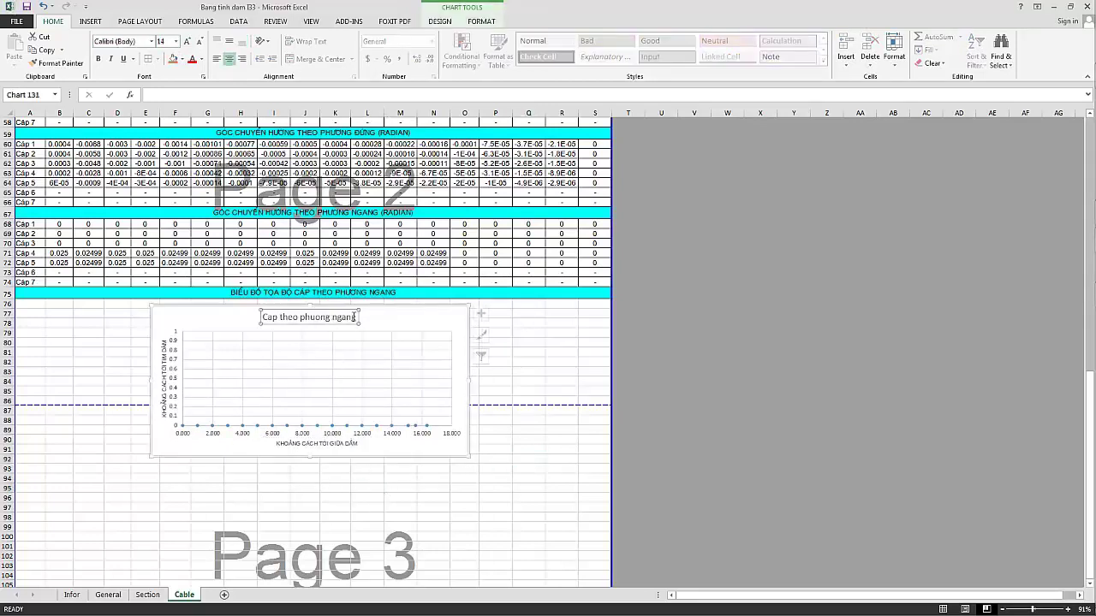
drag(355, 317, 266, 318)
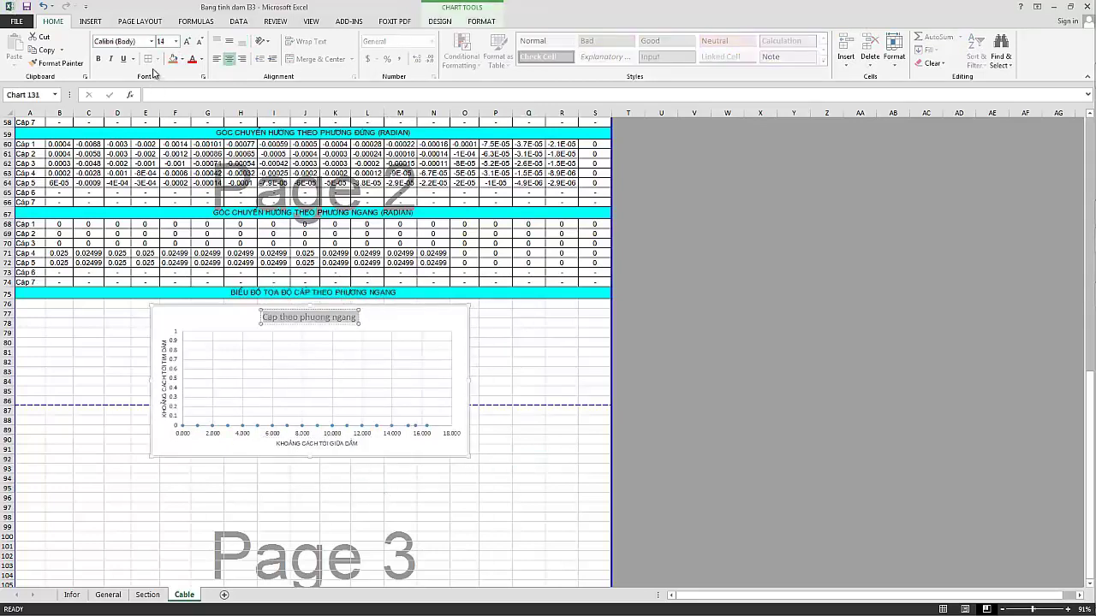
click(138, 40)
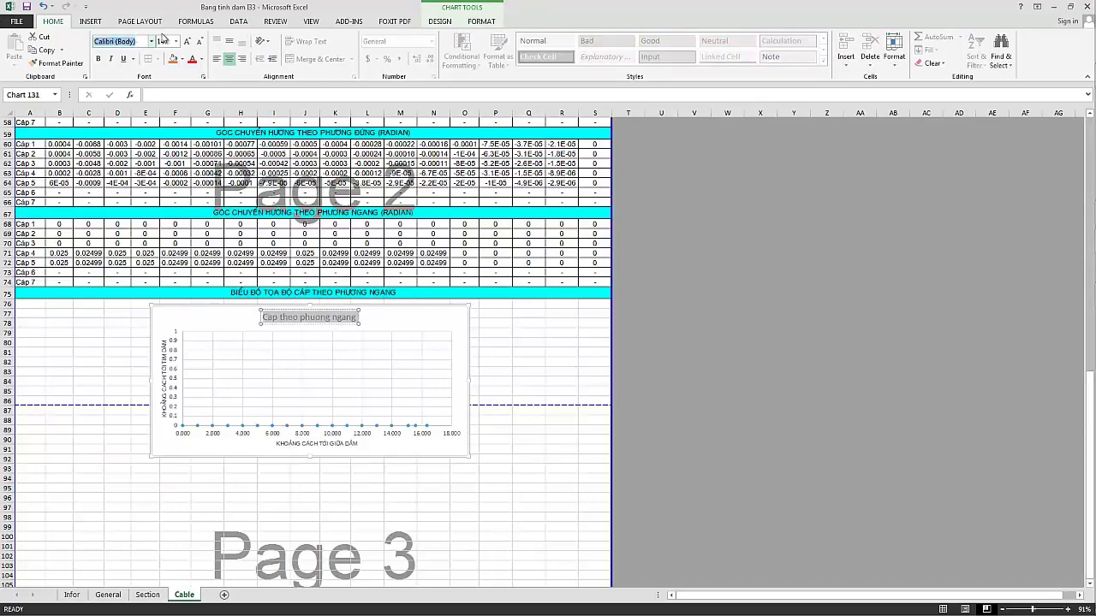
text(.v)
click(160, 42)
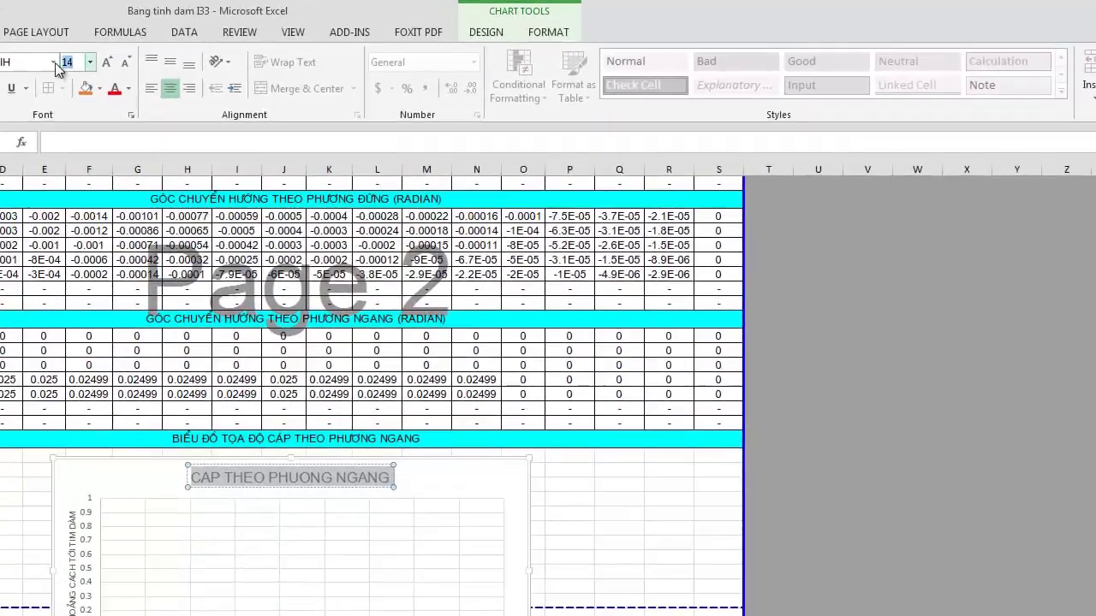
click(73, 65)
text(10)
Retype the chart title in capitals as CÁP THEO PHUONG NGANG.
click(321, 474)
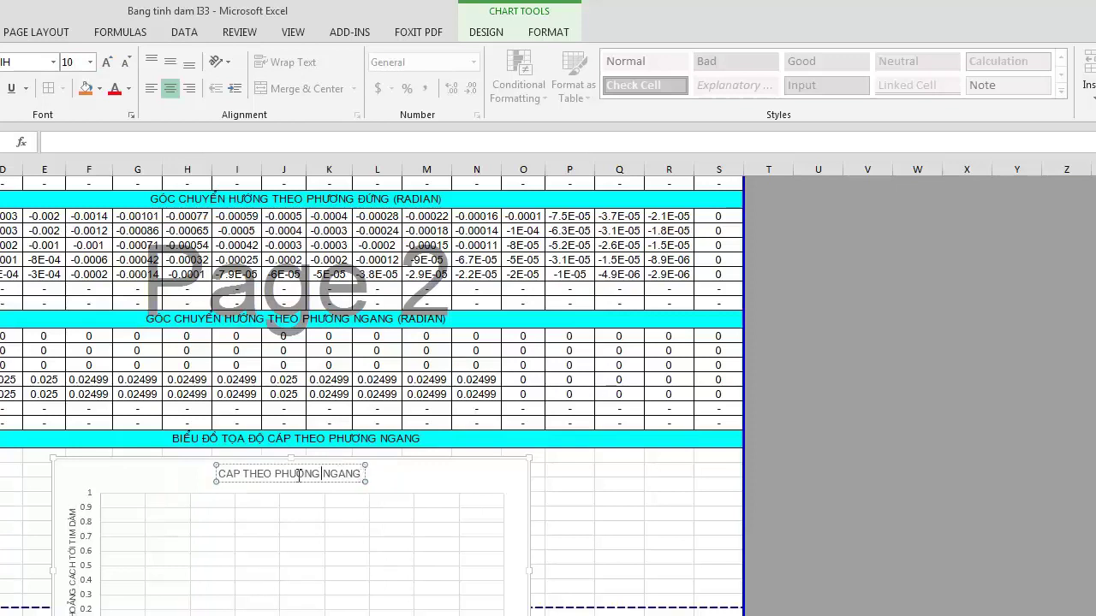
triple_click(299, 476)
text(C)
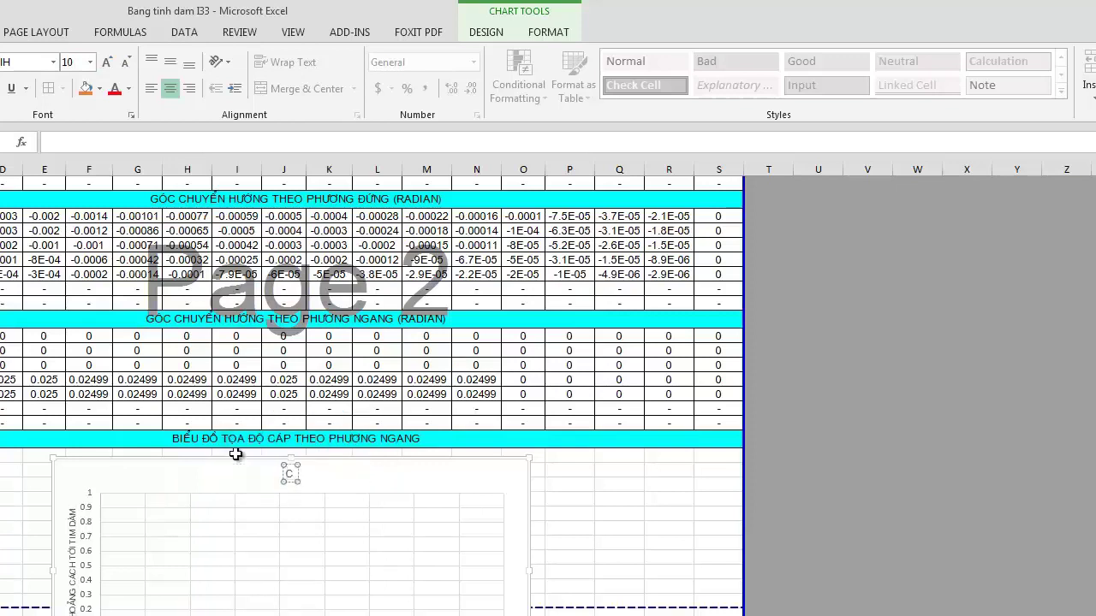
text(ÁP THEO P)
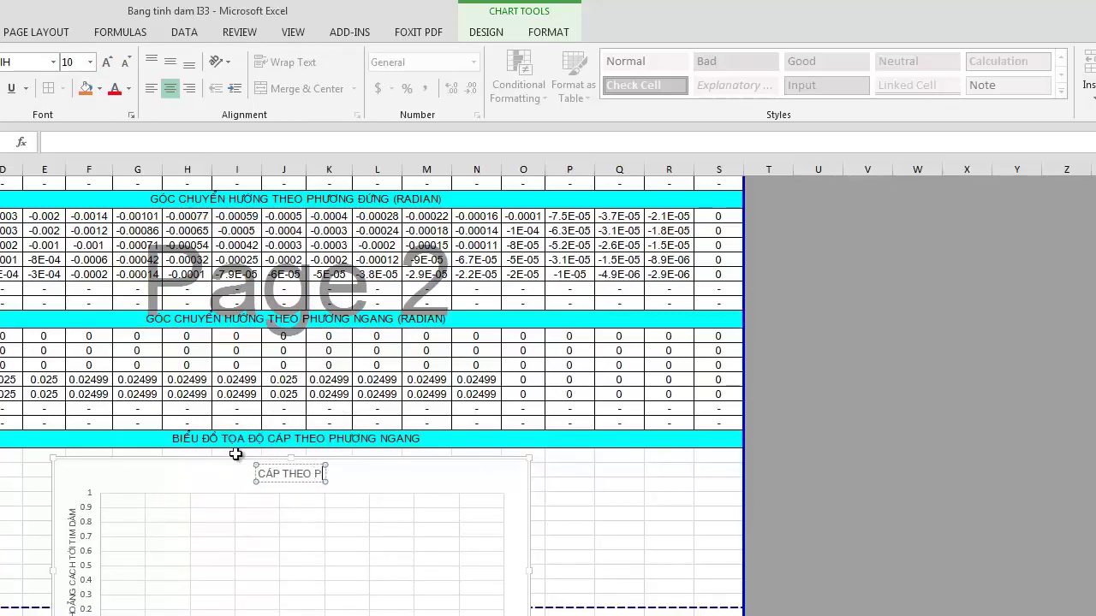
text(U)
key(BackSpace)
text(H)
text(UUWOWNG)
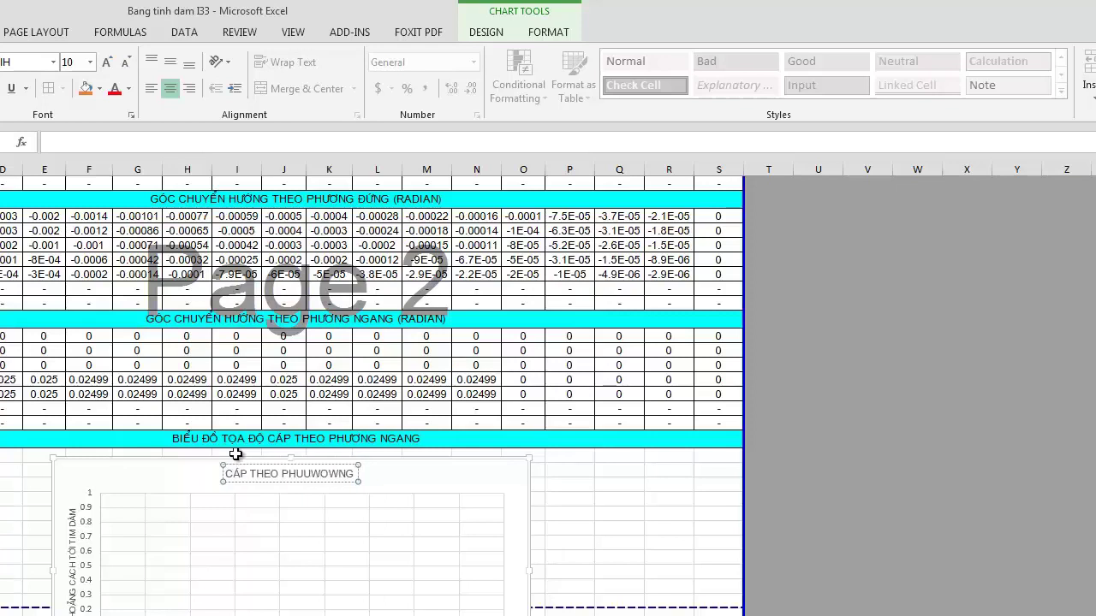
key(BackSpace)
key(BackSpace)
key(BackSpace)
key(BackSpace)
key(BackSpace)
key(BackSpace)
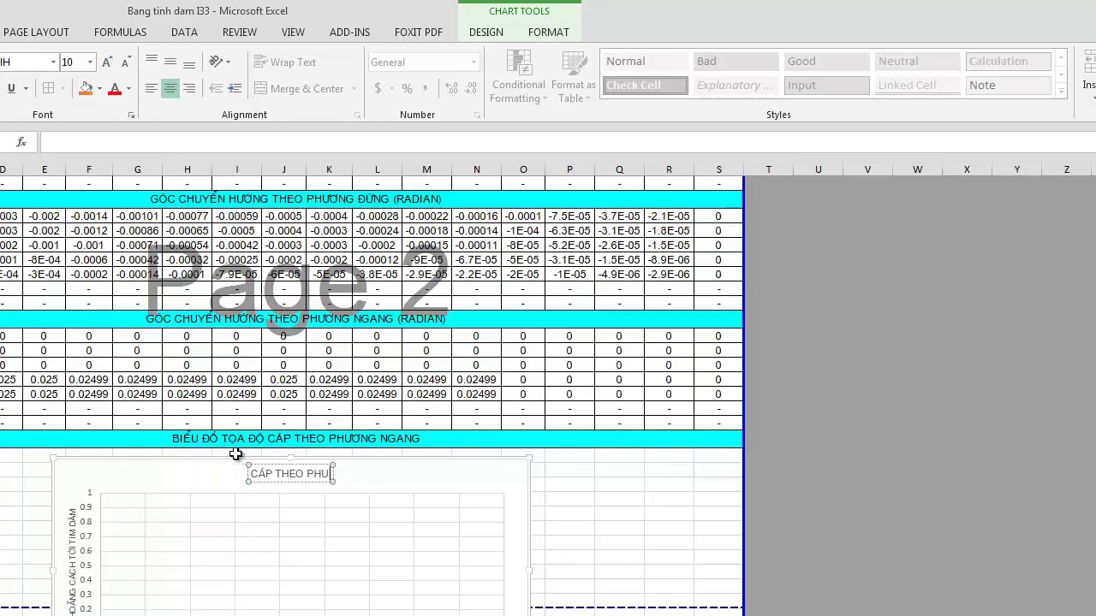
key(BackSpace)
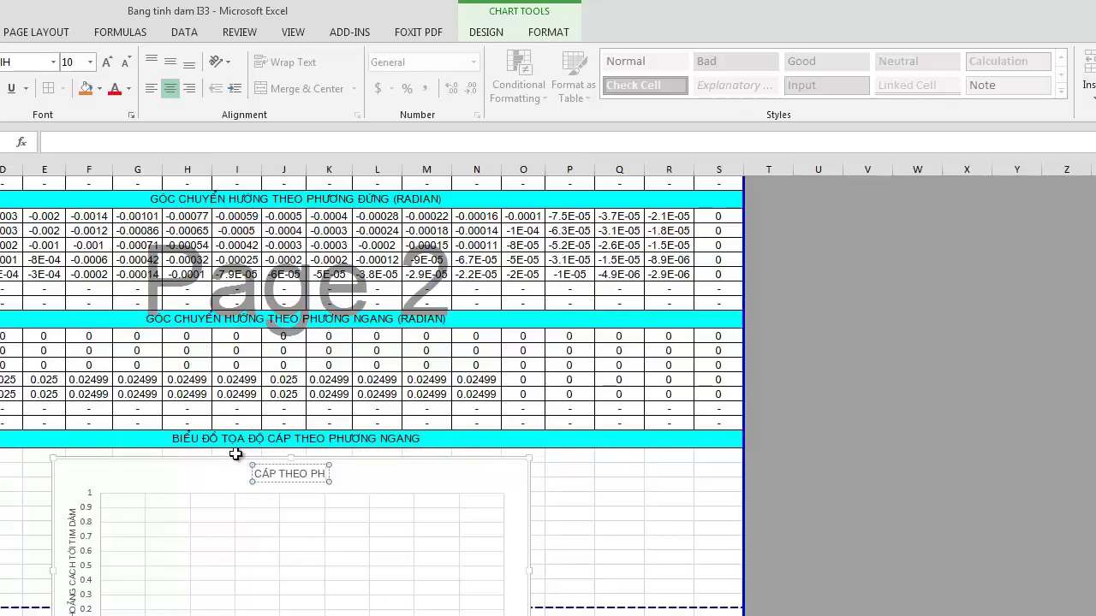
text(UUWOWNG NG)
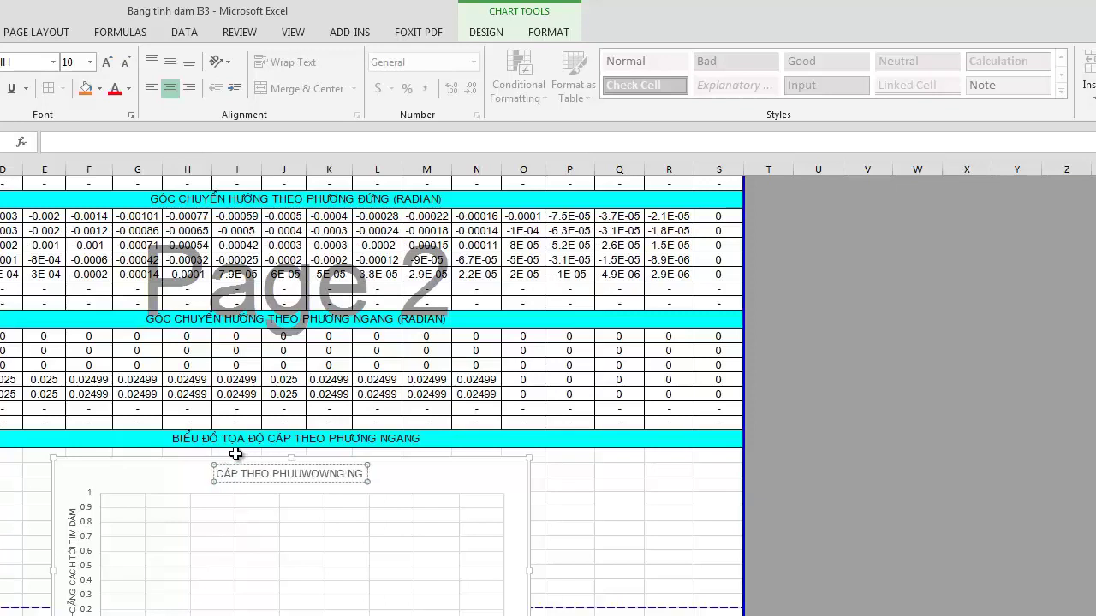
text(ANG)
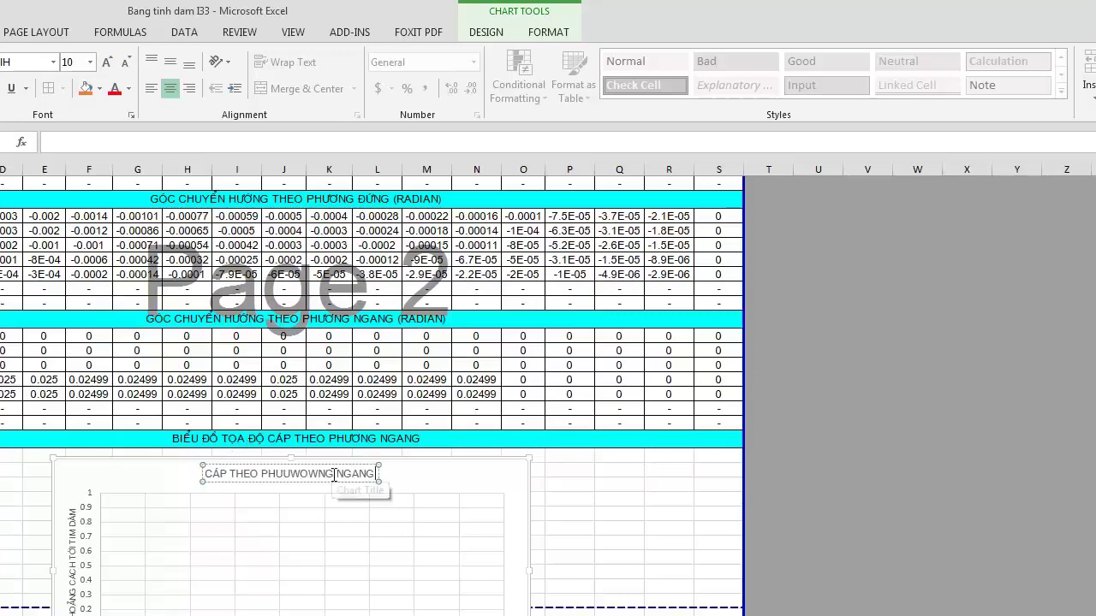
Delete the misspelled letters in PHUONG and retype them.
drag(334, 475, 272, 476)
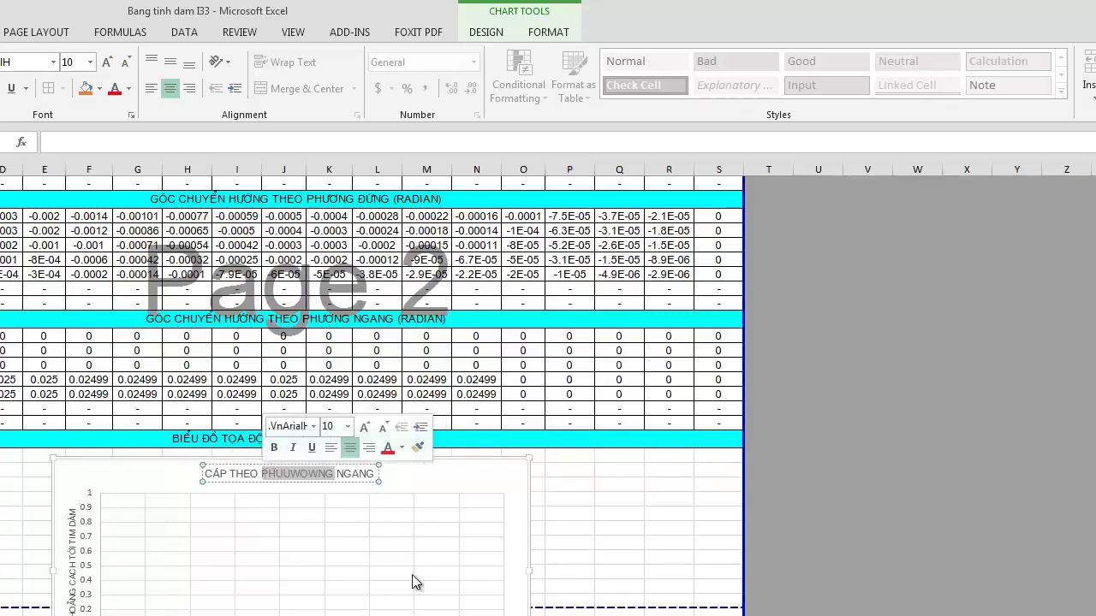
key(Delete)
text(ONG)
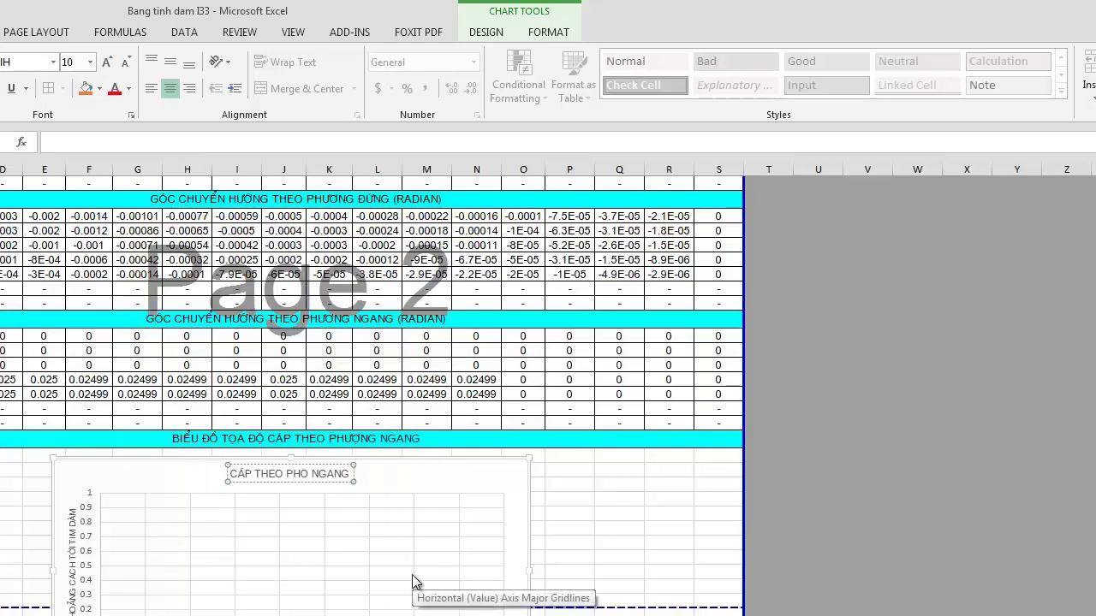
key(BackSpace)
key(BackSpace)
key(BackSpace)
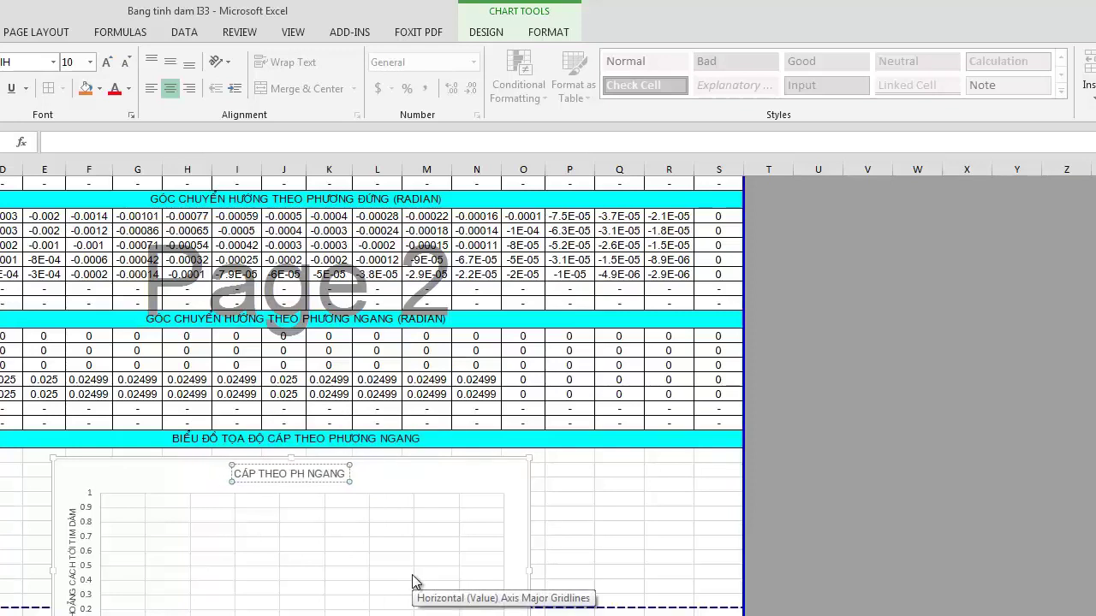
text(UUWOWNG)
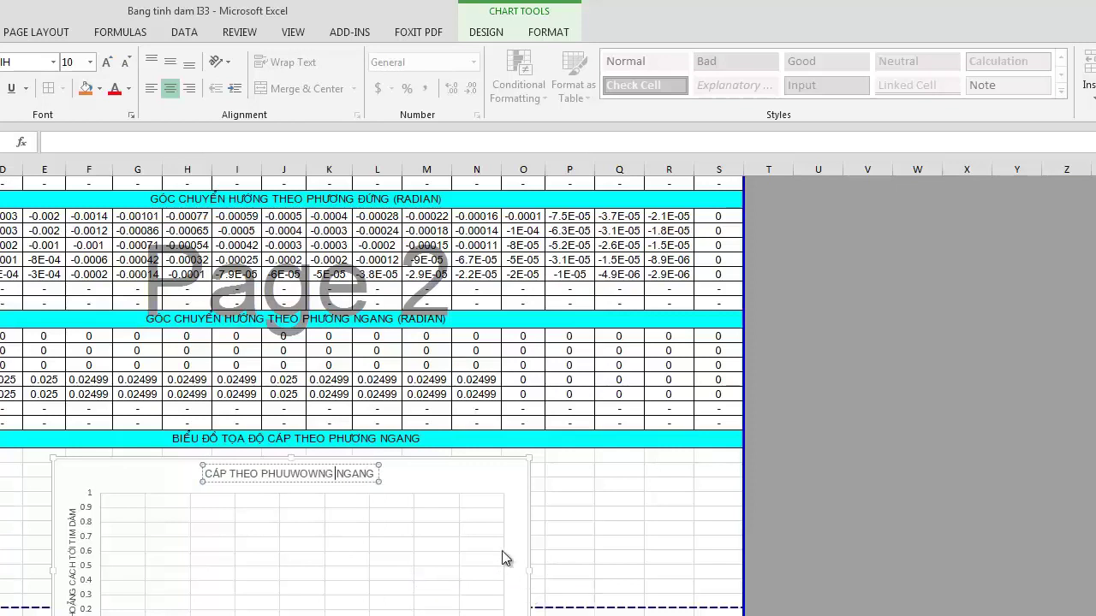
key(BackSpace)
key(BackSpace)
key(BackSpace)
key(BackSpace)
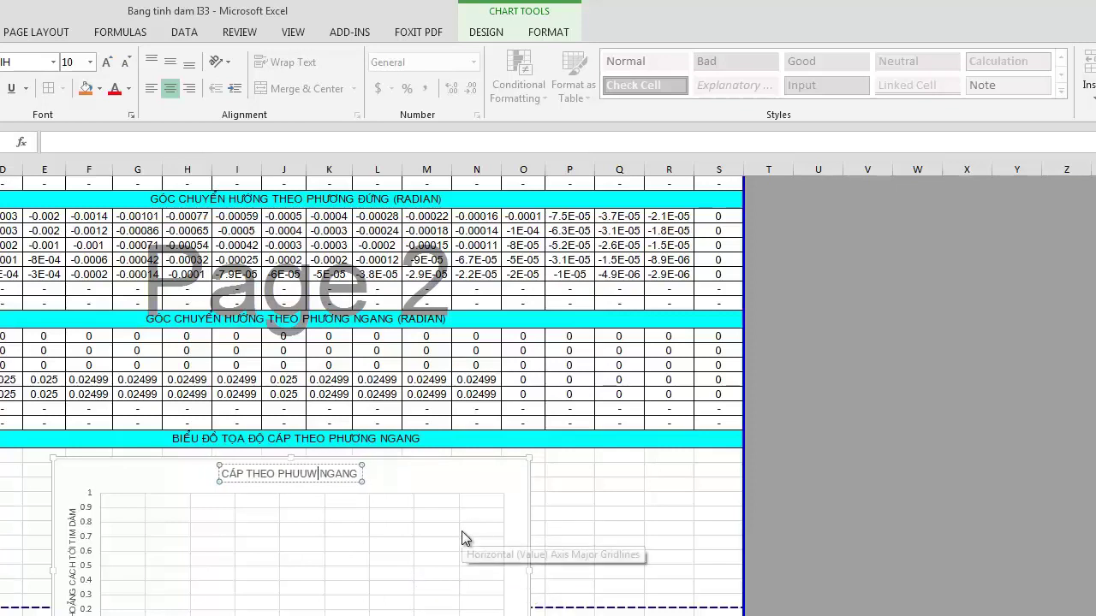
key(BackSpace)
key(BackSpace)
key(BackSpace)
key(BackSpace)
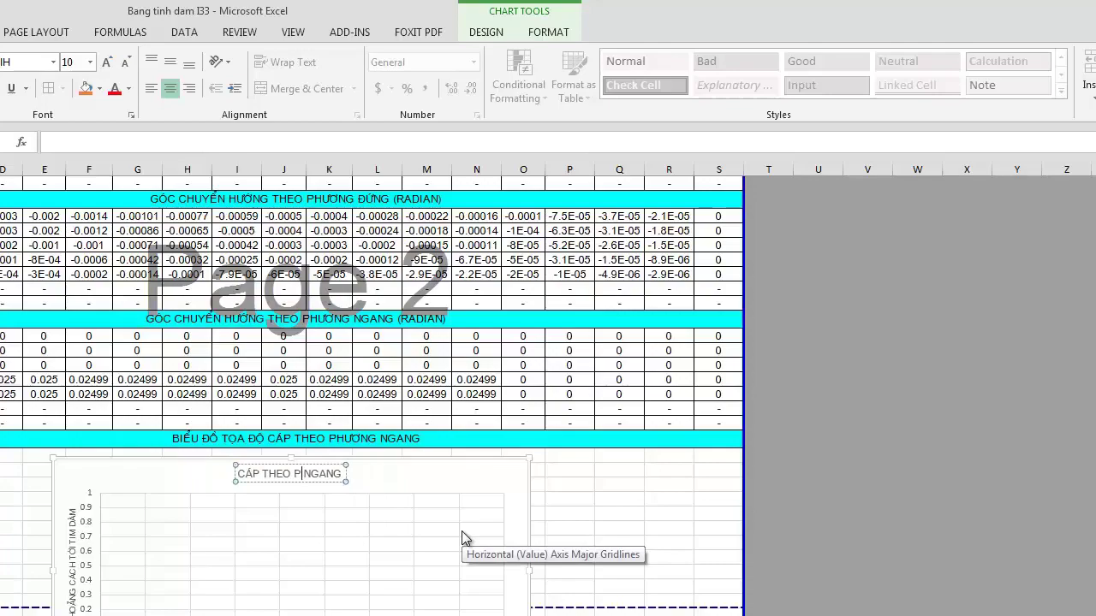
text(H)
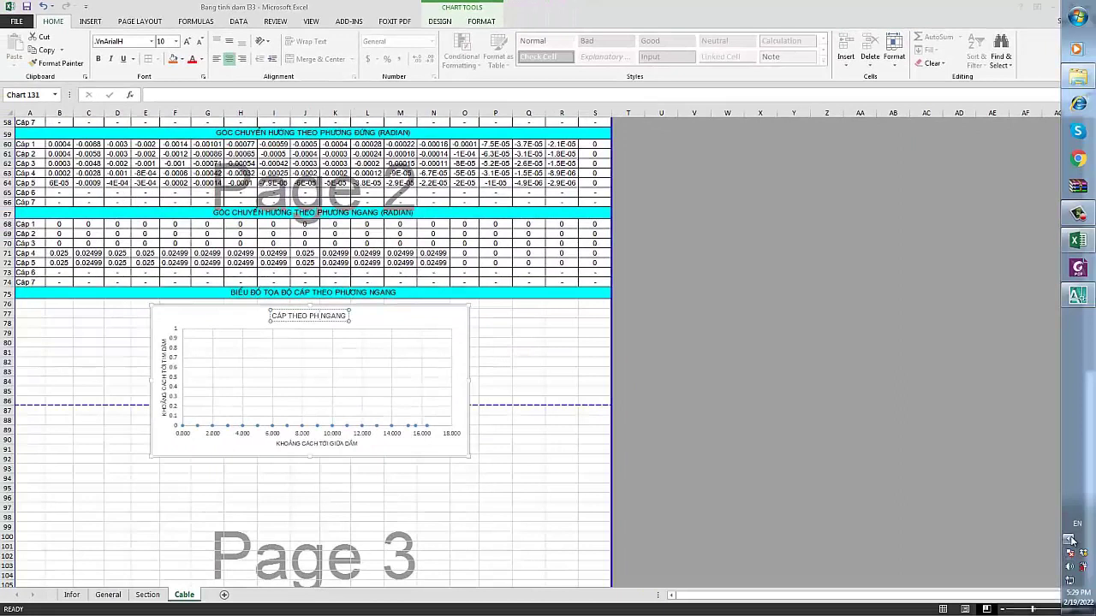
Turn off Vietnamese input and type UONG so the title reads PHUONG NGANG.
click(1070, 540)
right_click(1036, 520)
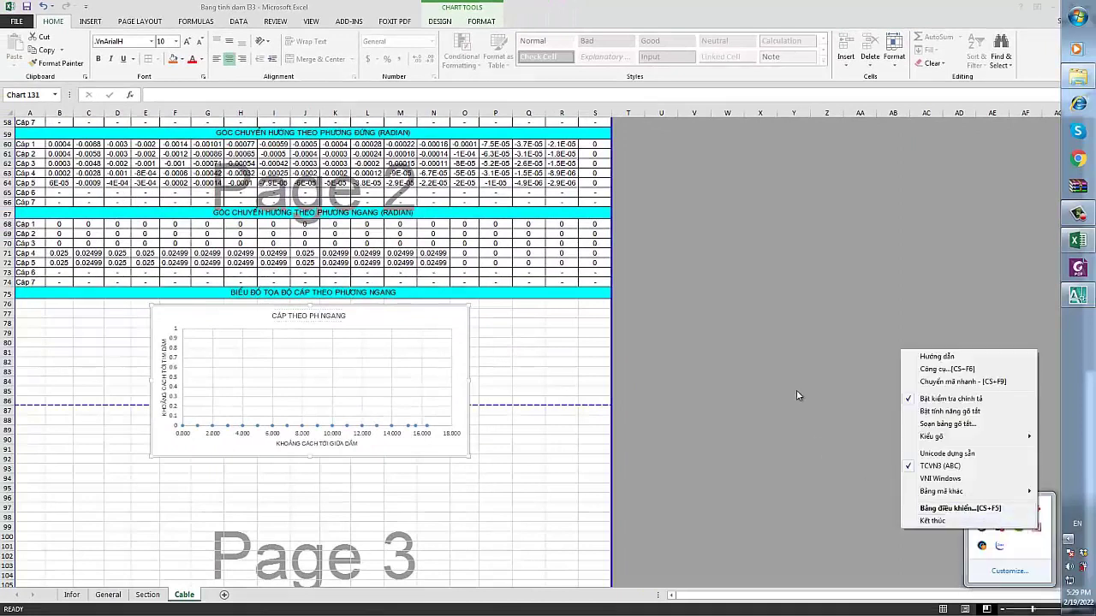
click(324, 322)
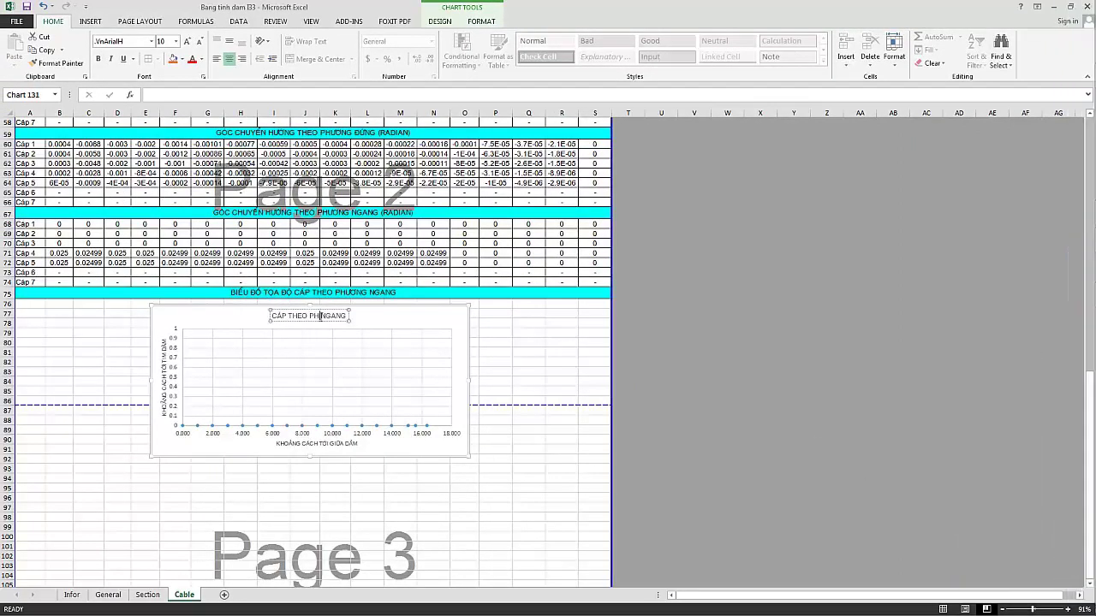
text(UONG)
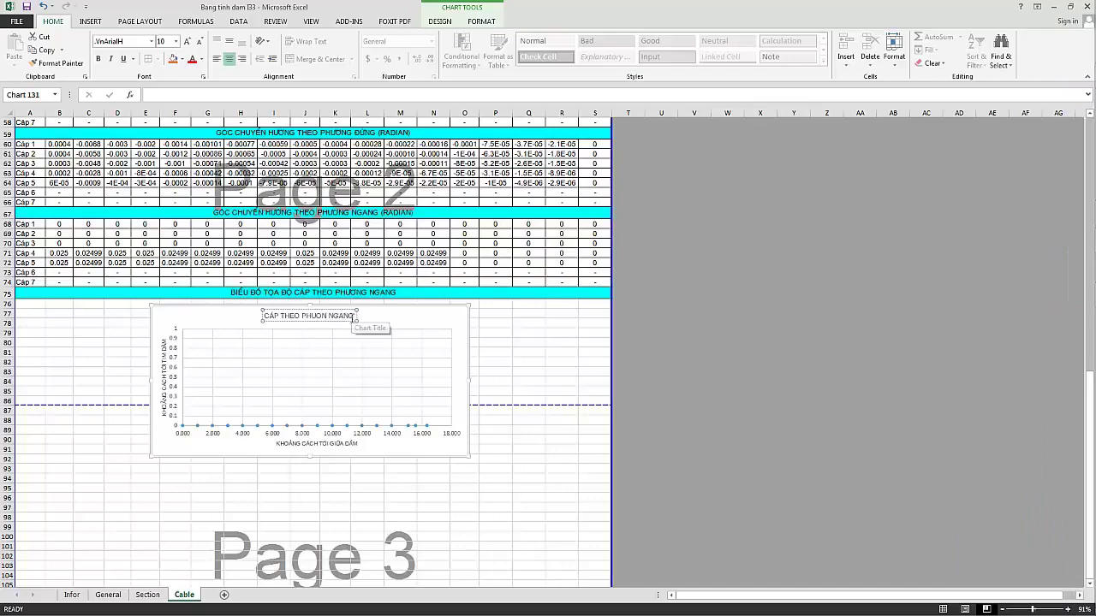
click(505, 345)
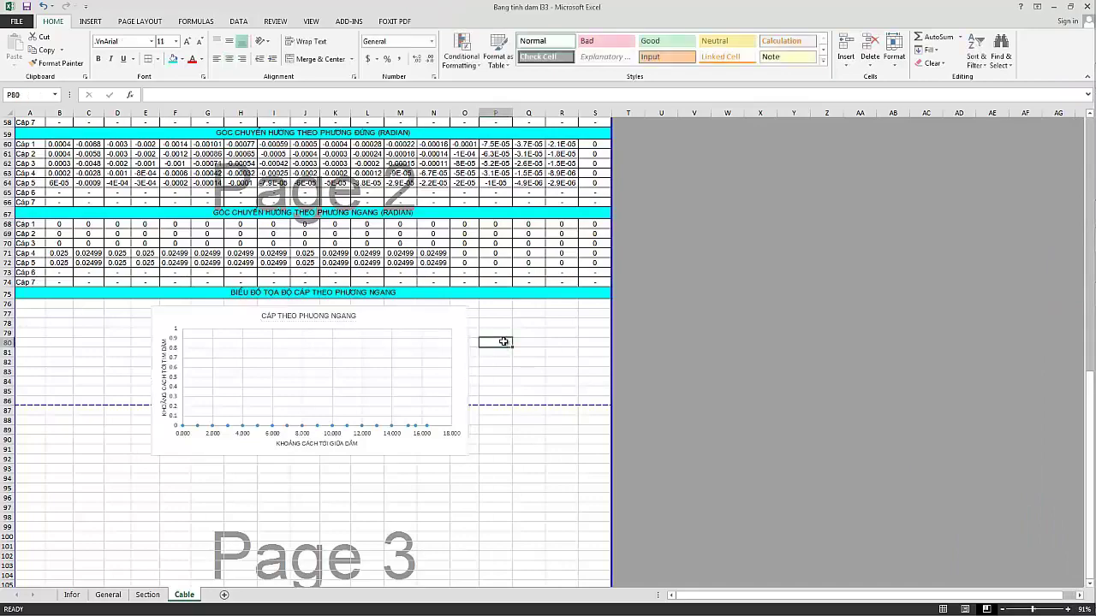
scroll(421, 313, down, 1)
scroll(472, 316, down, 1)
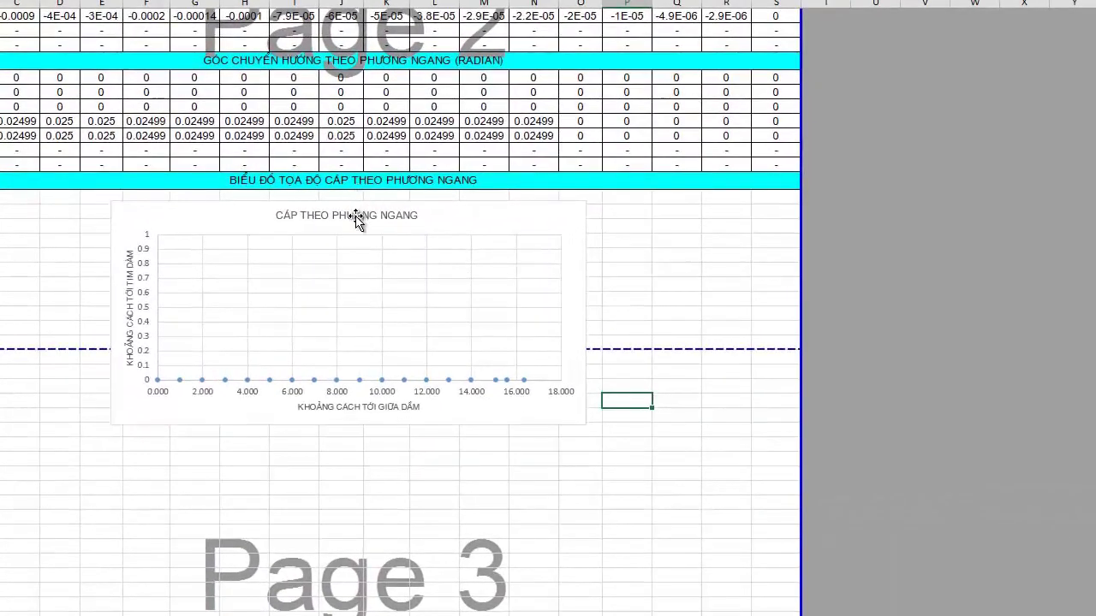
click(357, 215)
click(682, 452)
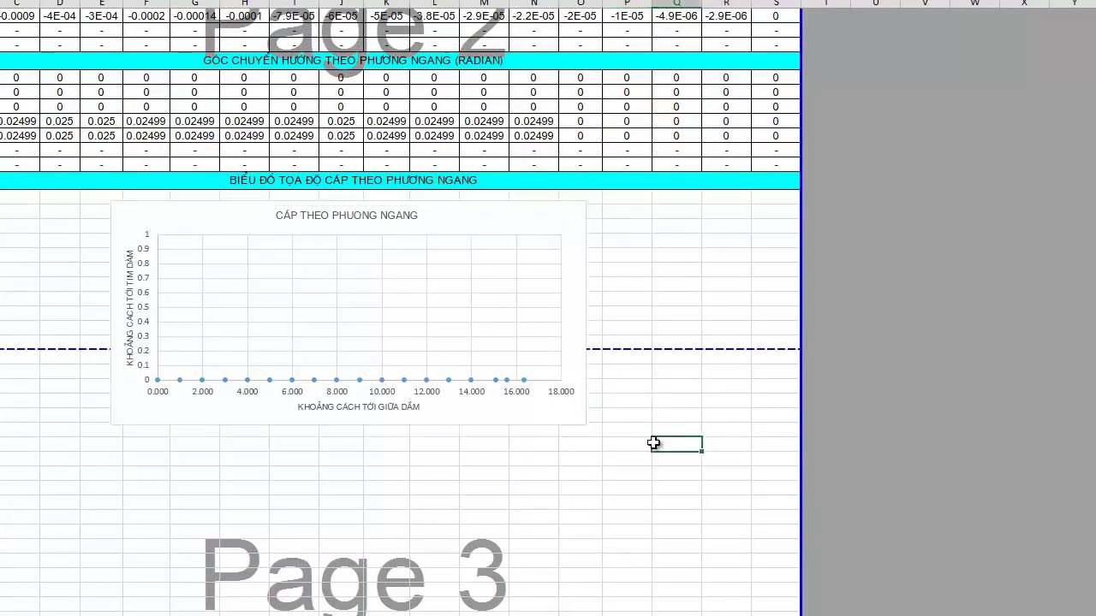
click(323, 406)
click(312, 381)
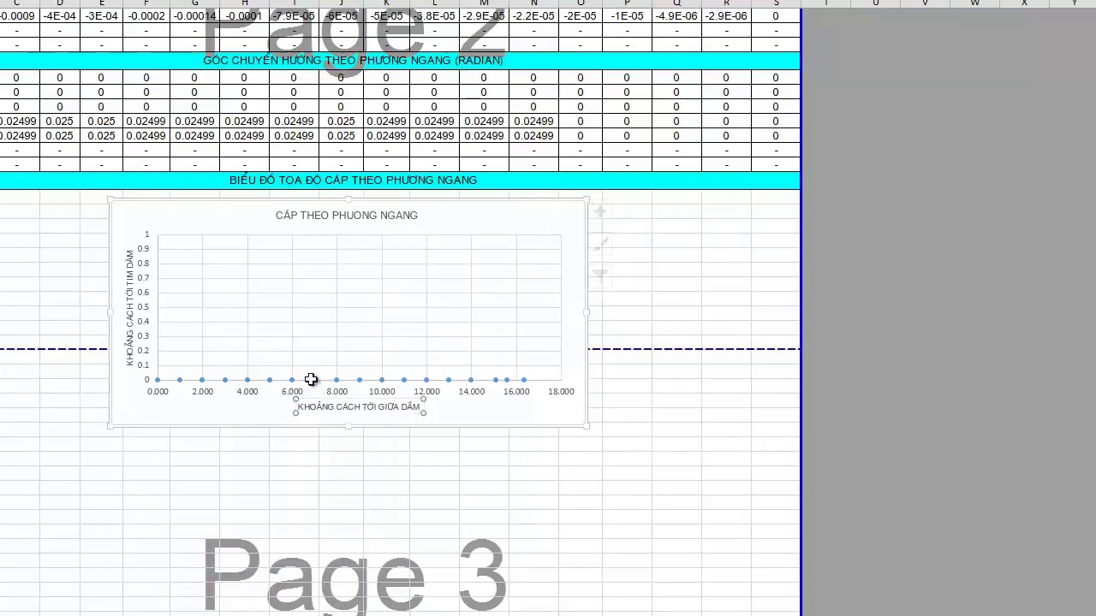
click(580, 478)
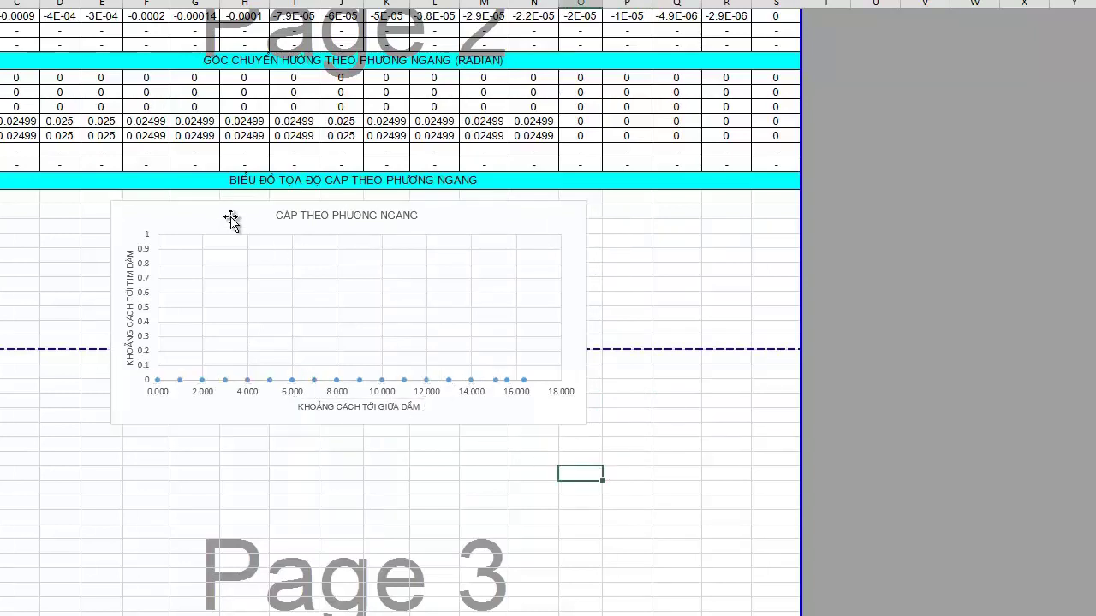
click(281, 276)
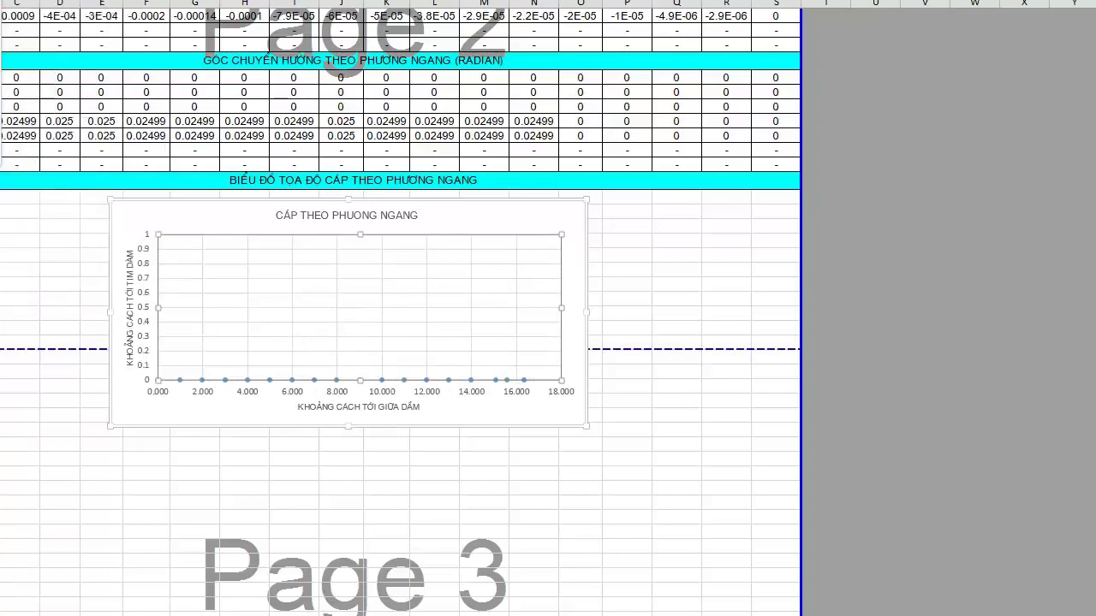
Dismiss the data label preview and open the chart's Select Data Source dialog, moved aside.
mouse_move(0, 26)
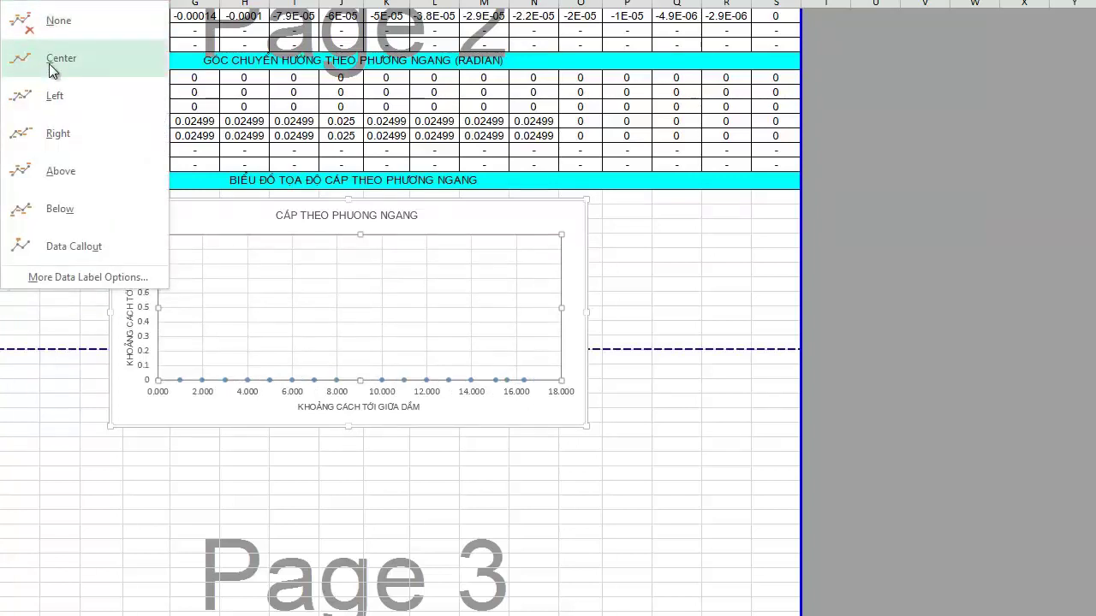
click(68, 206)
key(Escape)
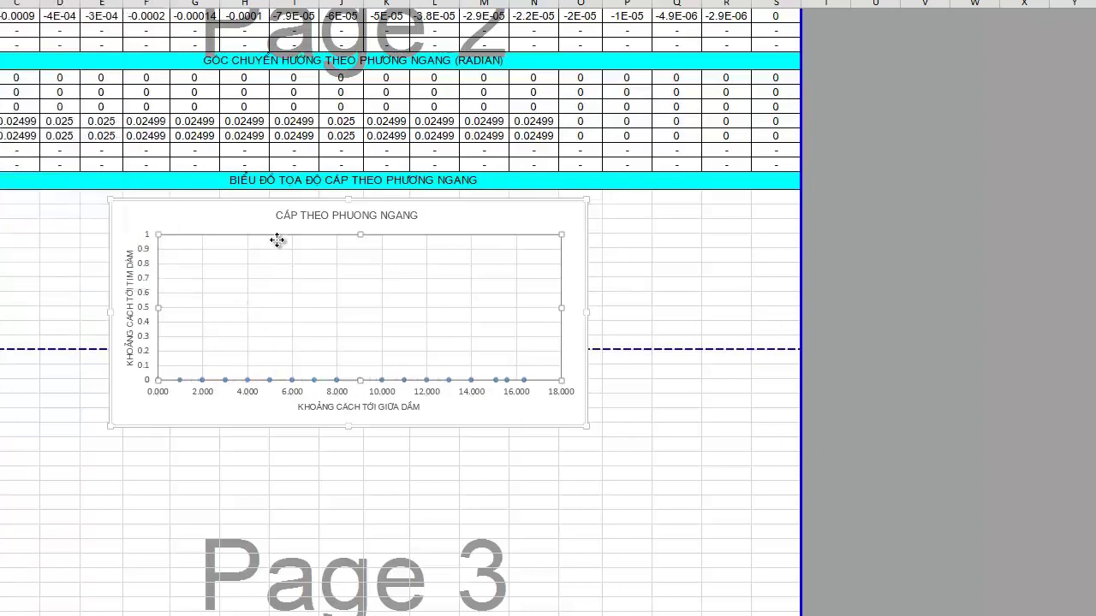
right_click(238, 244)
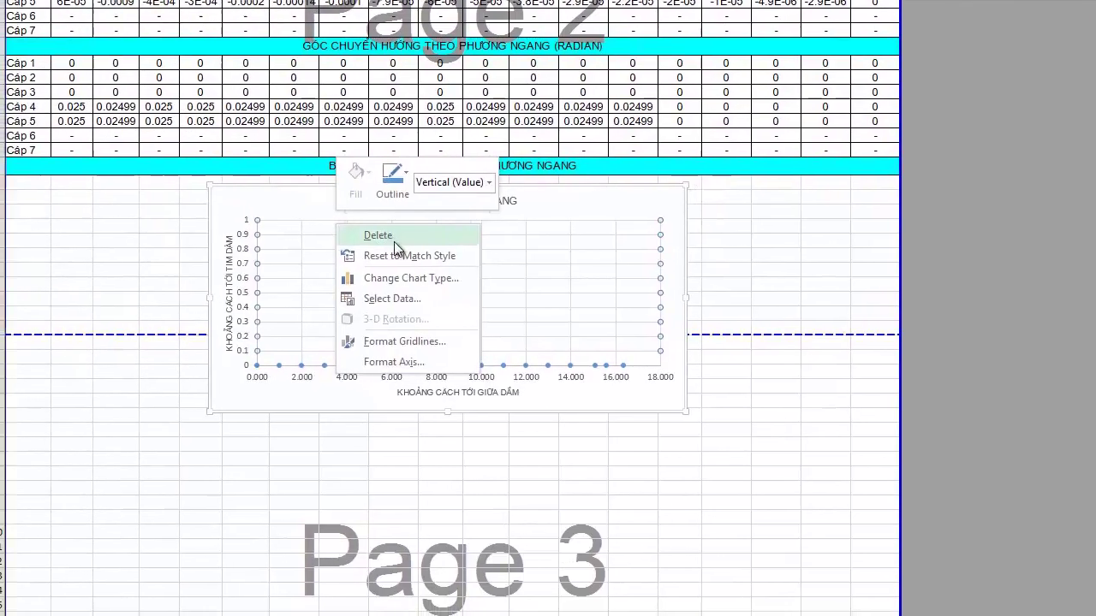
click(408, 297)
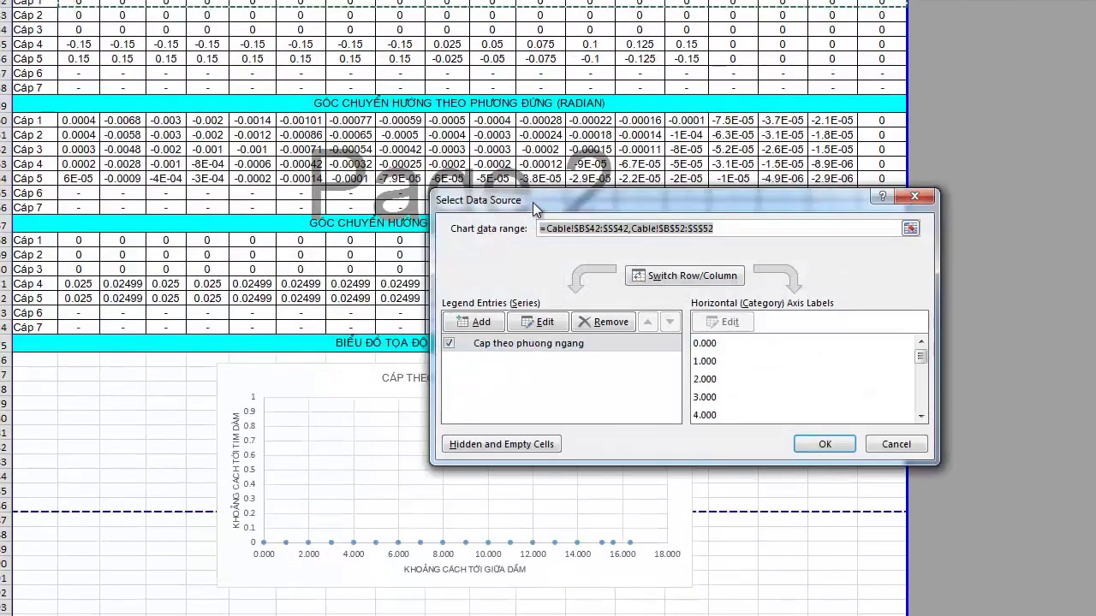
drag(532, 202, 661, 135)
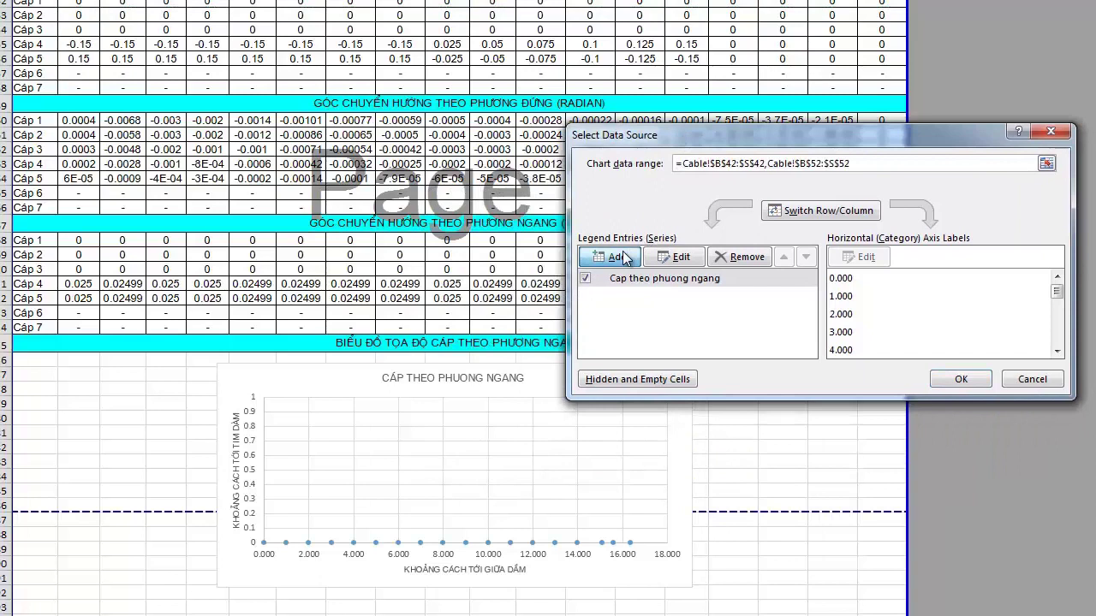
Add a new series named Cap 2 with X values from Cable!B42:S42.
click(626, 263)
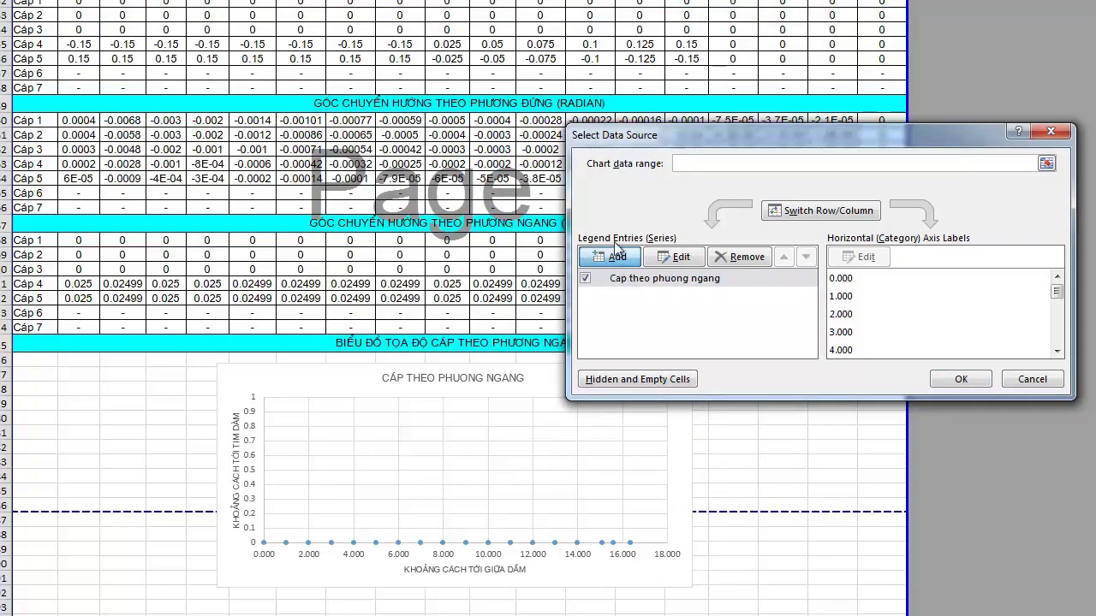
click(614, 249)
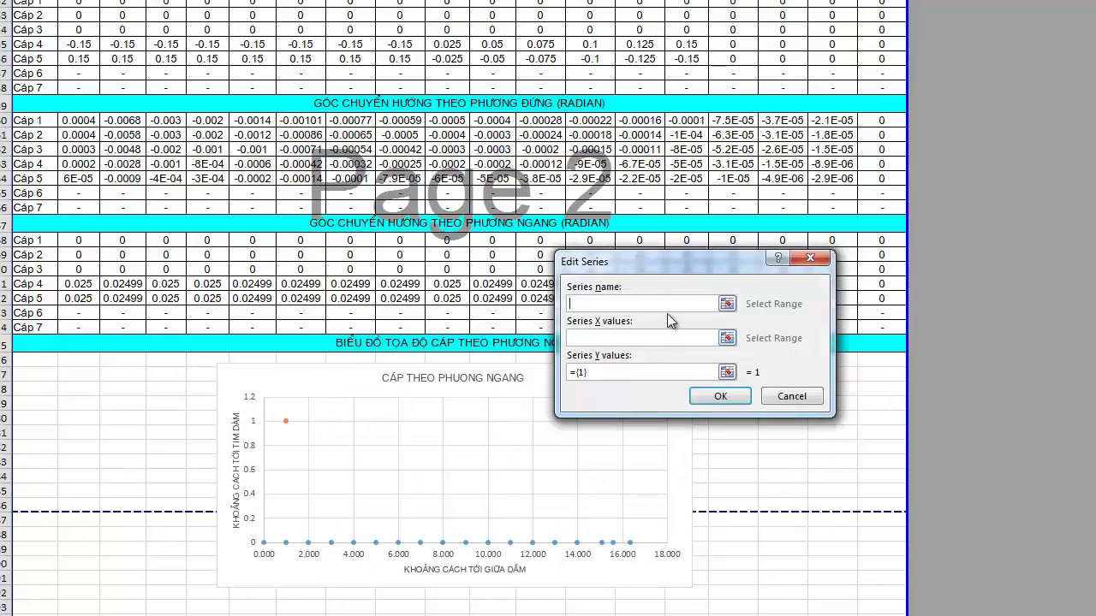
text(Ca)
text(p)
text( 2)
click(634, 337)
scroll(78, 134, up, 4)
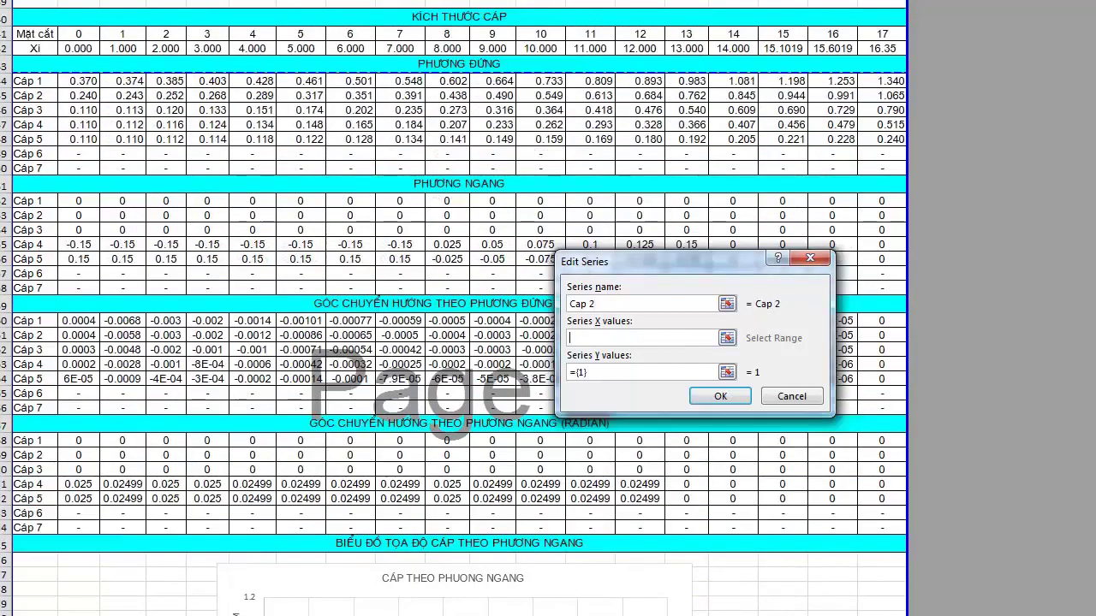
scroll(78, 134, up, 3)
drag(78, 135, 849, 169)
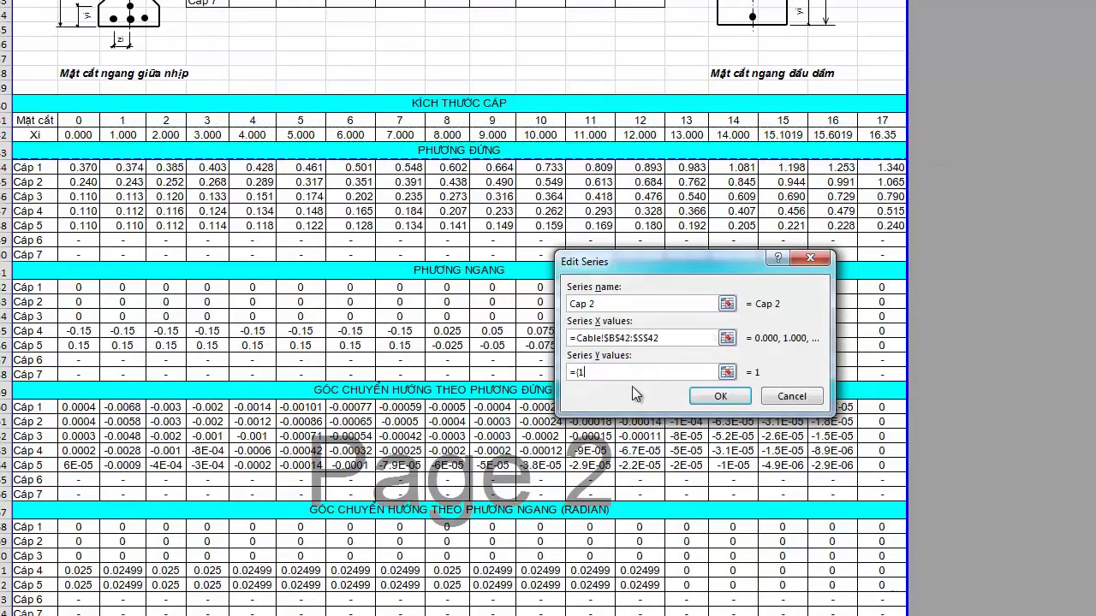
Set Cap 2's Y values to the Cáp 2 row B53:S53 and confirm.
key(BackSpace)
key(BackSpace)
key(BackSpace)
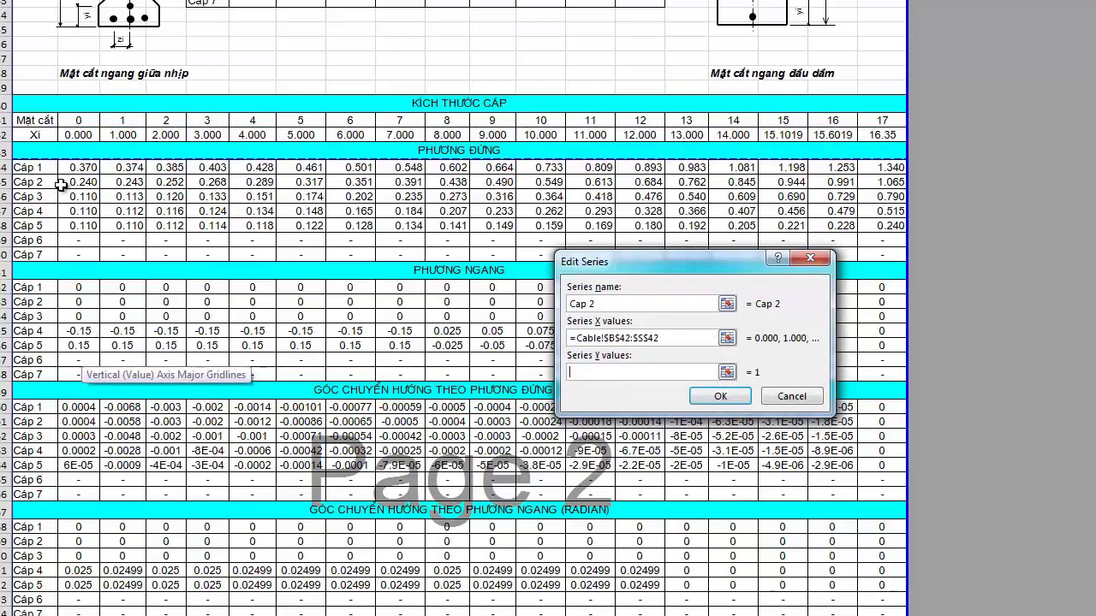
drag(79, 181, 445, 186)
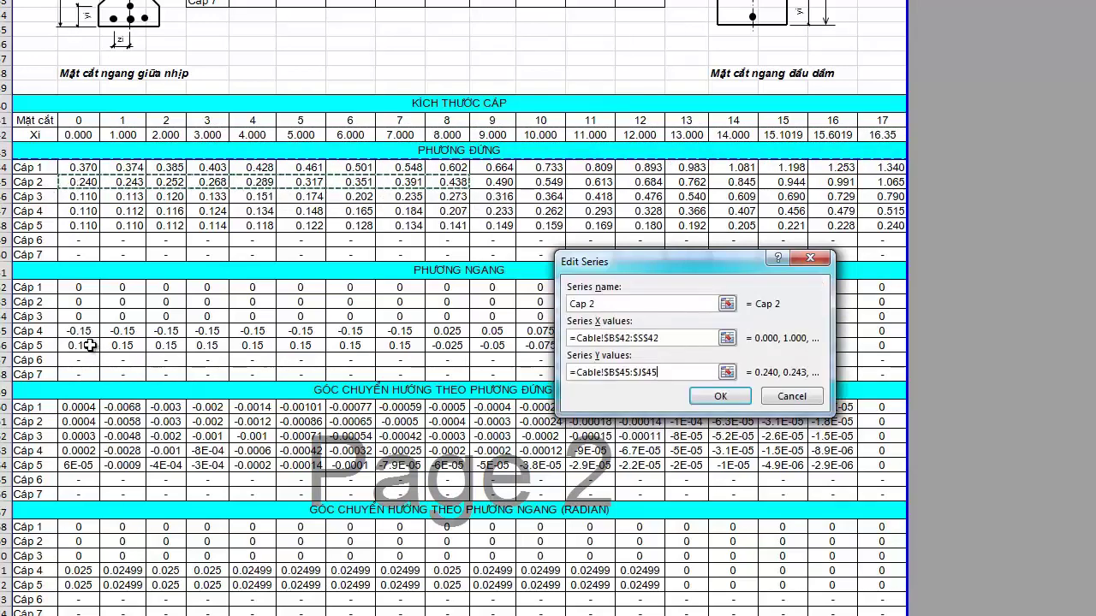
click(79, 301)
drag(79, 302, 838, 316)
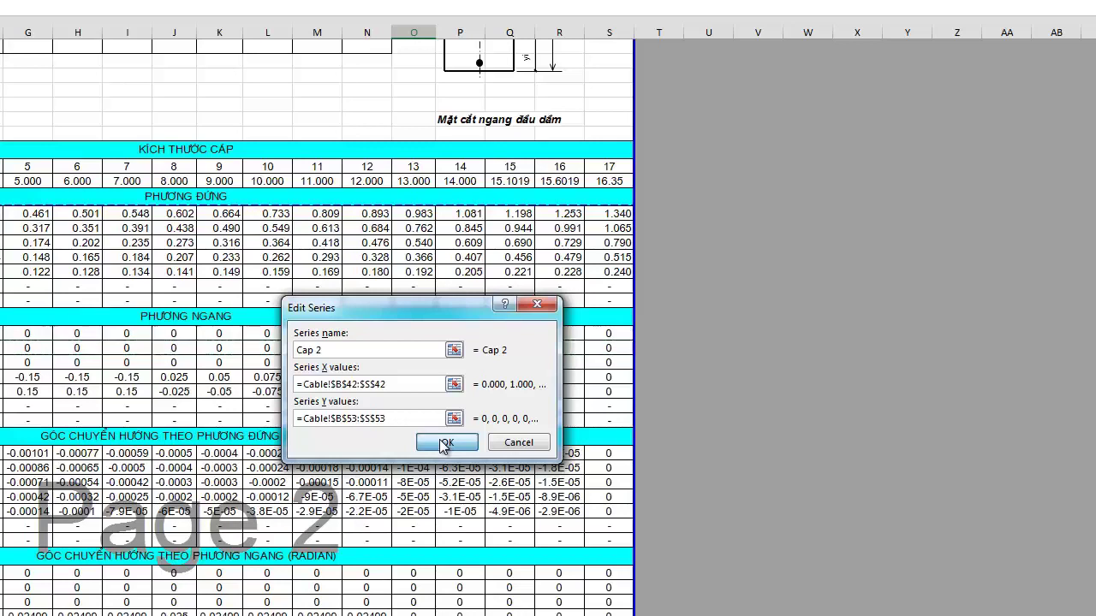
click(444, 445)
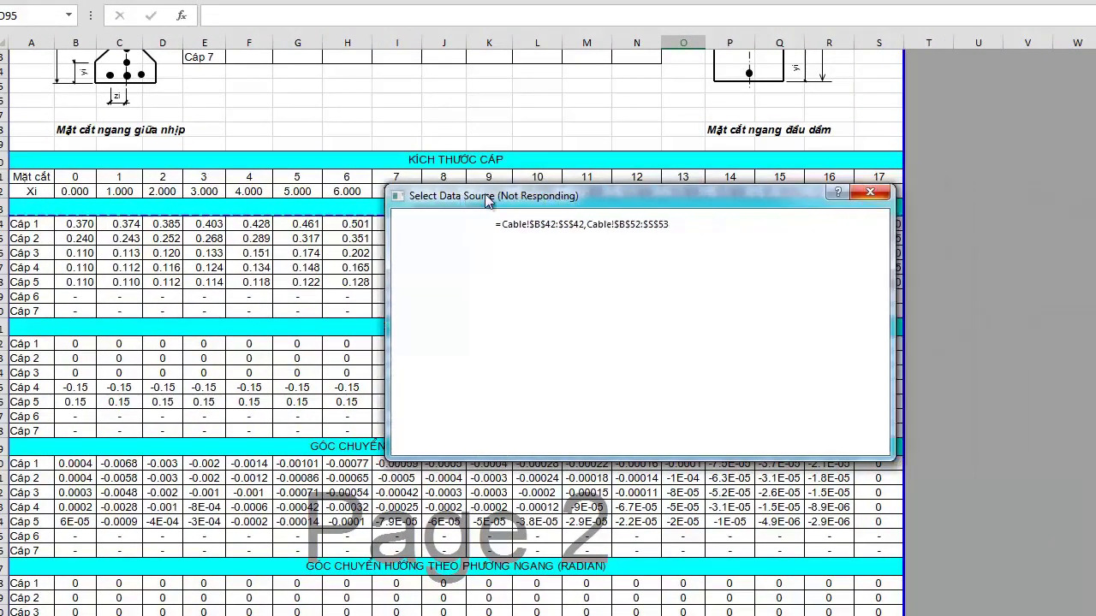
drag(751, 197, 467, 219)
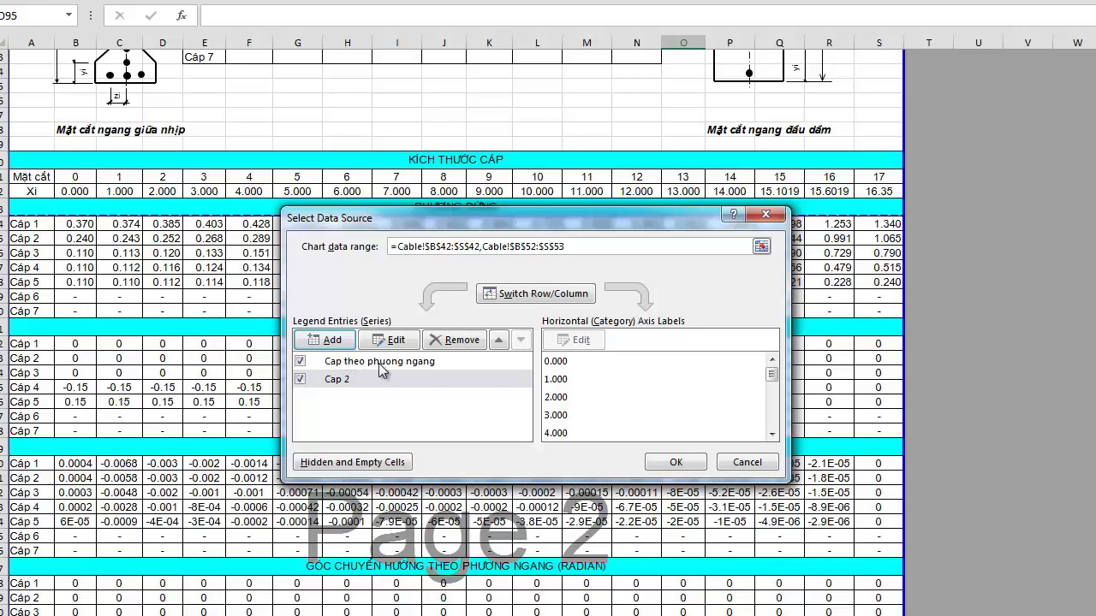
Add a series with X values B42:S42 and Y values from the Cáp 3 row B54:S54.
click(334, 342)
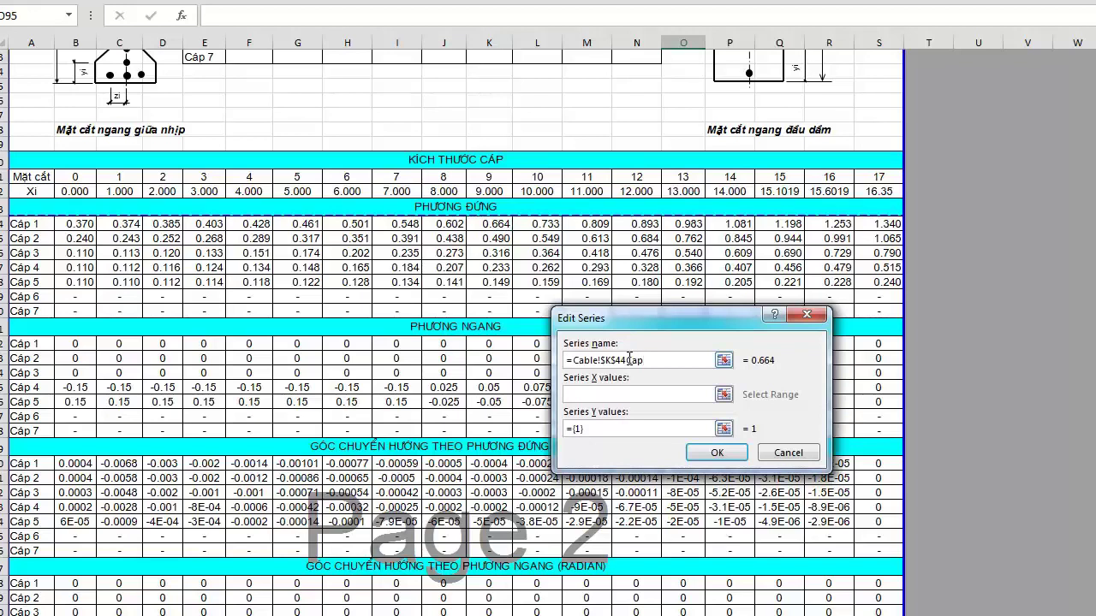
key(BackSpace)
key(BackSpace)
key(BackSpace)
text(p)
drag(59, 191, 878, 191)
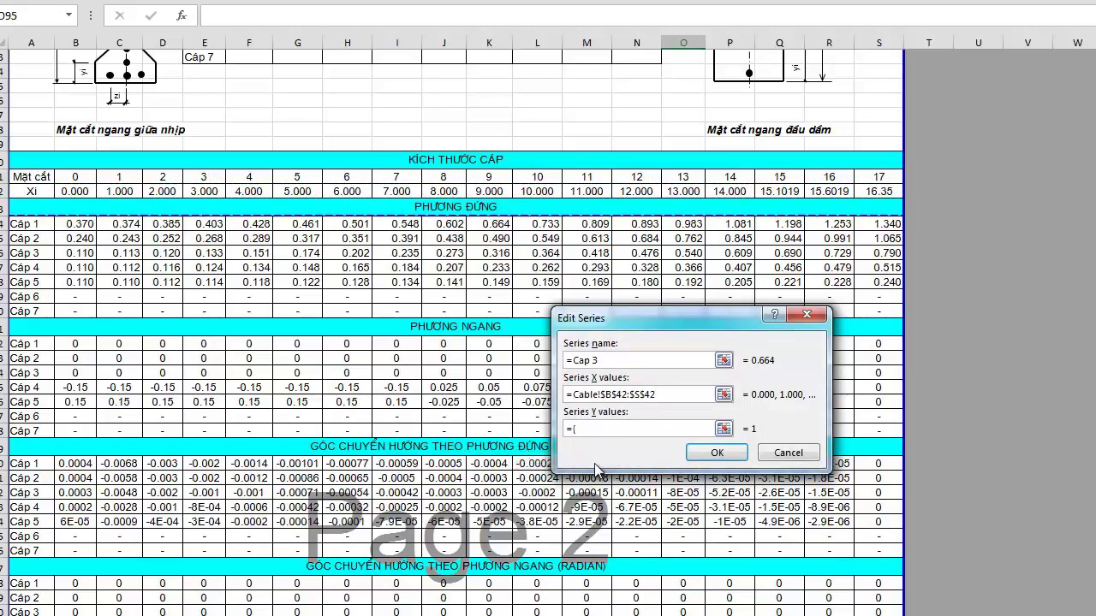
key(Tab)
key(BackSpace)
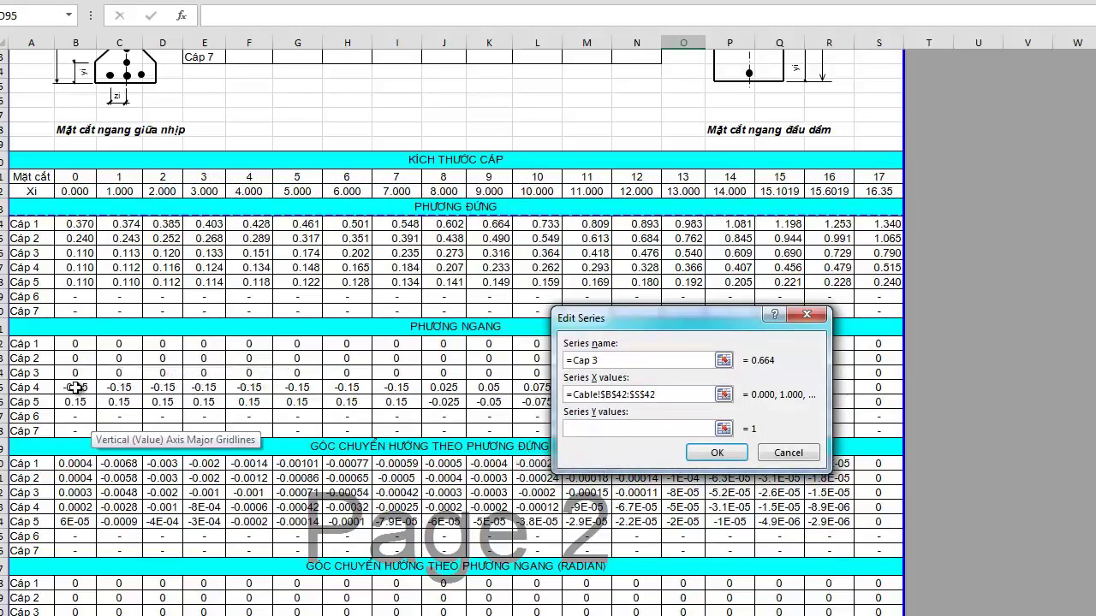
drag(67, 371, 871, 378)
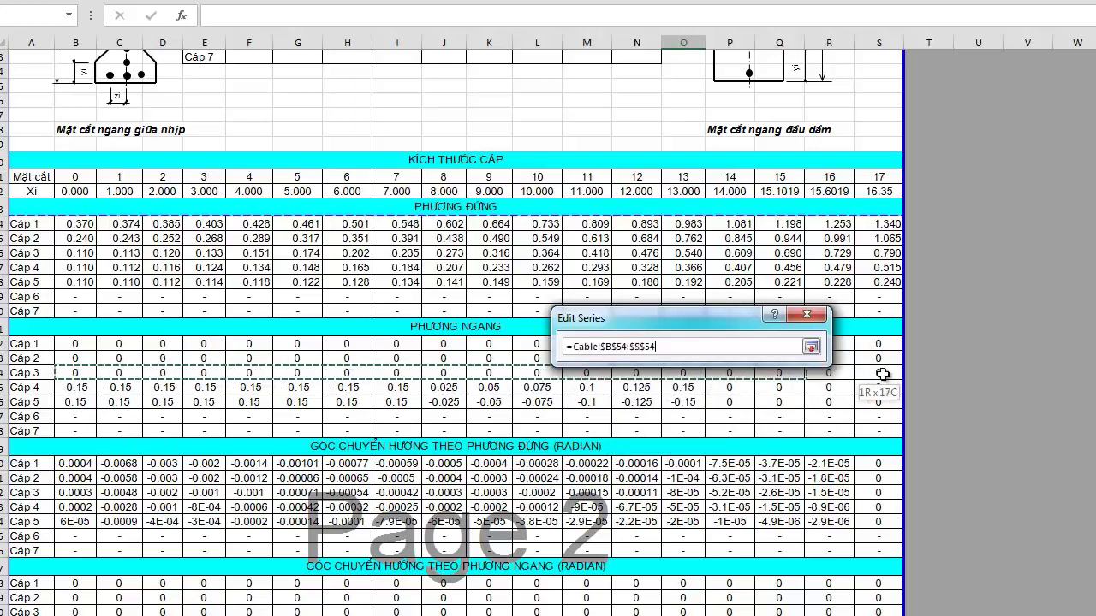
click(784, 385)
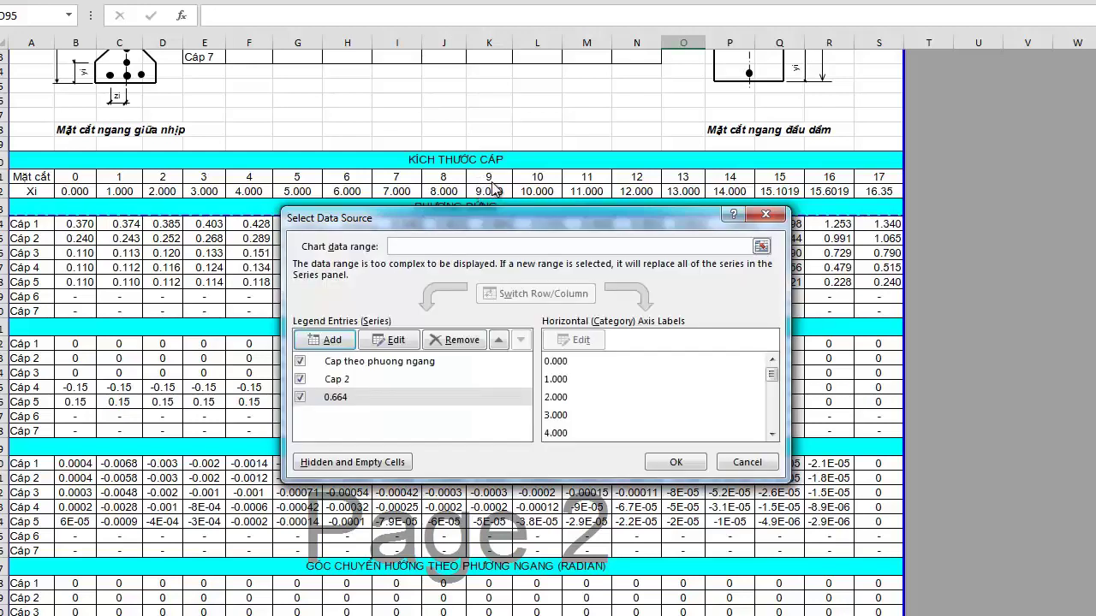
Rename the series labelled 0.664 to Cap 3.
click(330, 399)
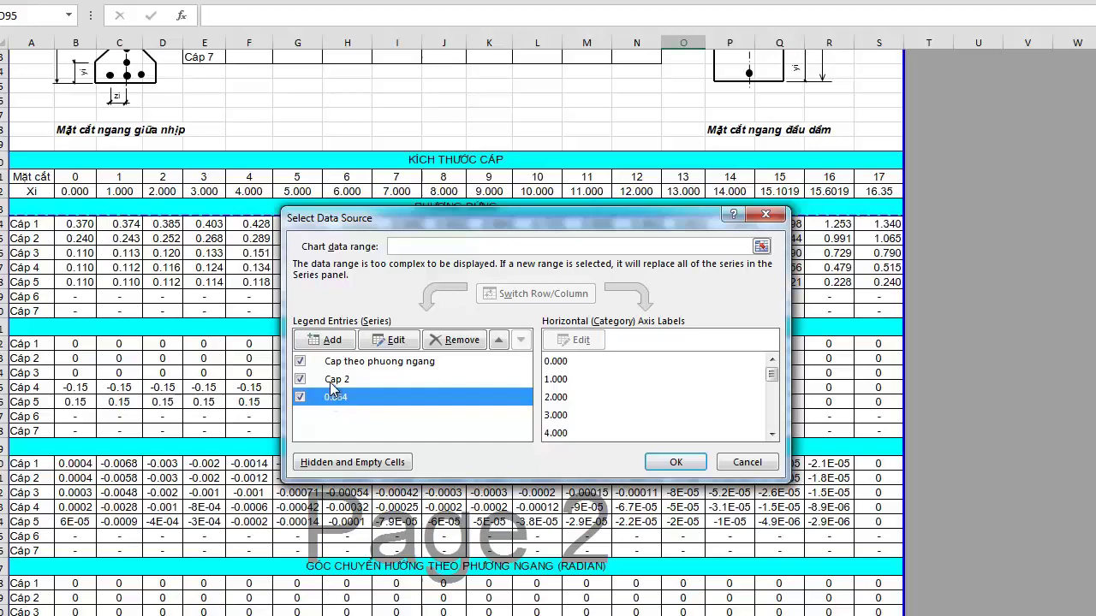
click(403, 341)
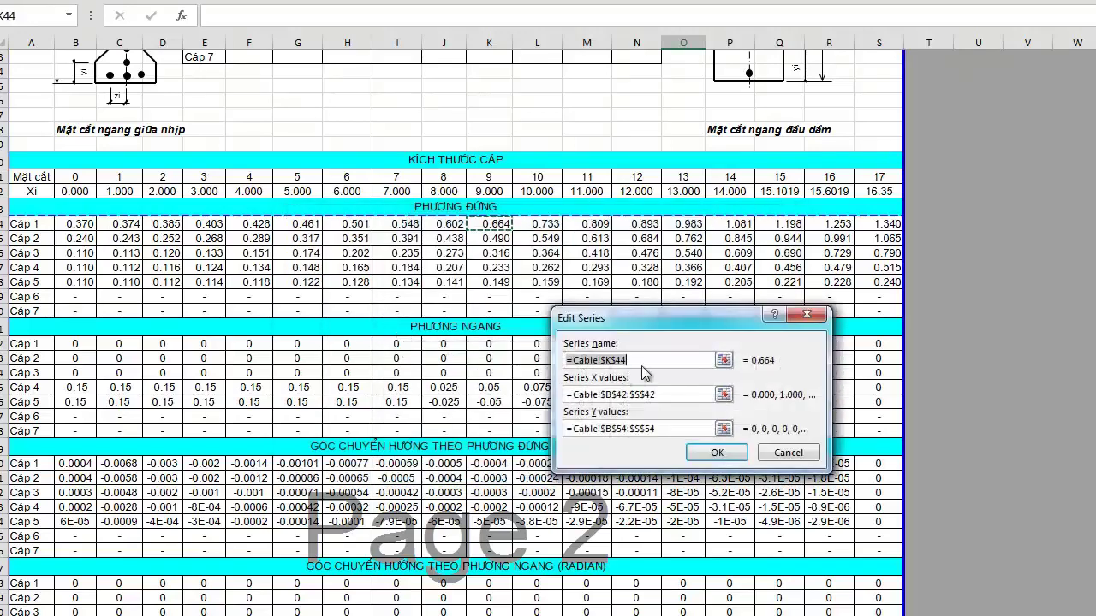
text(Cap)
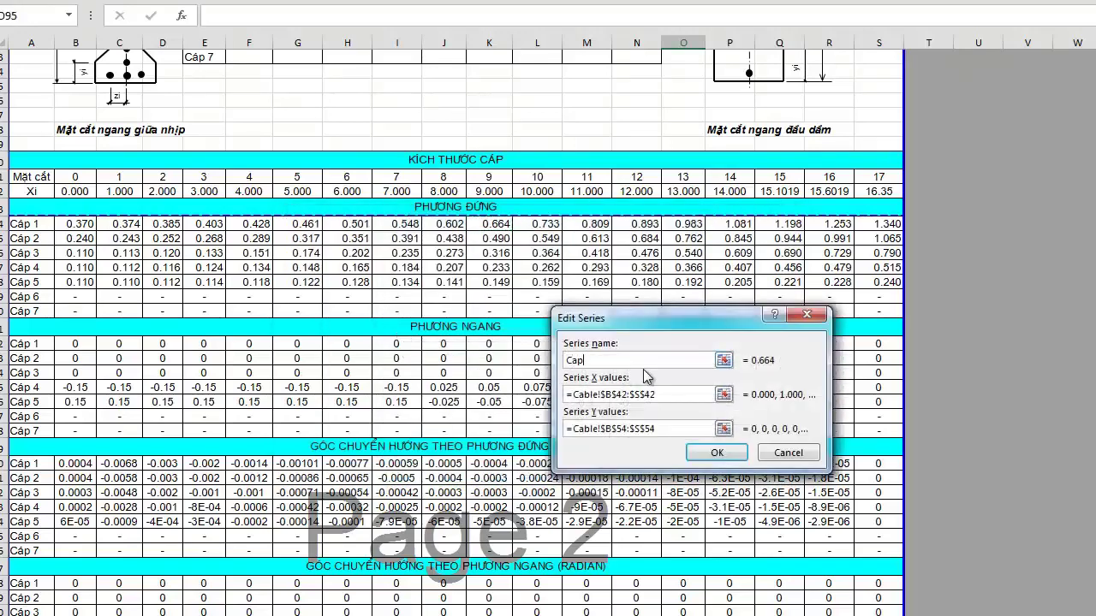
text( 3)
click(717, 453)
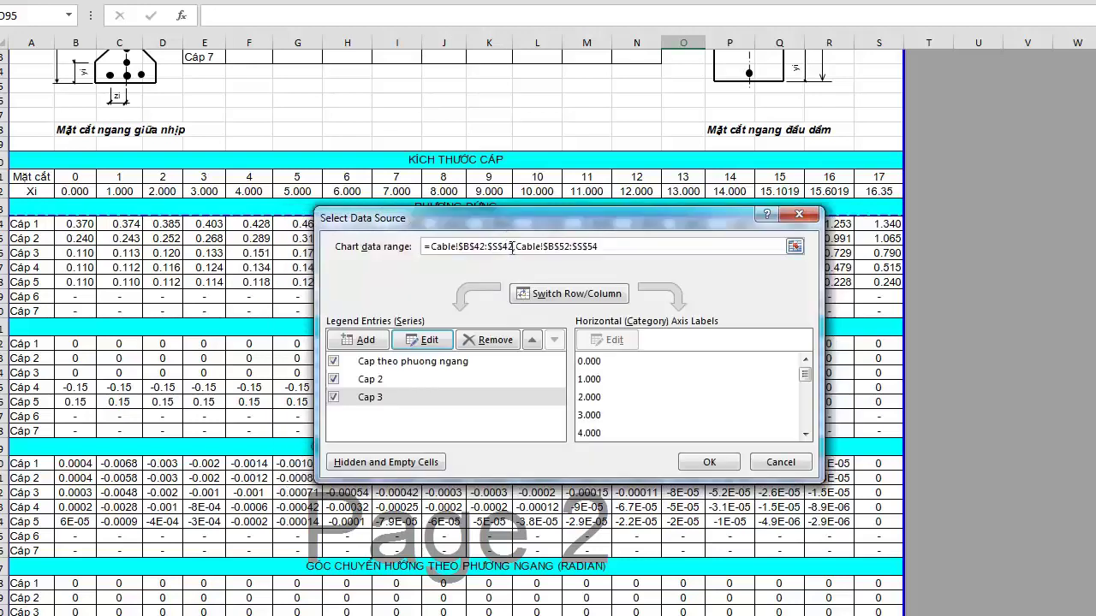
Add a 'Cap 4' series with X values B42:S42 and Y values from row 55.
click(366, 342)
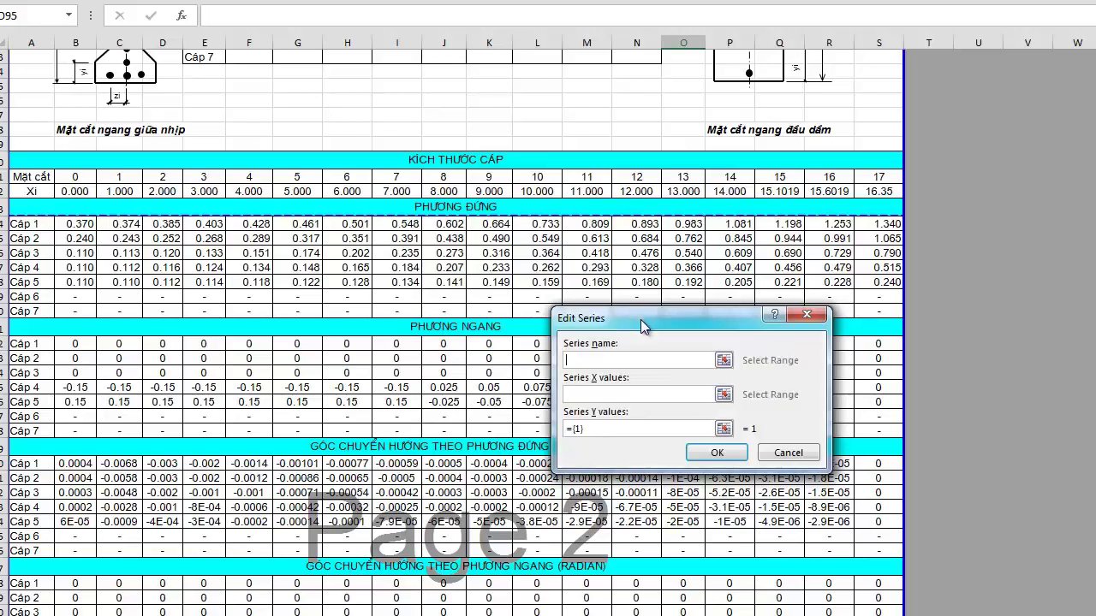
text(C)
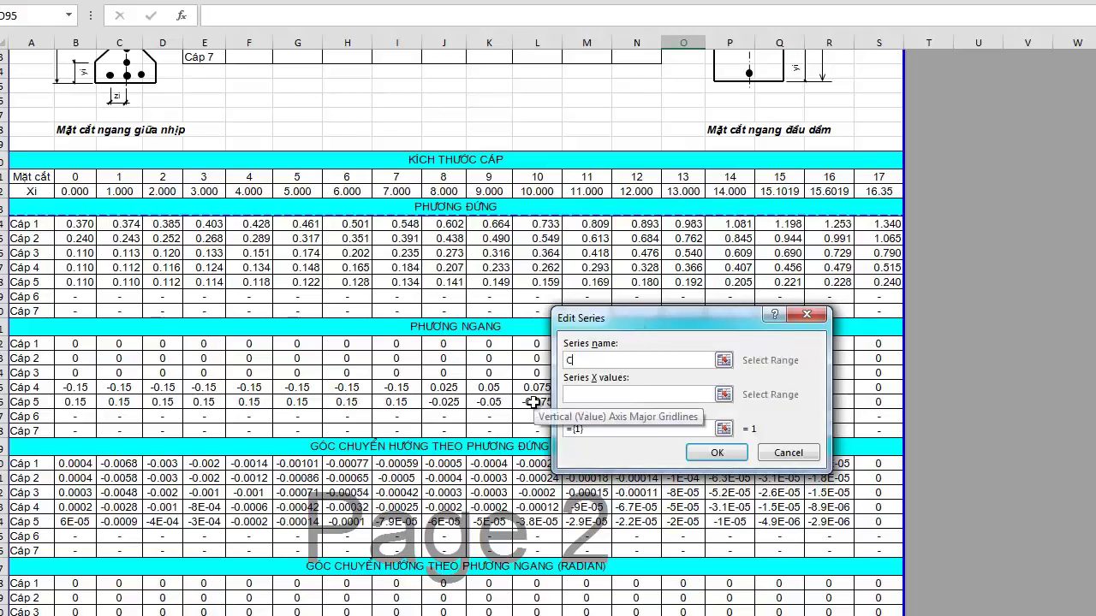
text(ap 4)
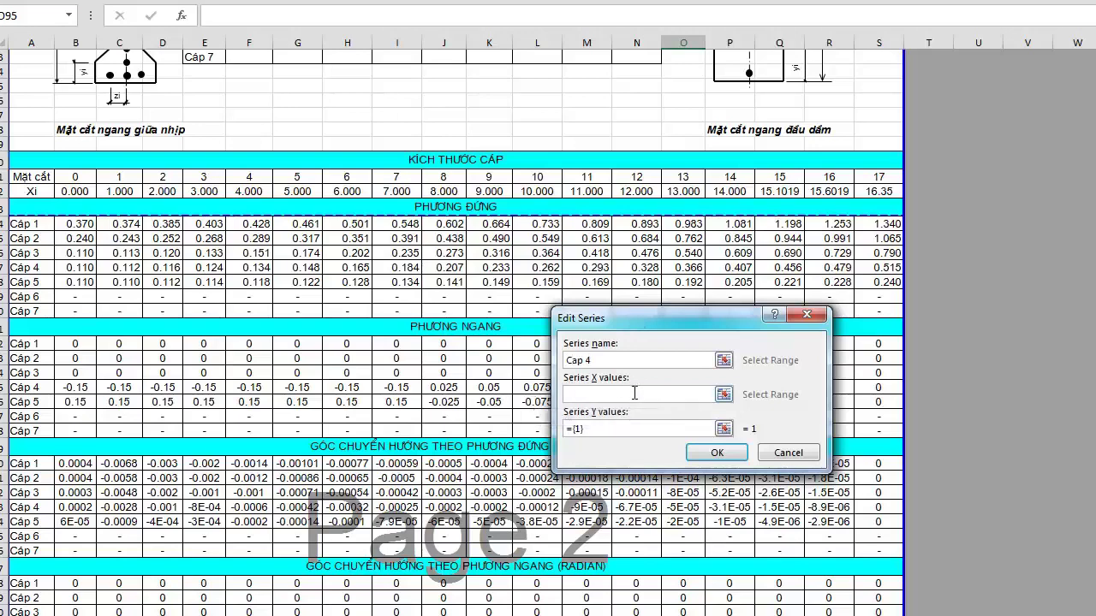
click(608, 388)
drag(75, 191, 878, 190)
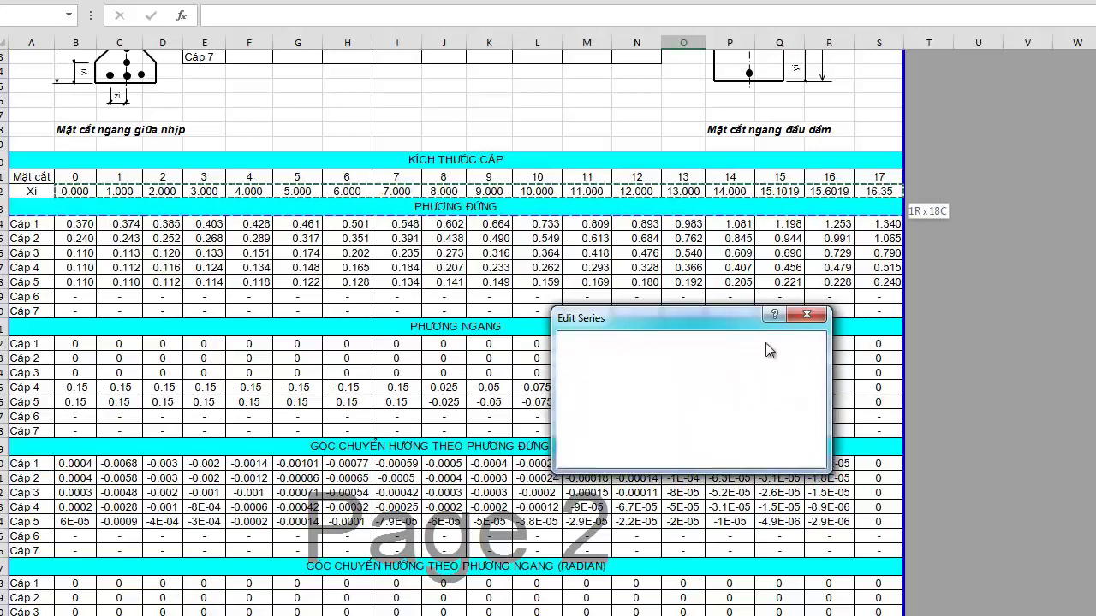
click(609, 429)
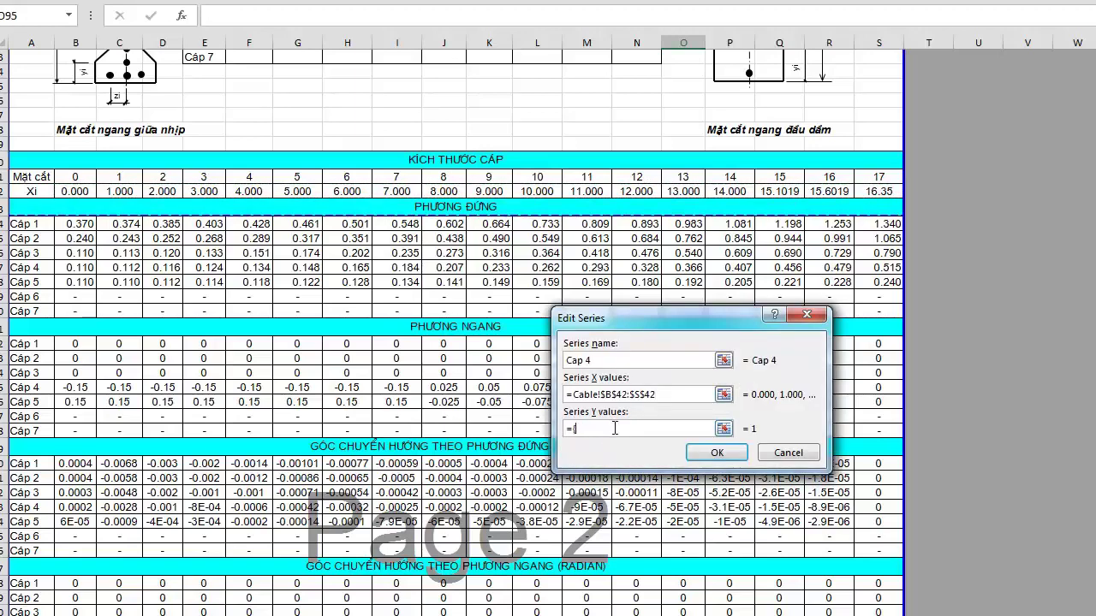
drag(76, 387, 885, 383)
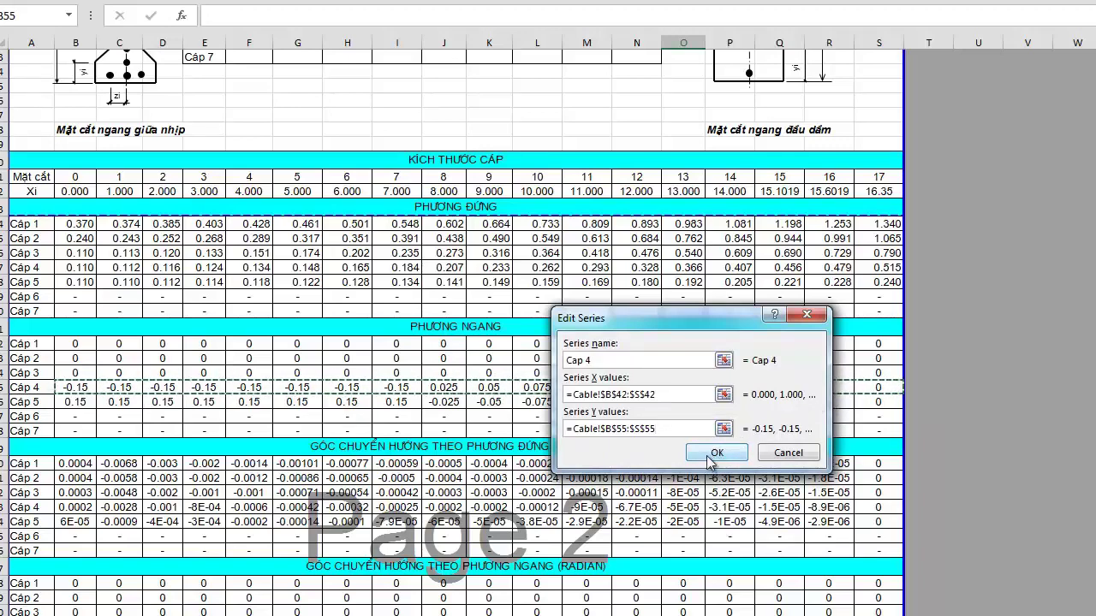
click(711, 458)
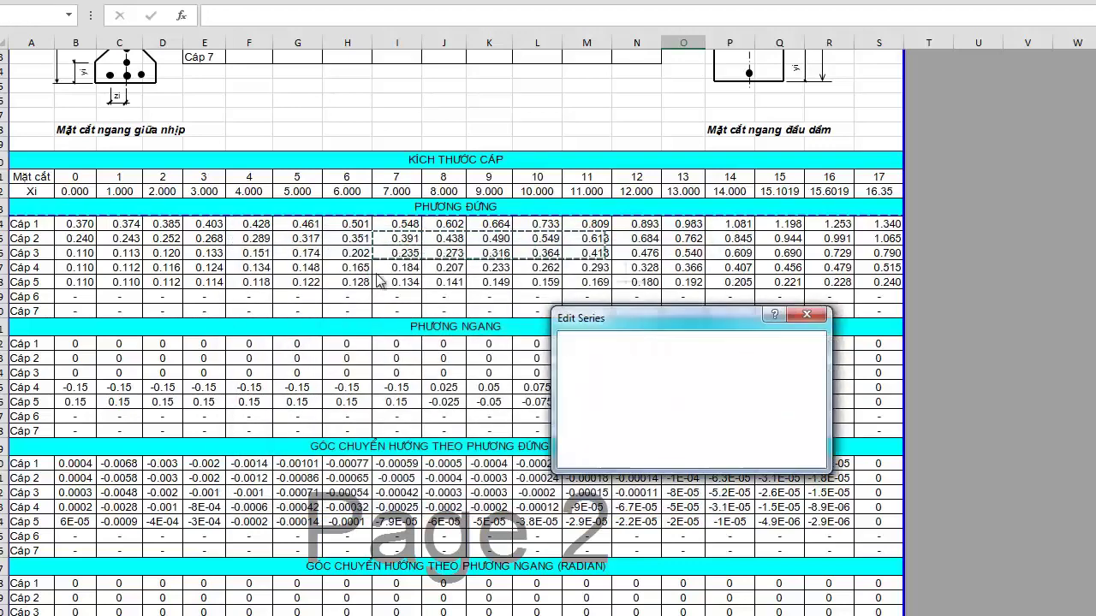
Dismiss the reference error and add 'Cap 5' with X values B42:S42 and the Cap 5 row as Y.
click(1073, 313)
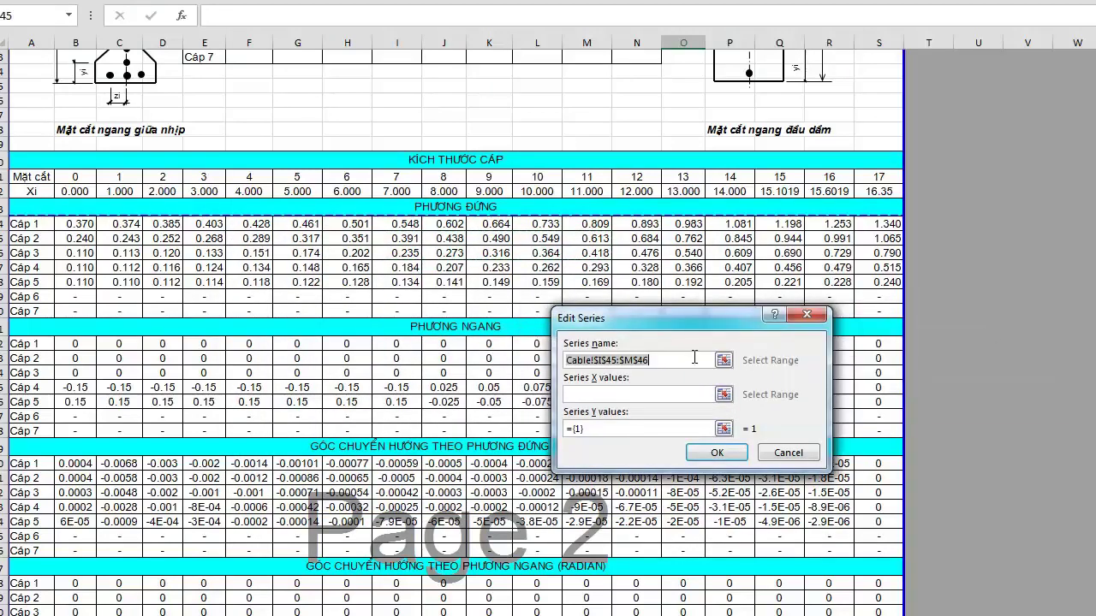
text(Cap )
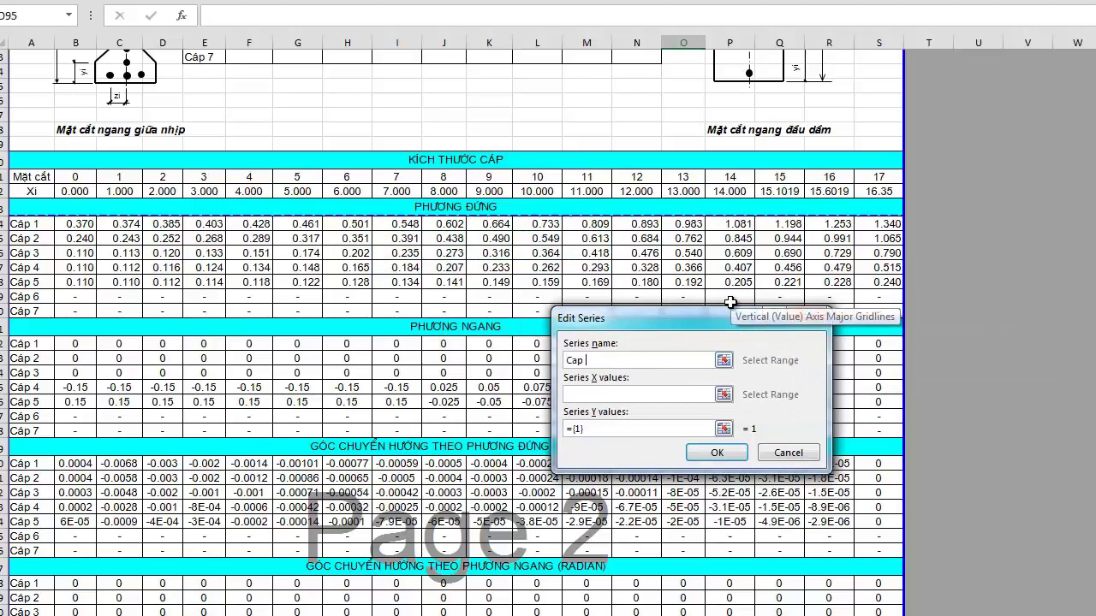
text(5)
click(611, 392)
click(74, 194)
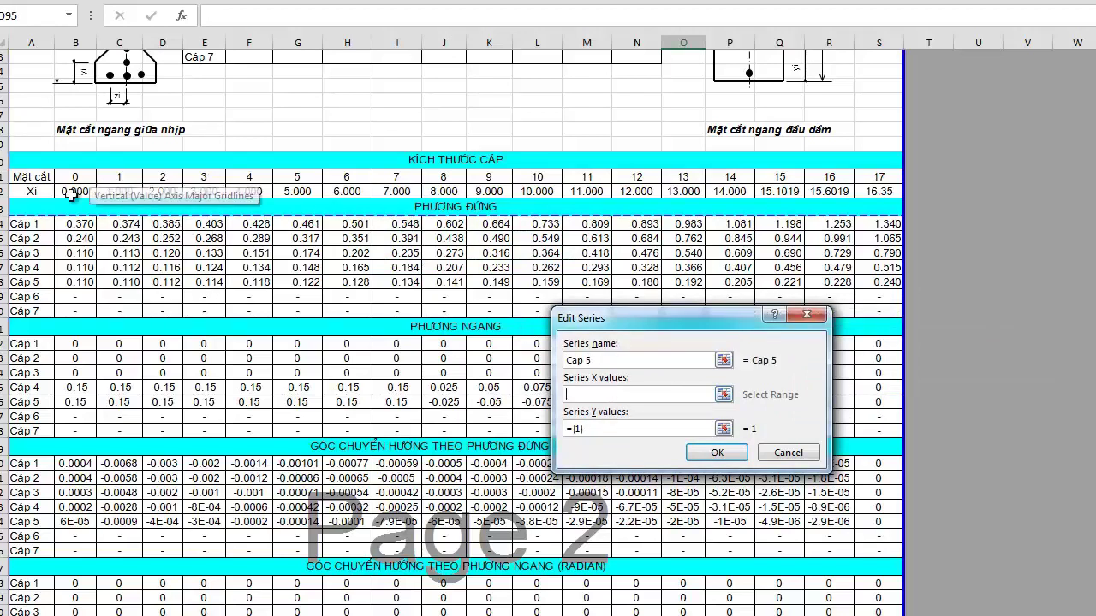
drag(225, 195, 882, 192)
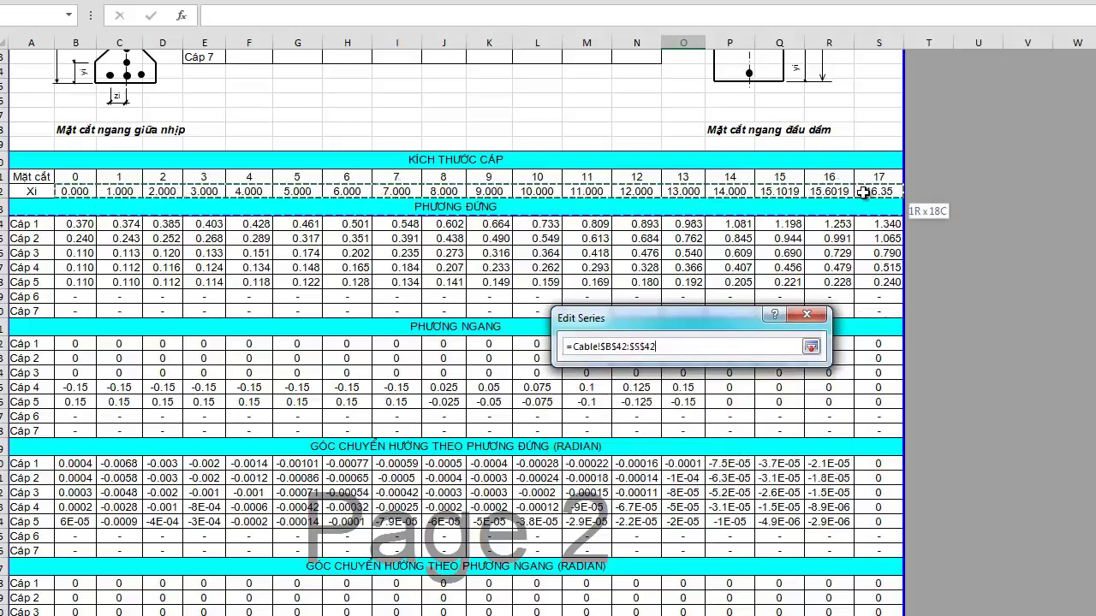
click(619, 428)
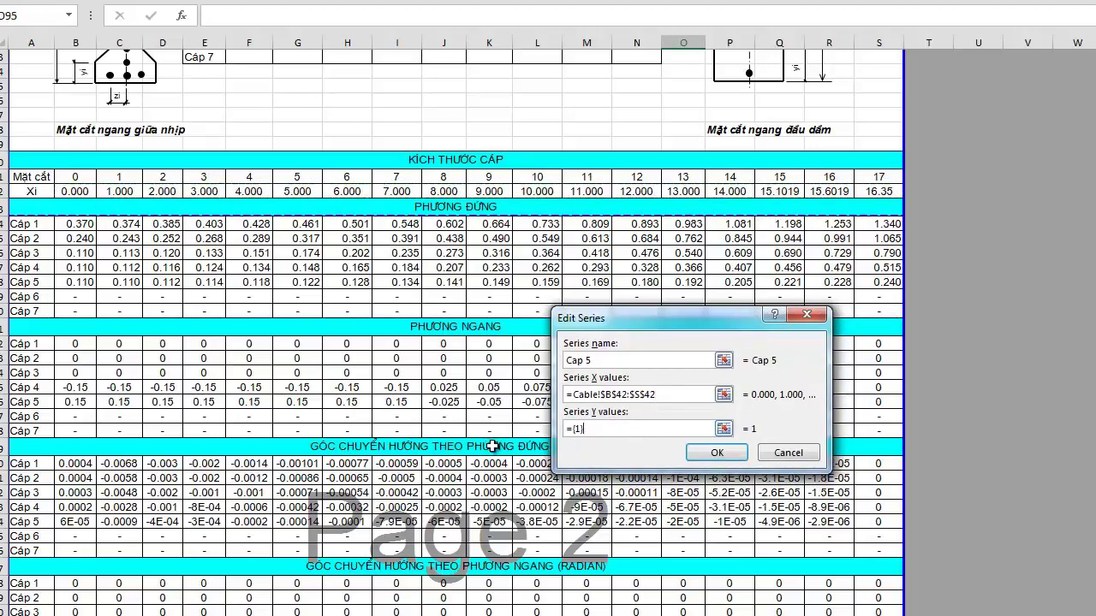
key(BackSpace)
key(BackSpace)
key(BackSpace)
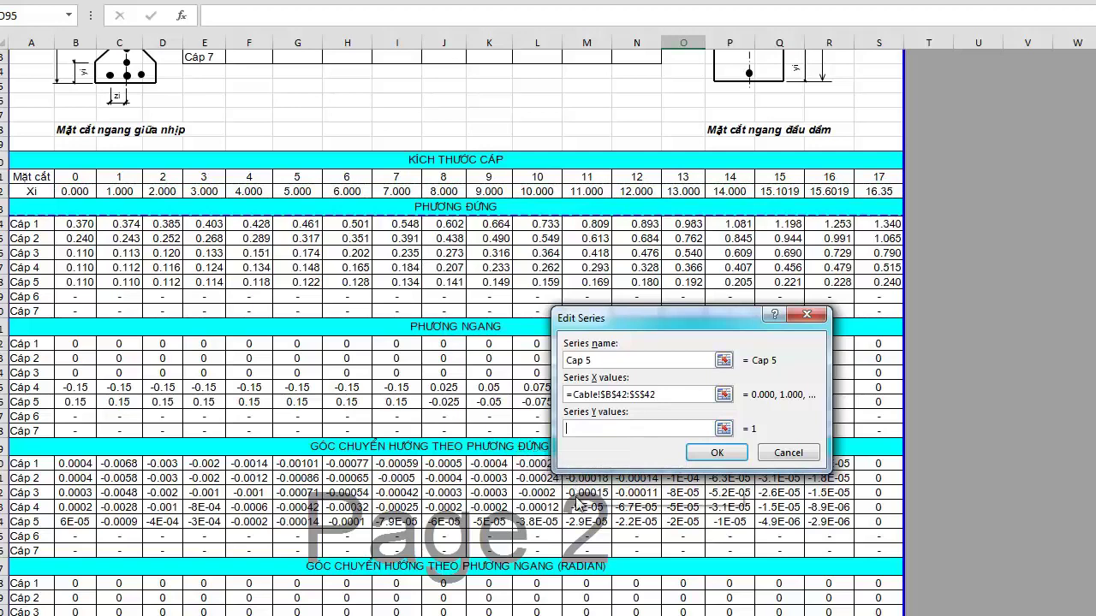
mouse_move(73, 402)
mouse_down()
mouse_move(597, 412)
mouse_move(890, 402)
mouse_up()
click(735, 452)
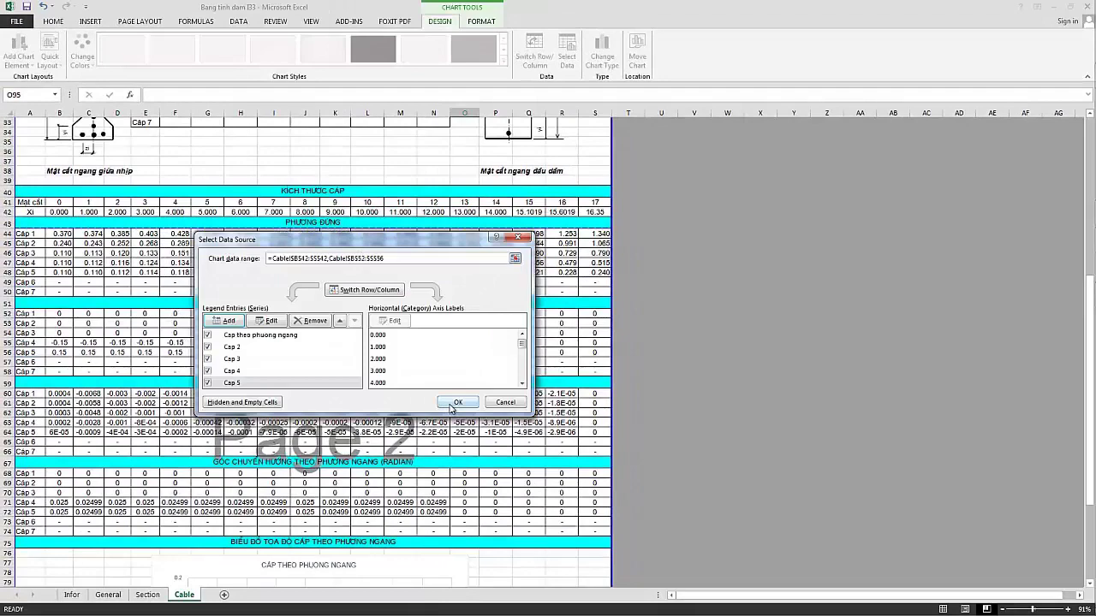
click(457, 403)
scroll(644, 460, down, 6)
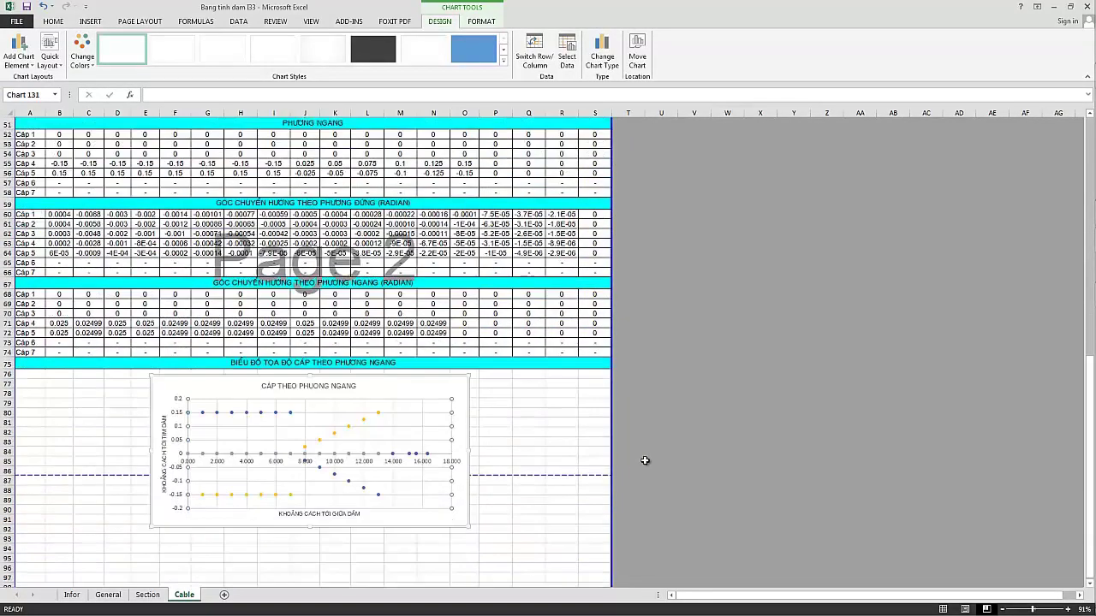
click(646, 455)
scroll(332, 429, down, 3)
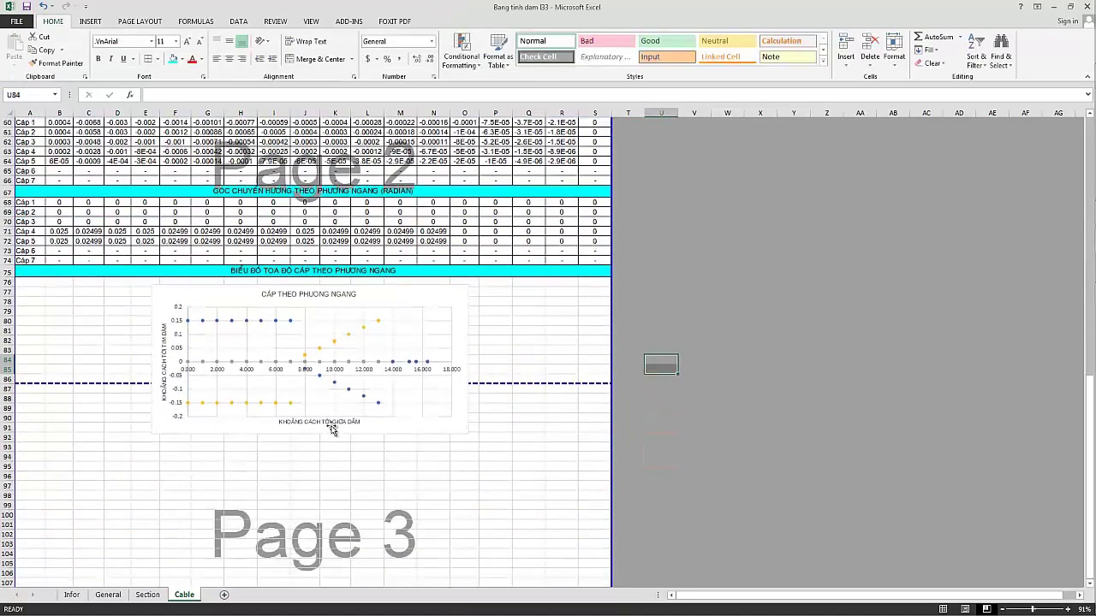
scroll(333, 430, up, 1)
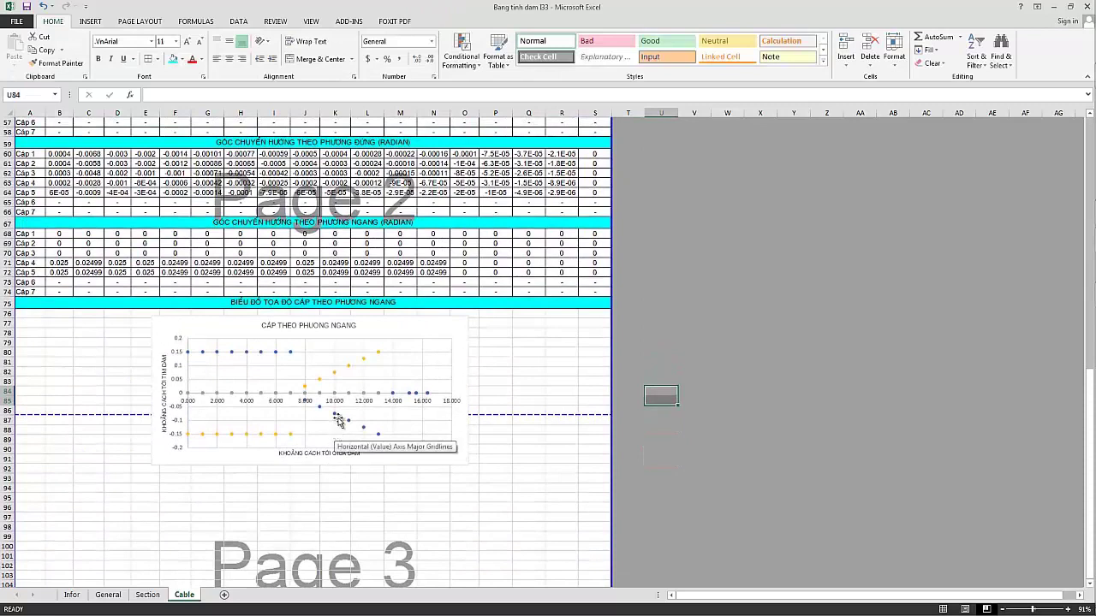
click(339, 420)
click(429, 482)
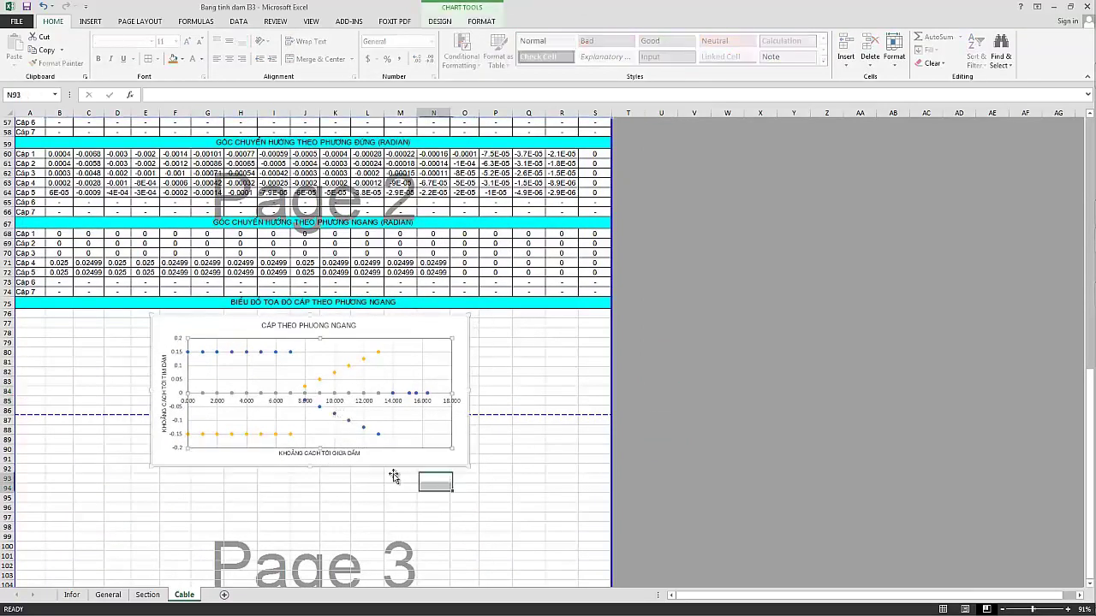
mouse_move(247, 438)
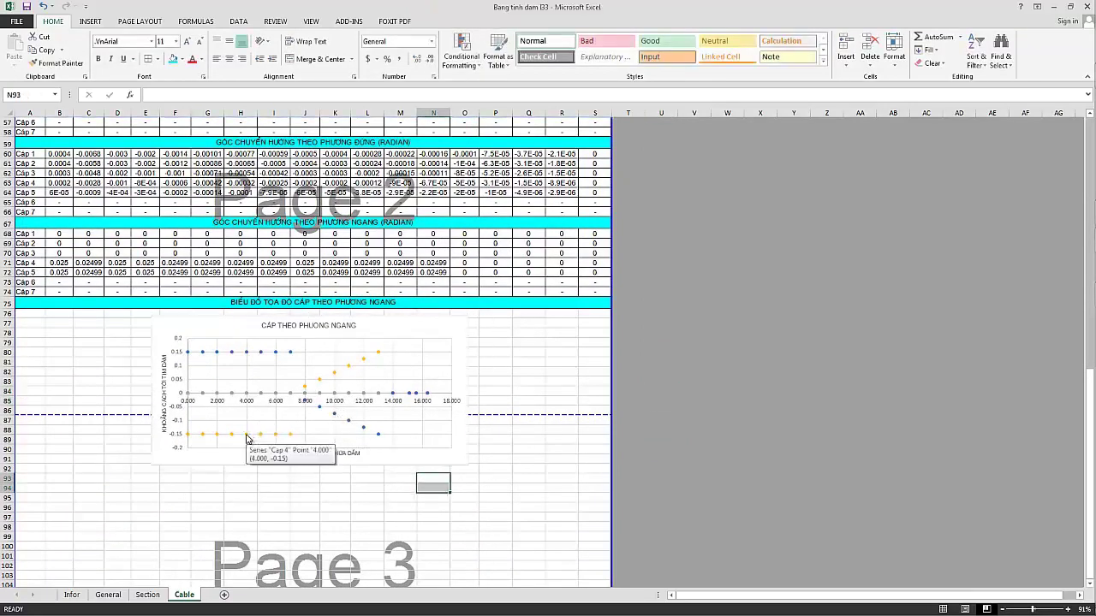
click(246, 352)
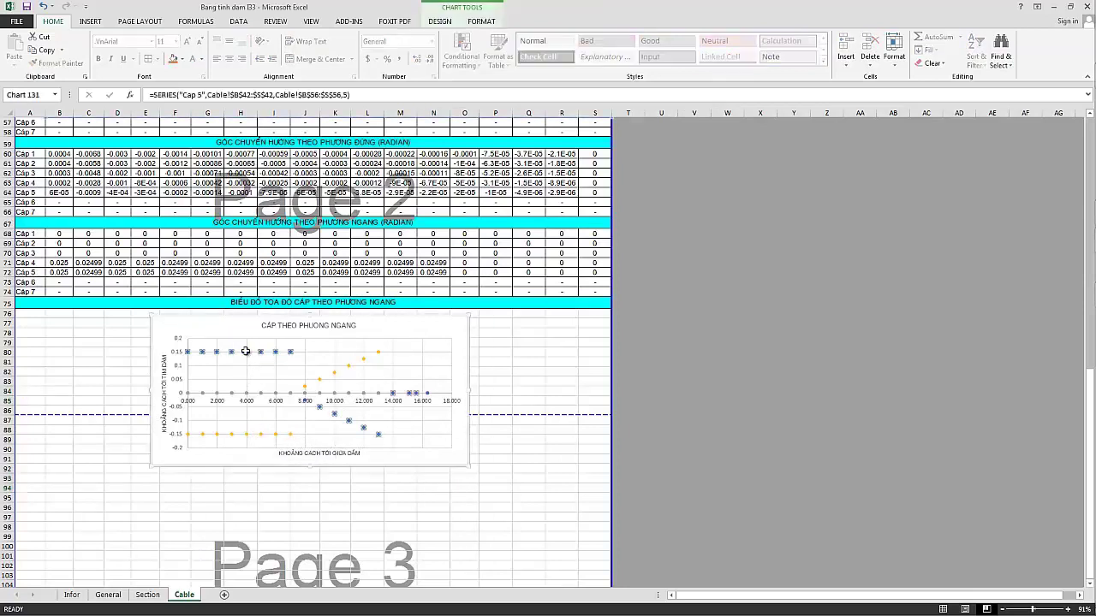
click(275, 393)
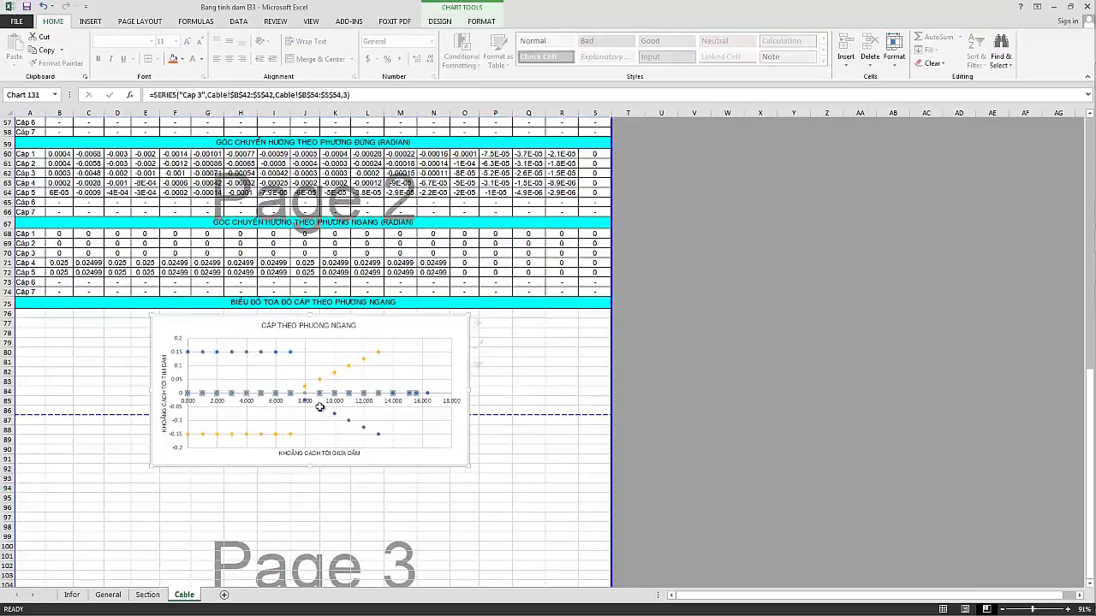
click(319, 408)
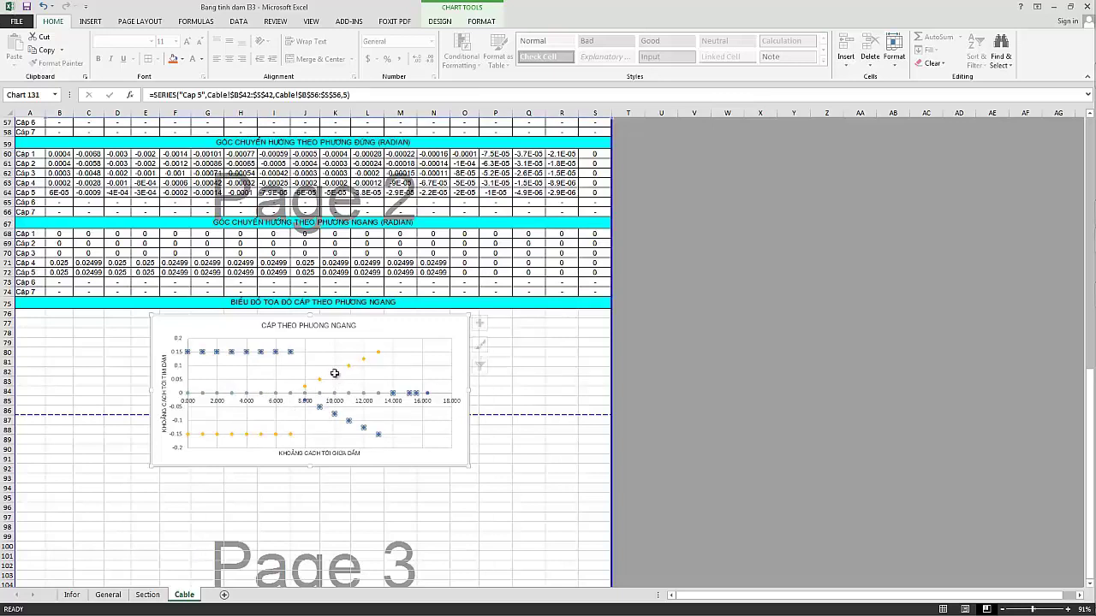
click(334, 377)
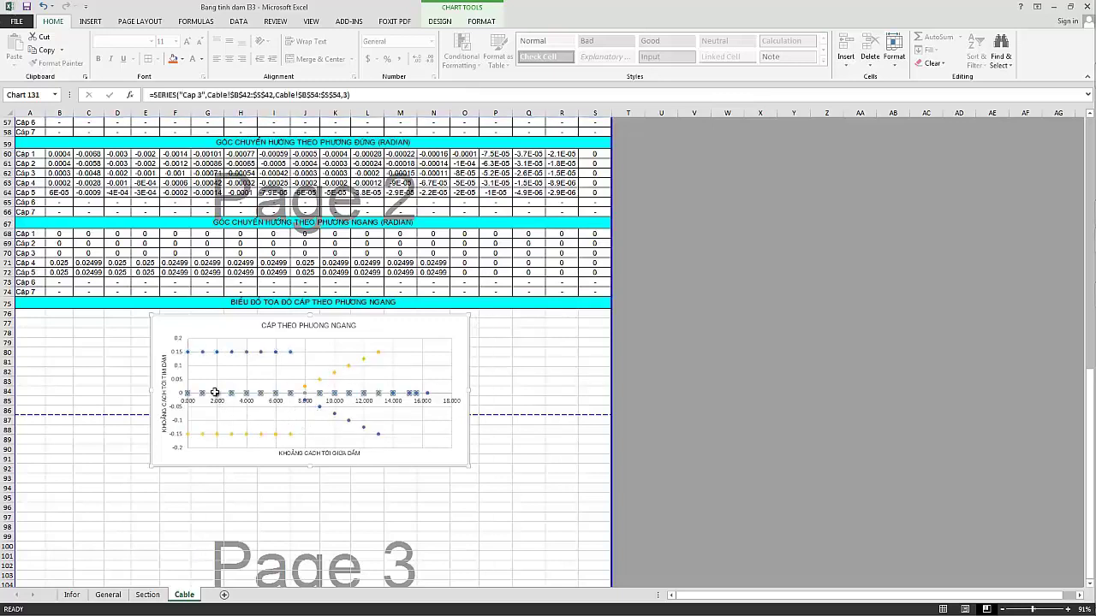
In Select Data Source, edit the first series' name to 'Cap 1' and confirm.
click(215, 392)
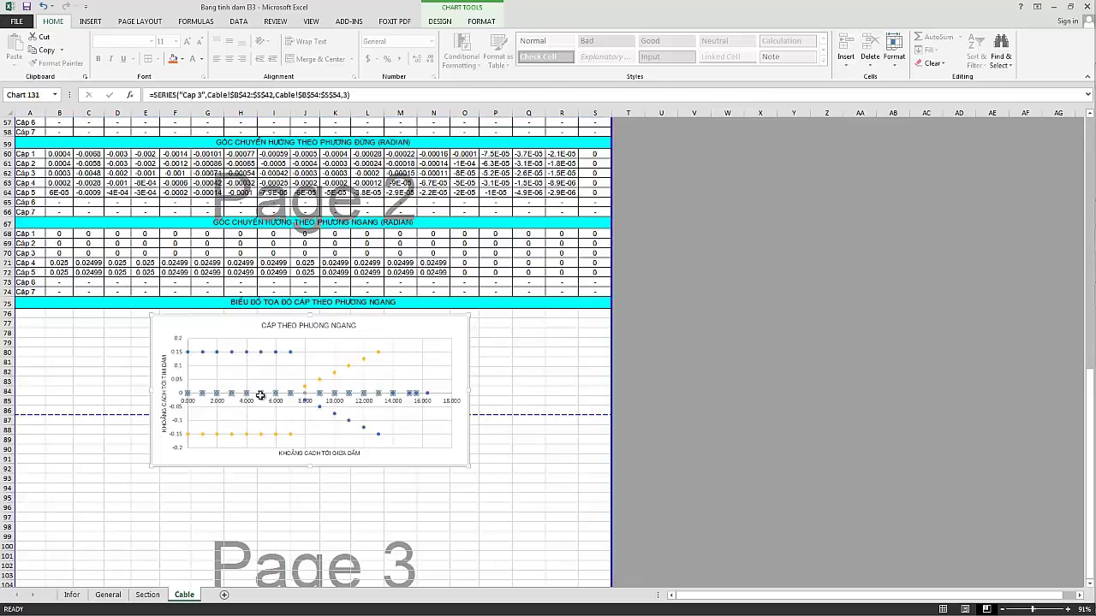
right_click(321, 361)
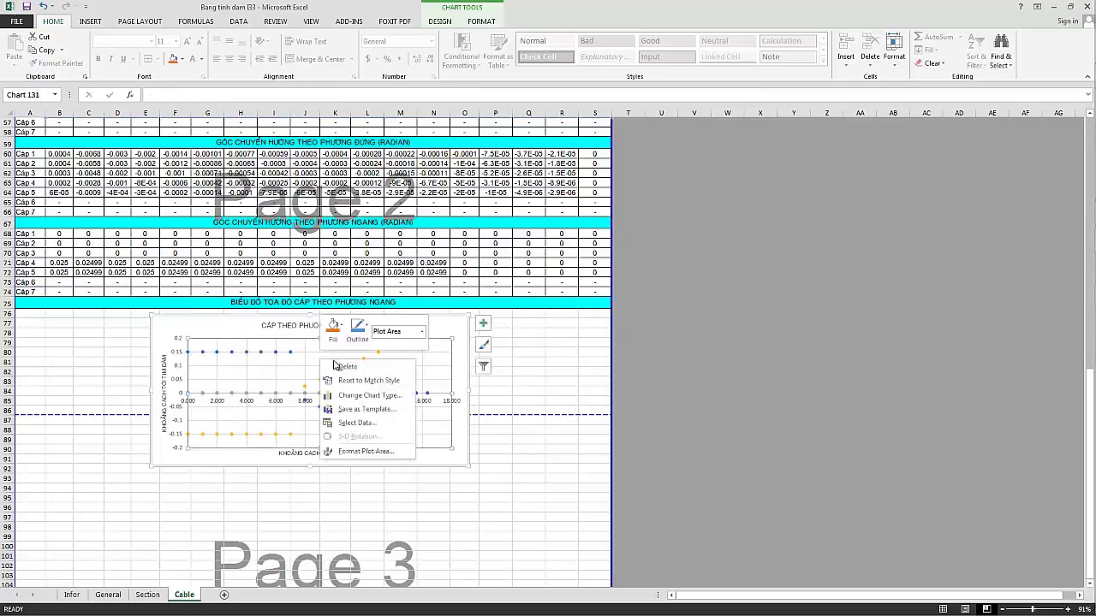
click(356, 423)
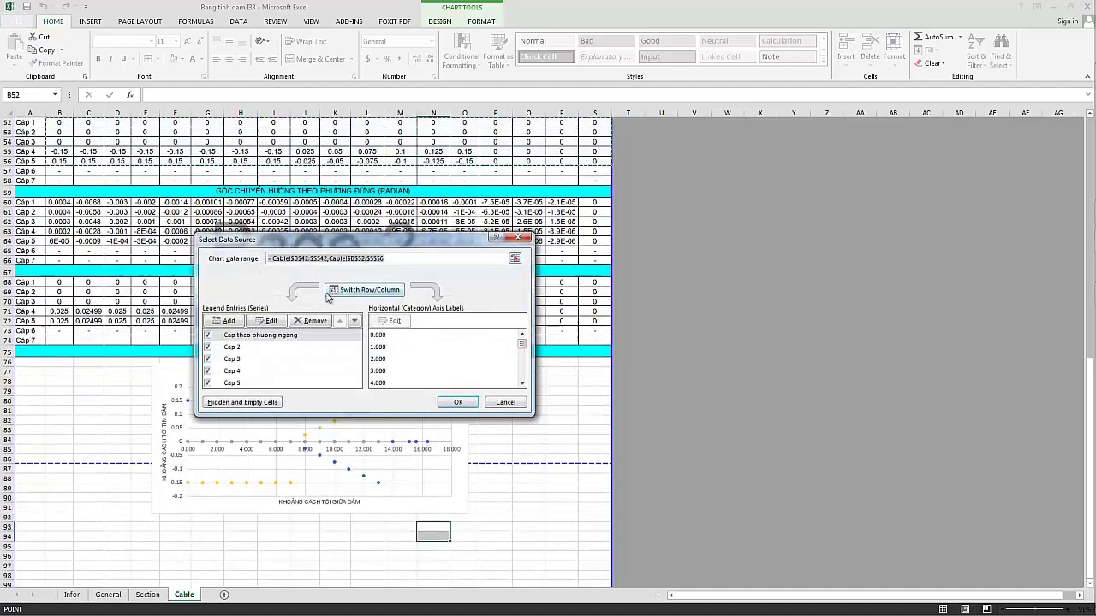
click(246, 337)
click(259, 322)
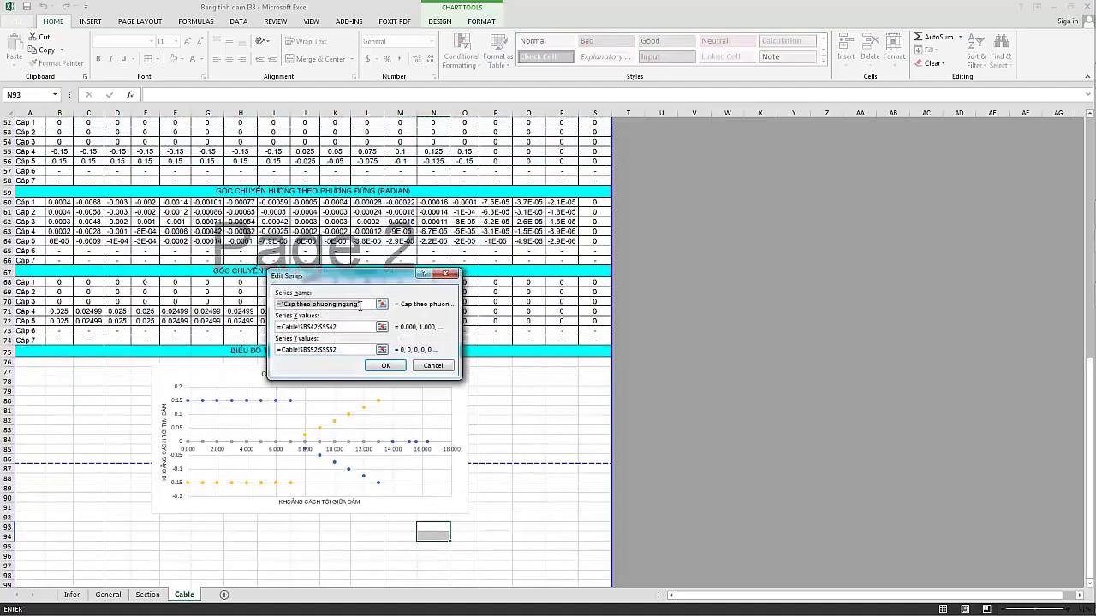
text(Cap 1)
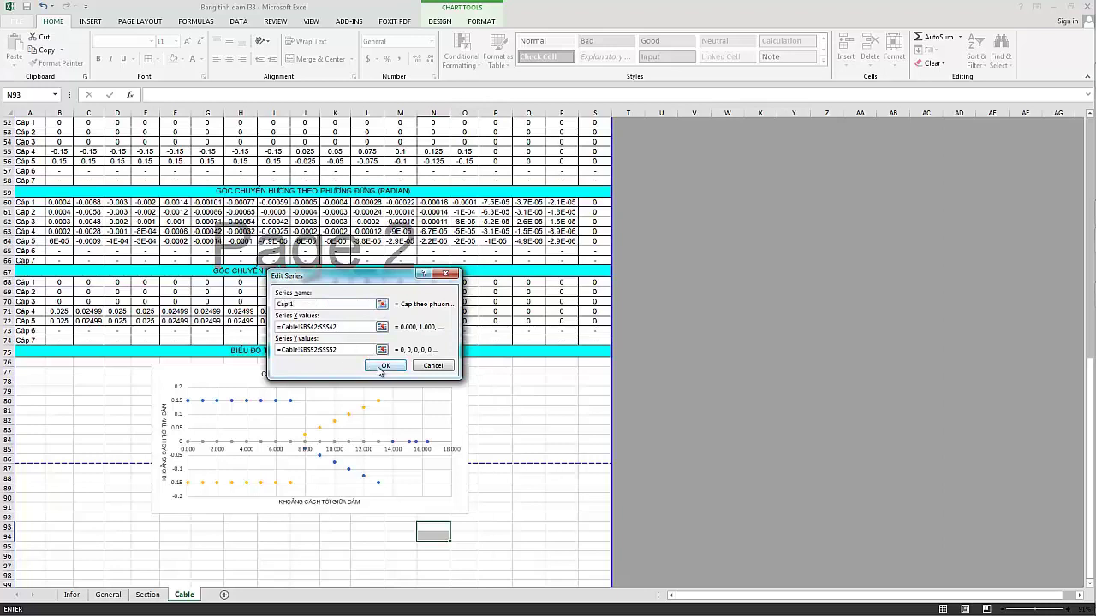
click(385, 366)
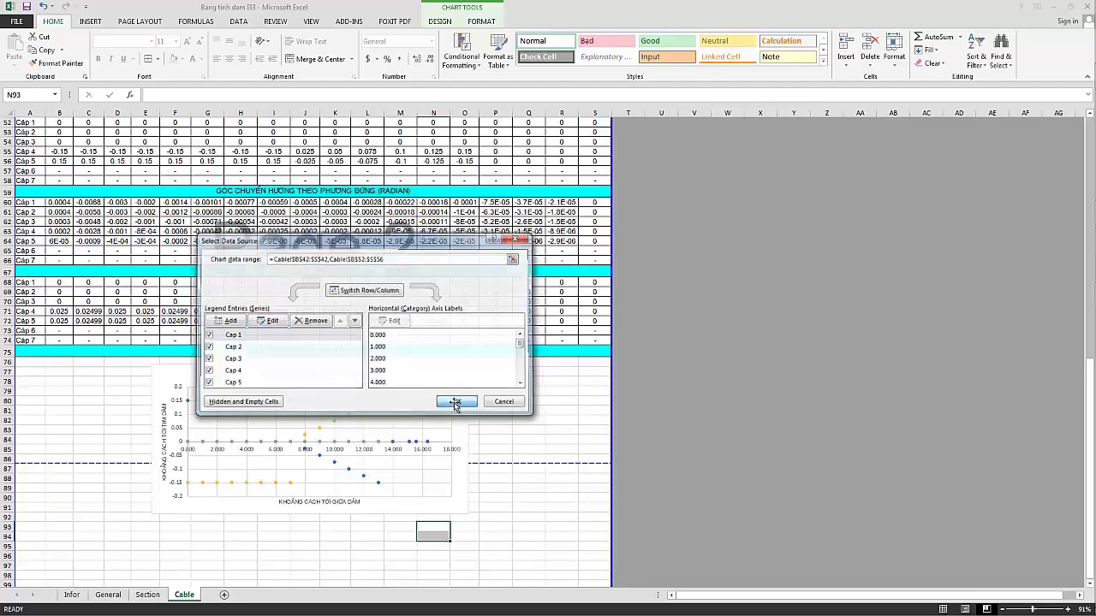
click(456, 404)
scroll(508, 427, down, 3)
Change the Cap 5 series chart type to Line with Markers.
click(509, 426)
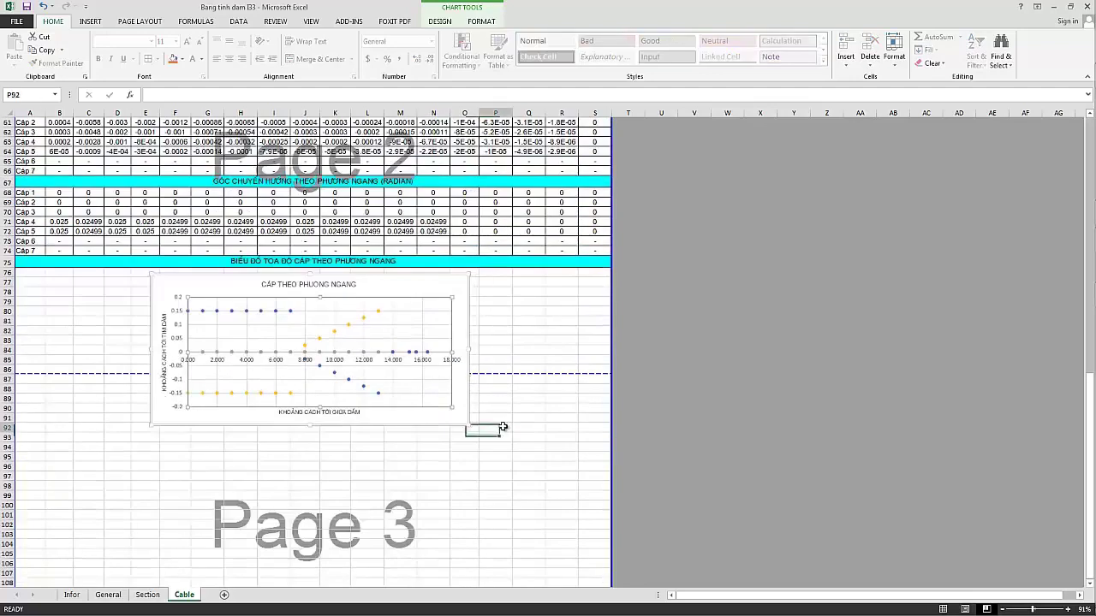
click(290, 314)
click(518, 457)
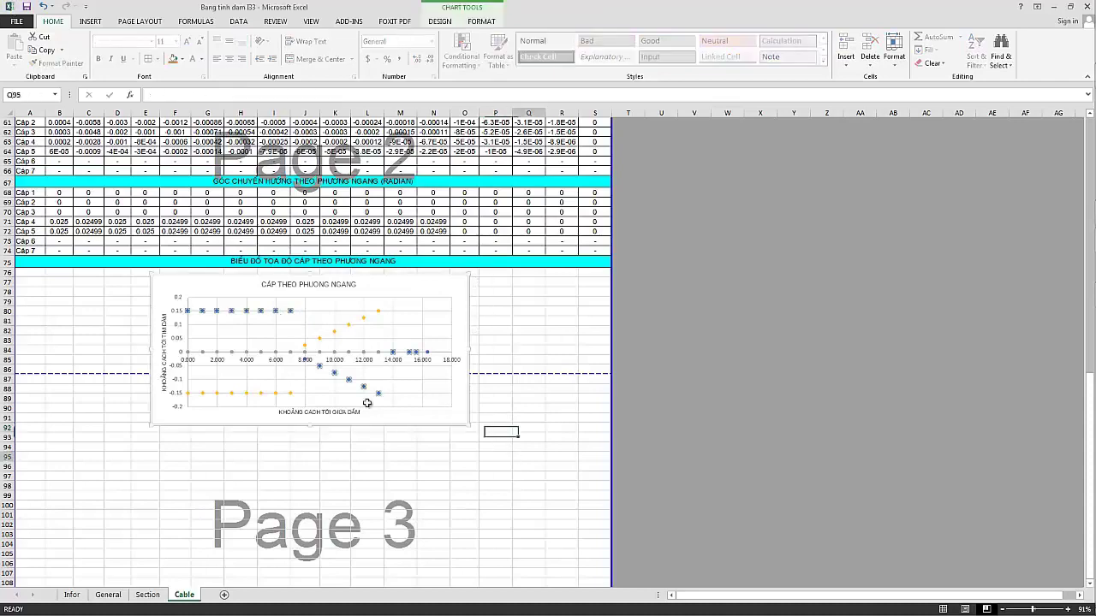
click(276, 314)
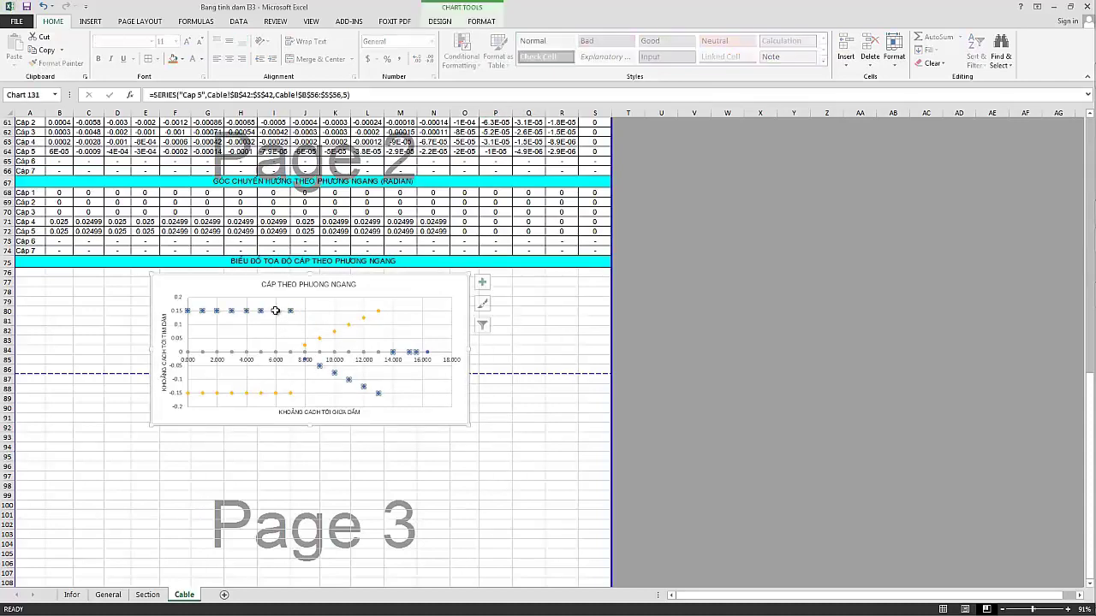
right_click(276, 313)
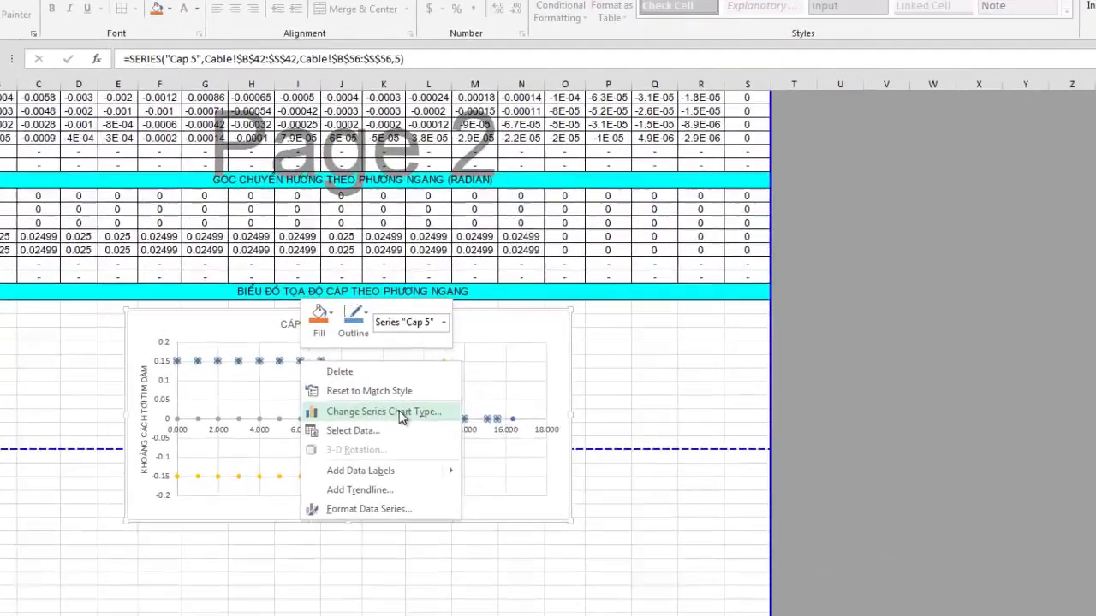
key(Escape)
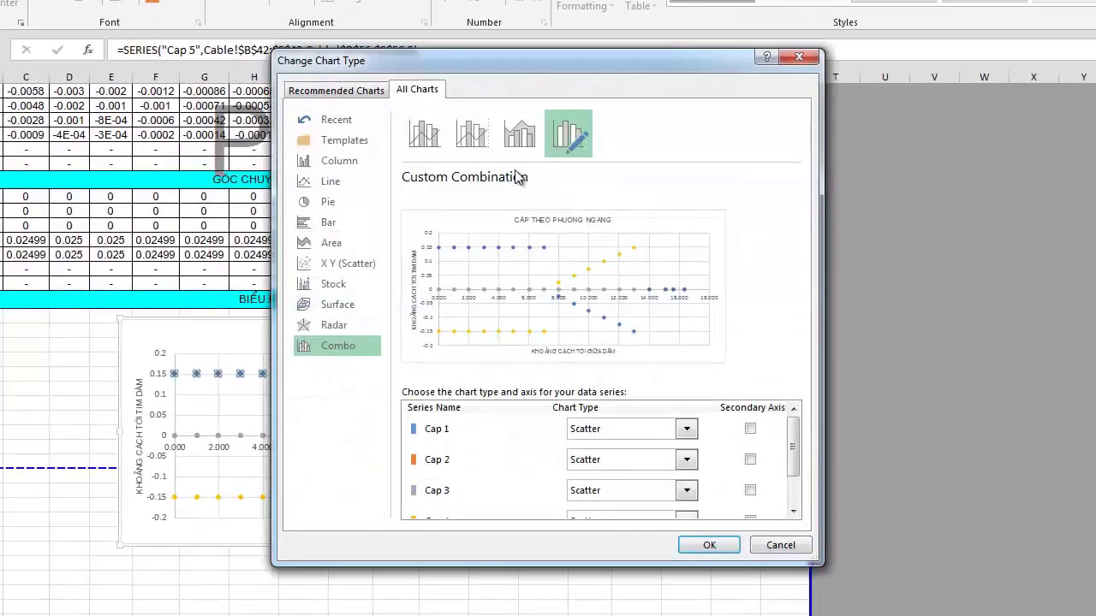
click(349, 264)
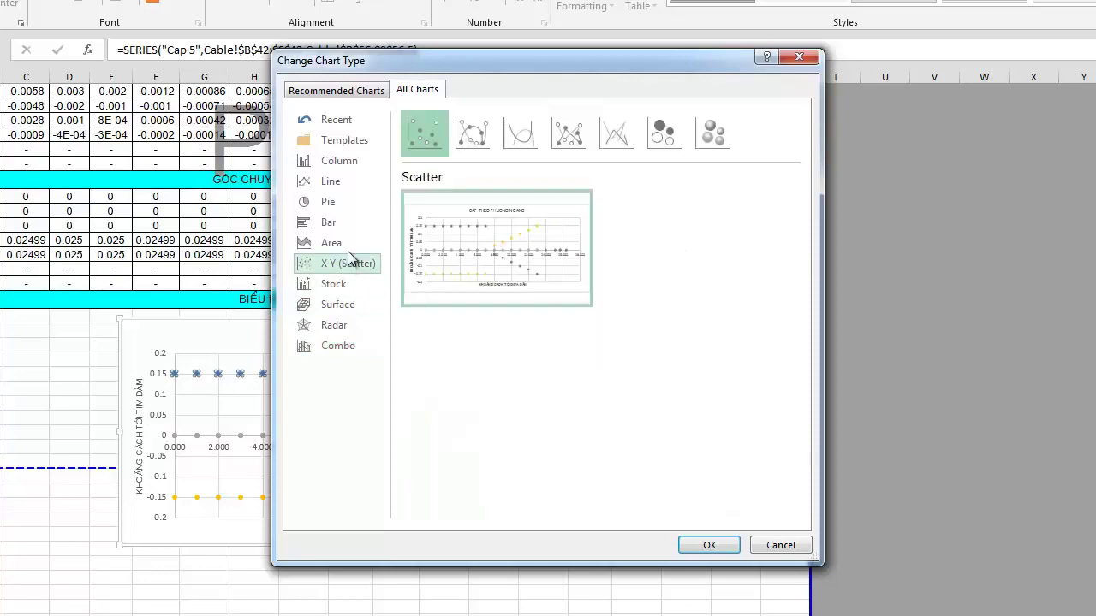
click(338, 180)
click(577, 147)
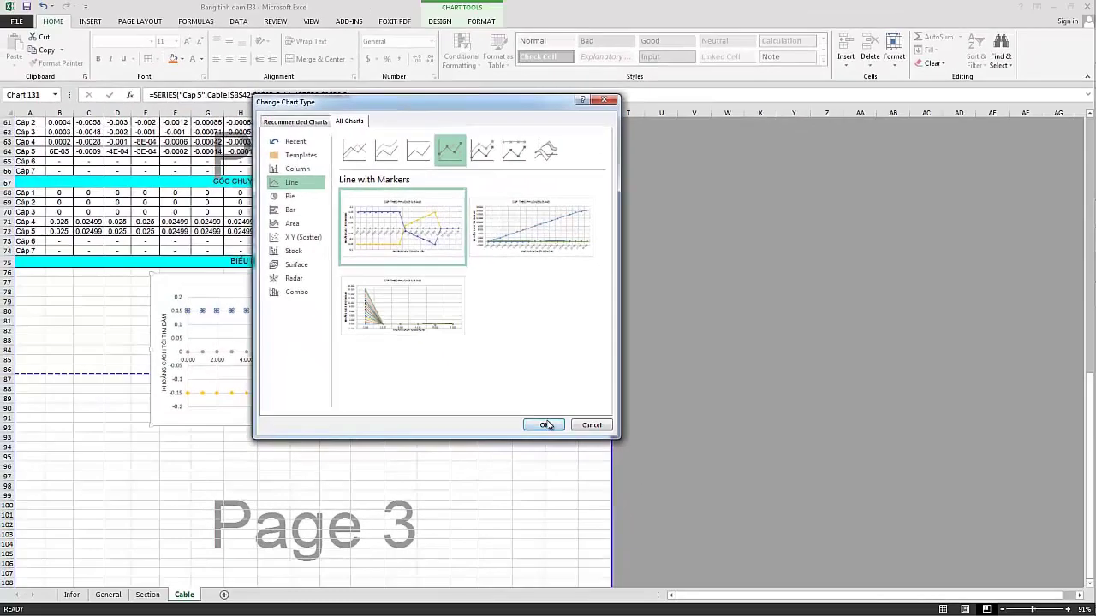
click(580, 452)
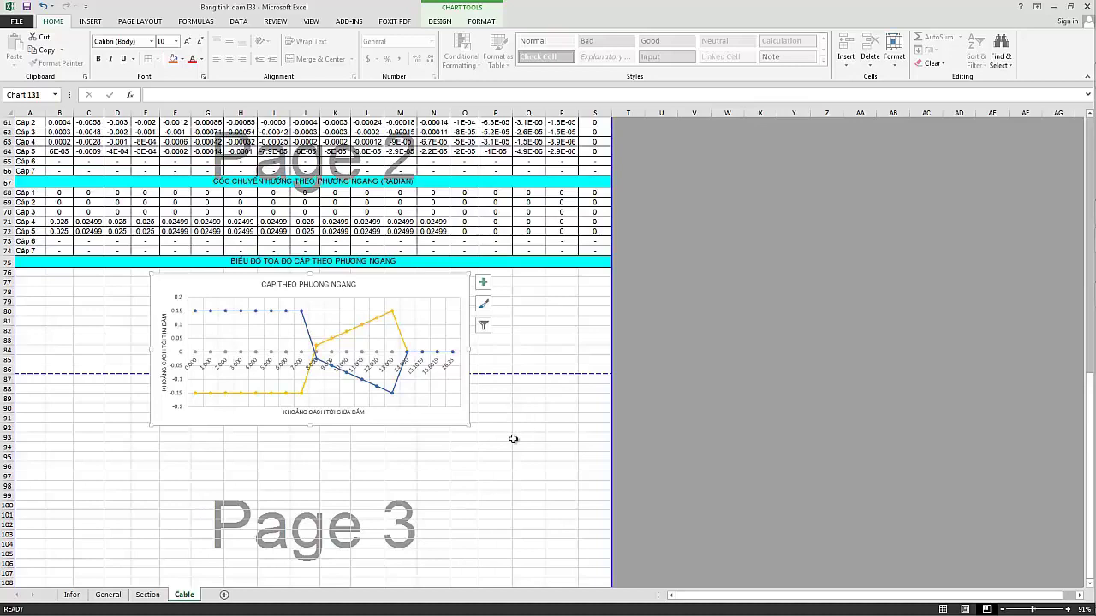
Inspect the Cap 5 line in the chart.
click(516, 429)
scroll(512, 420, up, 2)
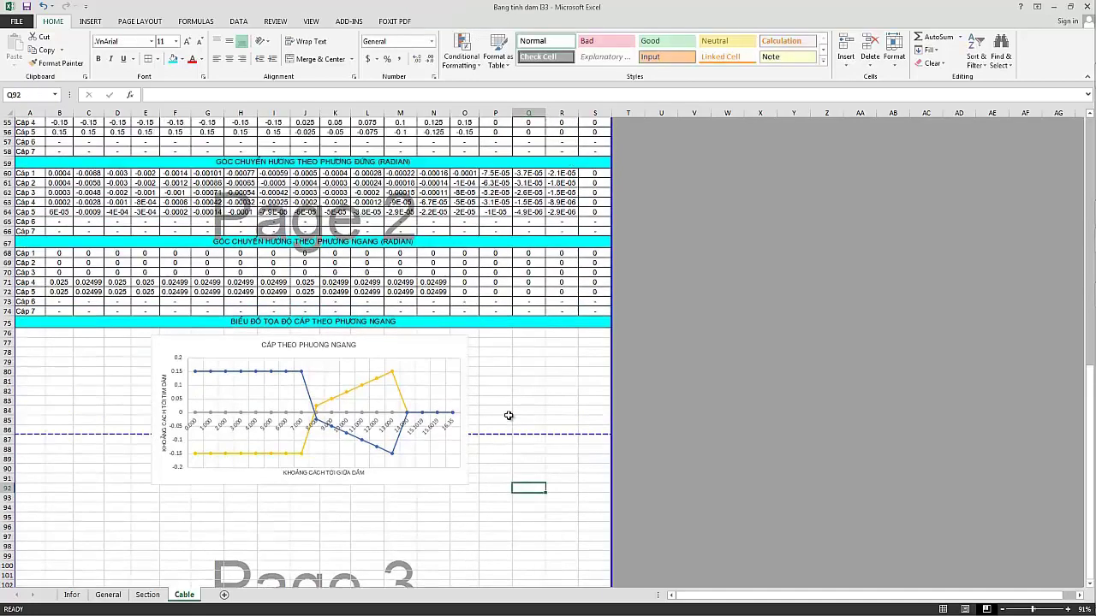
scroll(445, 403, up, 2)
scroll(403, 369, up, 1)
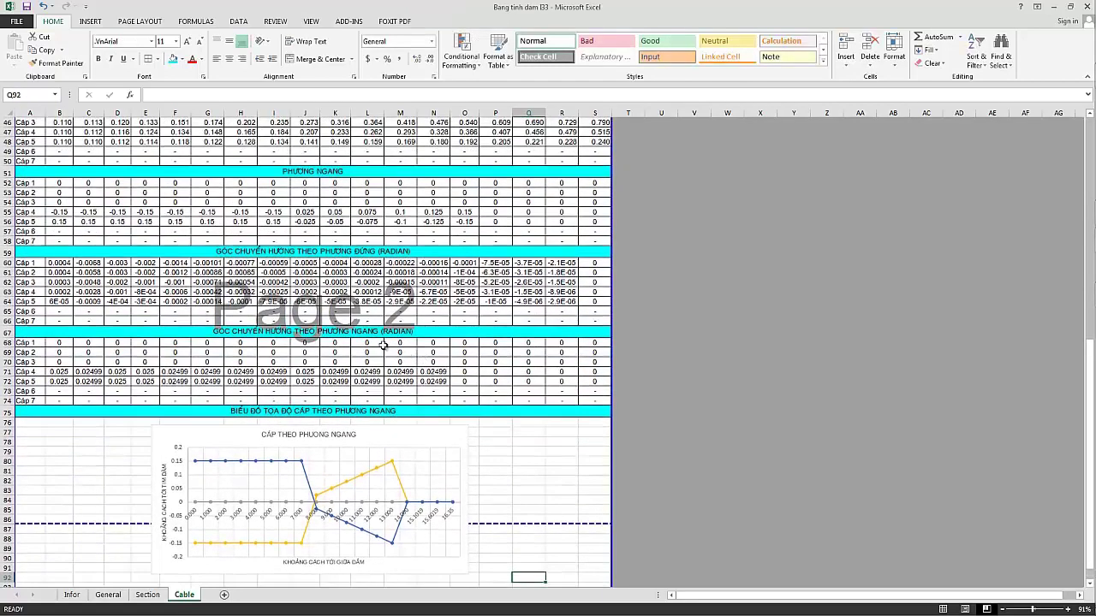
scroll(382, 351, down, 1)
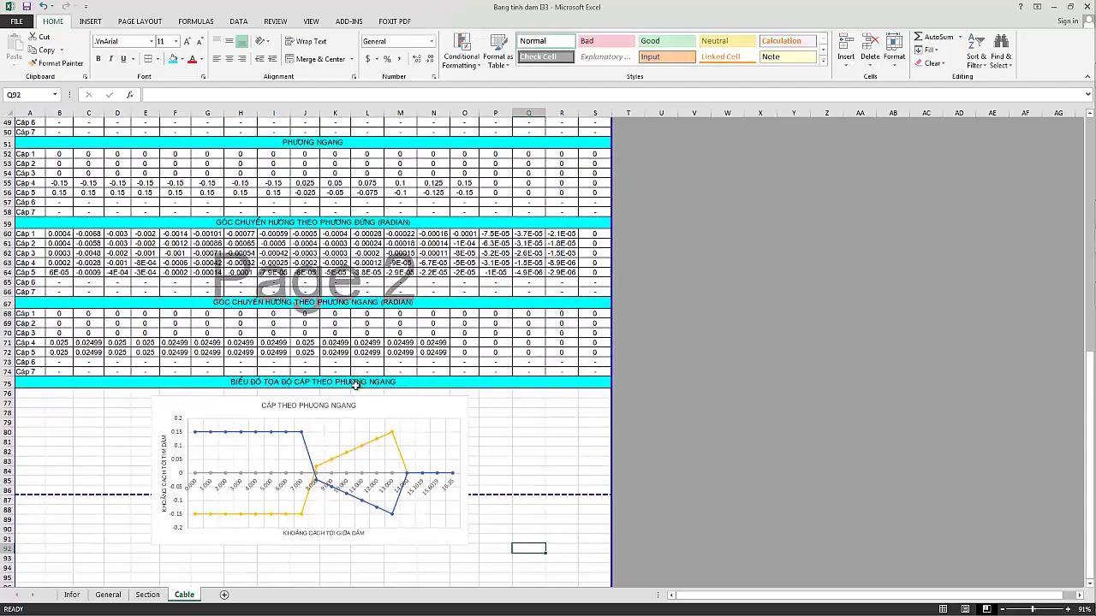
scroll(352, 395, down, 1)
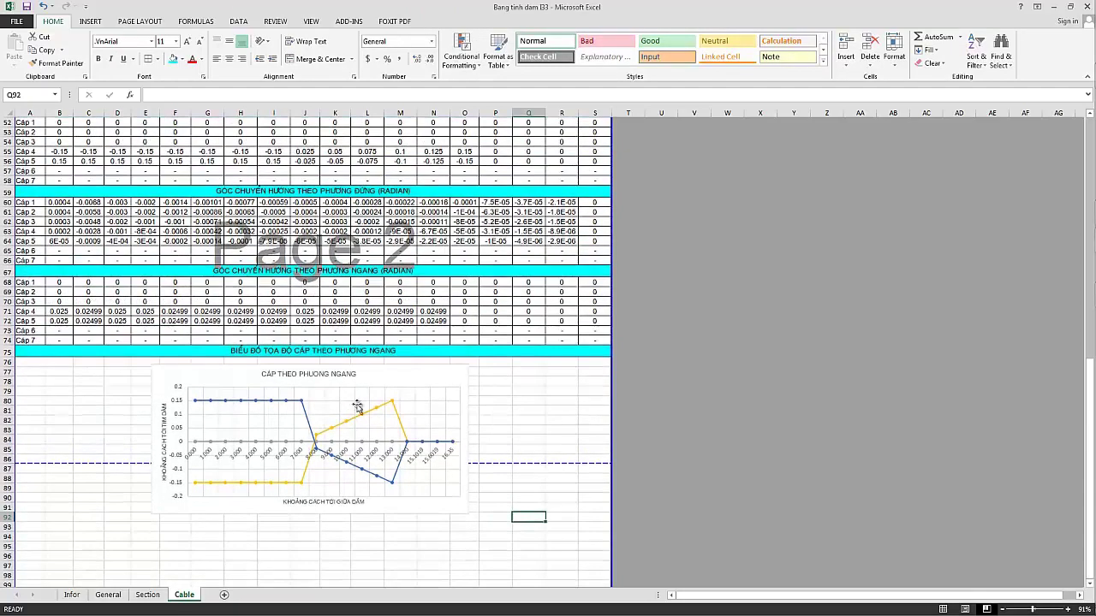
click(304, 414)
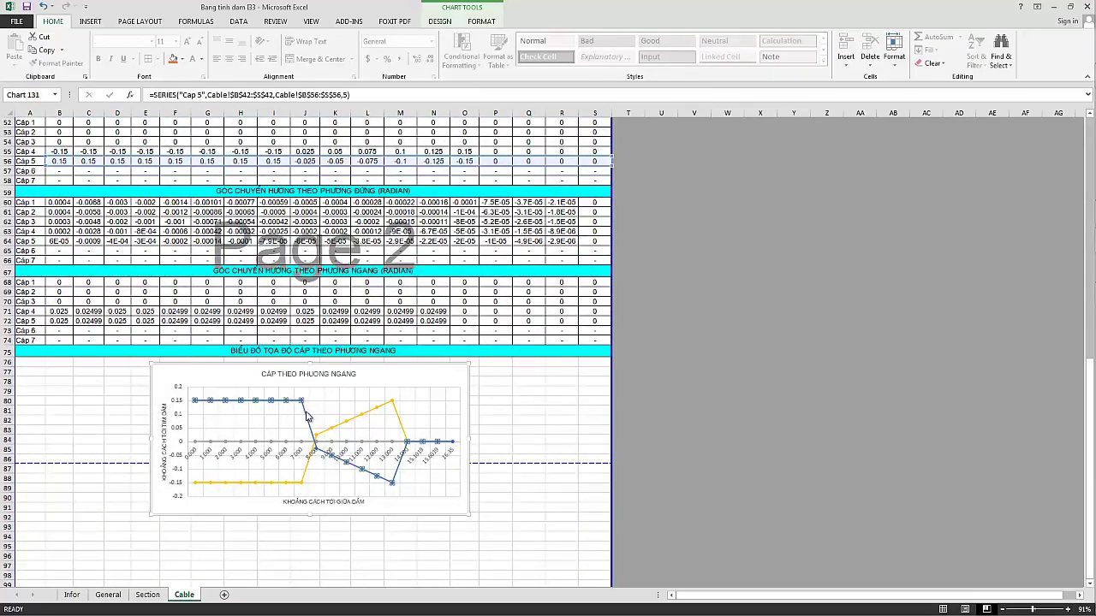
scroll(307, 415, up, 1)
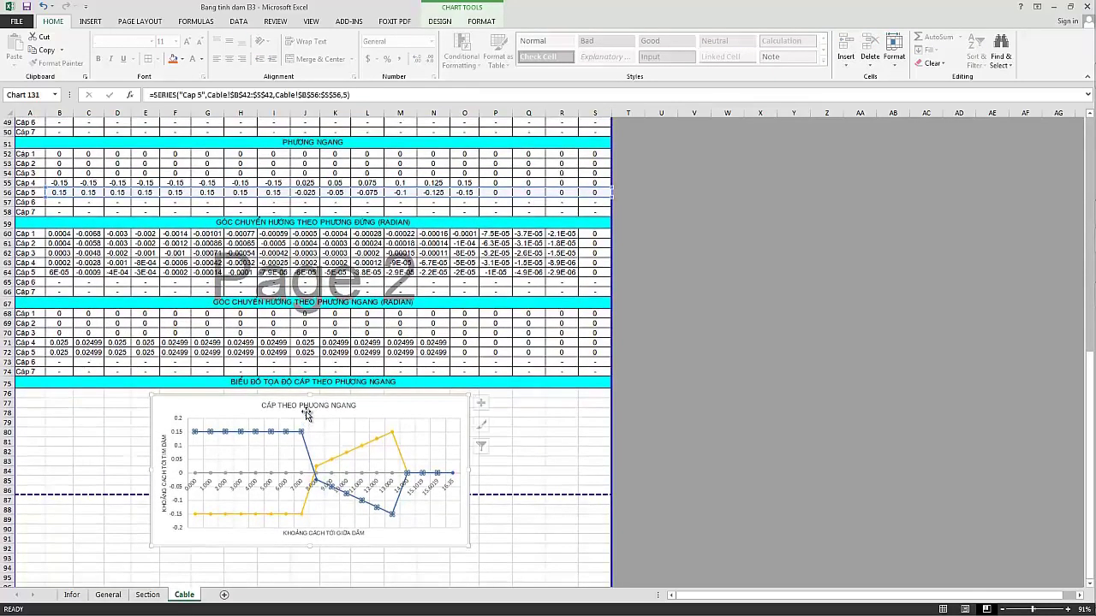
click(658, 300)
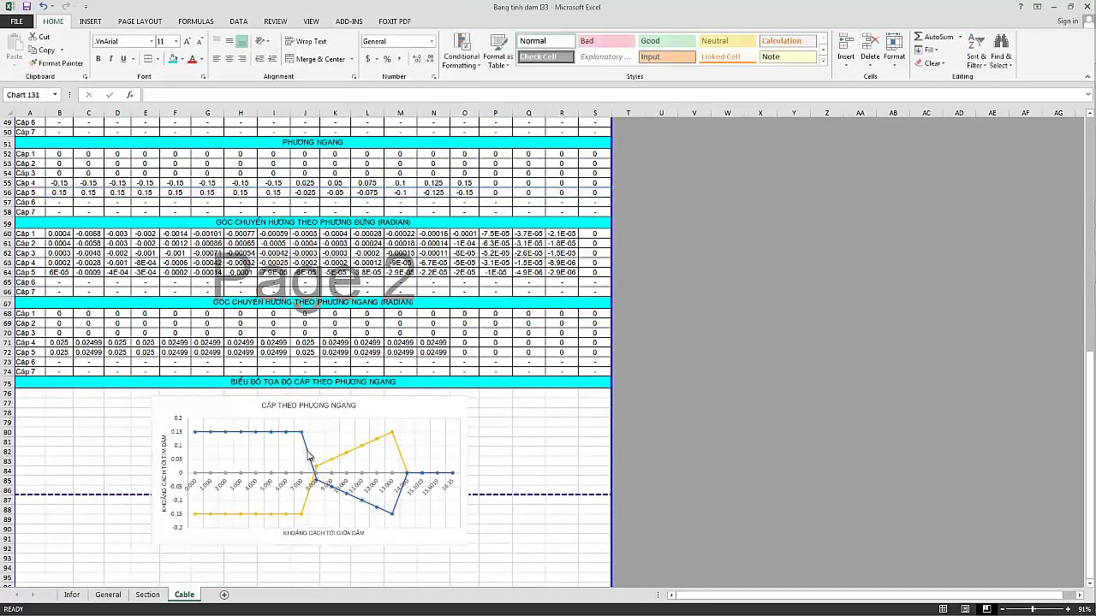
click(331, 484)
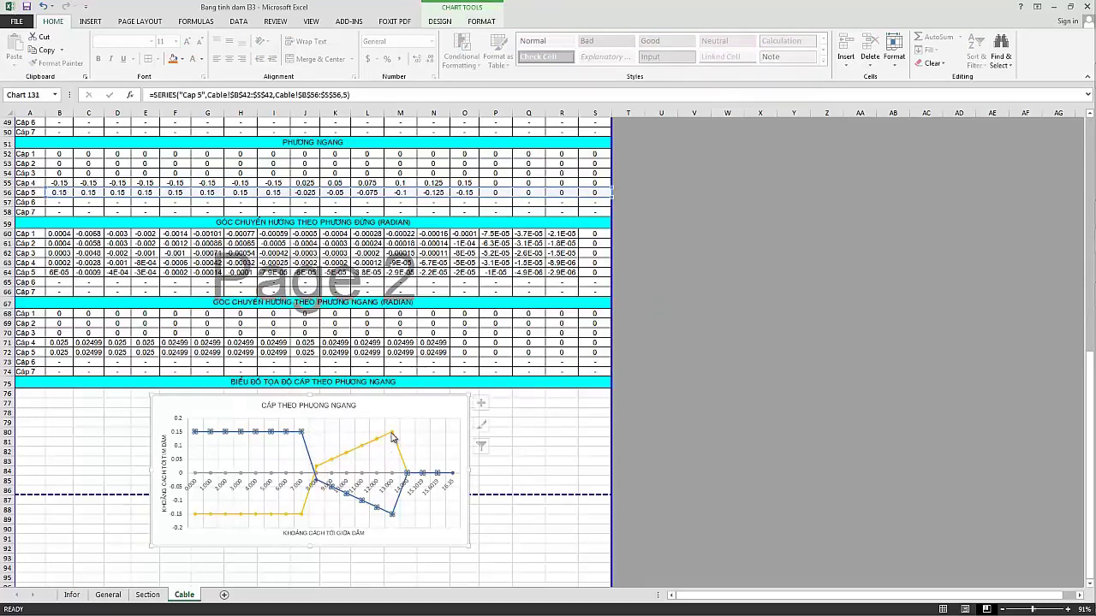
click(760, 442)
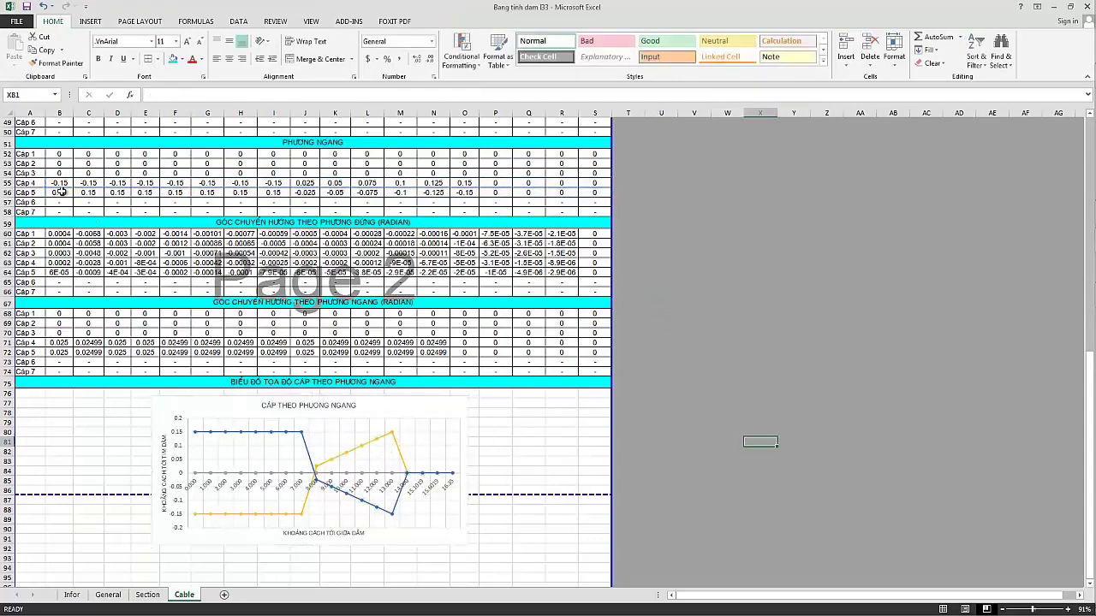
Check the Cap 4 formulas in row 55 (D55, G55, H55, J55), then scroll up to the cable table.
click(61, 183)
click(129, 183)
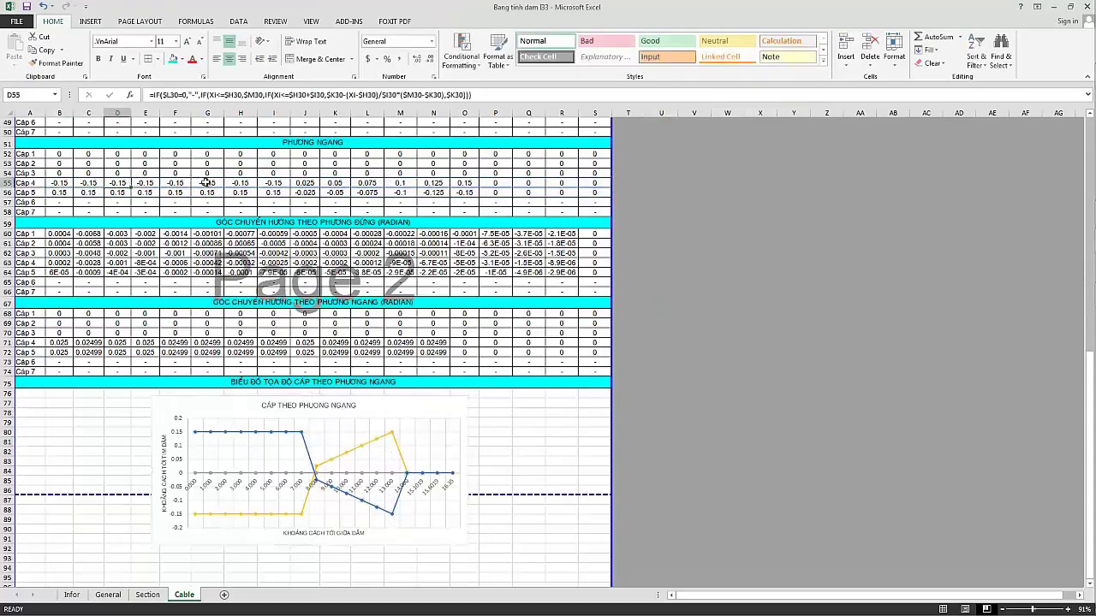
click(206, 183)
click(244, 183)
click(308, 184)
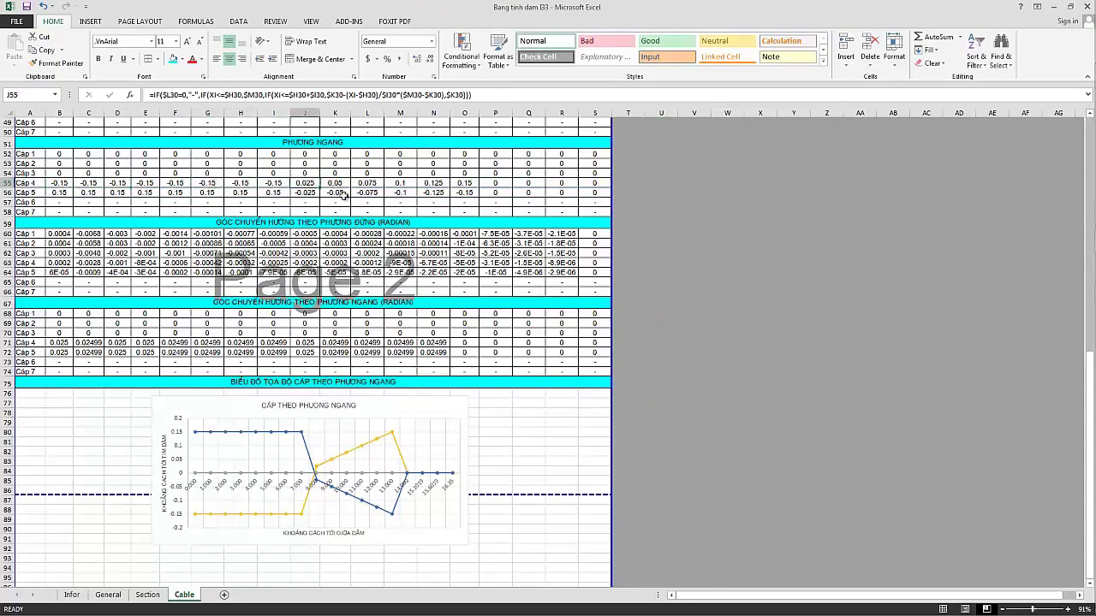
scroll(342, 195, up, 1)
scroll(342, 195, up, 11)
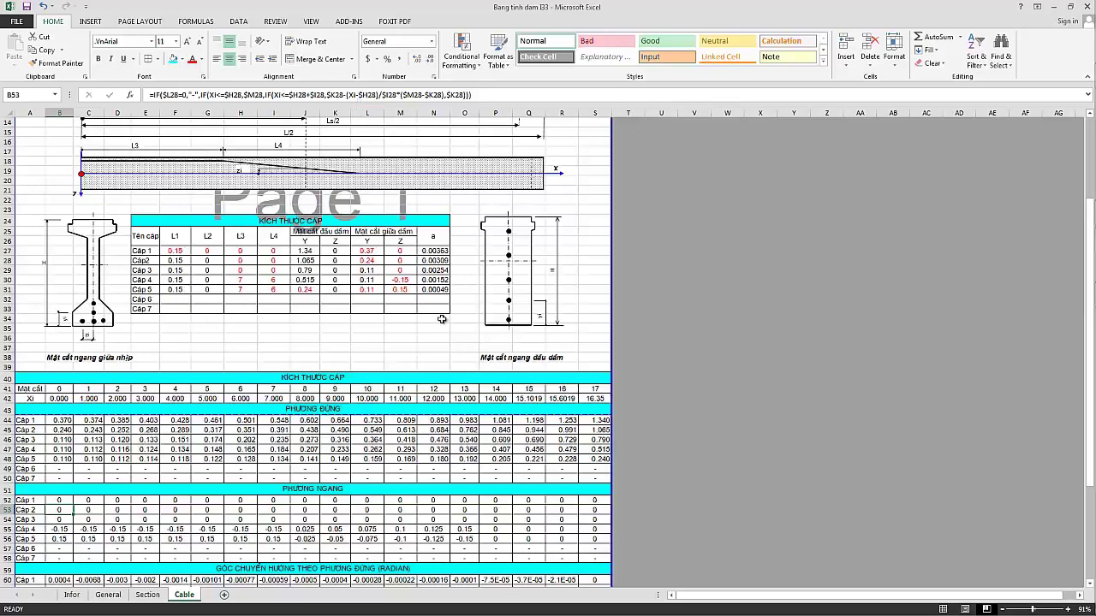
Change $K27 to $M27 in the cell B52 formula.
scroll(447, 496, down, 2)
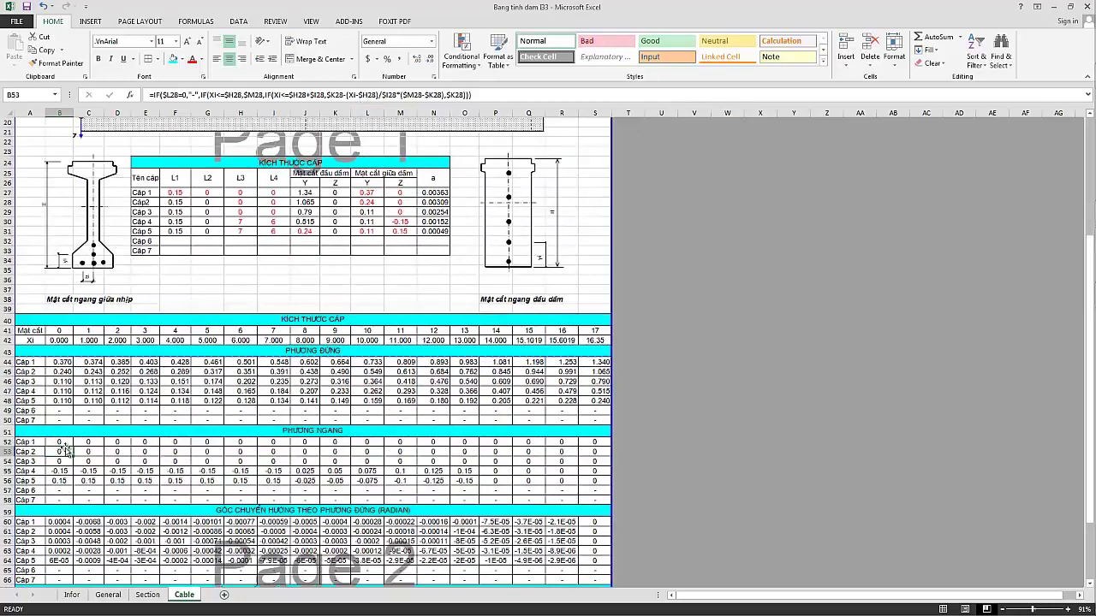
click(60, 442)
click(336, 95)
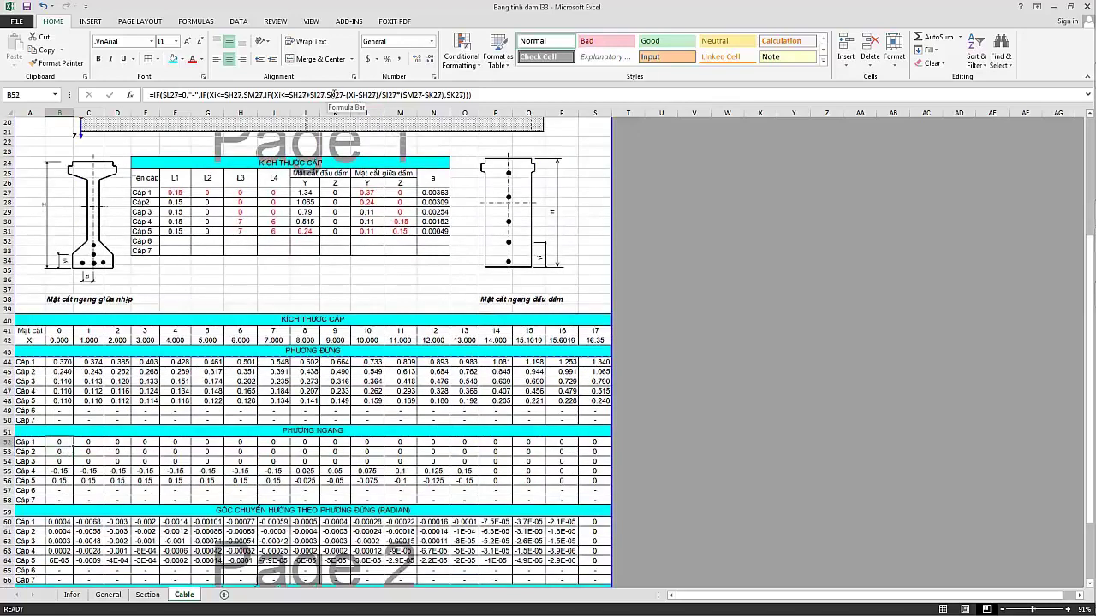
key(BackSpace)
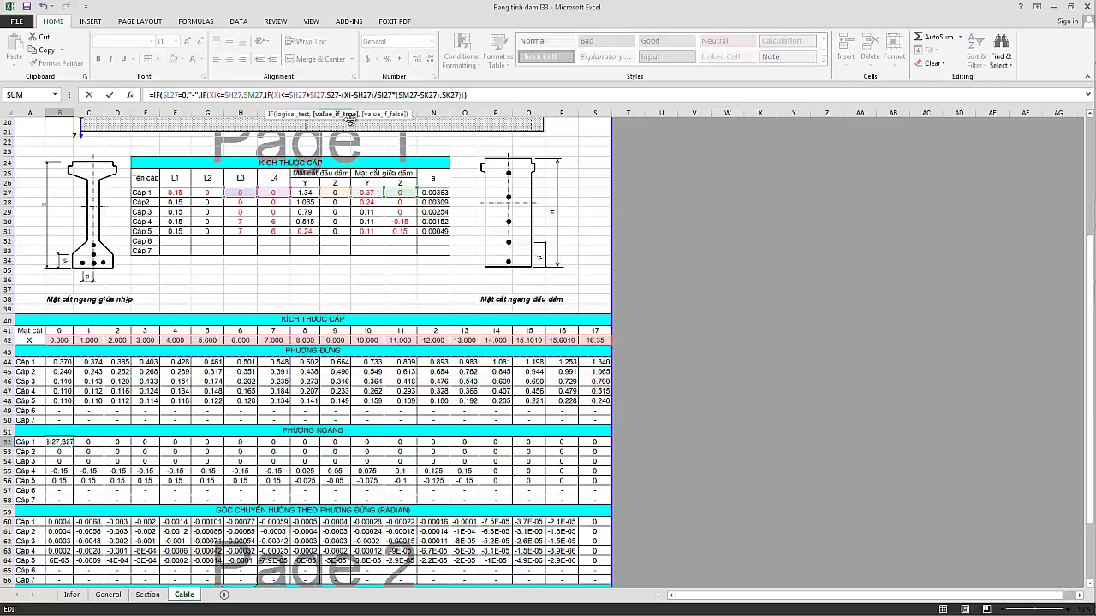
text(M)
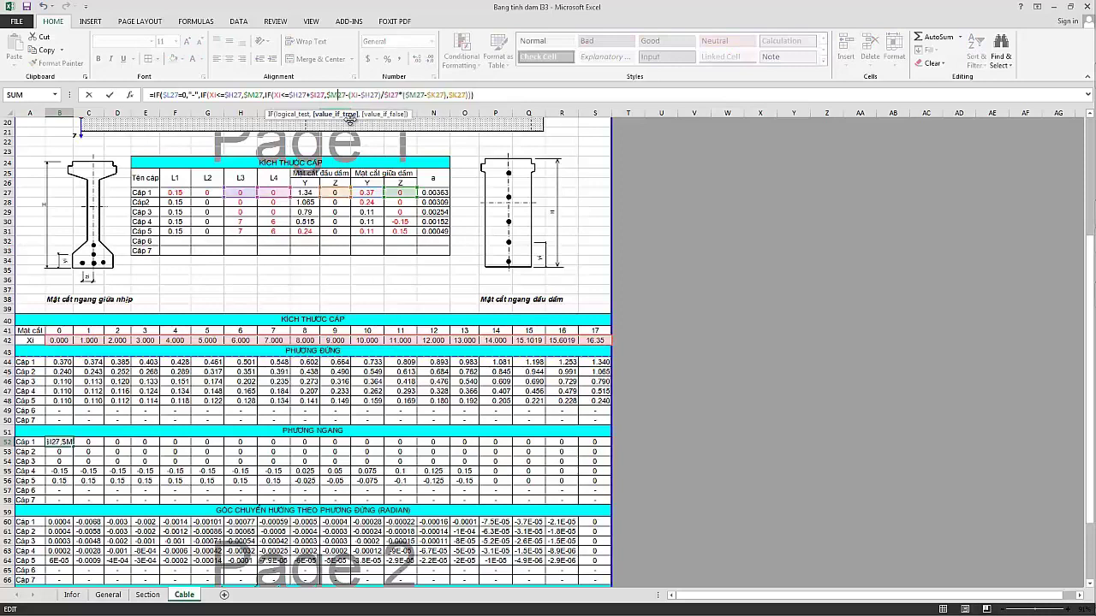
key(Return)
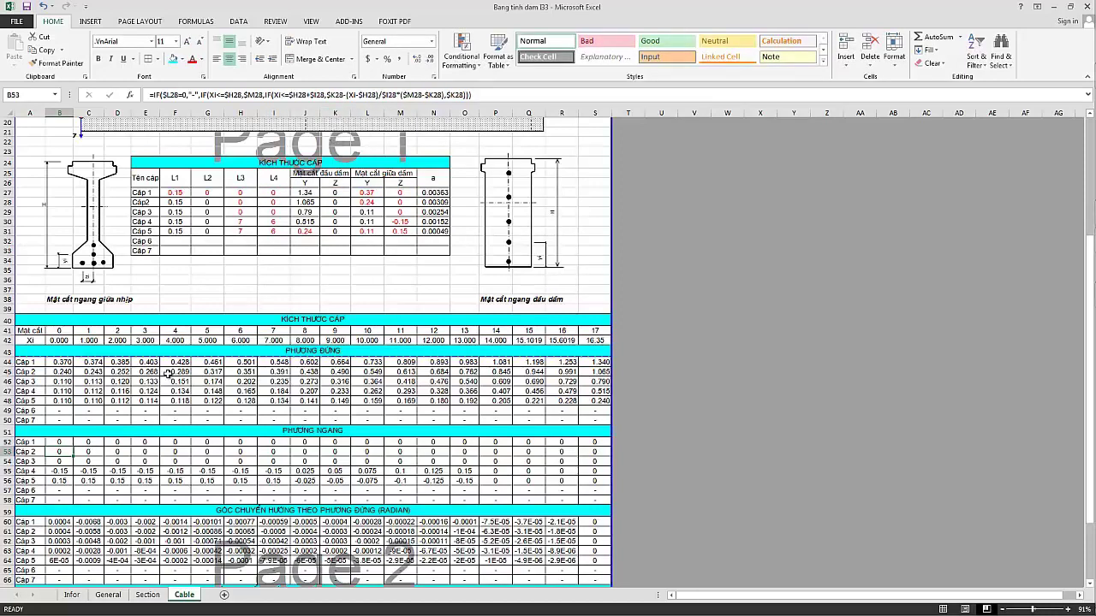
Fill the B52 formula down through row 58 and review the updated chart.
scroll(40, 402, down, 2)
click(59, 383)
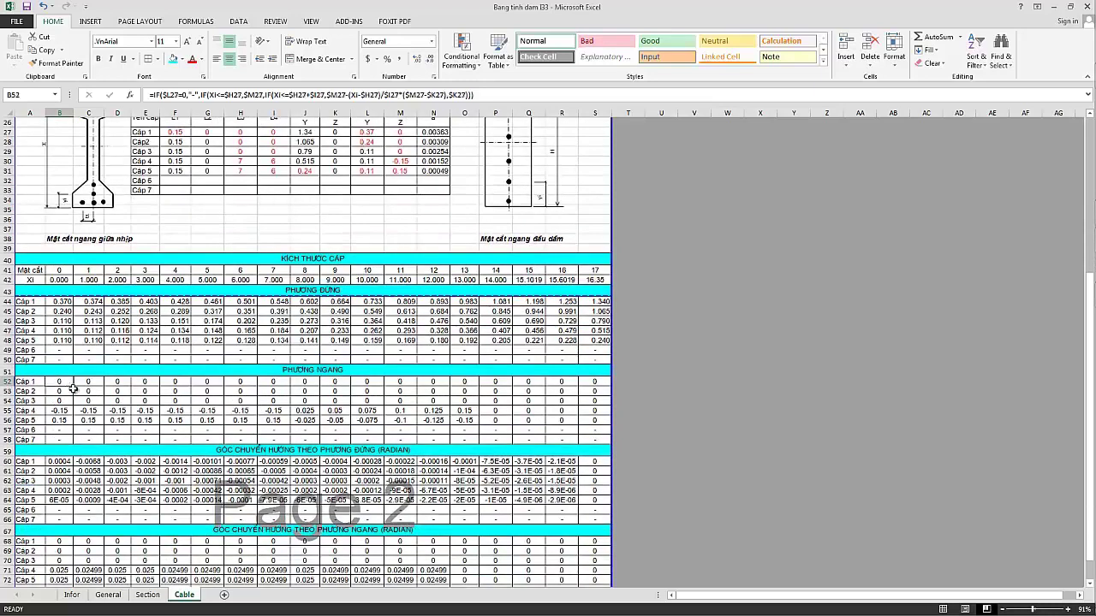
mouse_move(74, 386)
mouse_down()
mouse_move(74, 440)
mouse_move(595, 449)
mouse_up()
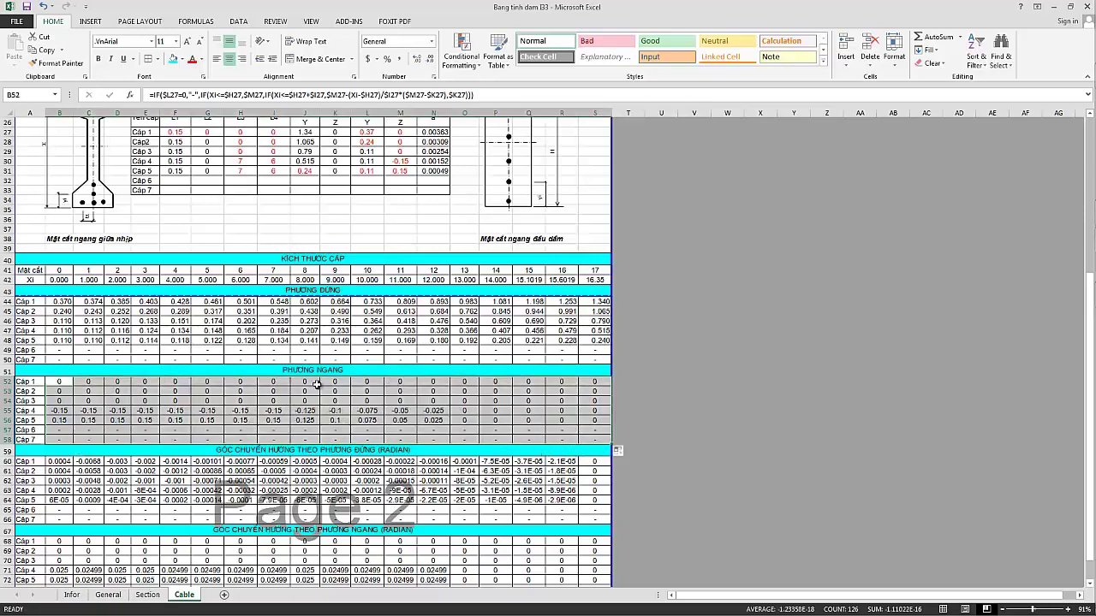
scroll(316, 385, down, 2)
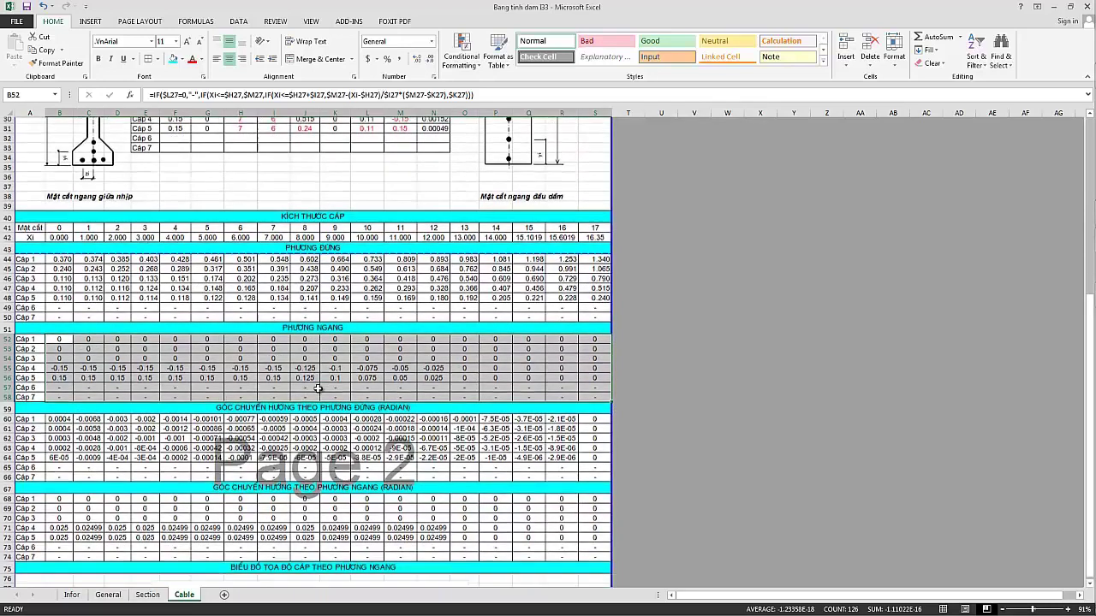
scroll(317, 385, down, 3)
scroll(321, 377, up, 5)
scroll(325, 369, up, 2)
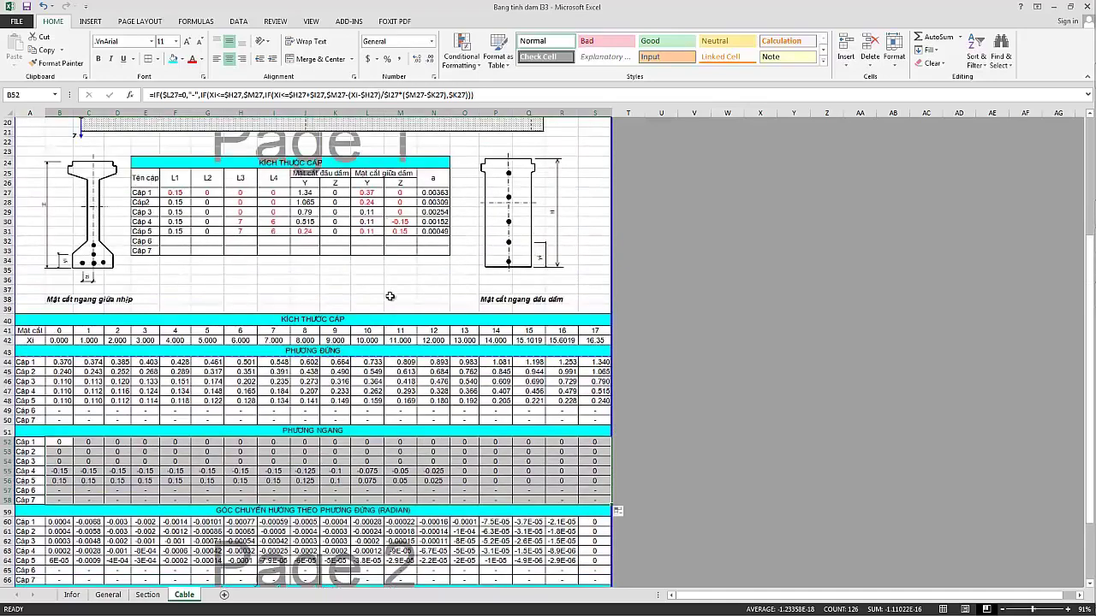
scroll(389, 296, down, 5)
scroll(389, 297, down, 4)
scroll(572, 374, down, 1)
Select the chart and move it slightly to the right.
click(672, 418)
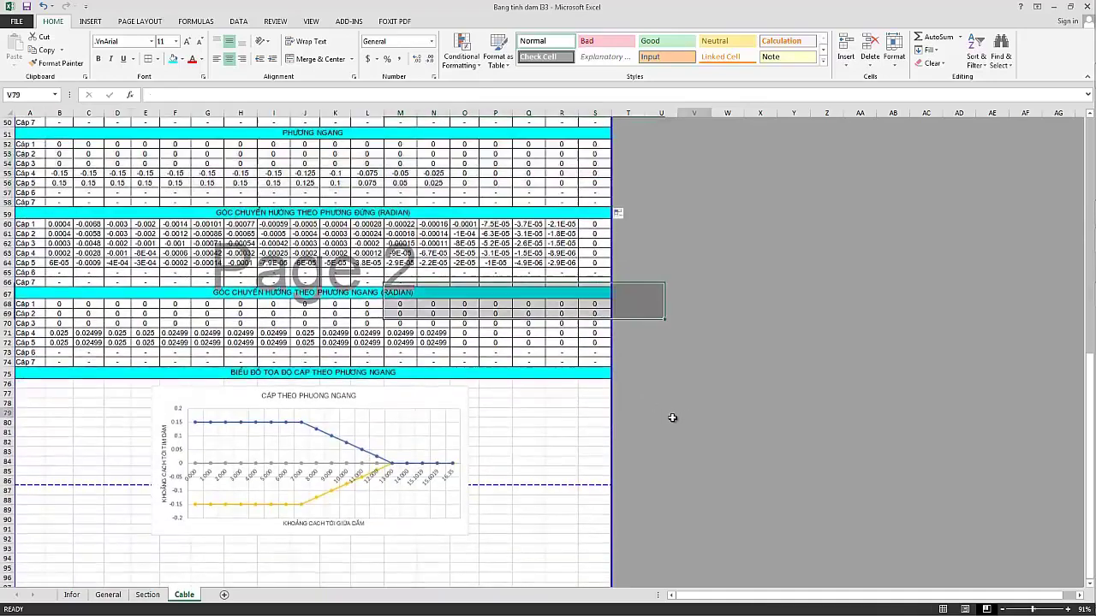
scroll(359, 390, down, 2)
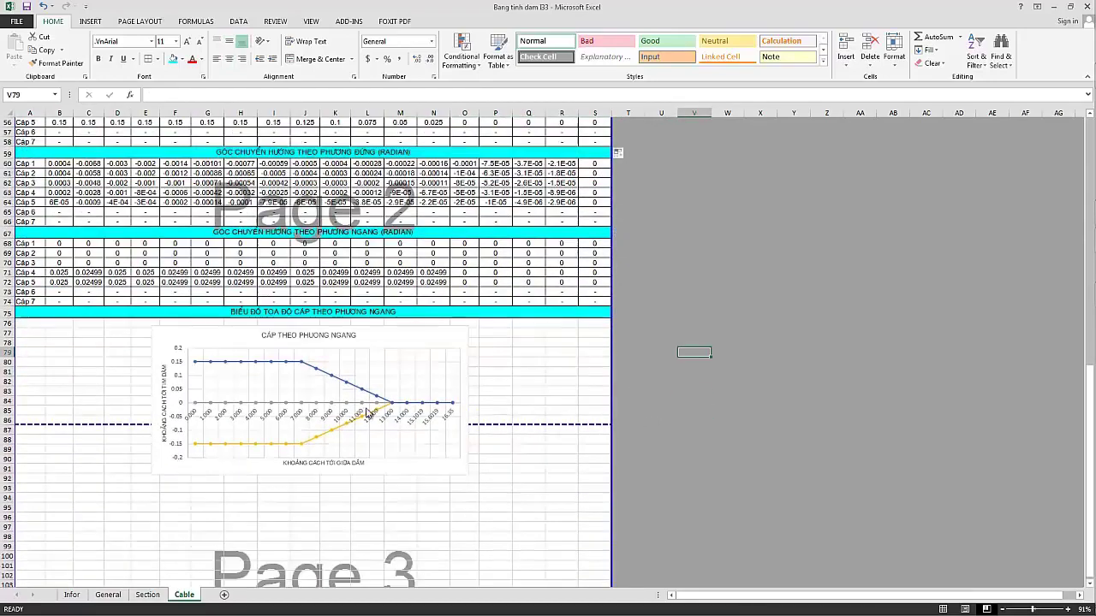
click(331, 380)
scroll(335, 381, down, 2)
click(504, 425)
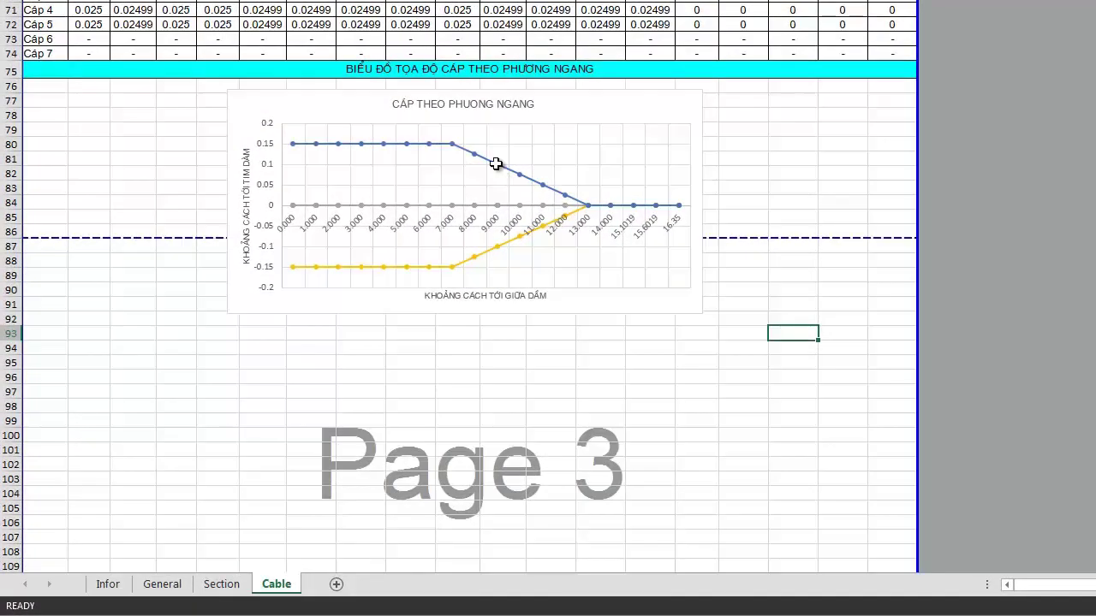
click(496, 163)
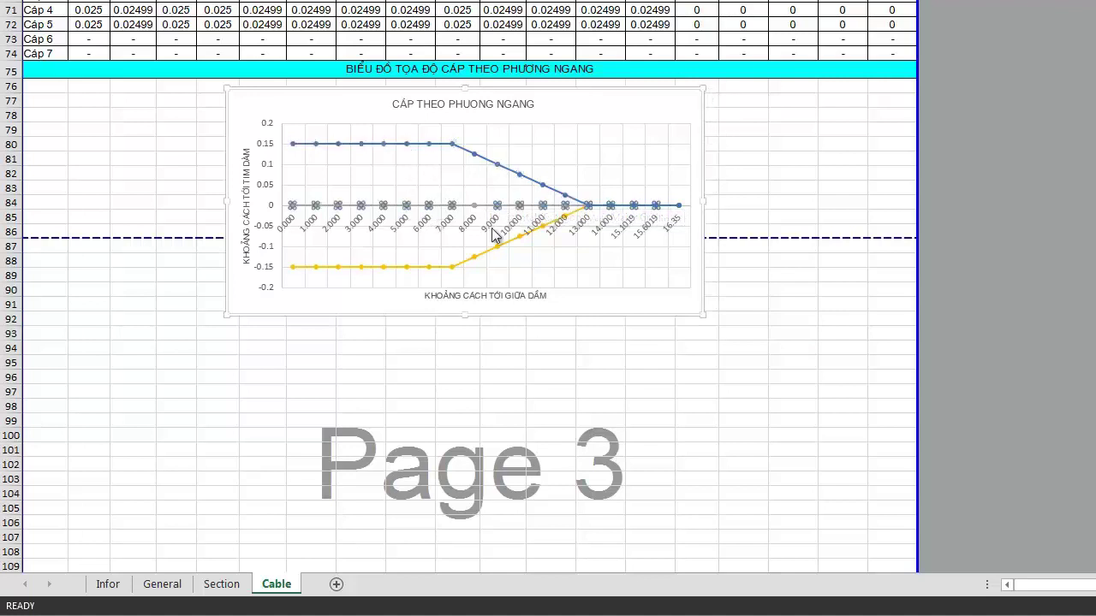
click(779, 308)
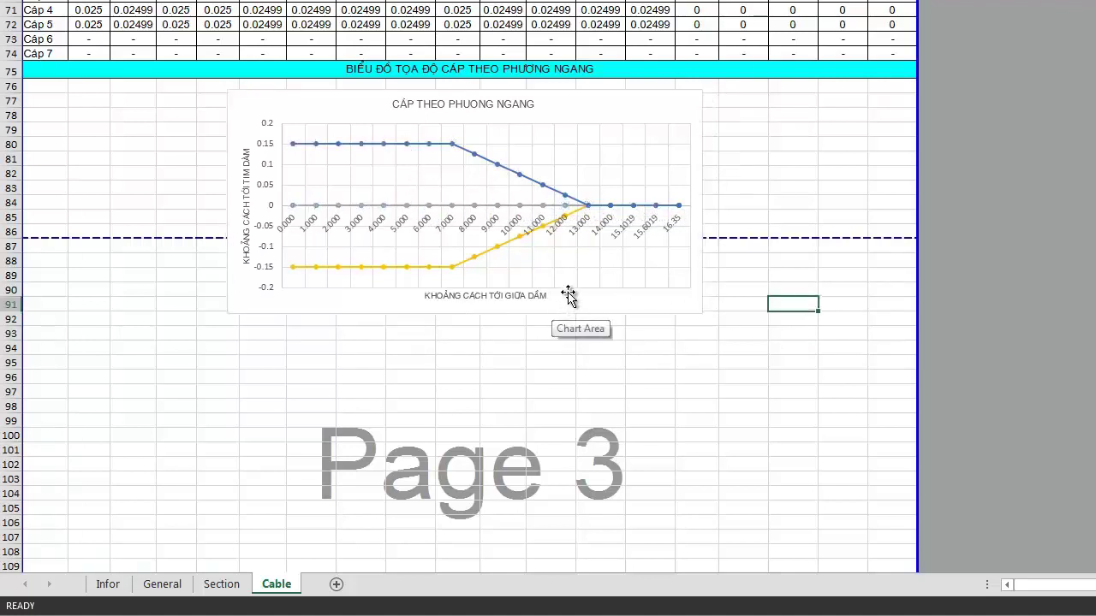
click(700, 202)
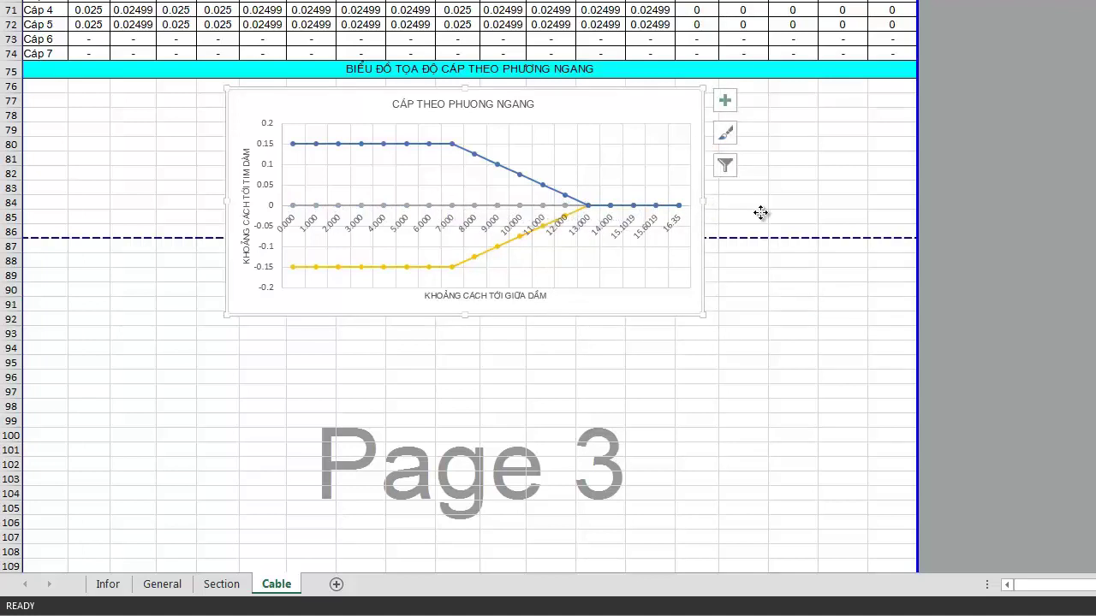
drag(761, 213, 854, 210)
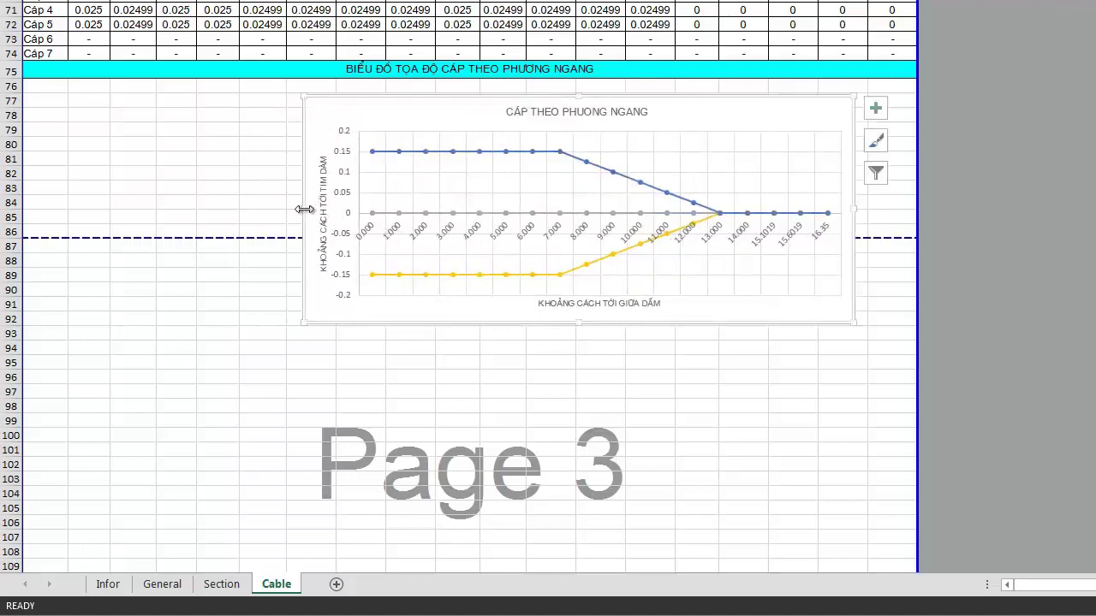
Widen the chart to the left and right and make it taller.
drag(316, 209, 91, 211)
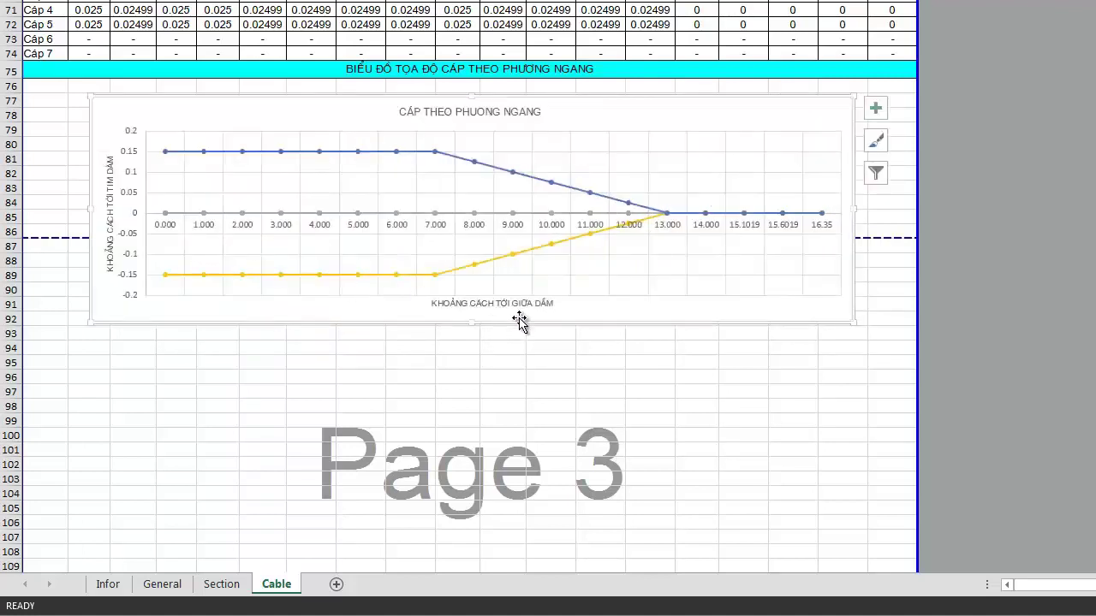
drag(472, 324, 467, 344)
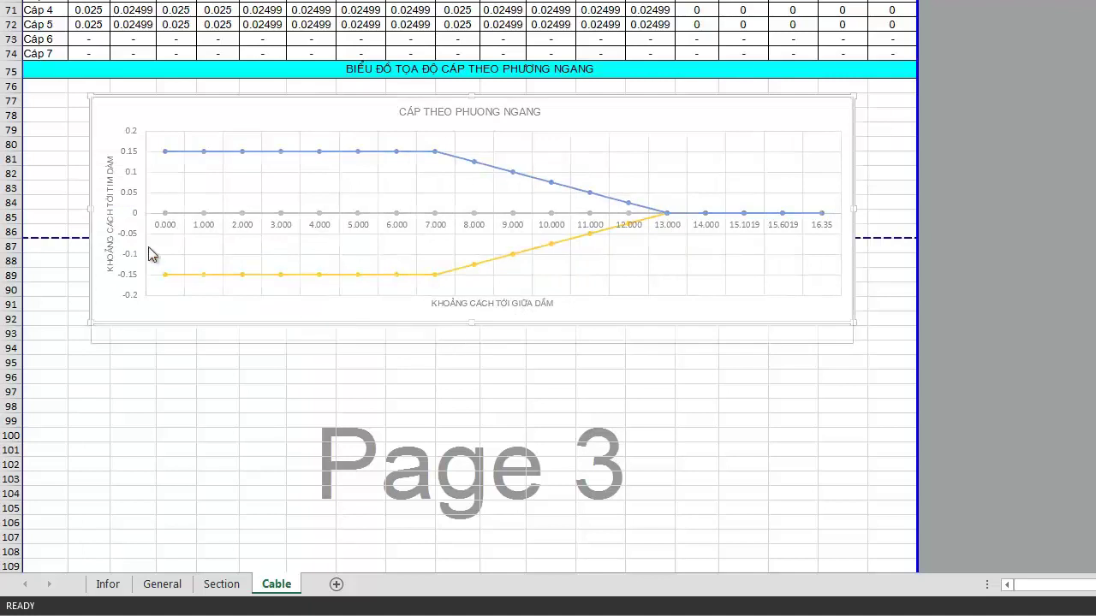
drag(89, 221, 51, 222)
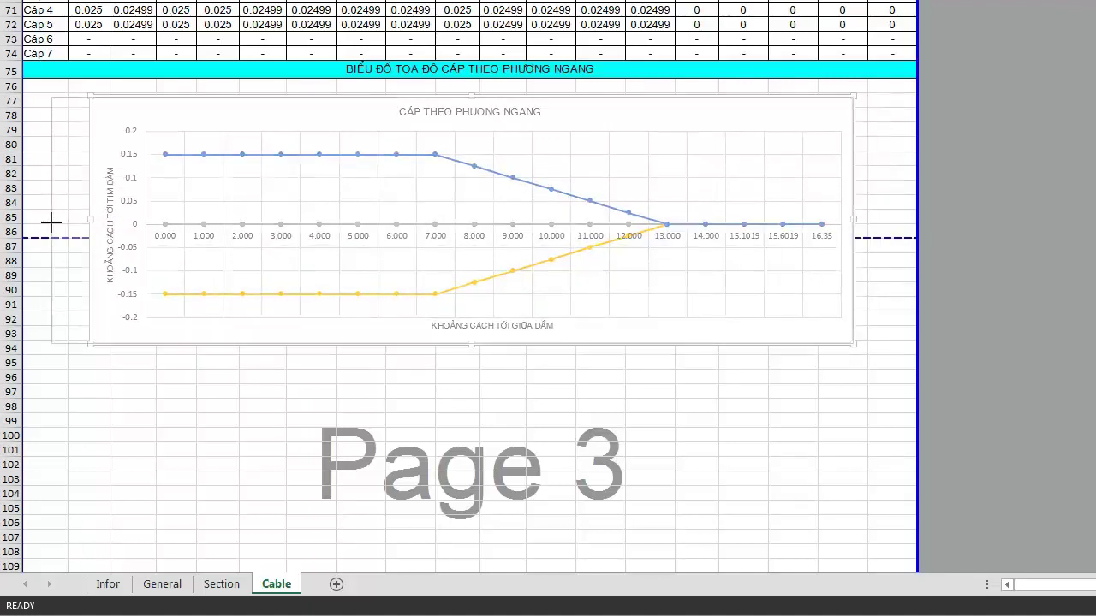
click(667, 386)
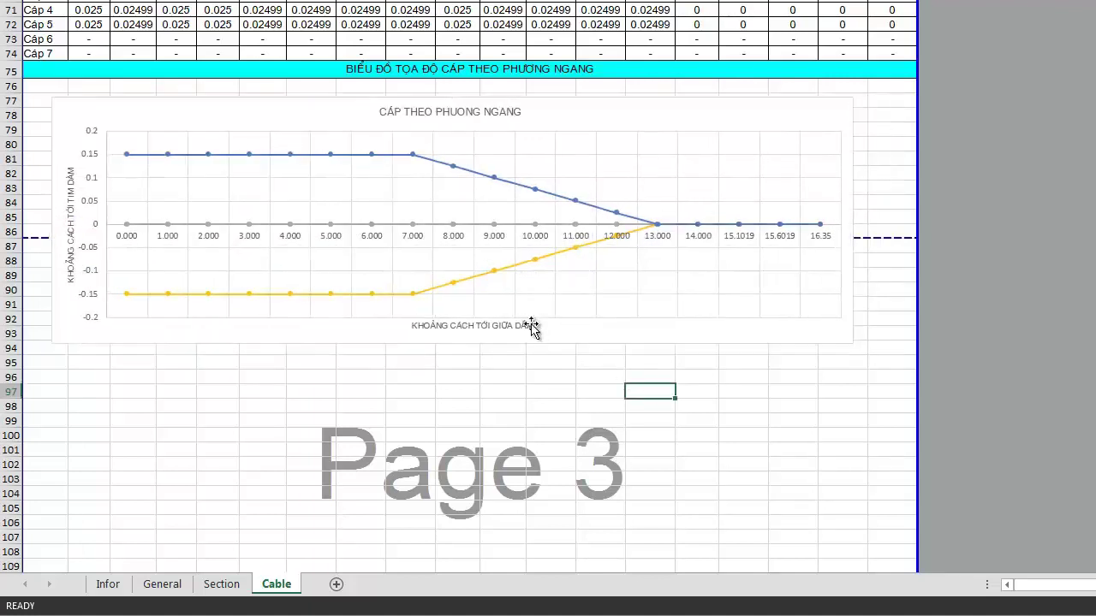
click(467, 346)
drag(467, 348, 453, 368)
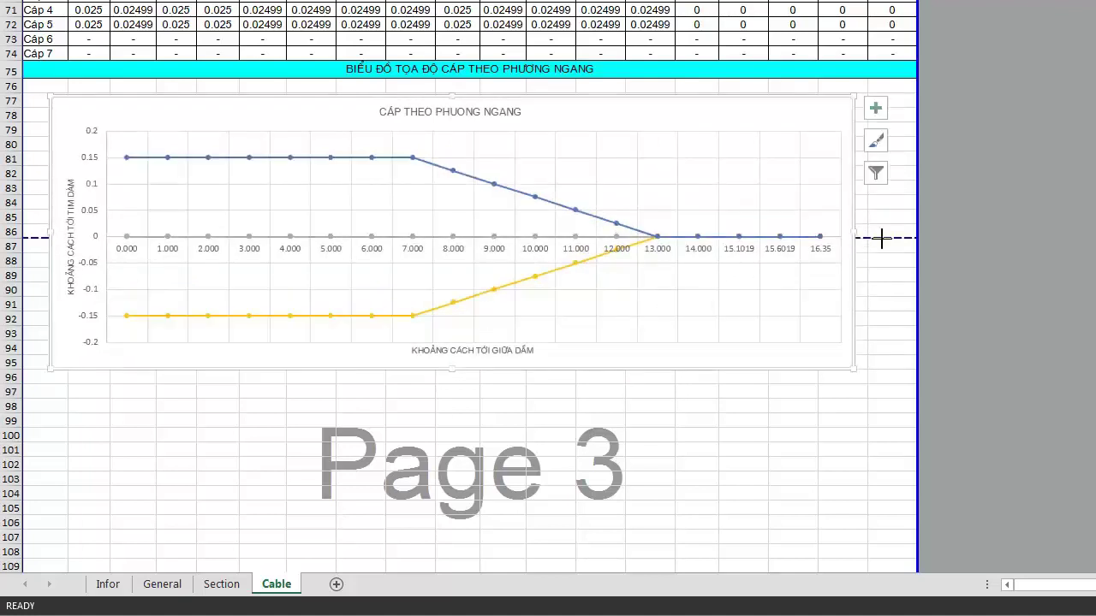
drag(881, 239, 897, 239)
click(1035, 237)
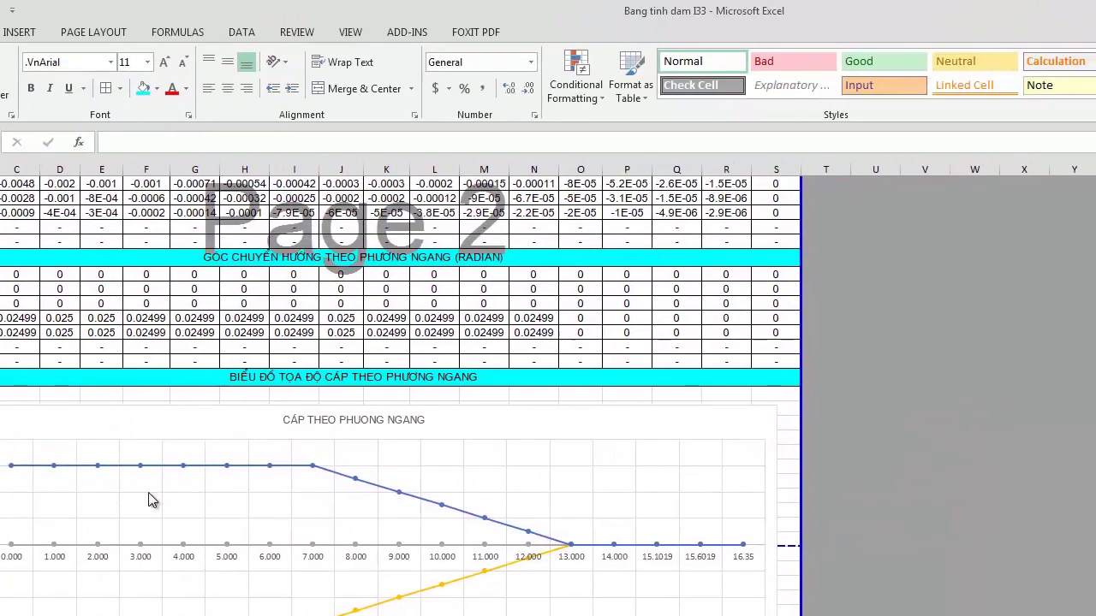
From Chart Design's Add Chart Element, place a data table with legend keys below the plot.
click(268, 195)
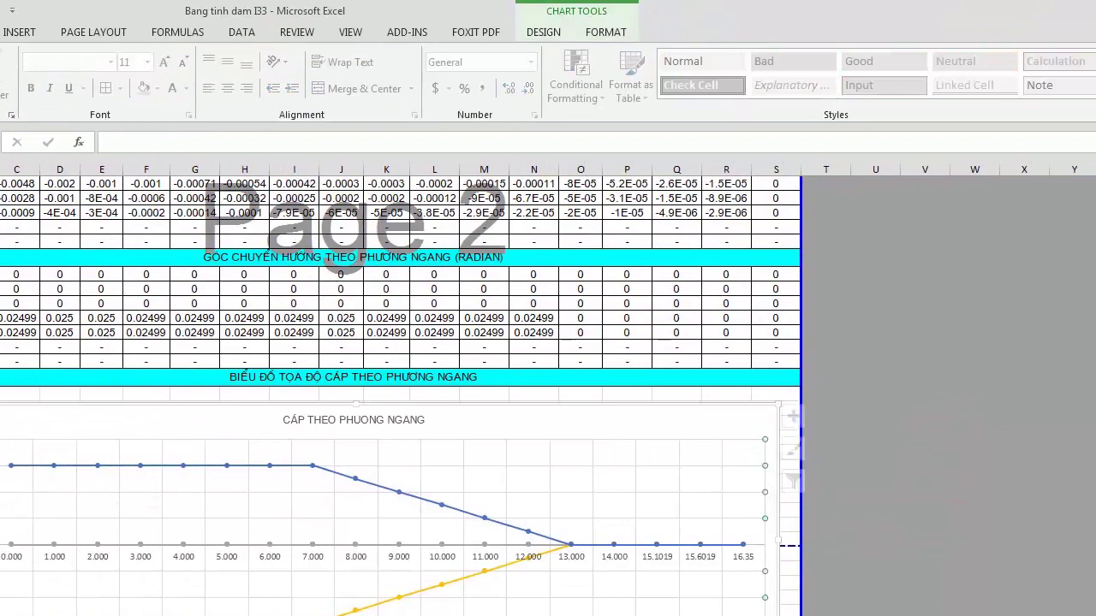
click(545, 33)
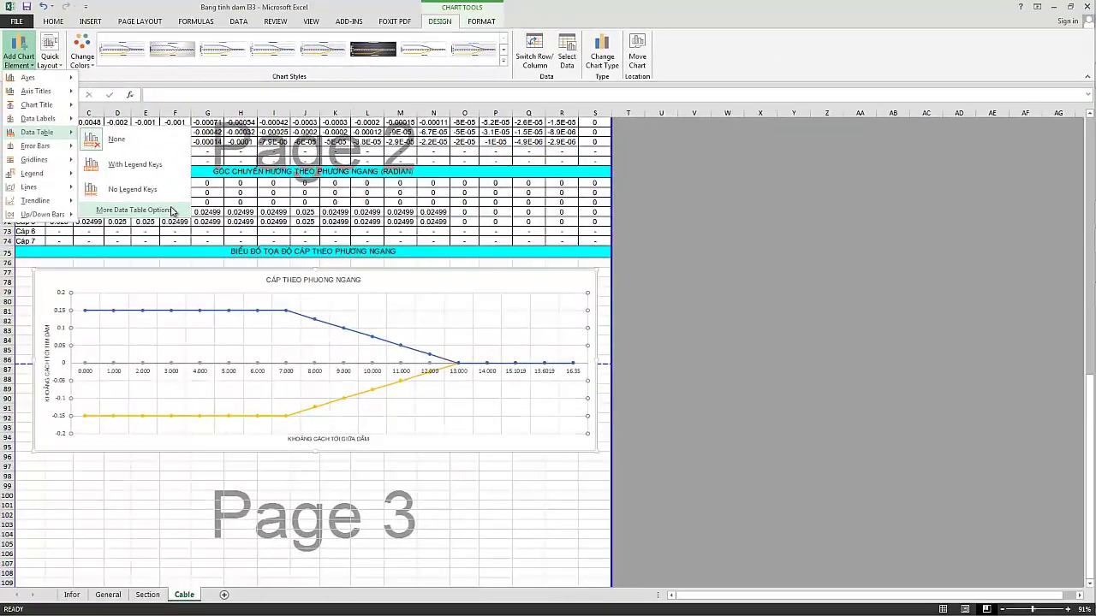
click(244, 268)
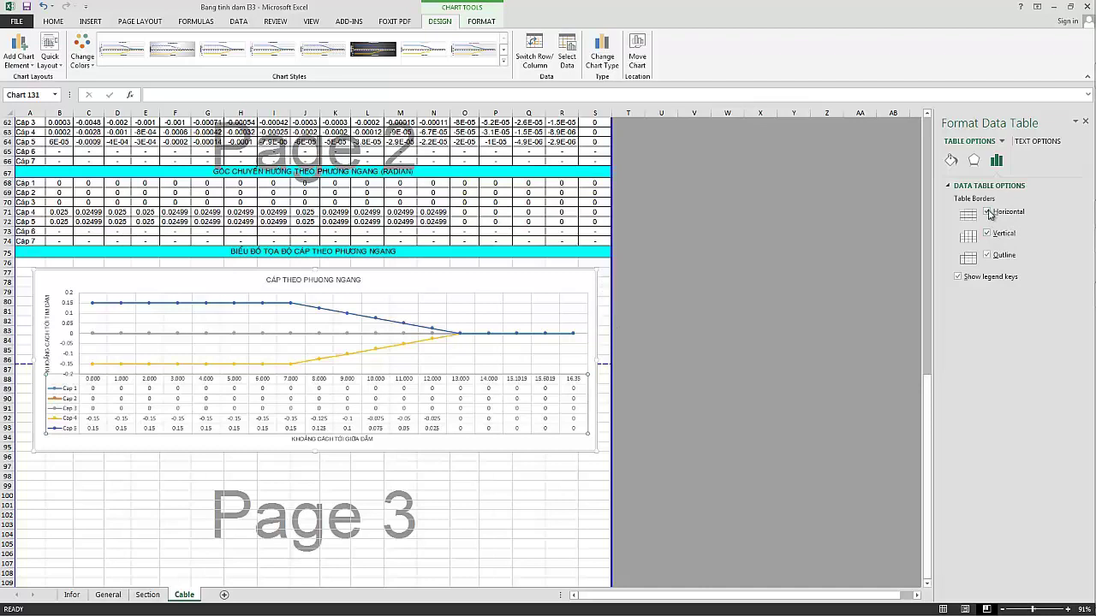
Format the data table by removing its horizontal lines and outline and toggling legend keys.
click(987, 212)
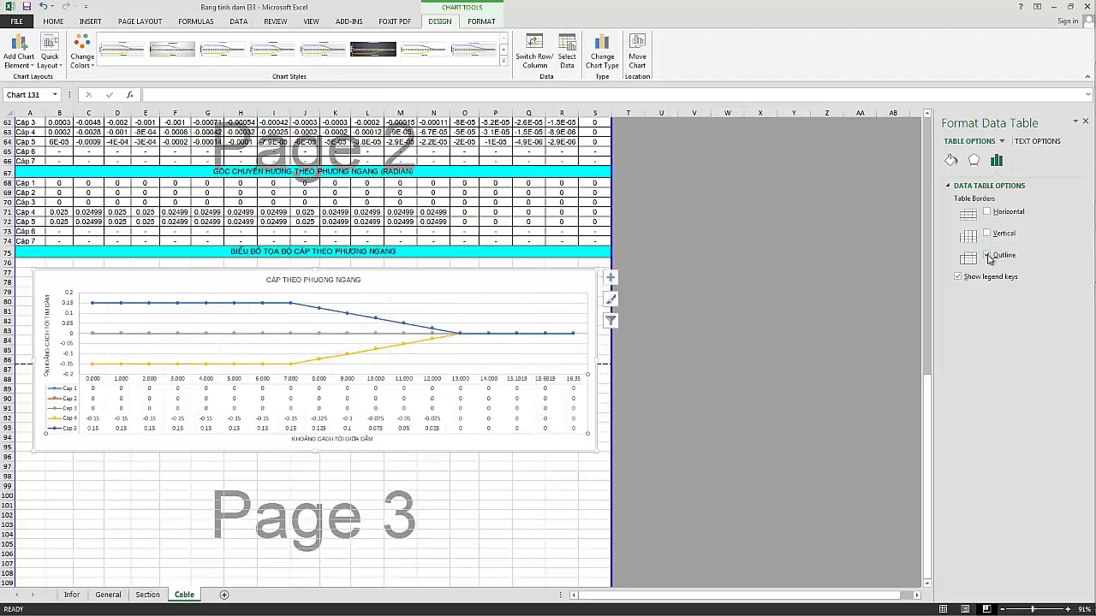
click(988, 256)
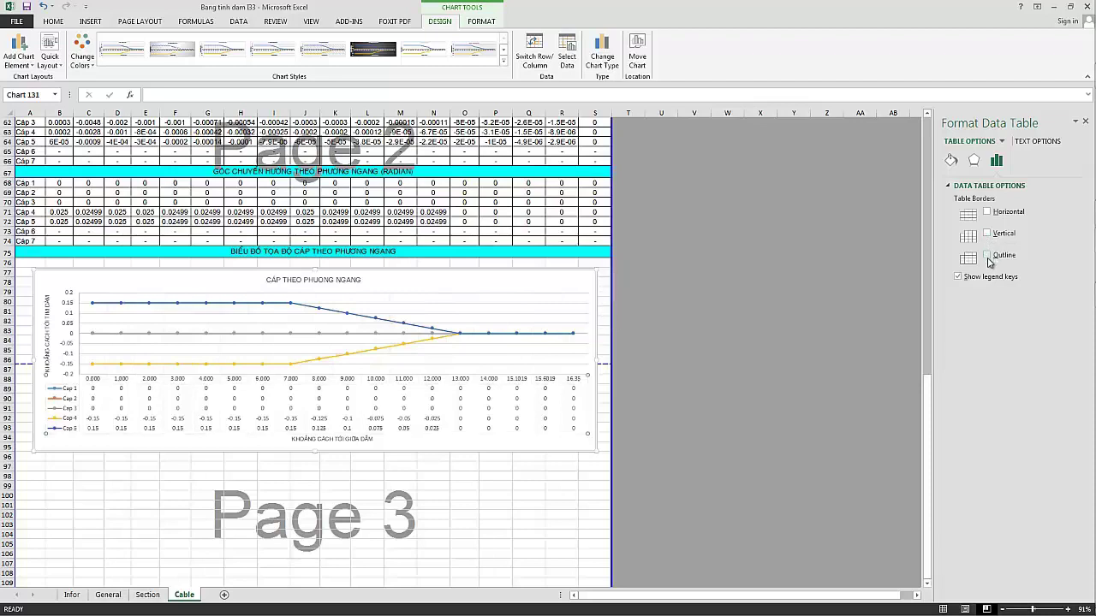
click(952, 162)
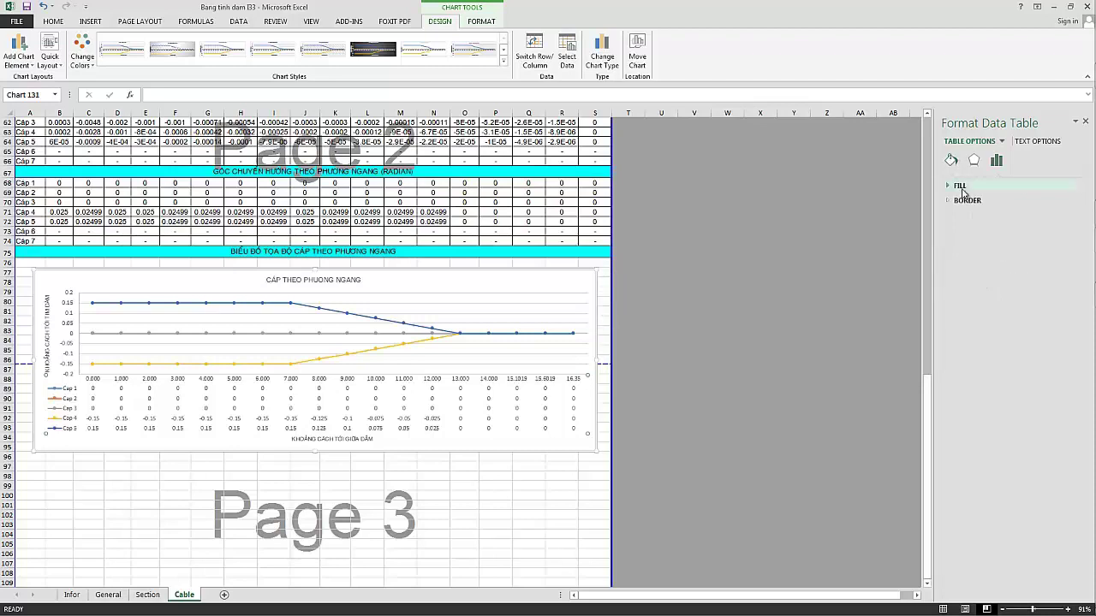
click(960, 187)
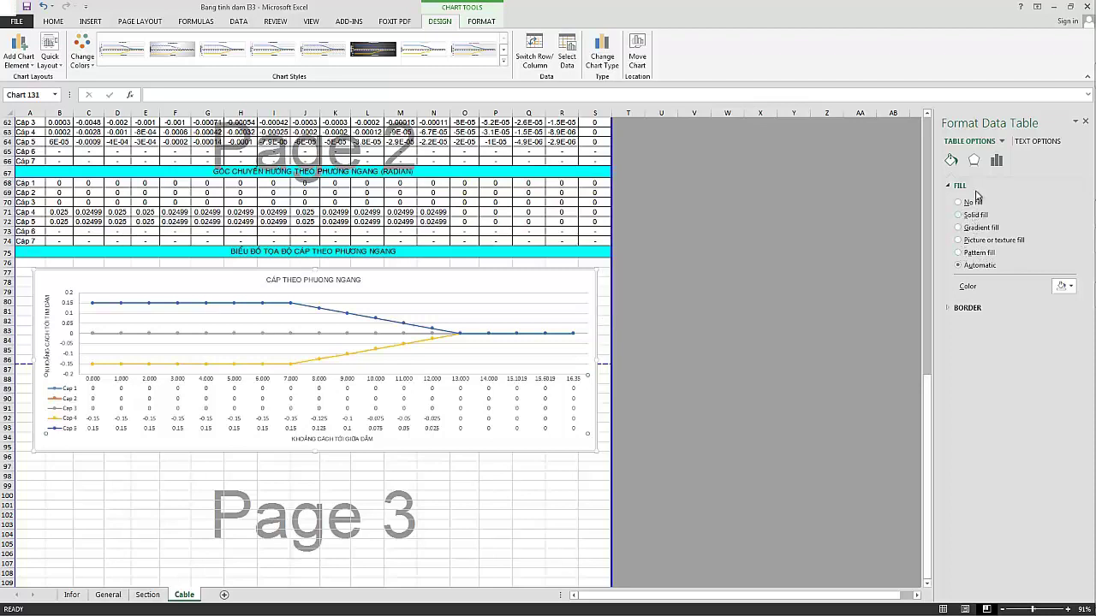
click(973, 163)
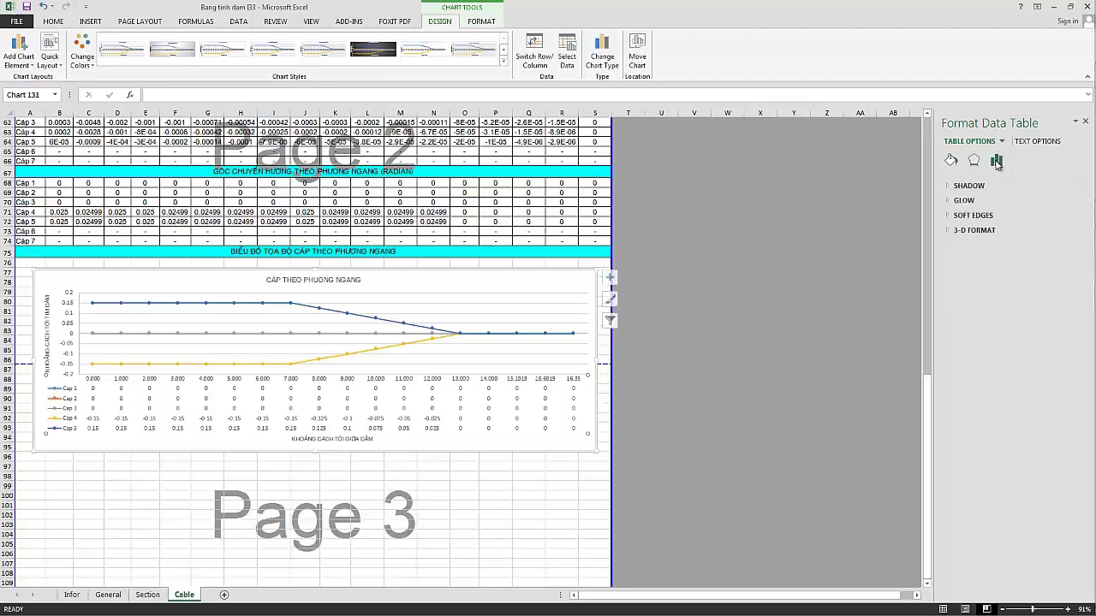
click(996, 163)
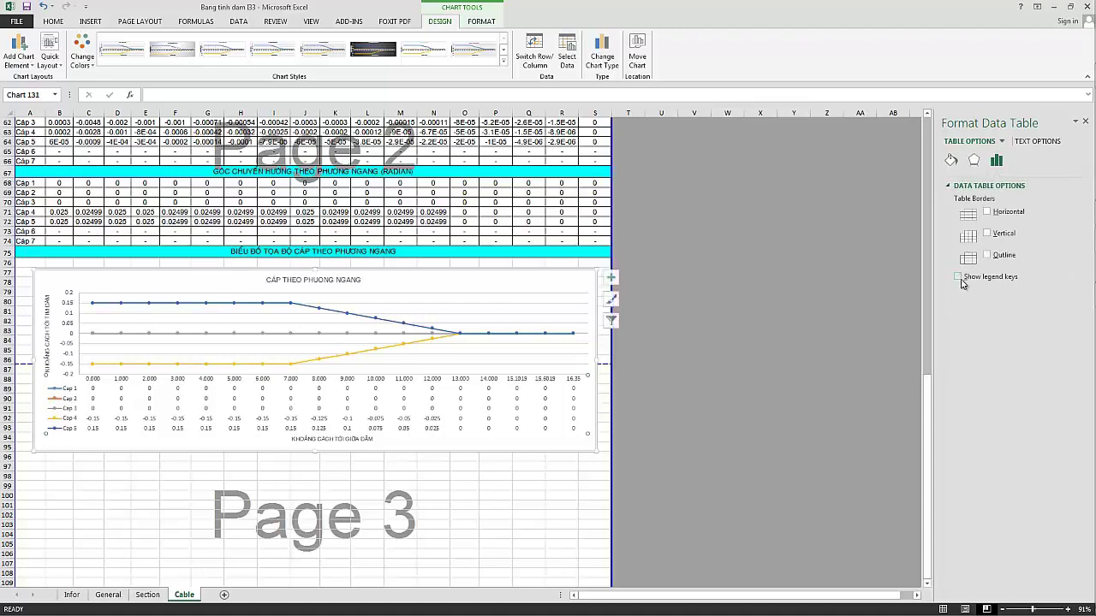
click(962, 280)
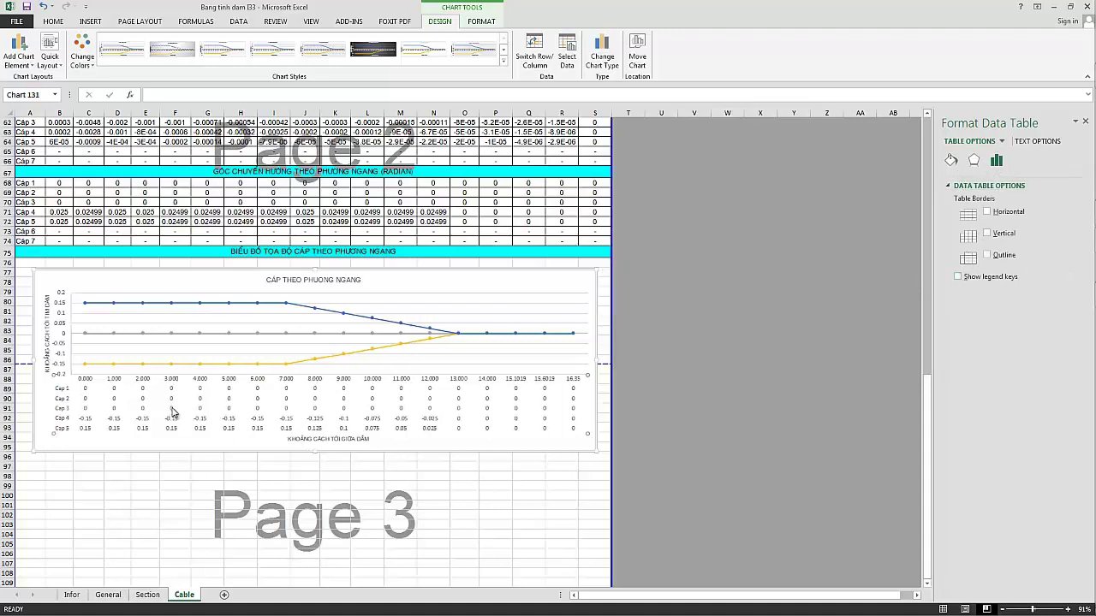
click(467, 416)
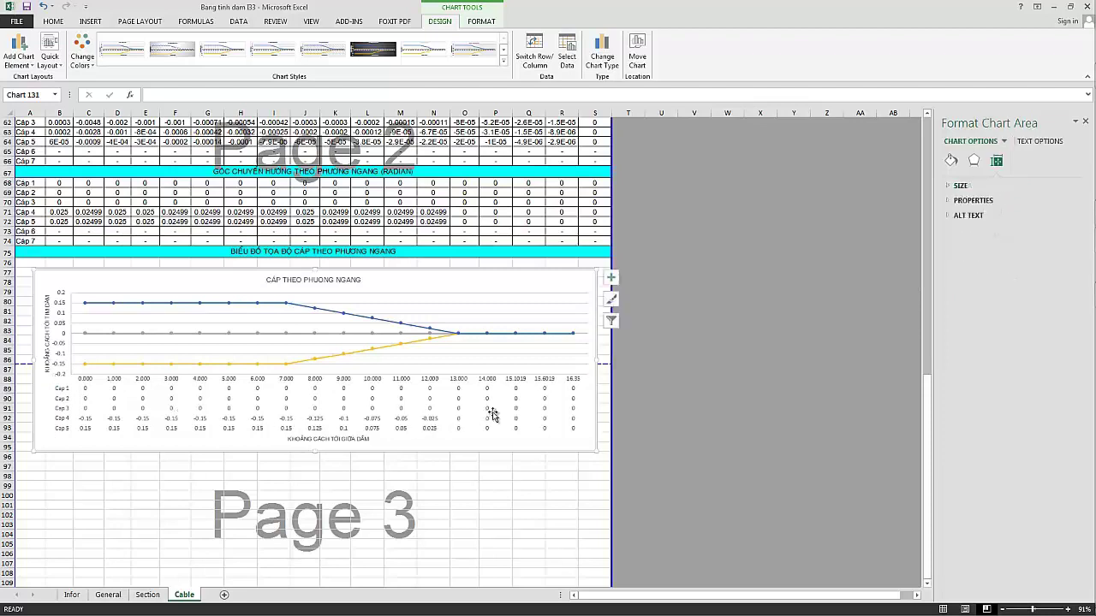
click(490, 416)
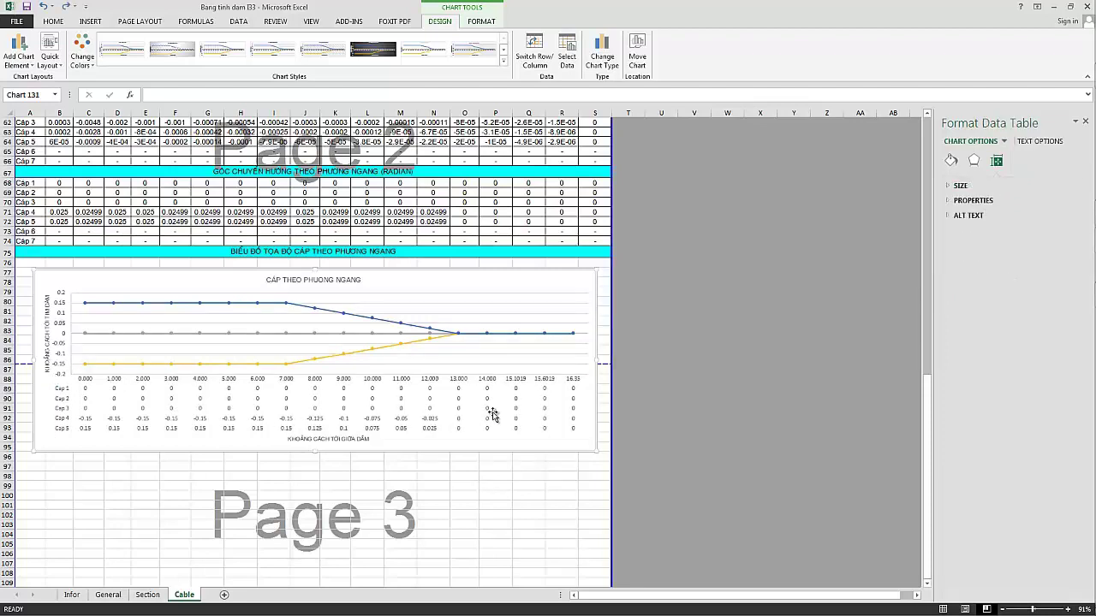
key(ctrl+z)
click(689, 389)
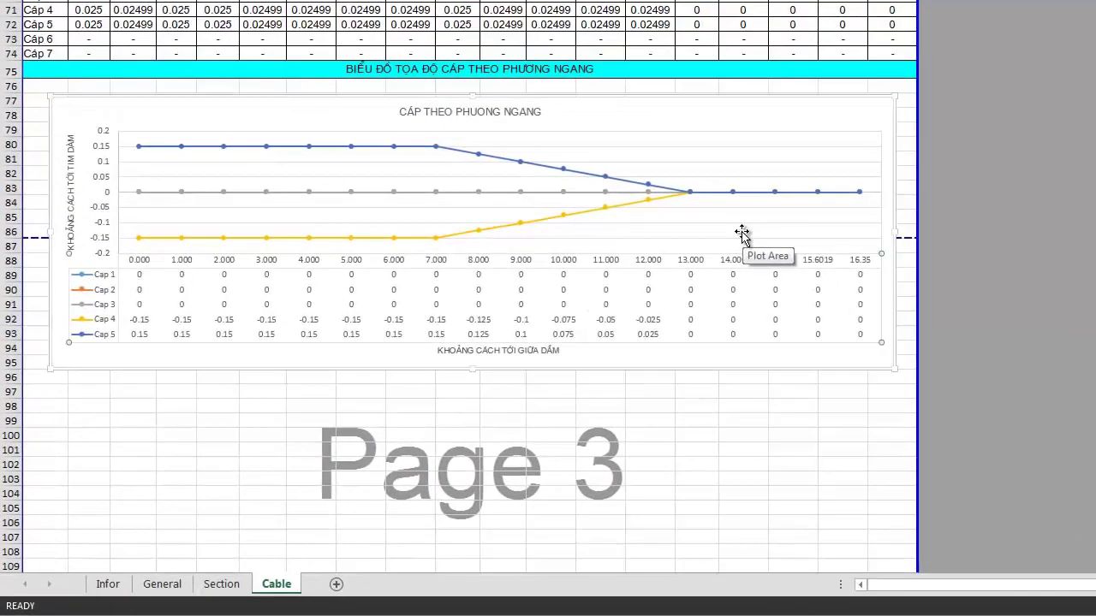
Delete the data table from the chart.
click(289, 305)
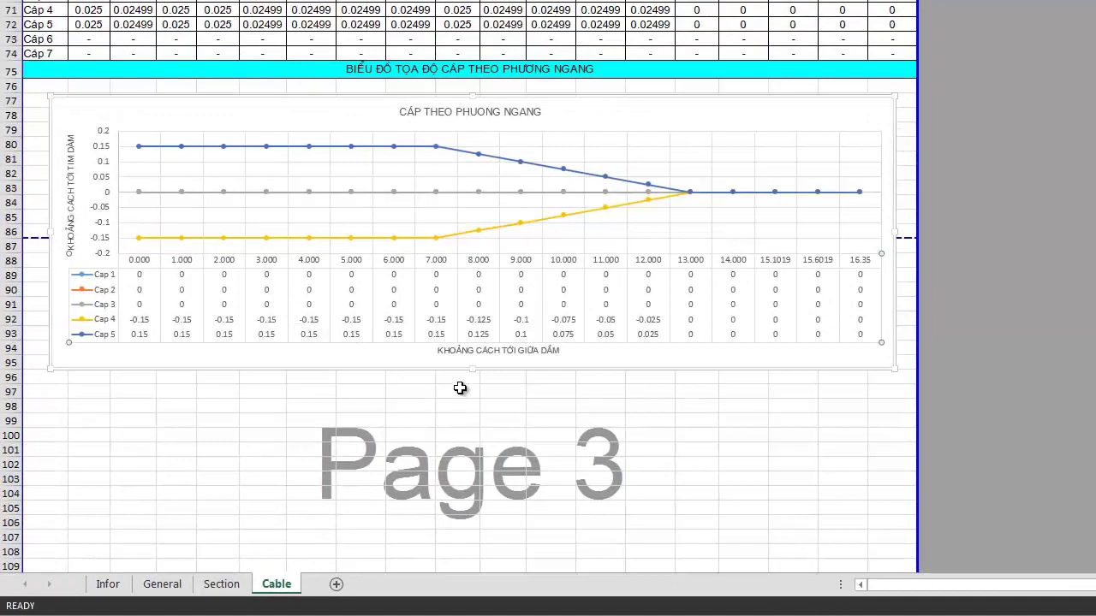
right_click(107, 295)
click(190, 443)
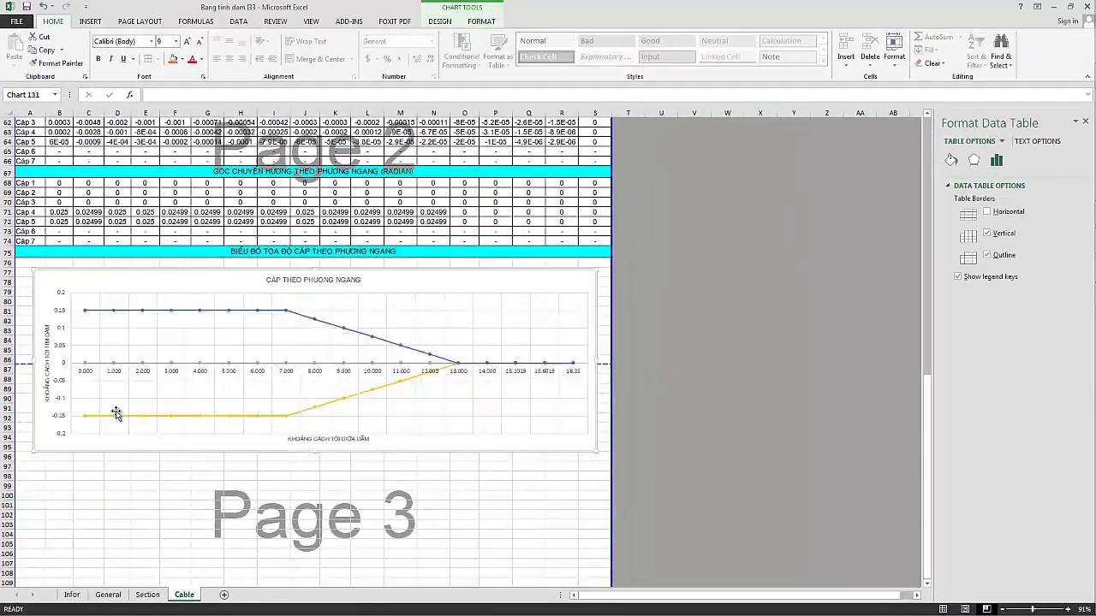
Add a bottom legend for Cap 1–Cap 5 via Add Chart Element > Legend > Bottom.
click(335, 495)
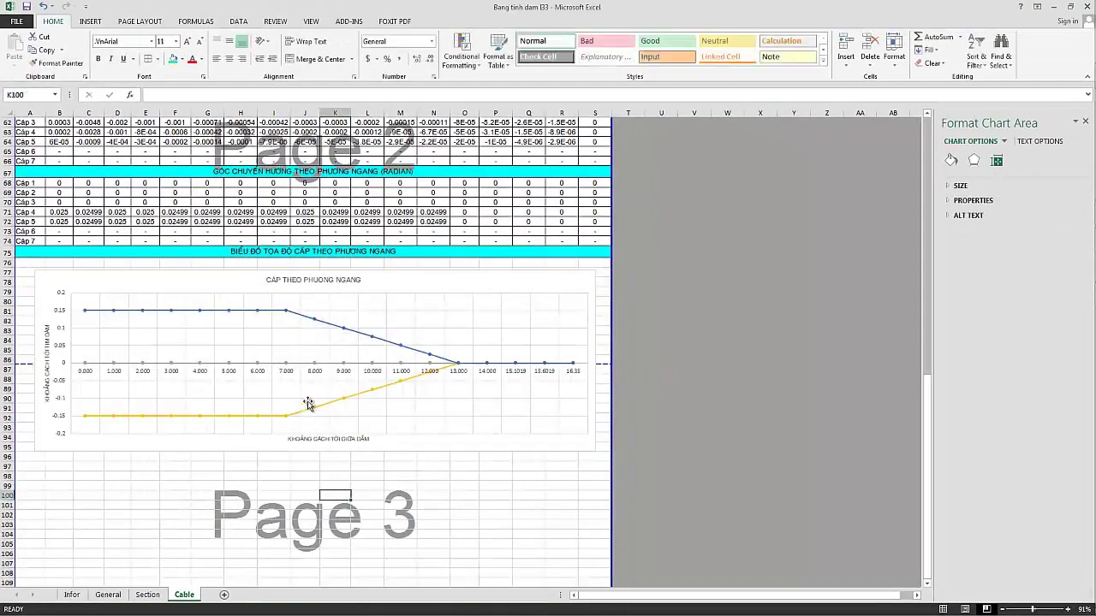
click(396, 446)
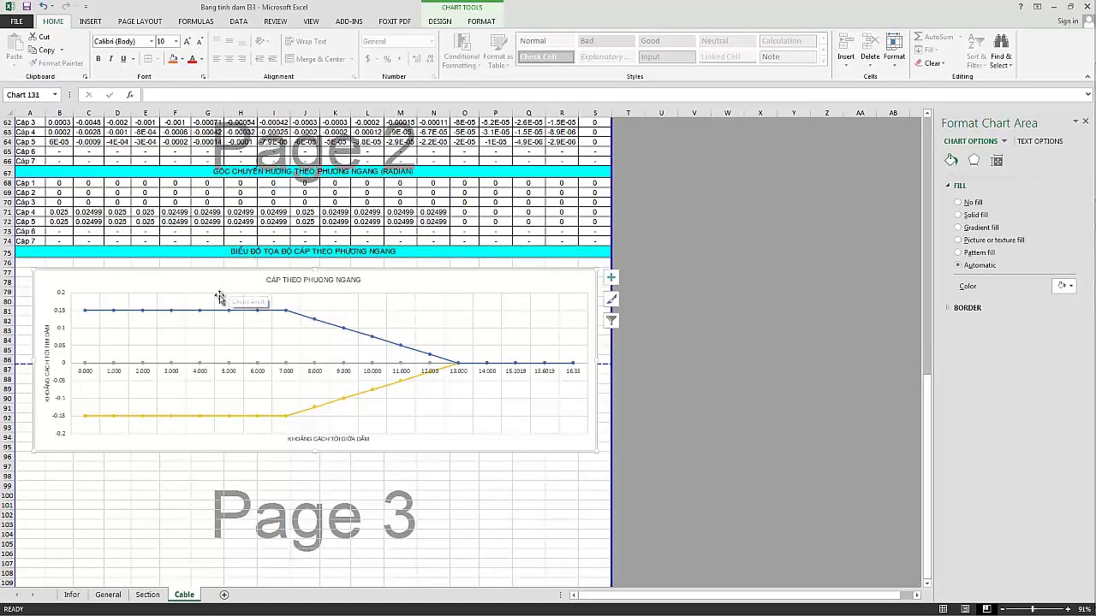
click(89, 22)
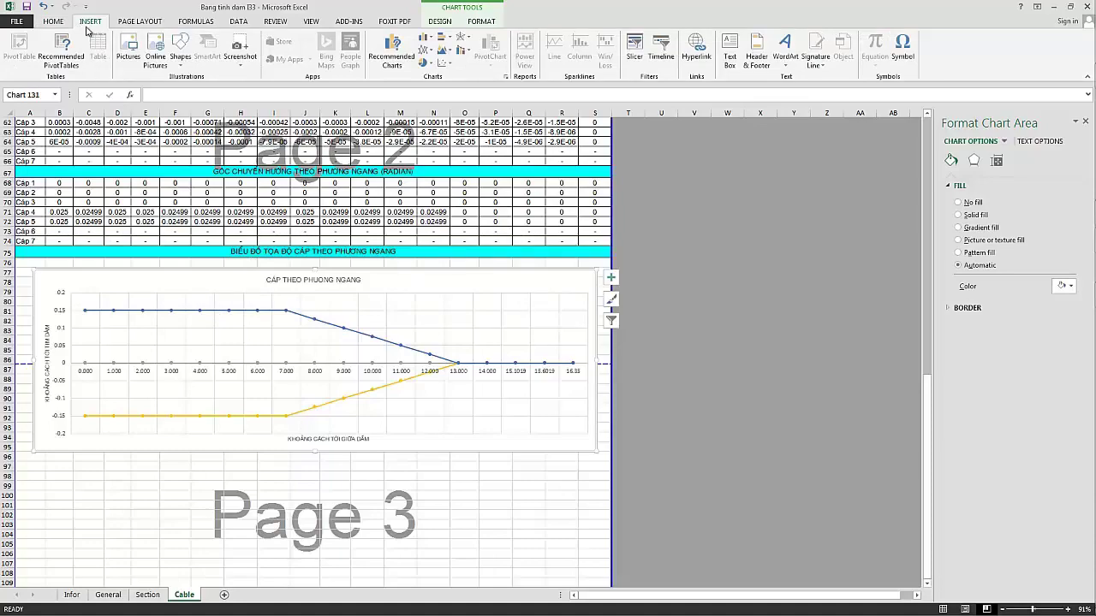
click(299, 317)
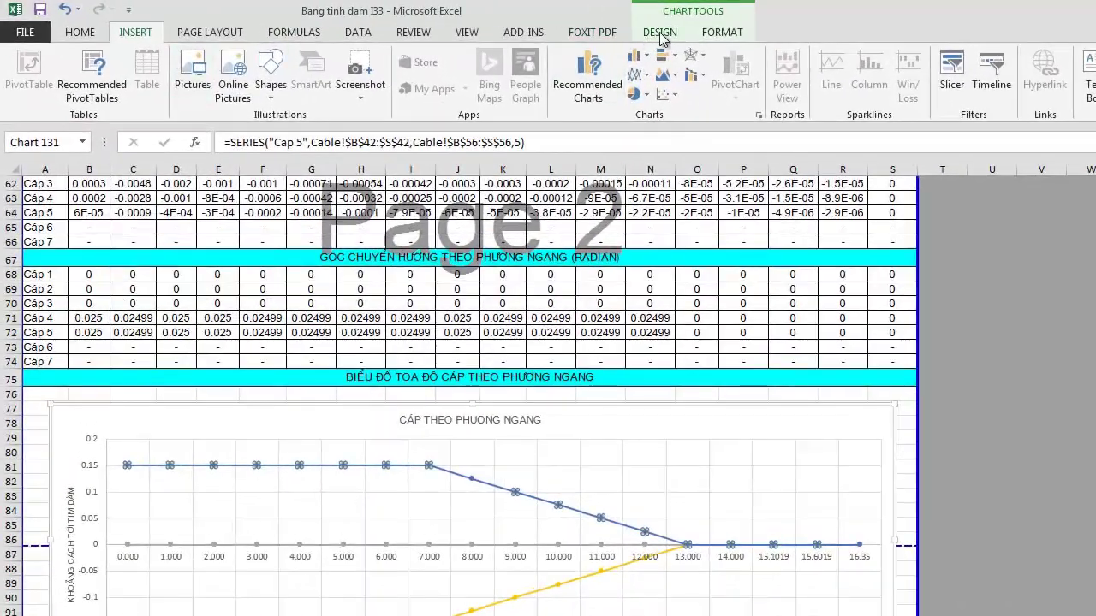
click(638, 31)
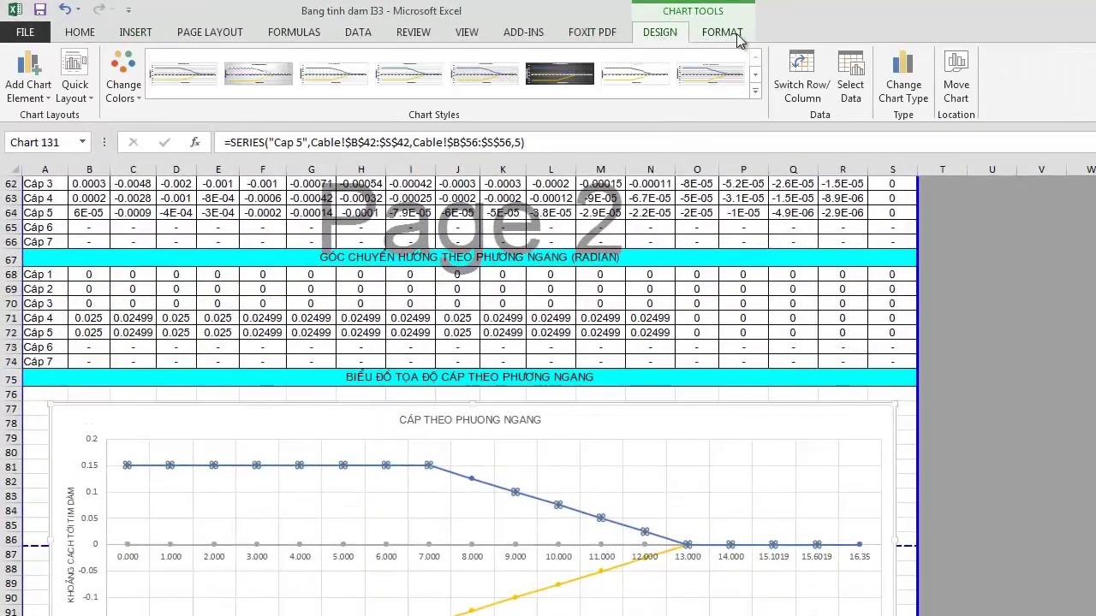
click(28, 90)
mouse_move(95, 145)
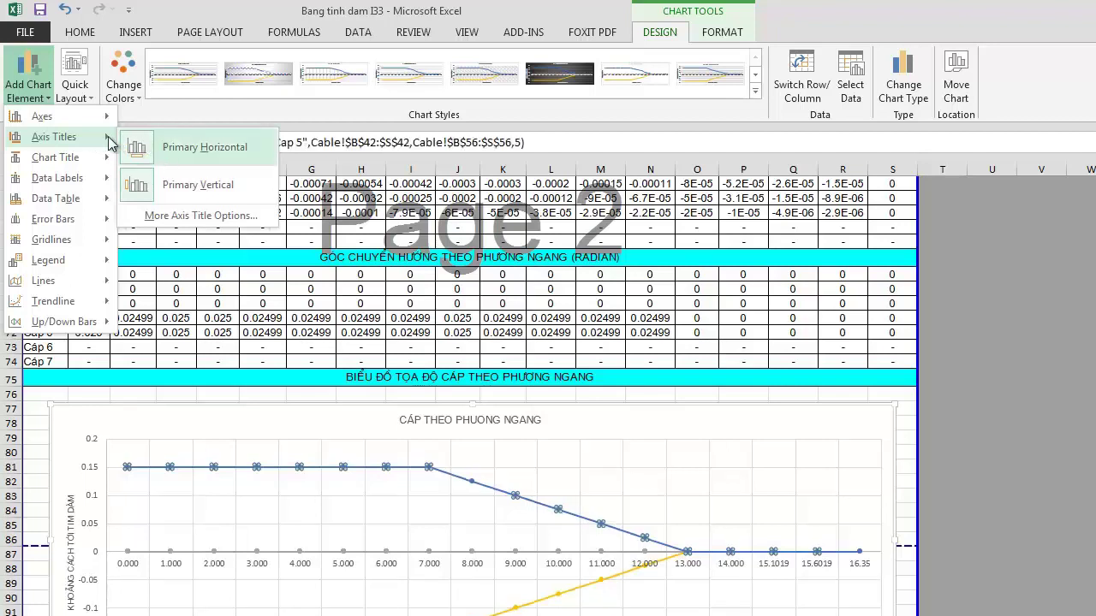
mouse_move(62, 163)
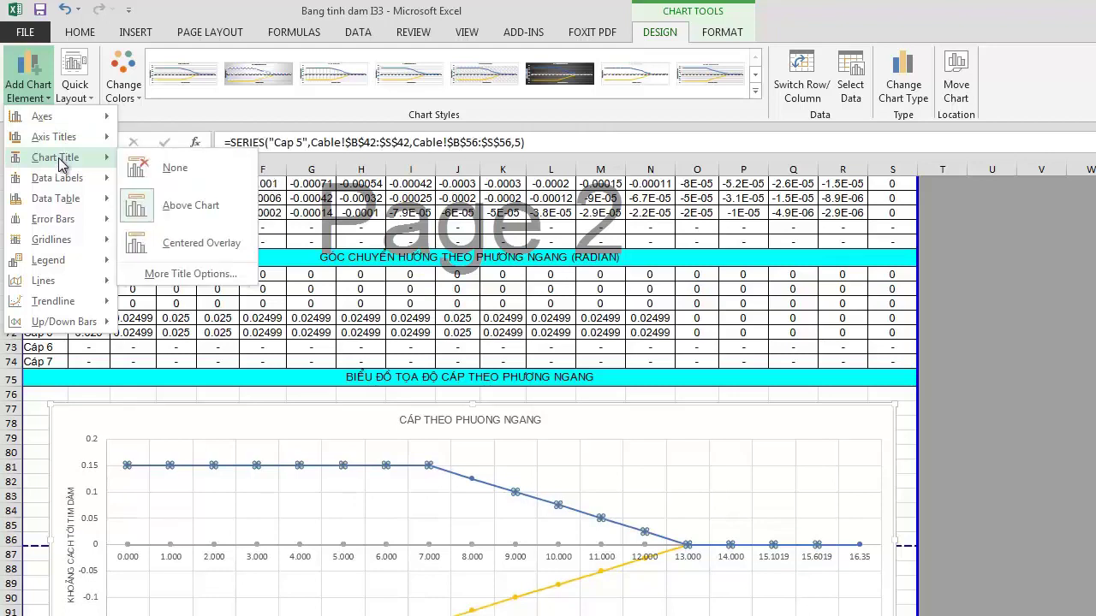
mouse_move(75, 196)
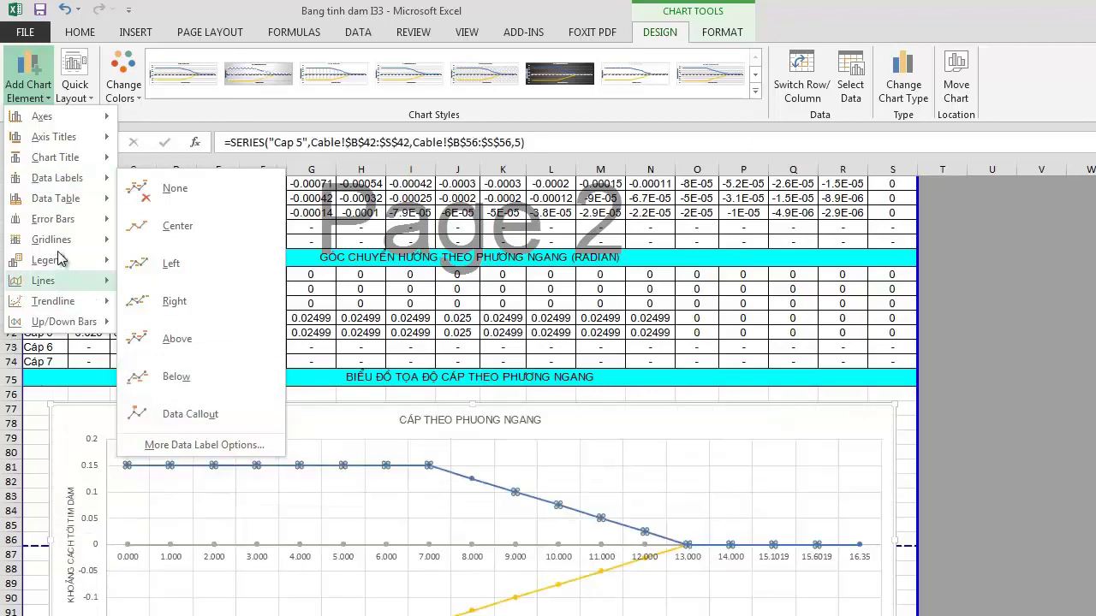
mouse_move(62, 260)
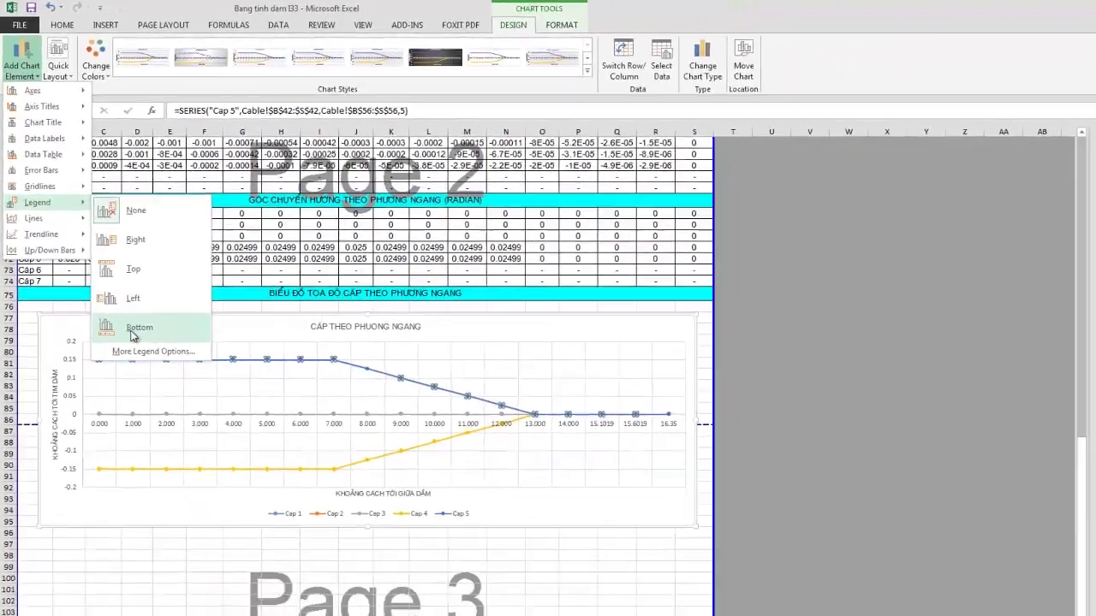
click(169, 421)
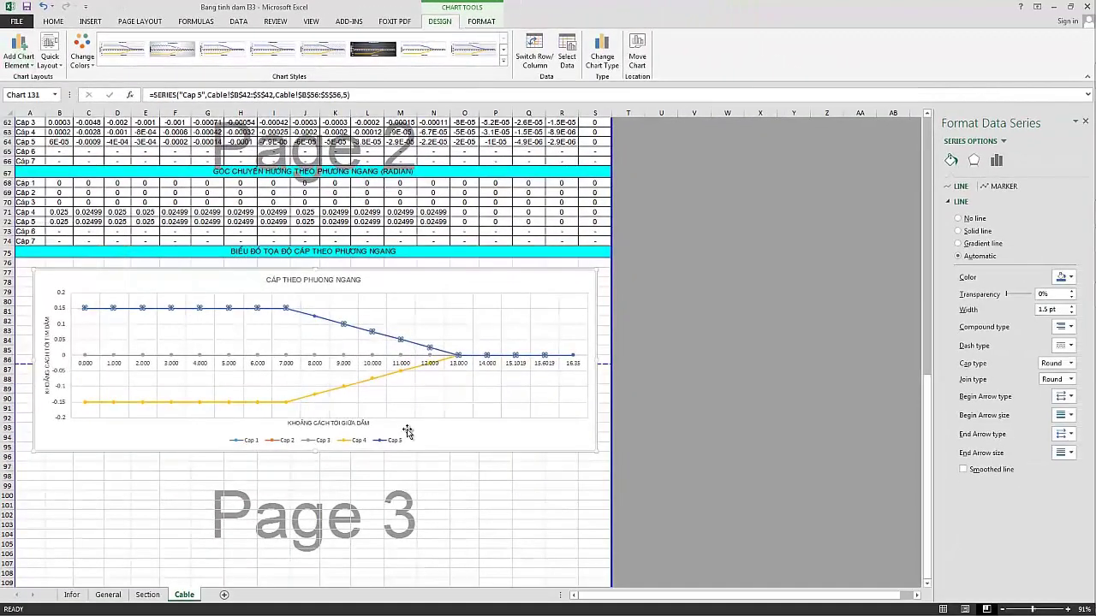
click(351, 483)
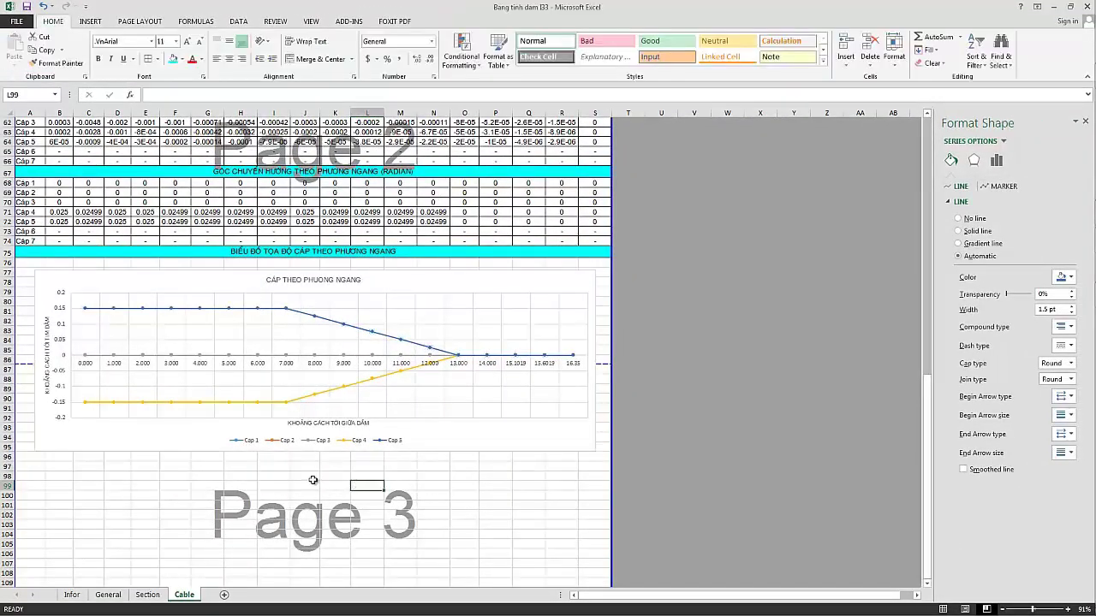
scroll(278, 460, down, 2)
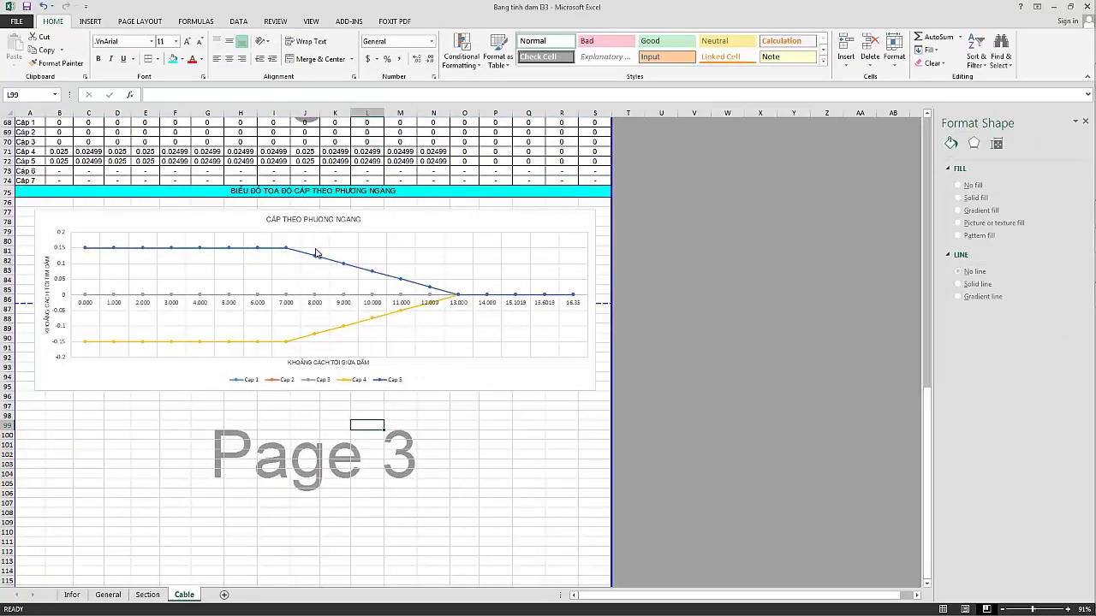
mouse_move(326, 262)
mouse_move(267, 299)
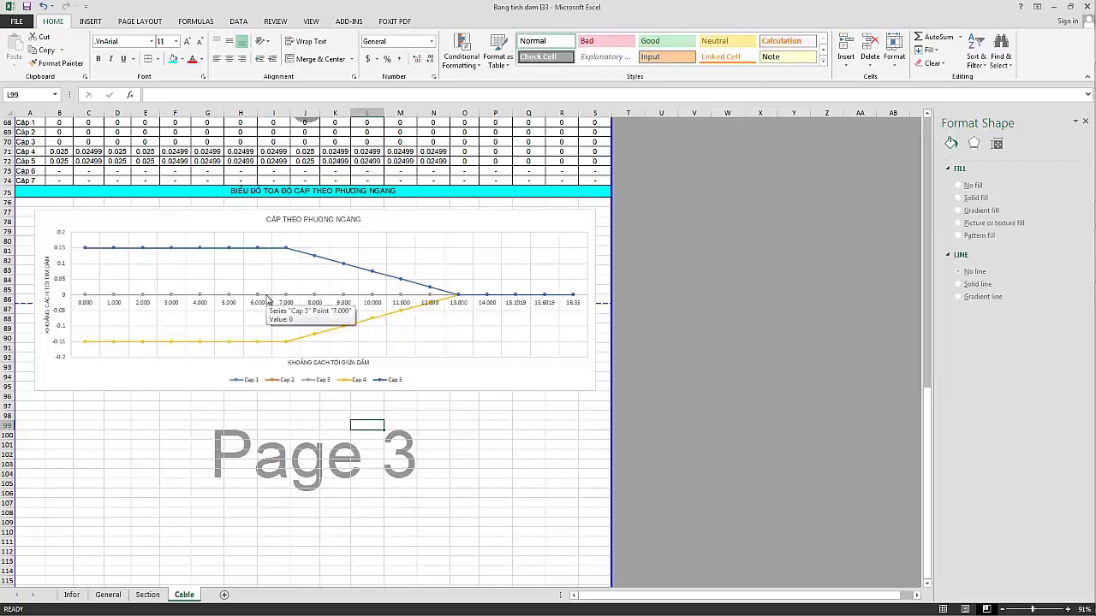
click(298, 256)
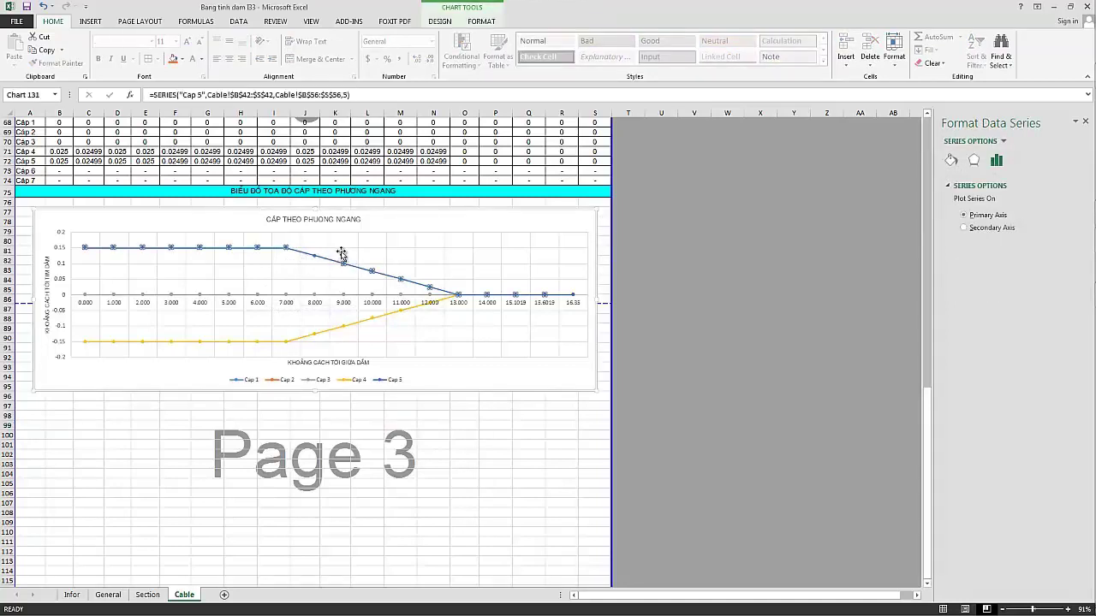
Color the Cap 5 series line green with 0% transparency.
click(957, 164)
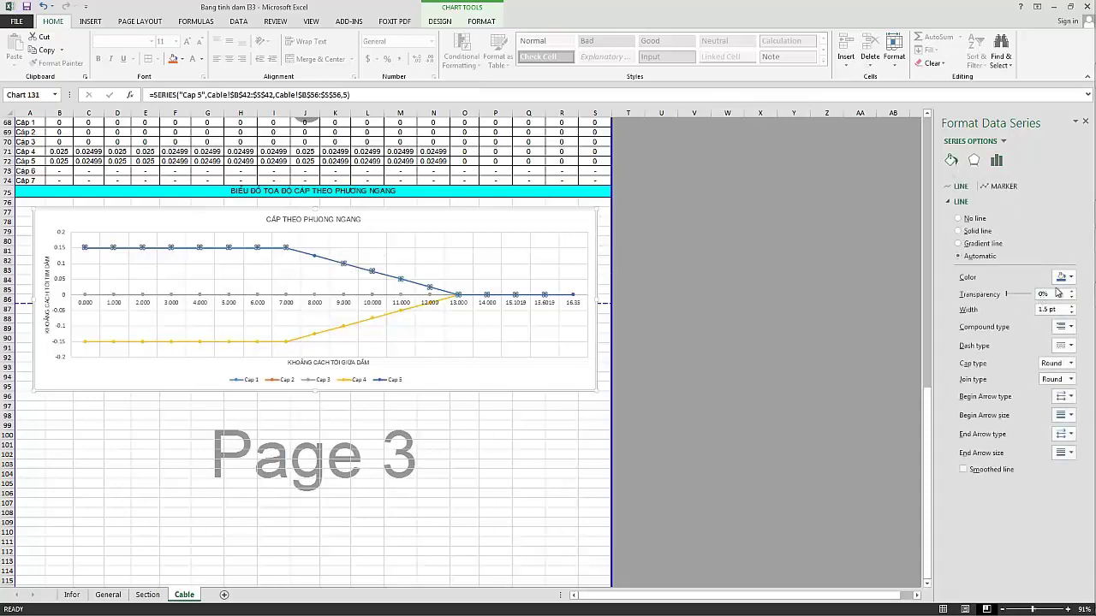
click(1072, 277)
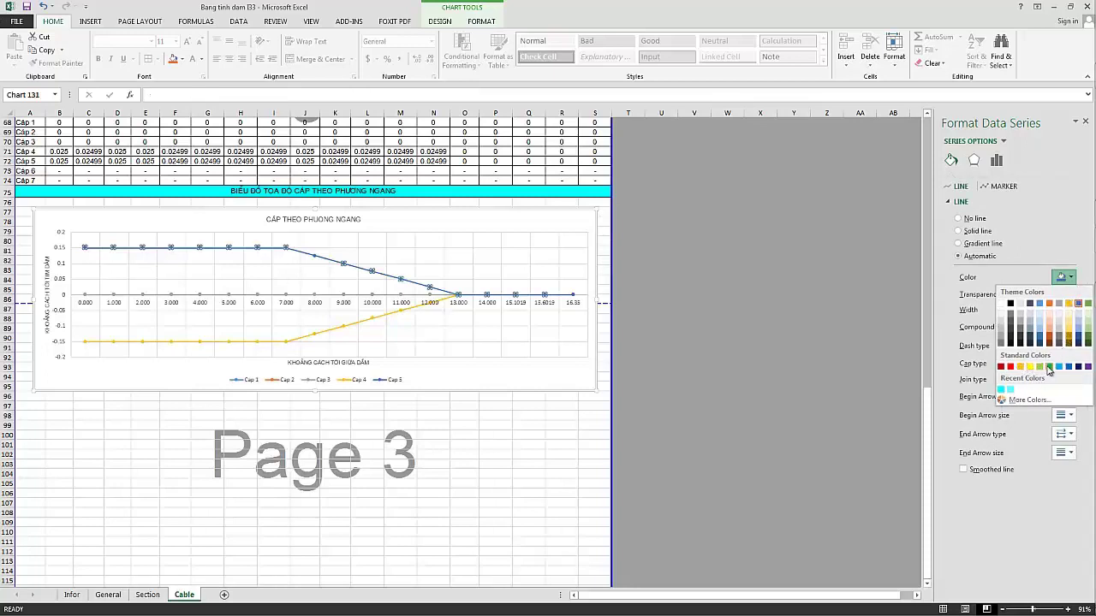
click(1042, 369)
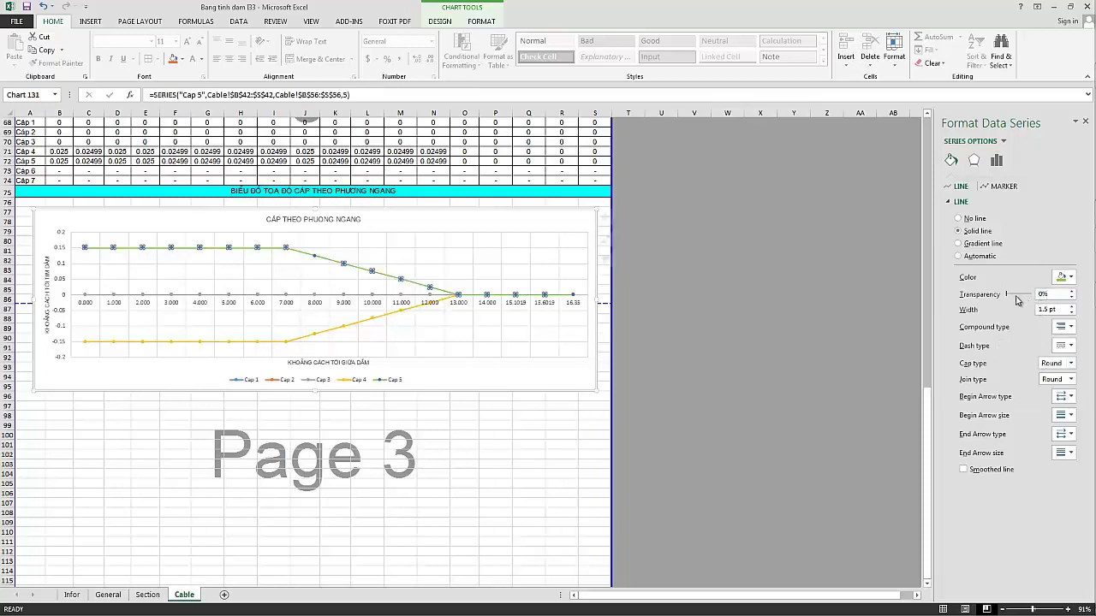
drag(1013, 298, 998, 299)
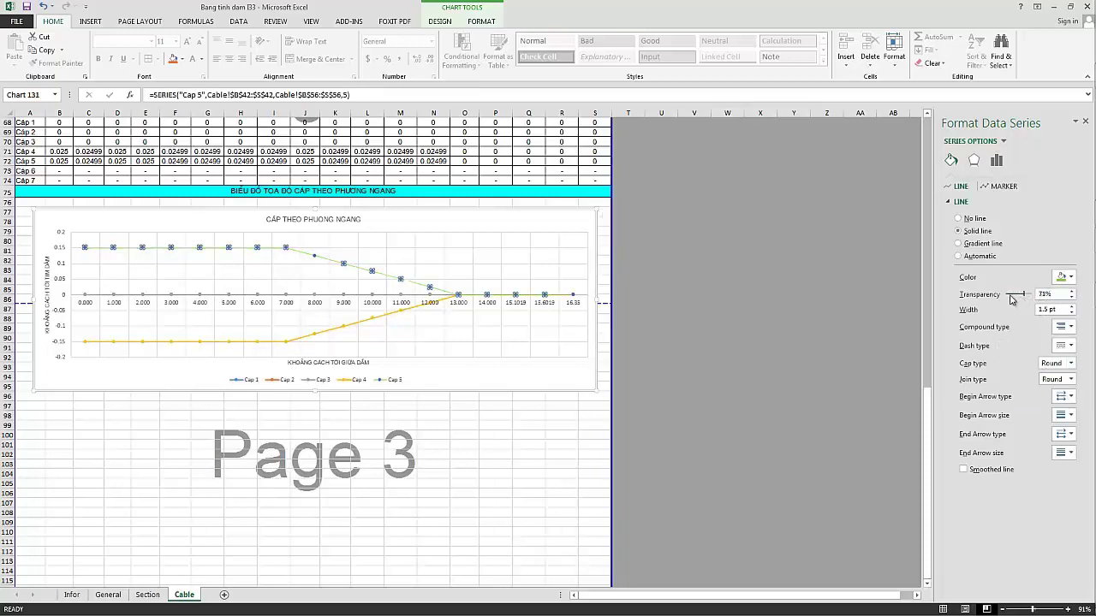
Set the Cap 5 line width to 3.25 pt.
click(1071, 312)
click(1071, 314)
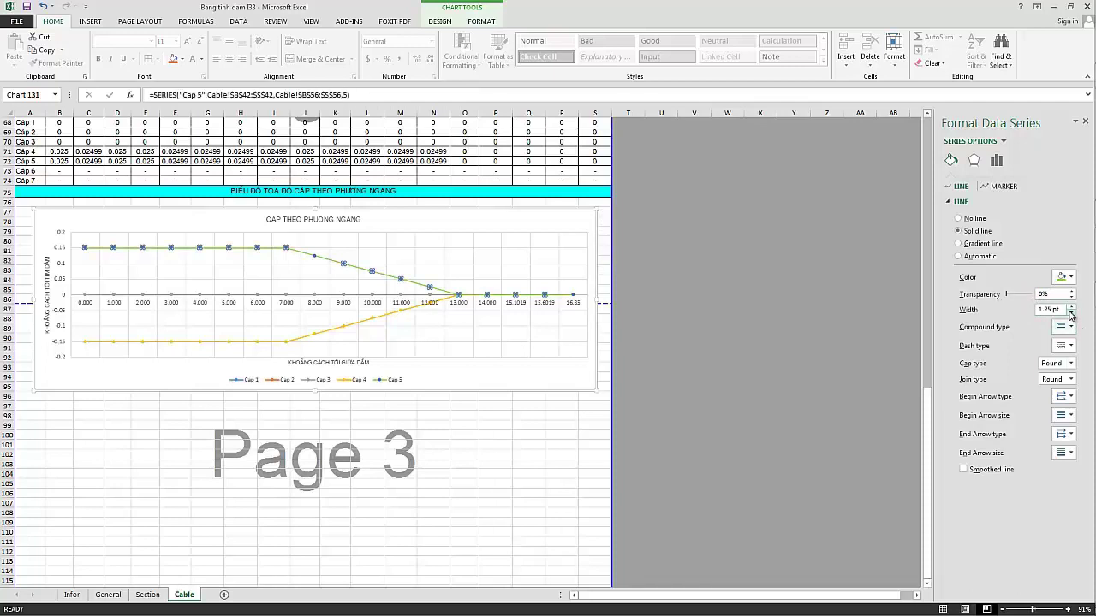
click(1071, 313)
click(1071, 307)
click(1071, 307)
double_click(1071, 306)
double_click(1071, 307)
click(1071, 306)
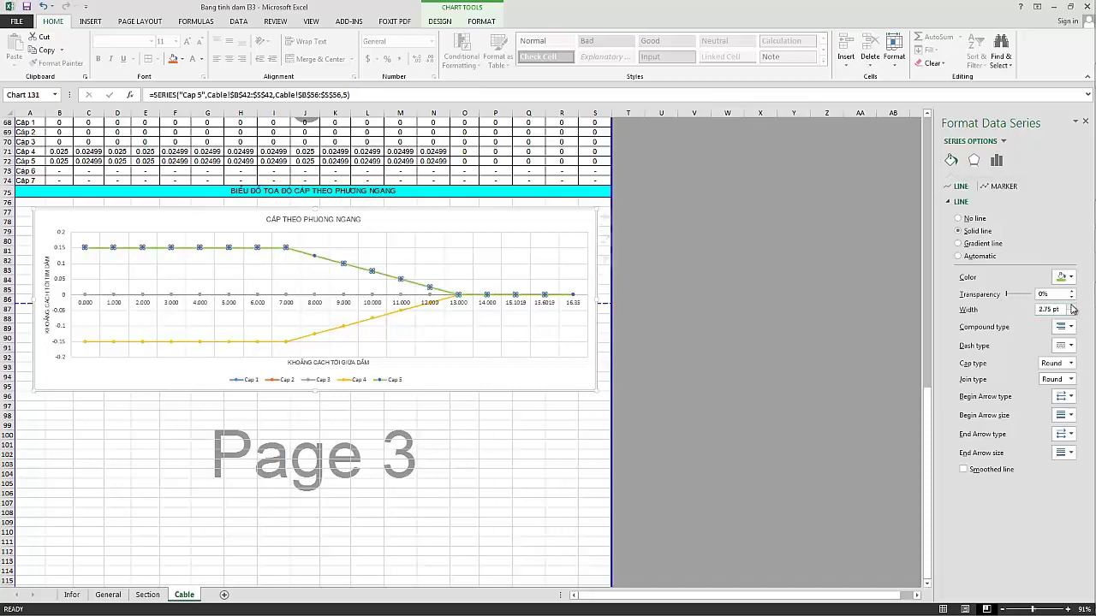
click(1071, 305)
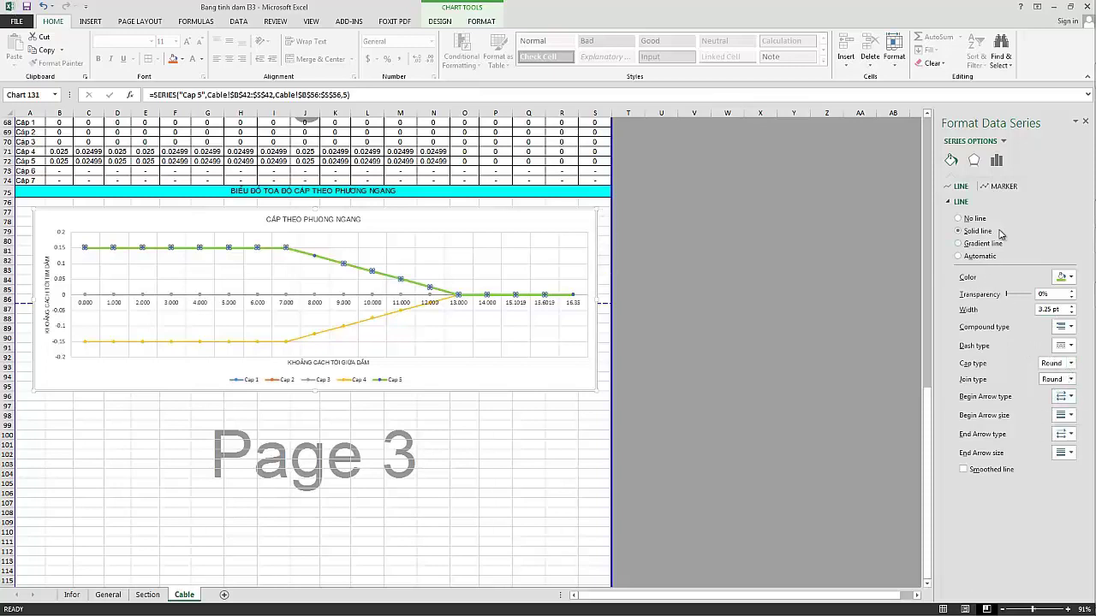
Try Pattern and Solid fills on the Cap 5 markers, then leave the marker fill on Automatic.
click(998, 188)
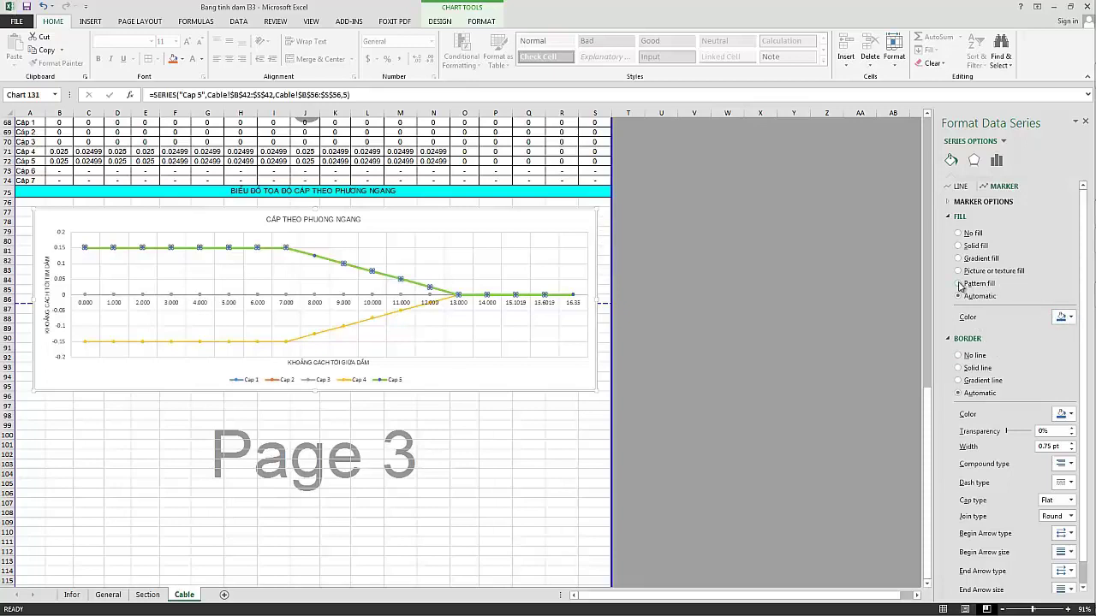
click(959, 285)
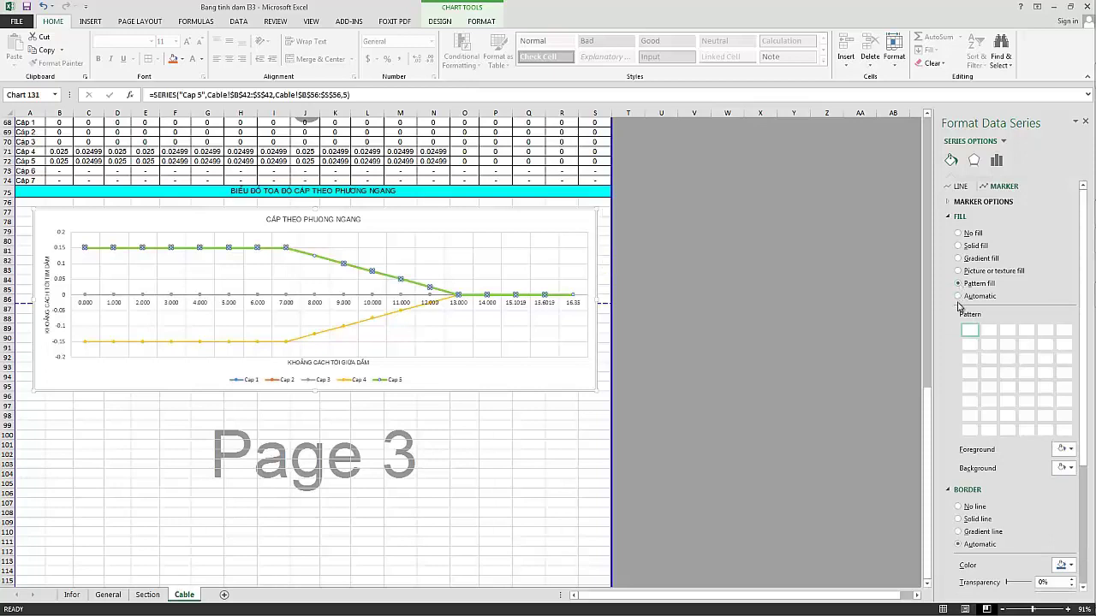
click(958, 297)
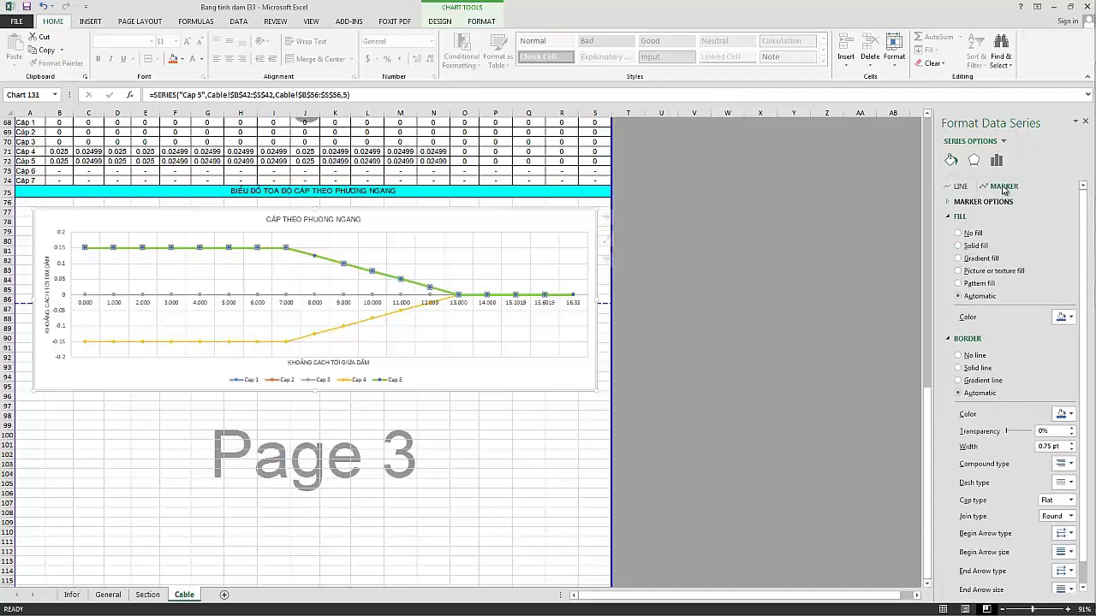
click(959, 187)
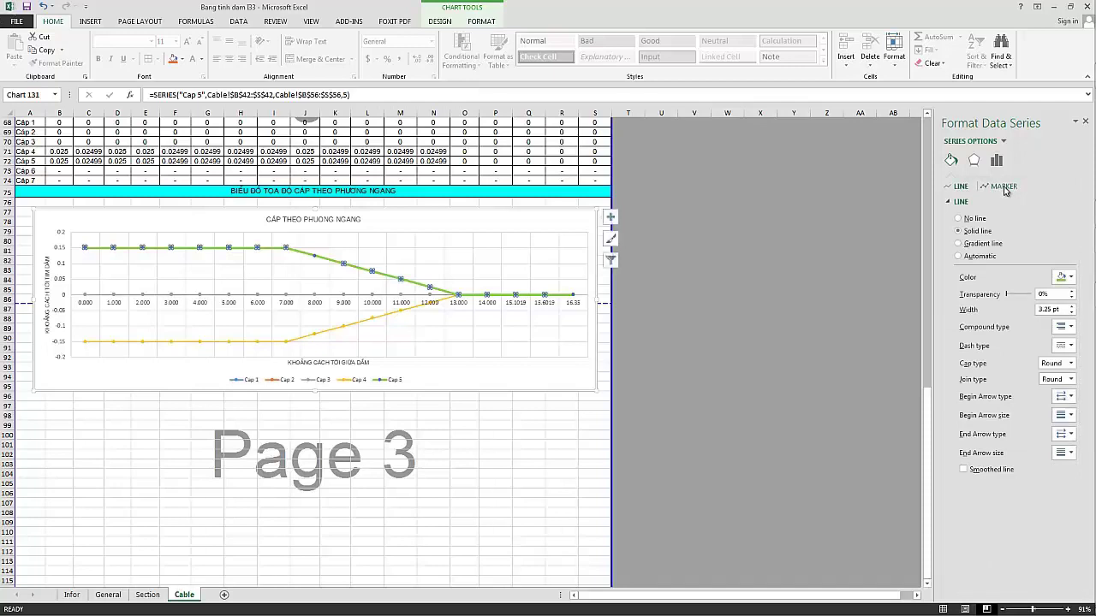
click(1005, 187)
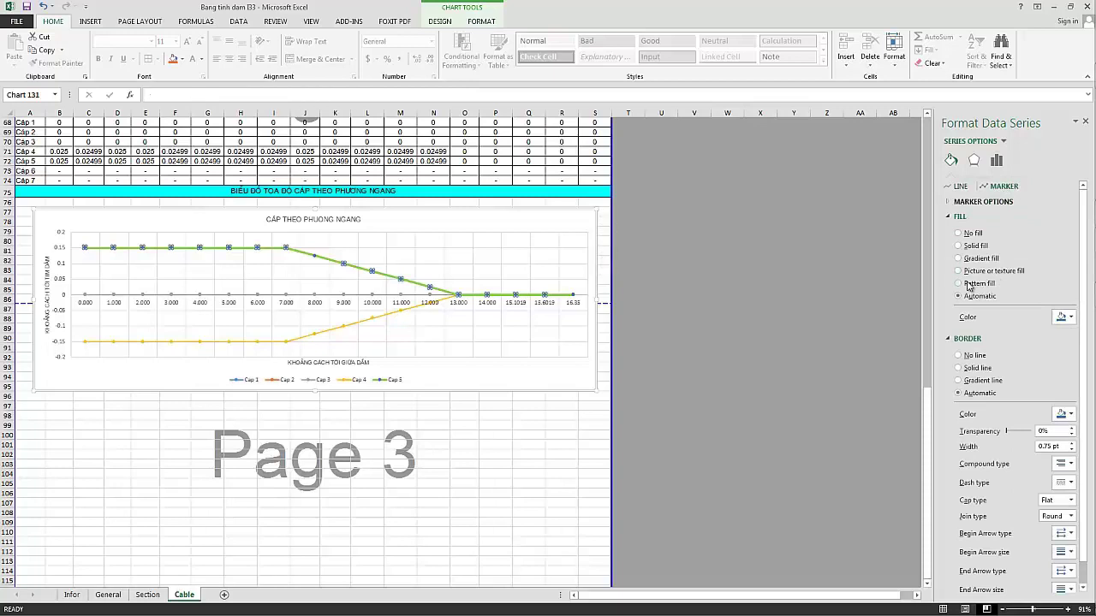
click(964, 248)
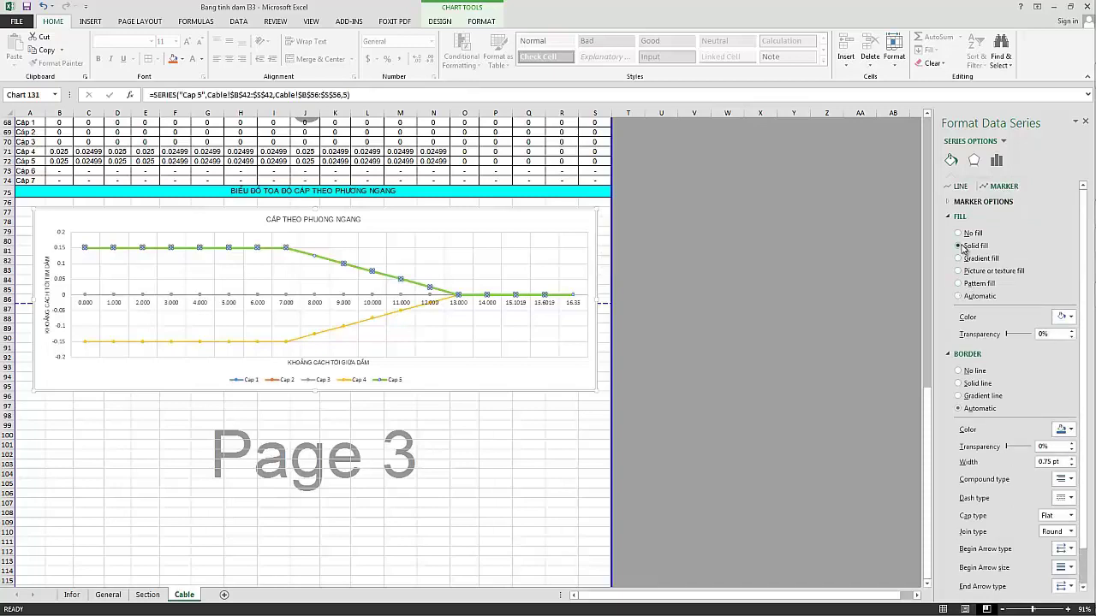
click(959, 296)
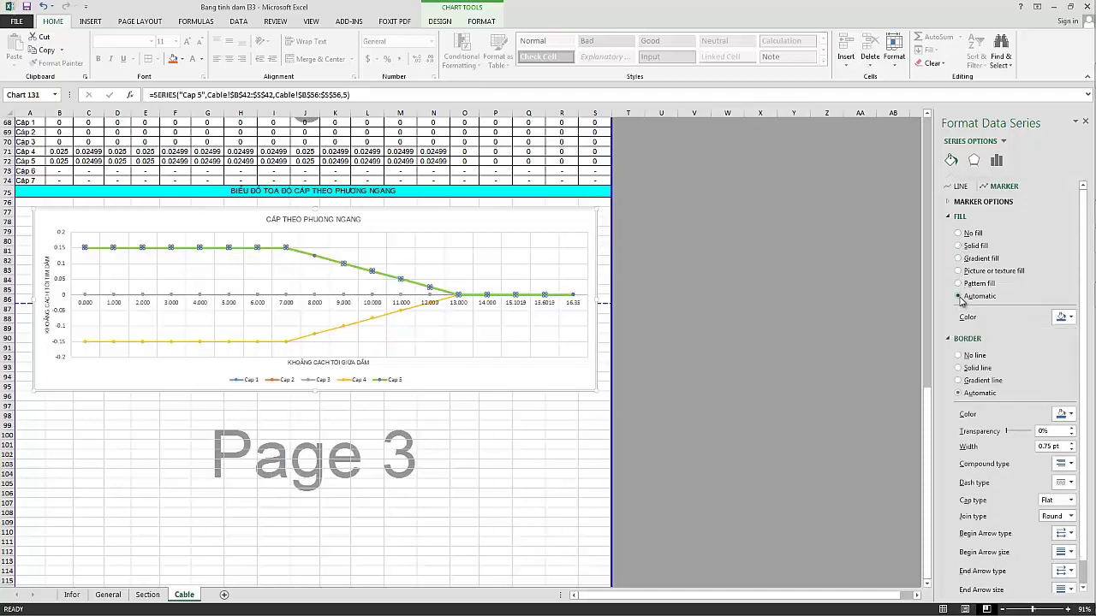
click(996, 161)
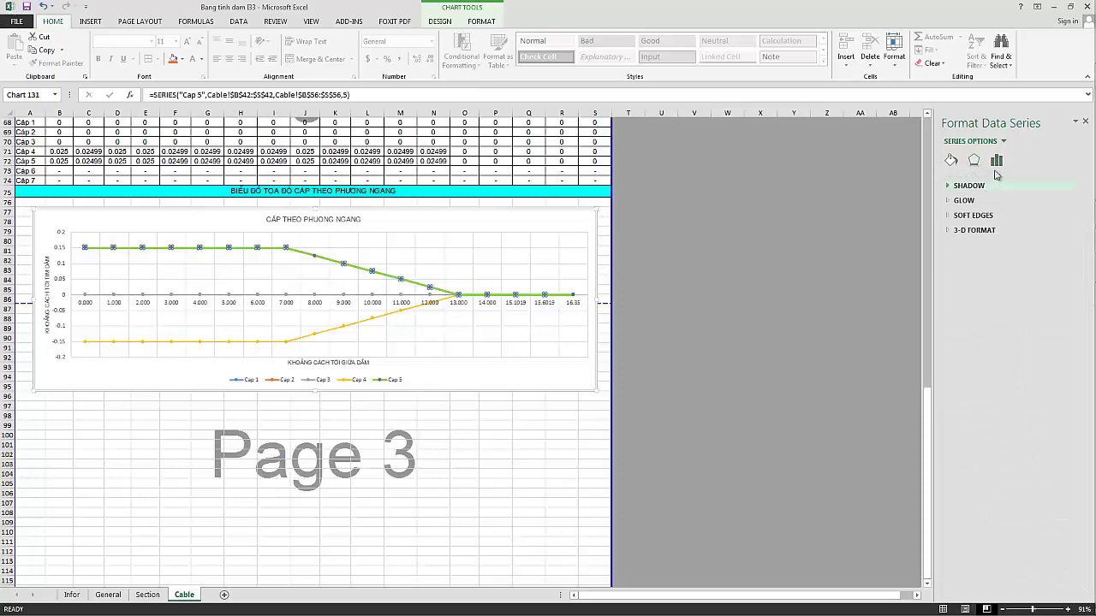
click(996, 161)
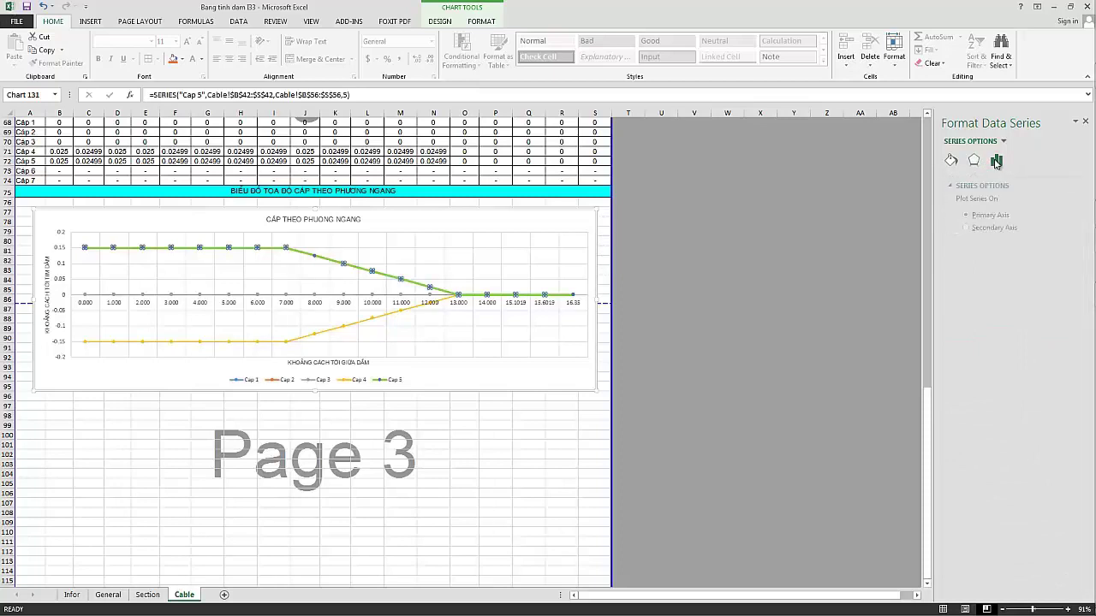
click(951, 161)
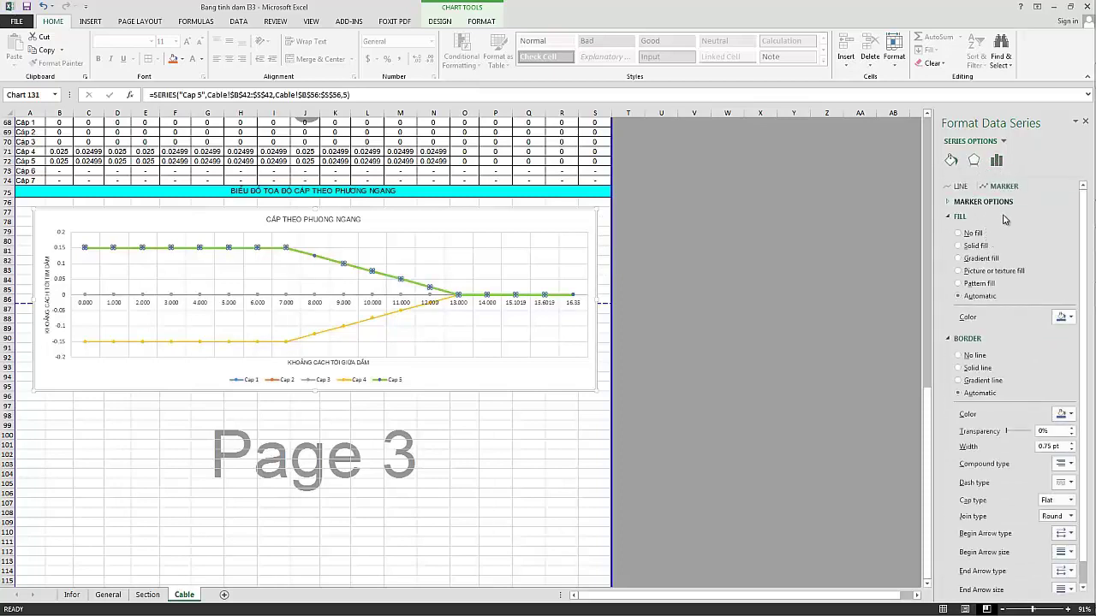
Switch the Cap 5 markers to Built-in at size 7 and click off the chart to apply.
click(985, 202)
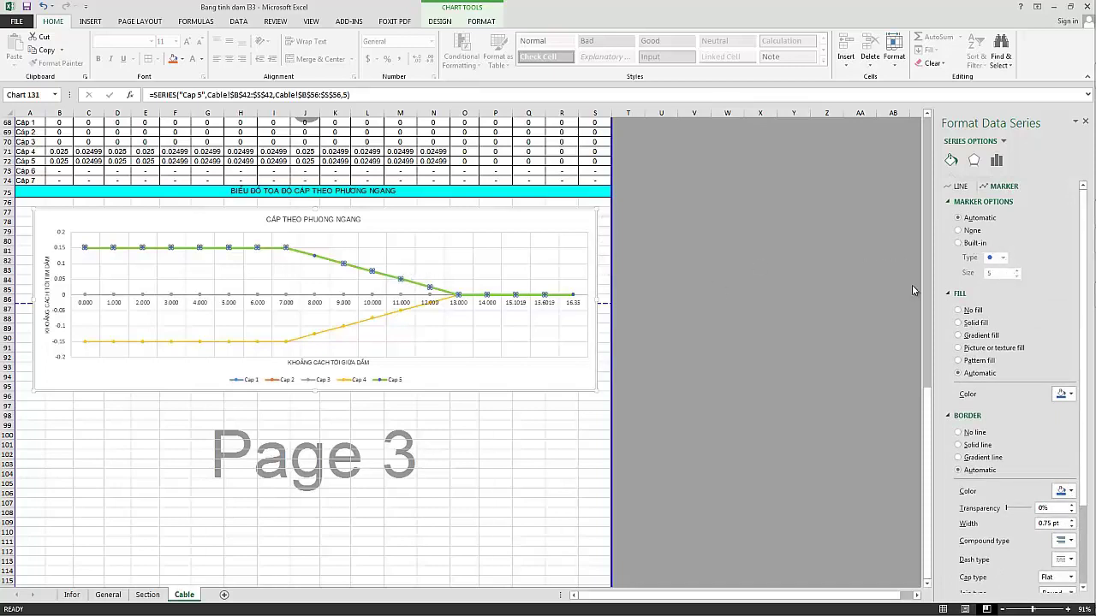
click(959, 231)
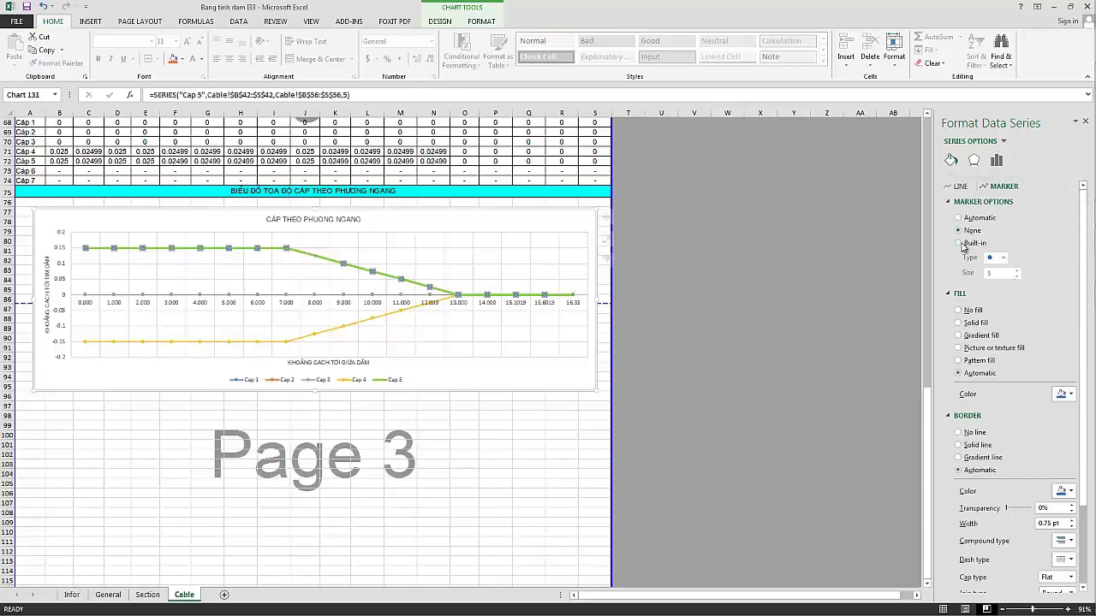
click(959, 243)
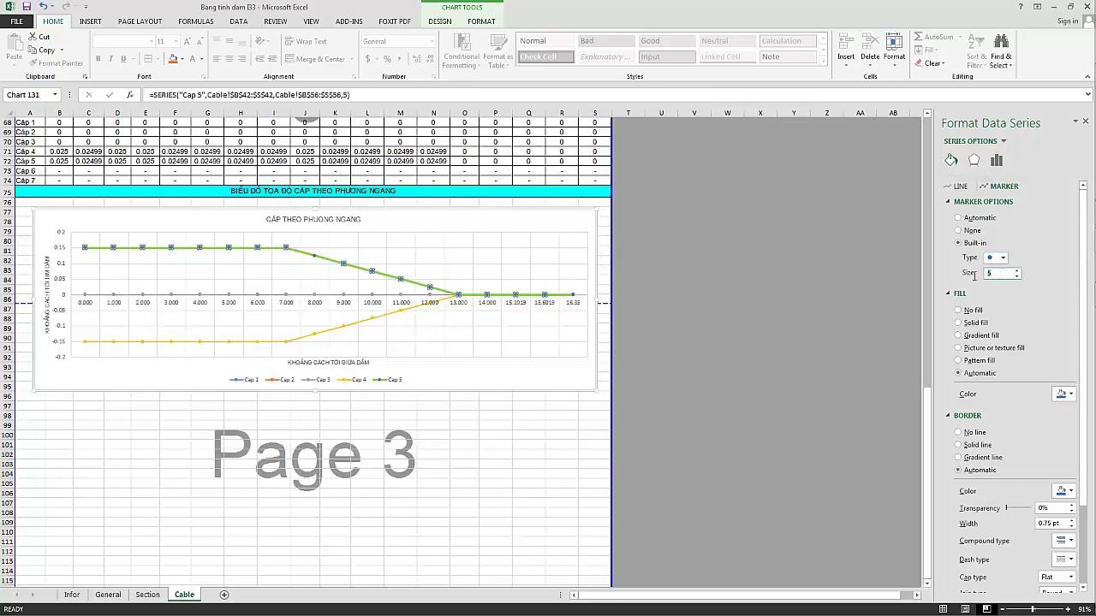
text(10)
click(1003, 257)
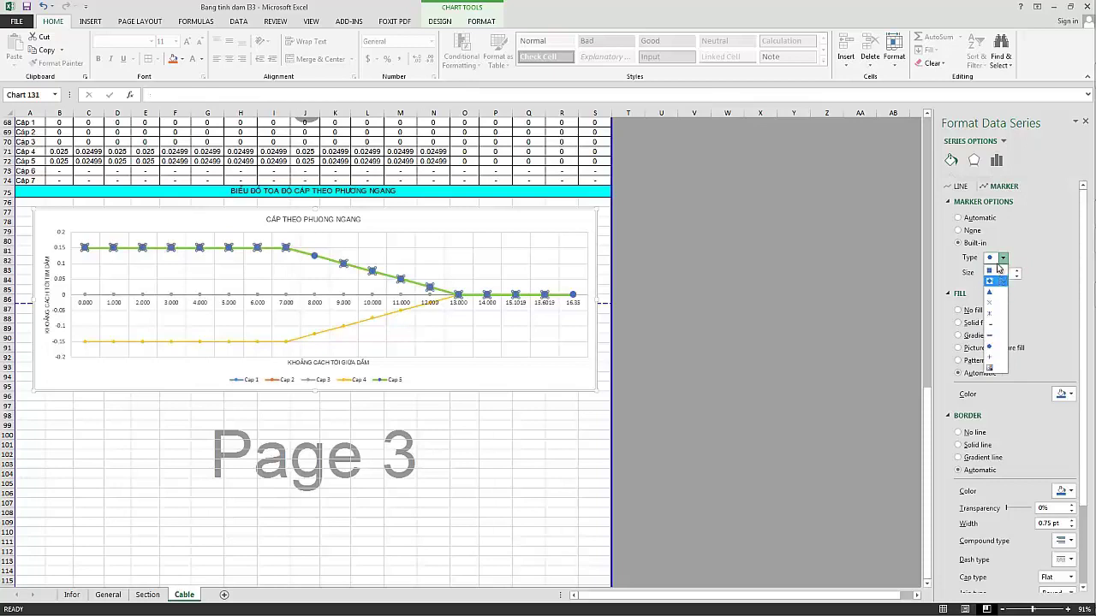
click(997, 260)
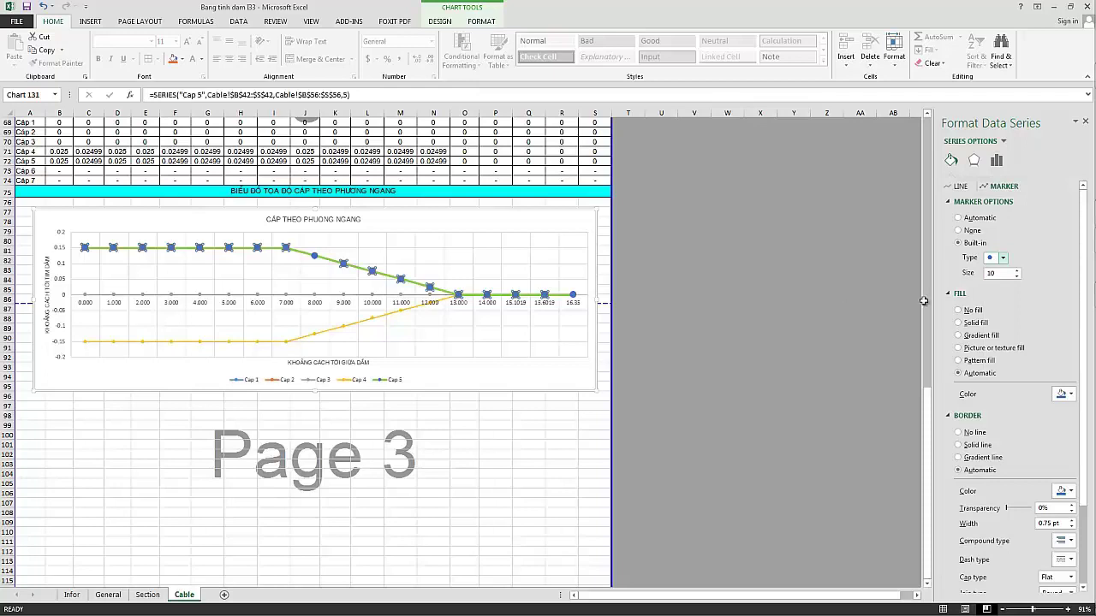
click(998, 273)
text(7)
click(823, 302)
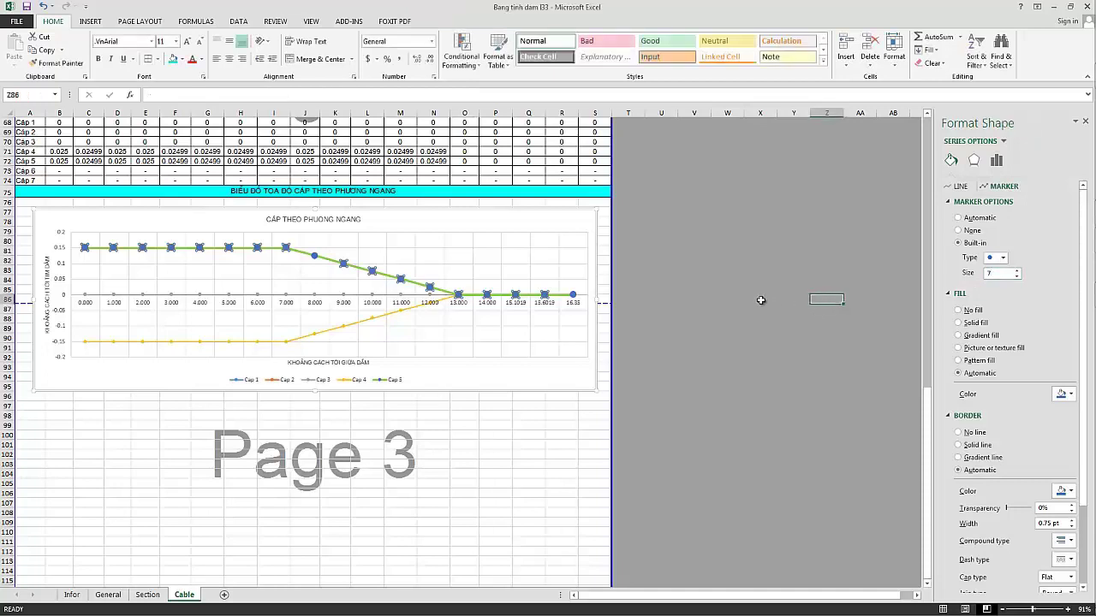
click(758, 300)
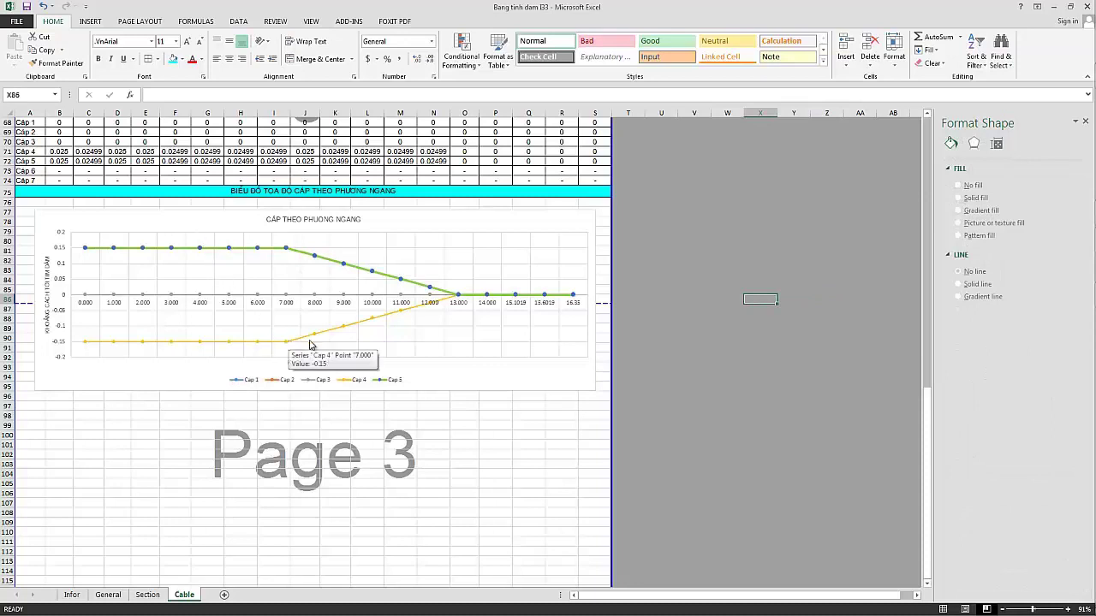
Make the Cap 4 series a solid red line with a 3 pt width.
click(304, 338)
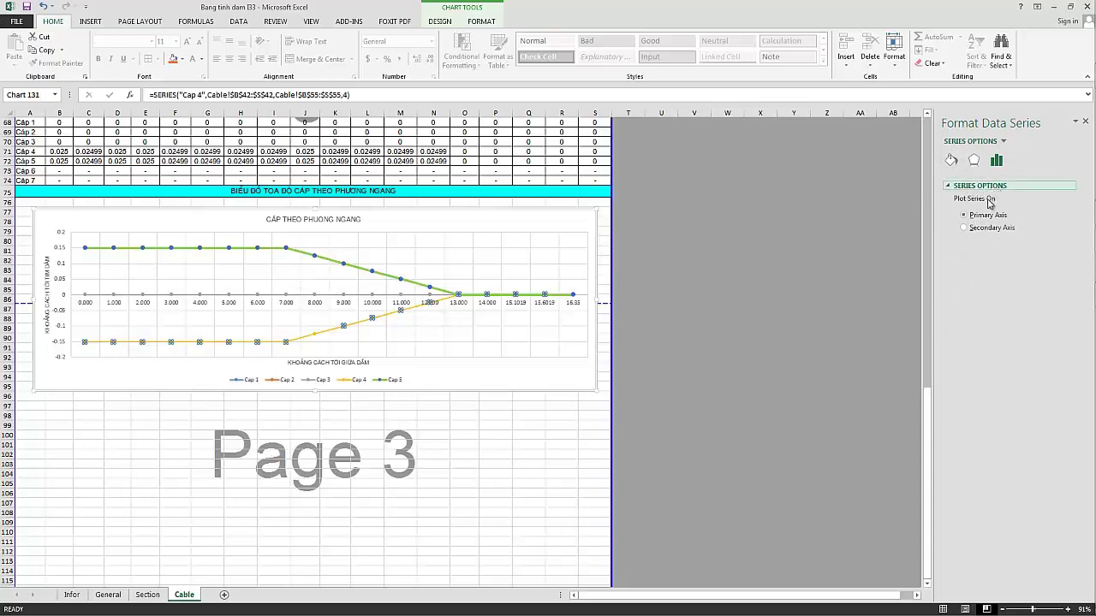
click(951, 161)
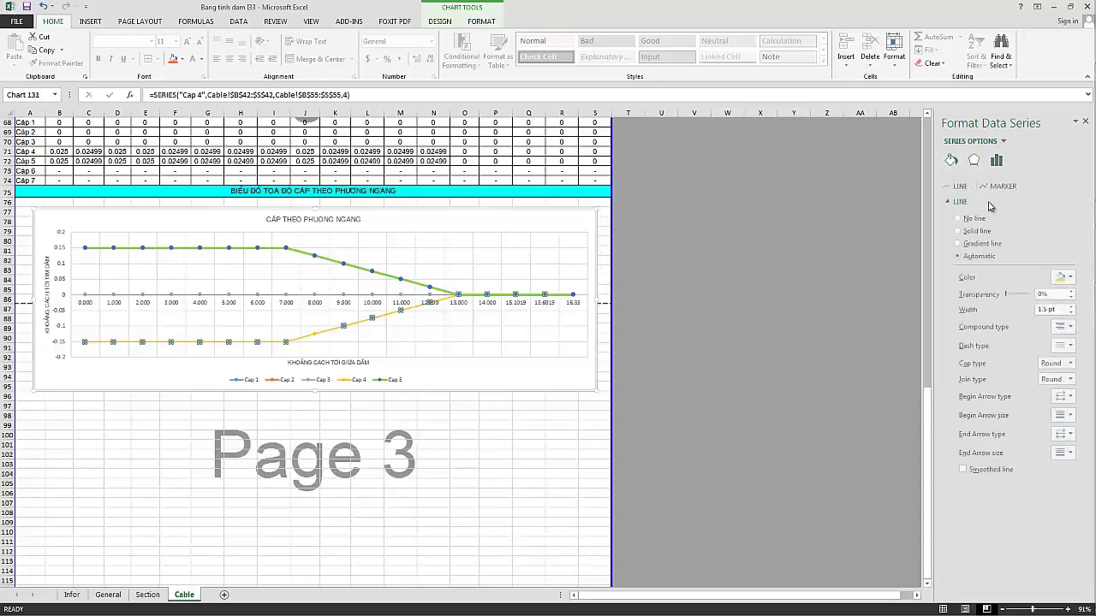
click(1072, 278)
click(1013, 369)
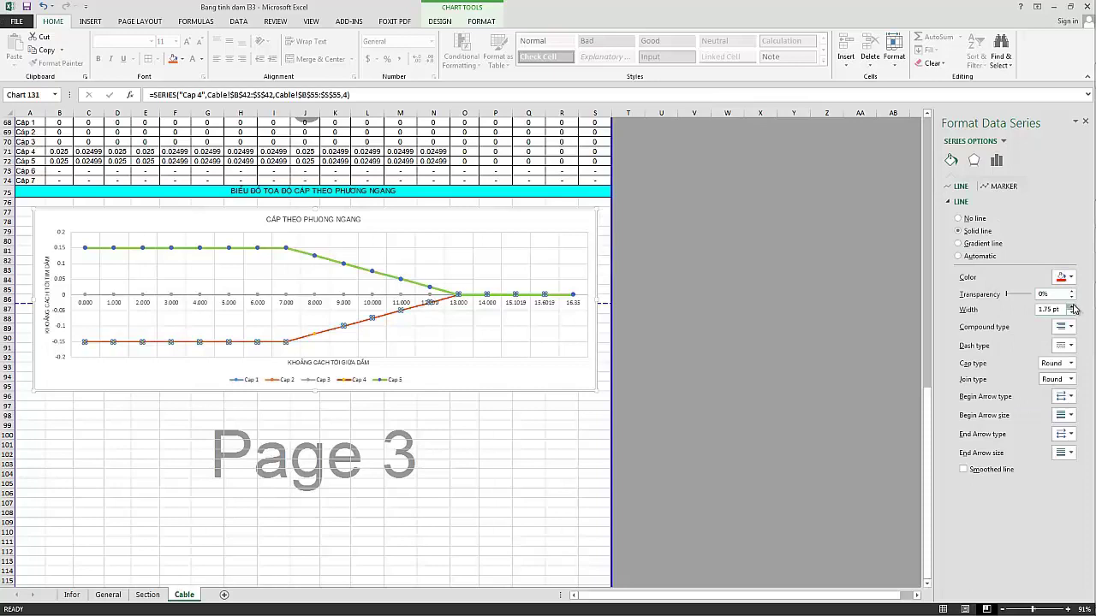
click(1072, 306)
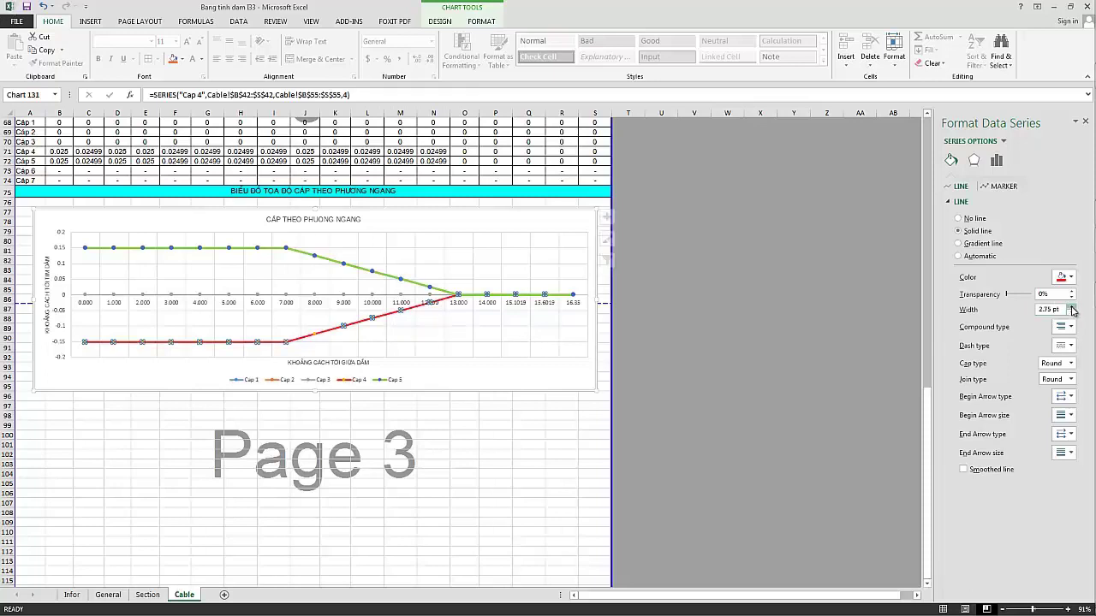
click(1071, 307)
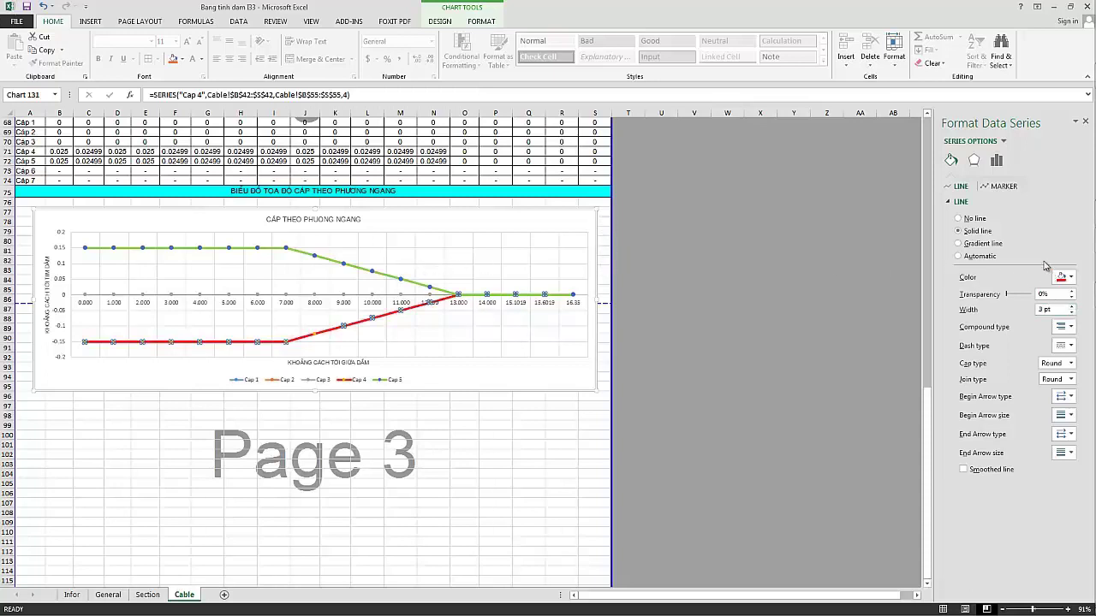
click(999, 187)
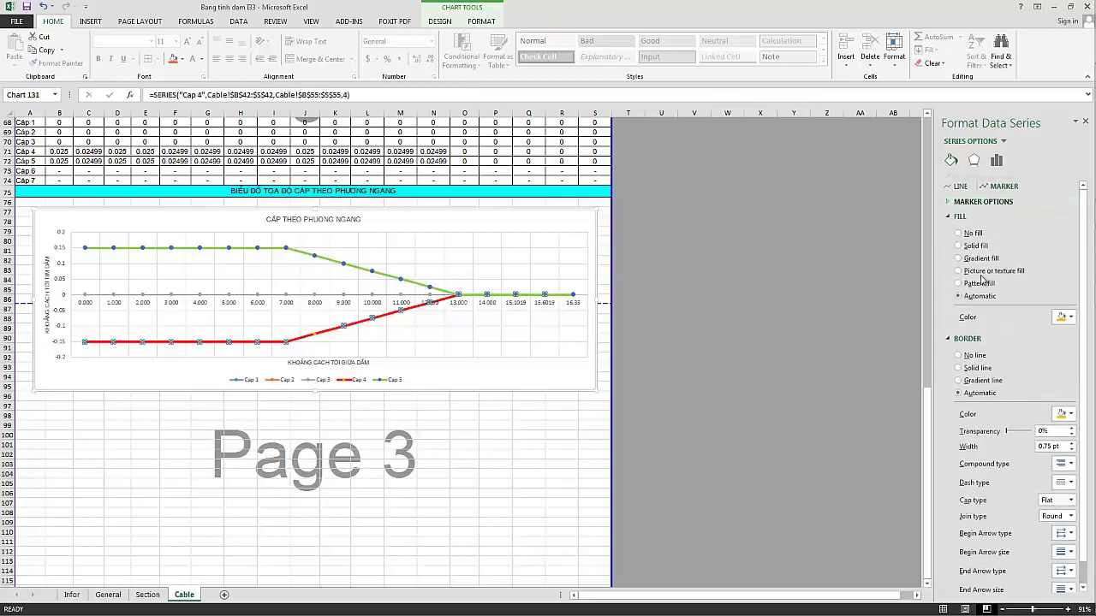
Give the Cap 4 markers a Built-in shape at size 7 with a Gold, Accent 4 fill.
click(965, 202)
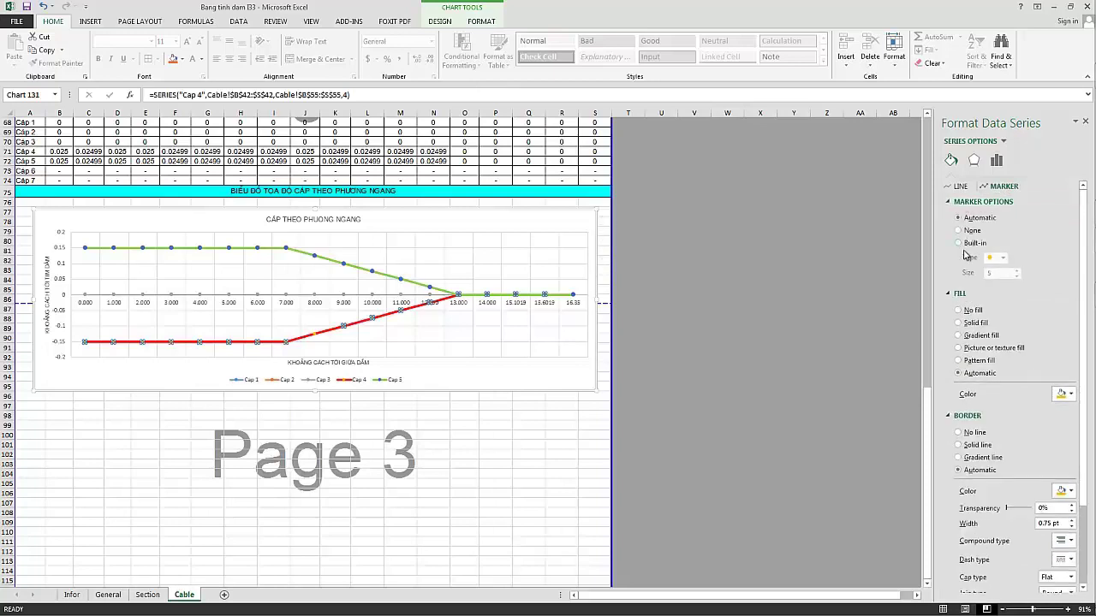
click(959, 243)
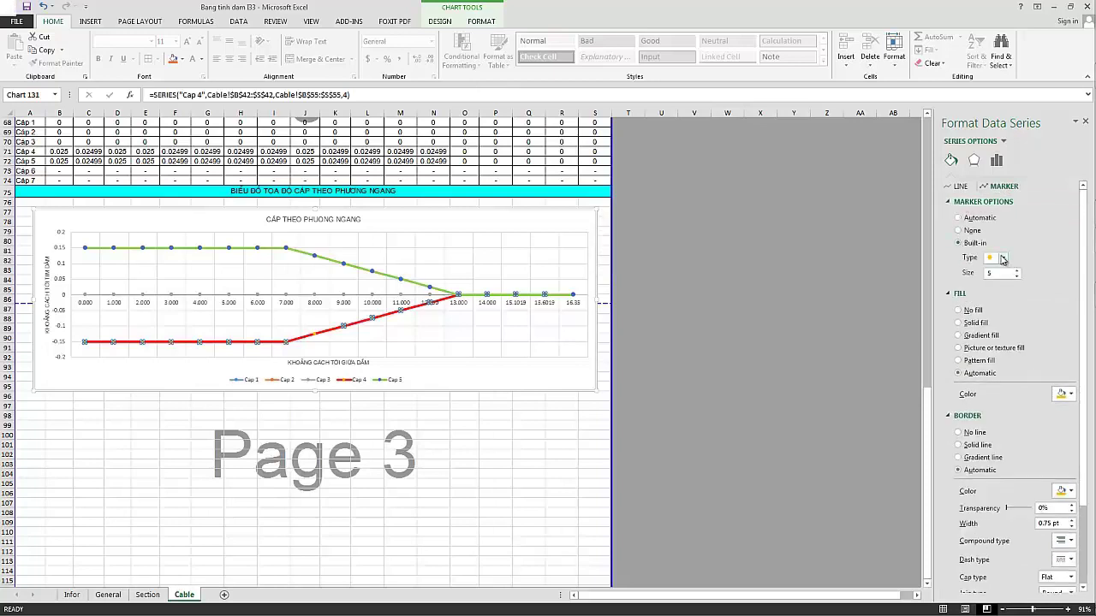
click(1003, 260)
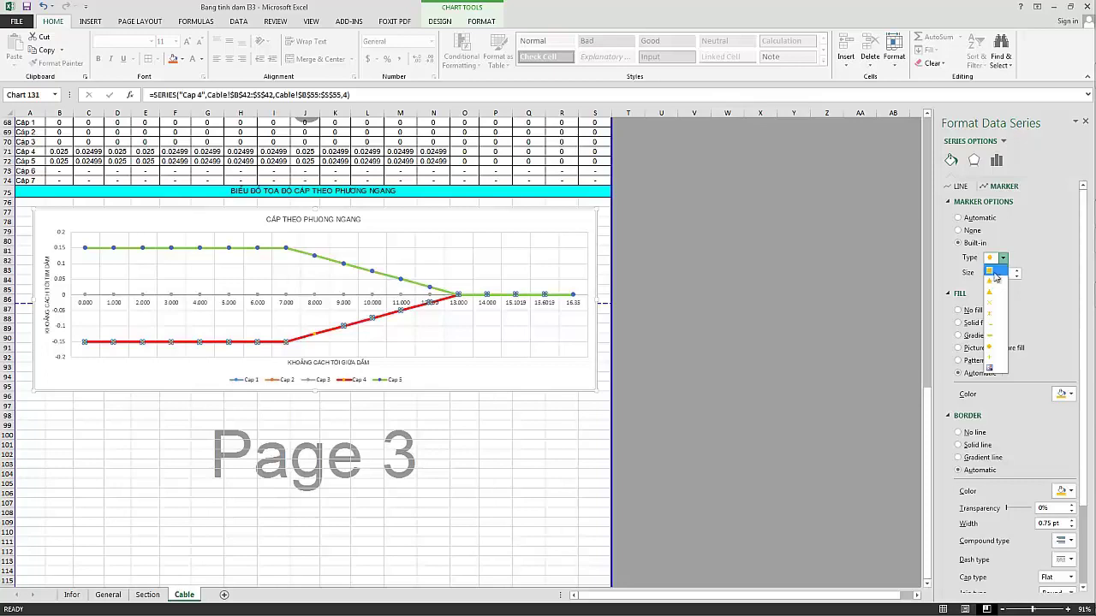
click(995, 274)
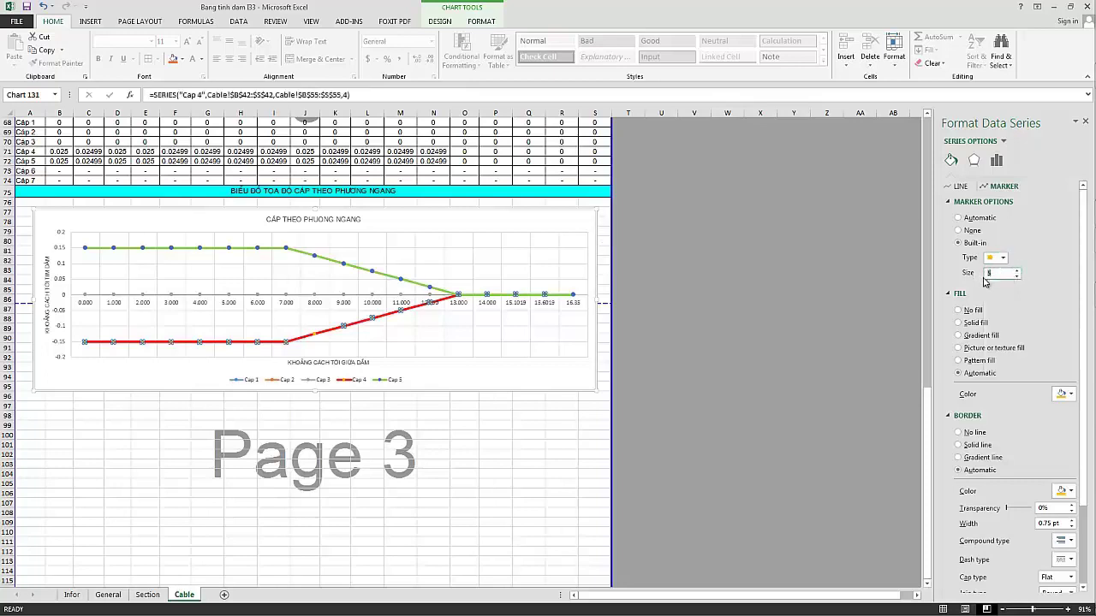
text(7)
click(1070, 394)
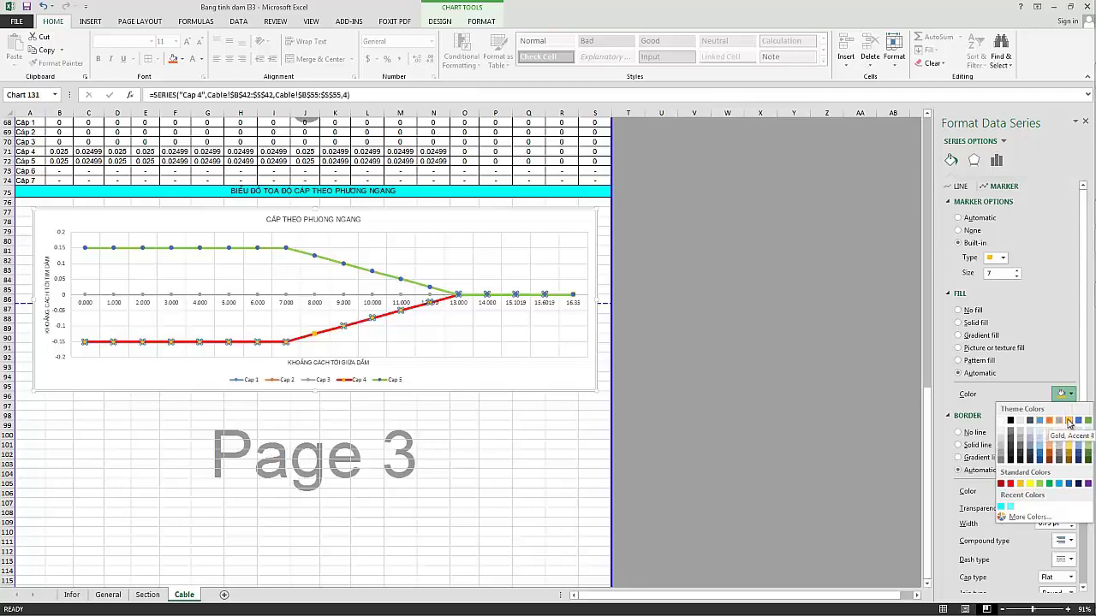
click(1062, 421)
click(796, 358)
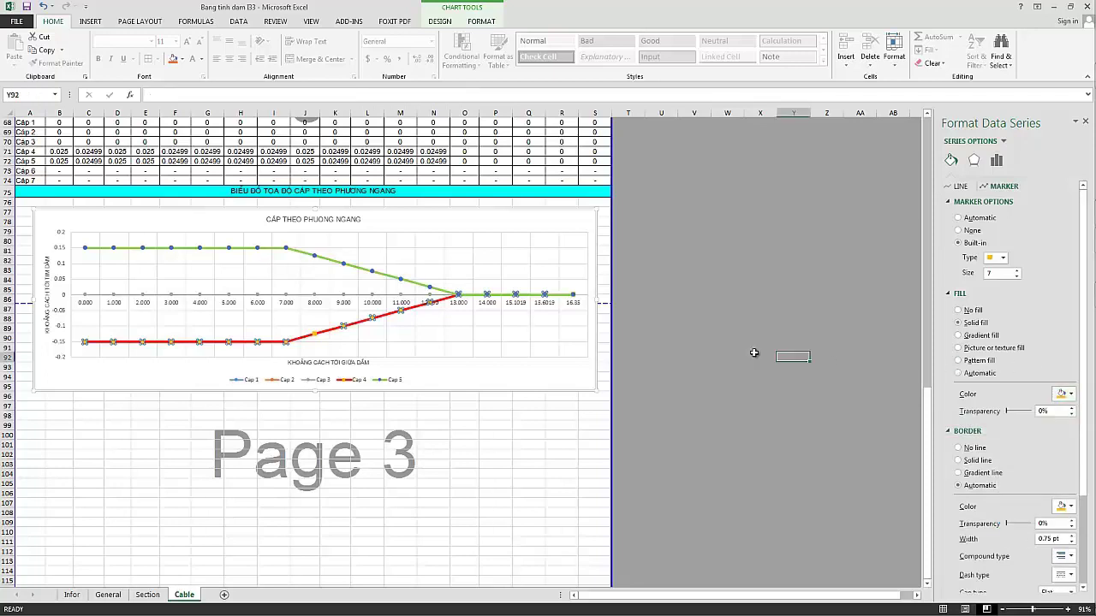
click(727, 280)
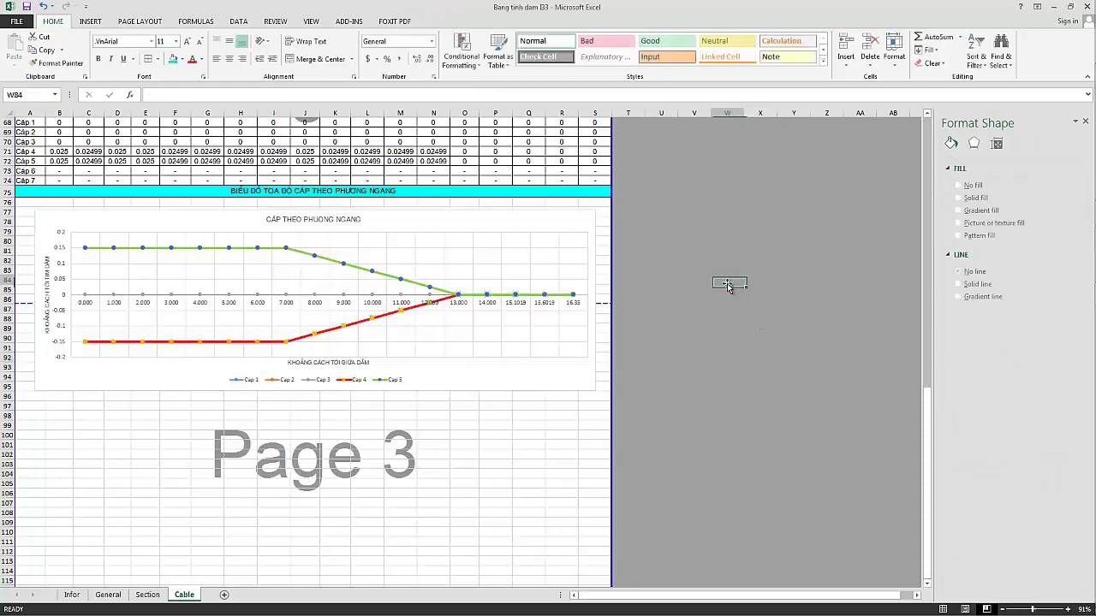
Widen the grey Cap 3 series to a solid 3 pt line.
click(296, 296)
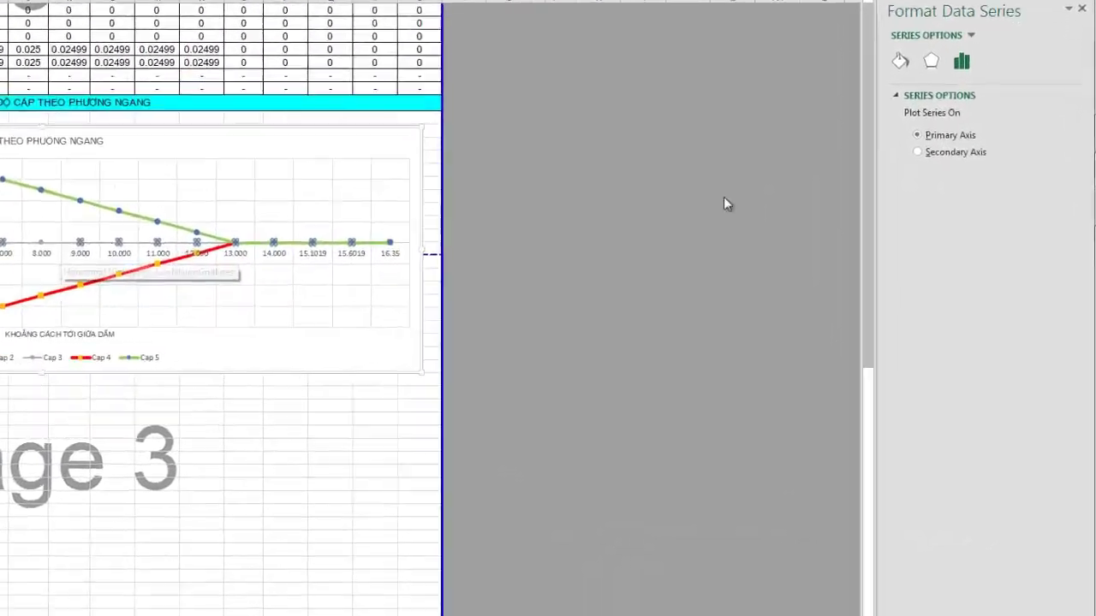
click(880, 22)
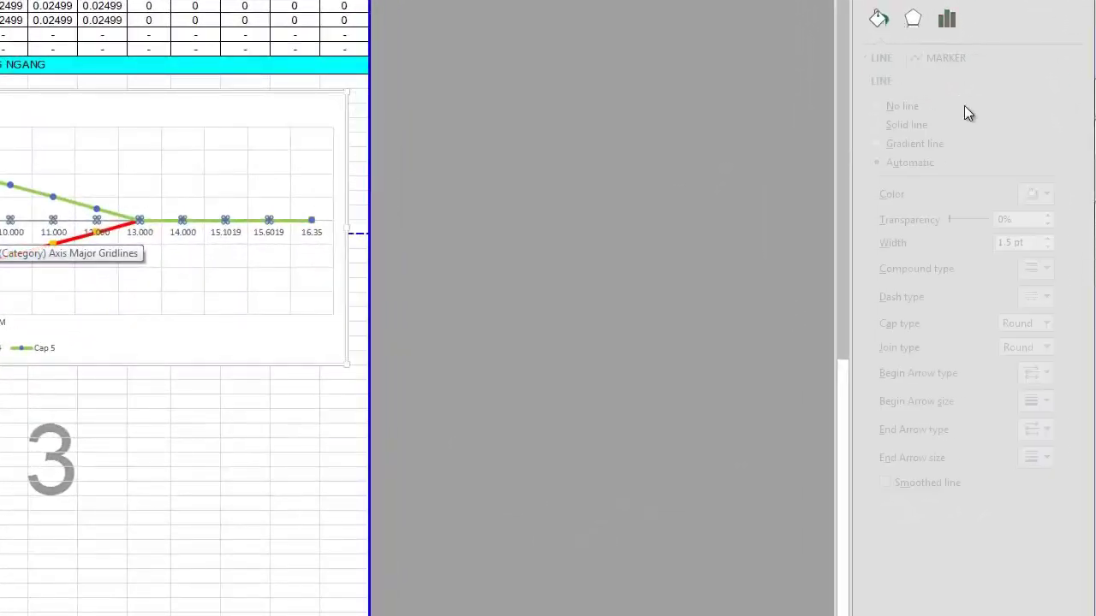
click(960, 56)
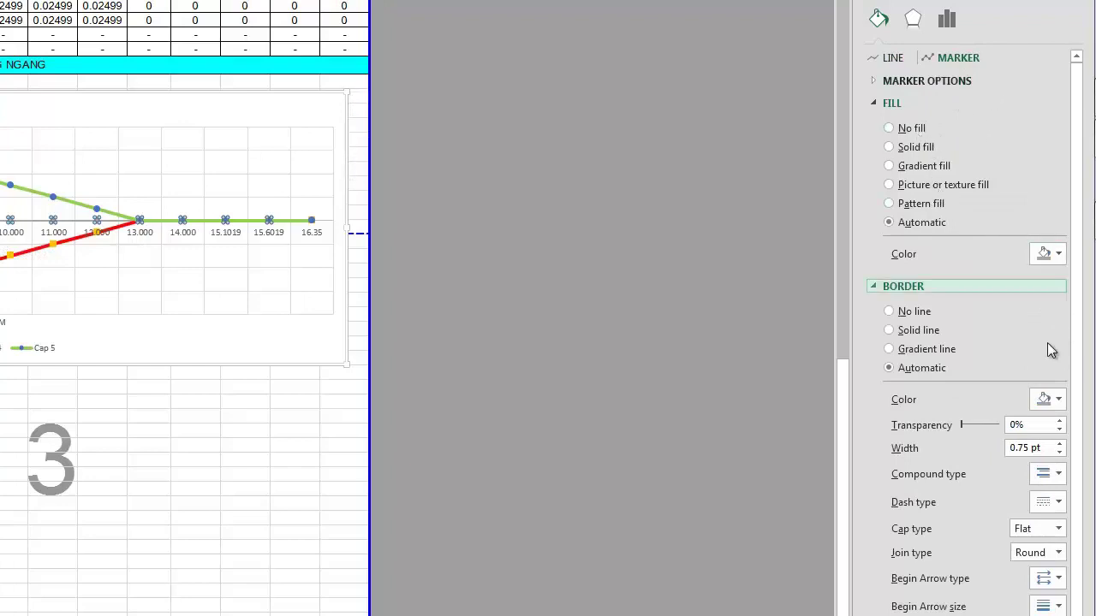
click(891, 58)
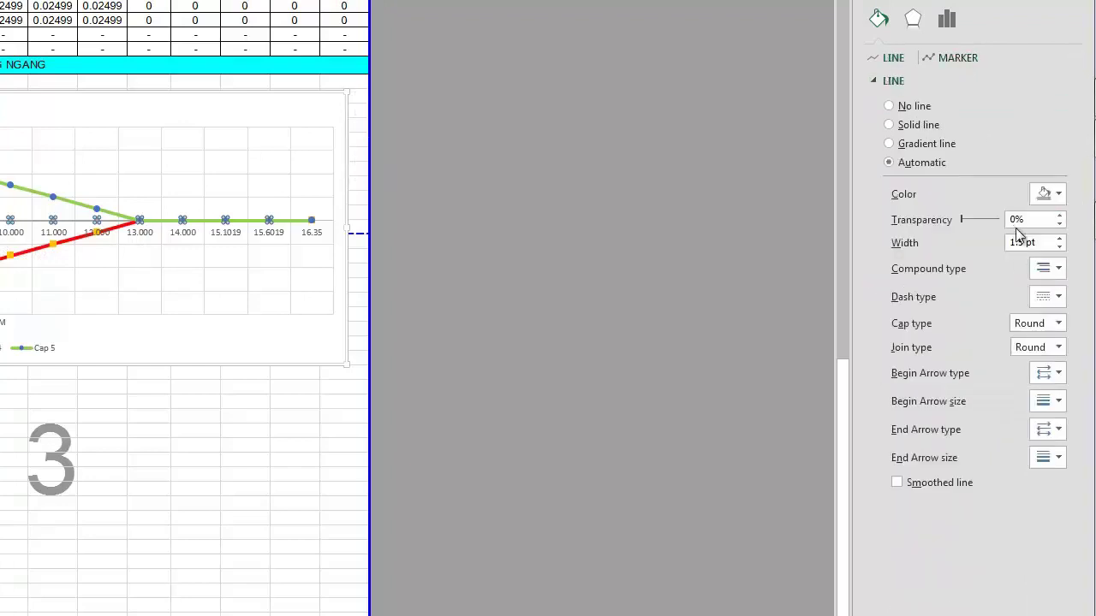
click(1060, 239)
click(1060, 239)
click(1060, 239)
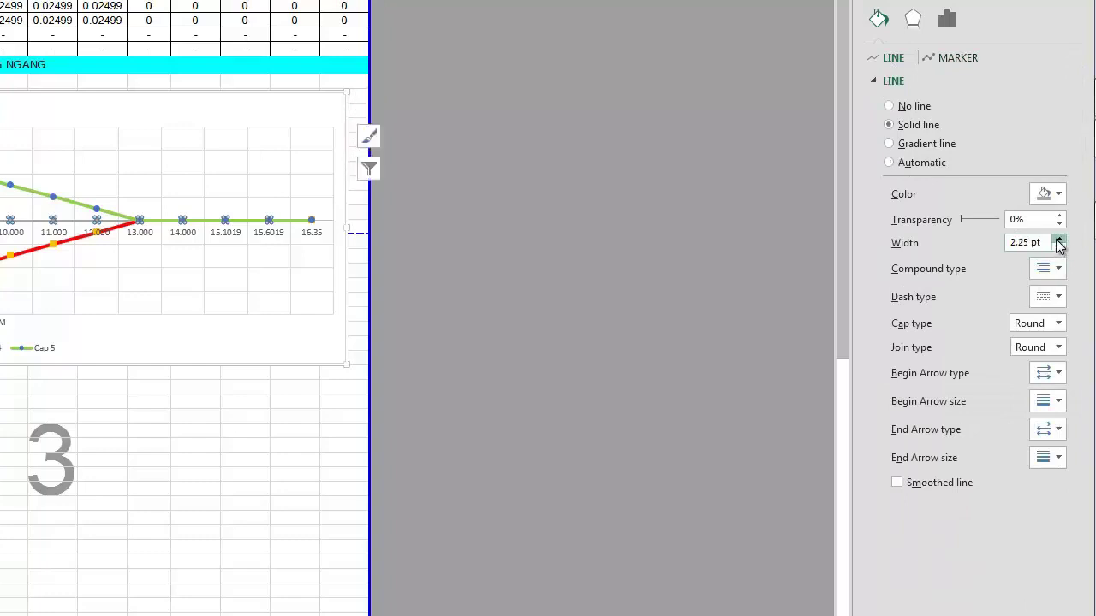
click(1060, 239)
click(1060, 240)
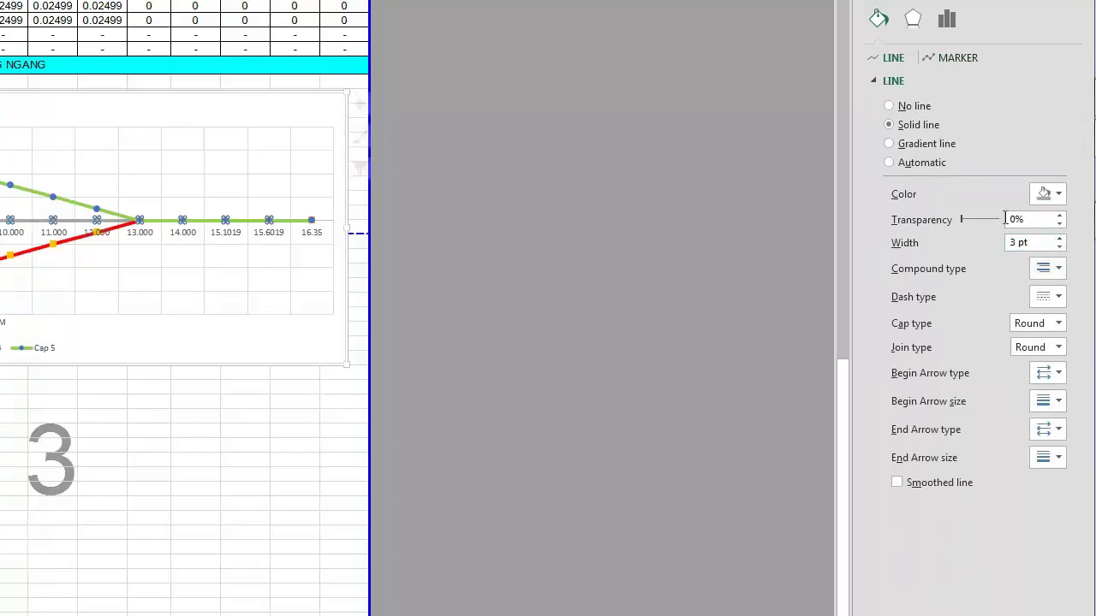
Give Cap 3 Built-in triangle markers, size 7, with a solid dark purple fill.
click(942, 58)
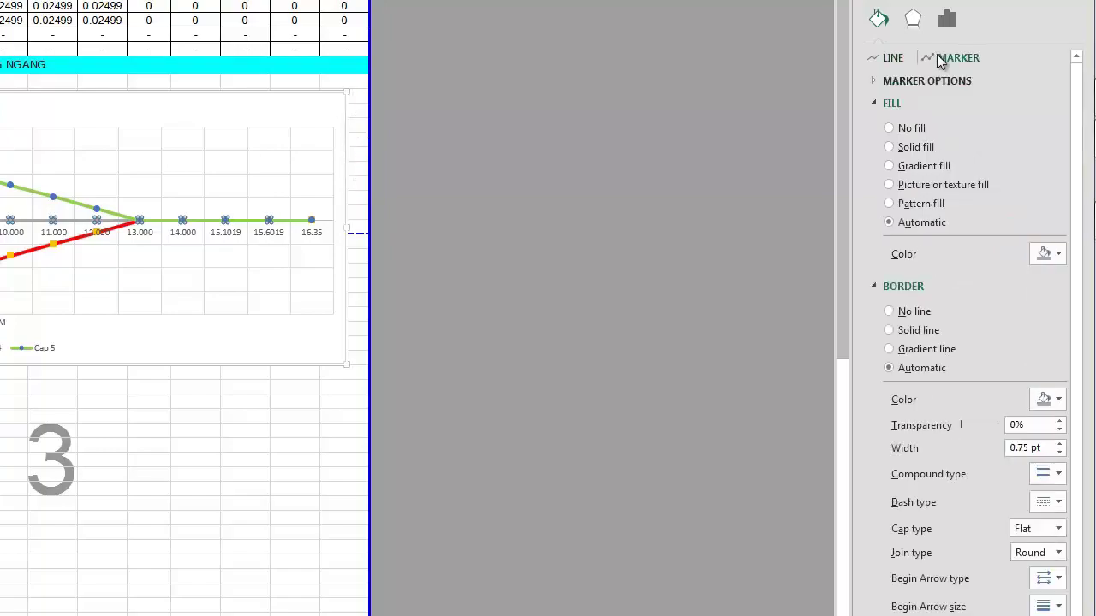
click(888, 86)
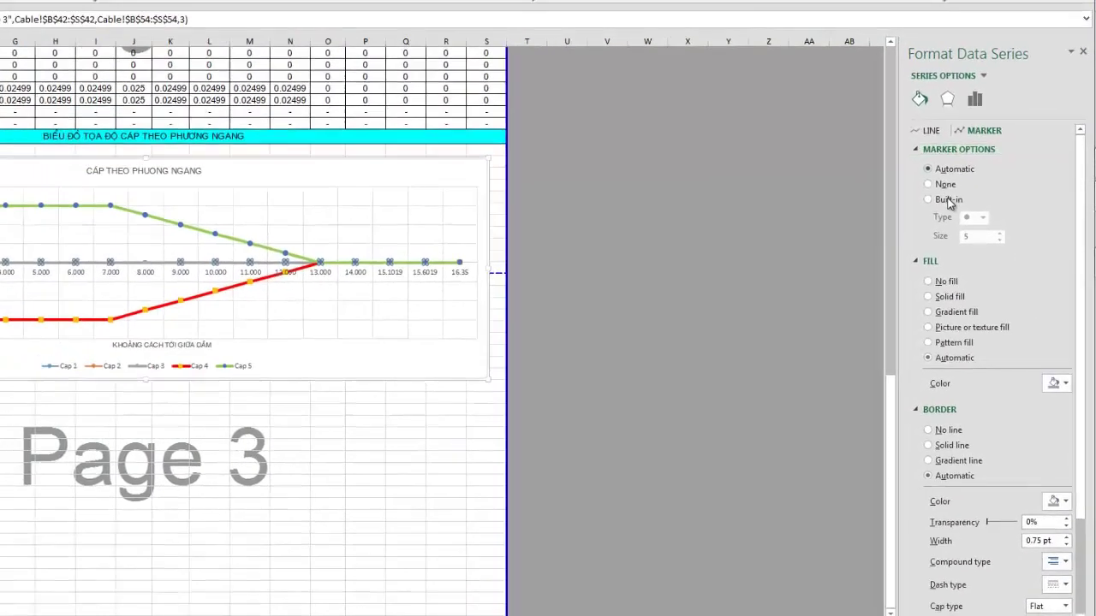
click(908, 144)
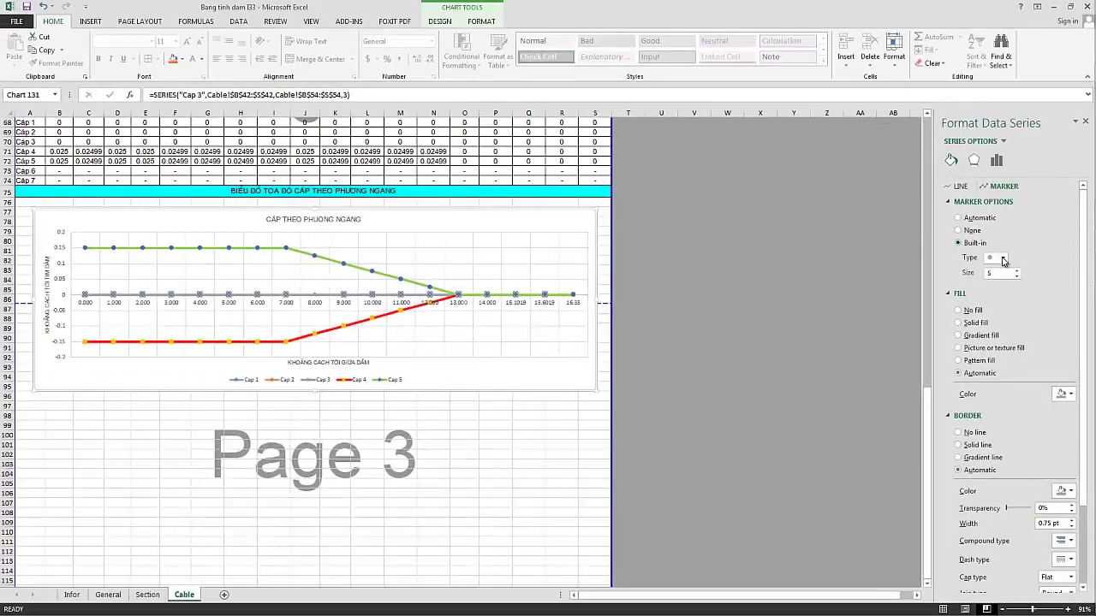
click(1003, 258)
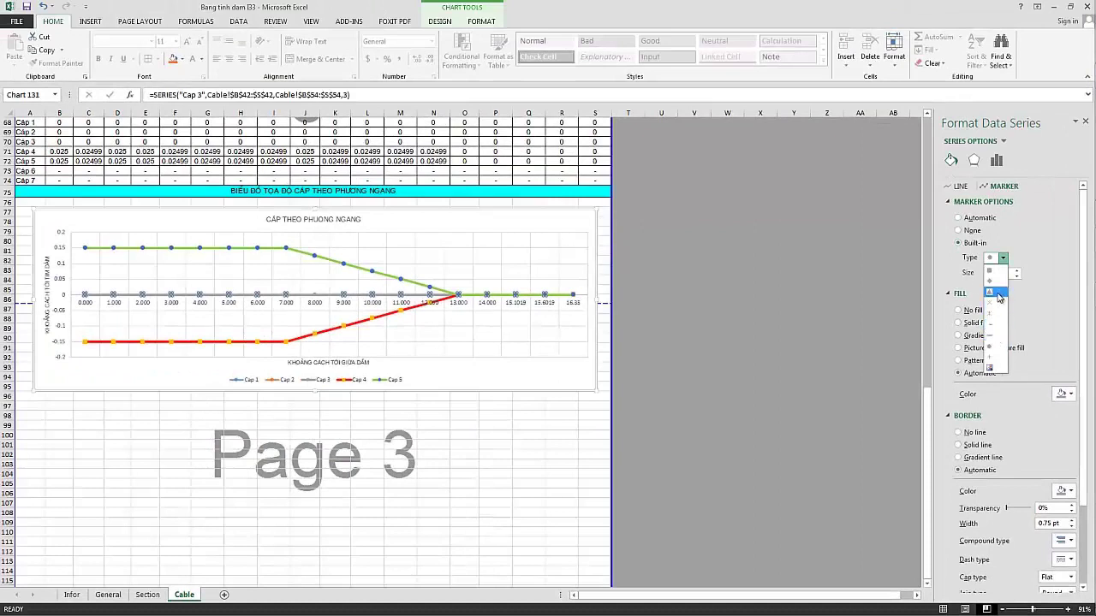
click(1000, 294)
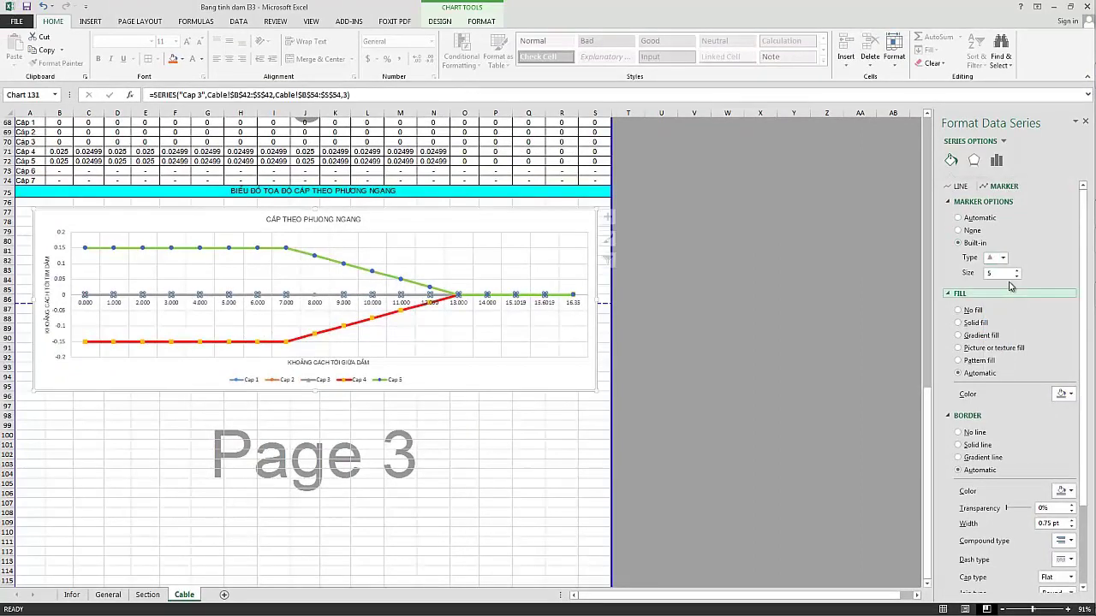
click(1068, 394)
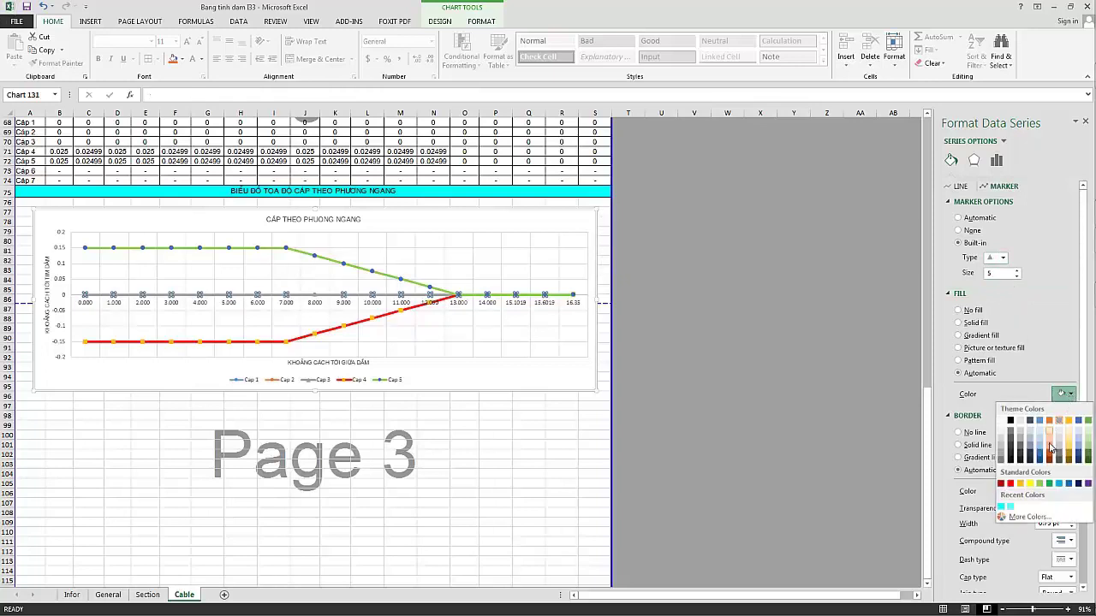
click(1086, 485)
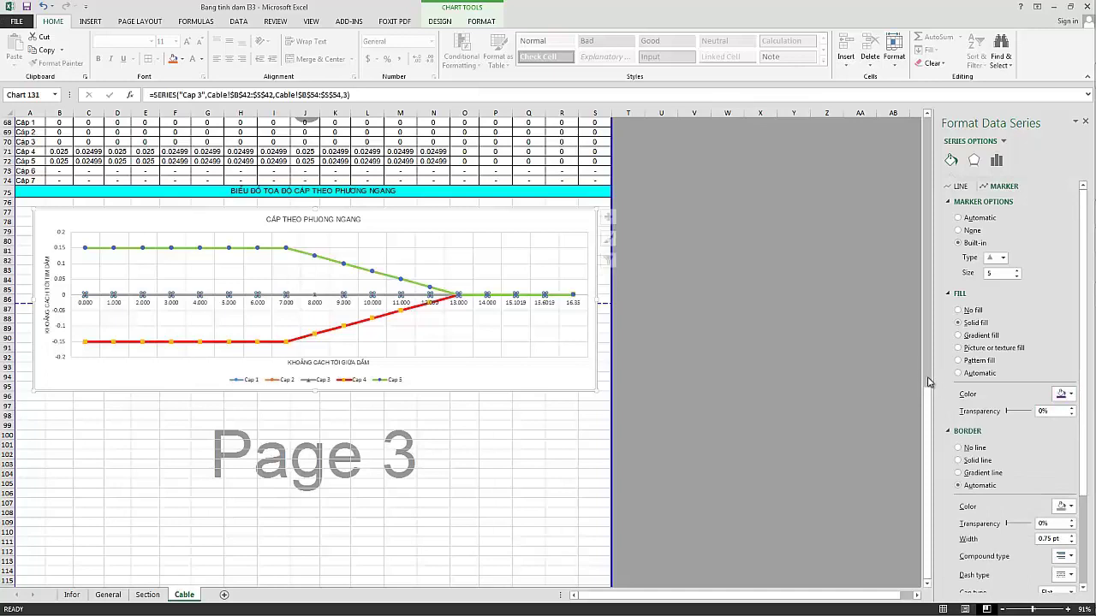
click(987, 274)
text(7)
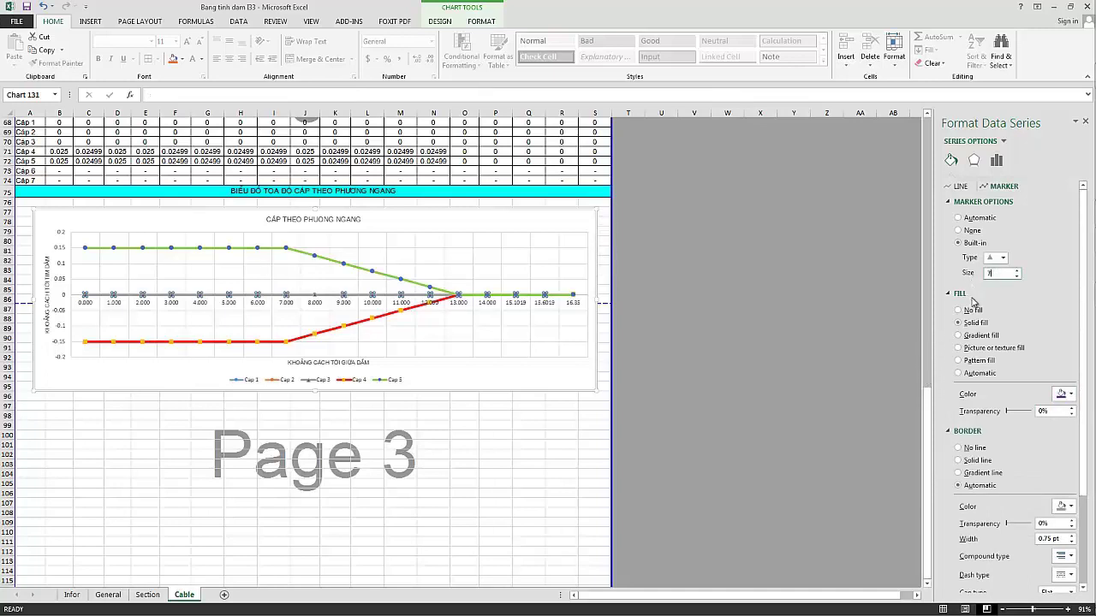
click(788, 291)
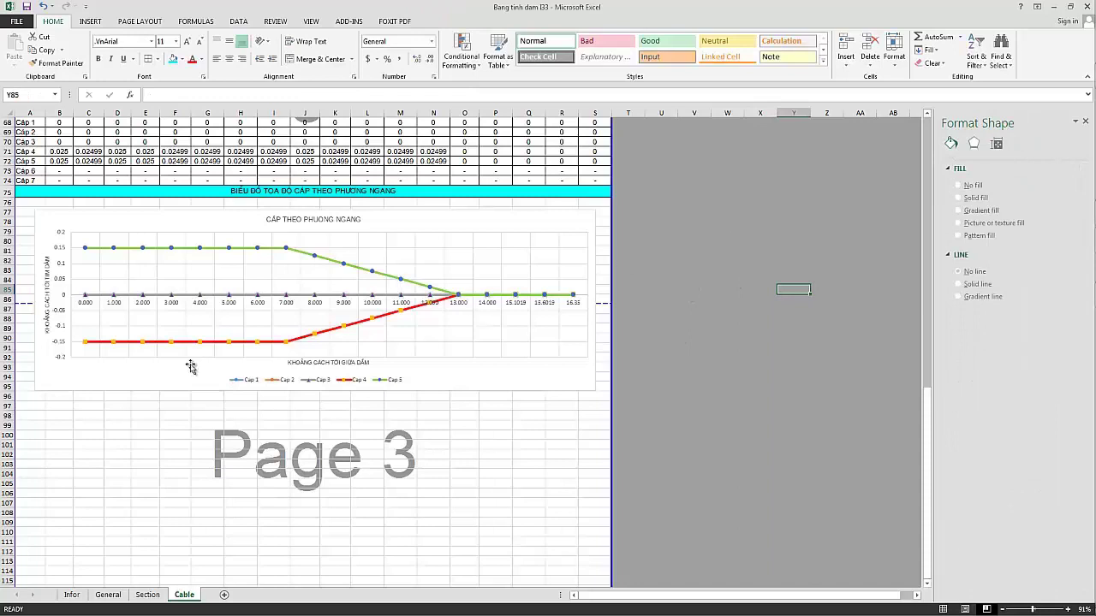
Select the Cap 3 series and one of its markers to check the triangles, then deselect.
click(214, 294)
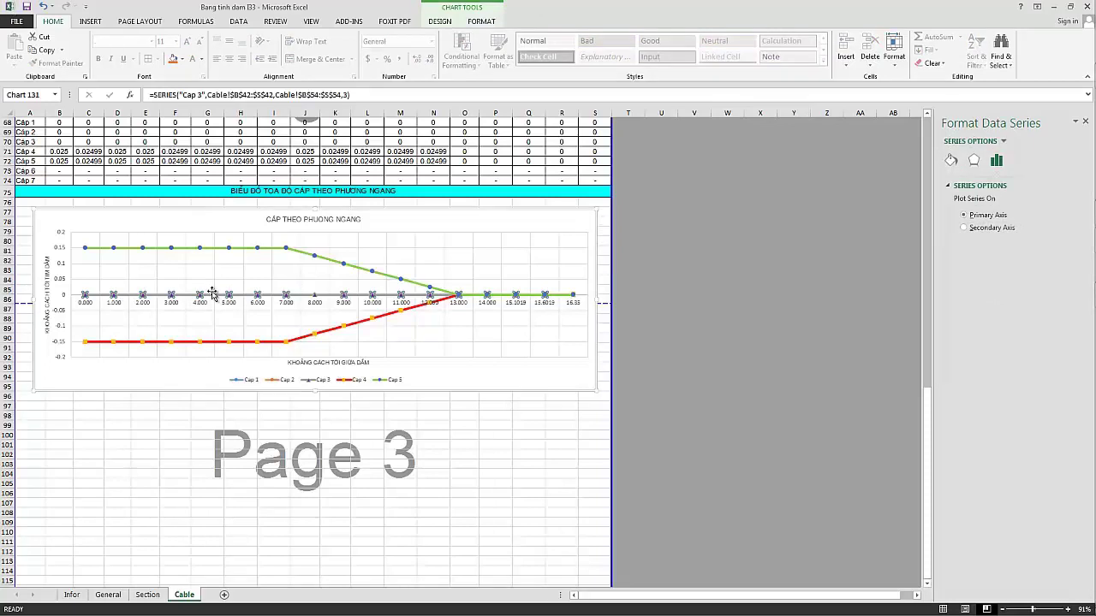
click(215, 296)
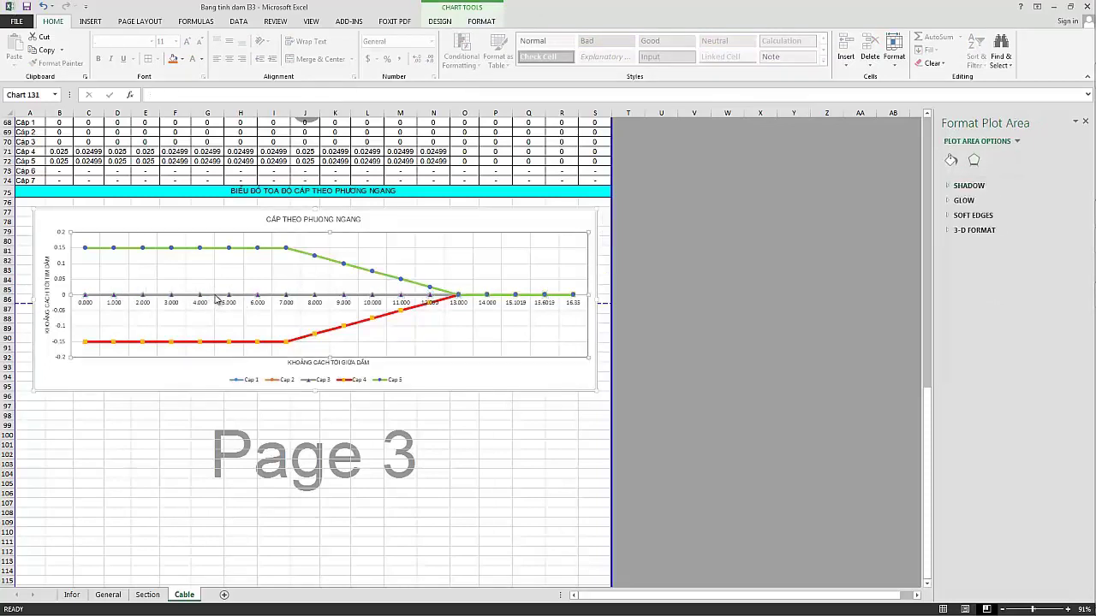
click(229, 295)
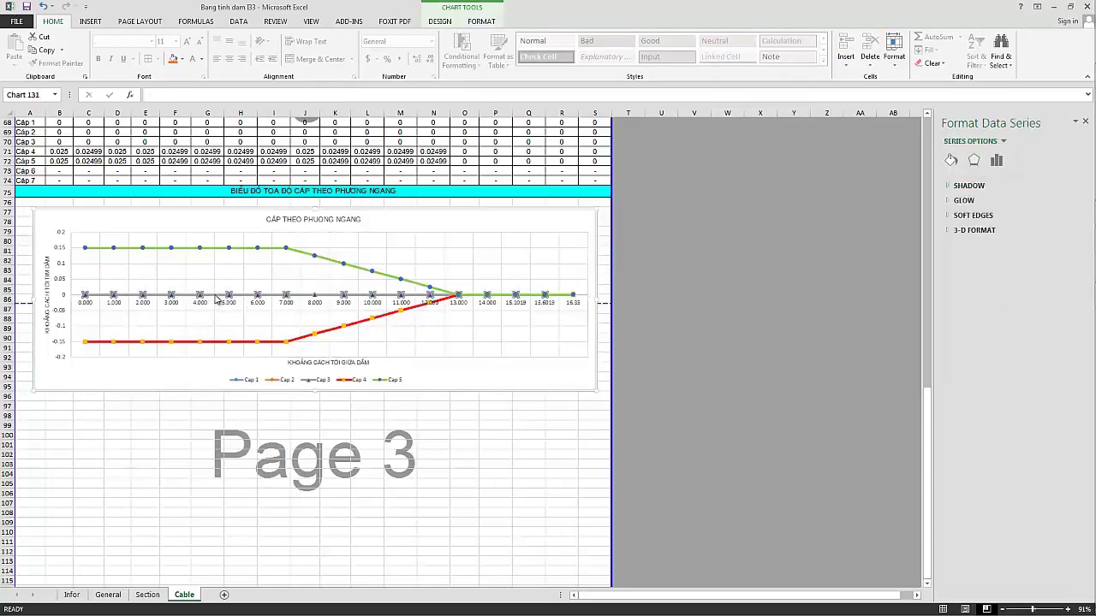
click(542, 409)
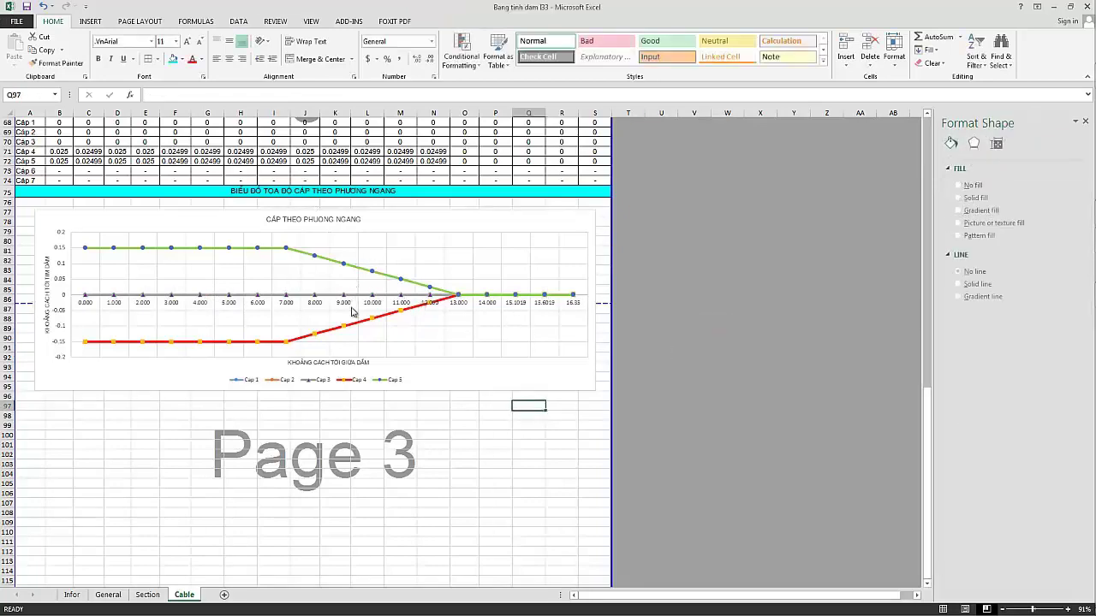
scroll(368, 337, down, 2)
click(467, 366)
scroll(403, 350, up, 1)
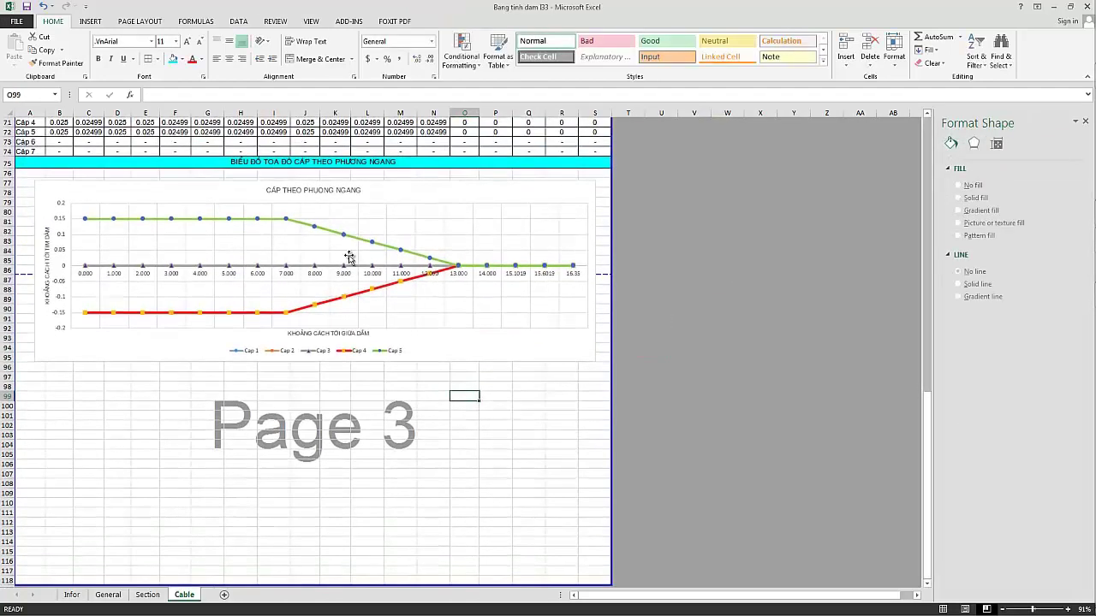
click(248, 386)
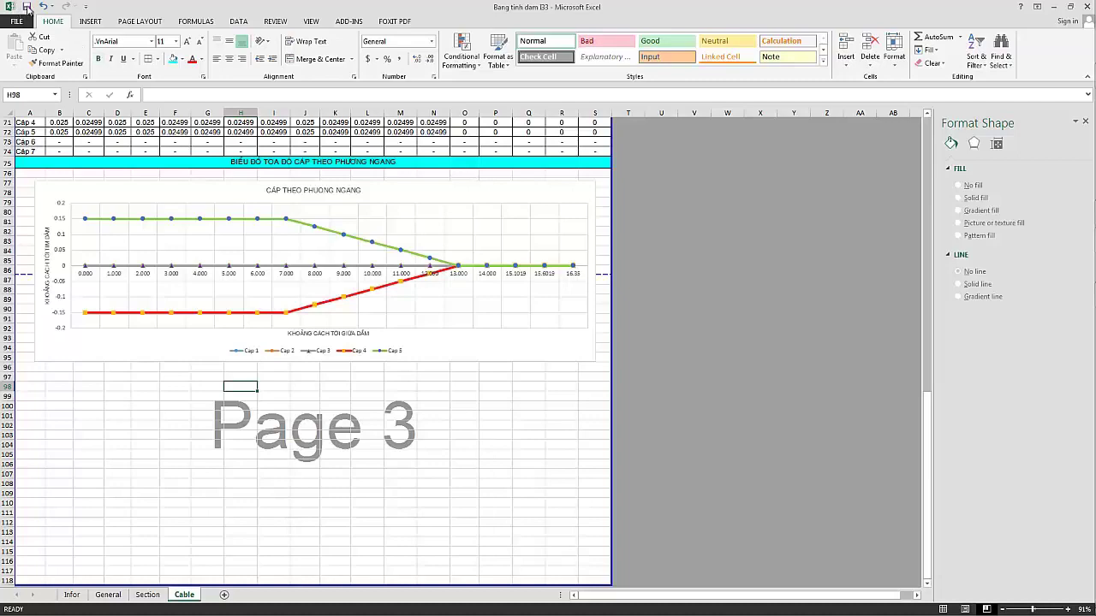
click(132, 414)
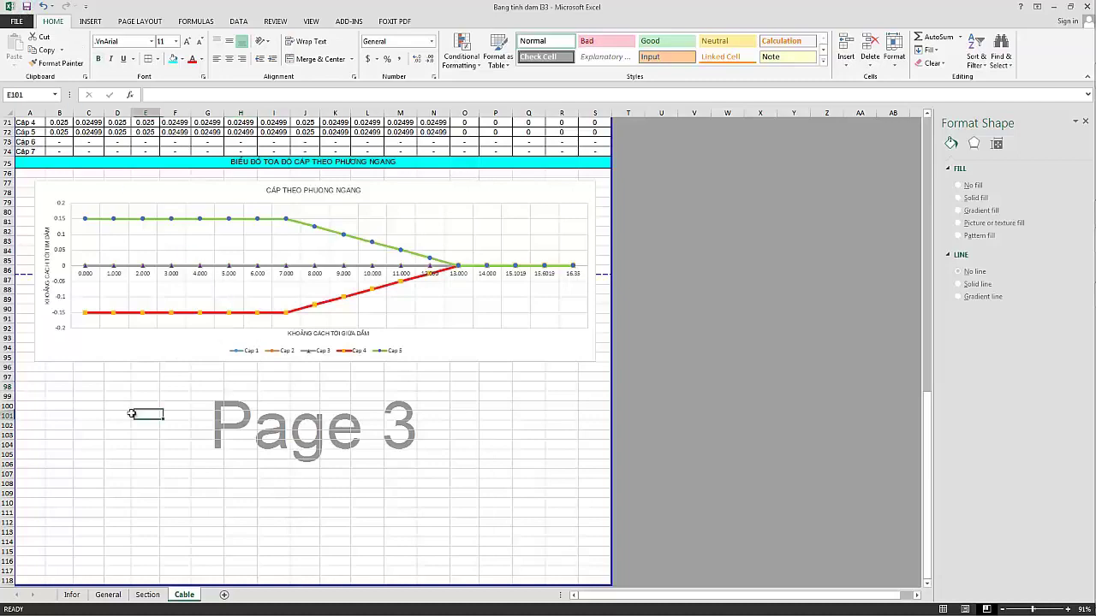
scroll(268, 350, up, 2)
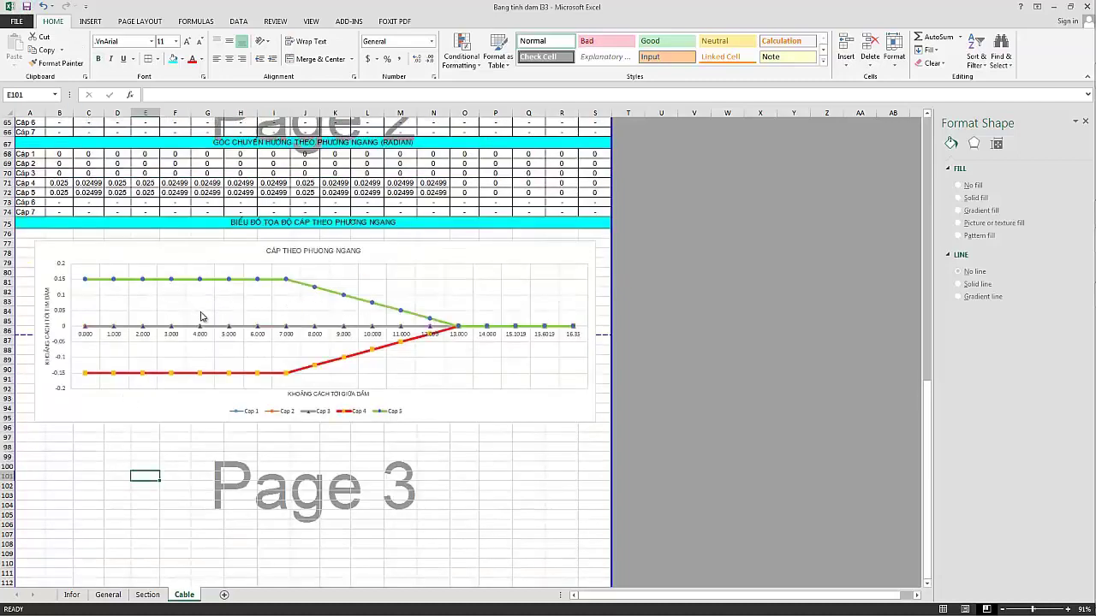
scroll(265, 310, up, 1)
scroll(291, 306, up, 1)
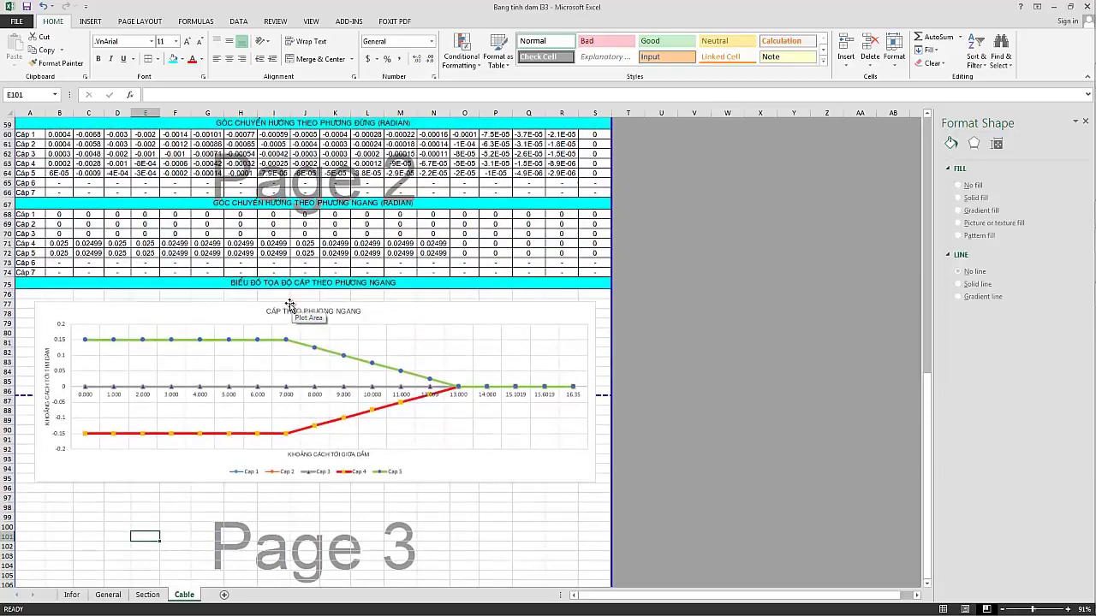
scroll(290, 305, up, 2)
scroll(285, 312, up, 4)
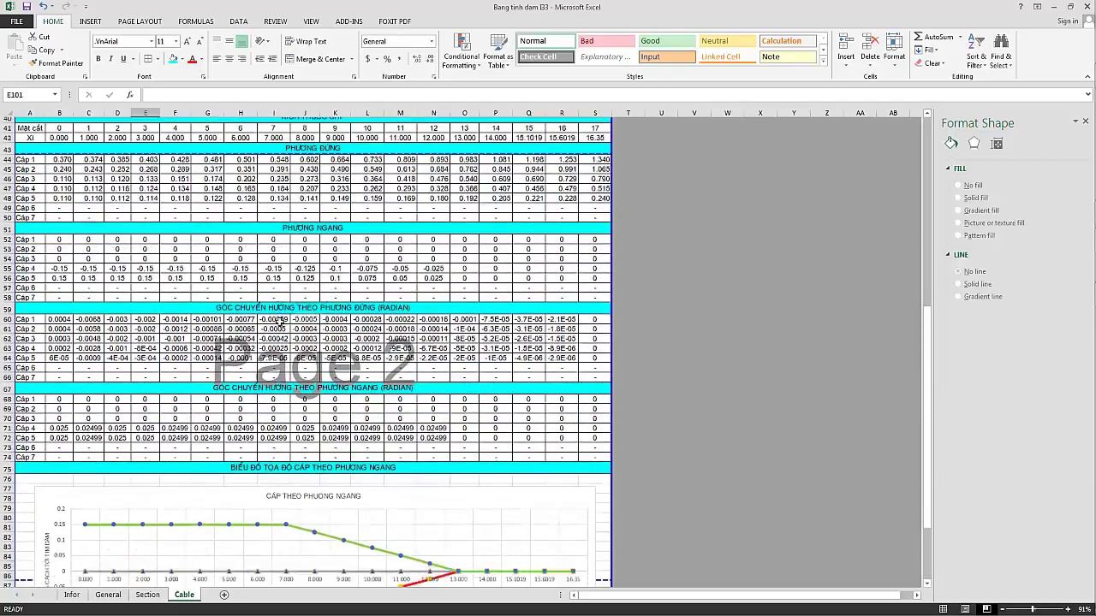
scroll(280, 320, down, 5)
scroll(264, 318, down, 5)
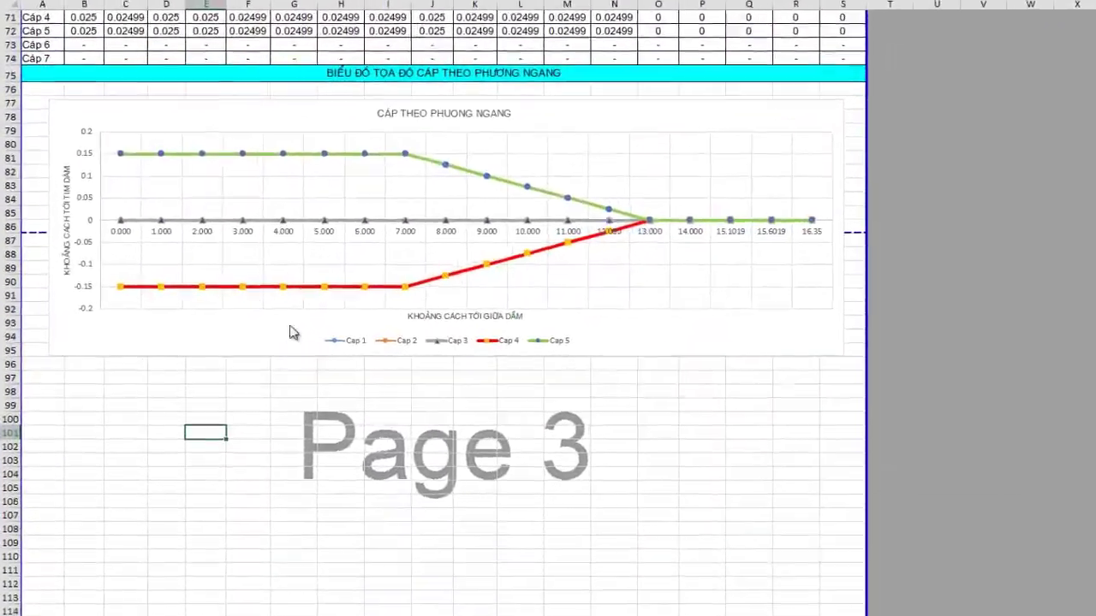
Copy the row 75 chart title bar and paste it into row 97.
click(289, 54)
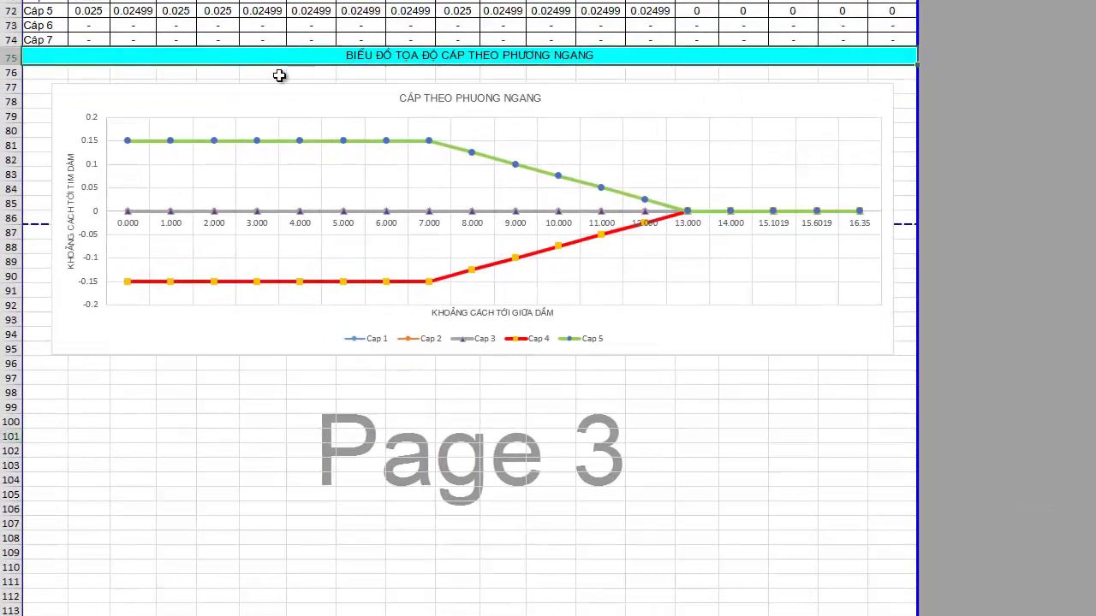
key(ctrl+c)
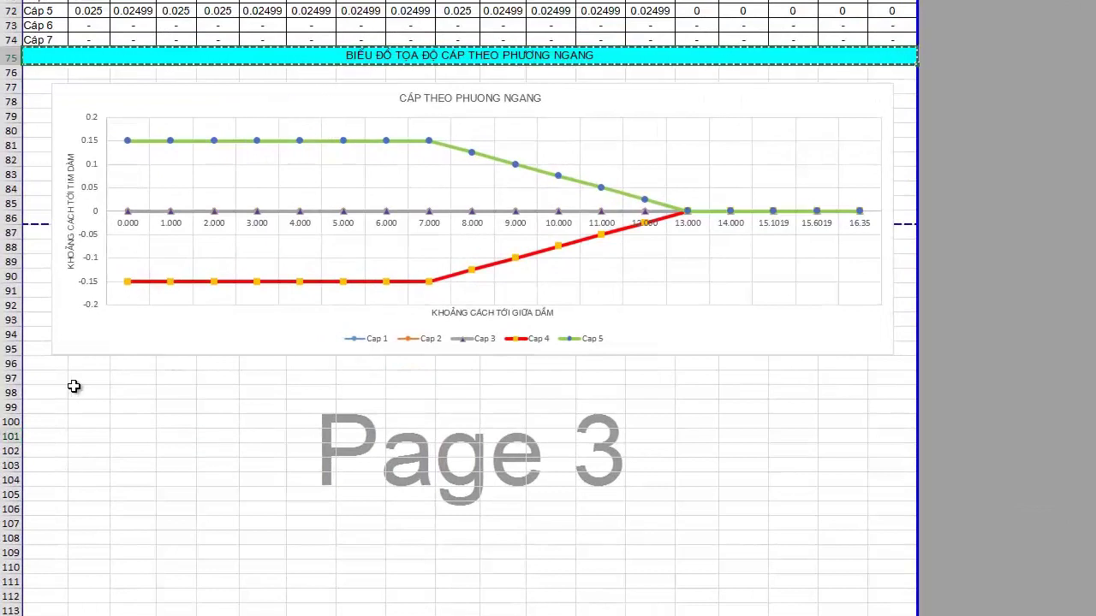
click(59, 378)
key(ctrl+v)
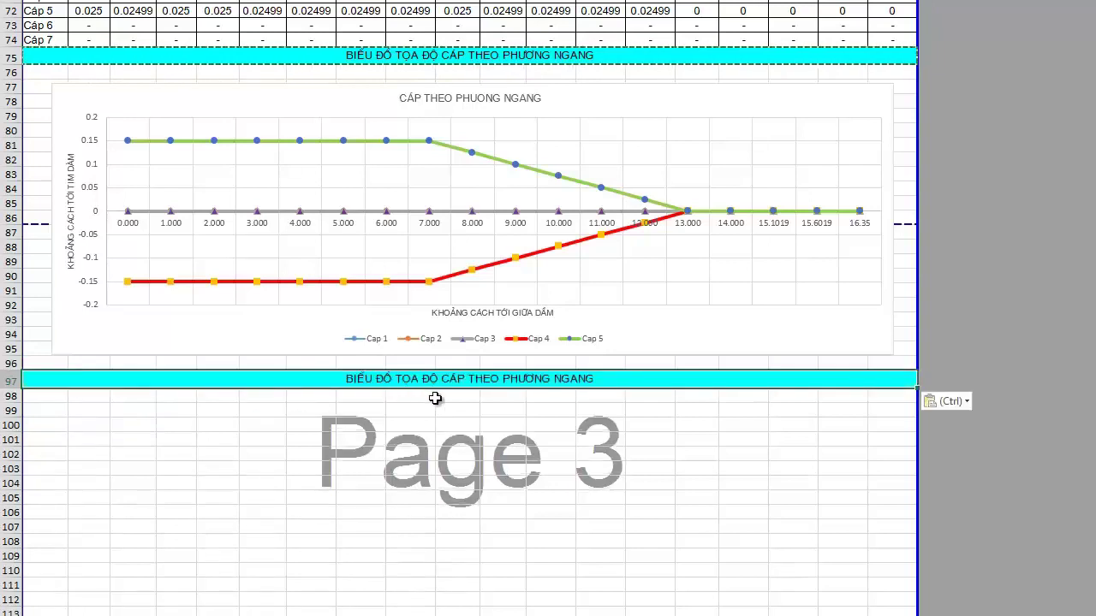
Change NGANG to ĐỨNG in the row 97 heading.
double_click(608, 378)
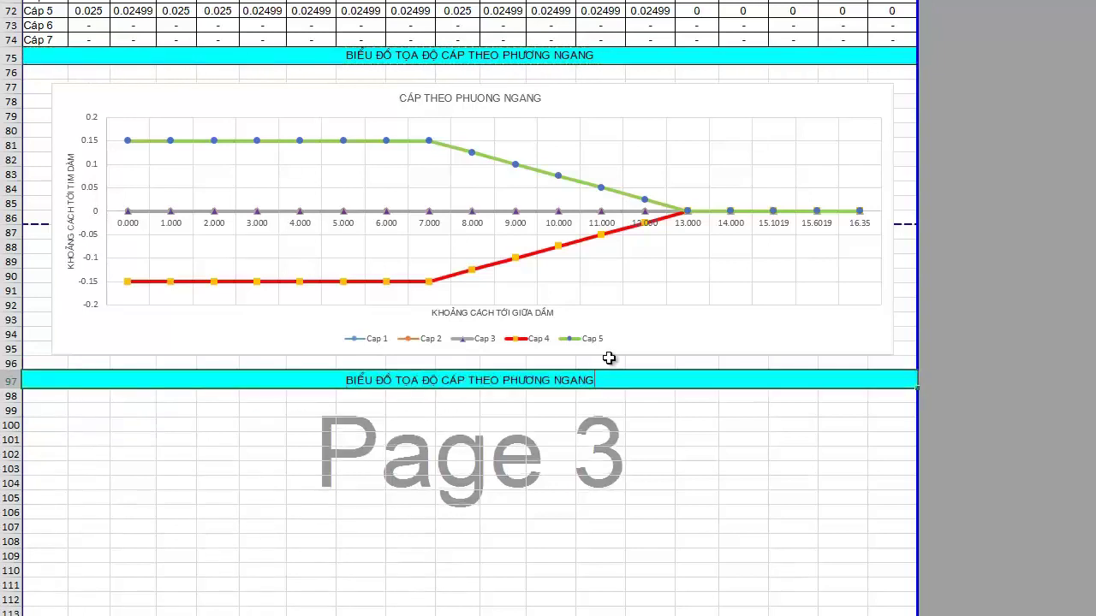
key(BackSpace)
key(BackSpace)
key(BackSpace)
key(BackSpace)
key(BackSpace)
text(ĐỨN)
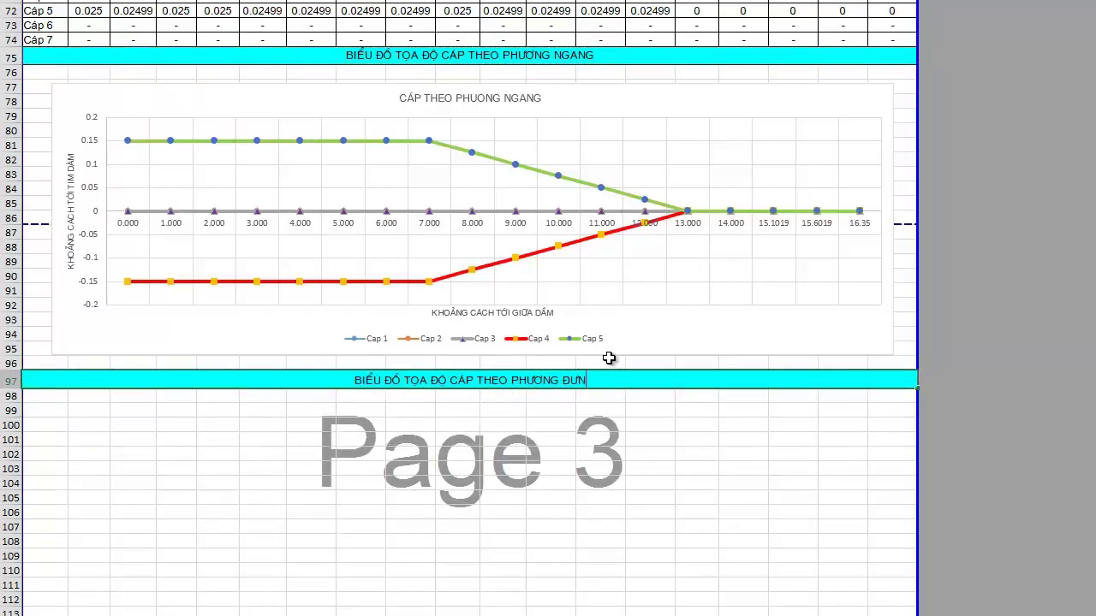
text(G)
click(501, 425)
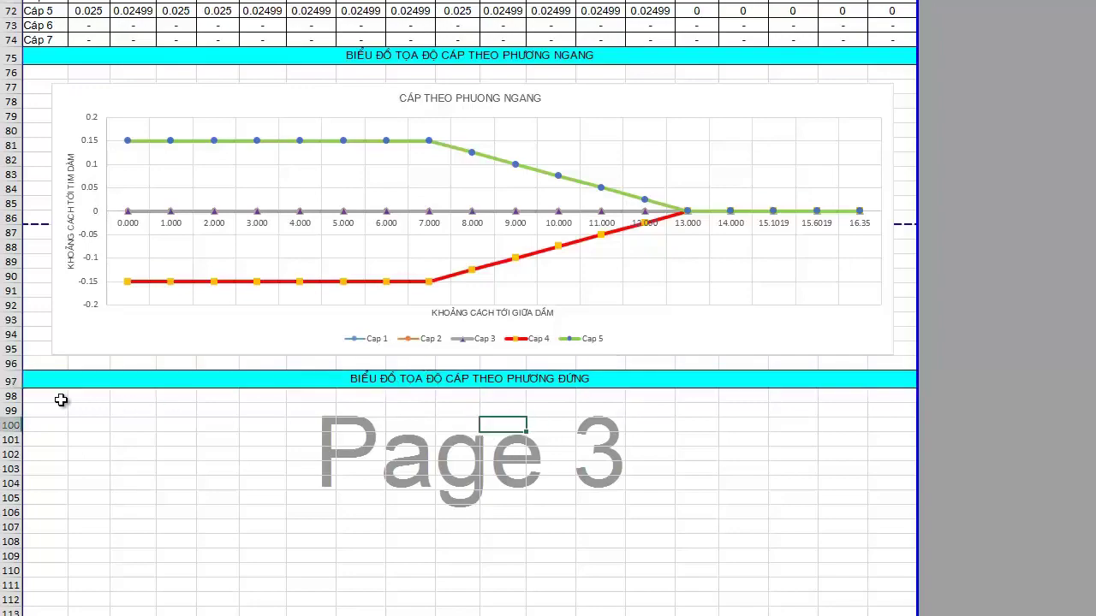
click(82, 412)
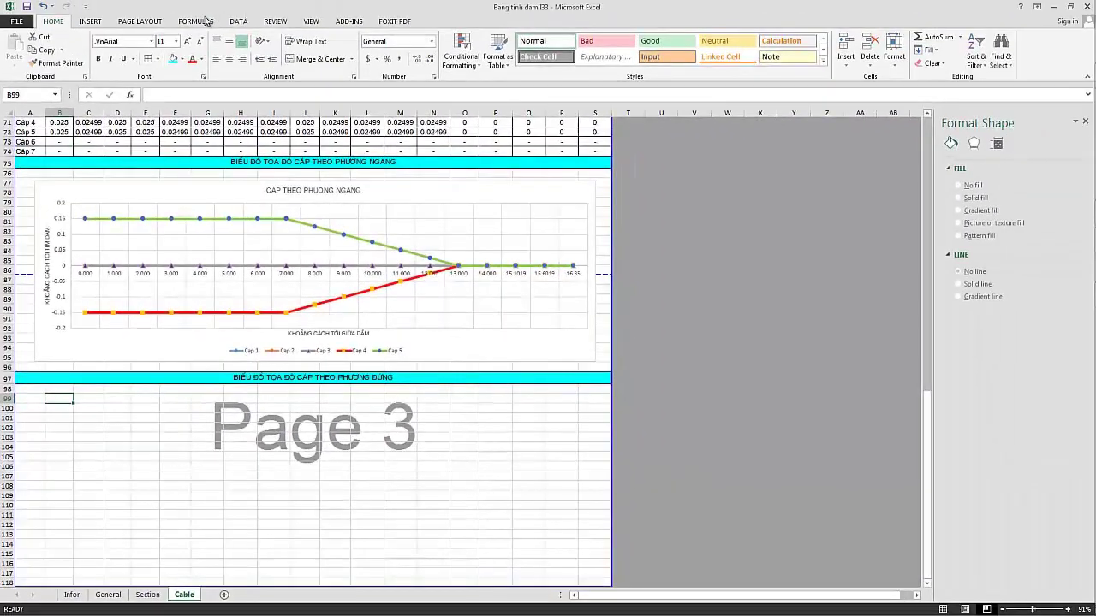
Insert an empty scatter chart and drag it below the row 97 heading.
click(92, 21)
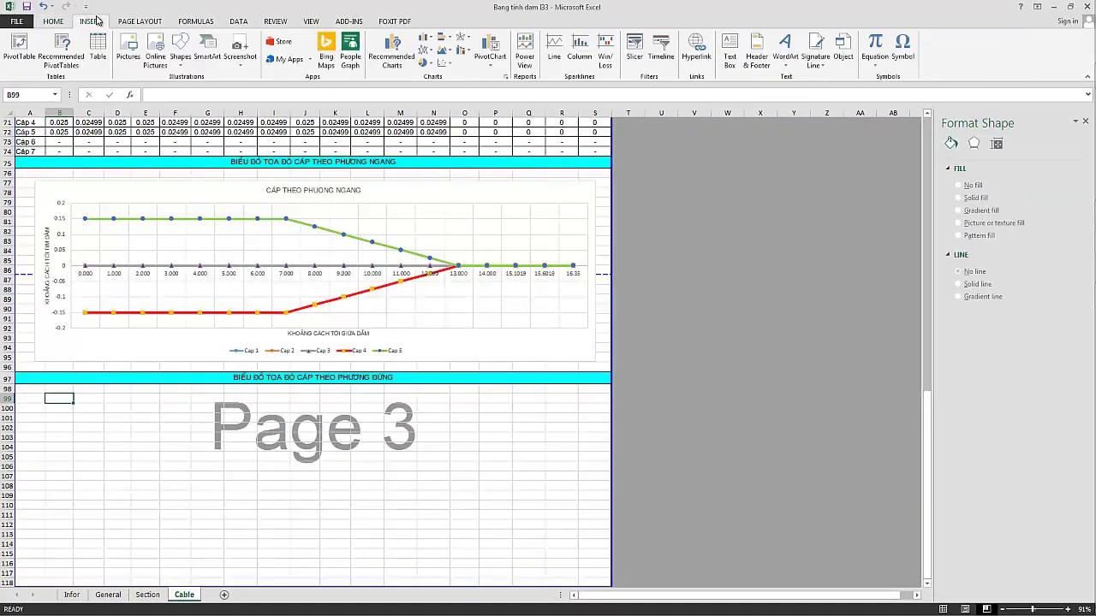
click(448, 67)
click(453, 98)
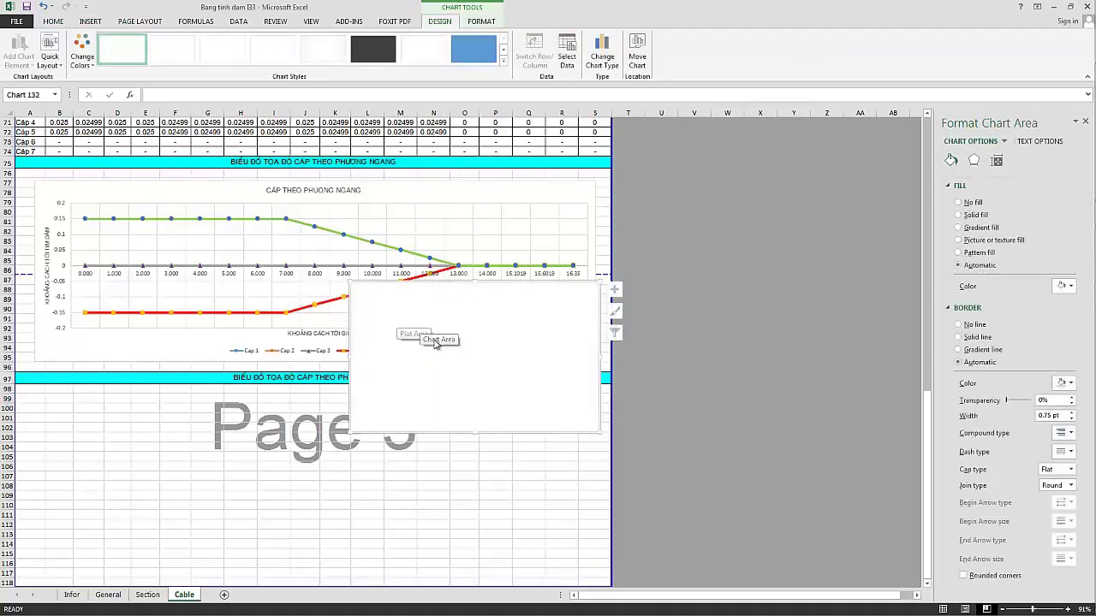
drag(435, 343, 254, 461)
Stretch the chart's sides and top so it spans nearly the full page width.
scroll(240, 359, down, 3)
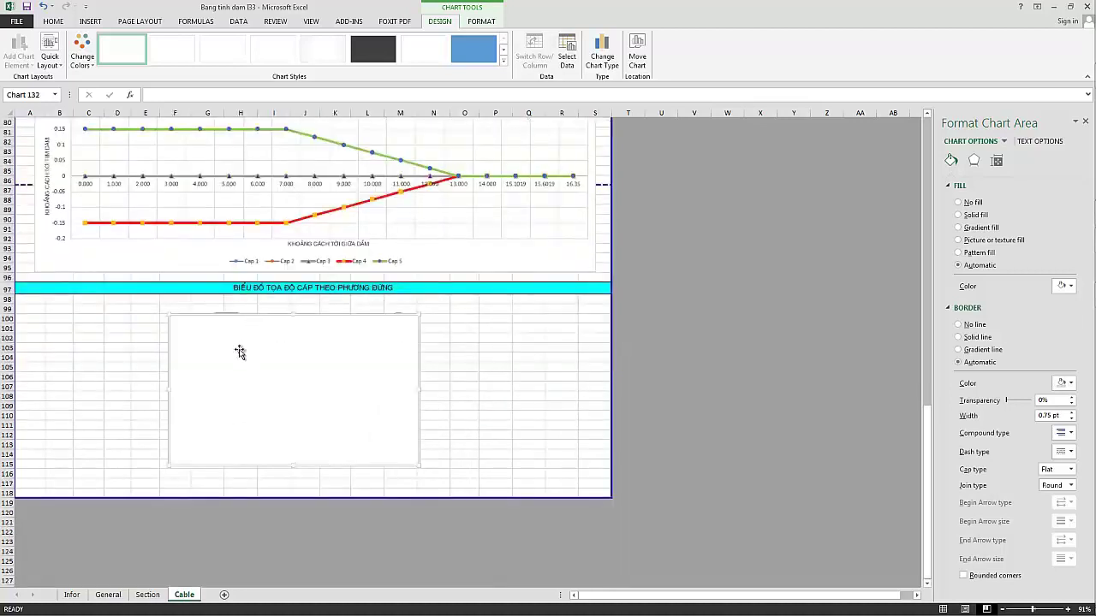
scroll(240, 352, down, 2)
drag(164, 328, 53, 331)
drag(419, 331, 584, 342)
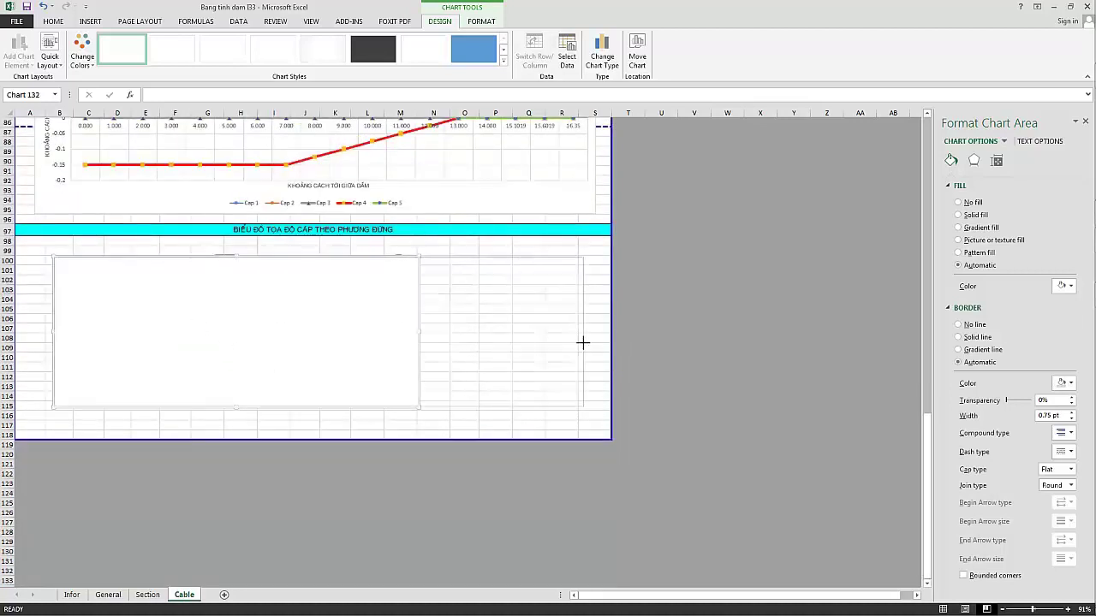
scroll(314, 291, up, 1)
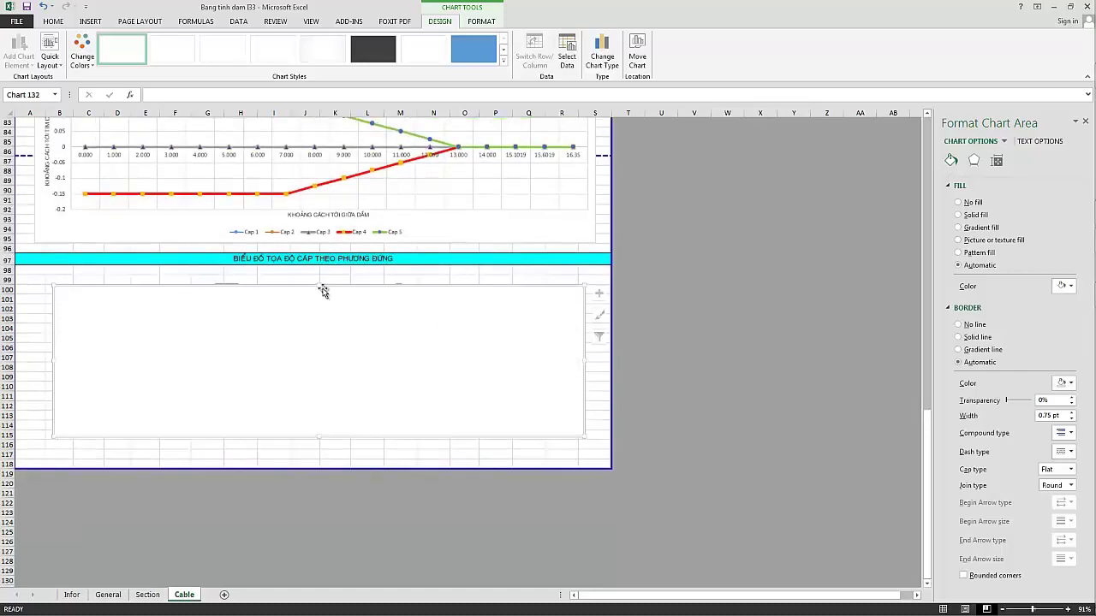
drag(320, 285, 318, 274)
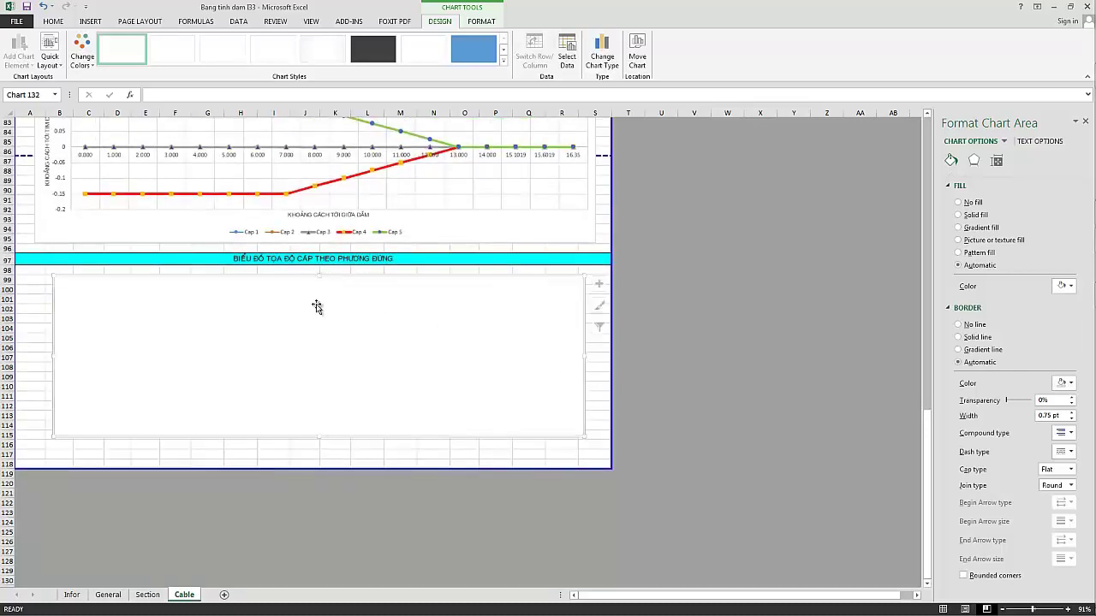
In Select Data, set the Cap 1 series X values to Cable!$B$42:$S$42.
right_click(277, 305)
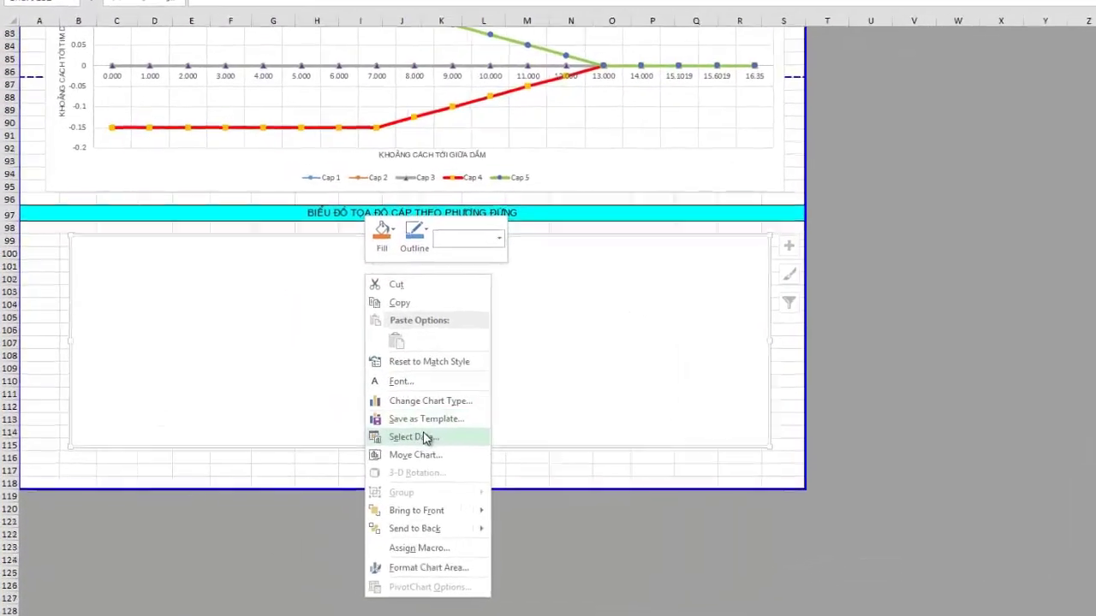
click(425, 438)
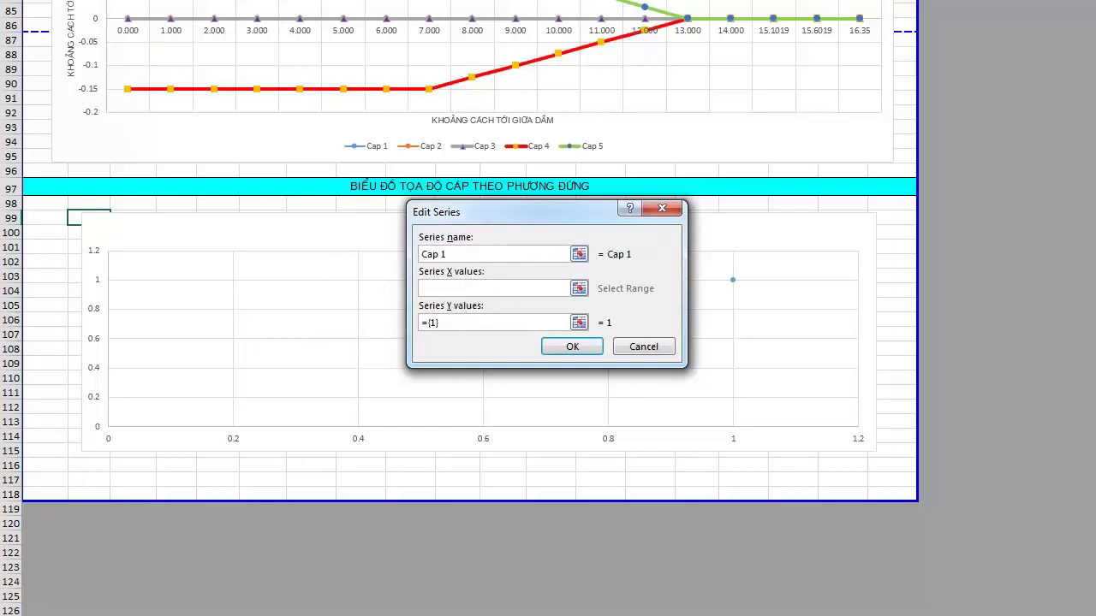
scroll(96, 125, up, 14)
scroll(96, 125, up, 3)
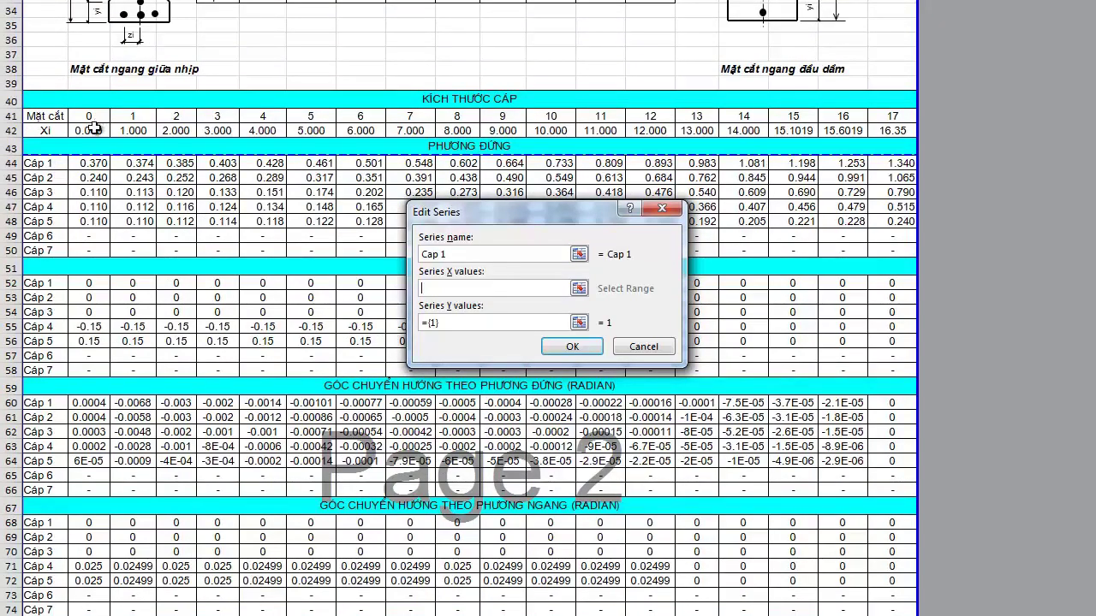
drag(93, 128, 893, 131)
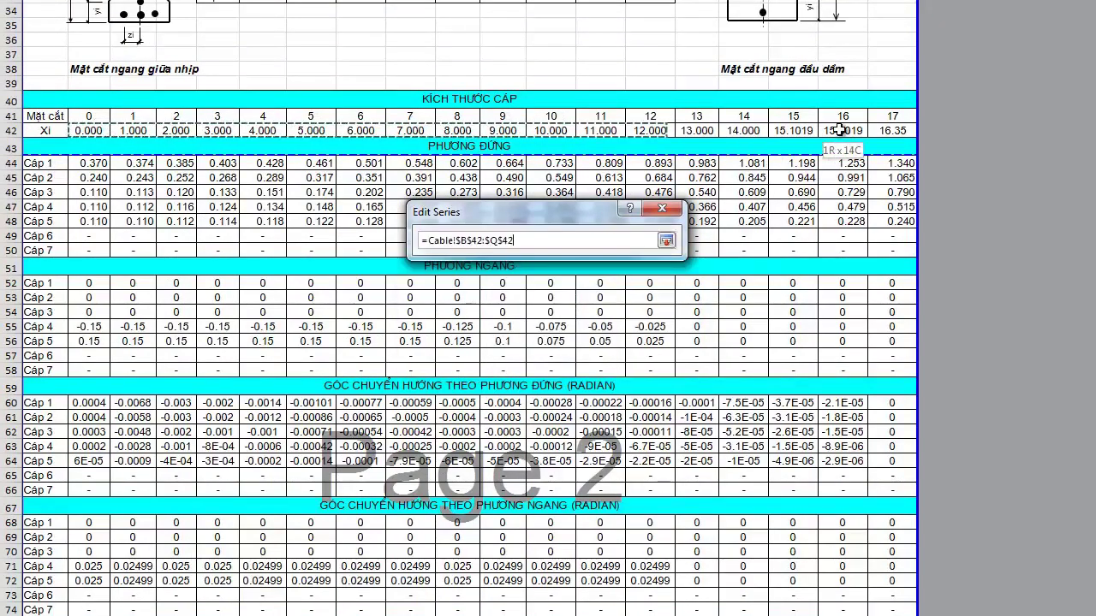
click(665, 241)
key(Tab)
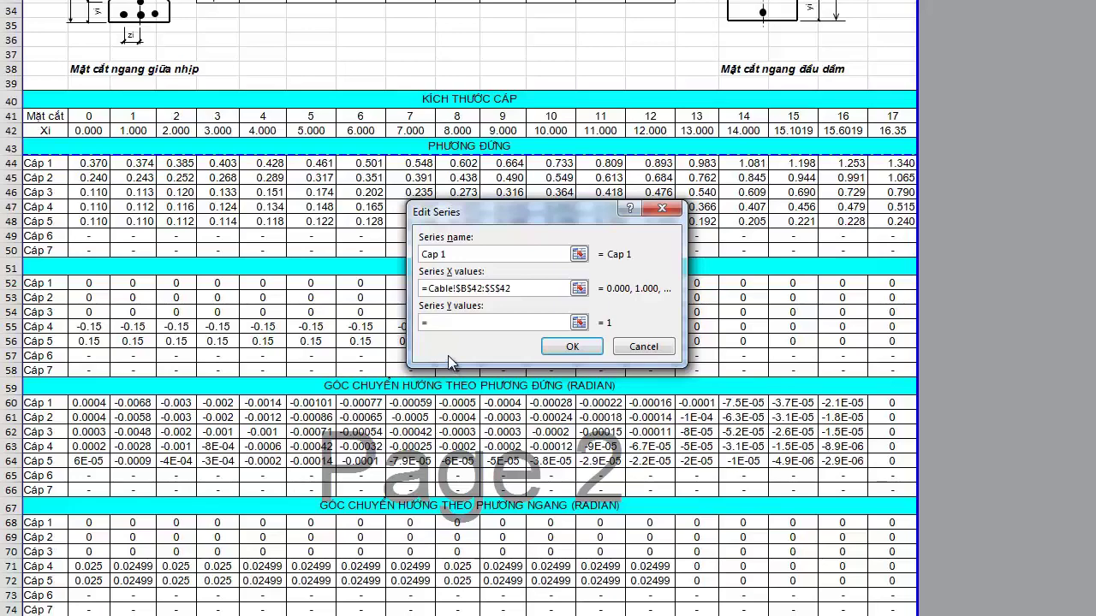
Set the Cap 1 Y values to Cable!$B$44:$S$44 and apply the data to the chart.
key(BackSpace)
drag(479, 204, 416, 418)
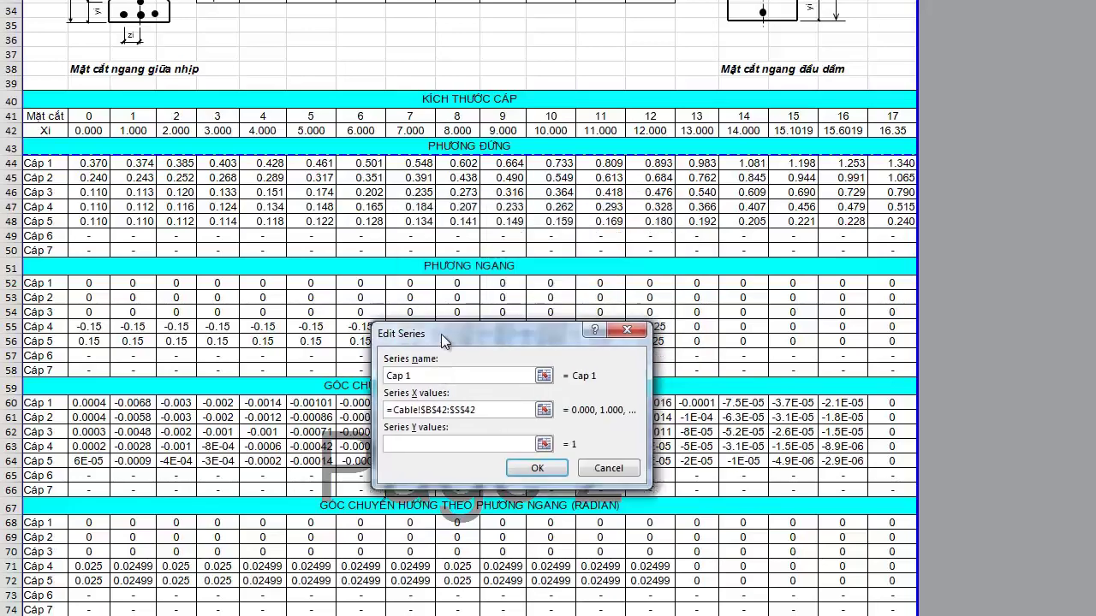
drag(80, 163, 895, 163)
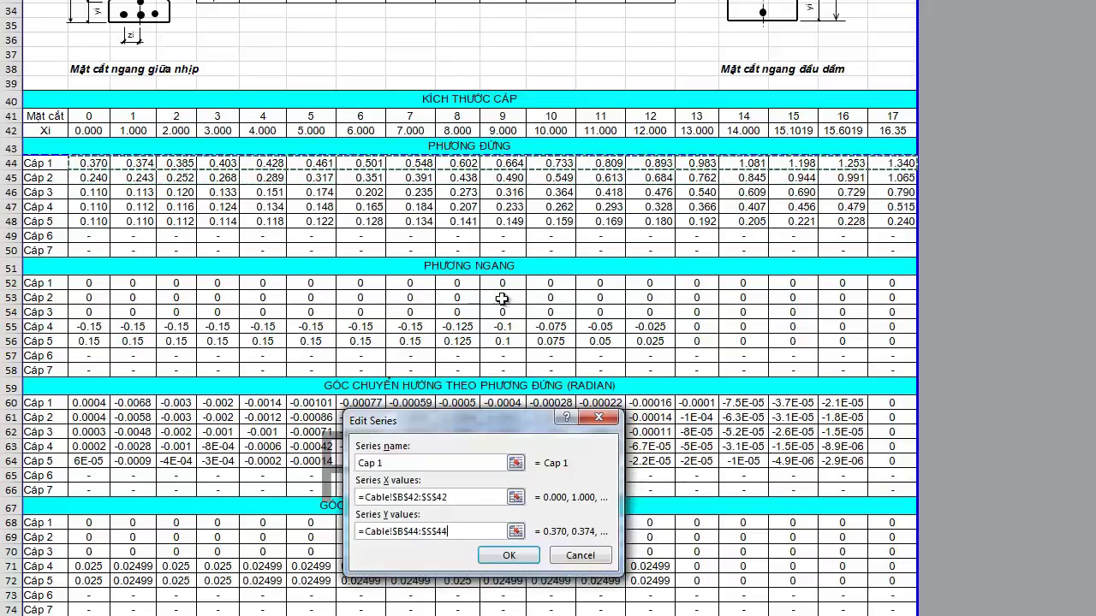
key(Return)
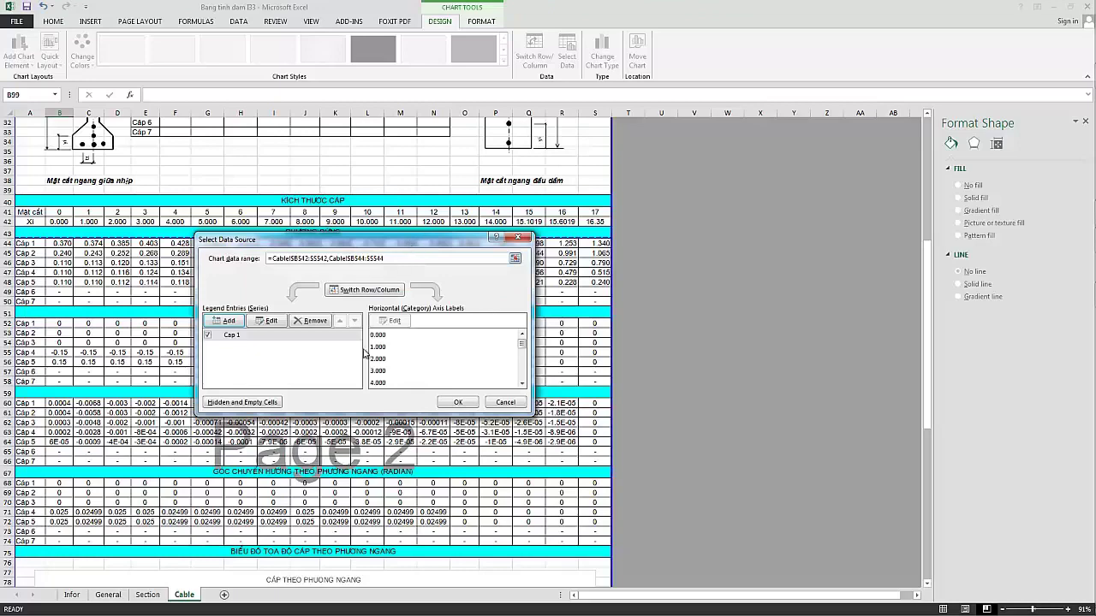
drag(322, 247, 395, 215)
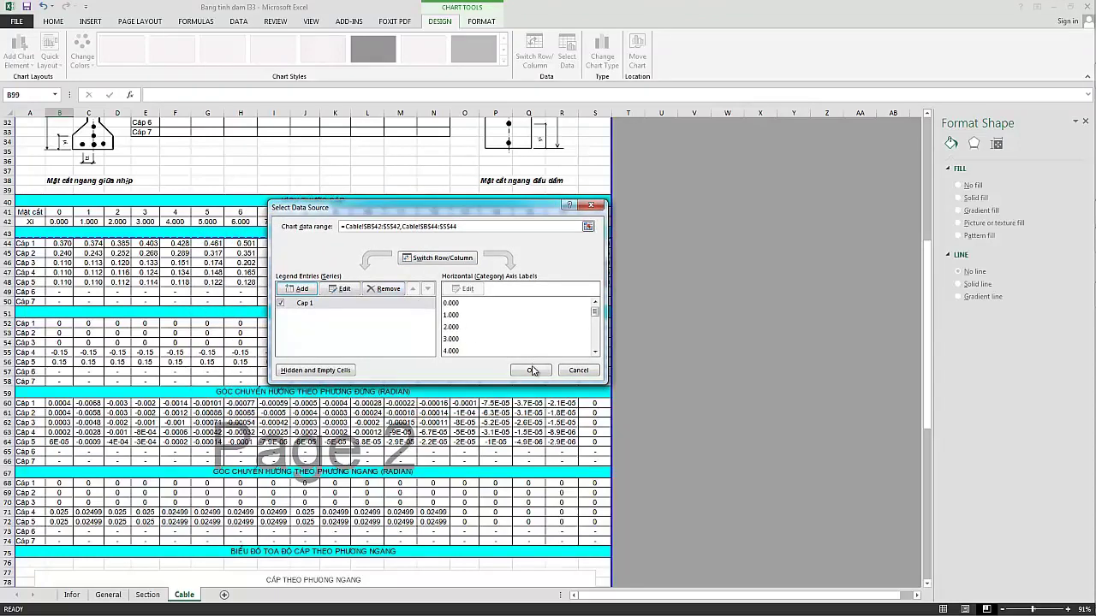
click(531, 372)
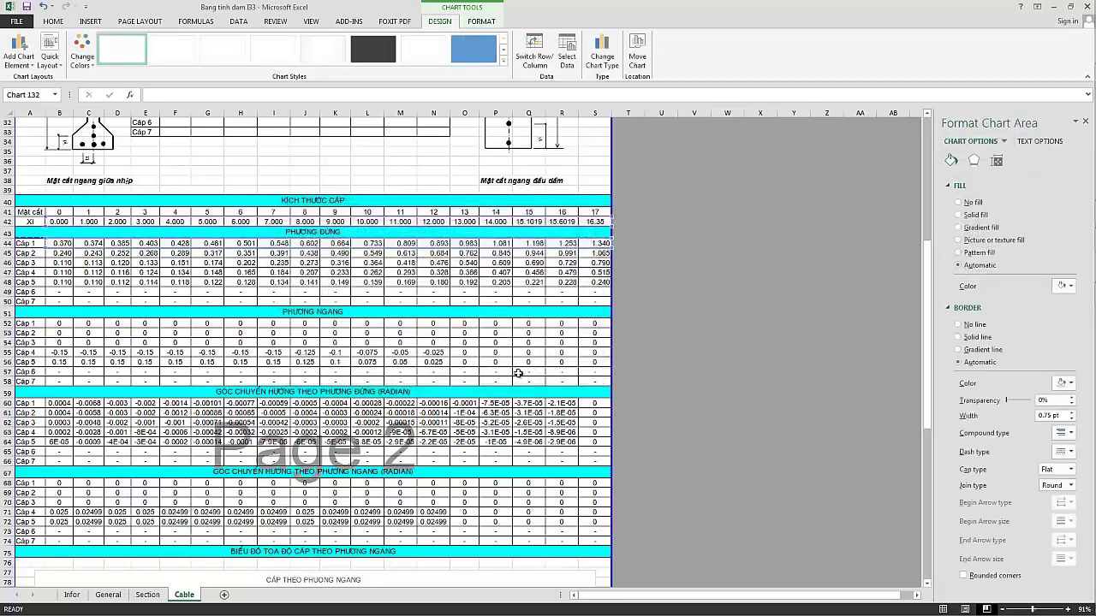
Scroll down and select the new chart's Cap 1 series to inspect its plotted points.
scroll(629, 372, down, 3)
click(640, 374)
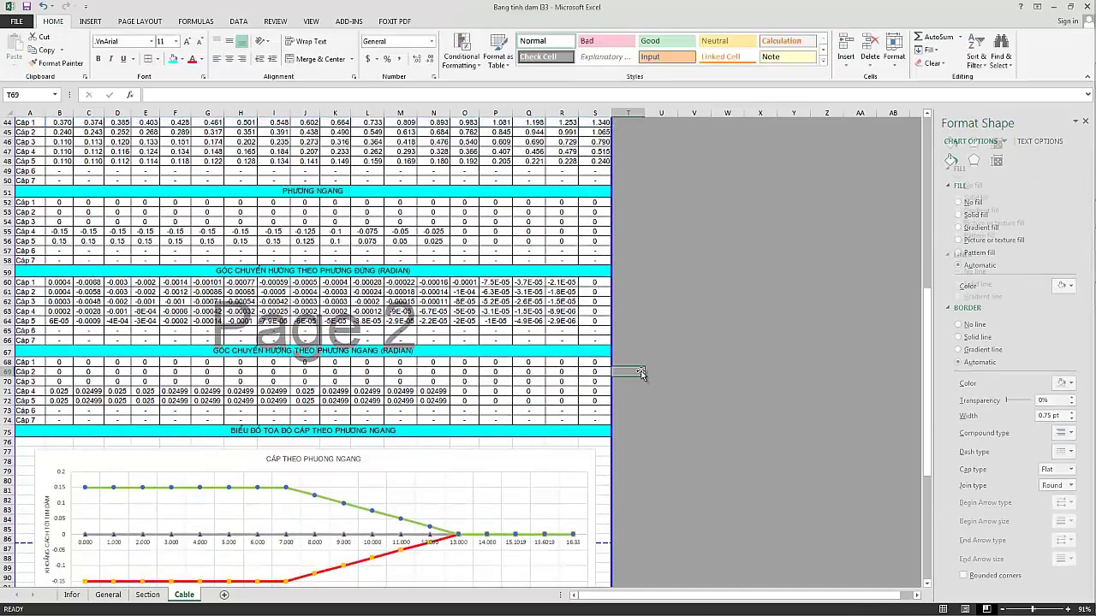
scroll(640, 371, down, 4)
scroll(641, 371, down, 6)
scroll(641, 369, down, 2)
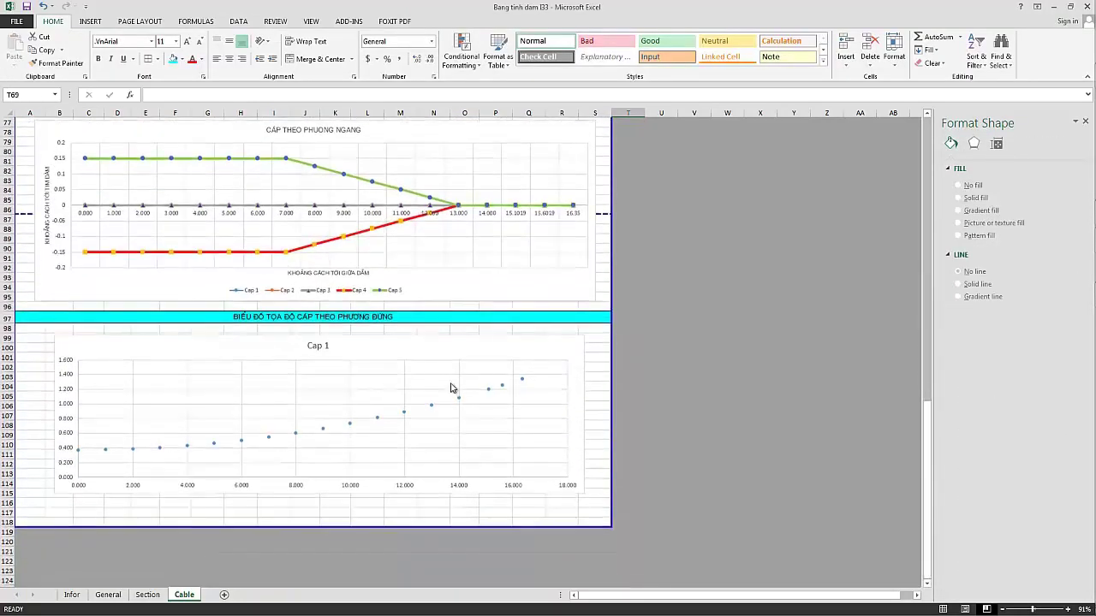
click(404, 415)
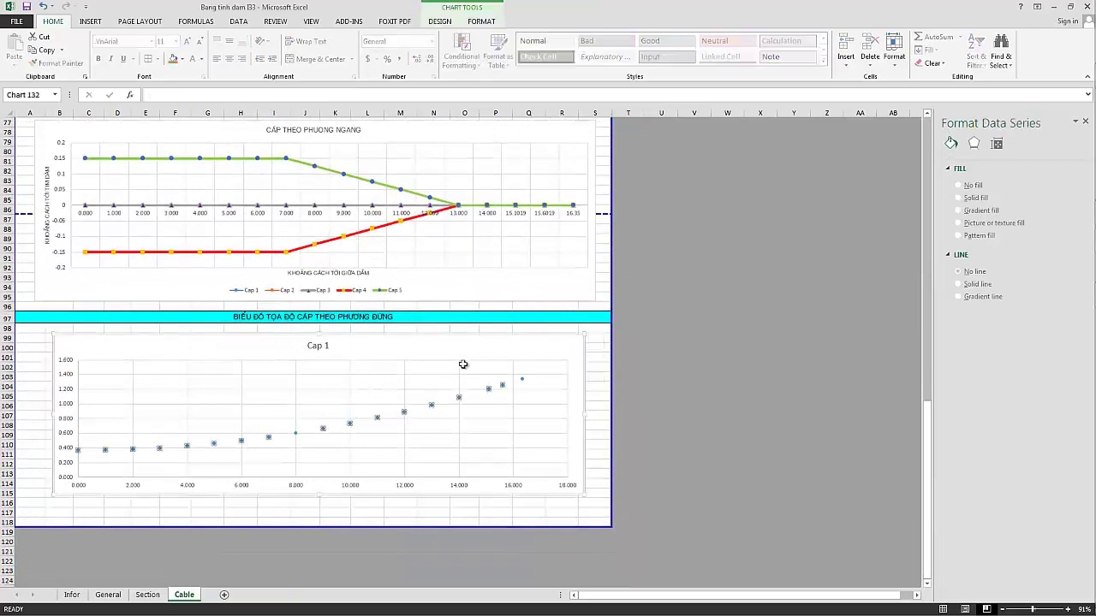
scroll(717, 371, down, 2)
click(718, 370)
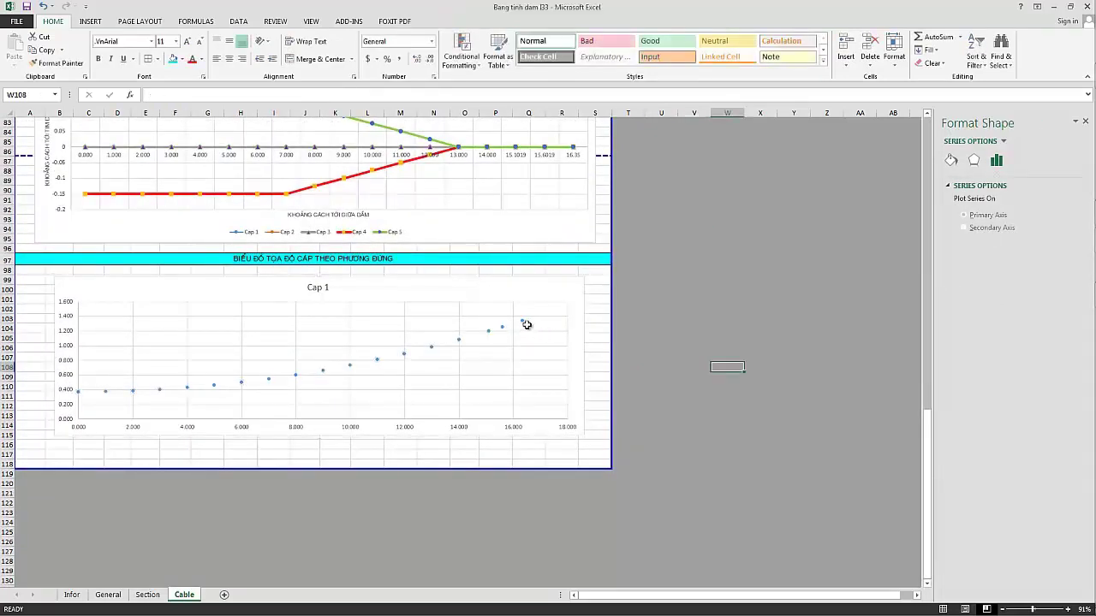
click(524, 325)
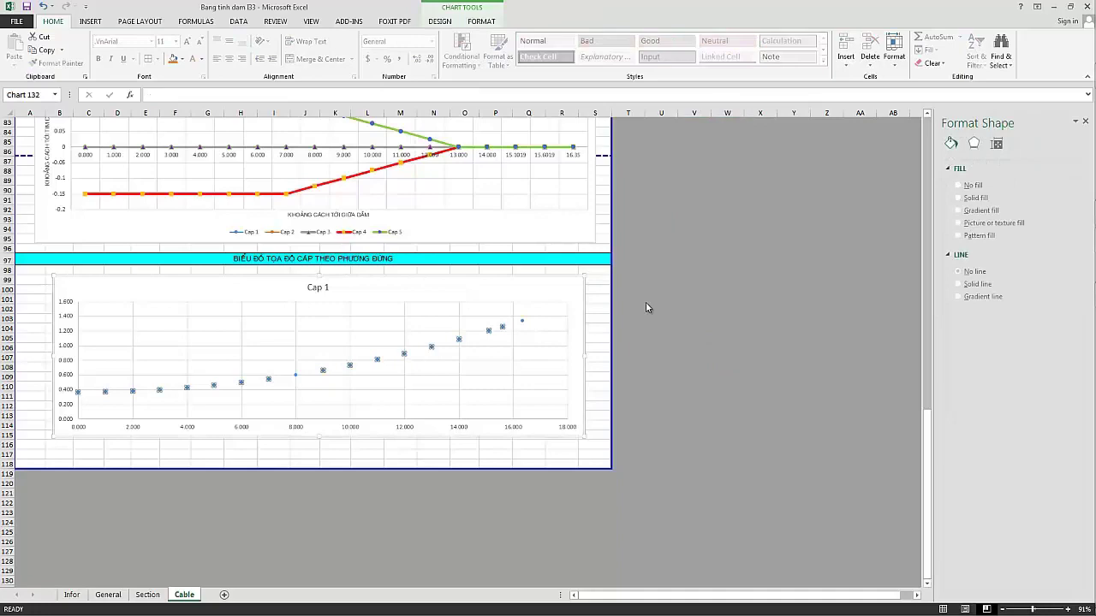
click(716, 302)
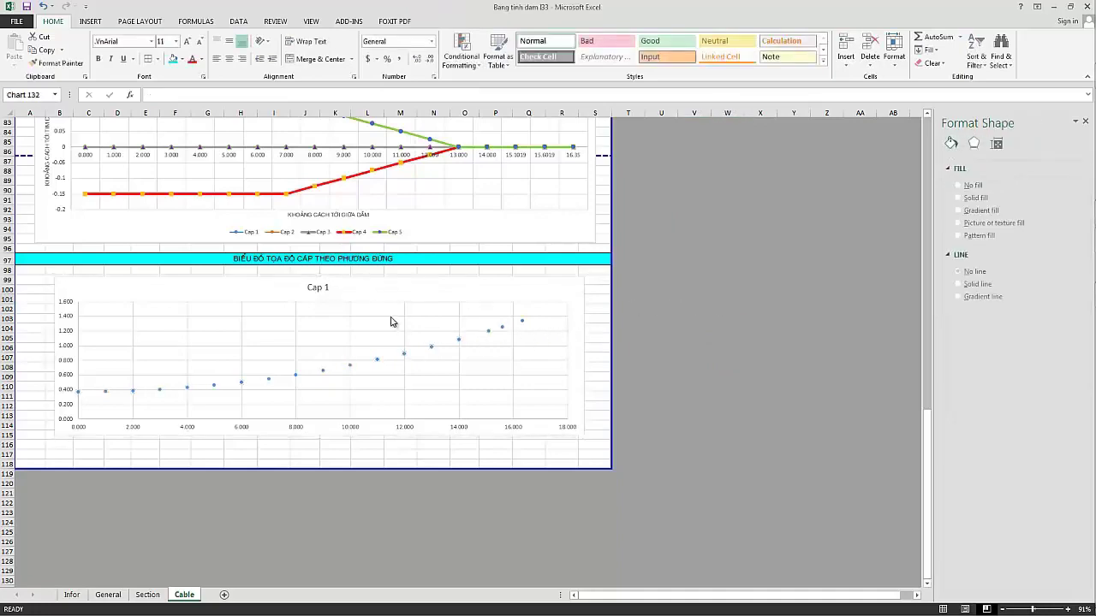
Open Select Data on the new chart to show its series list.
click(394, 316)
right_click(433, 316)
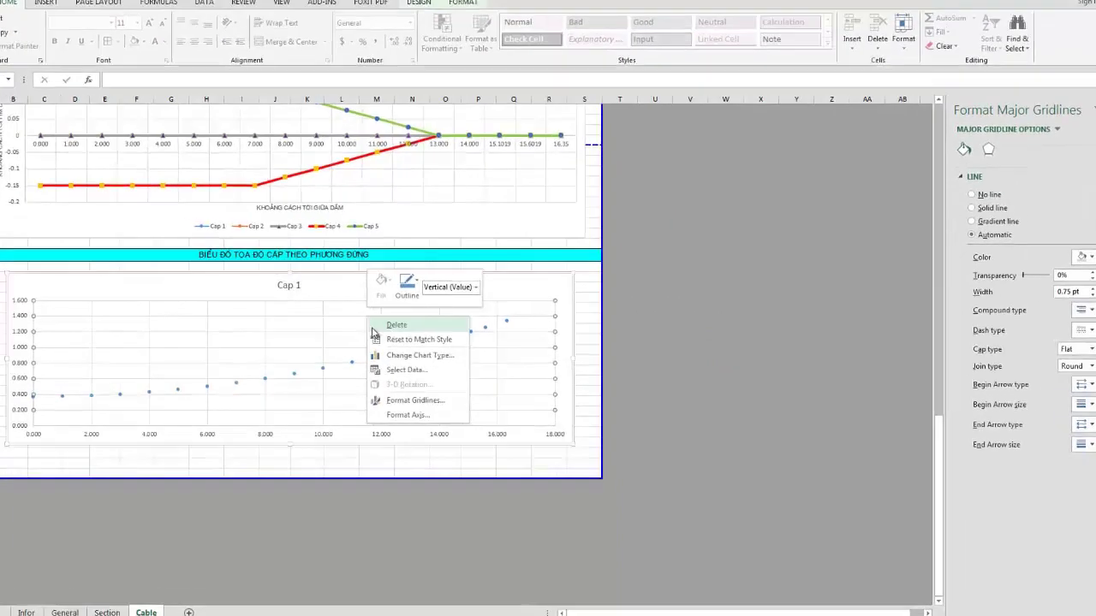
click(272, 391)
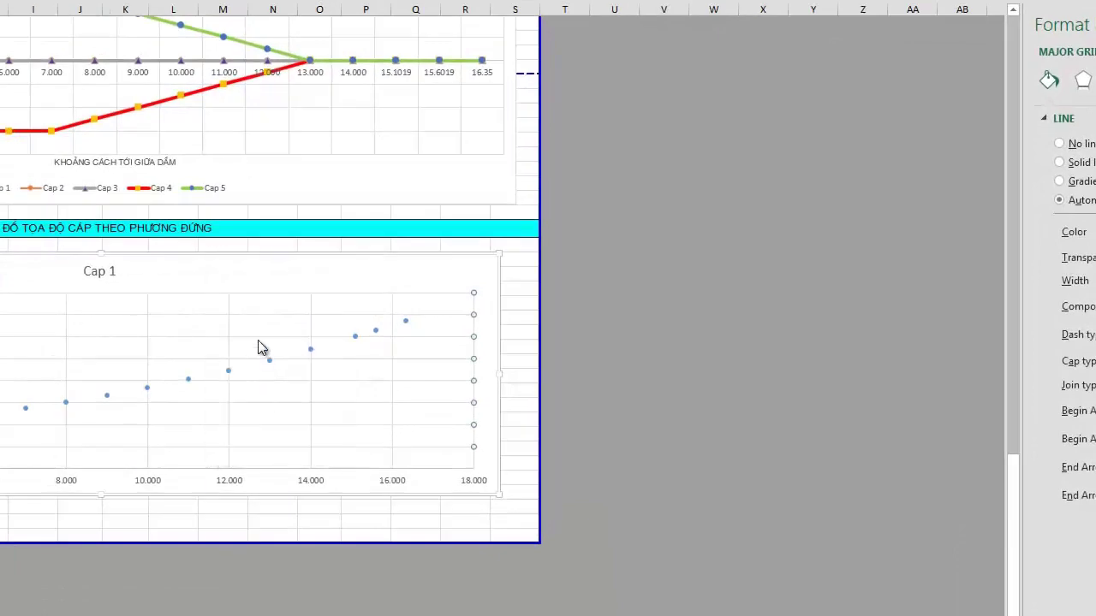
Define the Cap 2 series with the distance row as X values and Y values B45:S45.
click(81, 276)
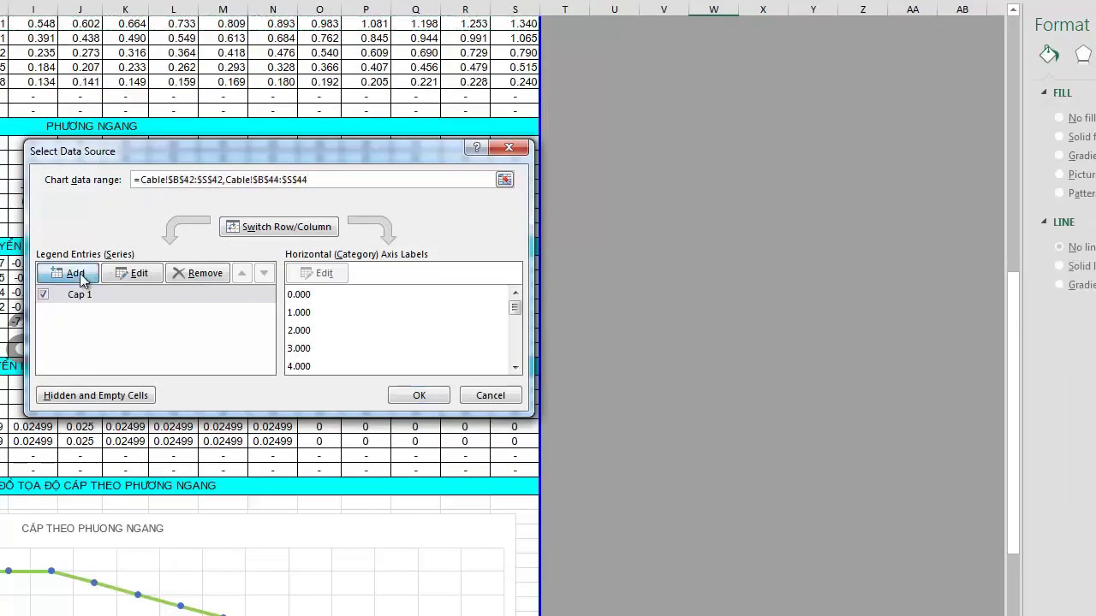
click(84, 278)
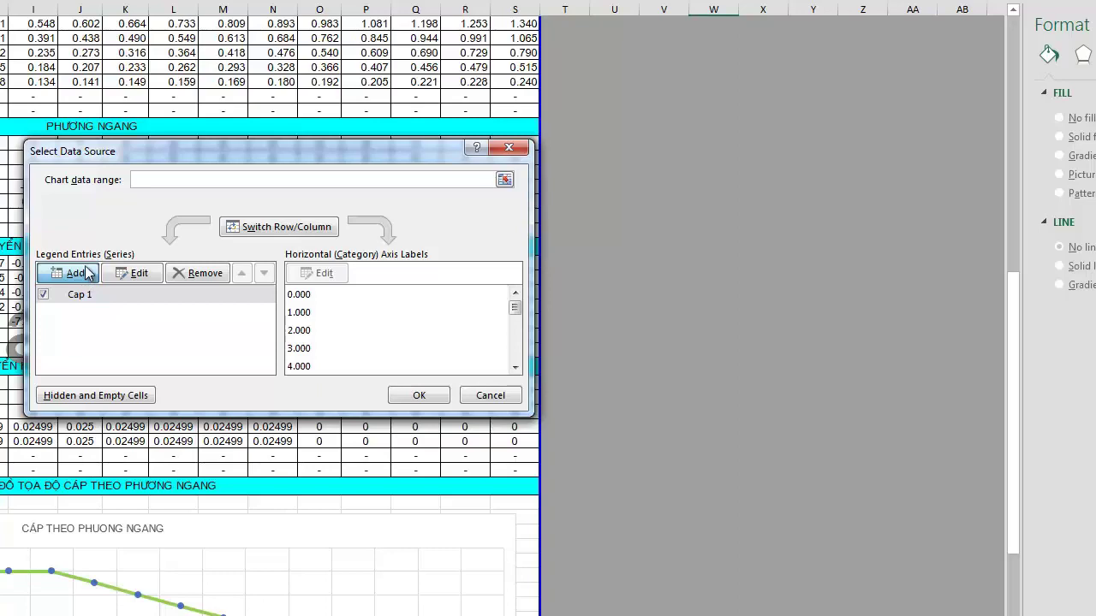
click(88, 272)
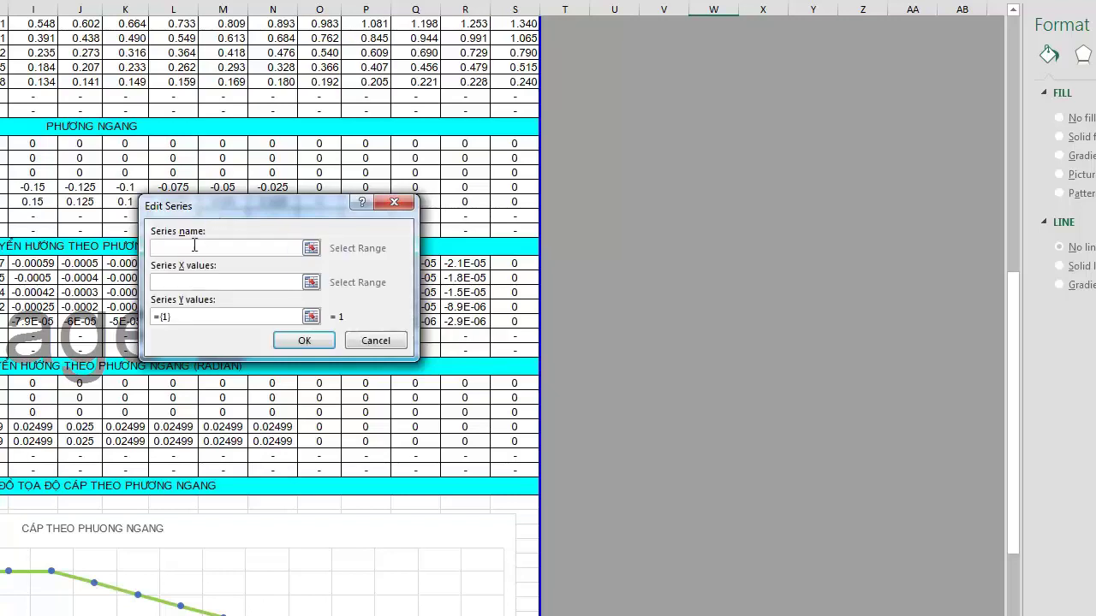
text(Ca)
text(p 2)
click(223, 284)
mouse_move(1012, 399)
mouse_down()
mouse_move(1011, 311)
mouse_move(1014, 344)
mouse_up()
drag(159, 193, 514, 172)
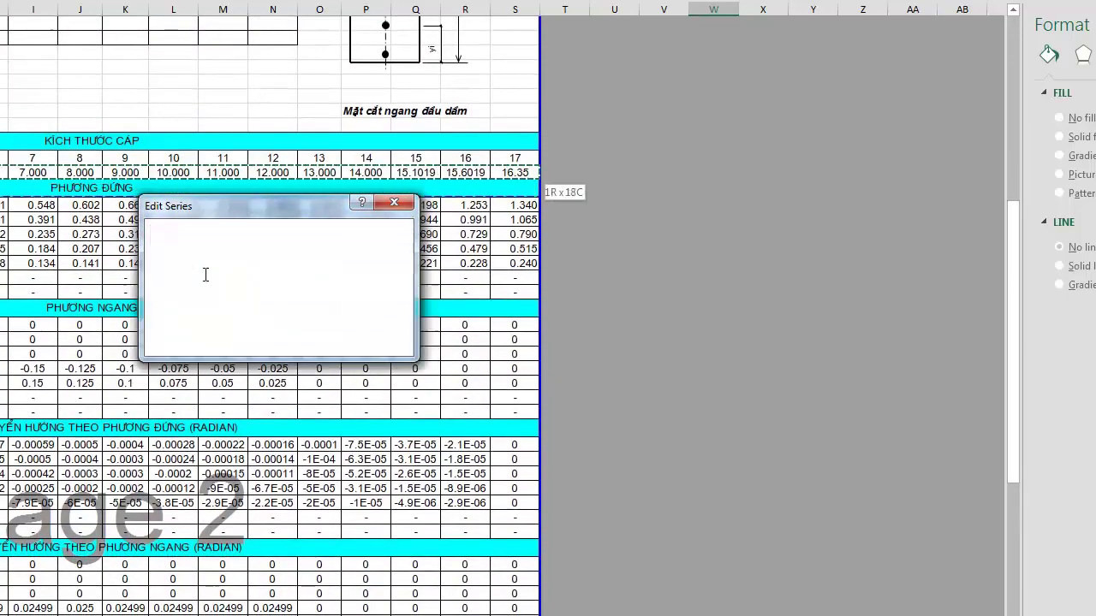
click(156, 318)
key(BackSpace)
key(BackSpace)
key(BackSpace)
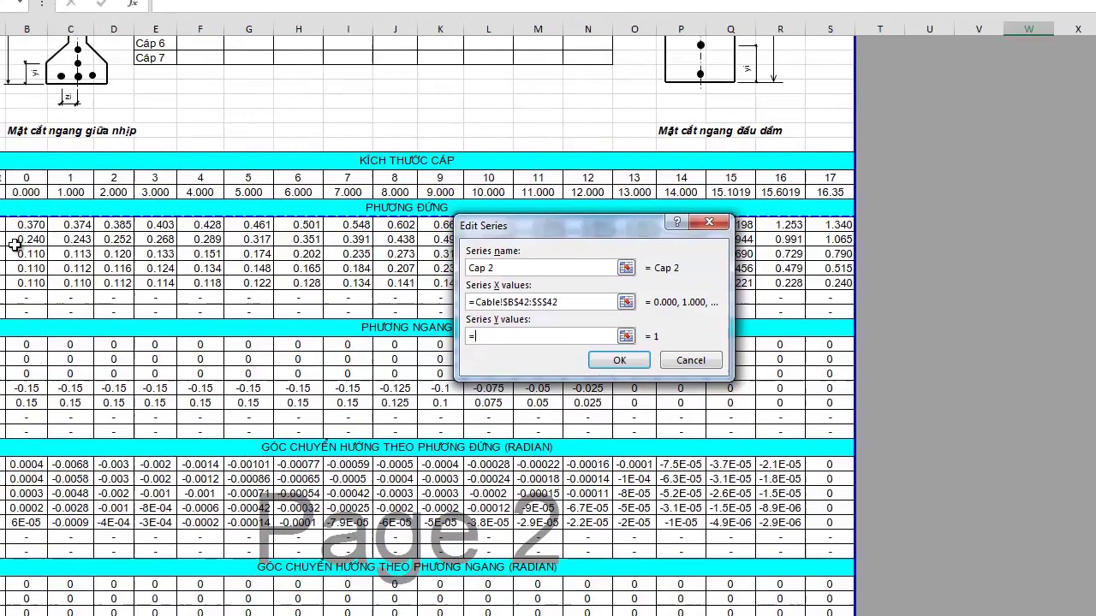
click(89, 242)
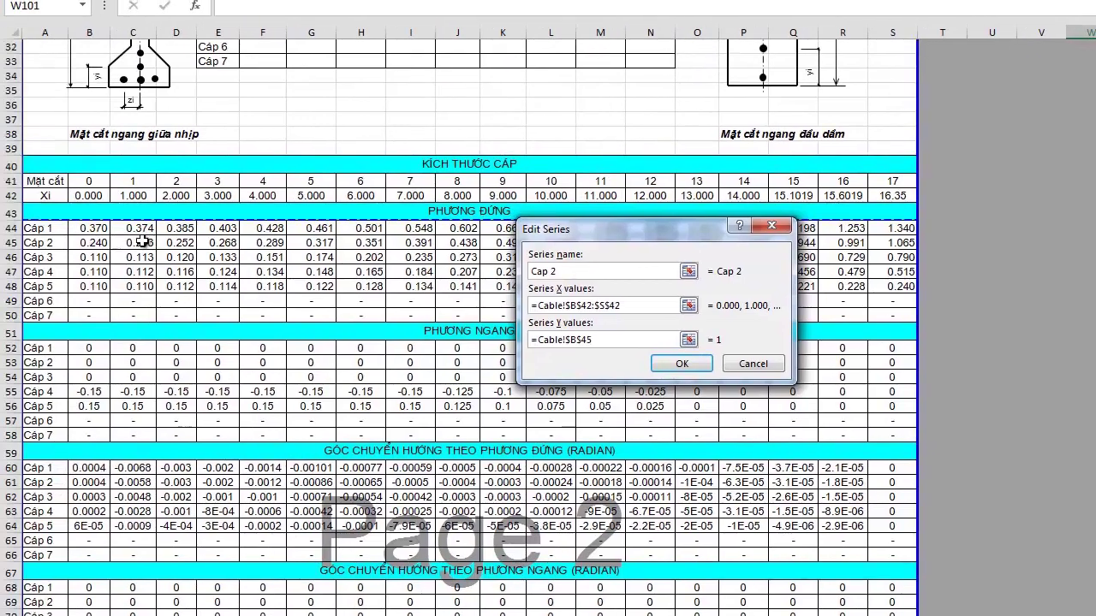
drag(143, 242, 915, 243)
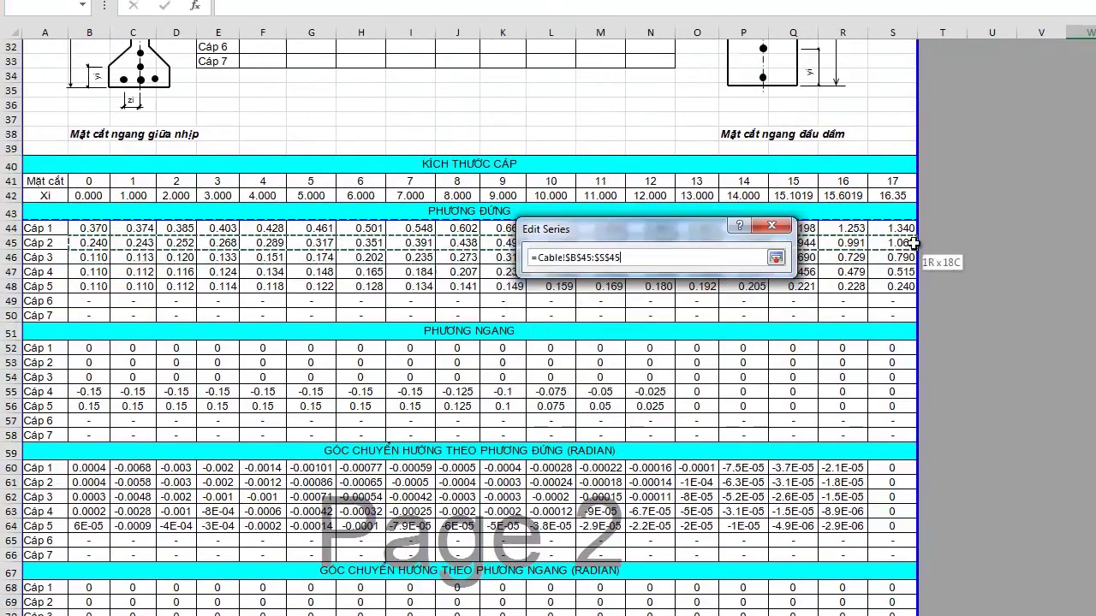
click(683, 363)
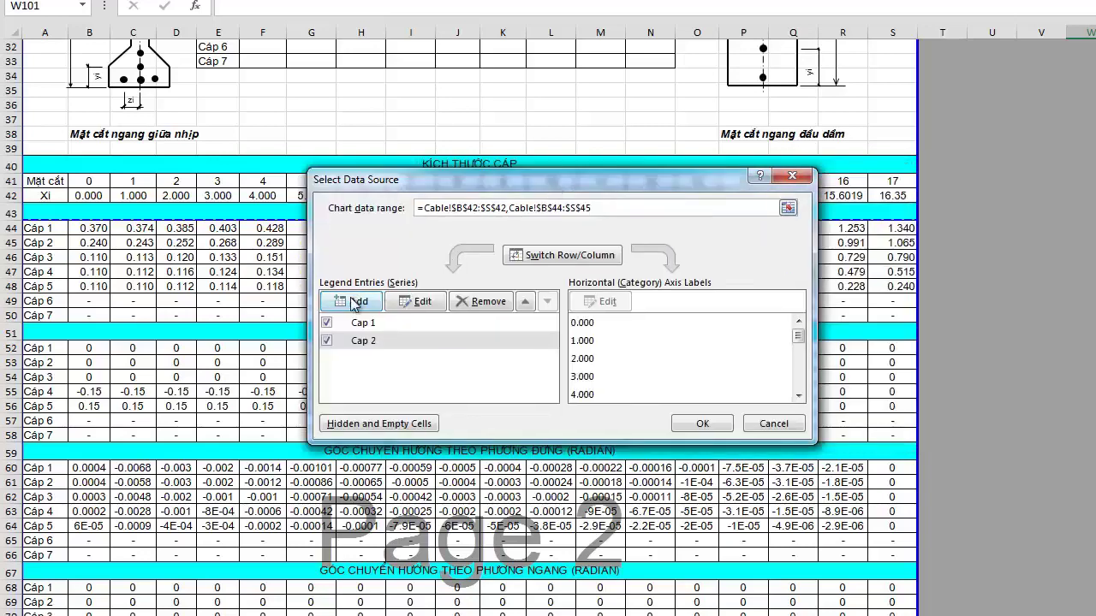
Add a Cap 3 series with X values B42:S42 and Y values B46:S46.
click(354, 303)
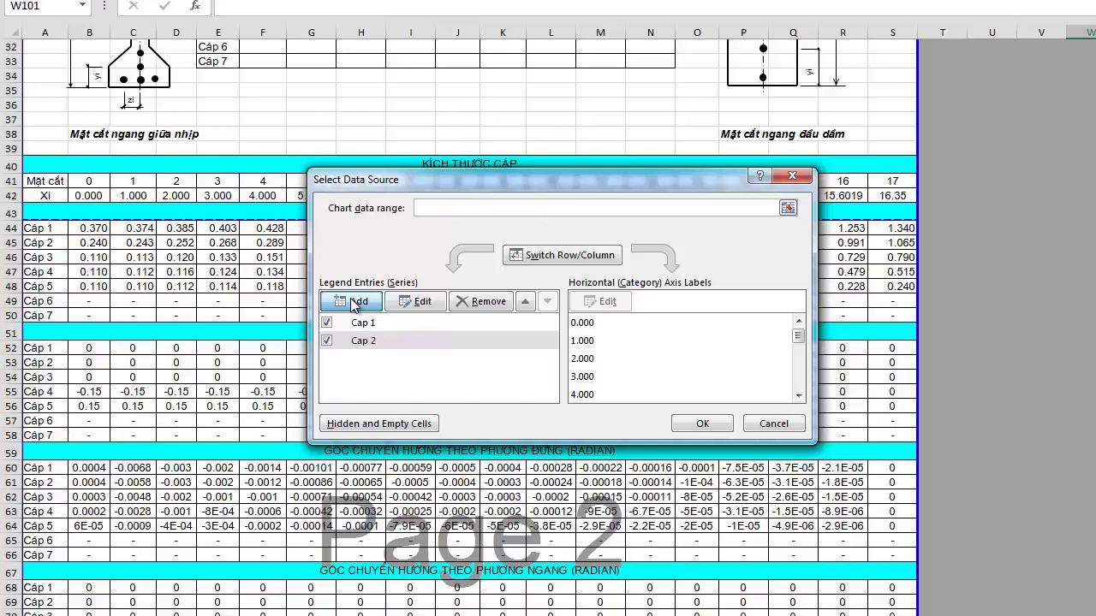
click(406, 302)
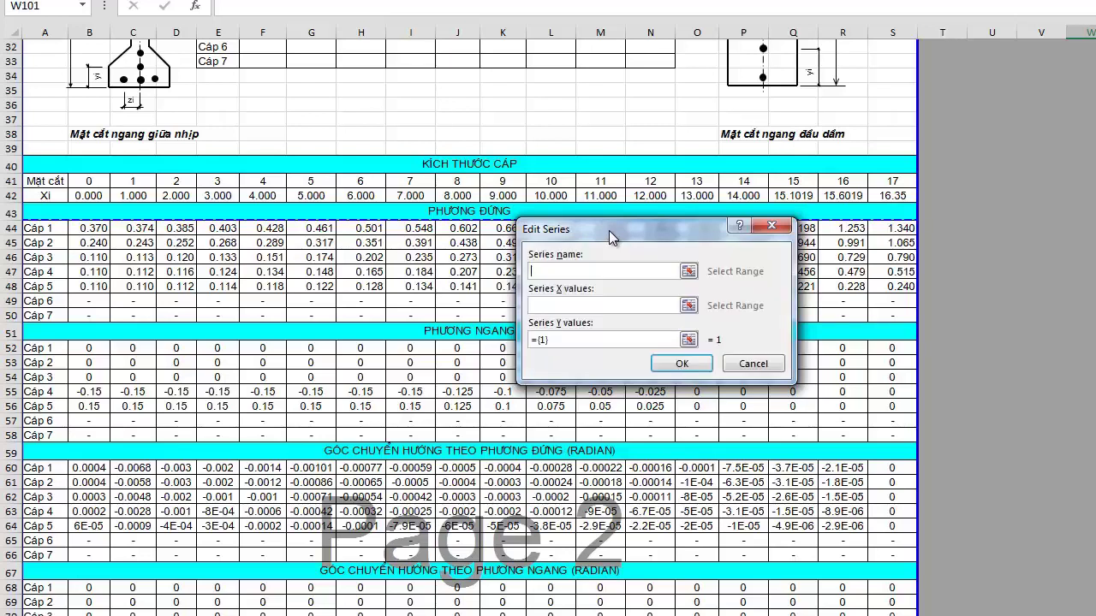
text(Cap )
text(3)
click(600, 304)
drag(88, 196, 893, 195)
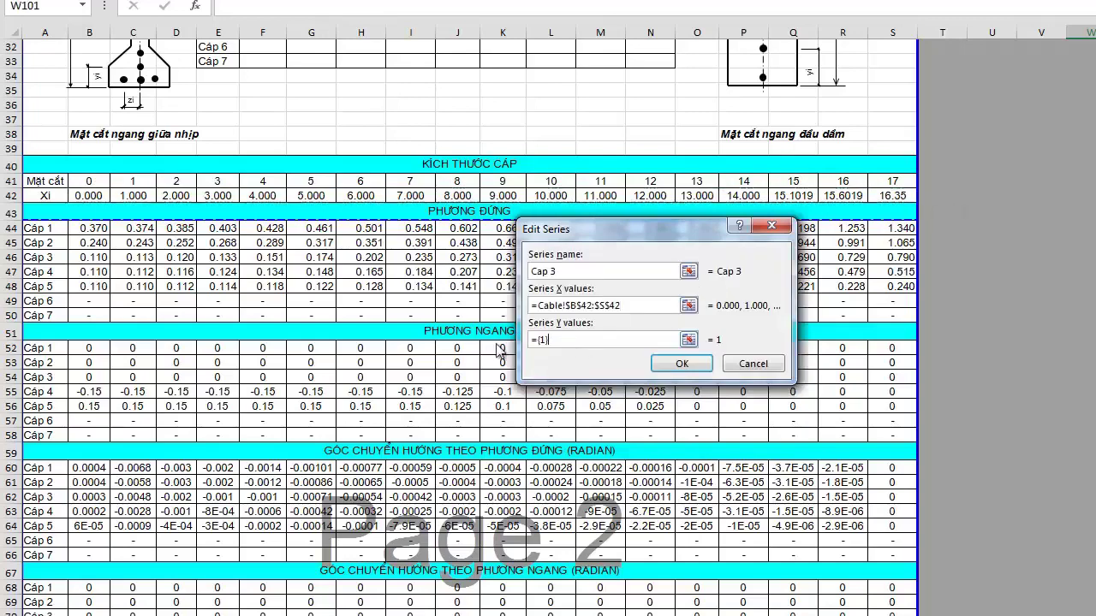
click(597, 335)
key(BackSpace)
key(BackSpace)
key(BackSpace)
drag(89, 258, 909, 267)
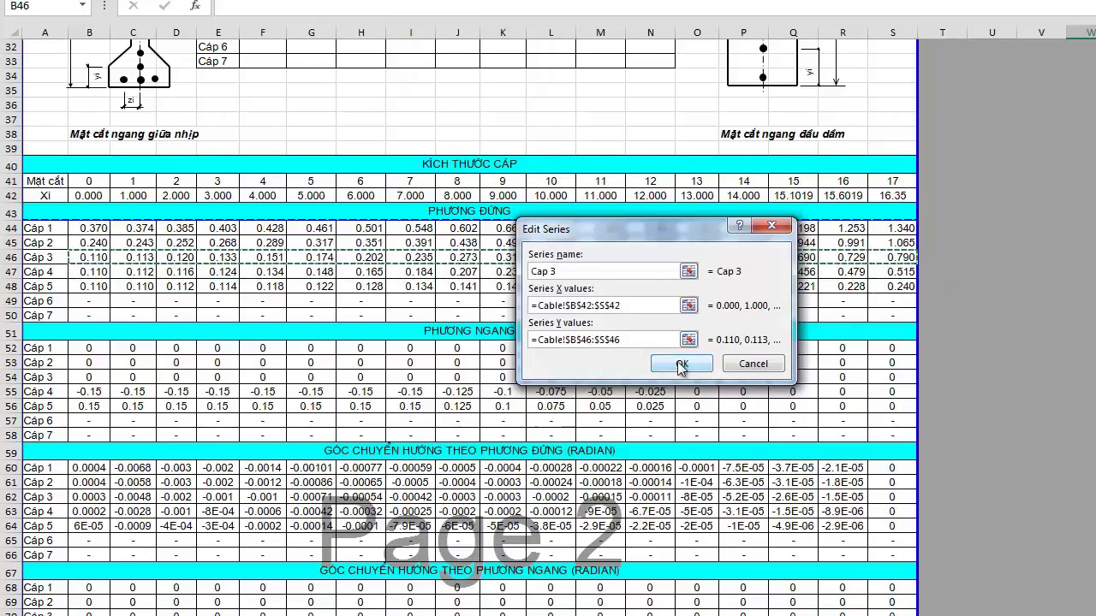
click(681, 364)
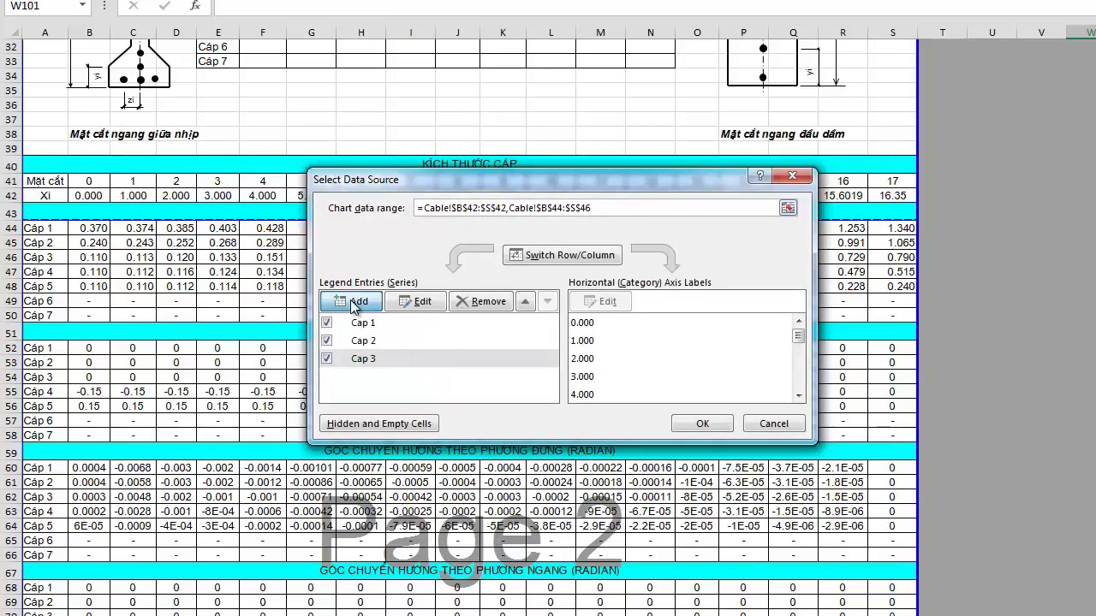
Add a series named Cap 4 using X values B42:S42 and Y values B47:S47.
click(353, 305)
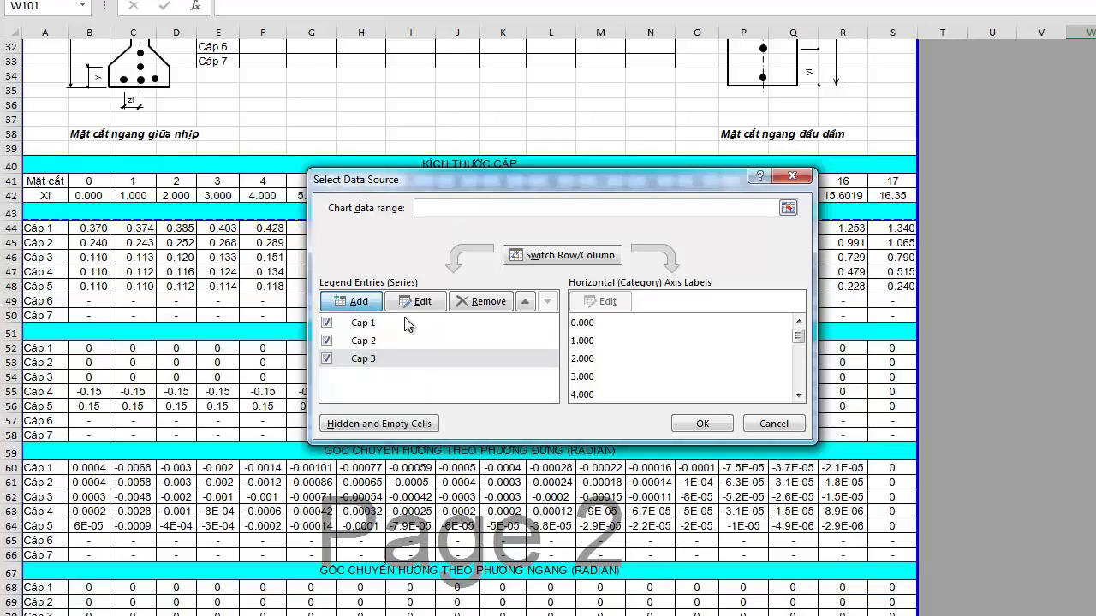
click(416, 301)
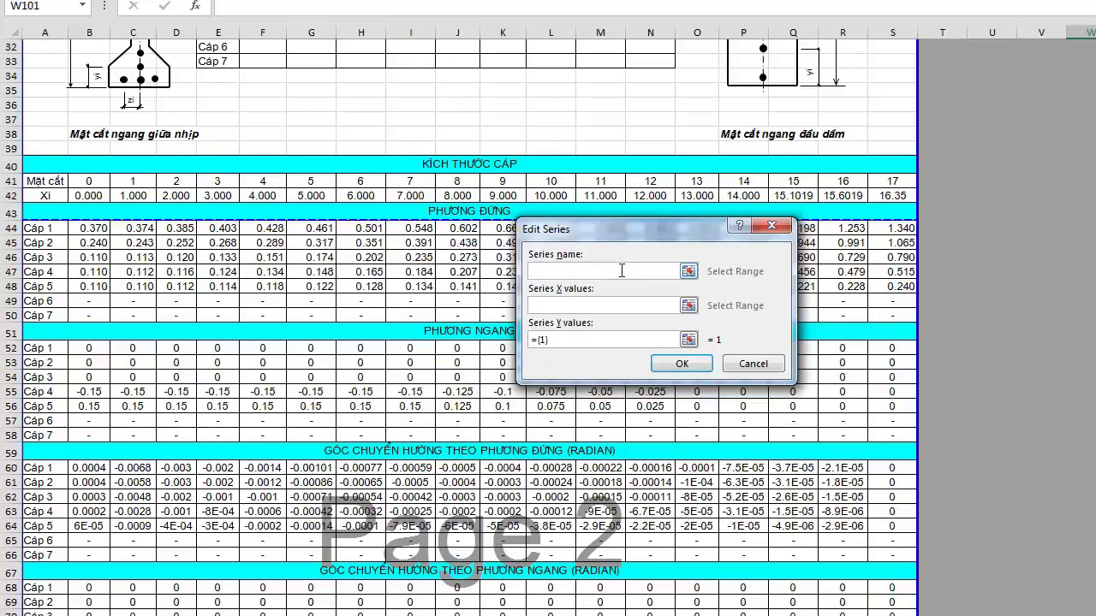
text(Cap )
text(4)
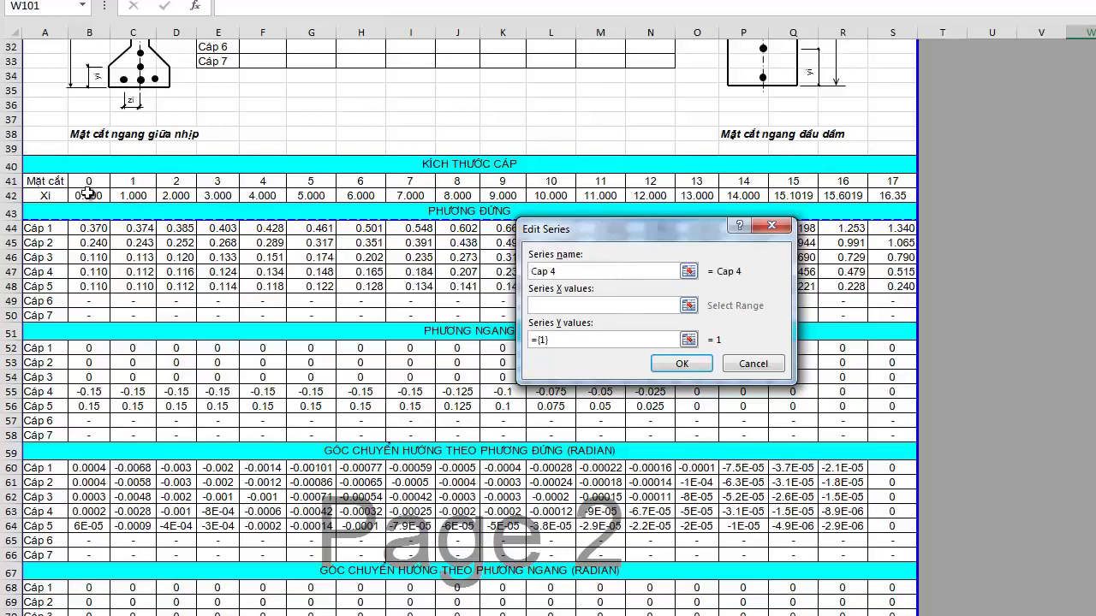
drag(89, 194, 895, 197)
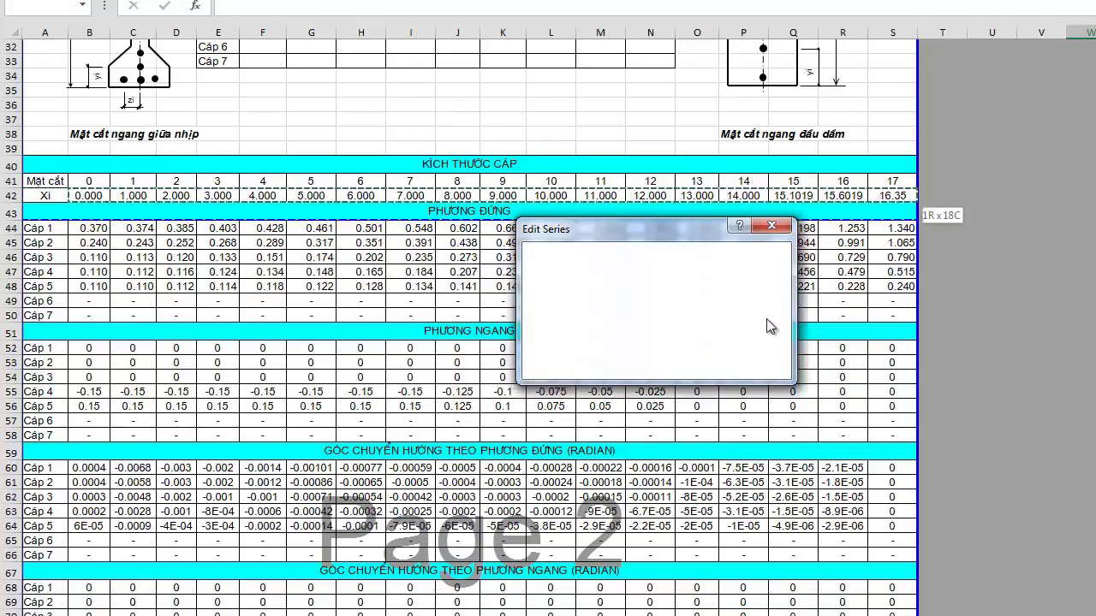
key(Tab)
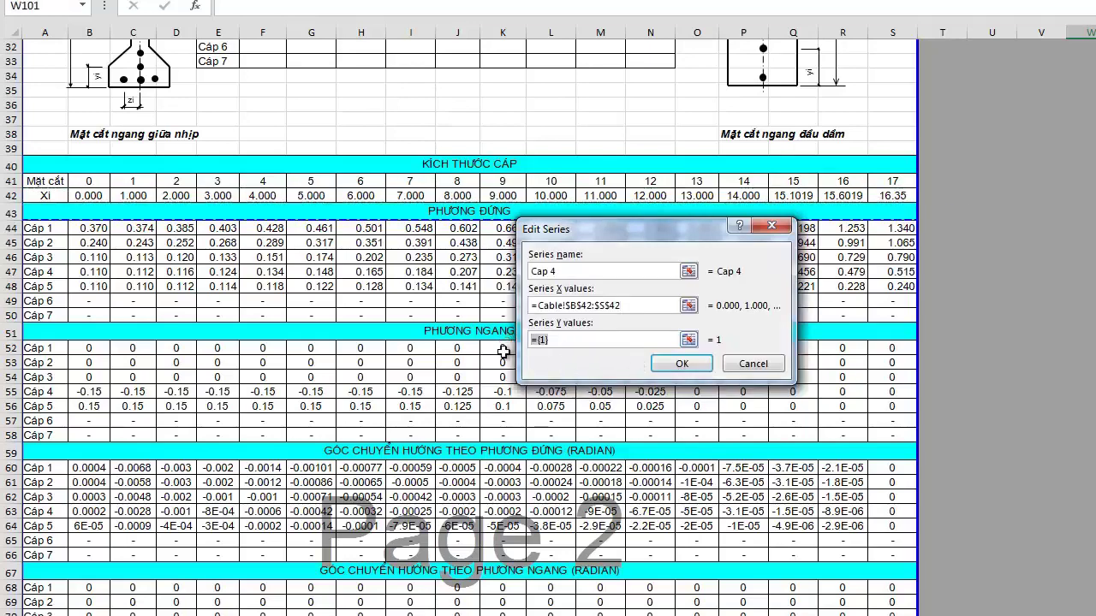
key(BackSpace)
drag(88, 272, 878, 288)
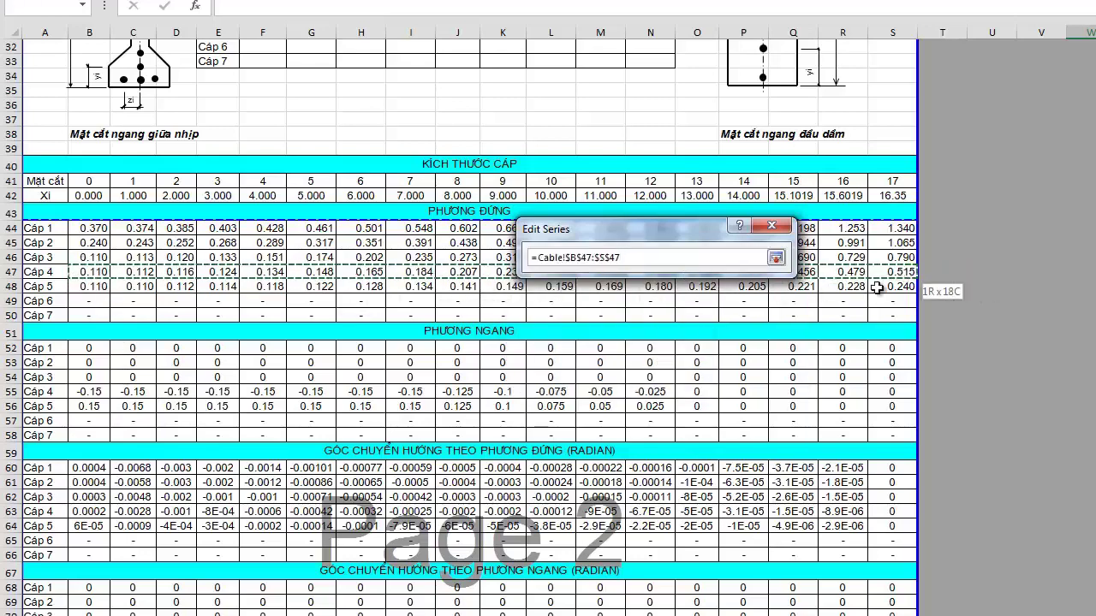
click(681, 367)
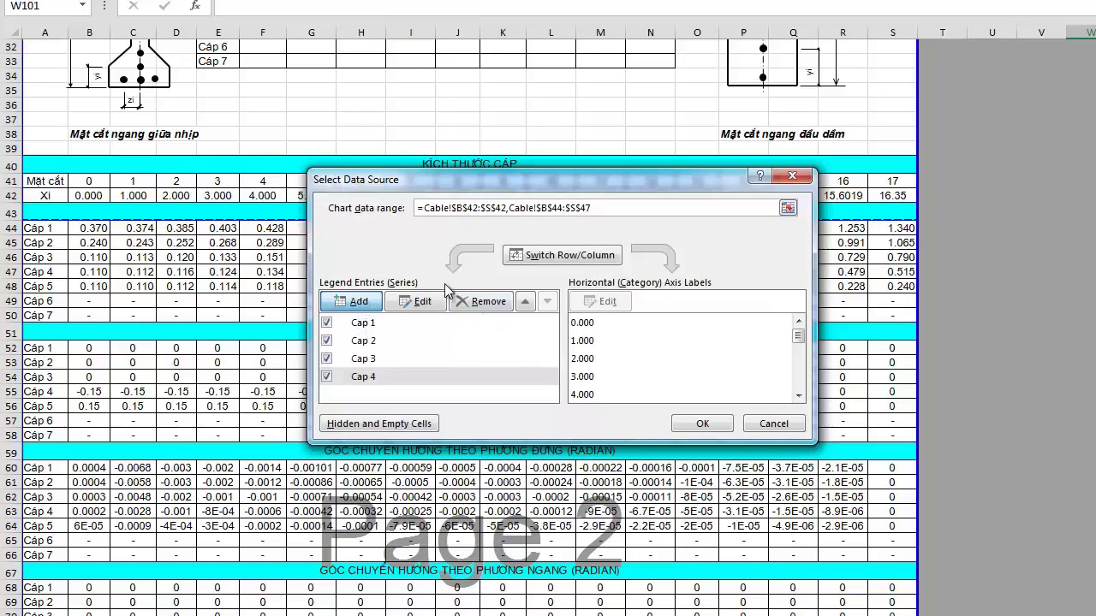
key(Delete)
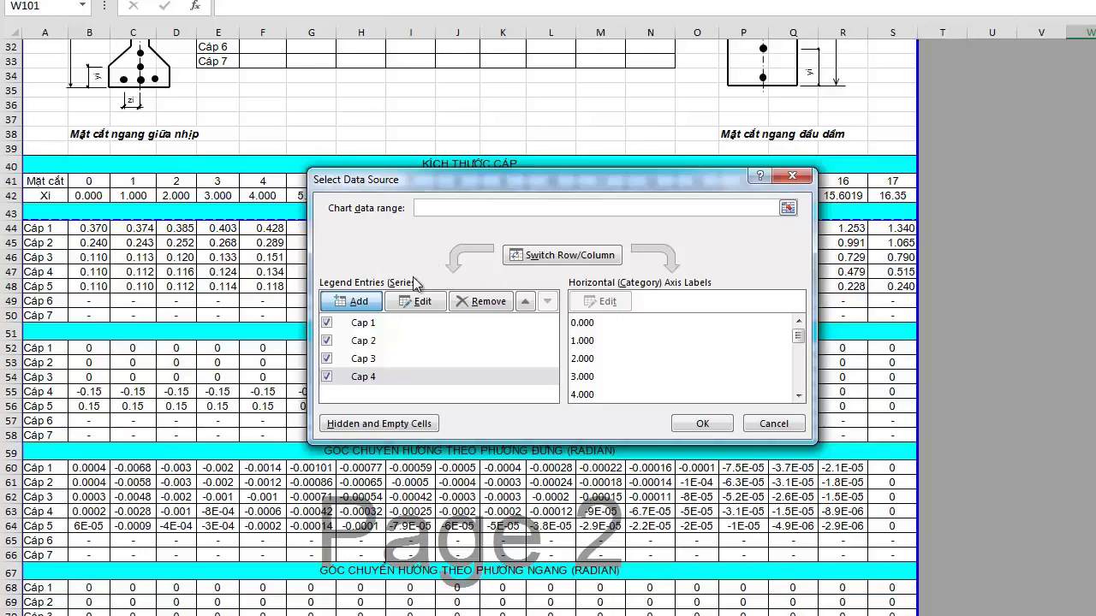
Add a series named Cap 5 using X values B42:S42 and Y values B48:S48.
click(406, 301)
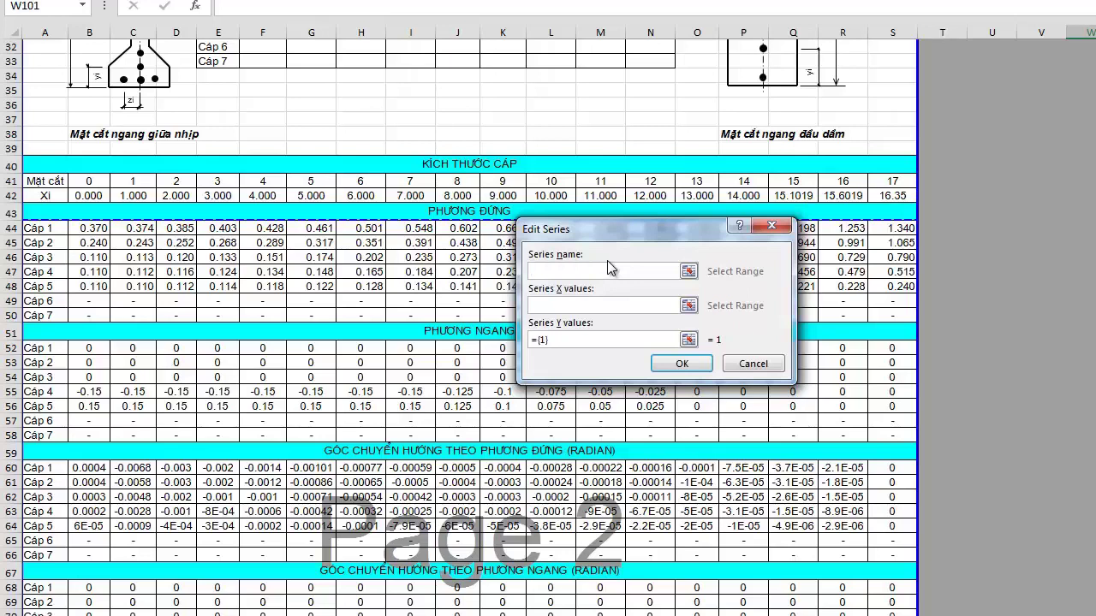
text(Cap )
text(5)
click(582, 305)
click(101, 196)
drag(89, 196, 891, 196)
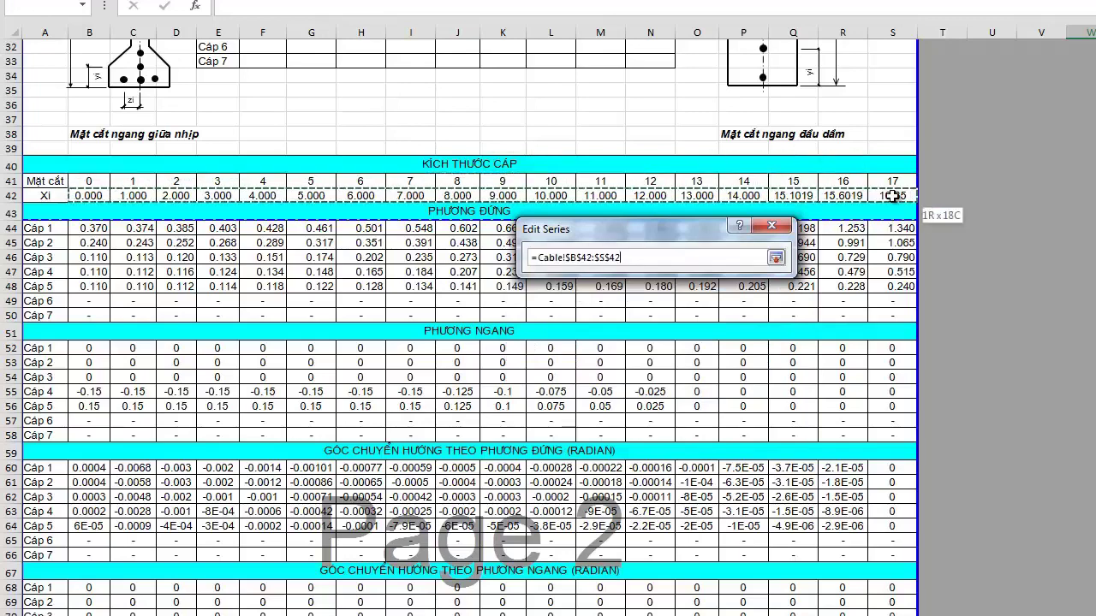
key(Tab)
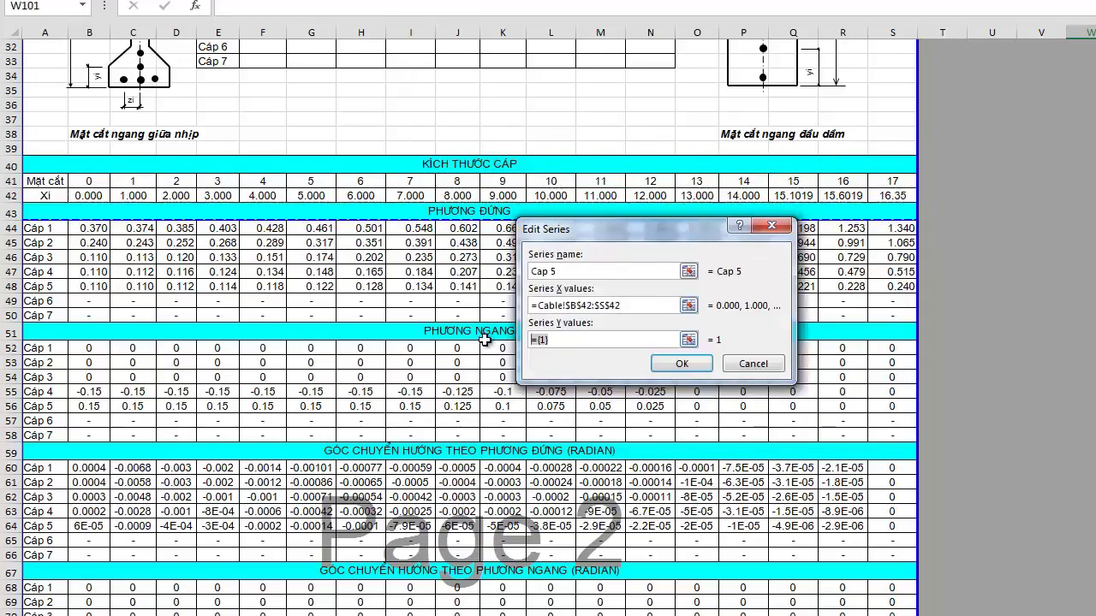
key(Delete)
click(88, 286)
drag(88, 286, 882, 282)
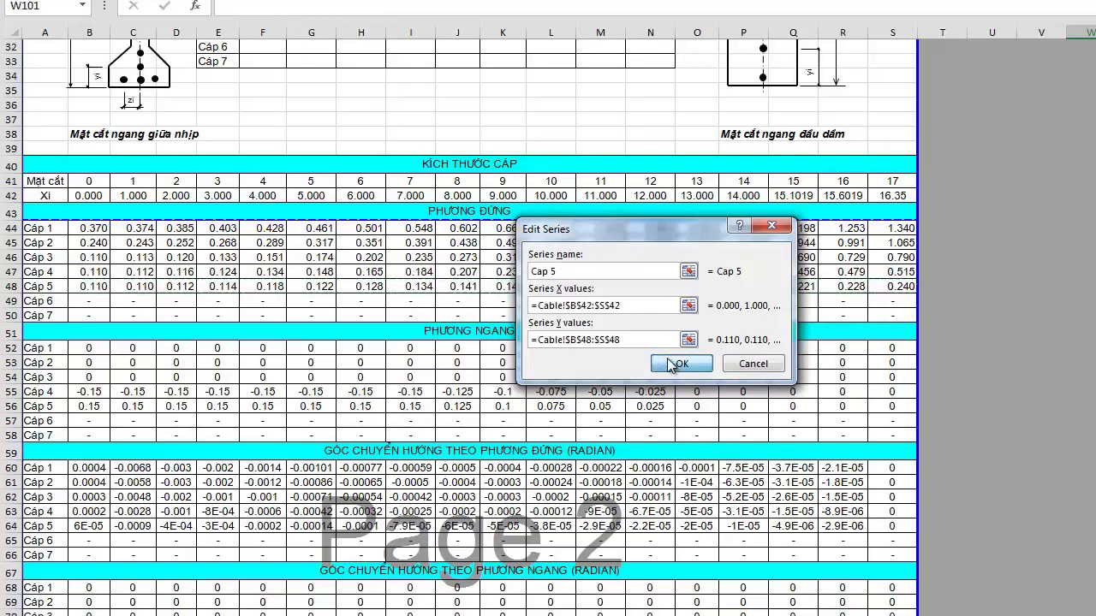
click(667, 365)
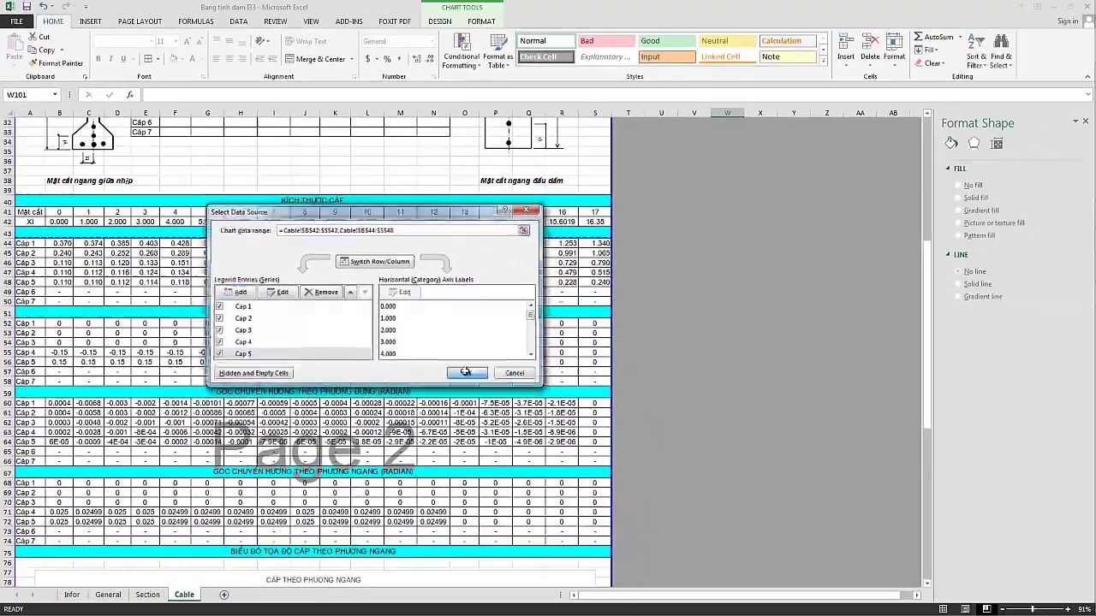
Confirm the data selection, then scroll down and select the five-series vertical cable chart.
click(684, 420)
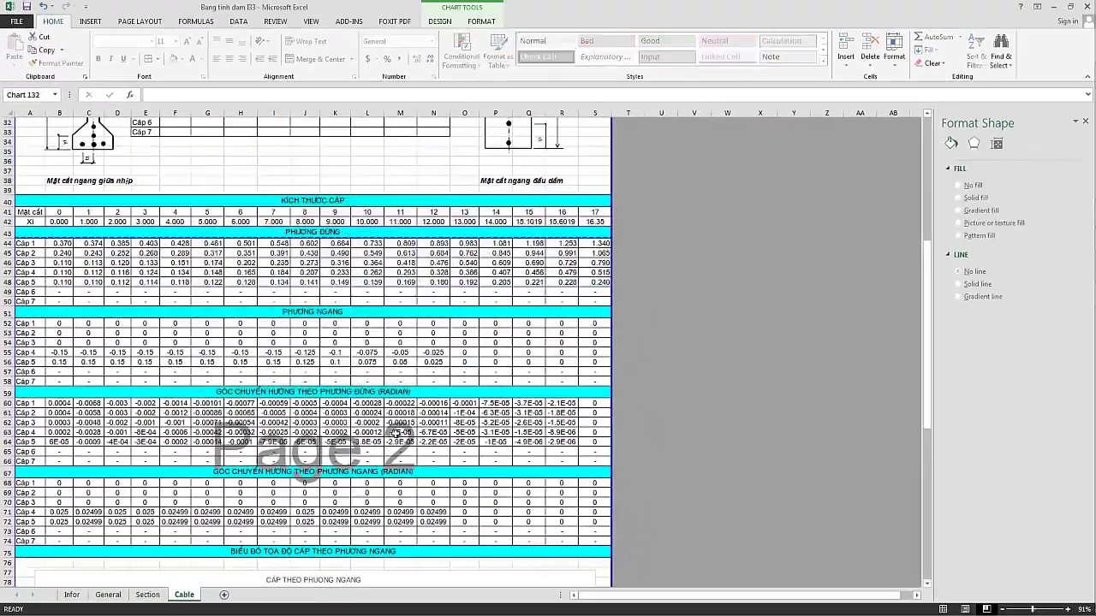
scroll(645, 462, down, 4)
click(645, 462)
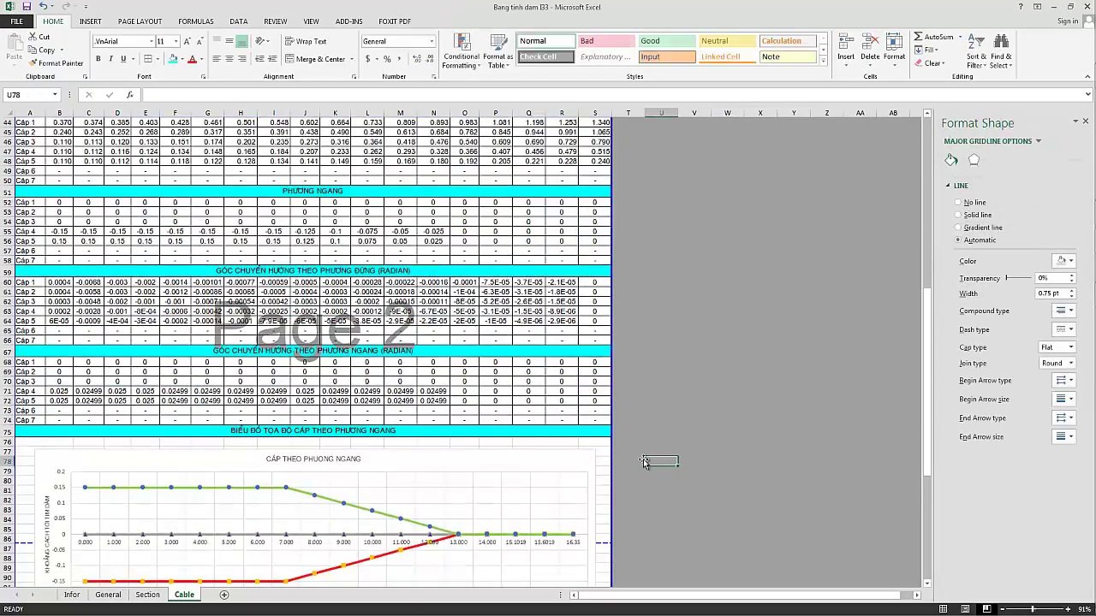
scroll(645, 462, down, 5)
scroll(643, 459, down, 3)
scroll(641, 456, down, 1)
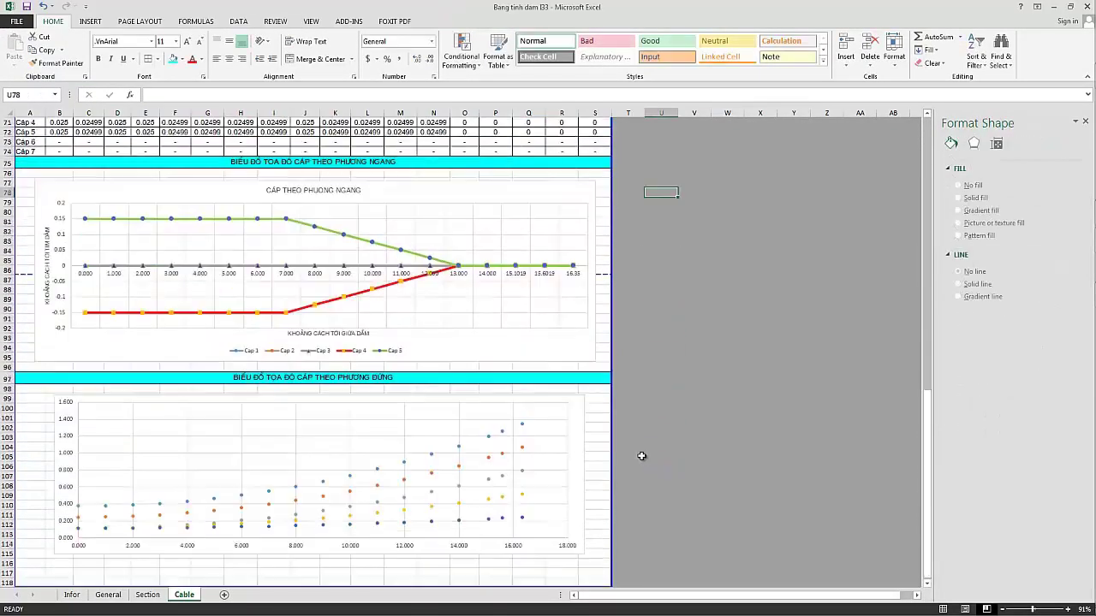
scroll(641, 456, down, 2)
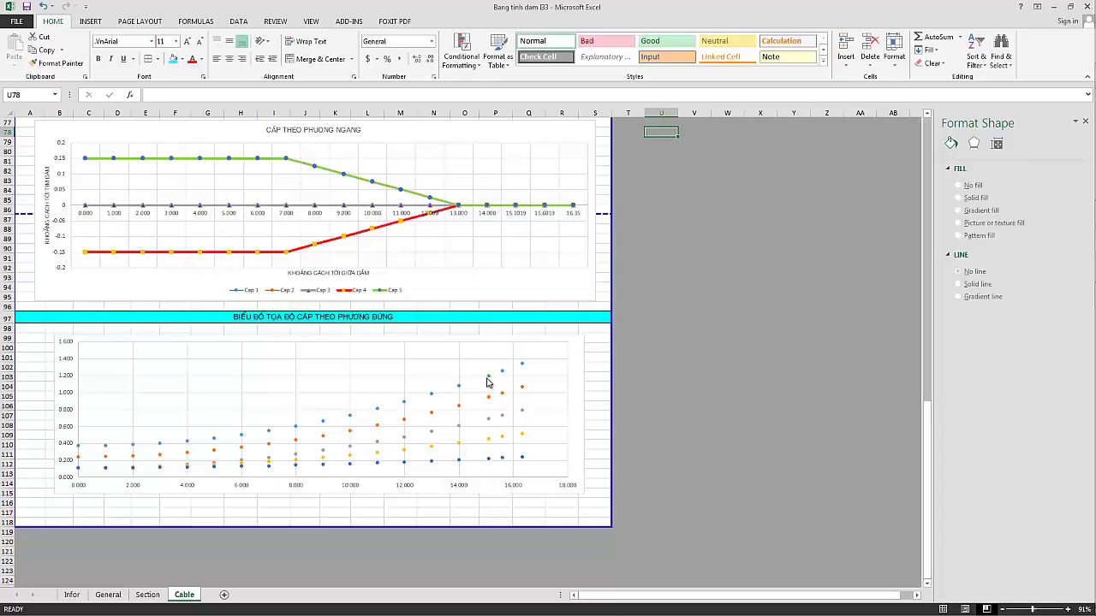
click(377, 410)
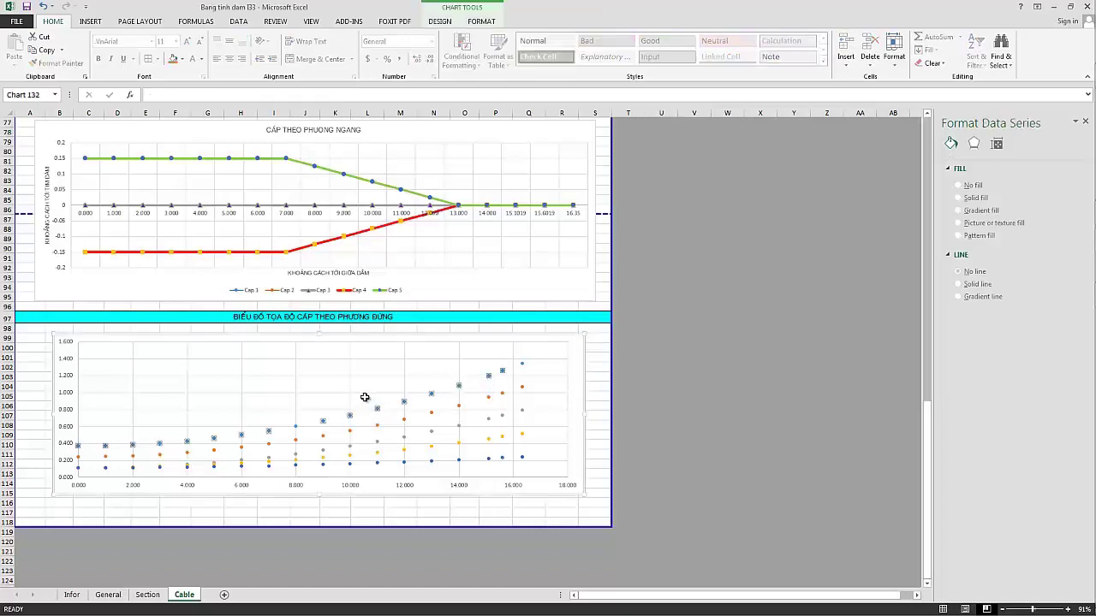
click(333, 379)
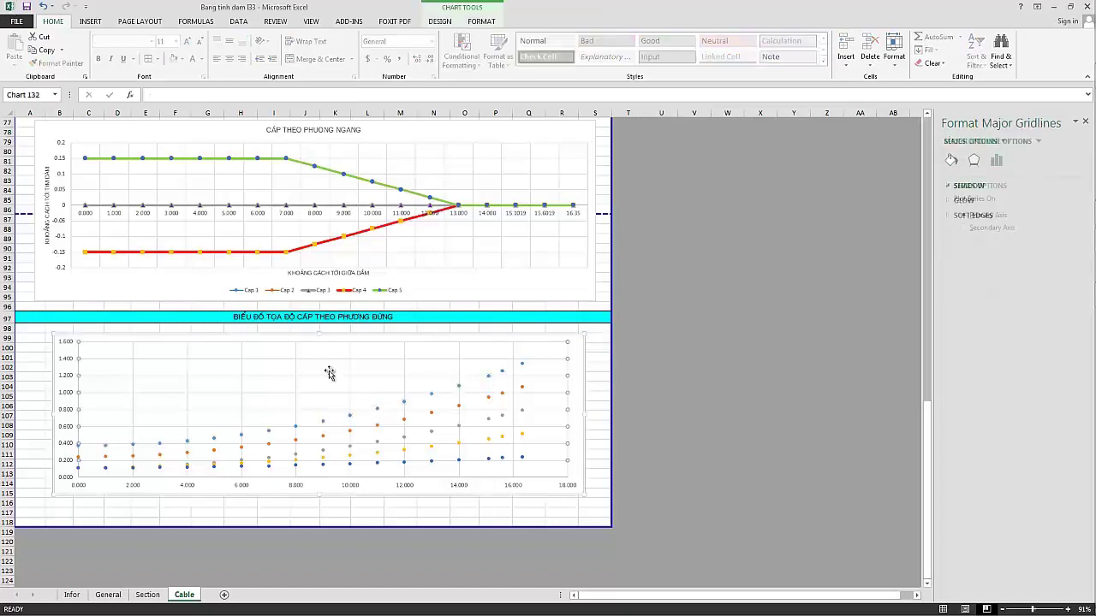
Change the vertical cable chart's type to Line with Markers.
right_click(334, 375)
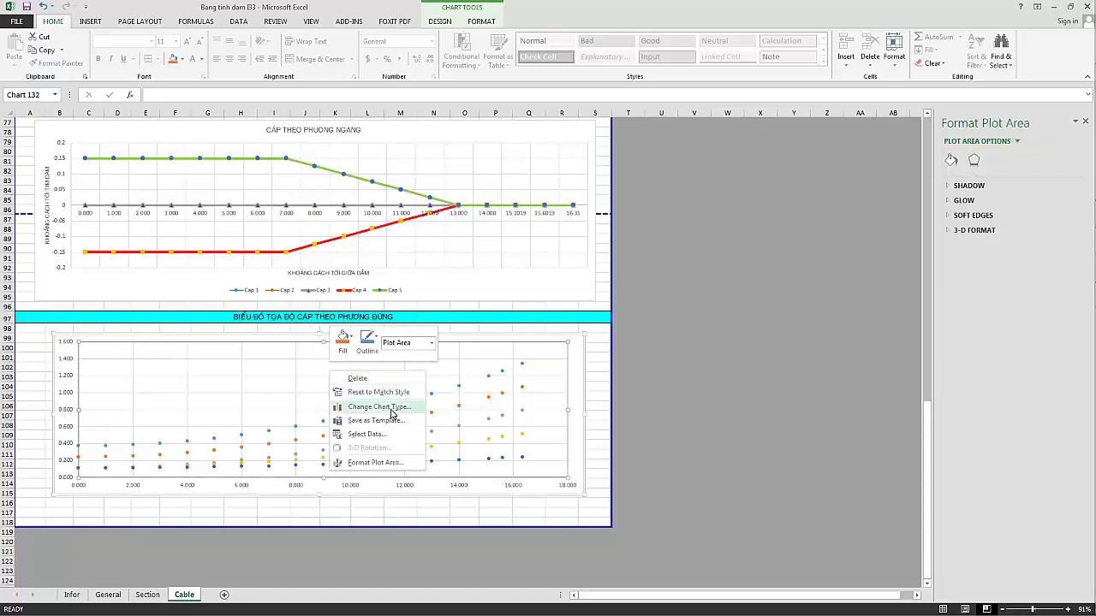
click(392, 413)
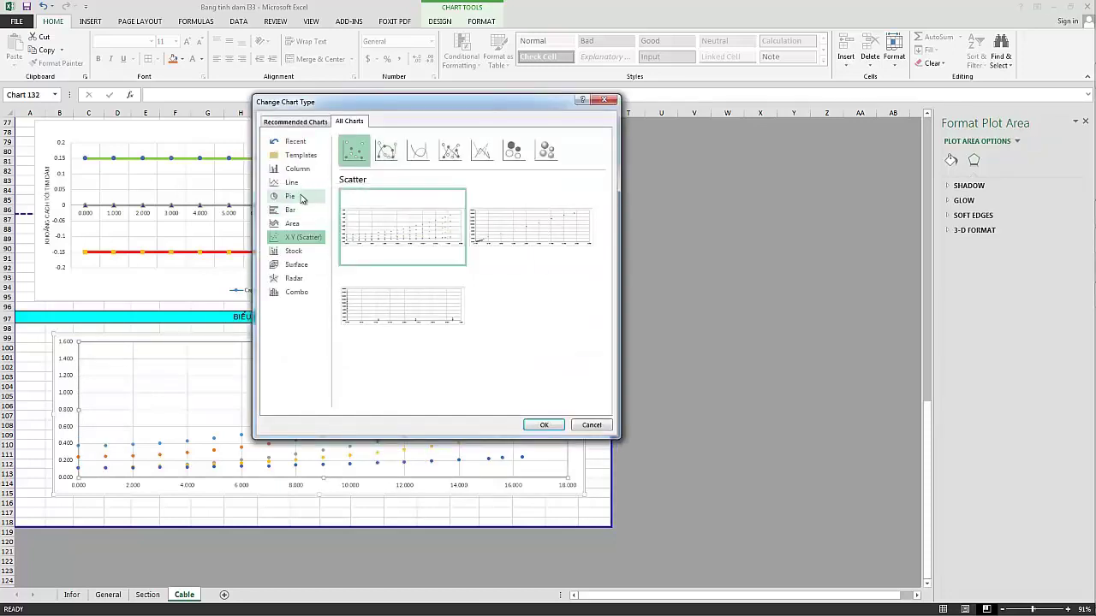
click(295, 182)
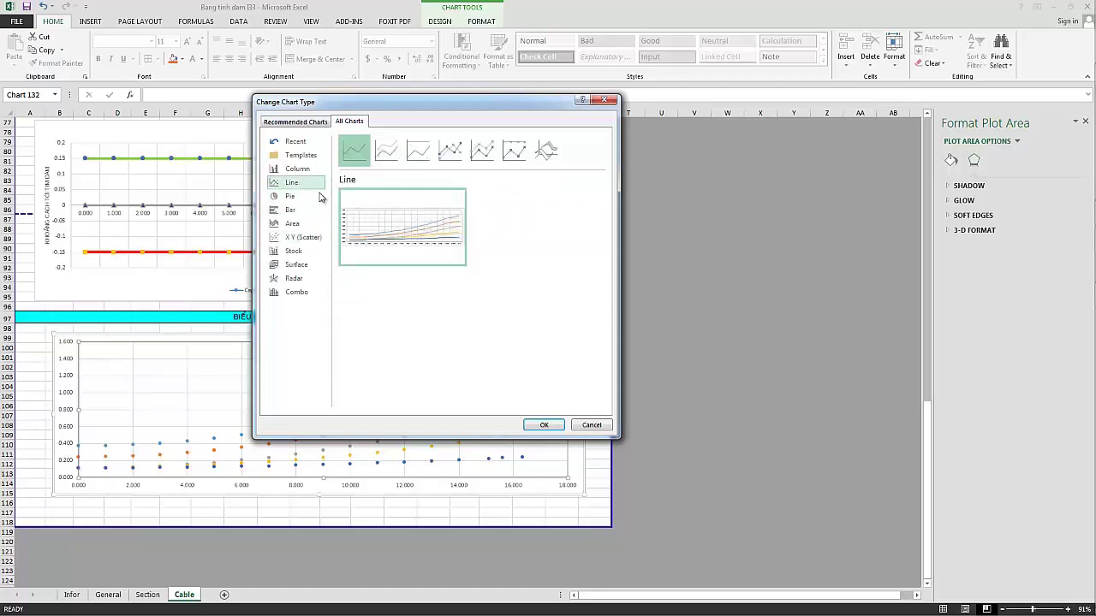
click(454, 153)
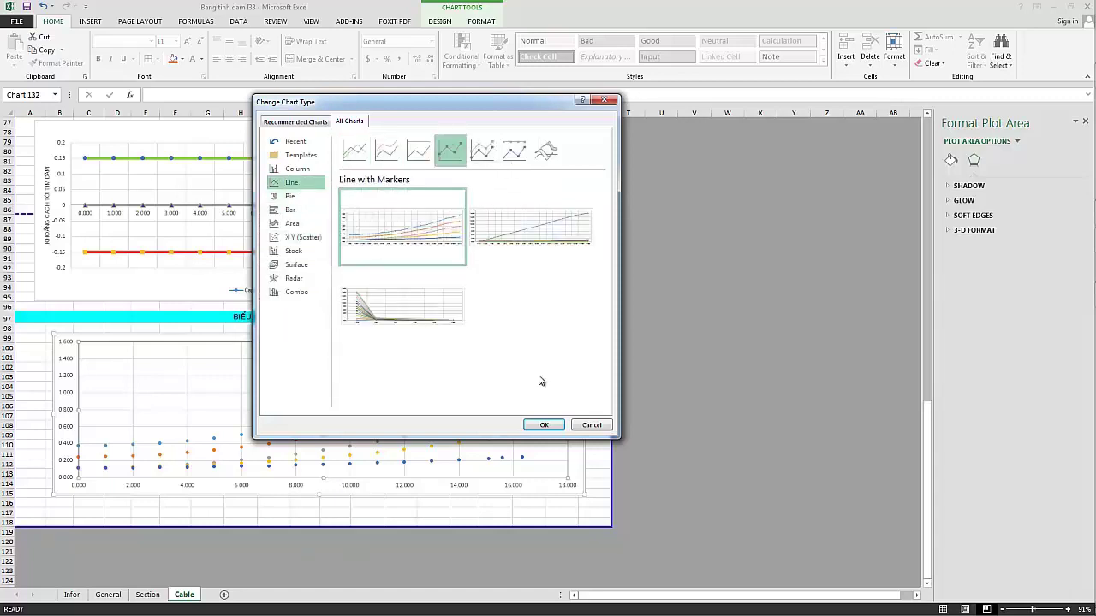
click(542, 425)
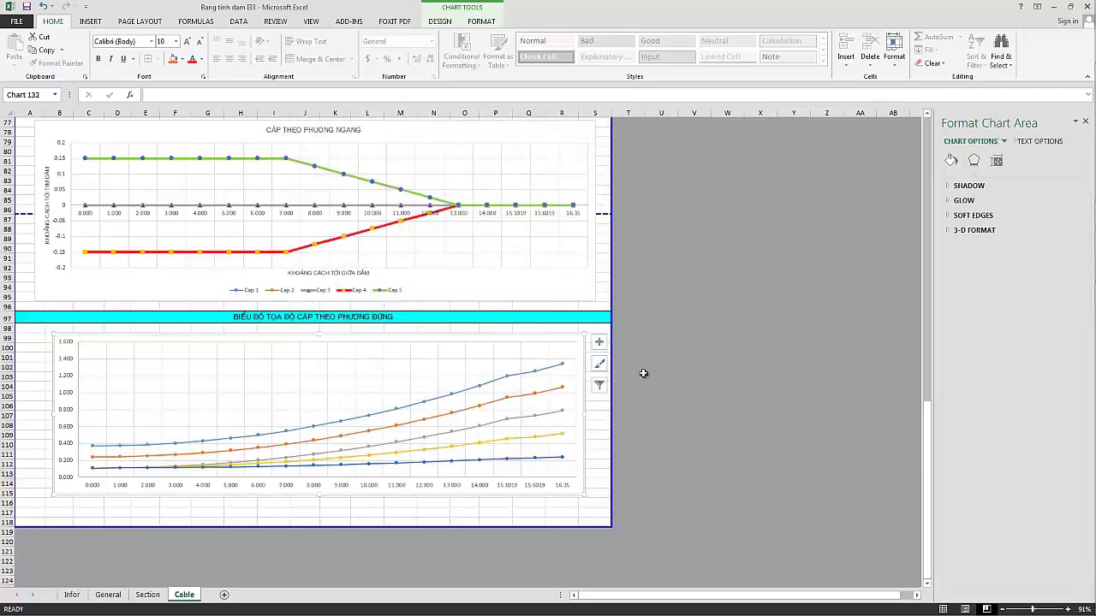
Make the lower chart slightly taller by extending its bottom edge.
click(686, 383)
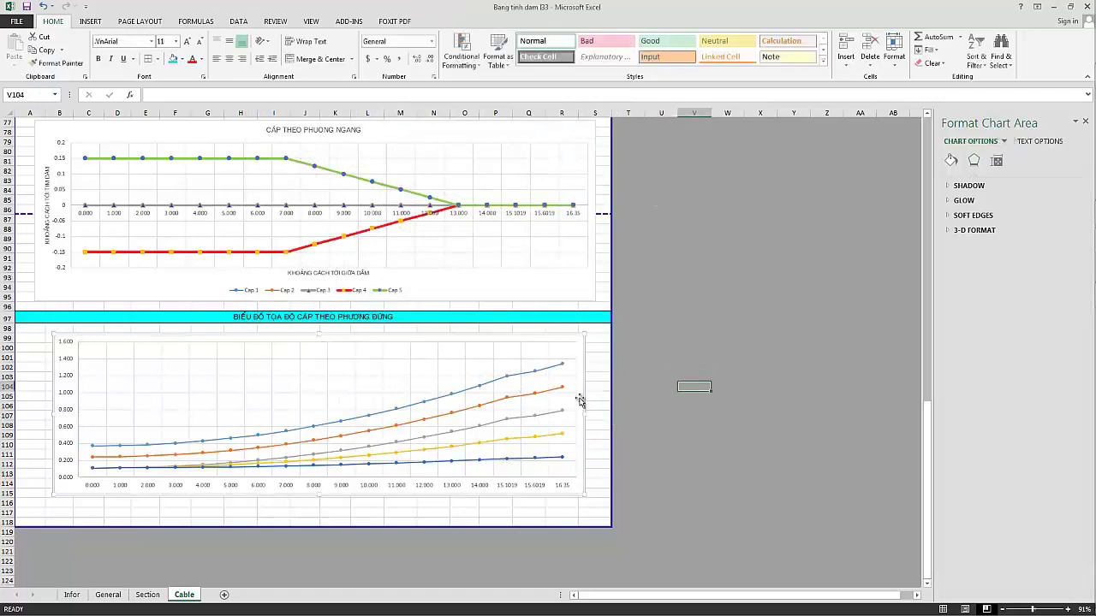
click(692, 437)
scroll(283, 381, down, 1)
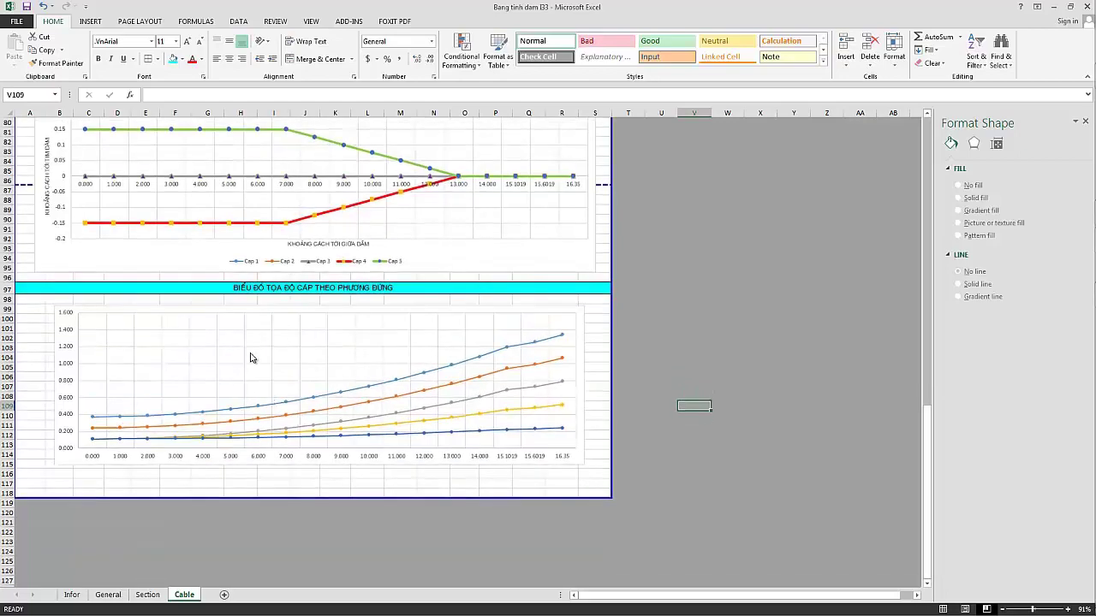
scroll(278, 334, up, 1)
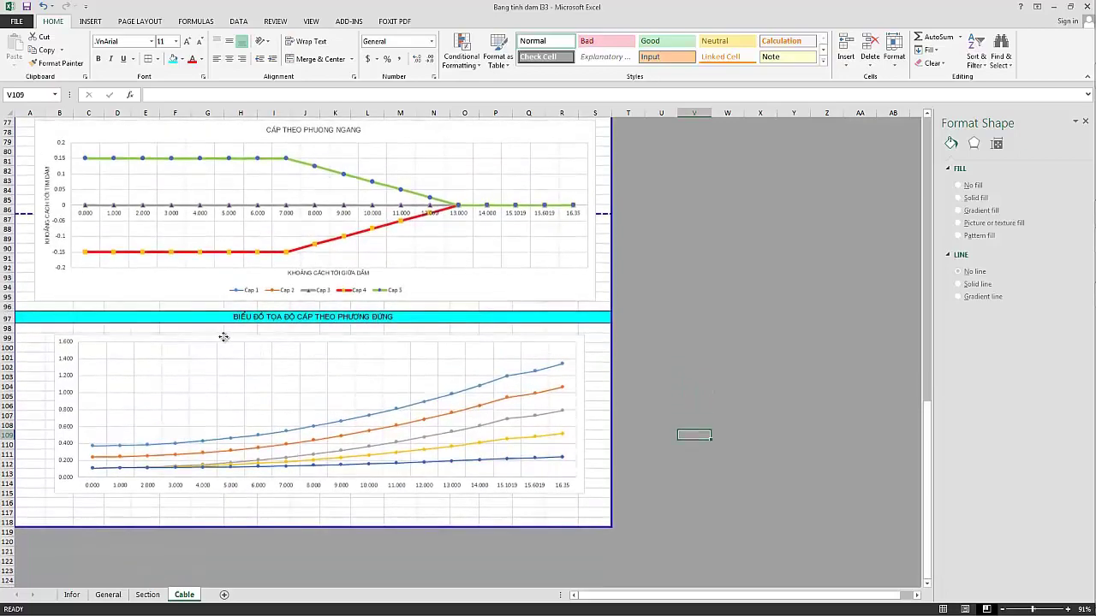
click(223, 337)
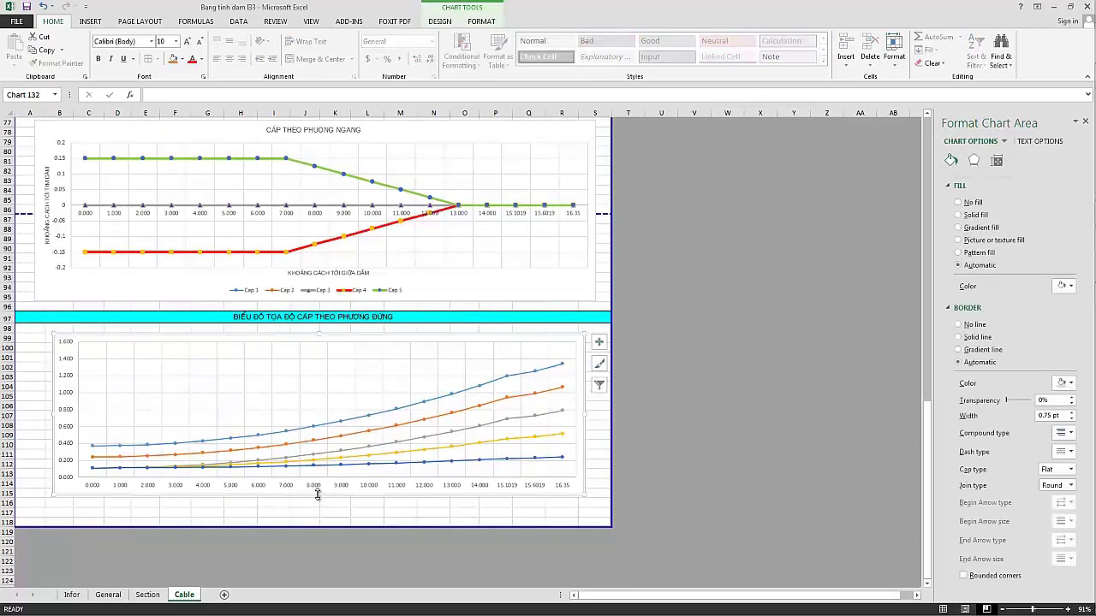
drag(317, 495, 312, 517)
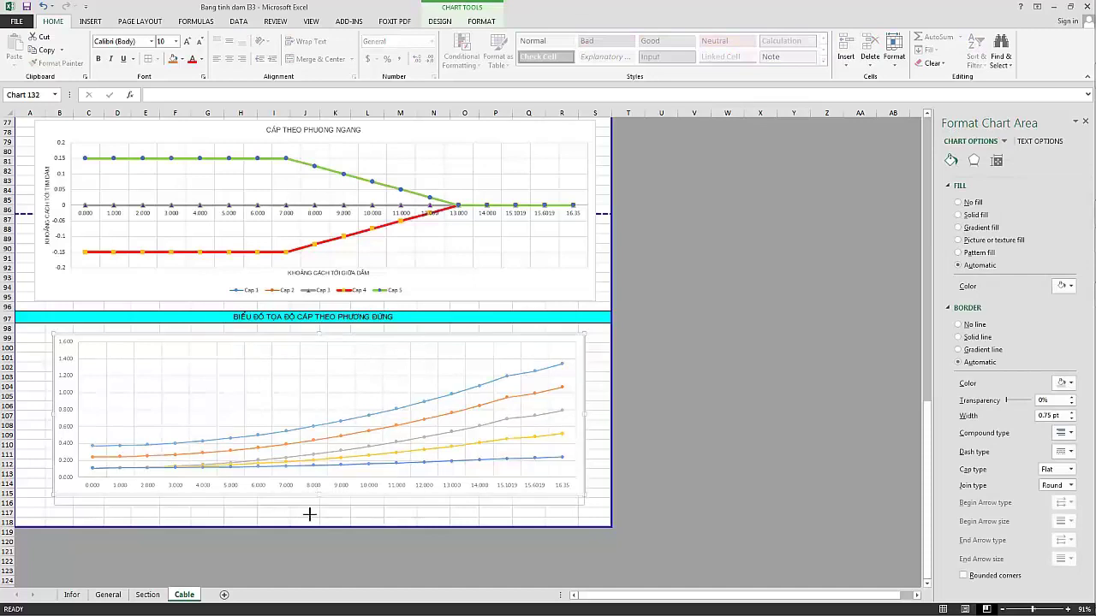
click(293, 343)
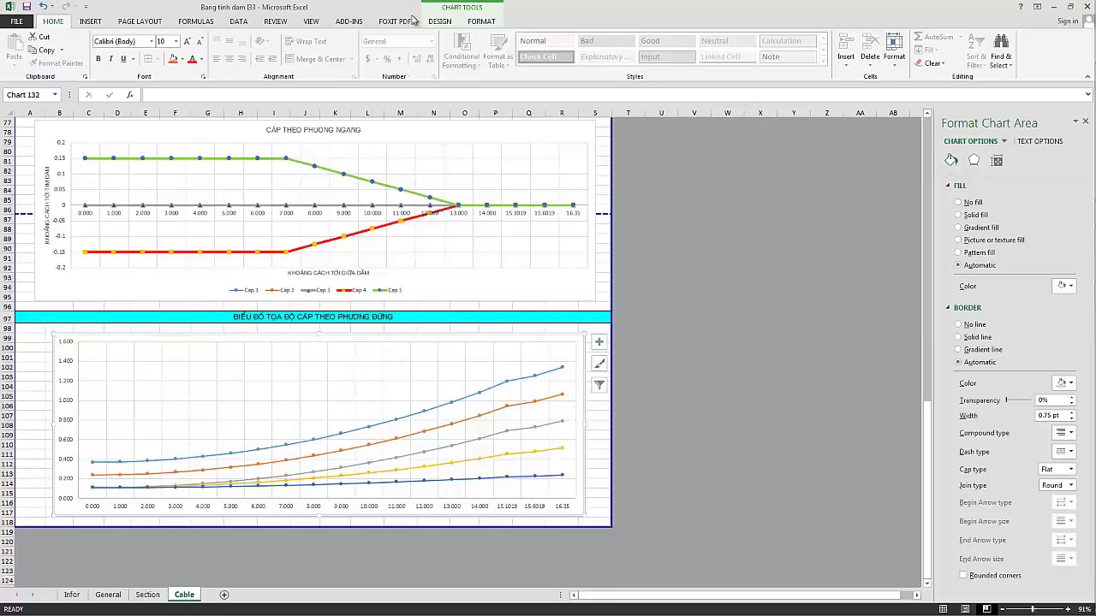
Add a chart title reading 'Cap theo phuong dung' to the lower chart, in .VnArialH font.
click(439, 22)
click(19, 53)
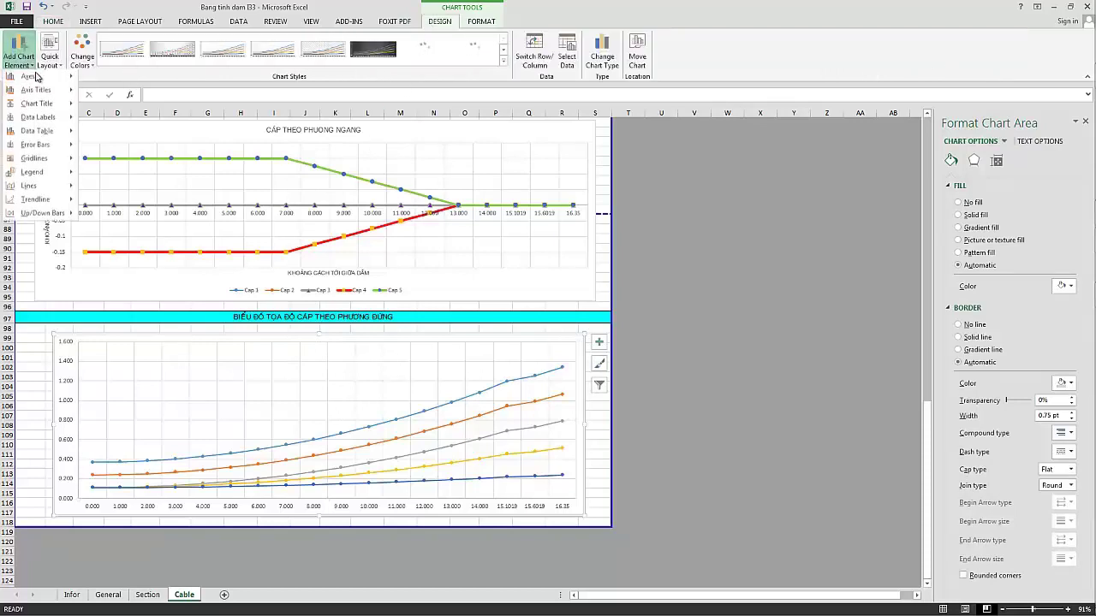
mouse_move(48, 92)
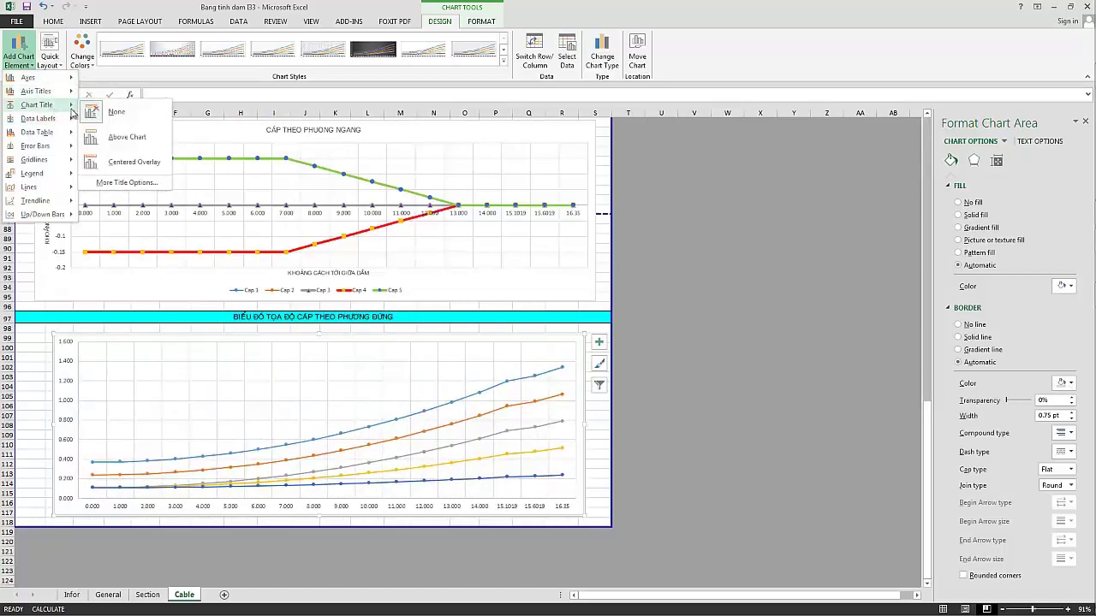
click(131, 137)
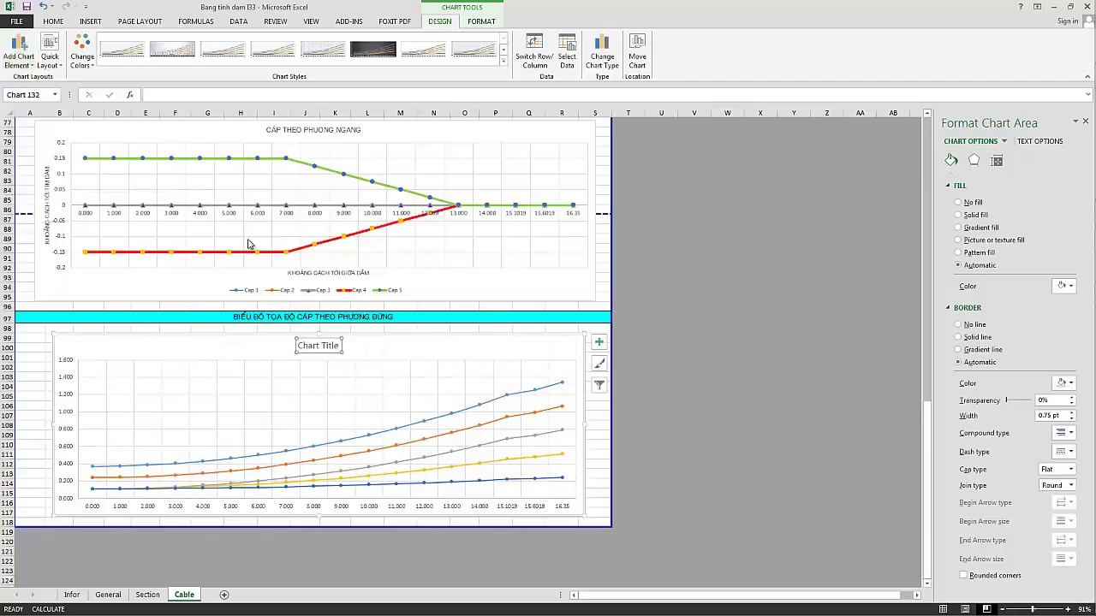
triple_click(326, 346)
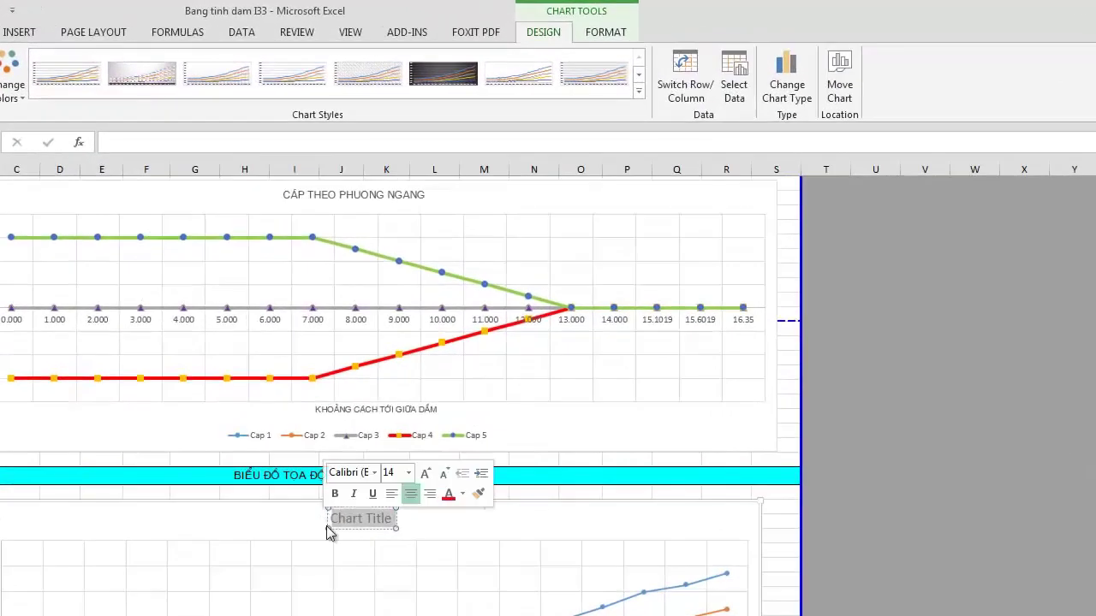
text(Cáp)
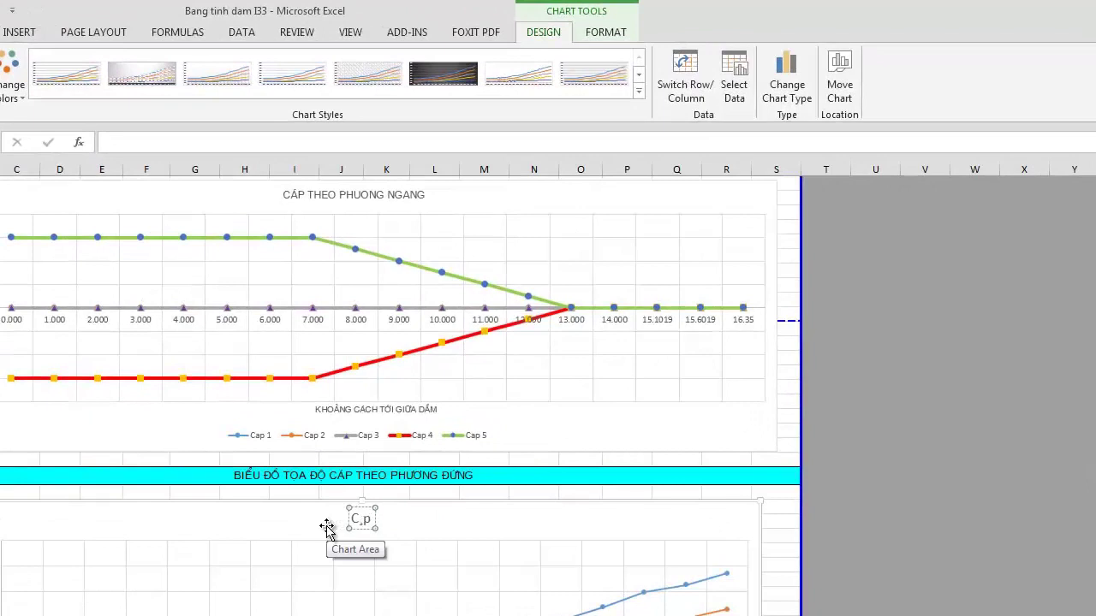
key(BackSpace)
key(BackSpace)
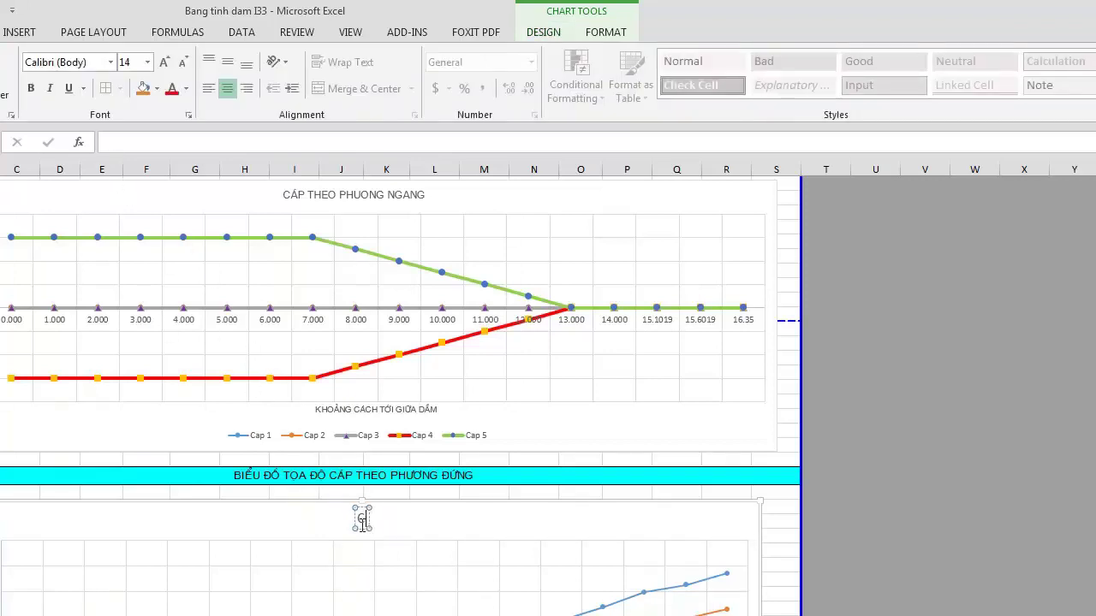
text(a)
text(p theo ph)
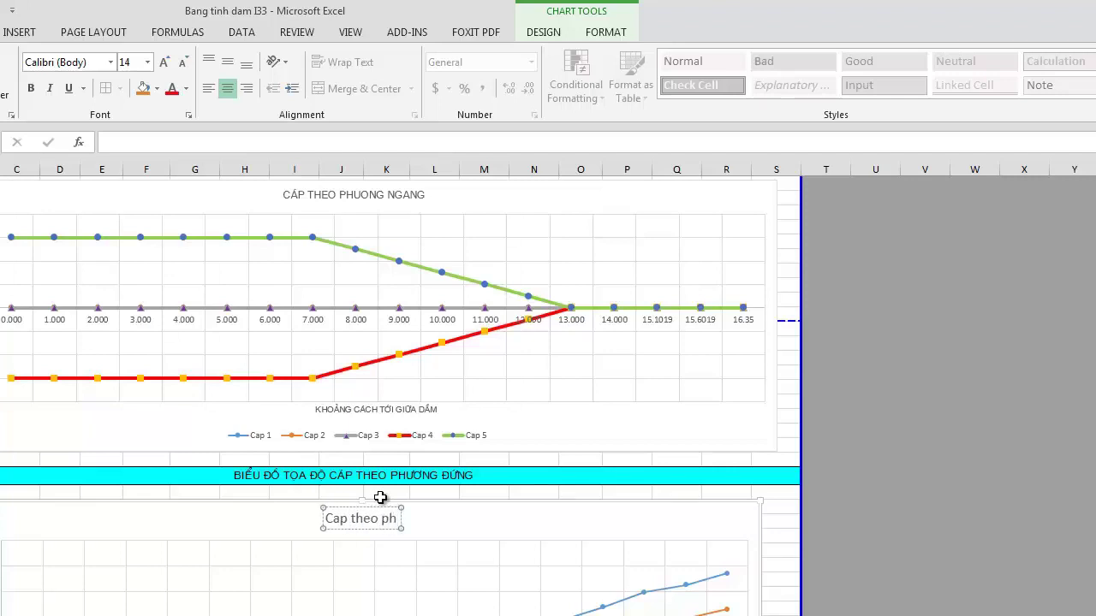
text(uong dung)
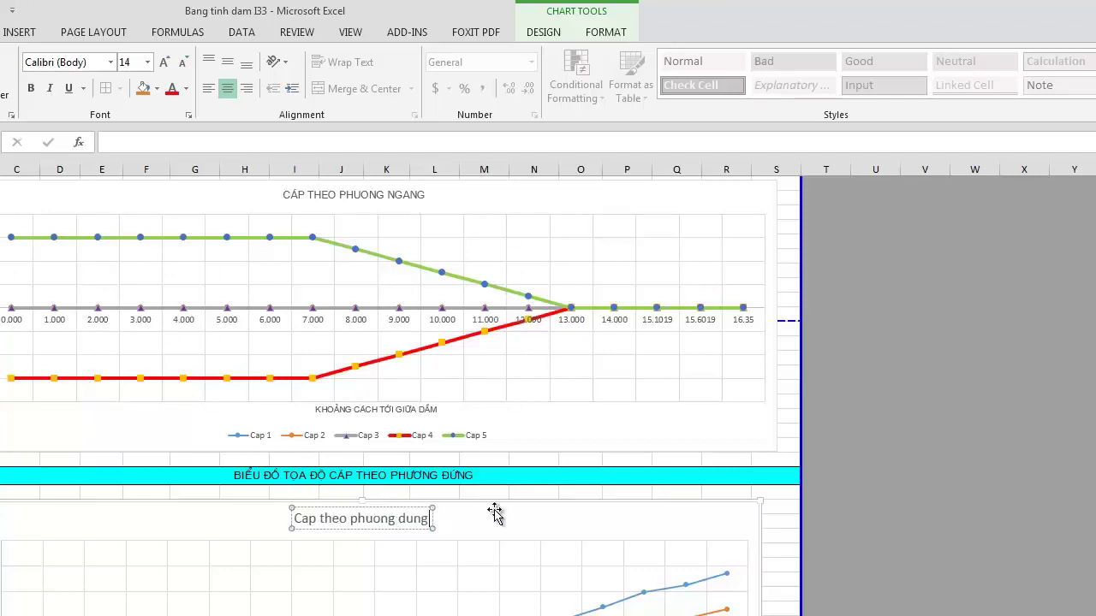
drag(431, 520, 293, 518)
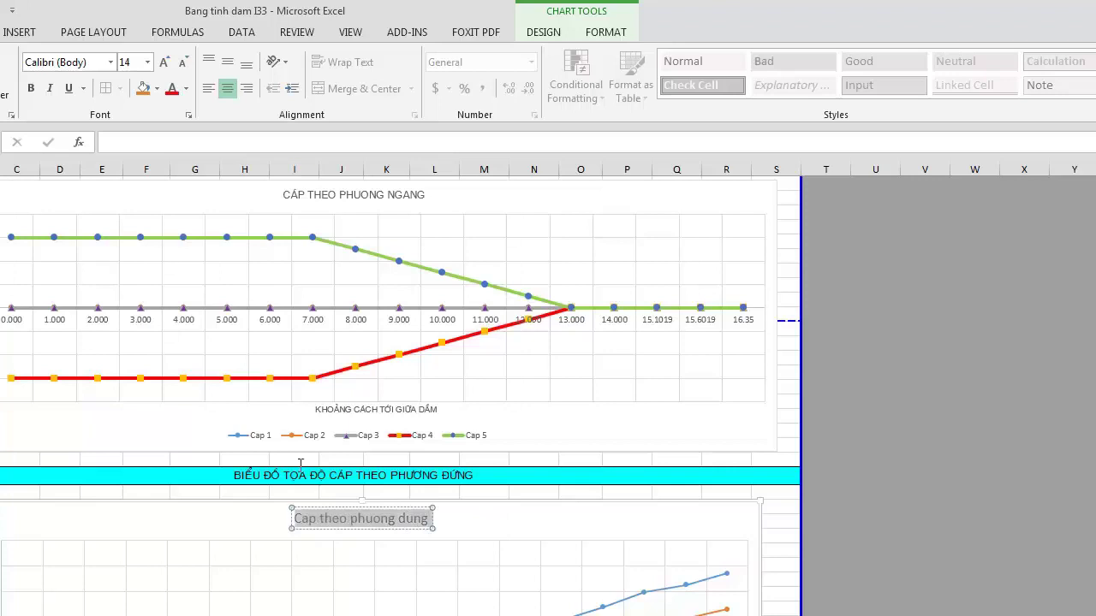
click(94, 62)
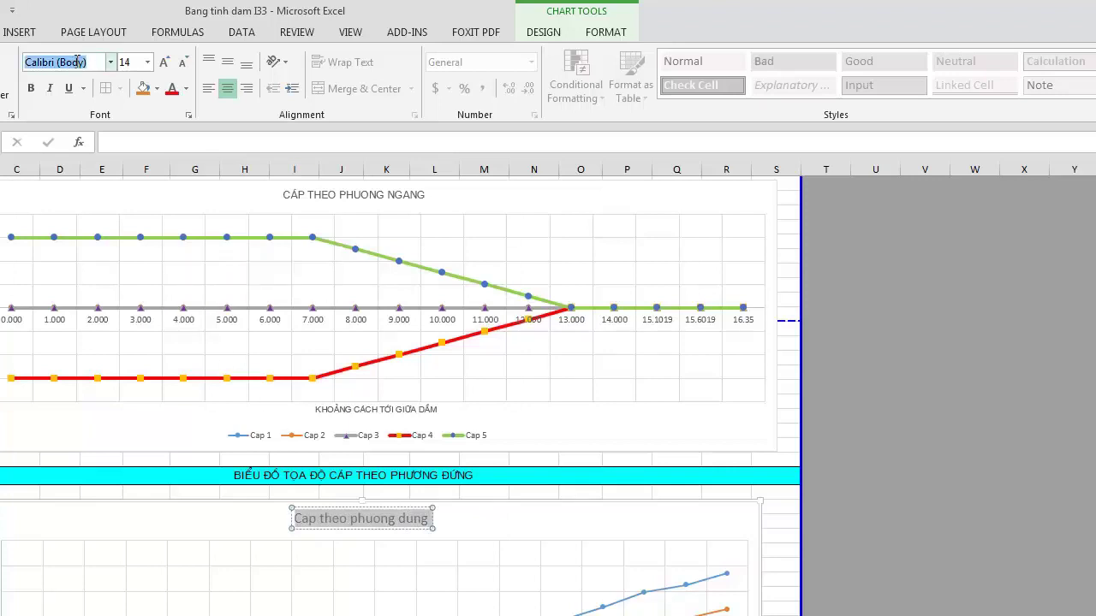
text(.VnArialH)
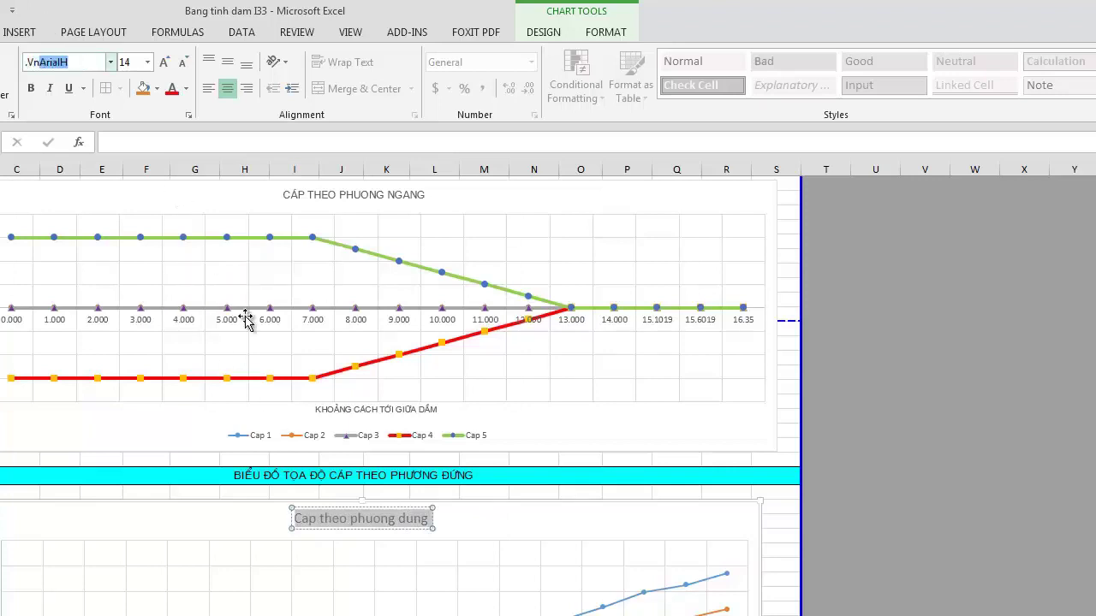
key(Return)
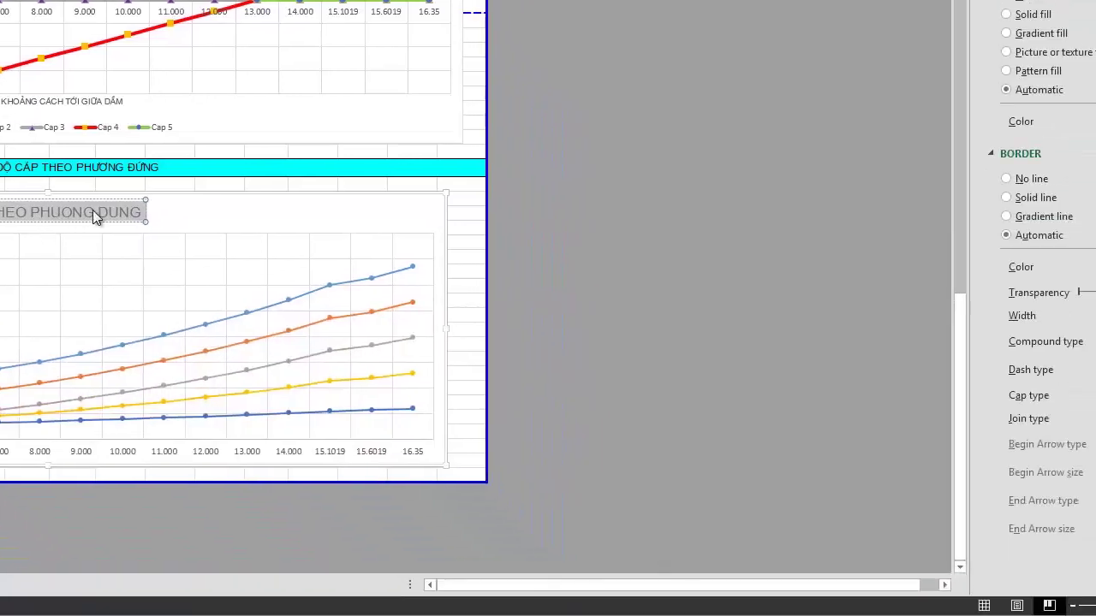
Retype the chart title as 'CÁP THEO PHƯƠNG ĐỨNG', fixing the typos.
click(99, 214)
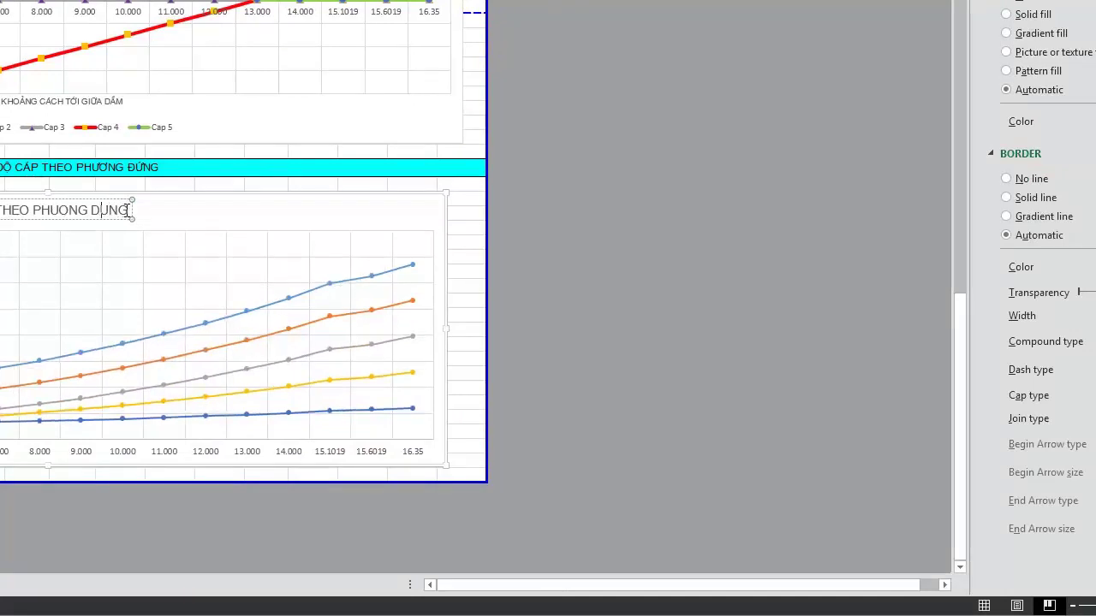
key(ctrl+a)
text(CÁP)
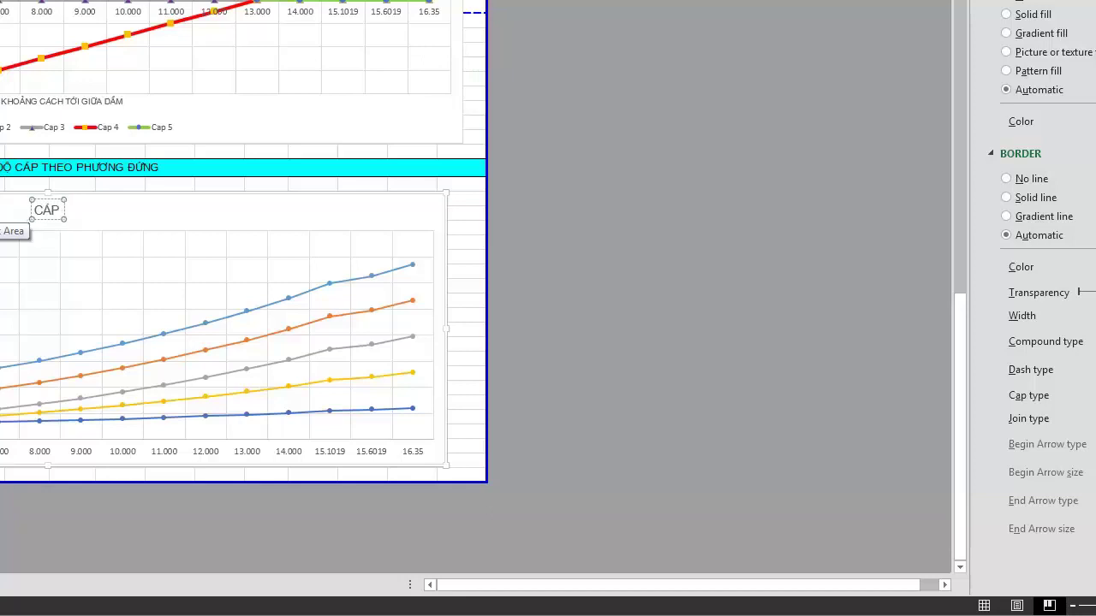
text( TEHO)
key(BackSpace)
key(BackSpace)
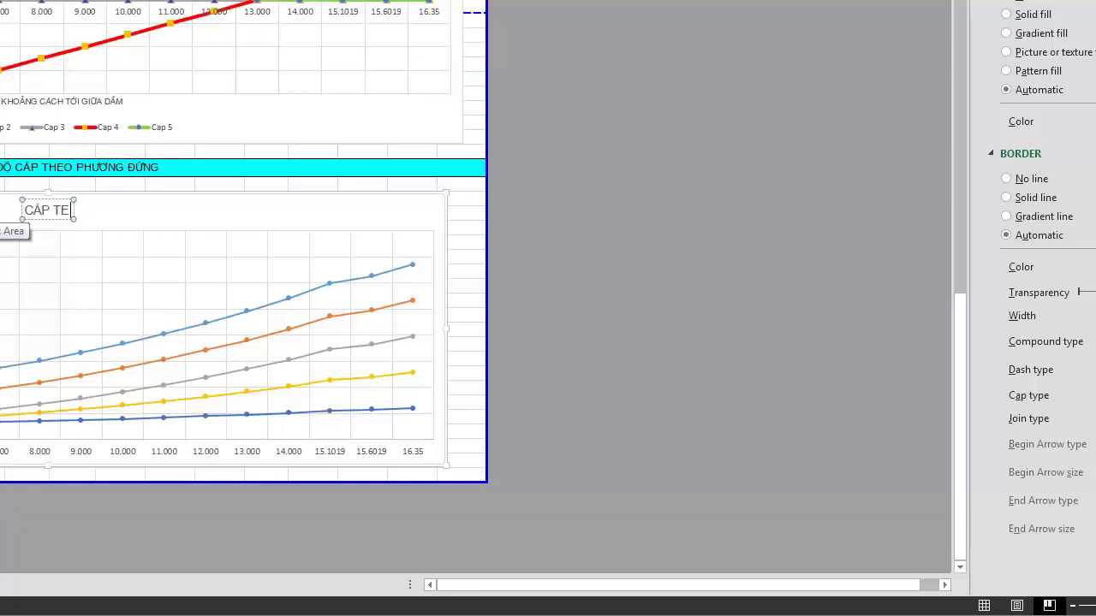
key(BackSpace)
text(HEO PH)
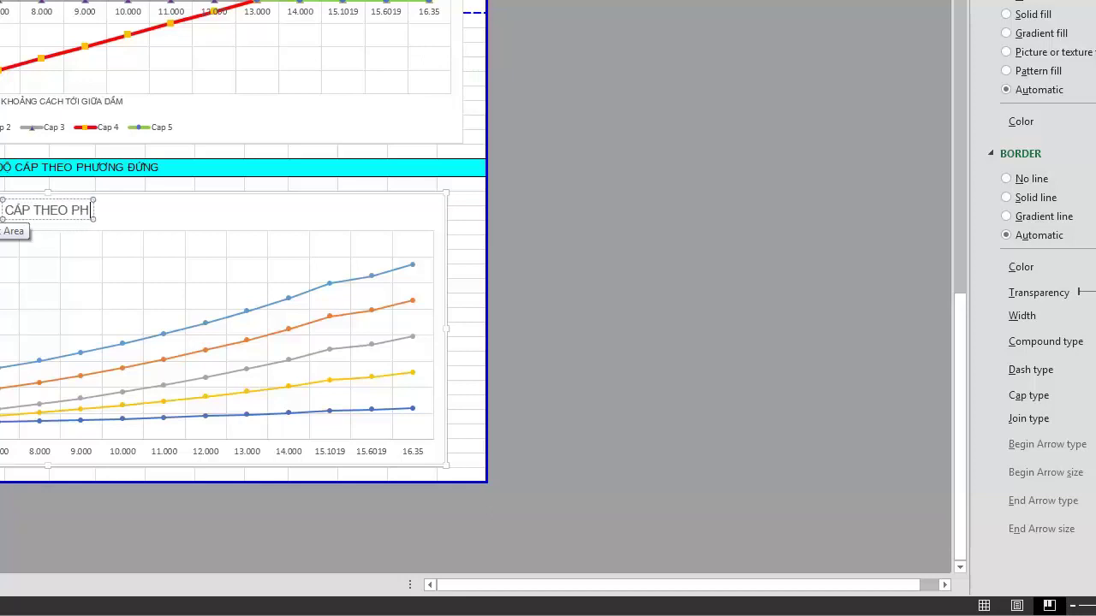
text(ƠNG Đ)
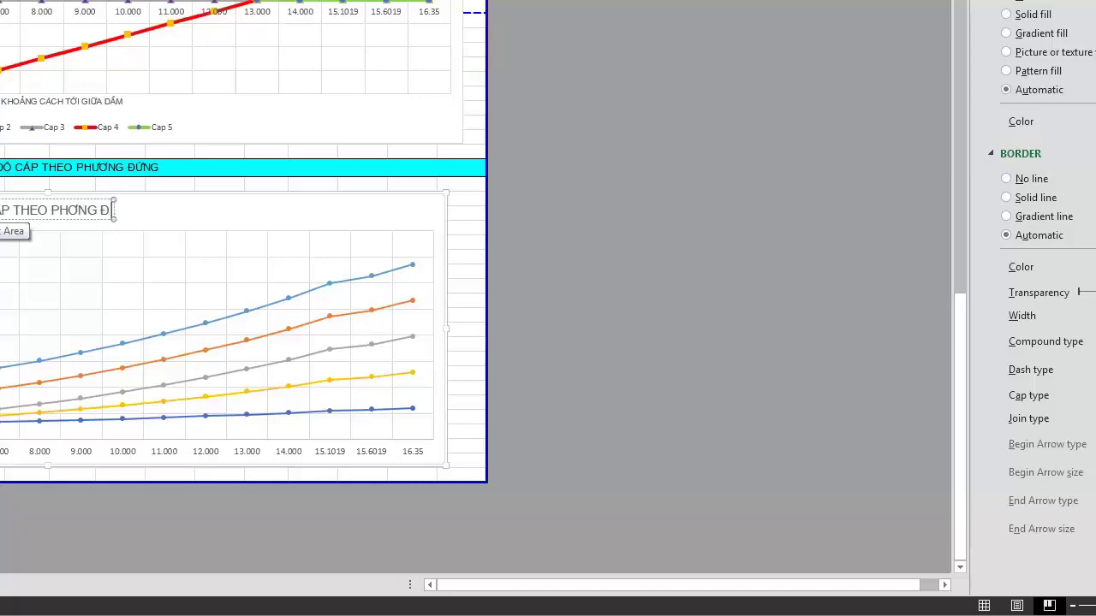
text(ỨNG)
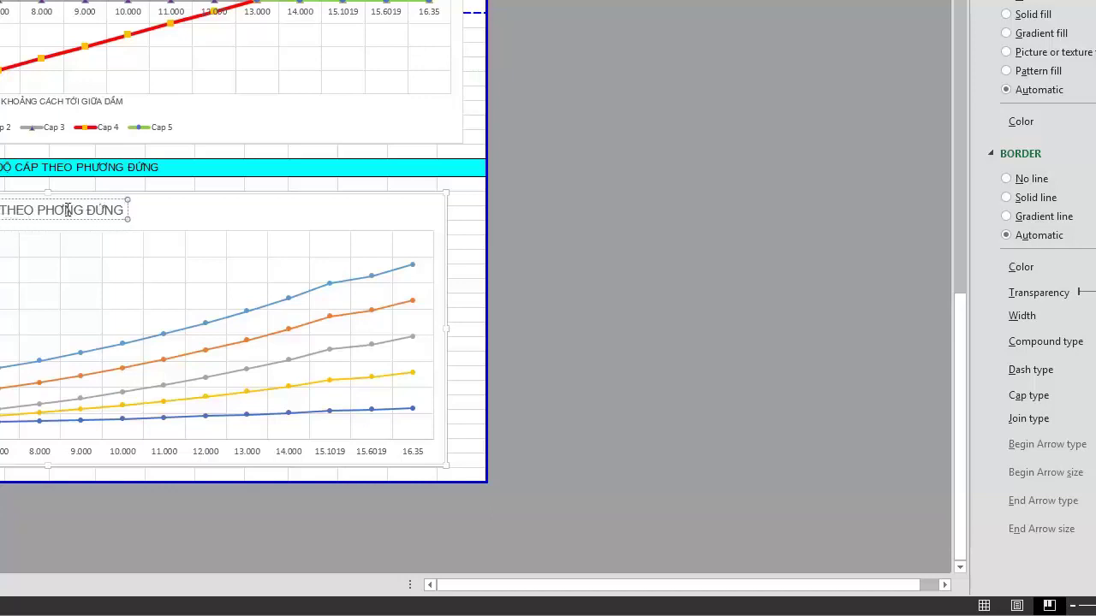
click(62, 213)
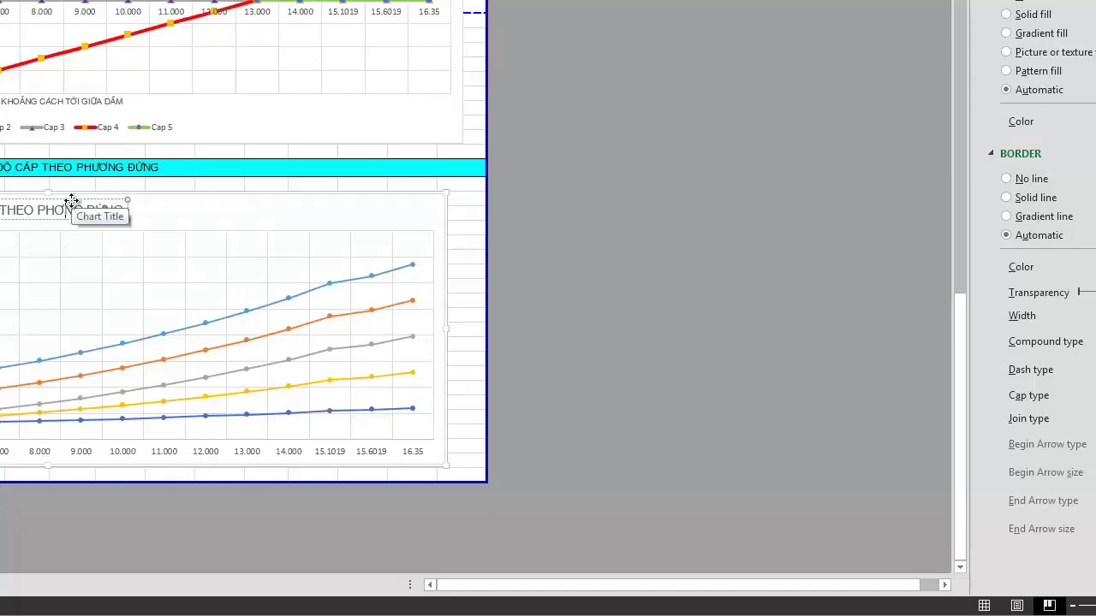
key(BackSpace)
text(ƯƠ)
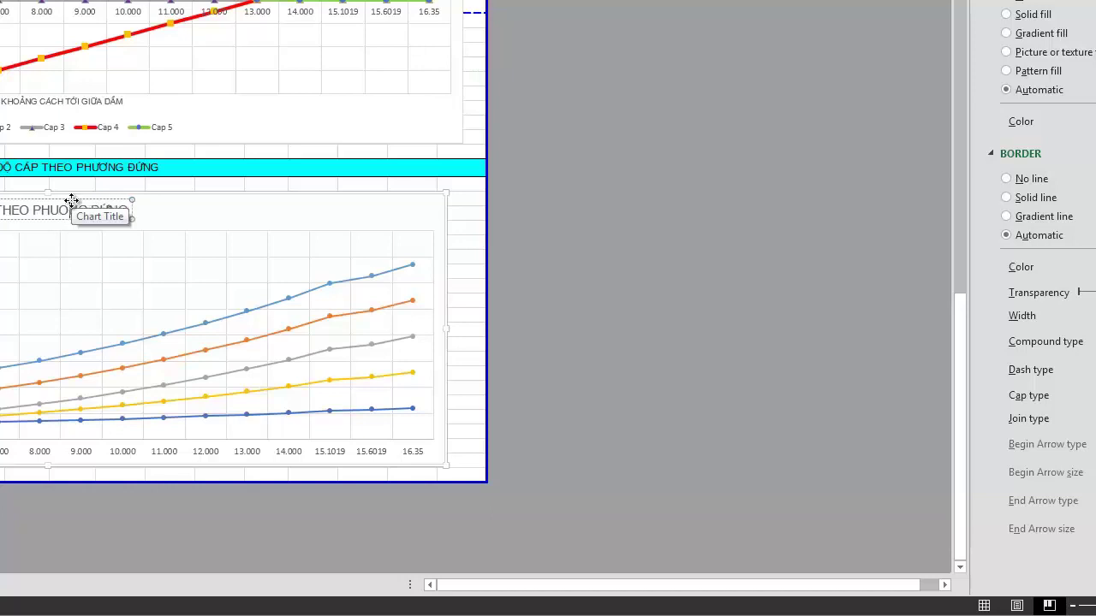
click(603, 258)
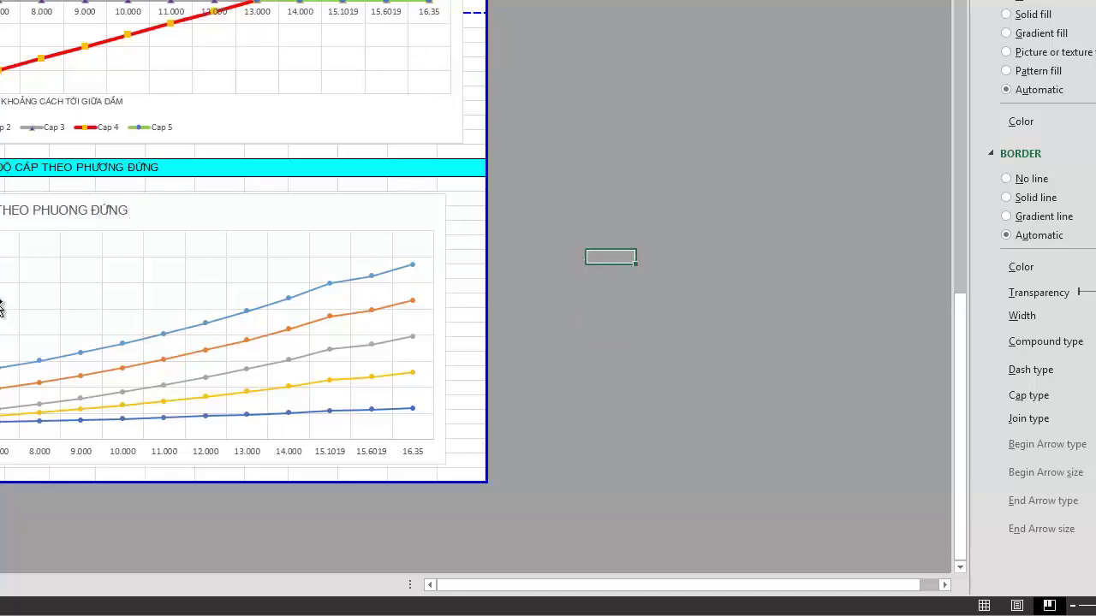
click(257, 325)
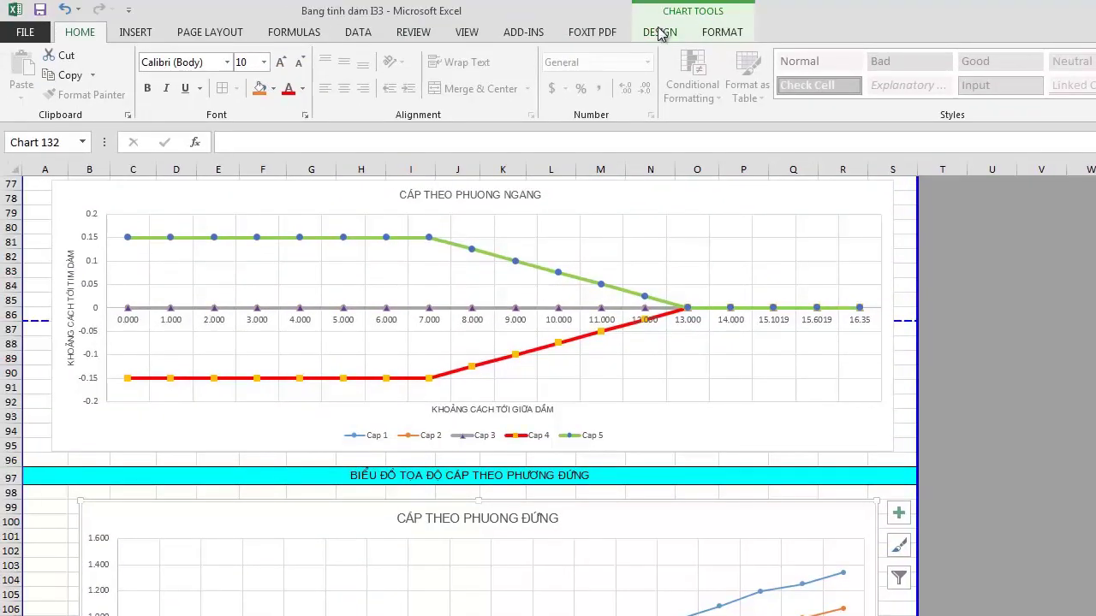
Add a primary vertical axis title to the lower chart with the text 'Khoang'.
click(659, 32)
click(35, 86)
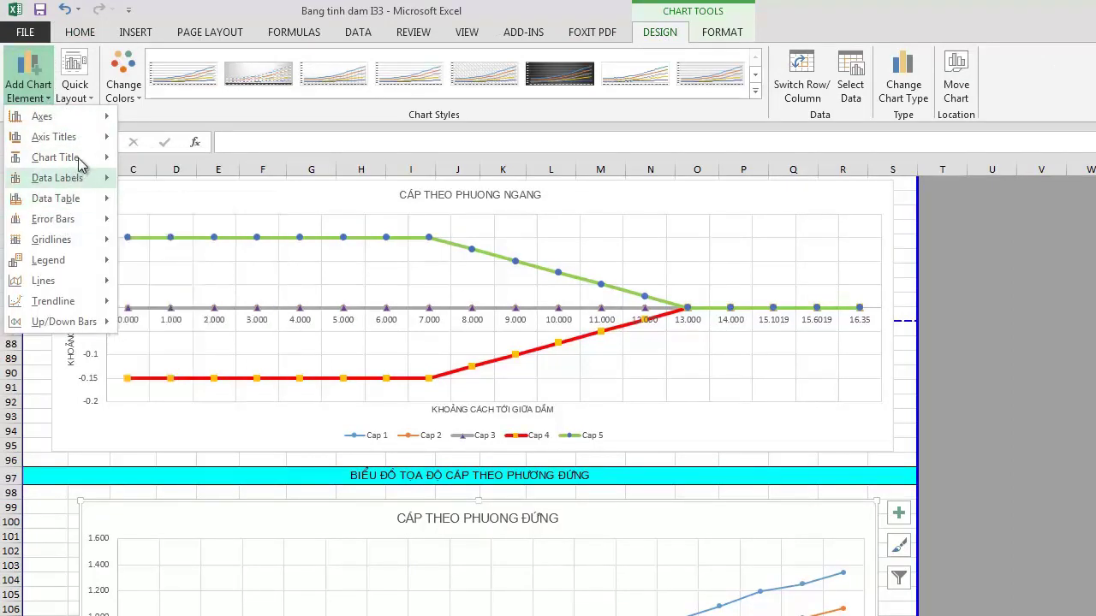
mouse_move(81, 163)
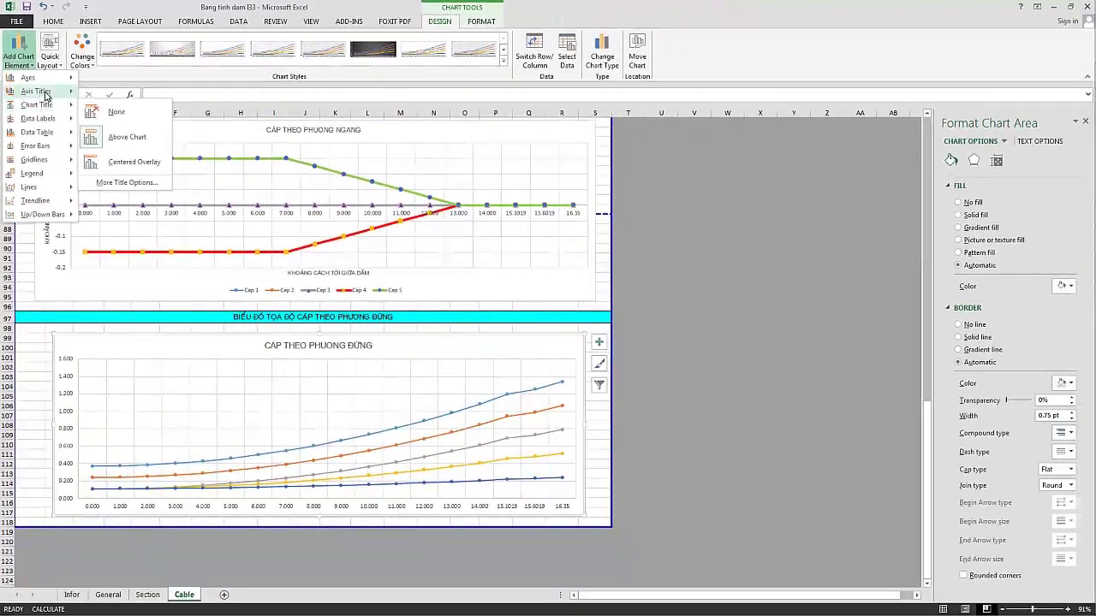
mouse_move(45, 93)
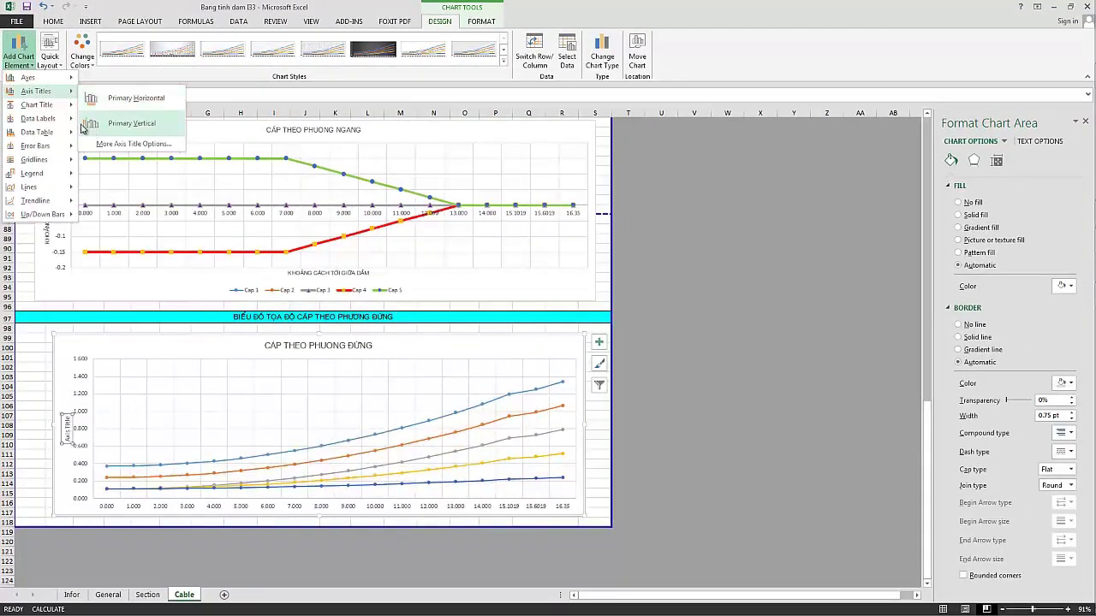
click(86, 126)
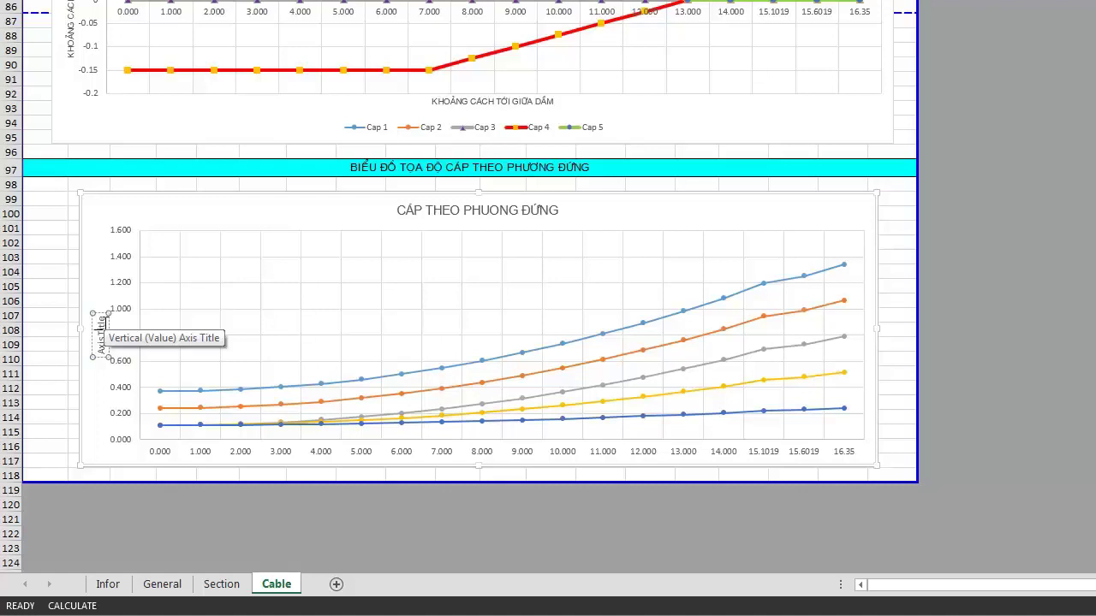
text(Khoảng)
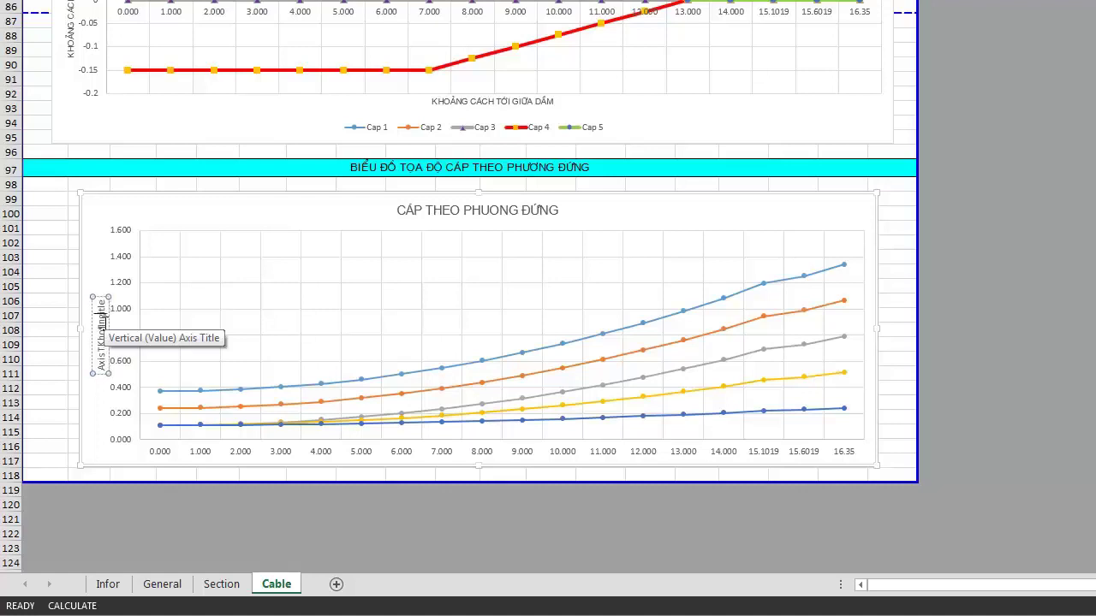
key(BackSpace)
key(BackSpace)
key(BackSpace)
key(BackSpace)
key(BackSpace)
key(BackSpace)
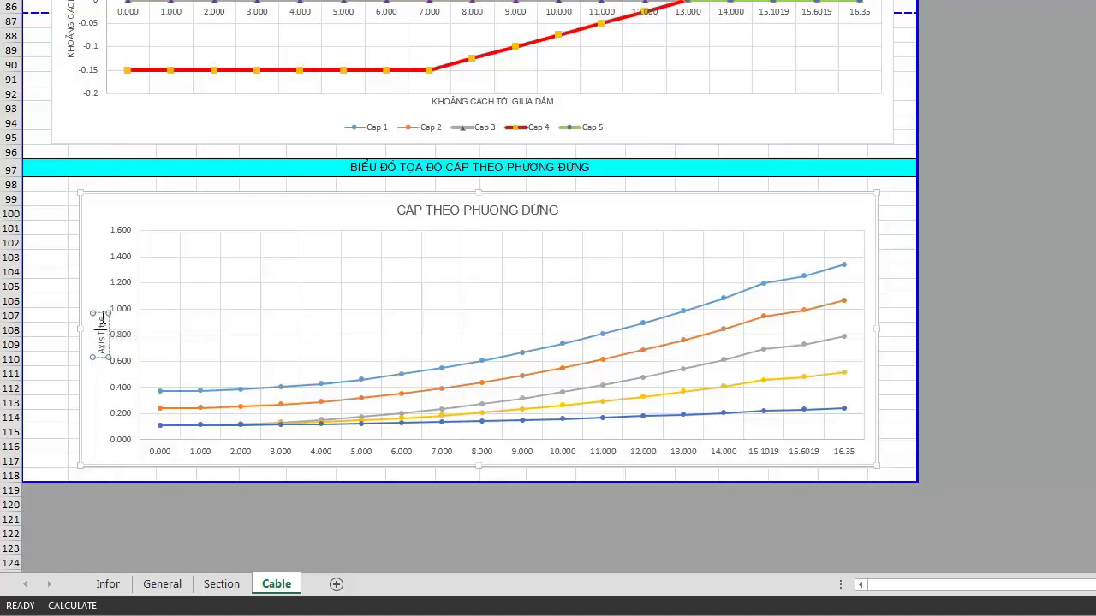
drag(101, 315, 101, 353)
text(Khoan)
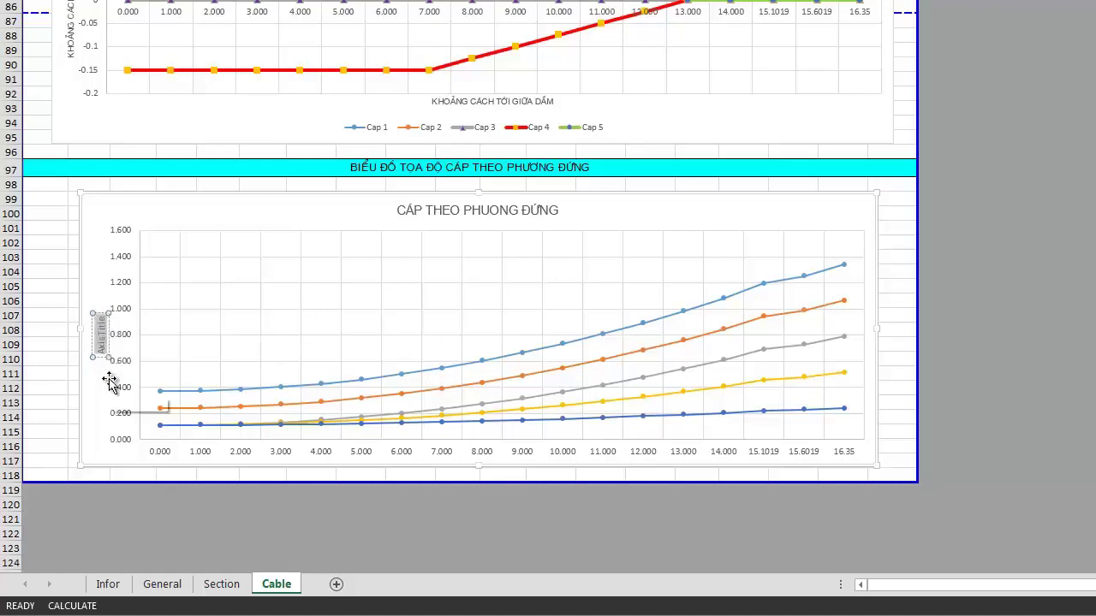
text(g)
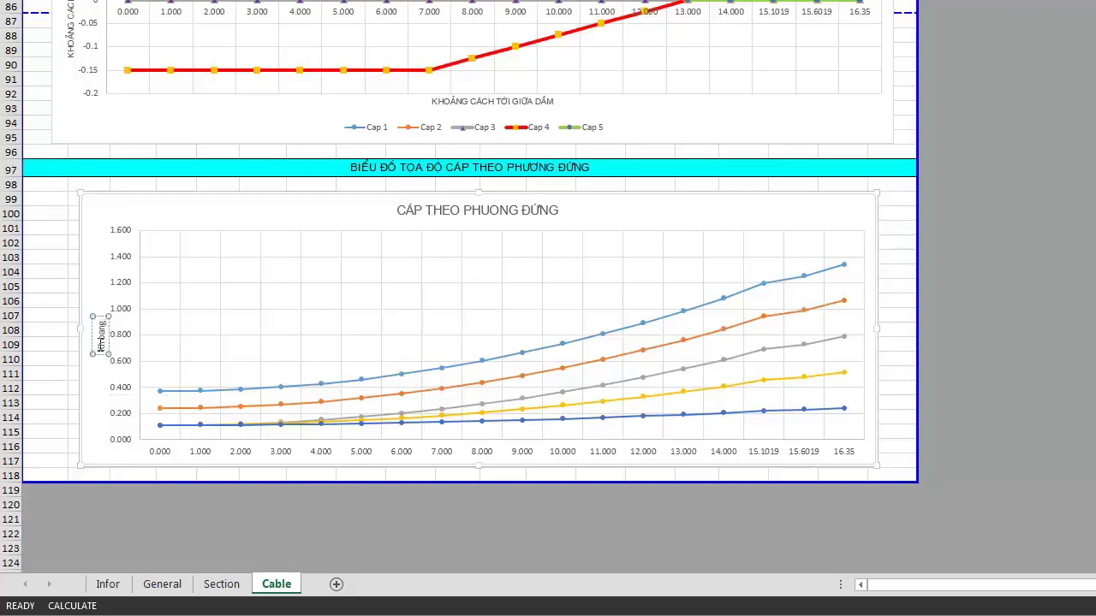
drag(101, 318, 101, 351)
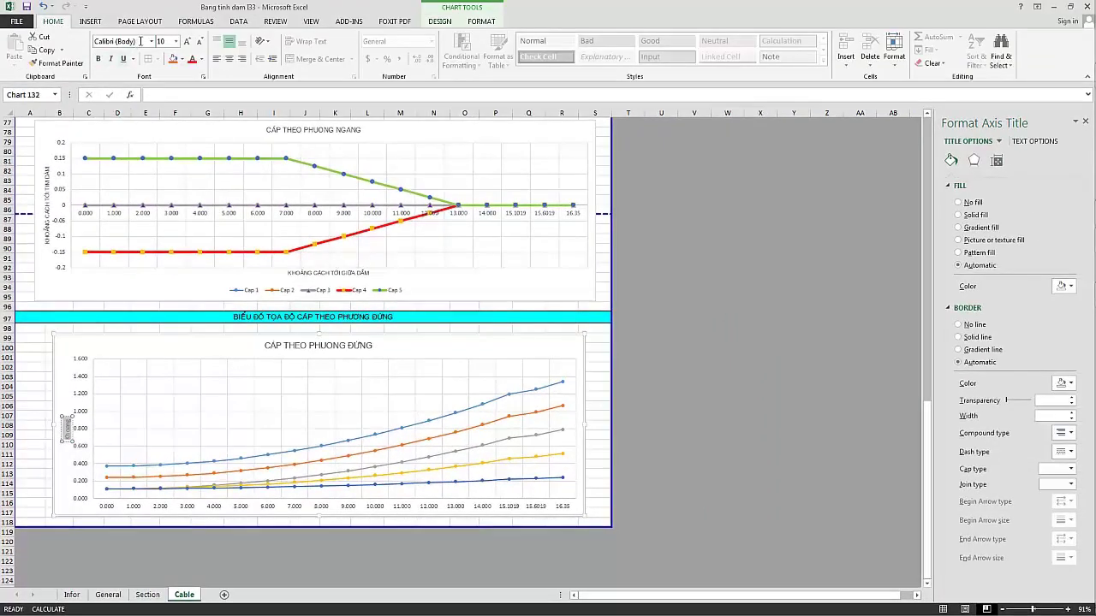
Set the axis title font to .VnArialH and its text to 'KHOẢNG CÁCH TỚI ĐÁY DẦM'.
click(141, 41)
key(Return)
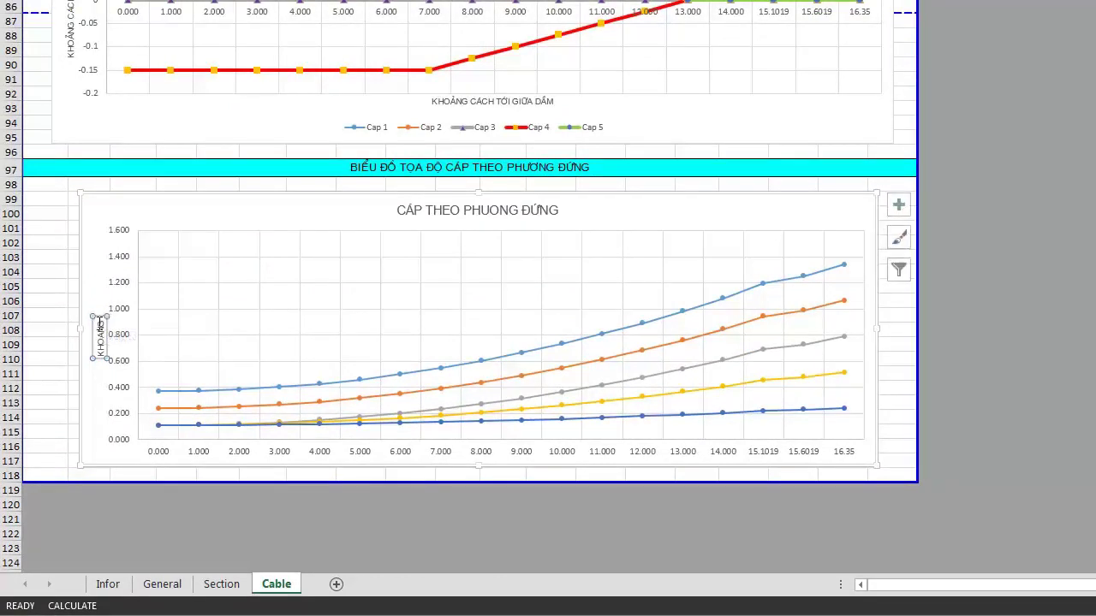
click(99, 324)
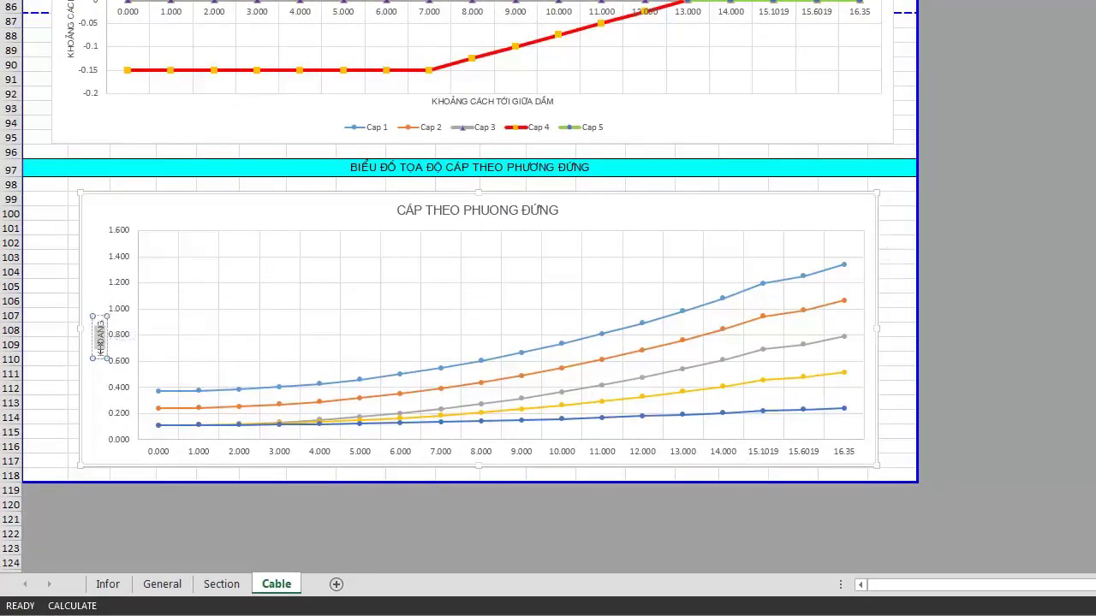
drag(100, 356, 100, 330)
key(BackSpace)
text(OẢNG CÁCH)
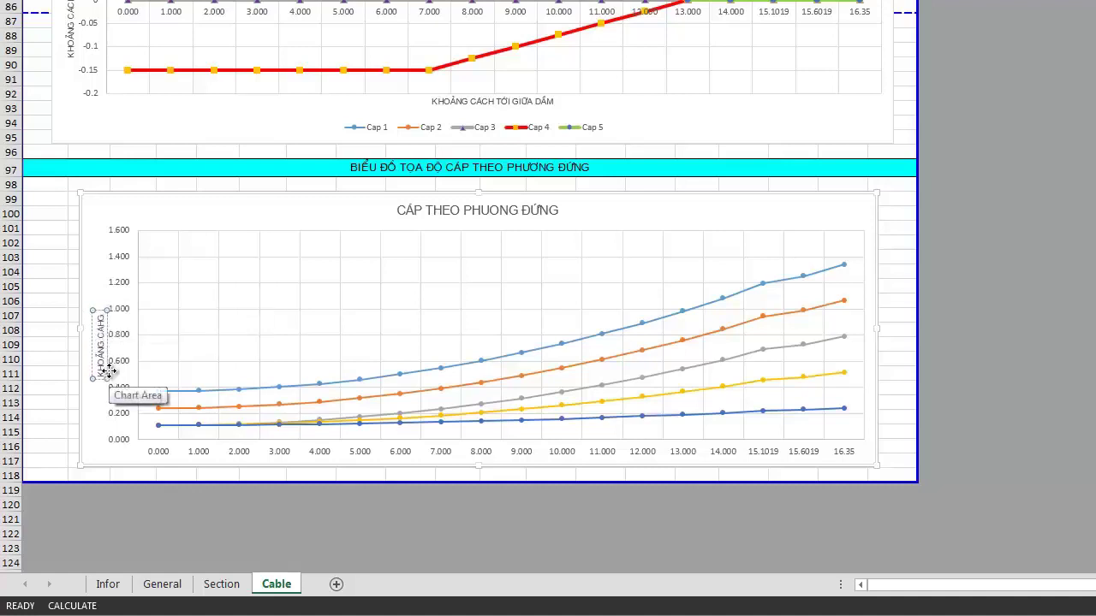
text( TỚI ĐÁY )
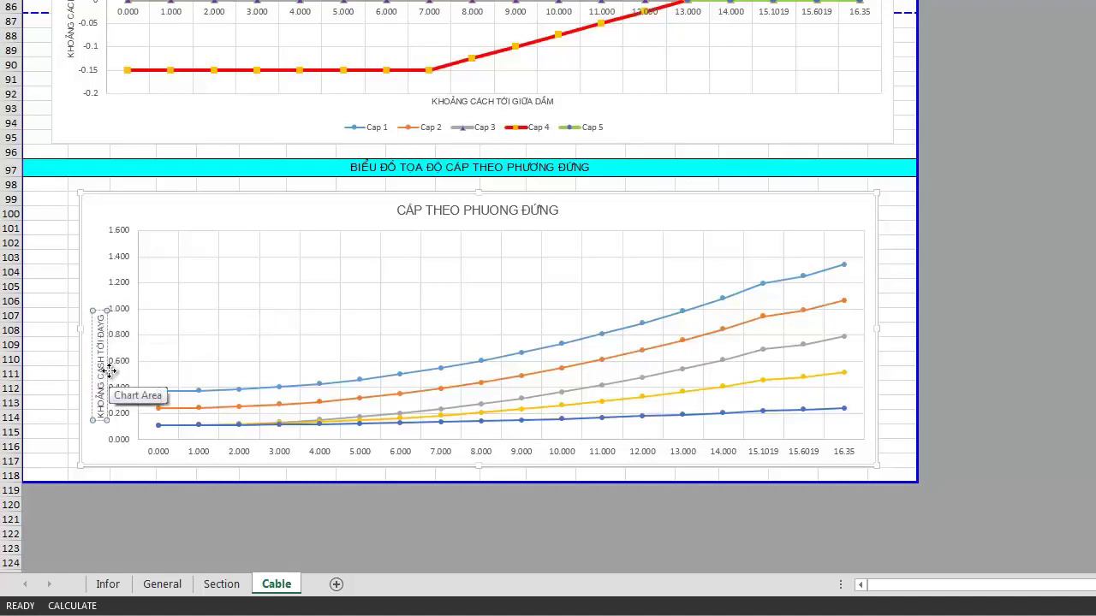
text(DẦM)
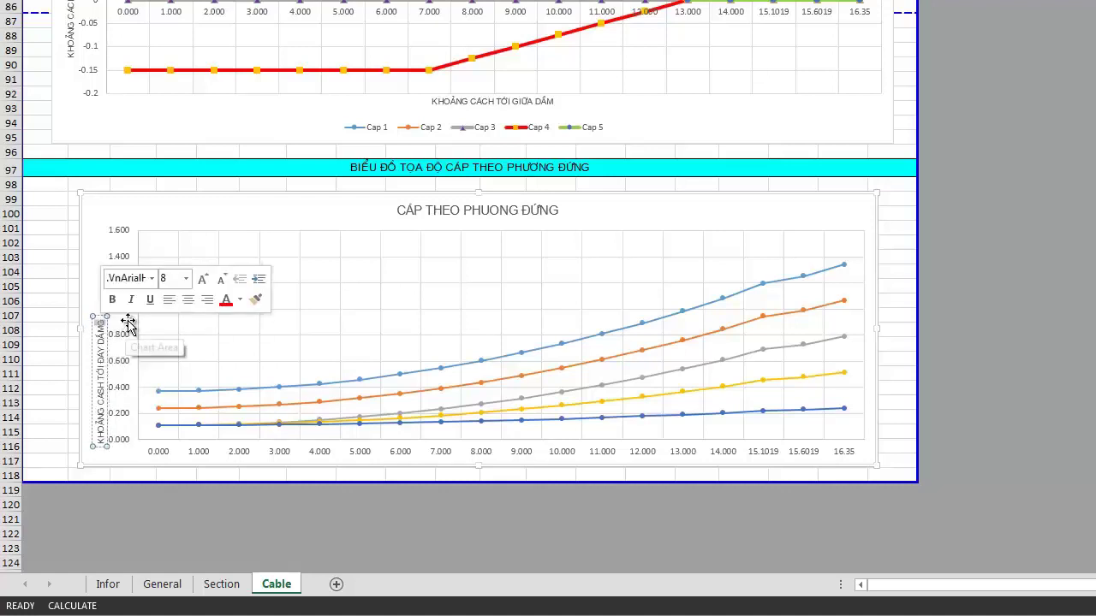
click(1081, 389)
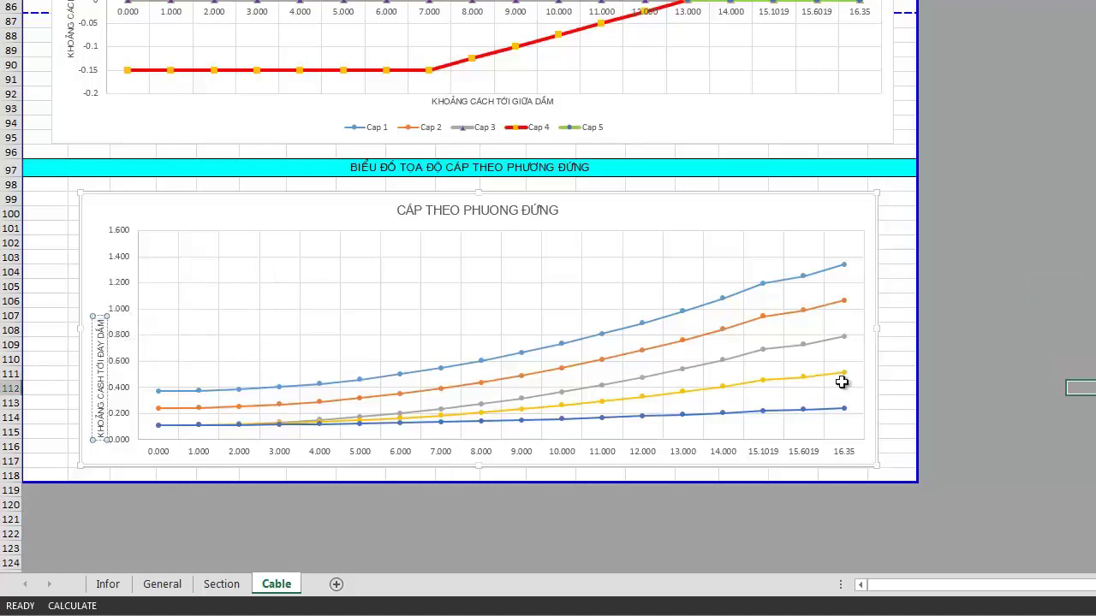
Move the vertical axis title up along the axis and correct the word CÁCH.
click(101, 340)
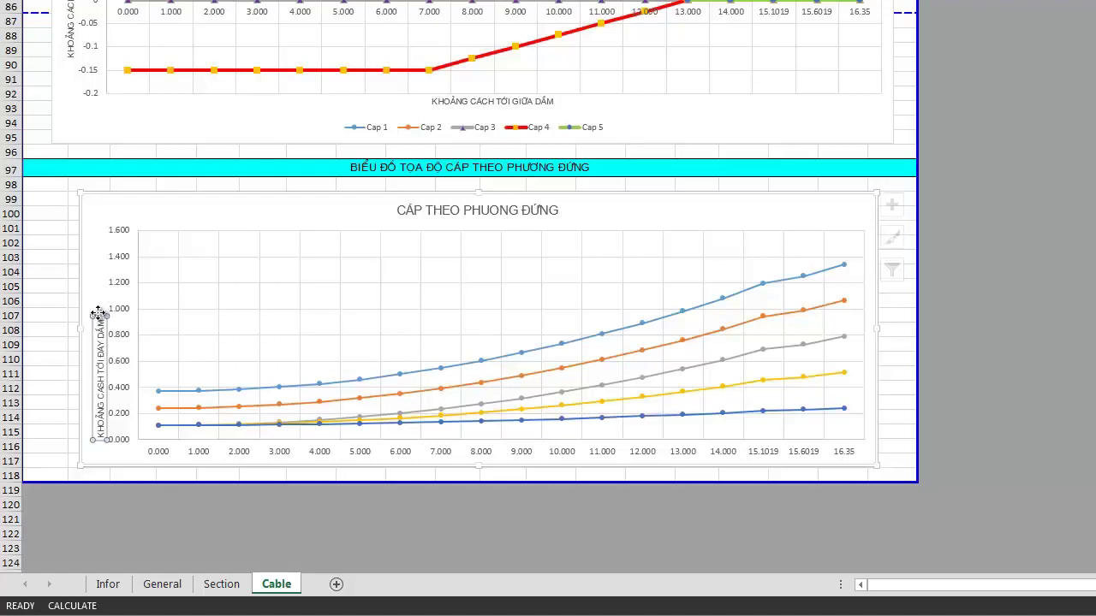
drag(95, 317, 97, 266)
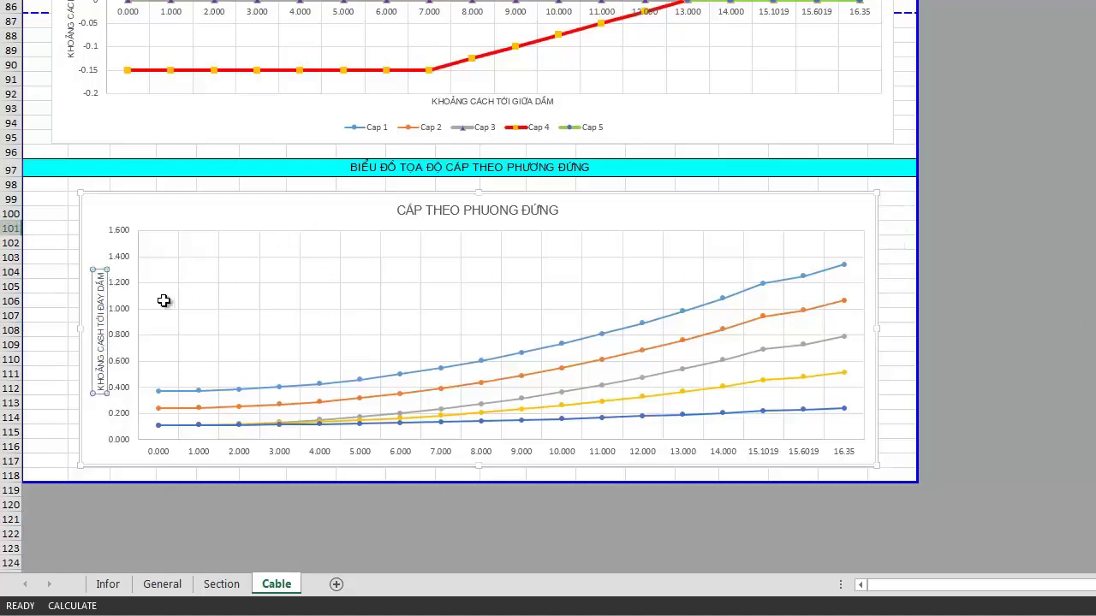
click(105, 336)
double_click(102, 339)
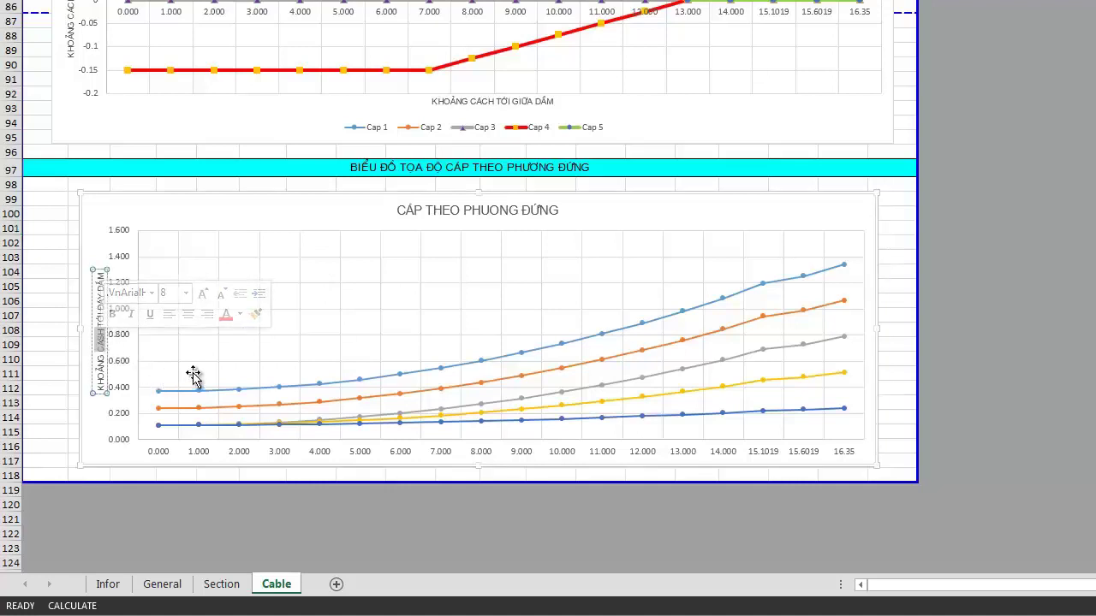
text(CÁCH)
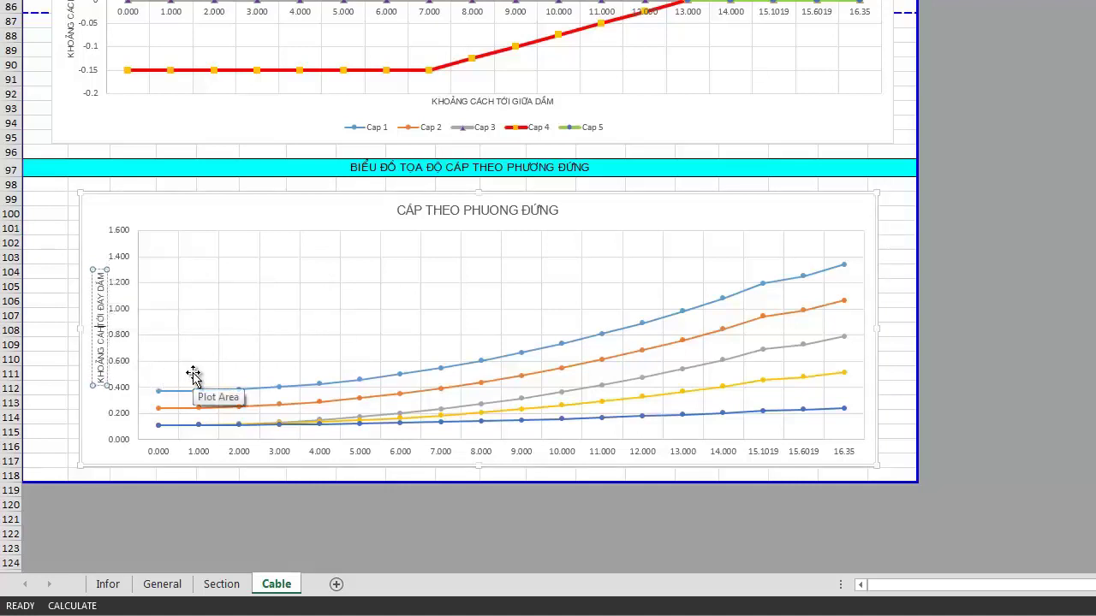
key(BackSpace)
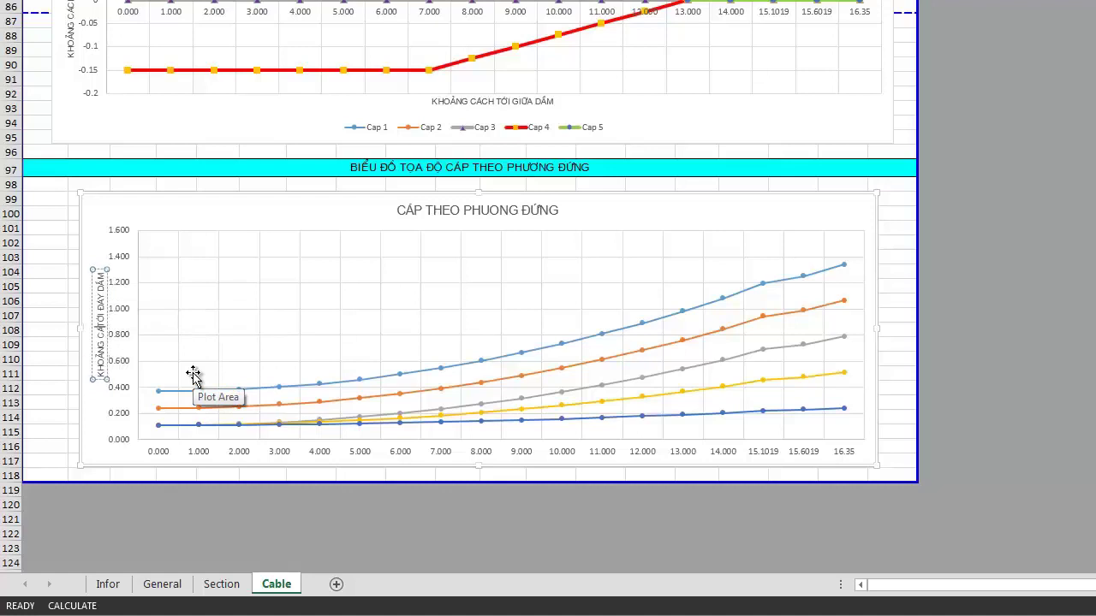
text(H)
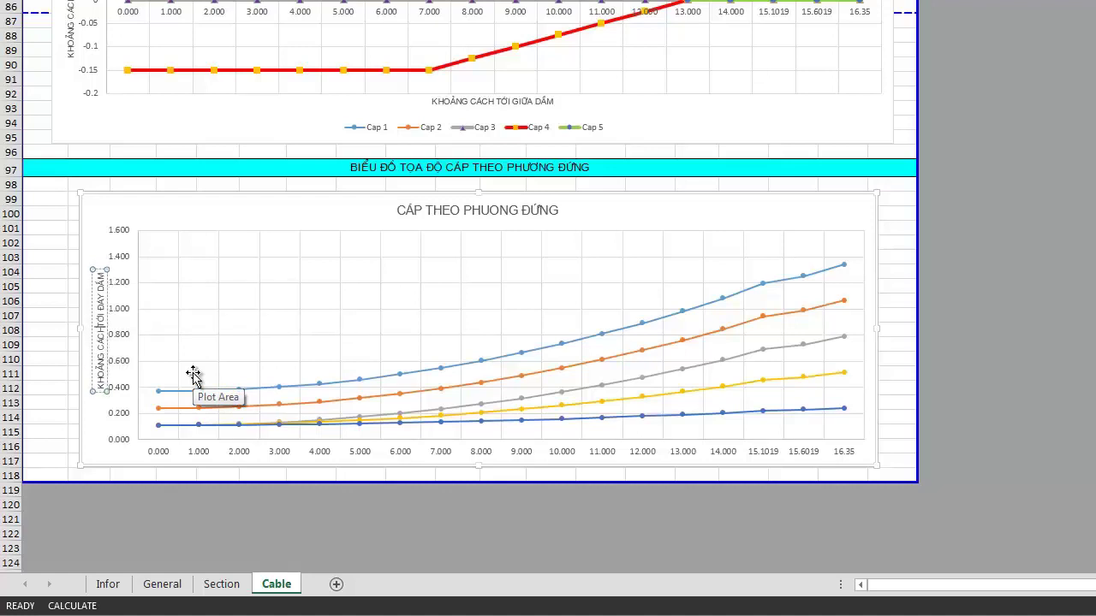
click(1055, 299)
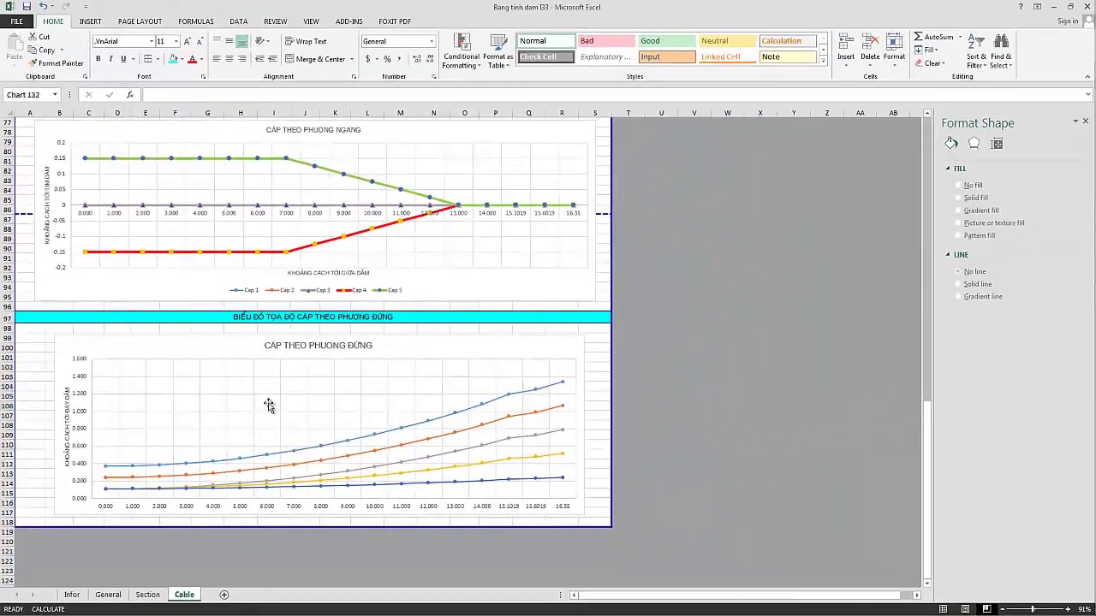
Add a horizontal axis title to the lower chart in .VnArialH font.
click(213, 300)
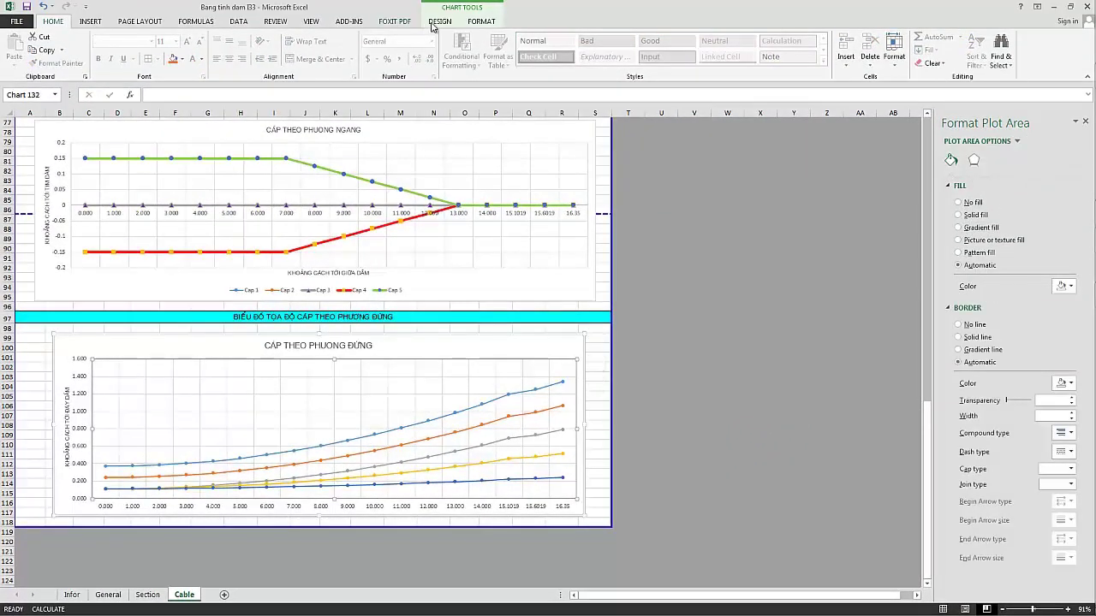
click(439, 21)
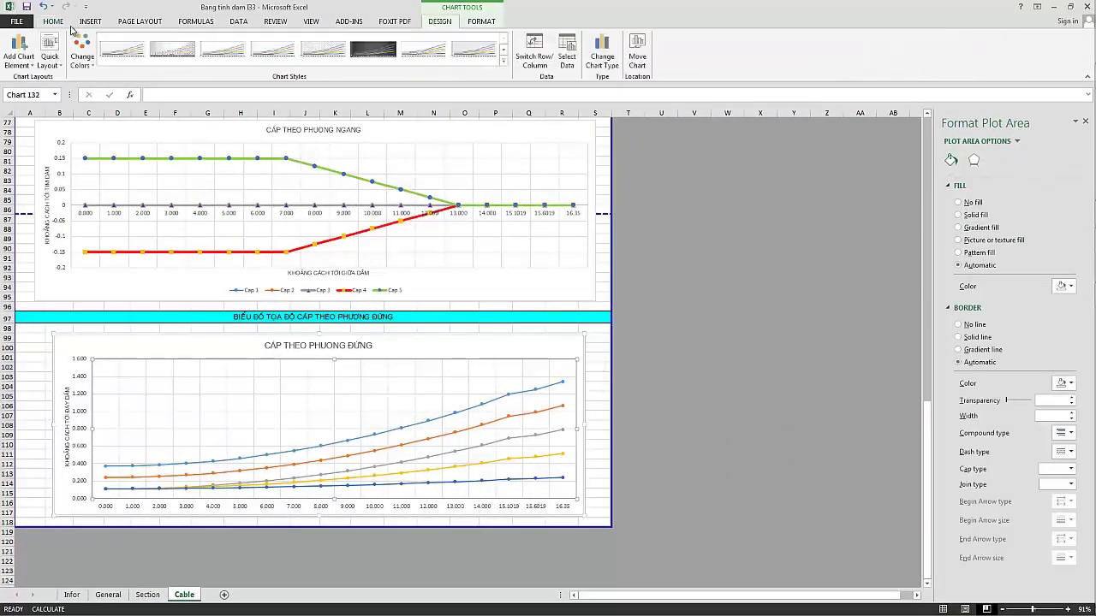
click(20, 53)
mouse_move(43, 93)
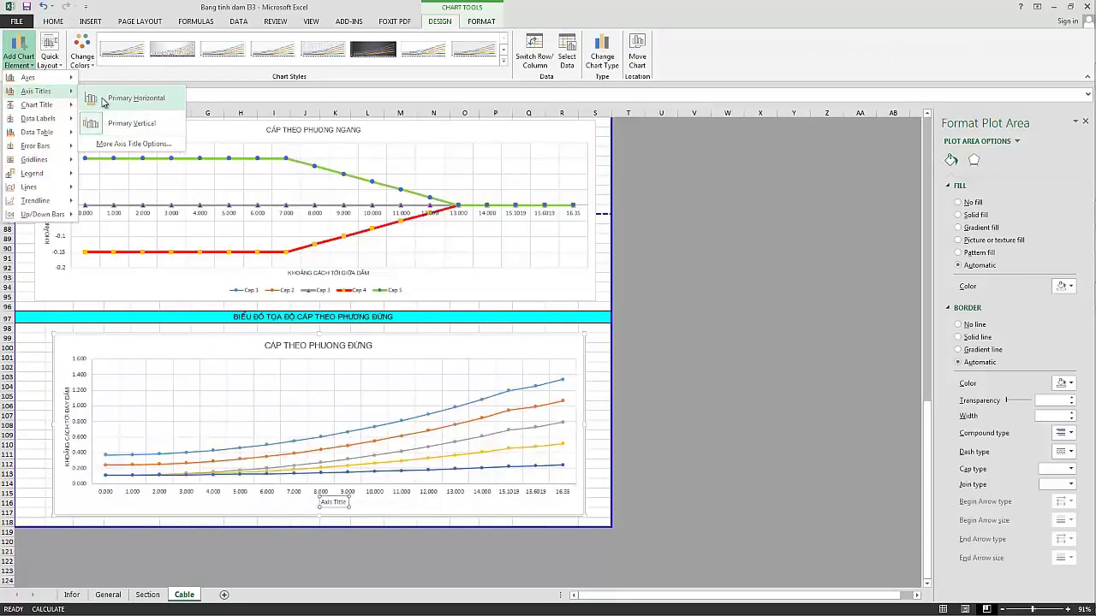
click(102, 99)
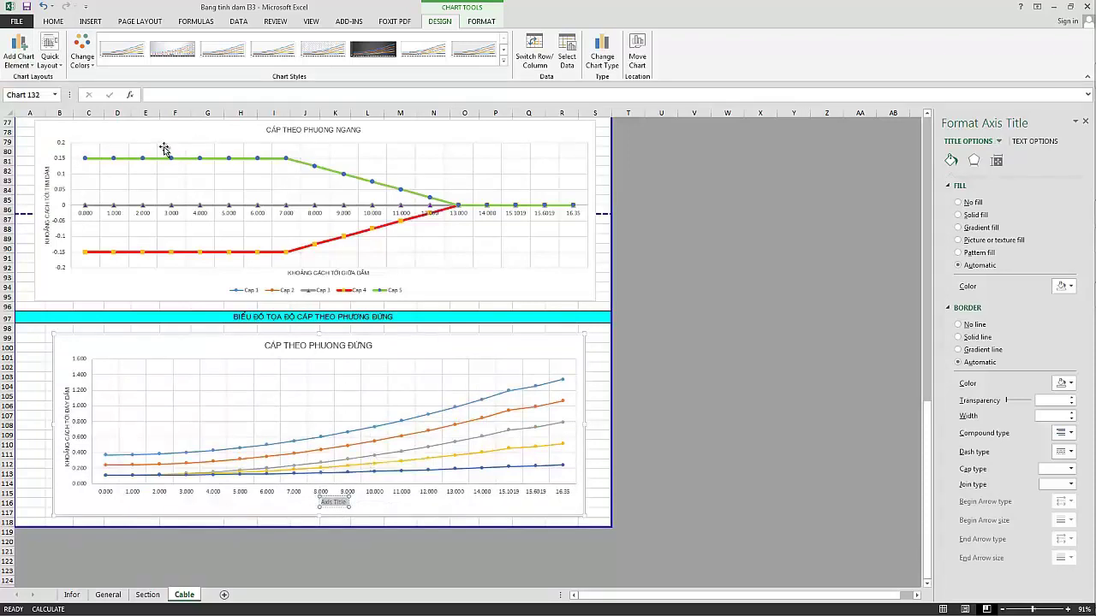
click(53, 21)
click(127, 41)
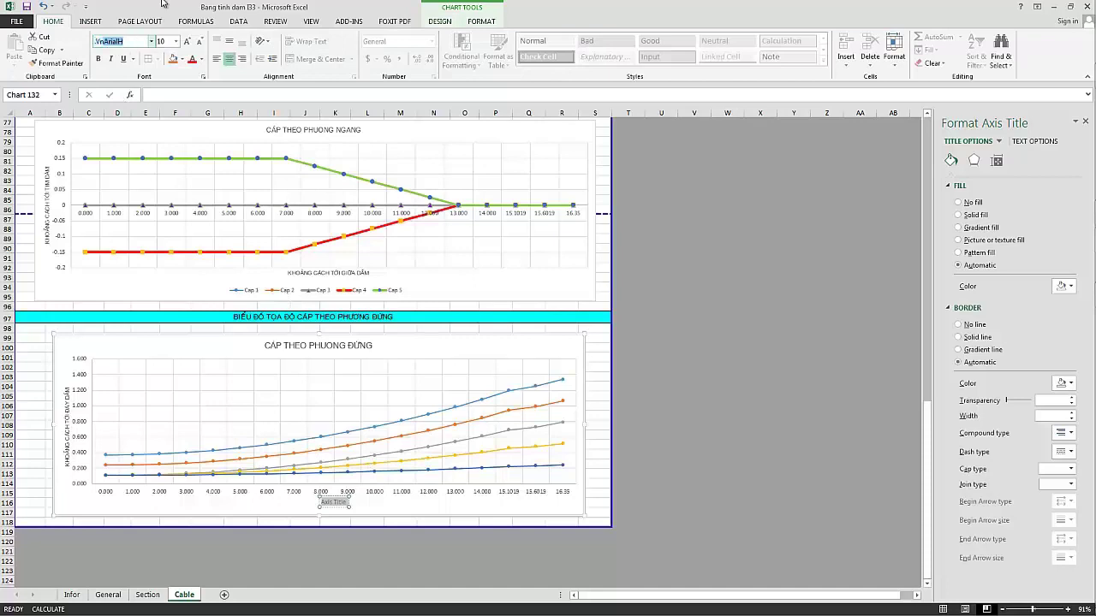
key(Return)
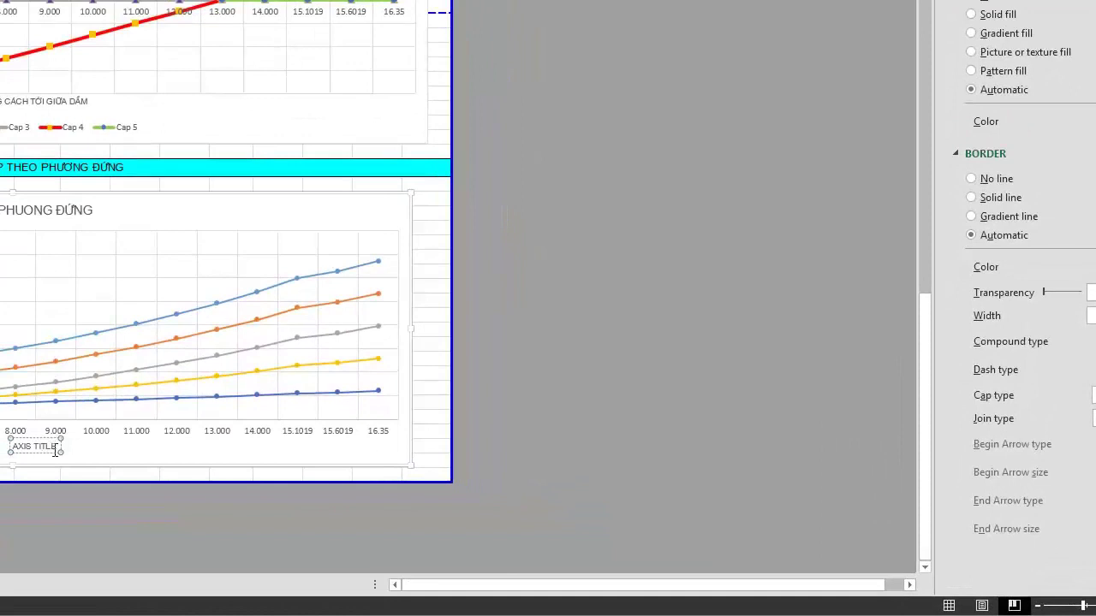
Edit the horizontal axis title text toward 'KHOẢNG CÁCH TỚI GIỮA DẦM'.
double_click(10, 445)
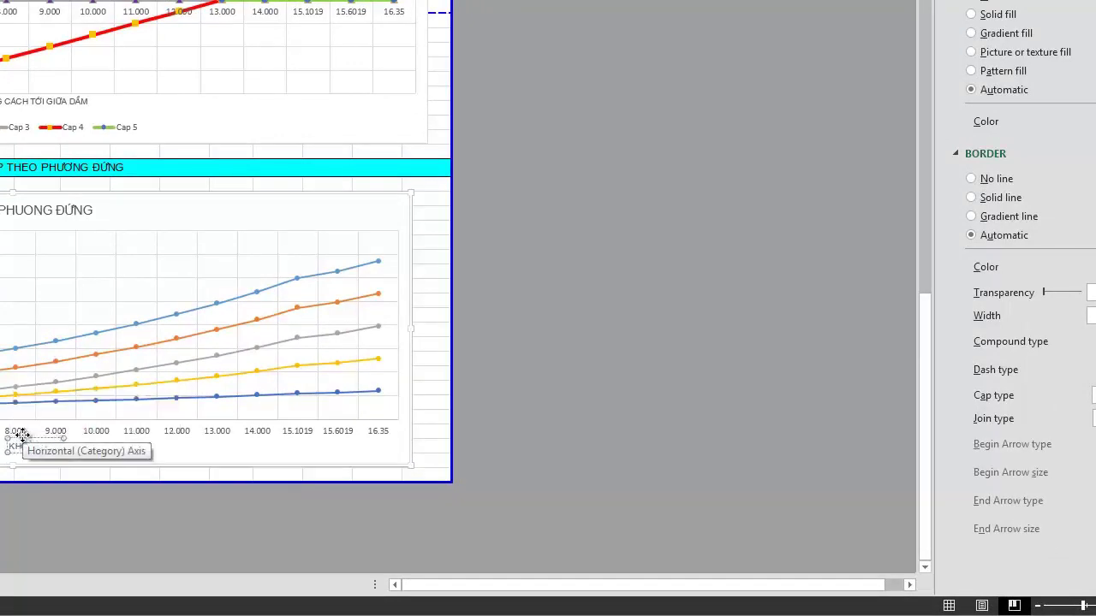
text(OA)
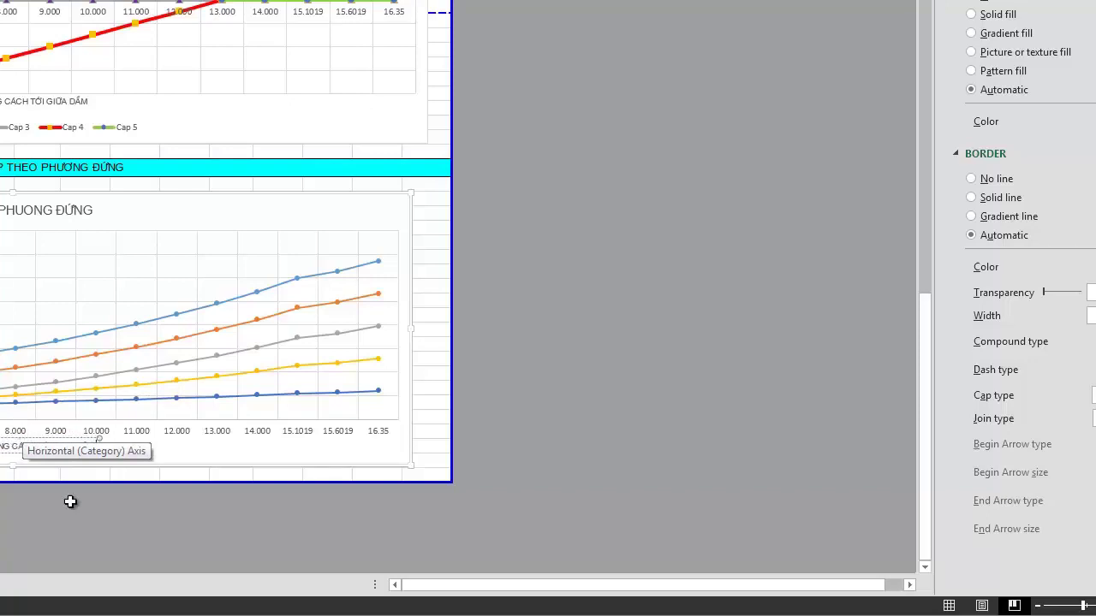
click(186, 524)
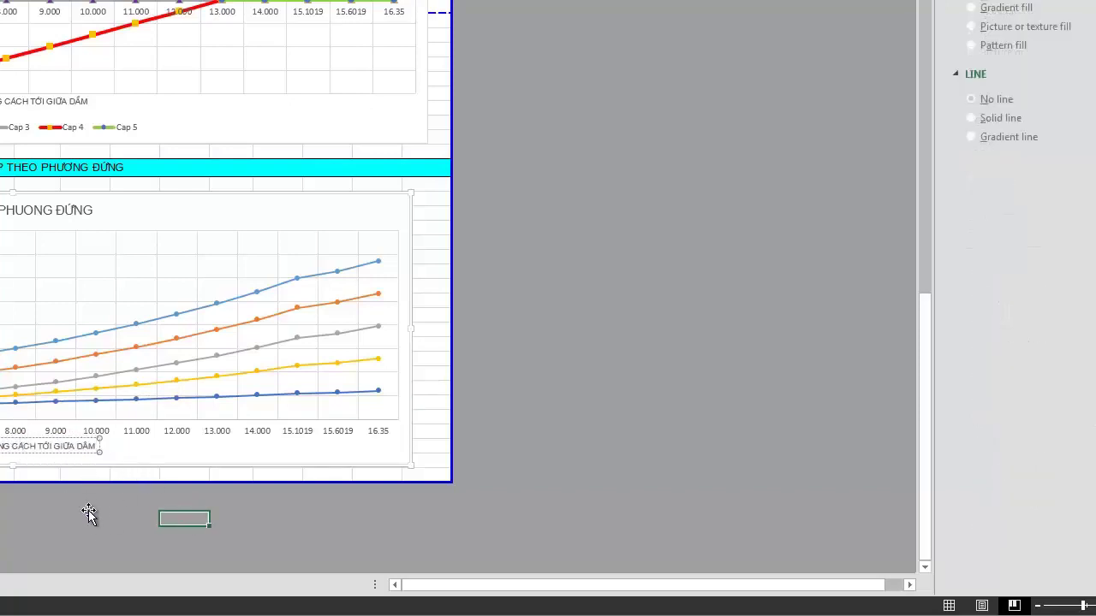
click(101, 524)
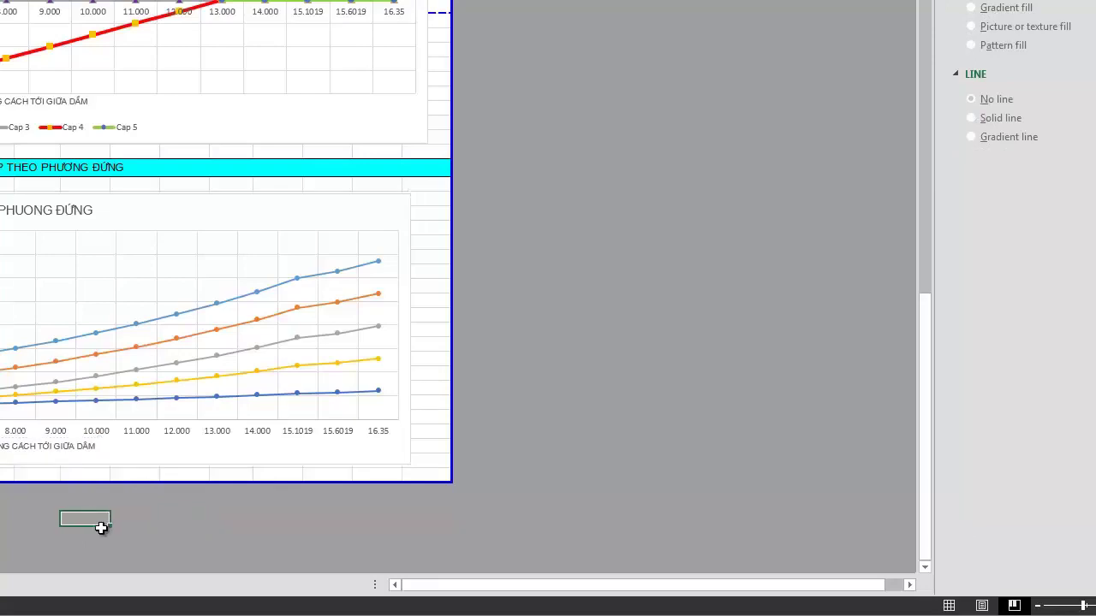
click(81, 446)
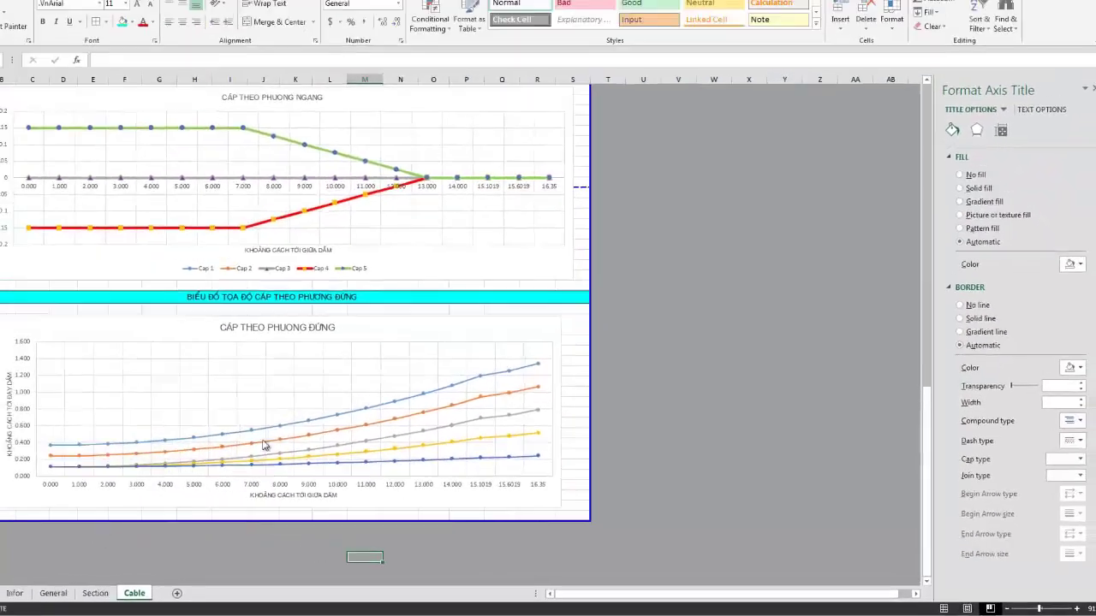
Append the missing M so the horizontal axis title ends with 'DẦM'.
click(400, 561)
scroll(358, 433, up, 2)
scroll(358, 432, down, 2)
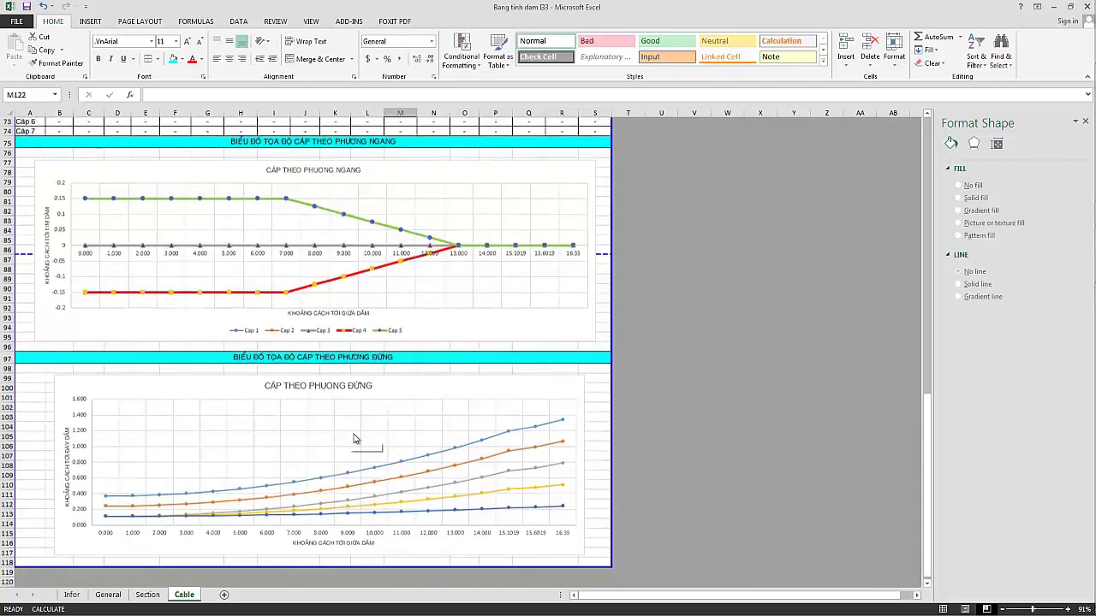
scroll(366, 434, down, 1)
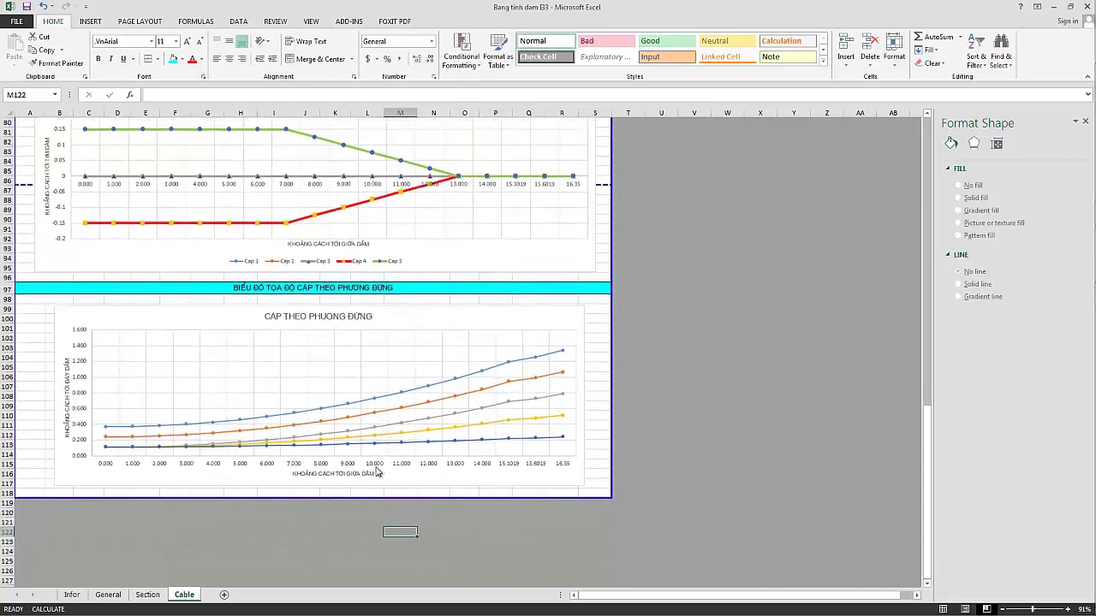
click(368, 476)
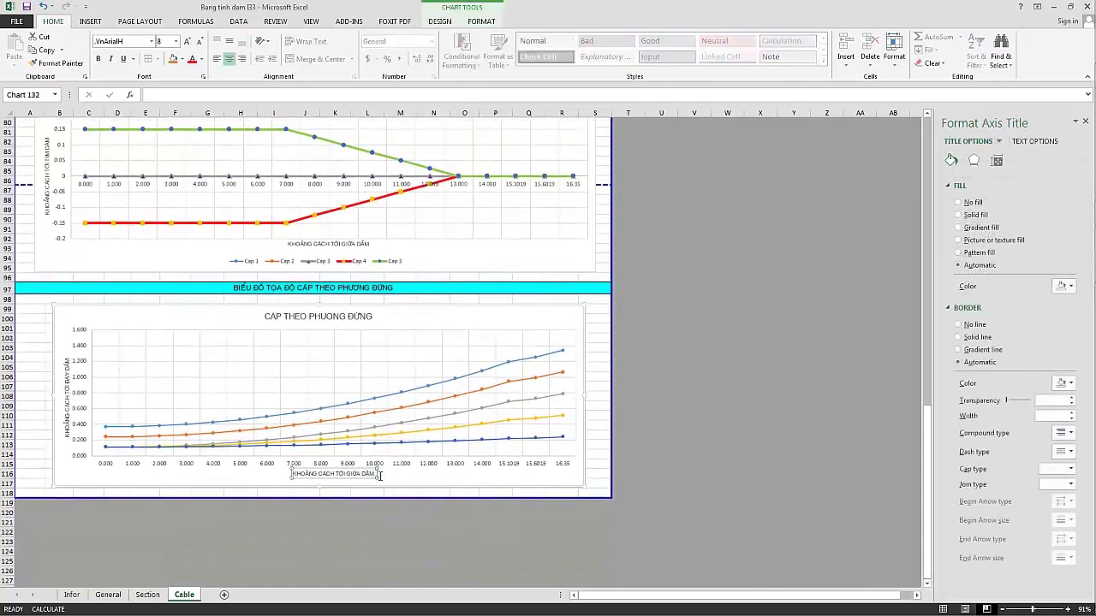
click(377, 476)
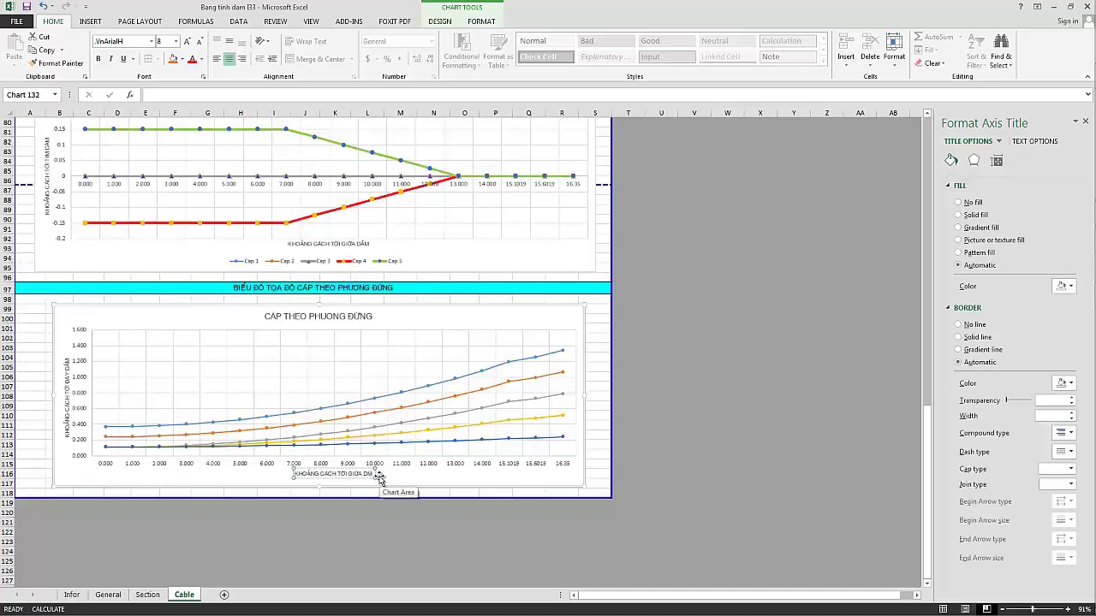
text(M)
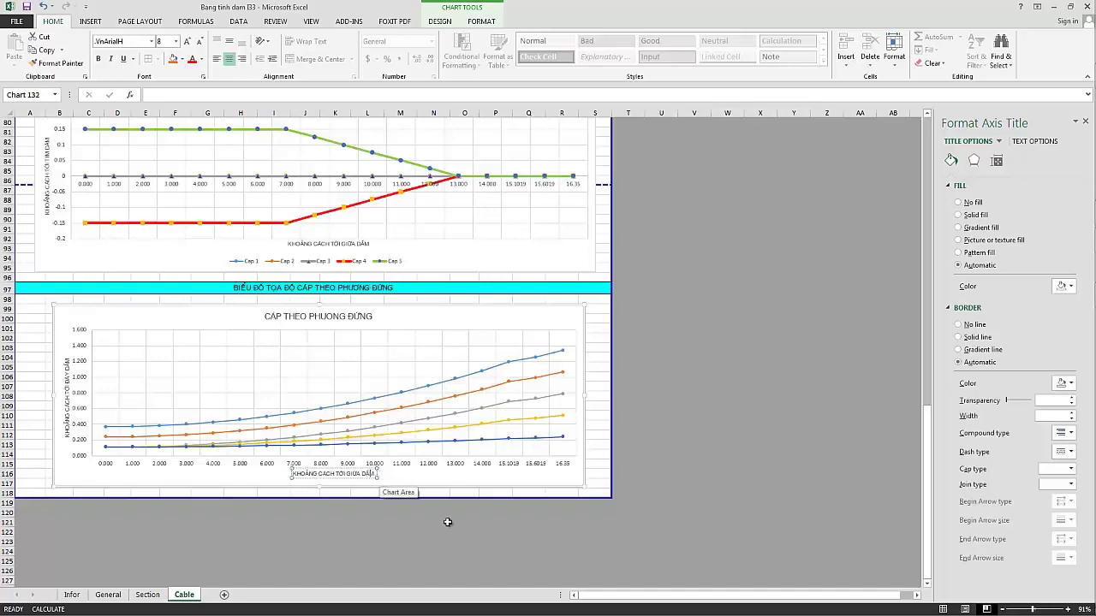
click(447, 522)
scroll(360, 370, up, 1)
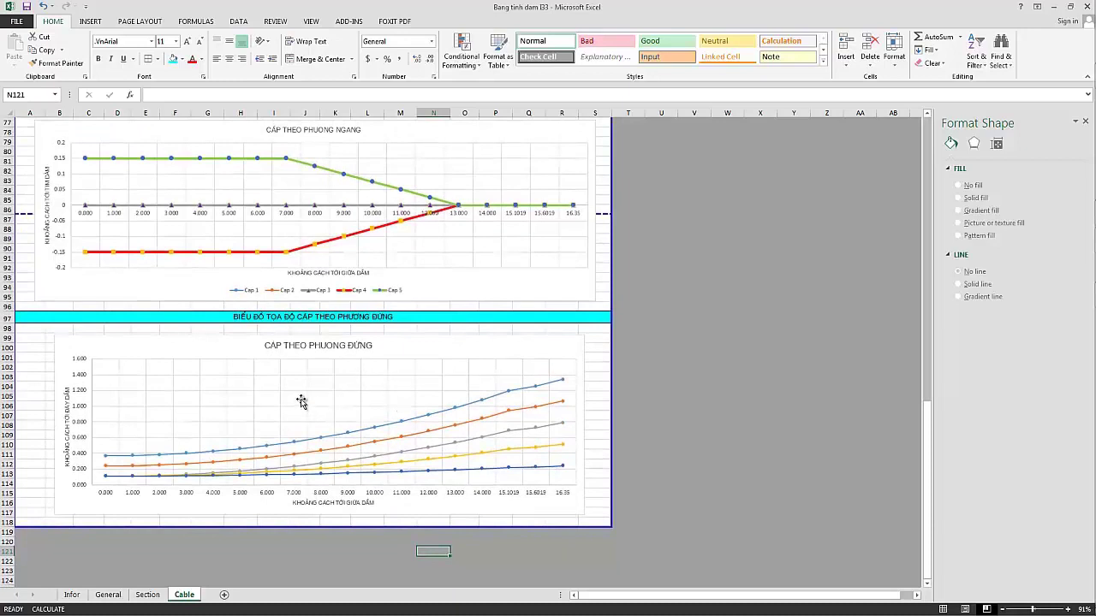
click(209, 370)
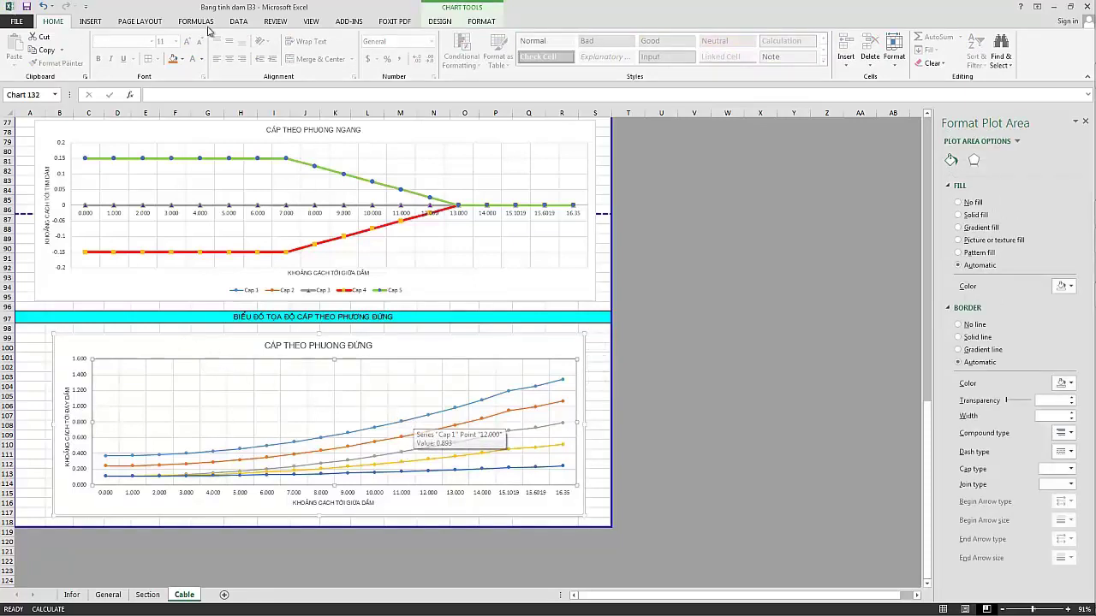
Add a bottom legend listing Cap 1 through Cap 5 to the lower cable chart.
click(437, 22)
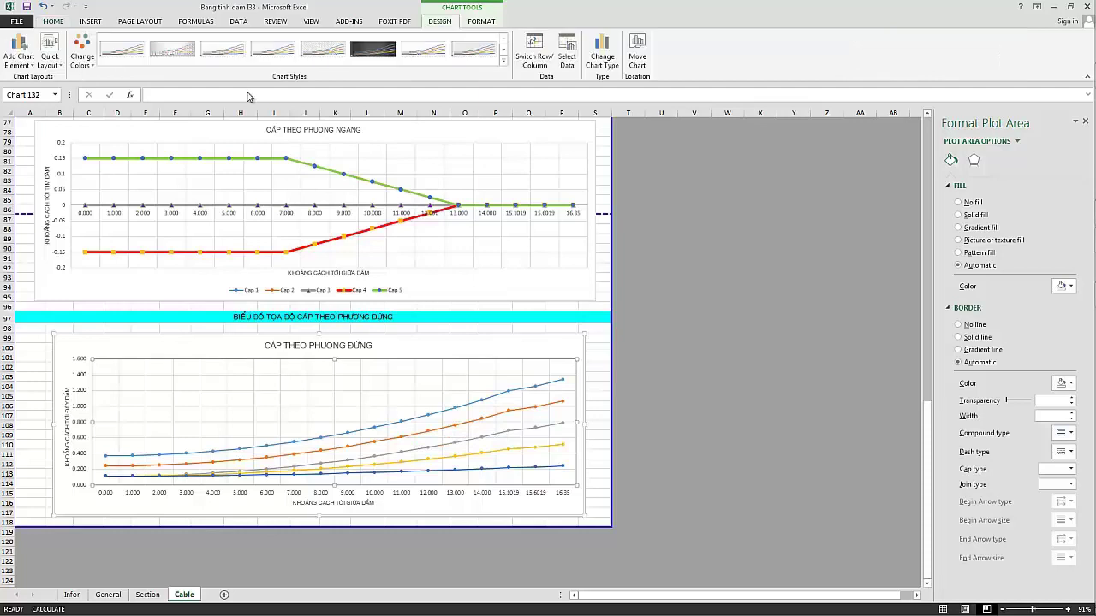
click(19, 53)
mouse_move(56, 121)
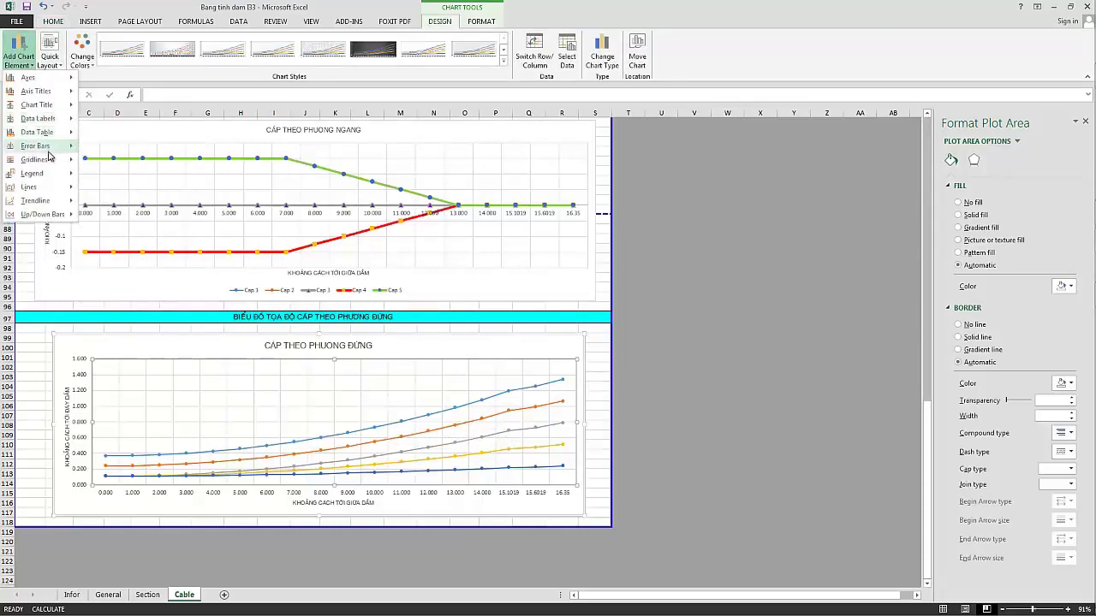
mouse_move(49, 155)
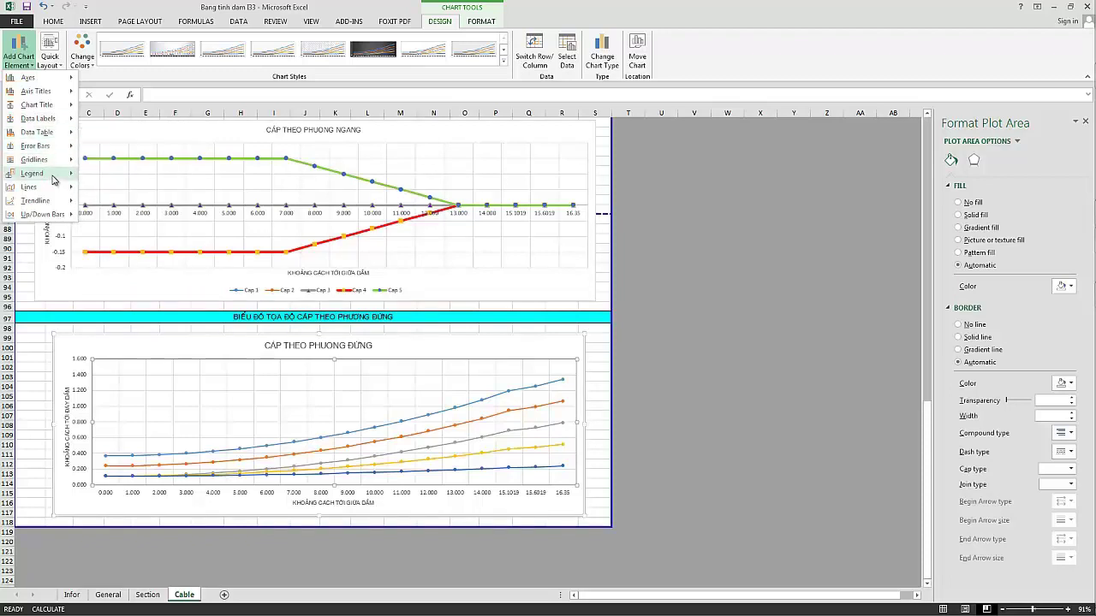
mouse_move(53, 174)
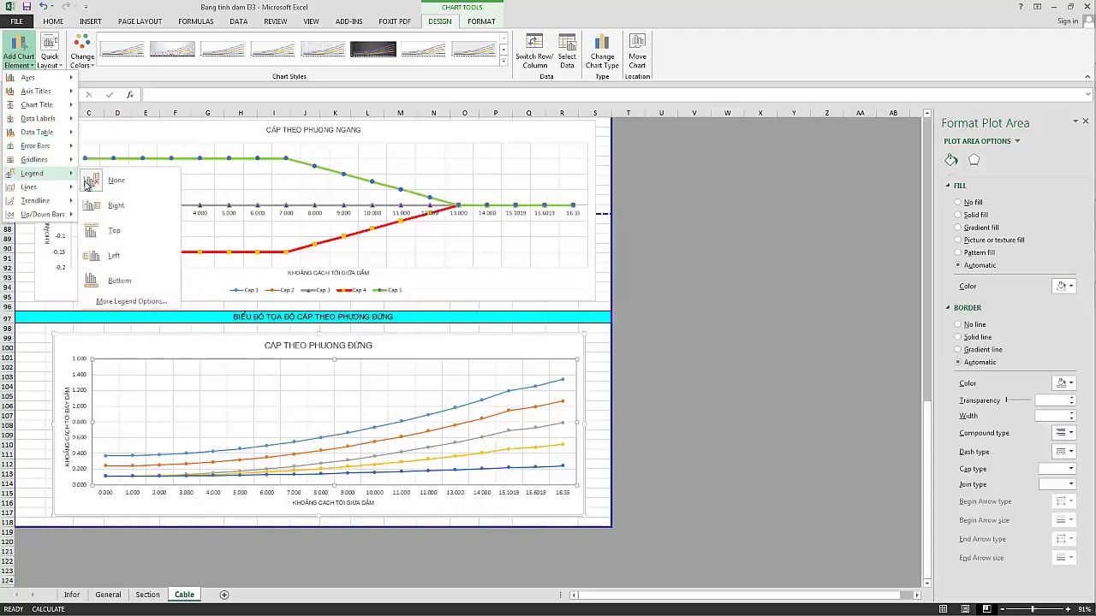
click(109, 283)
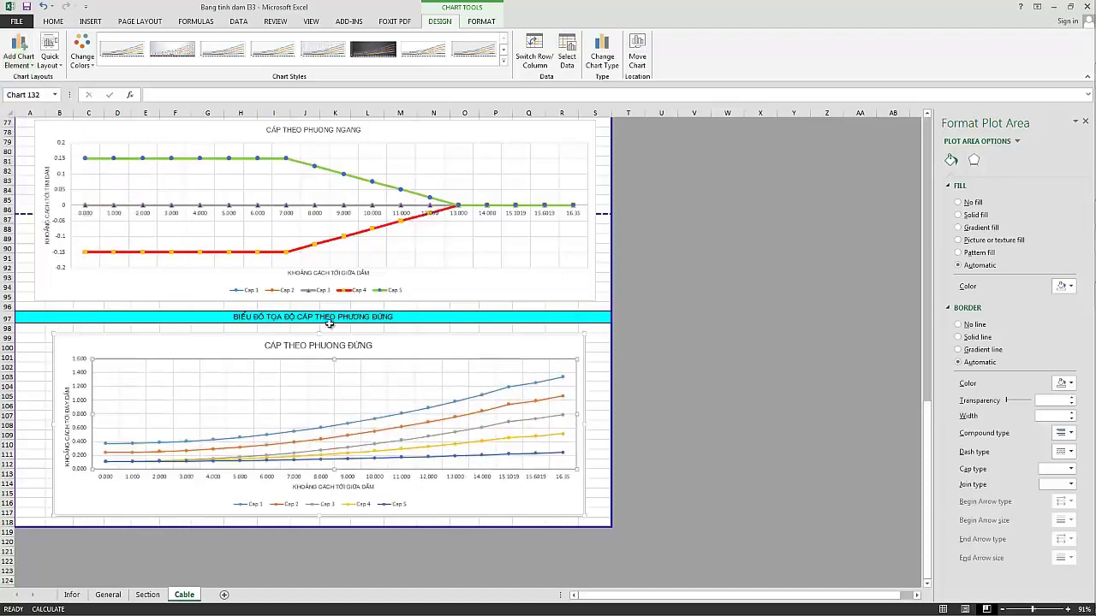
click(685, 426)
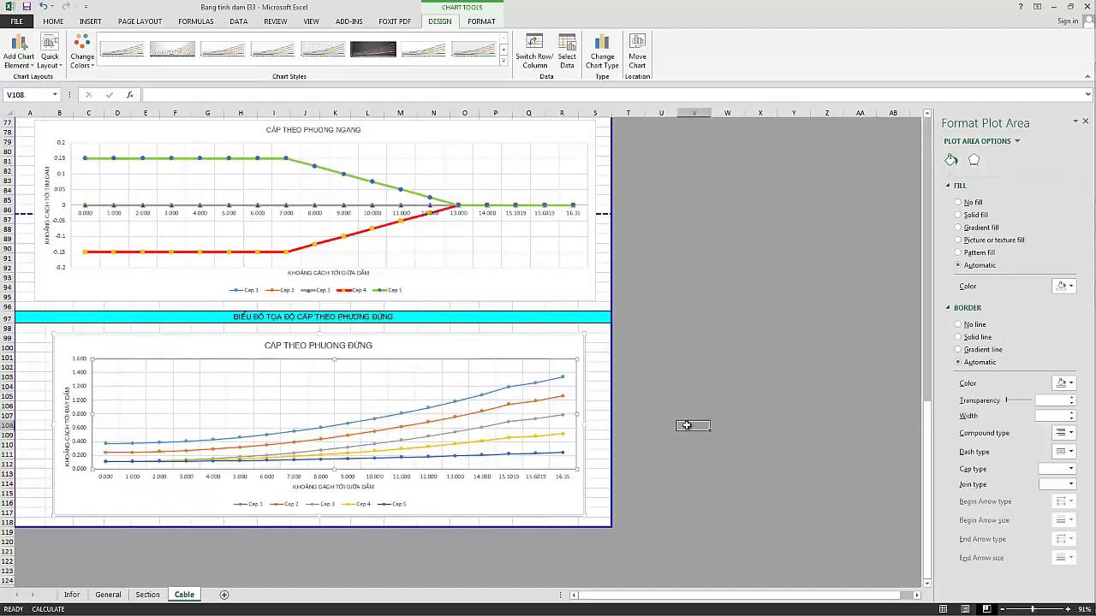
scroll(648, 427, up, 1)
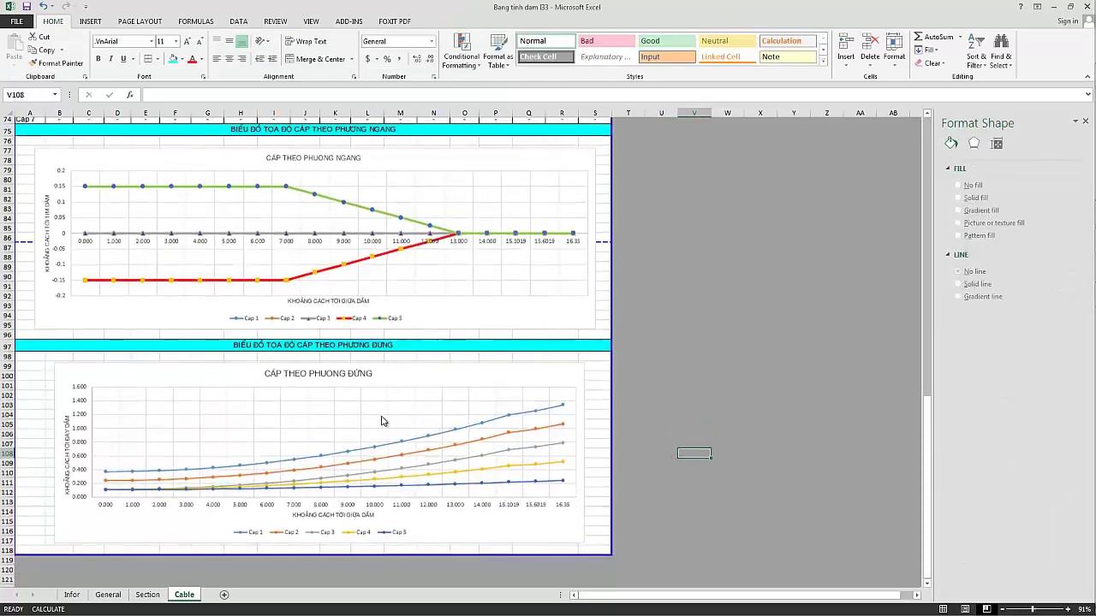
scroll(390, 411, down, 1)
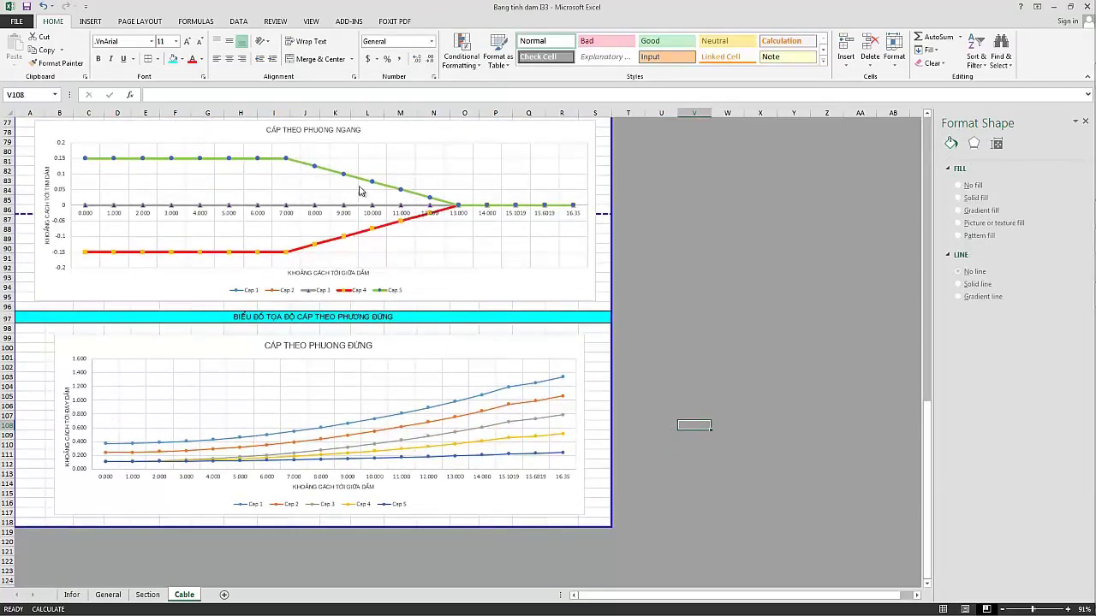
Colour the Cap 4 series line red.
click(476, 445)
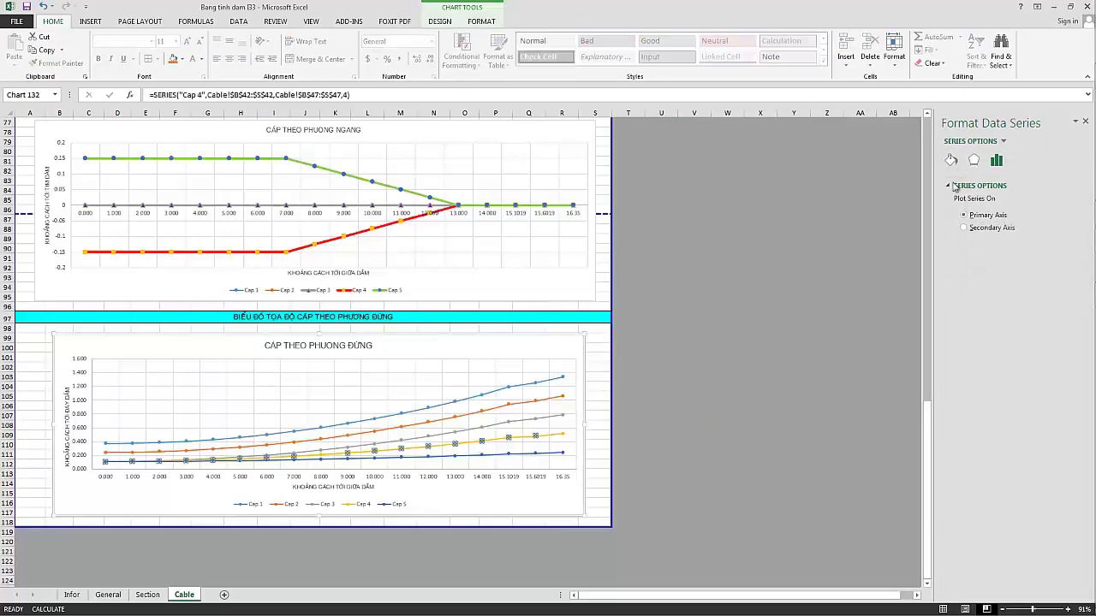
click(973, 162)
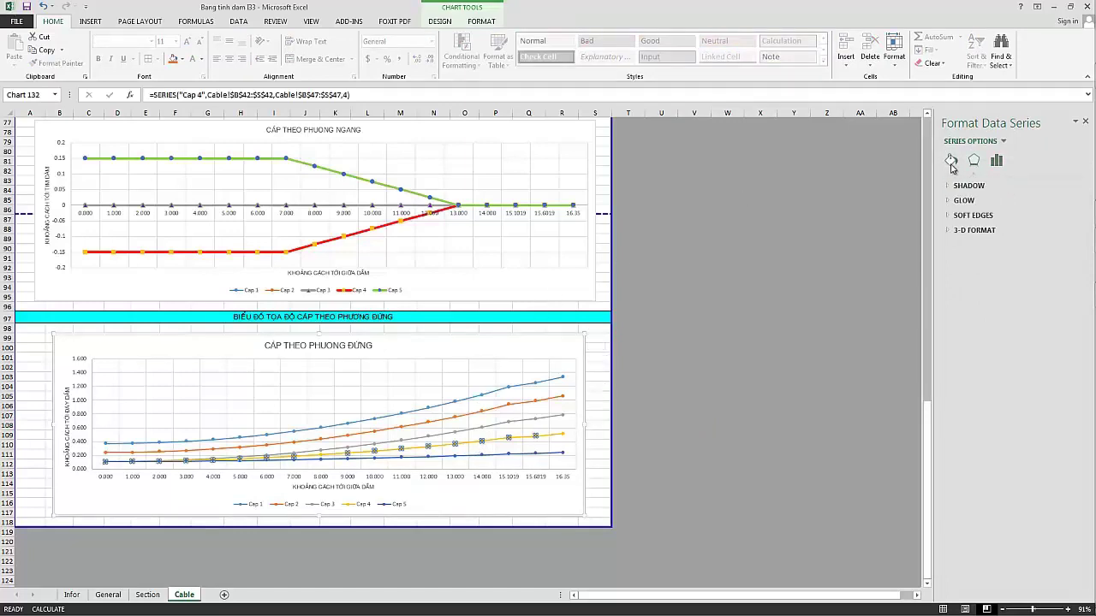
click(951, 161)
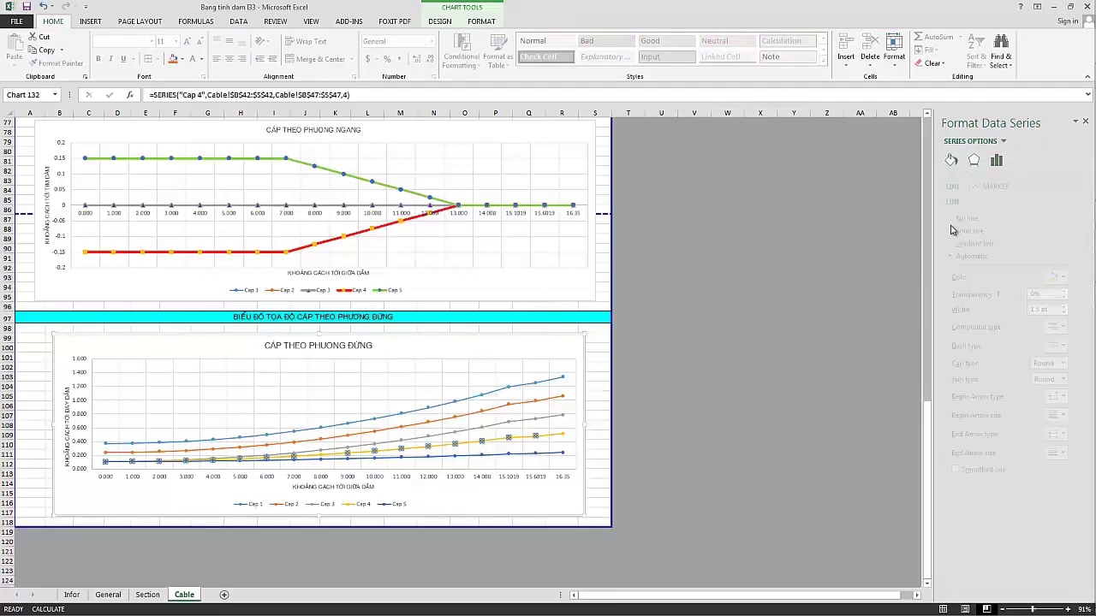
click(1069, 278)
click(1010, 367)
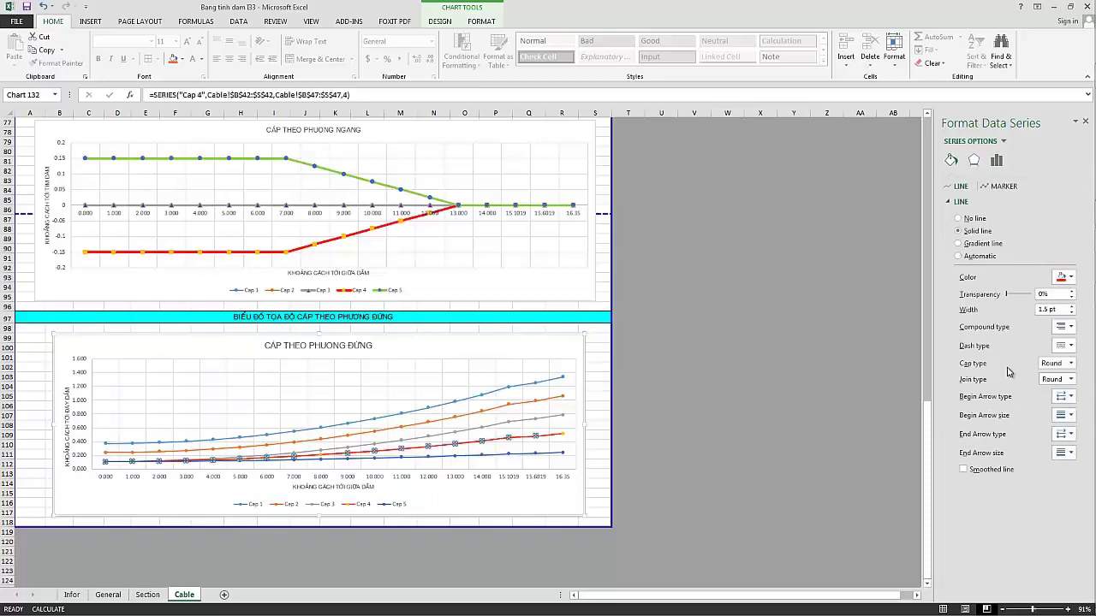
Give Cap 4 built-in circle markers of size 7.
click(1002, 187)
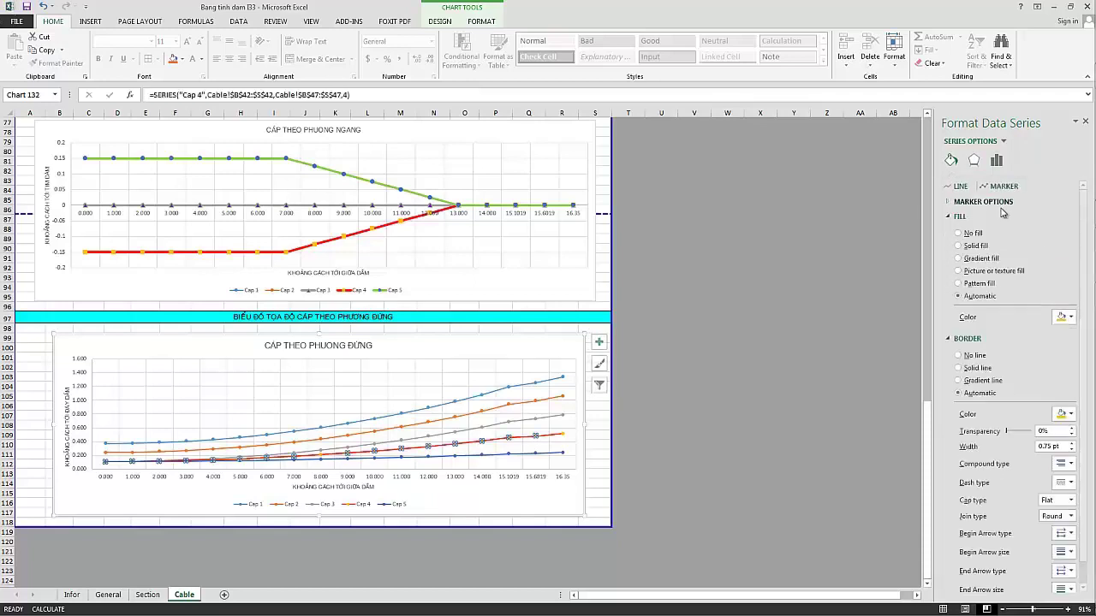
click(978, 201)
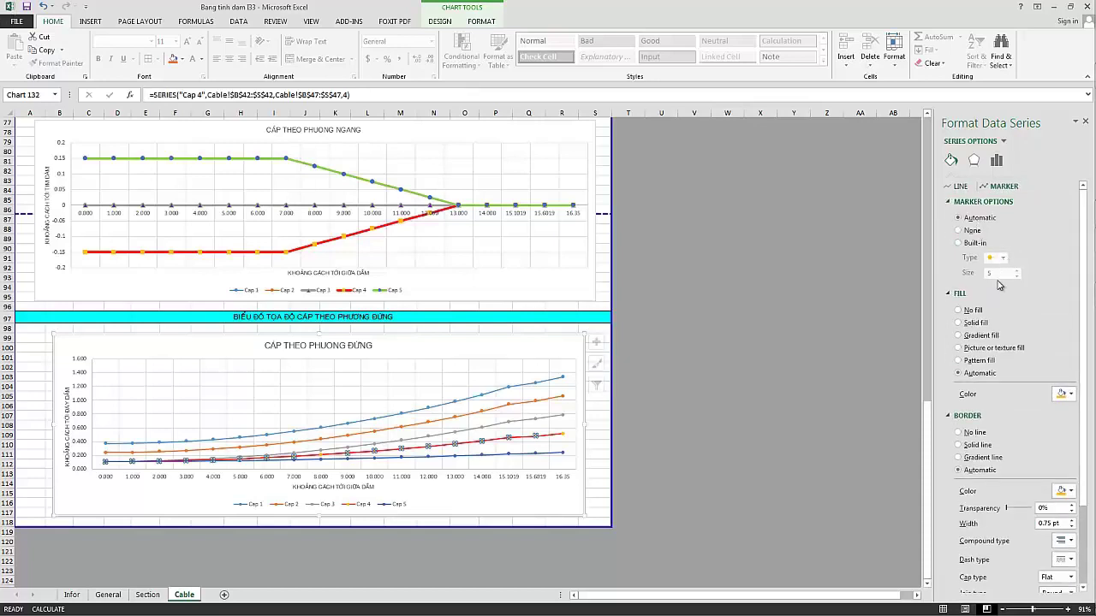
click(959, 244)
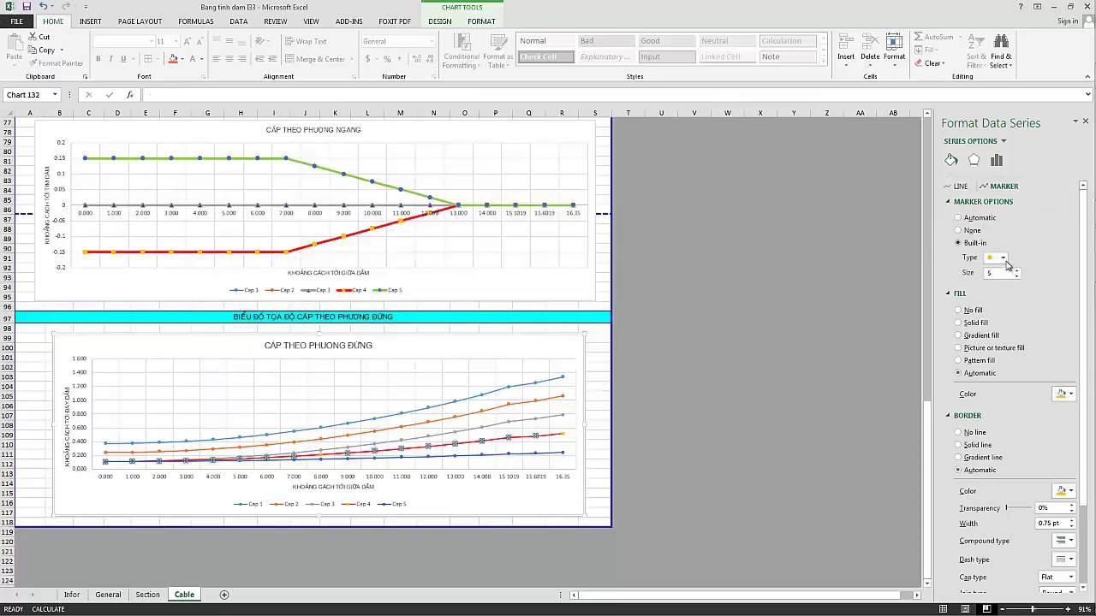
click(1002, 257)
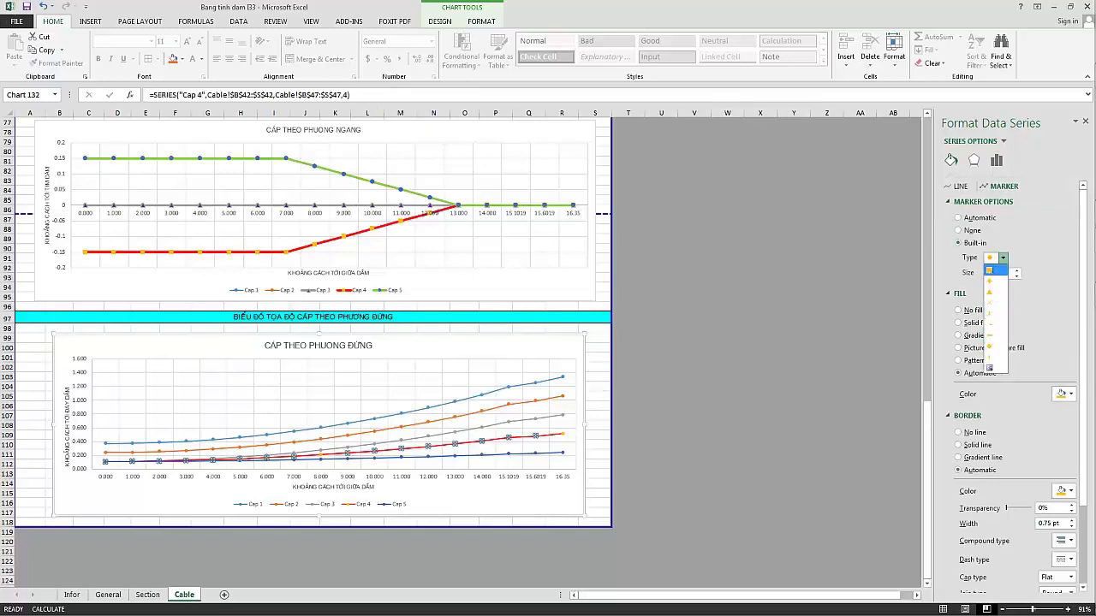
click(993, 272)
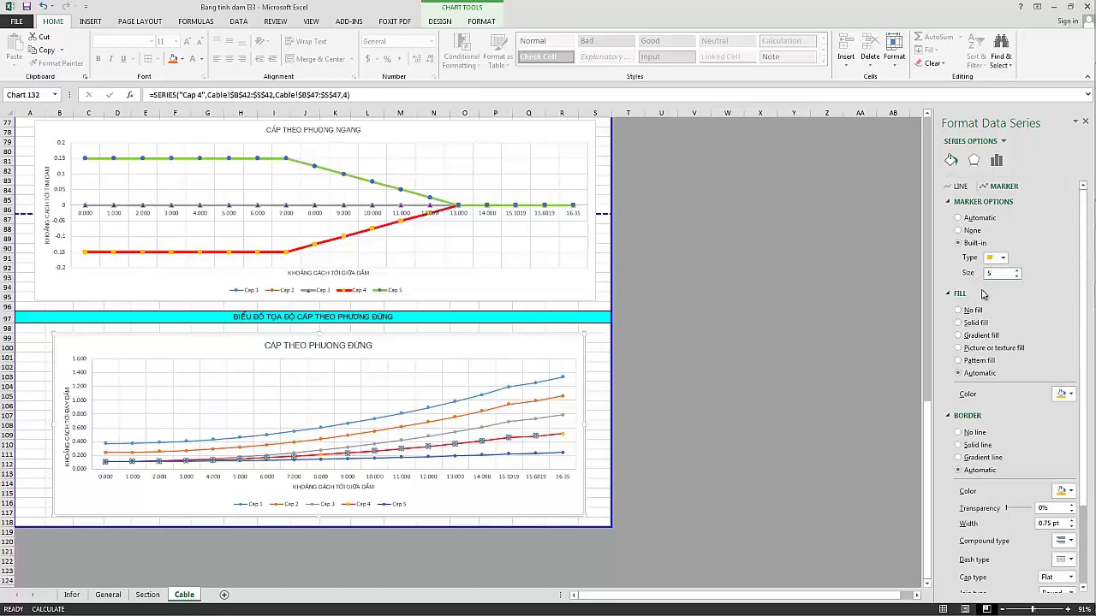
text(7)
Raise the Cap 4 line width to about 3 pt.
click(956, 188)
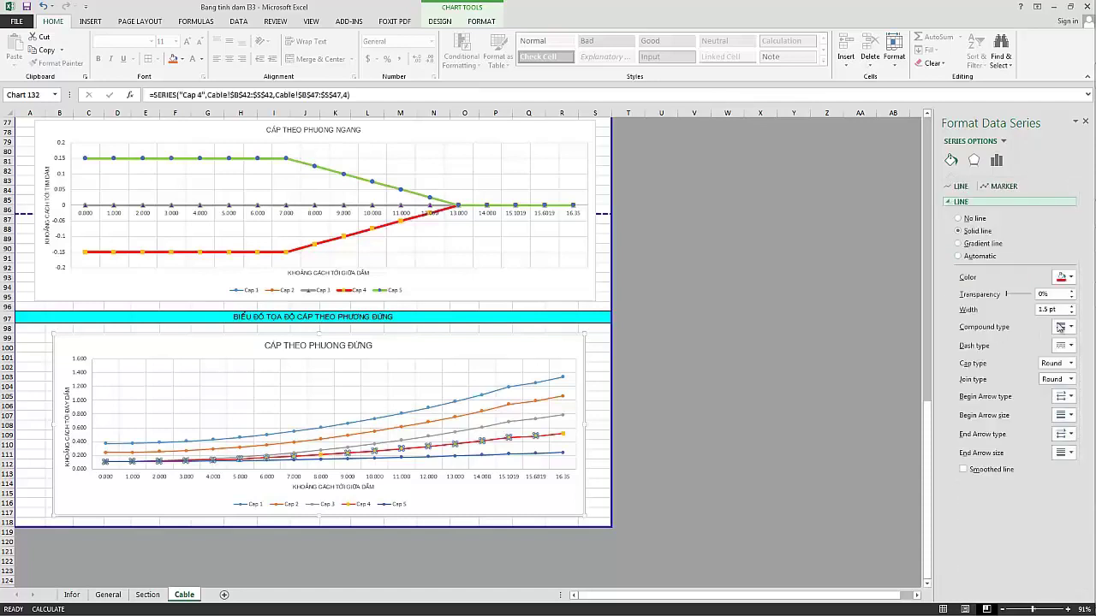
click(1071, 306)
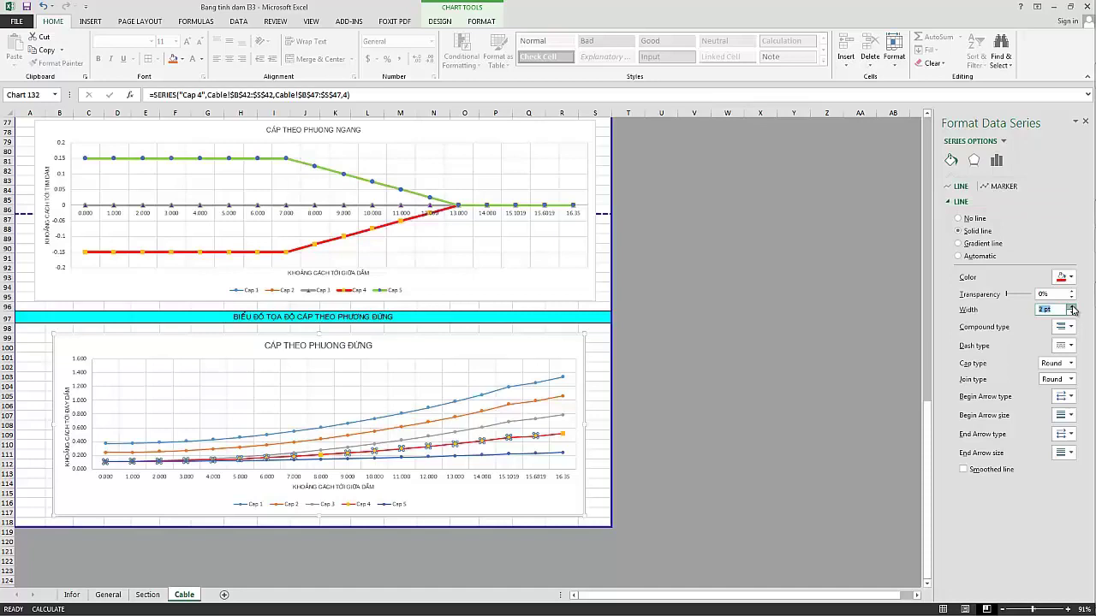
click(1071, 307)
click(757, 357)
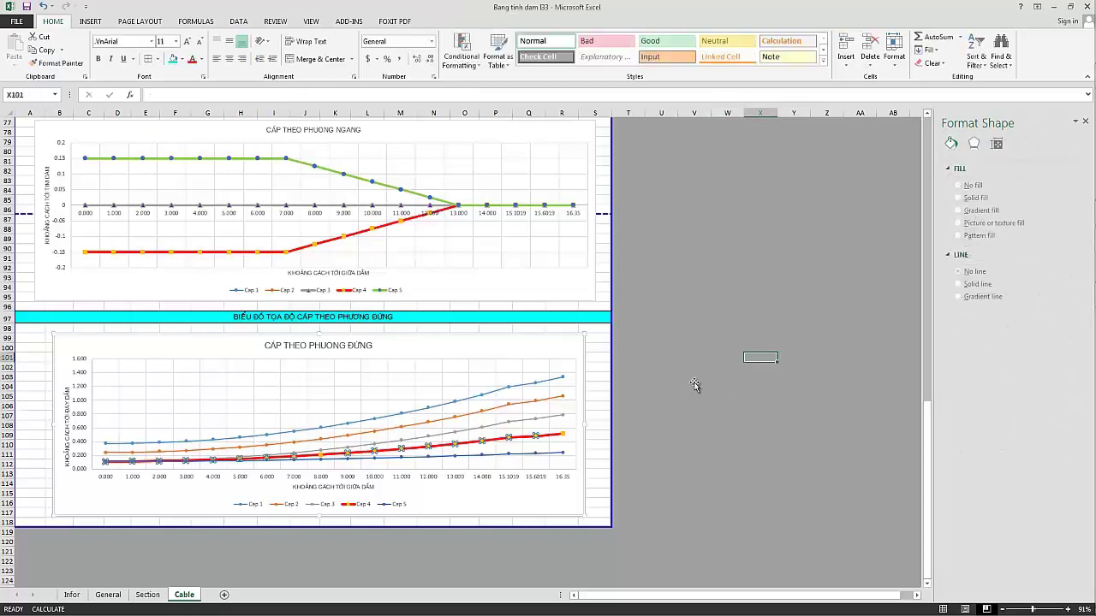
Make the grey Cap 3 line a solid 3 pt stroke.
click(689, 377)
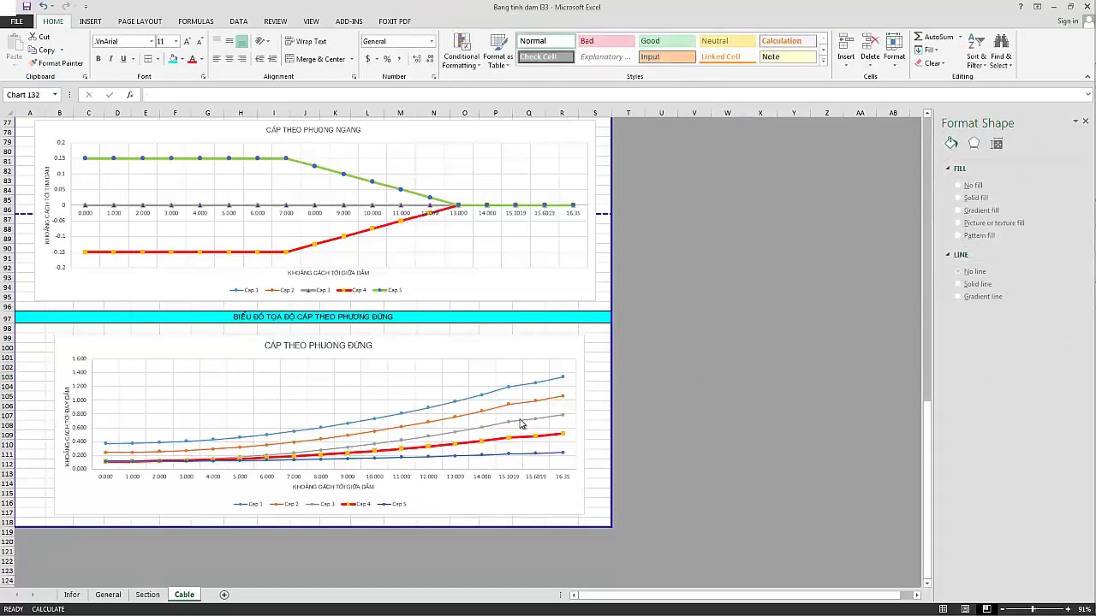
click(520, 422)
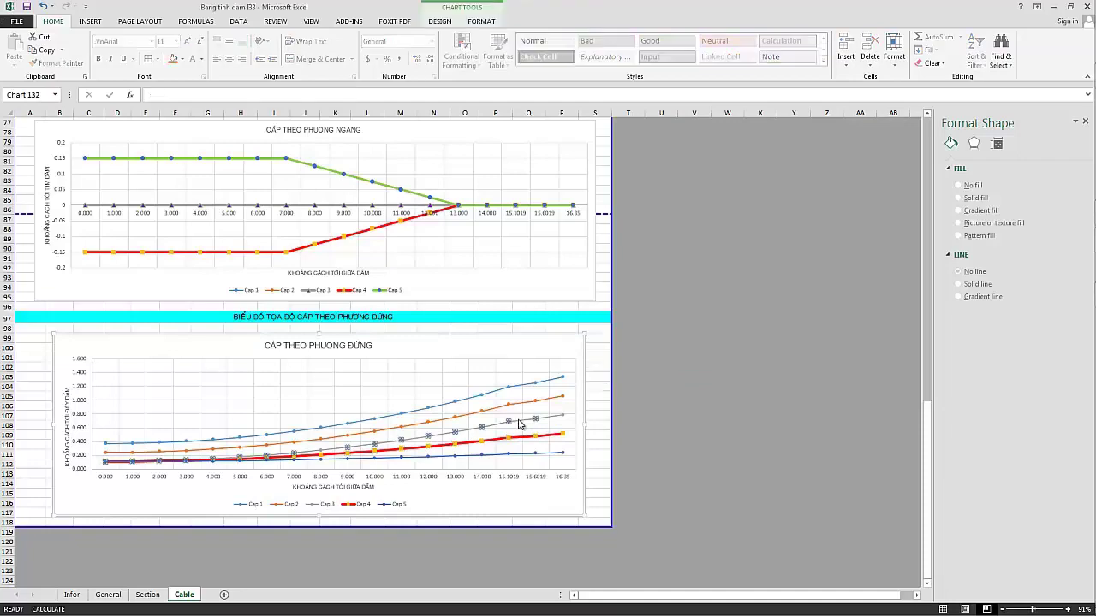
click(951, 161)
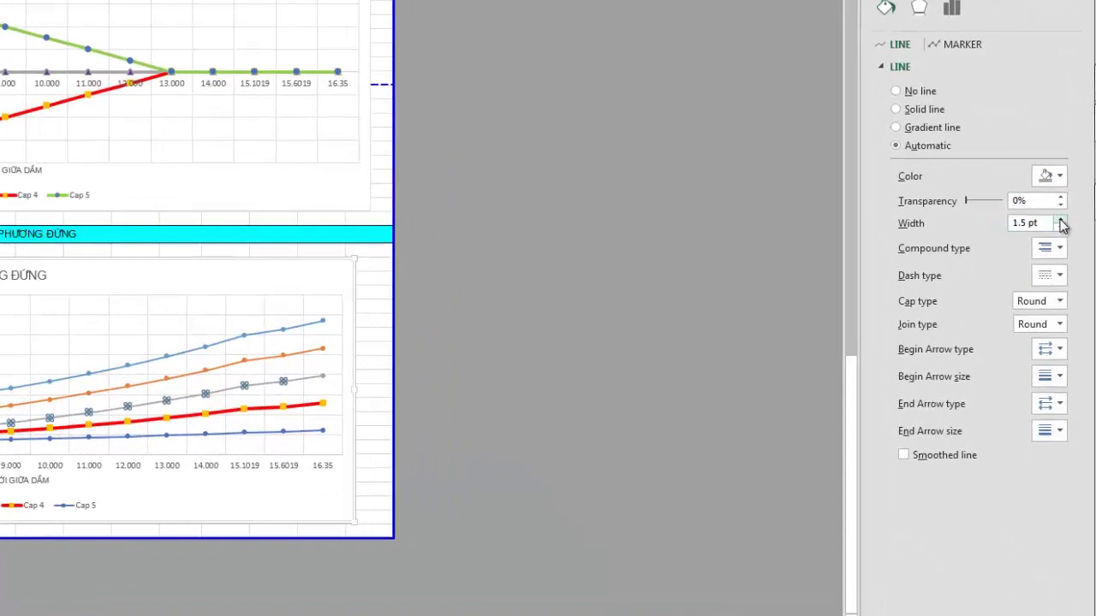
click(1071, 307)
click(1072, 307)
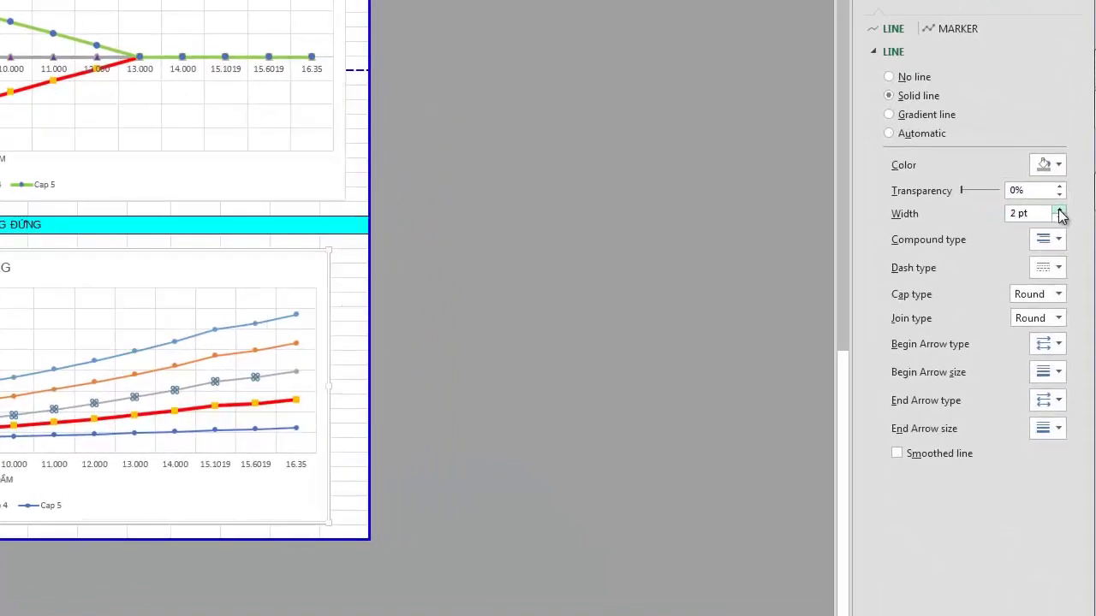
click(1060, 215)
click(1060, 214)
click(1060, 214)
click(1060, 214)
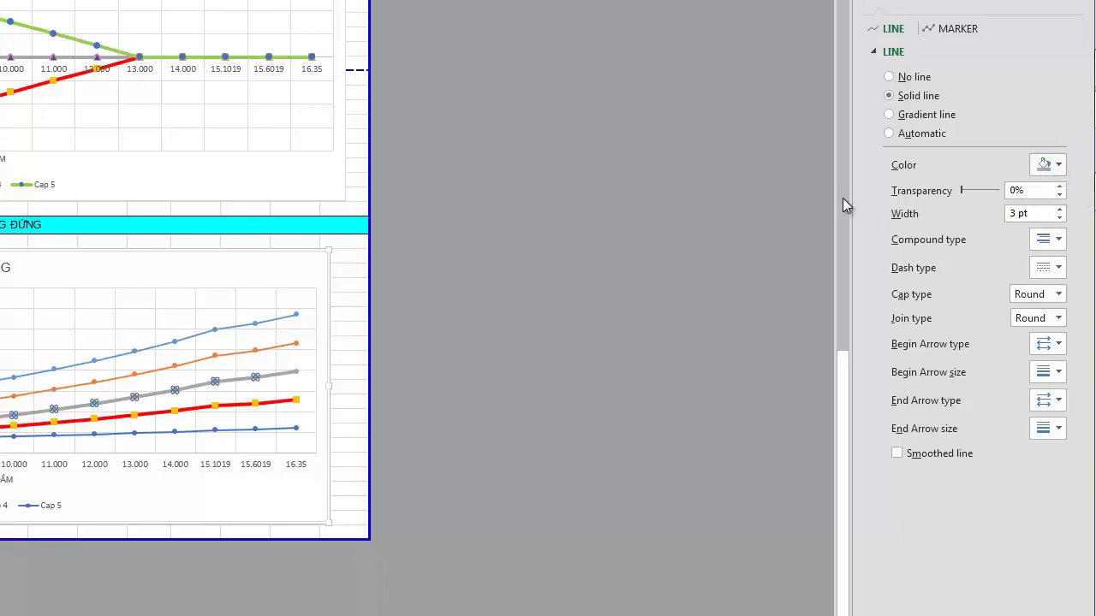
Give Cap 3 built-in triangle markers, size 7, with a dark solid fill.
click(933, 30)
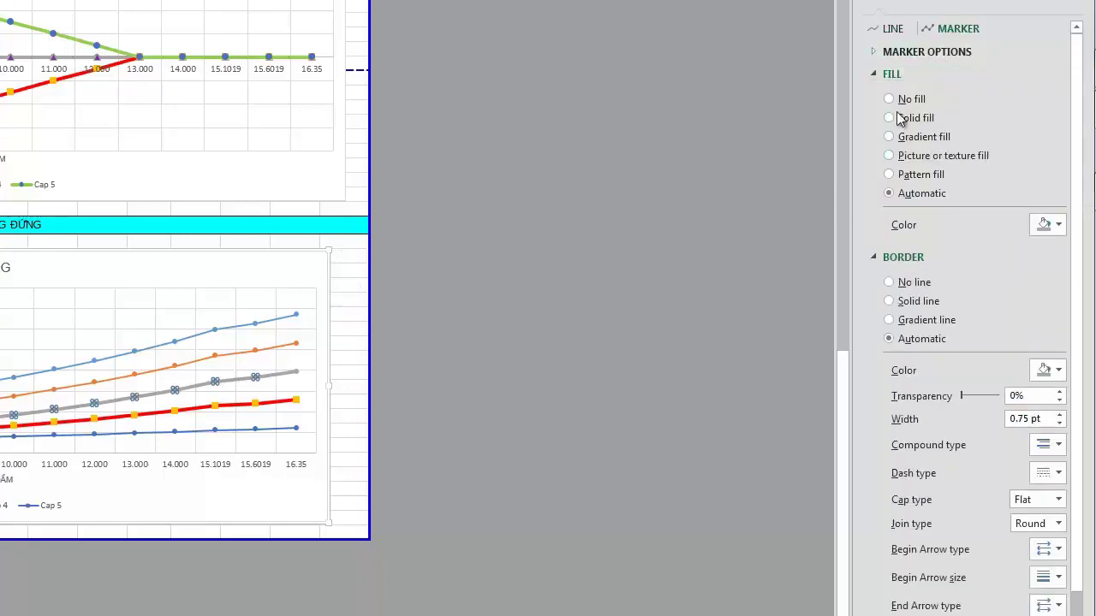
click(908, 54)
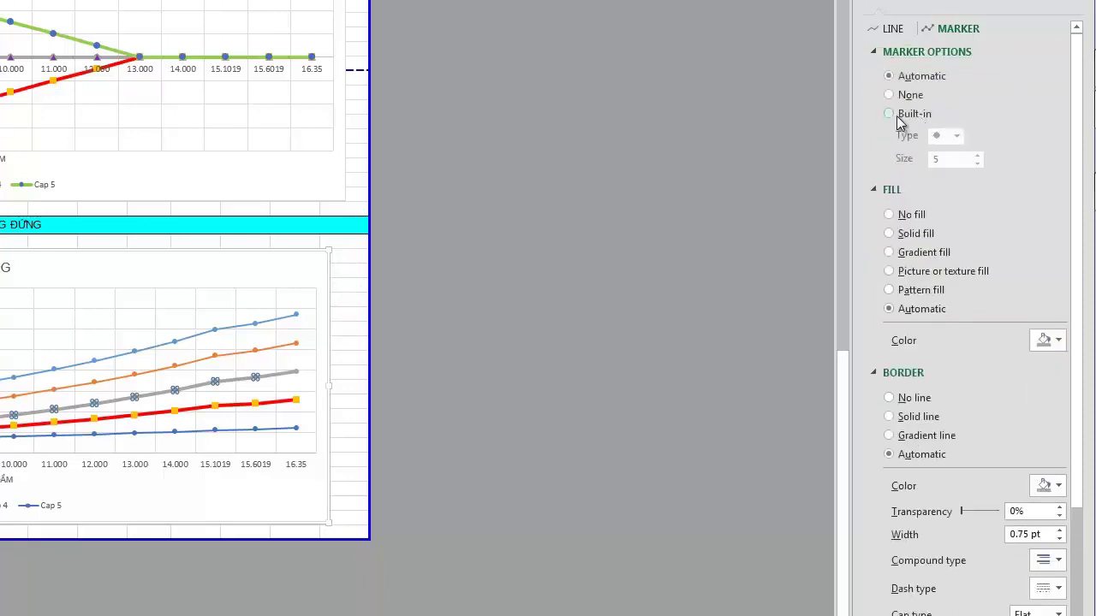
click(899, 117)
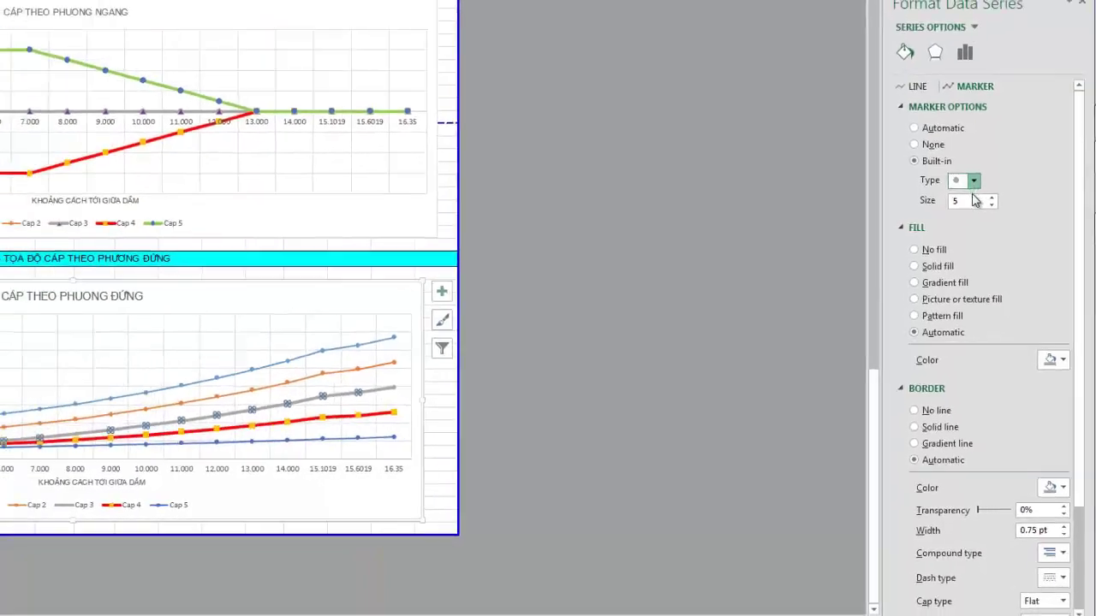
click(974, 181)
click(993, 274)
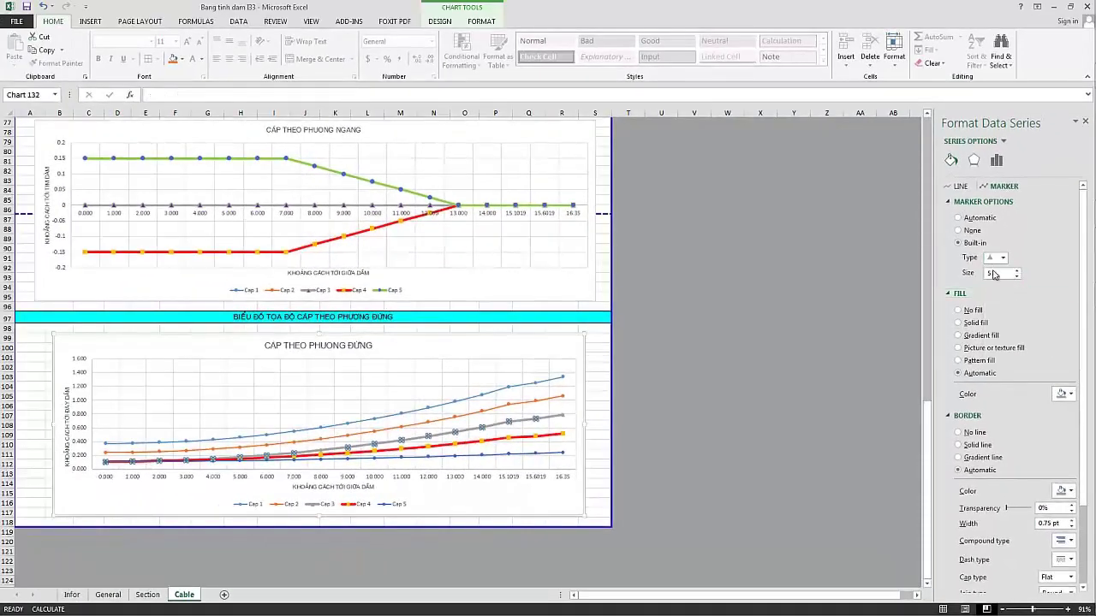
text(4)
text(7)
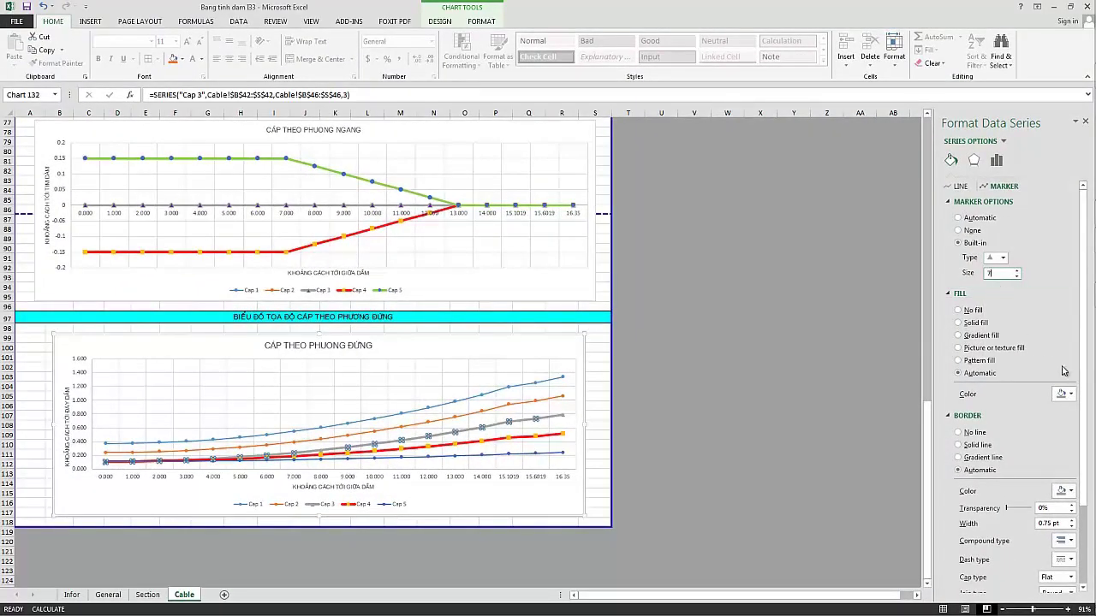
click(1070, 395)
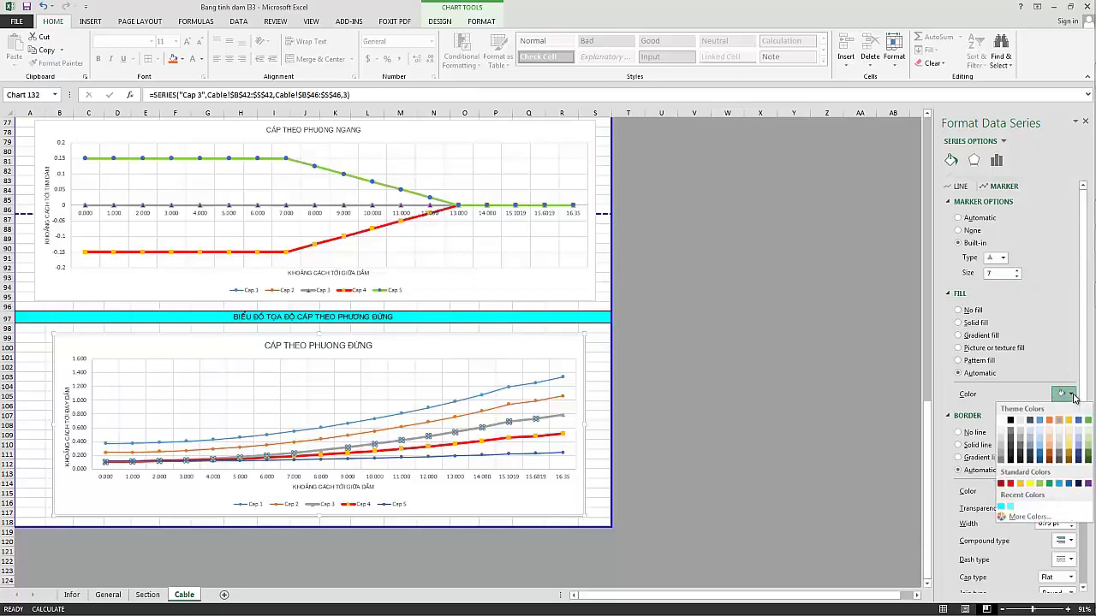
click(1088, 485)
click(732, 406)
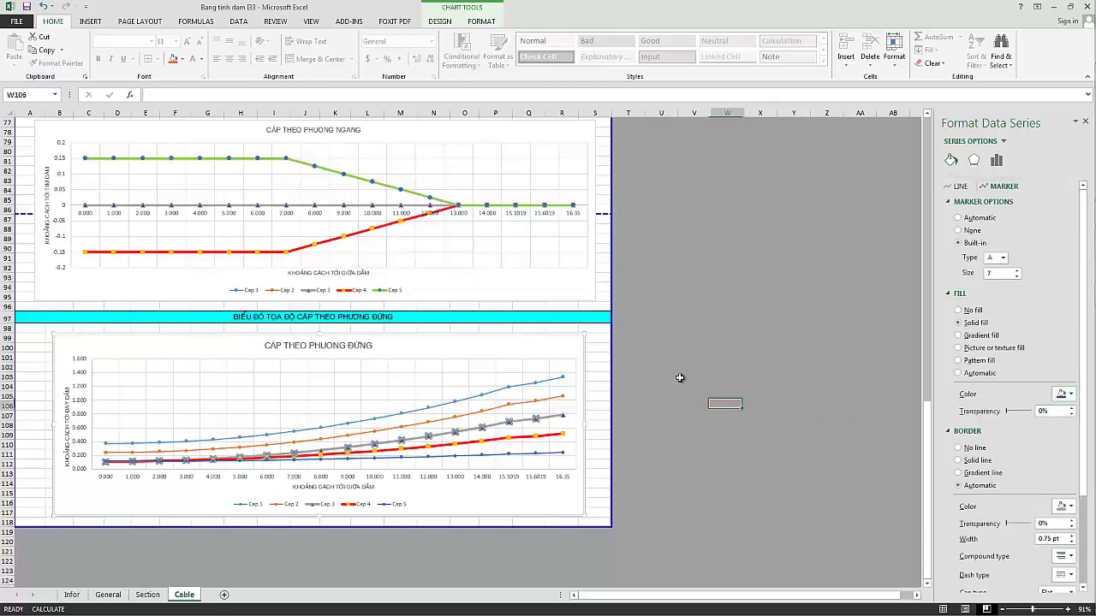
Make the Cap 5 line a solid green stroke about 3 pt wide.
click(665, 362)
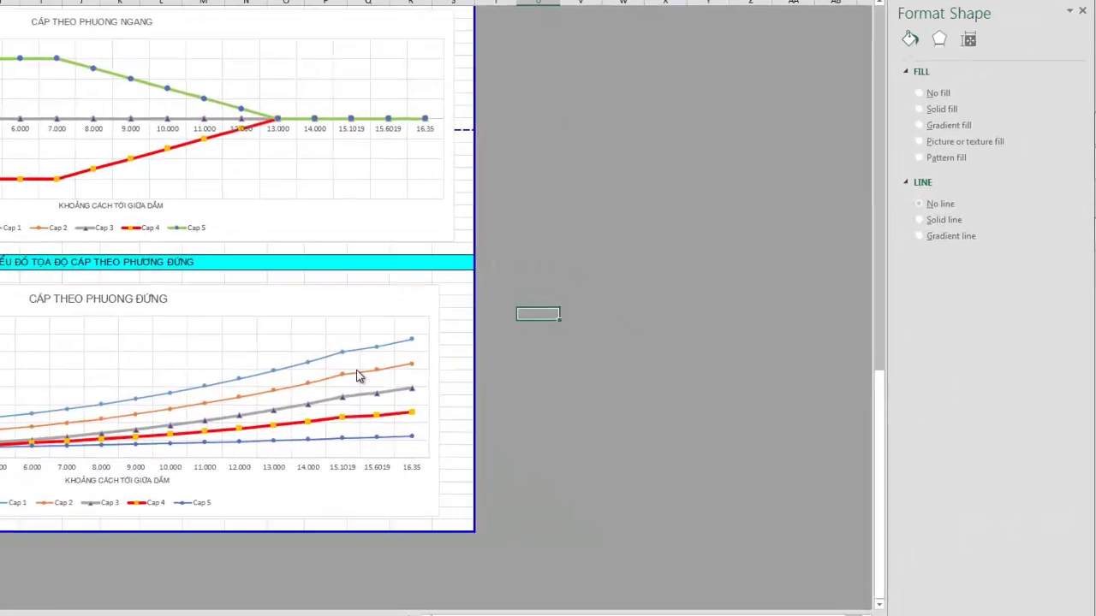
click(311, 431)
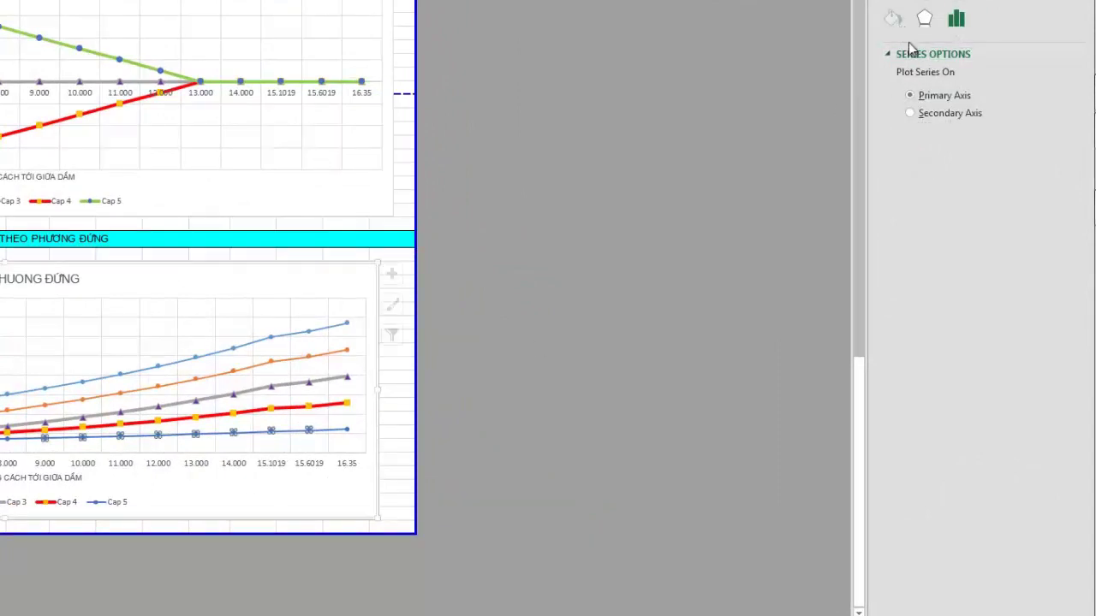
click(893, 19)
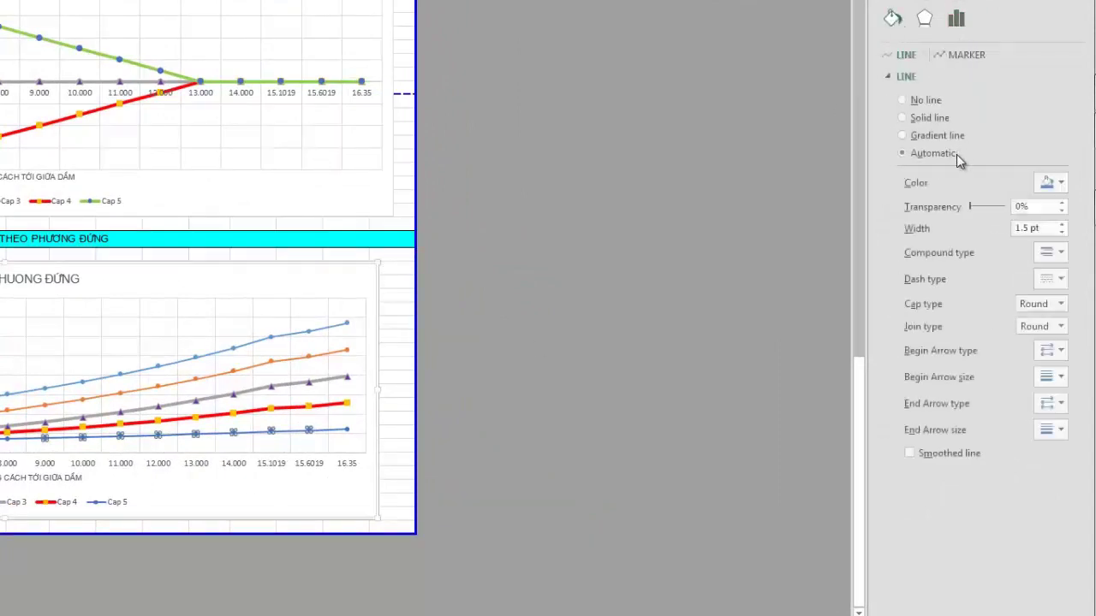
click(1062, 224)
click(1061, 224)
click(1062, 224)
click(1061, 224)
click(1062, 224)
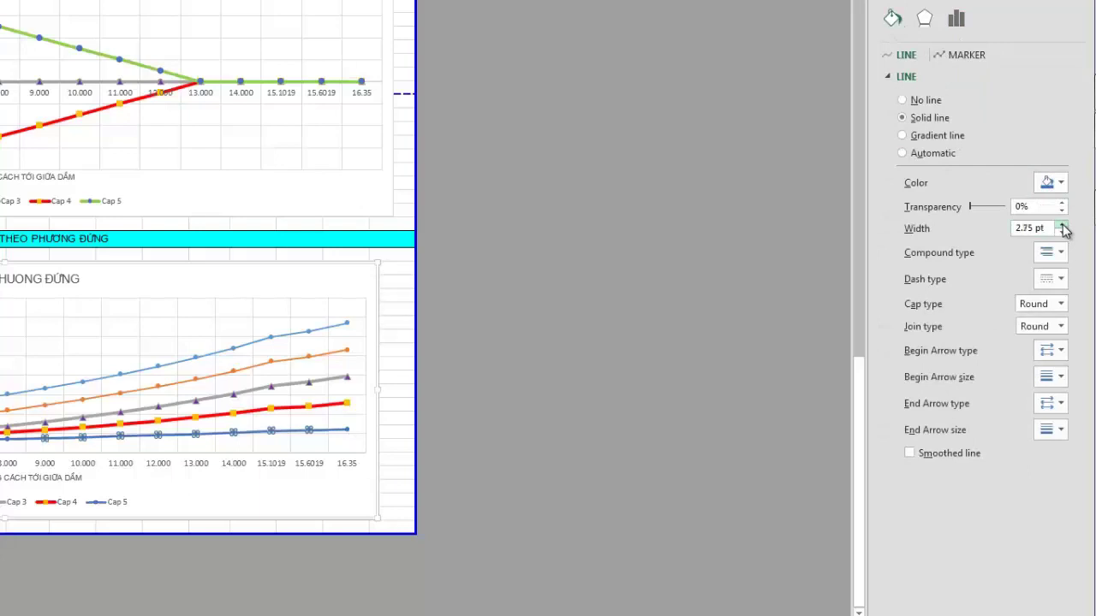
click(1062, 224)
click(959, 55)
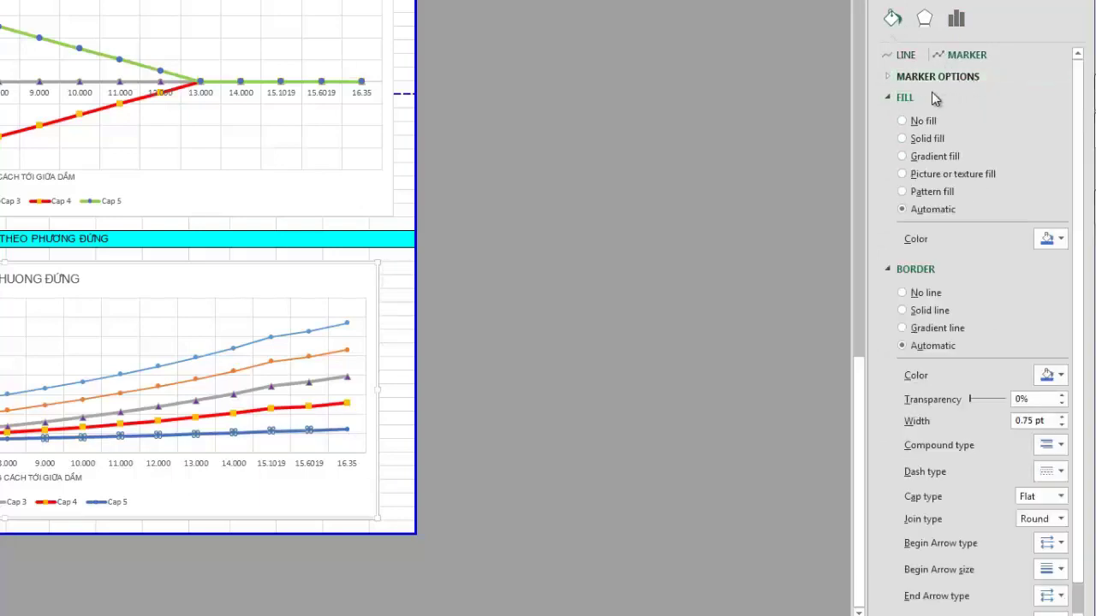
click(905, 54)
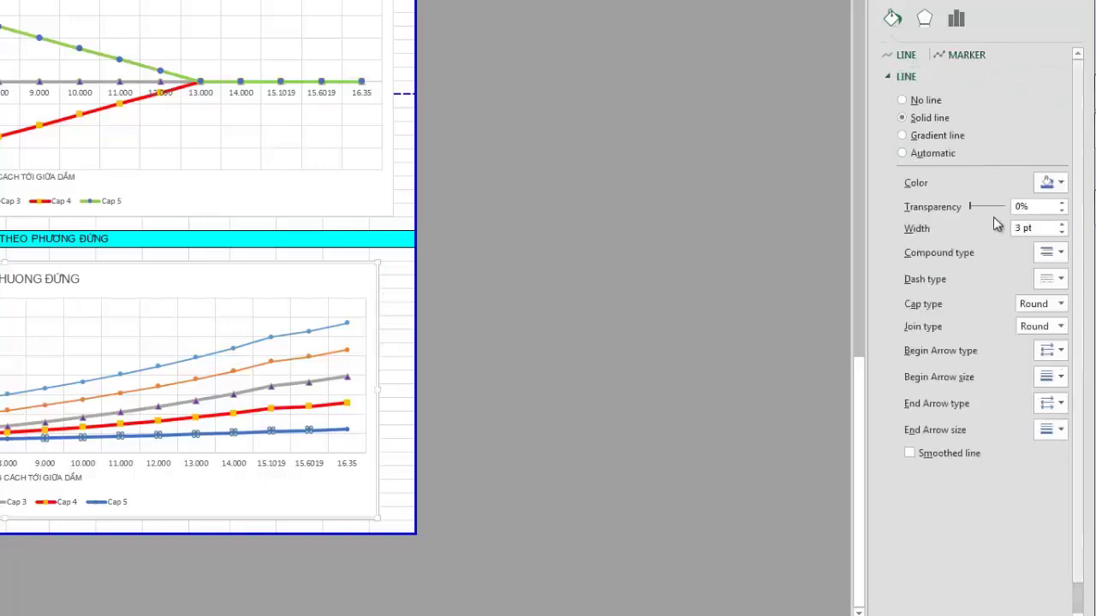
click(1063, 185)
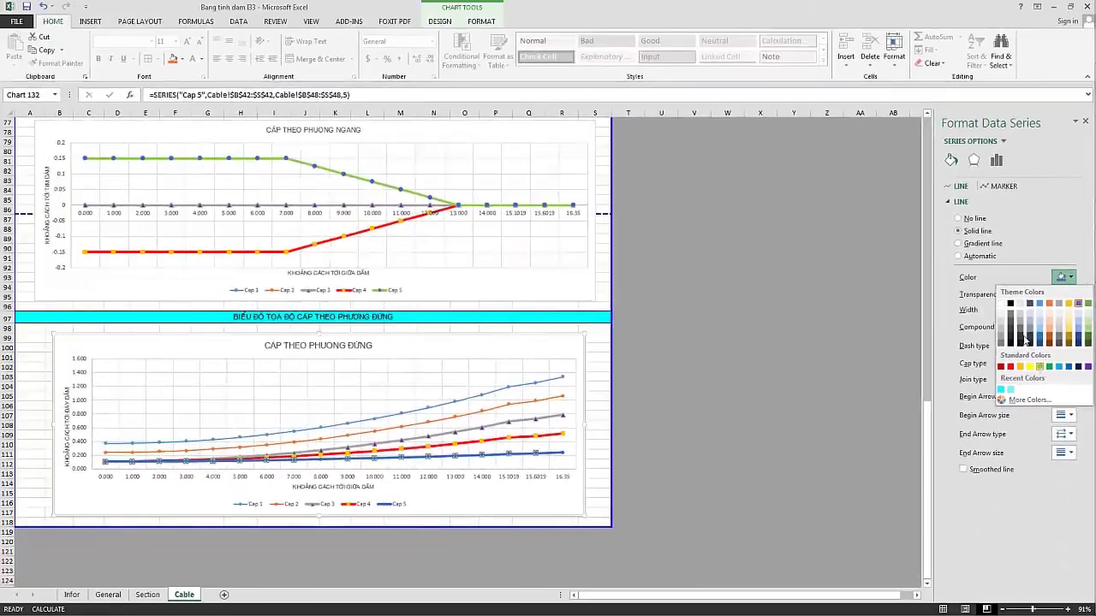
click(1039, 366)
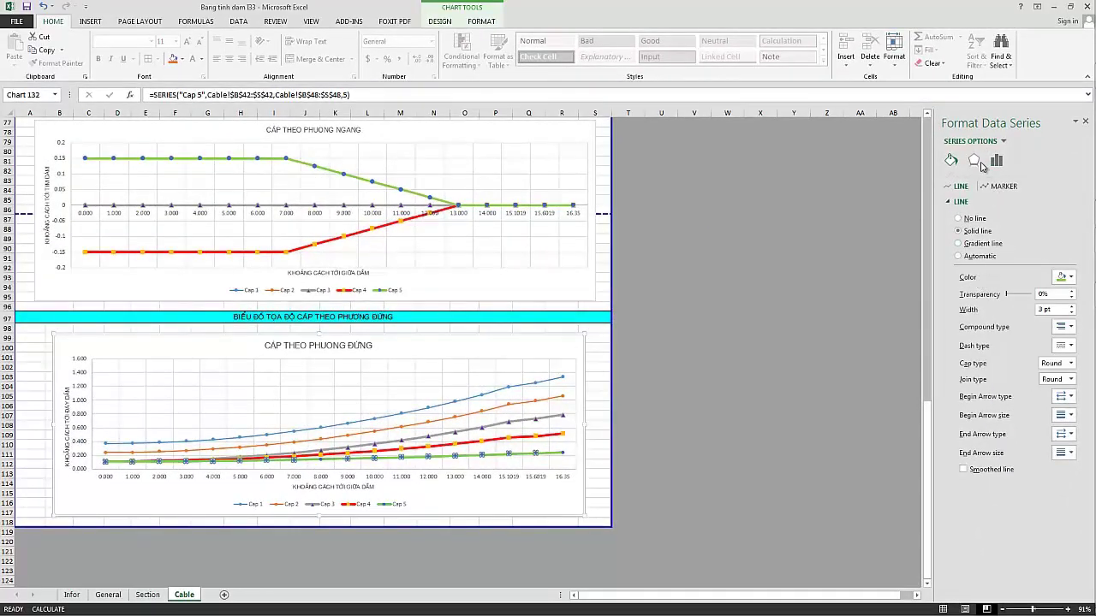
Give Cap 5 built-in circle markers and select the size value to change it to 7.
click(998, 187)
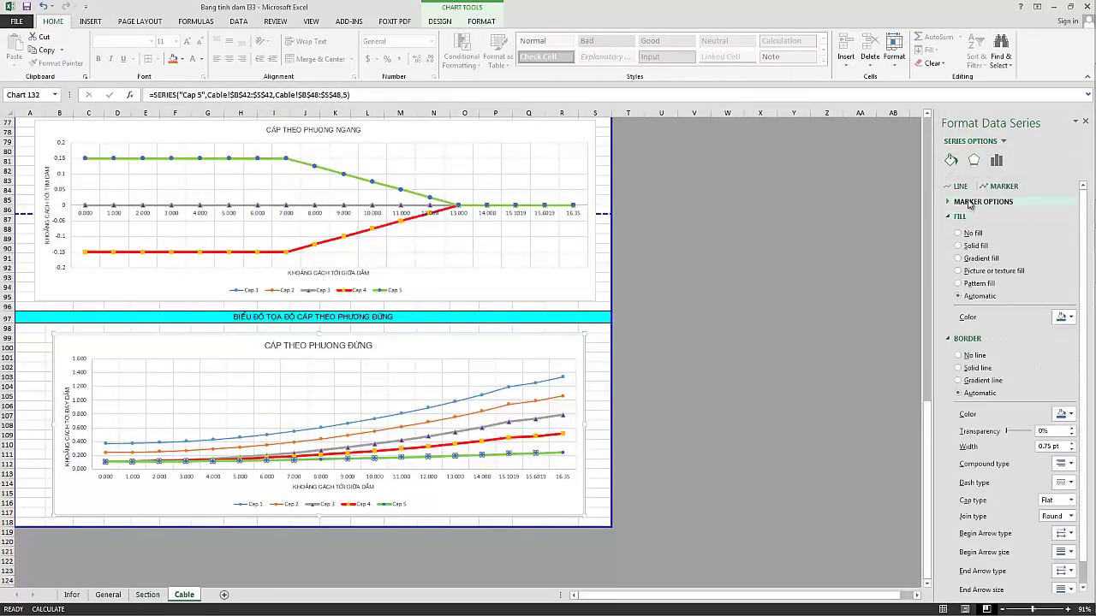
click(969, 203)
click(959, 243)
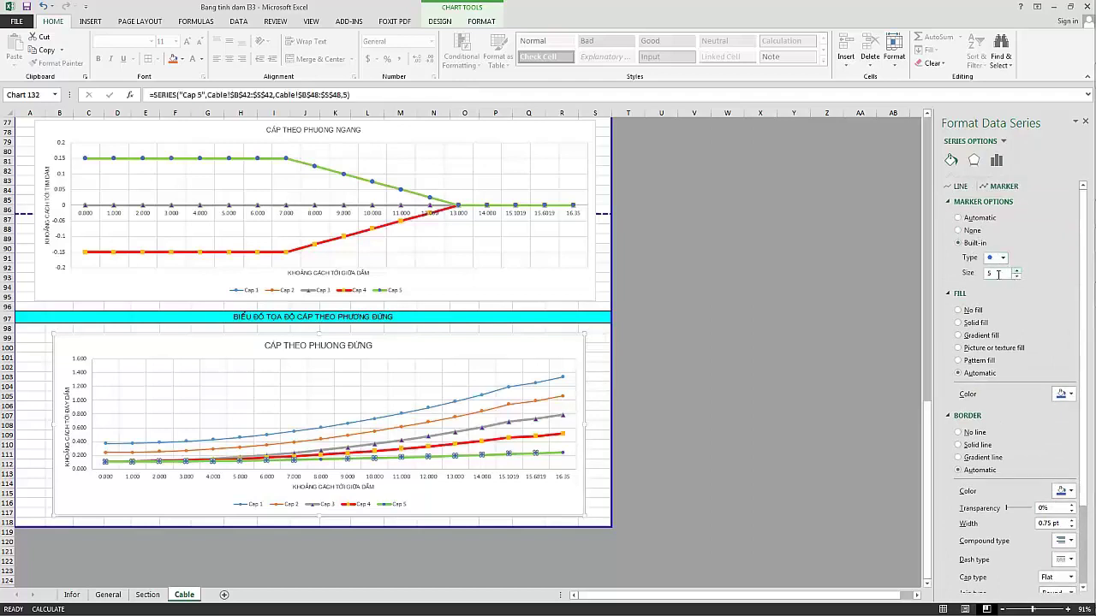
double_click(998, 274)
Deselect the chart and scroll down to view the finished five-line cable chart.
click(803, 391)
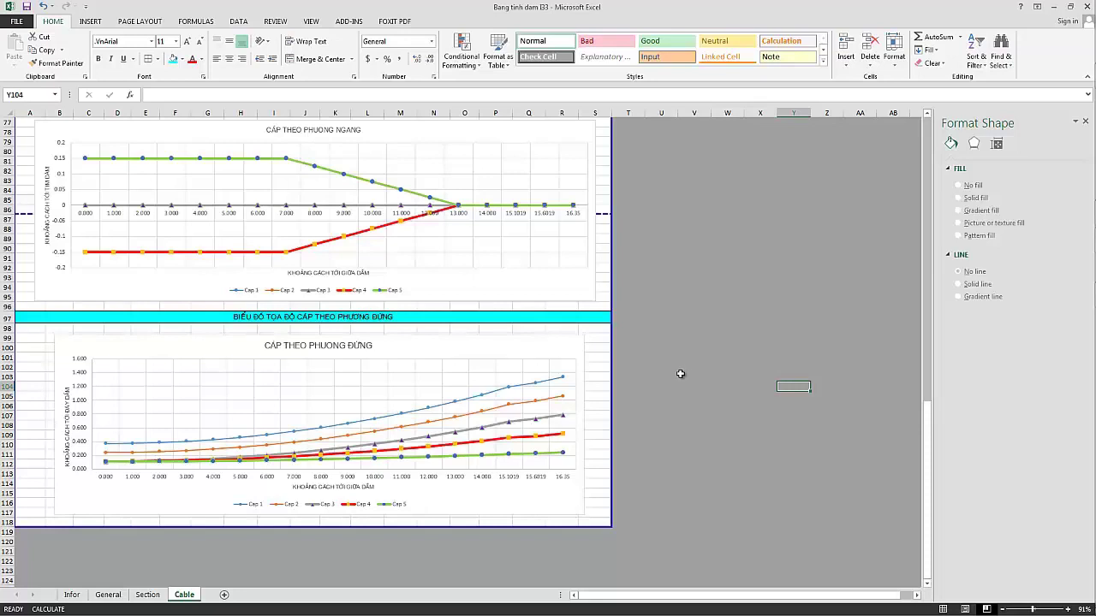
click(681, 374)
scroll(573, 319, down, 1)
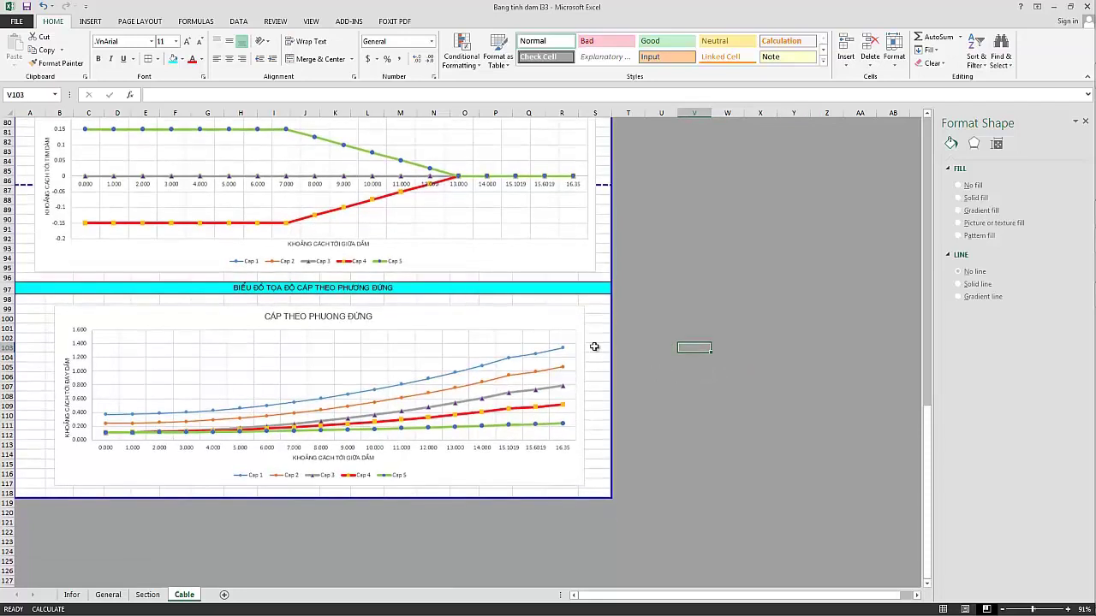
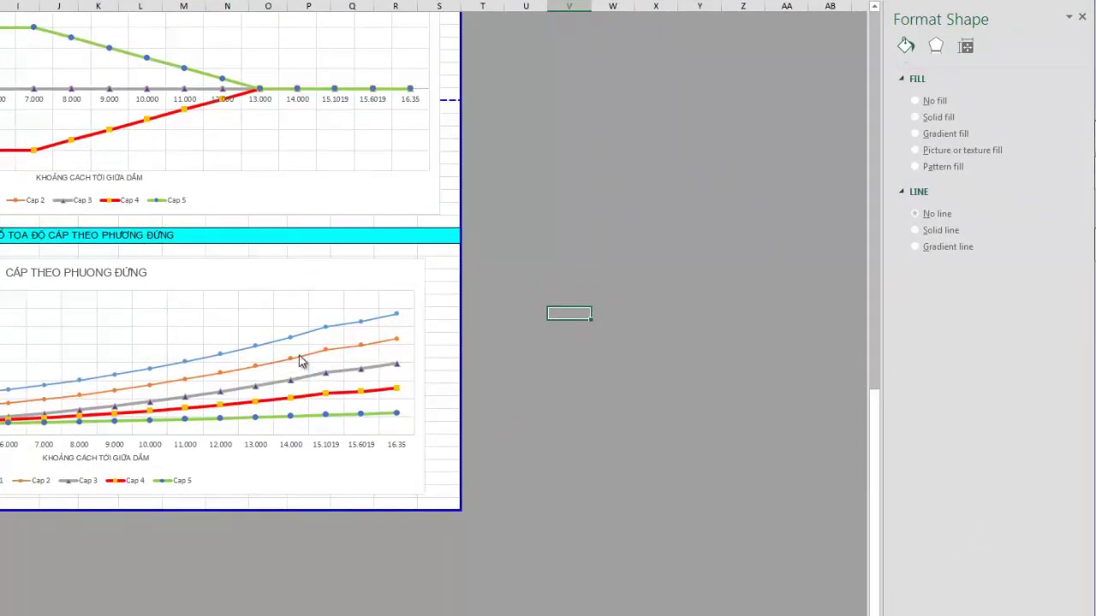
Thicken the Cap 2 line in the lower chart to 3 pt.
click(300, 361)
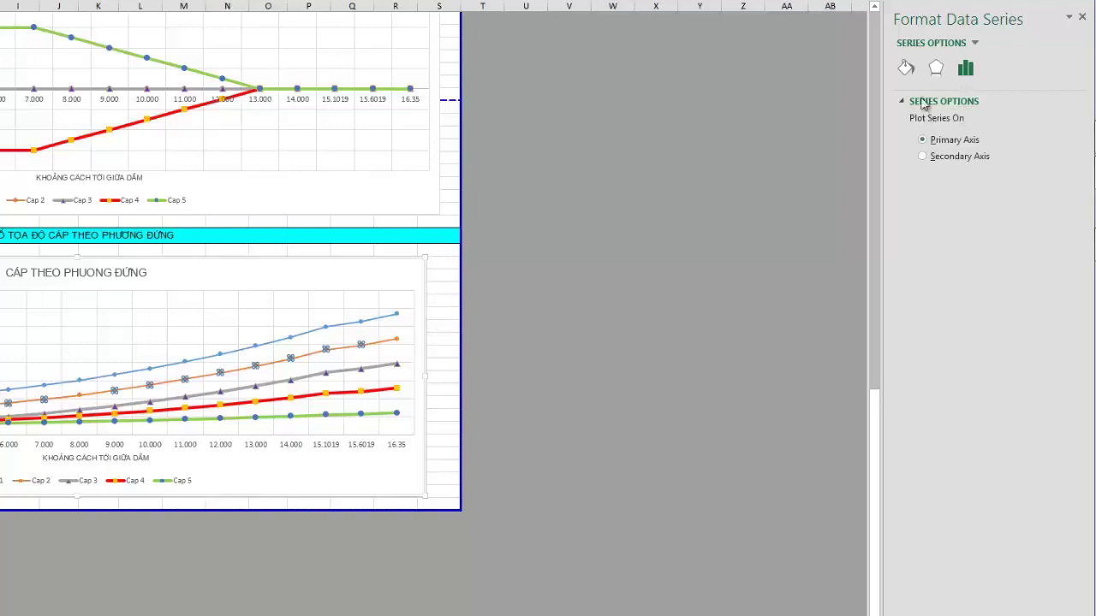
click(906, 69)
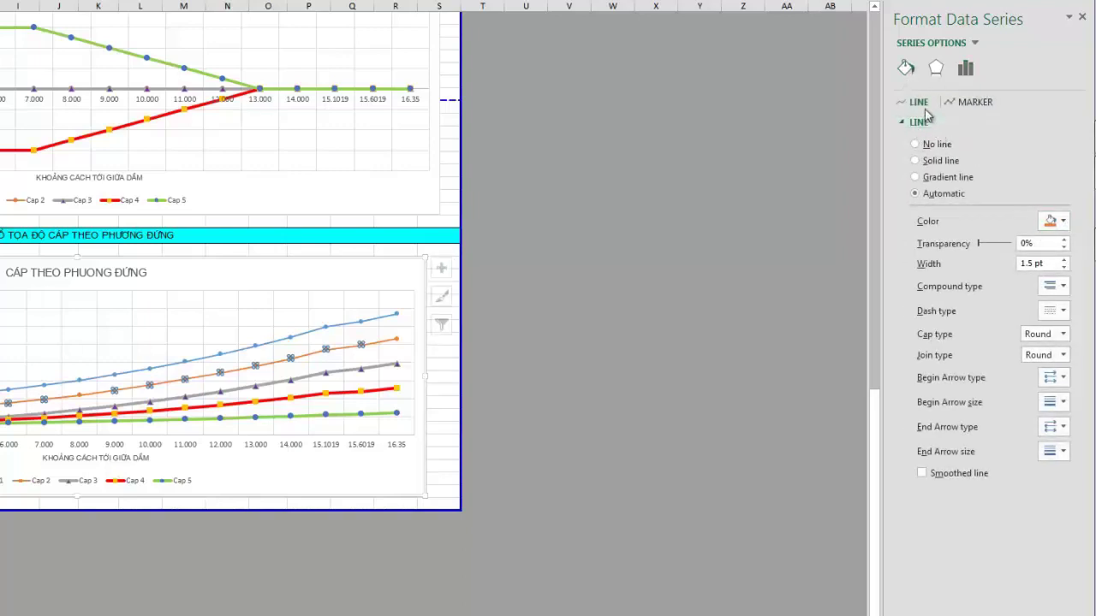
click(1064, 261)
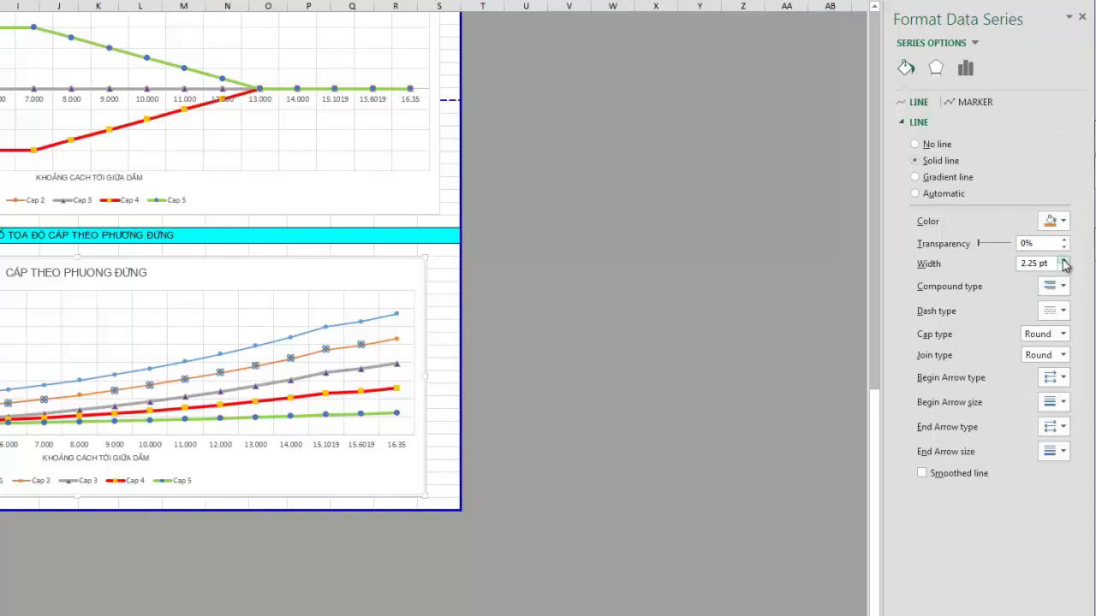
click(1064, 260)
click(1065, 260)
click(1064, 260)
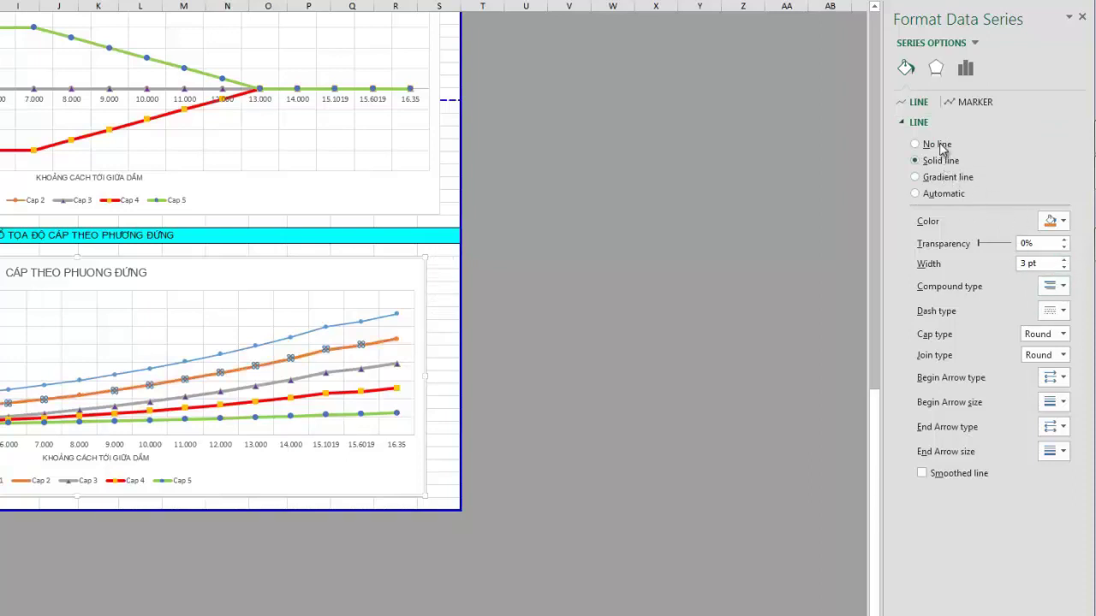
Give the Cap 2 series built-in size-7 markers with a cyan fill.
click(959, 103)
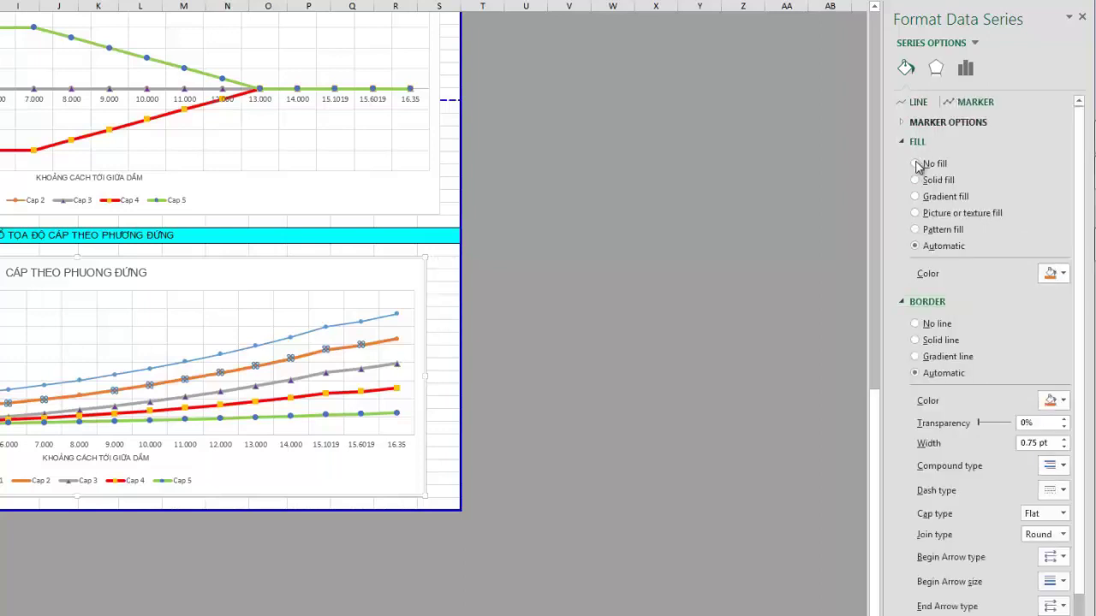
click(937, 121)
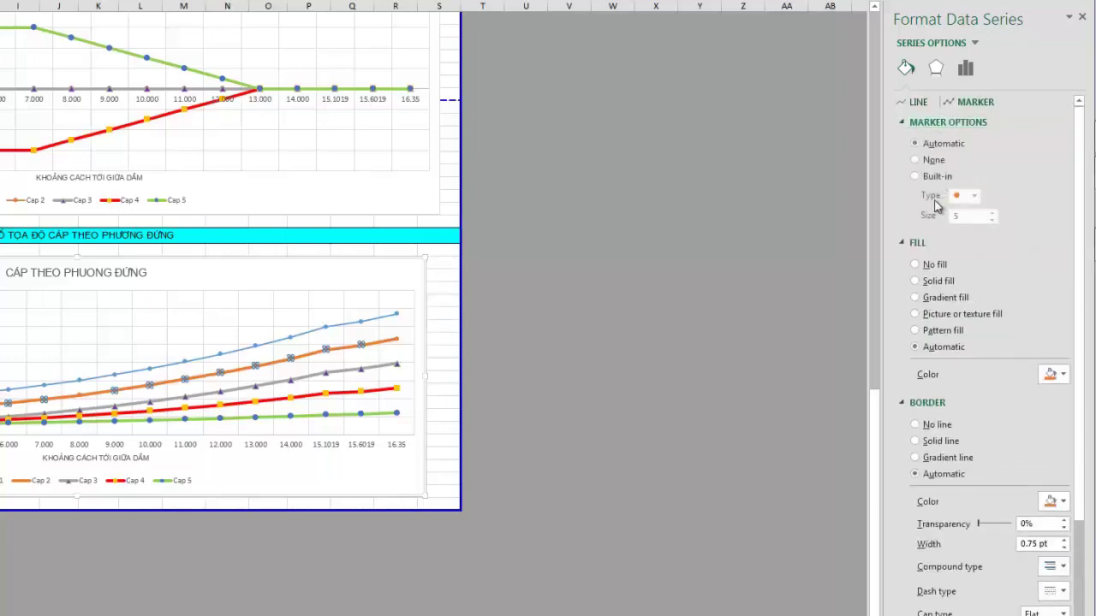
click(917, 177)
click(970, 215)
text(7)
click(1058, 375)
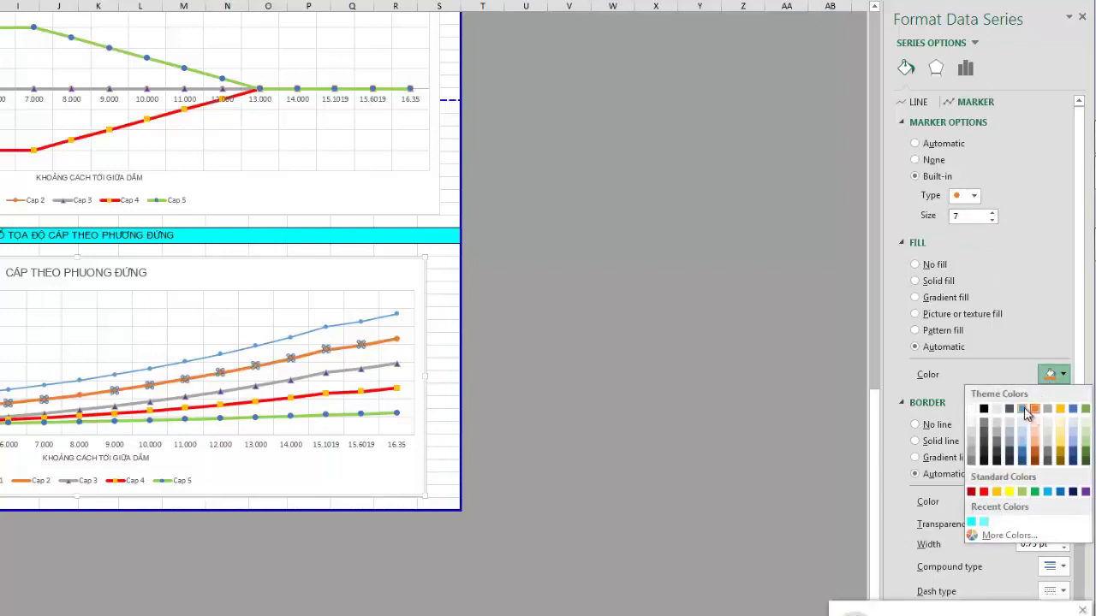
click(973, 523)
click(570, 299)
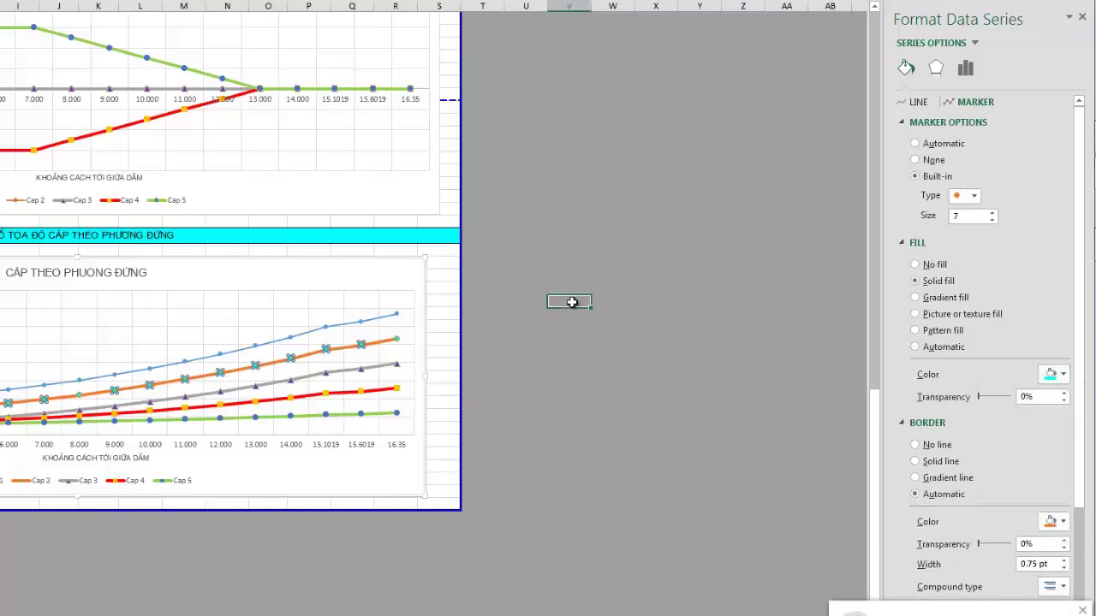
mouse_move(1092, 591)
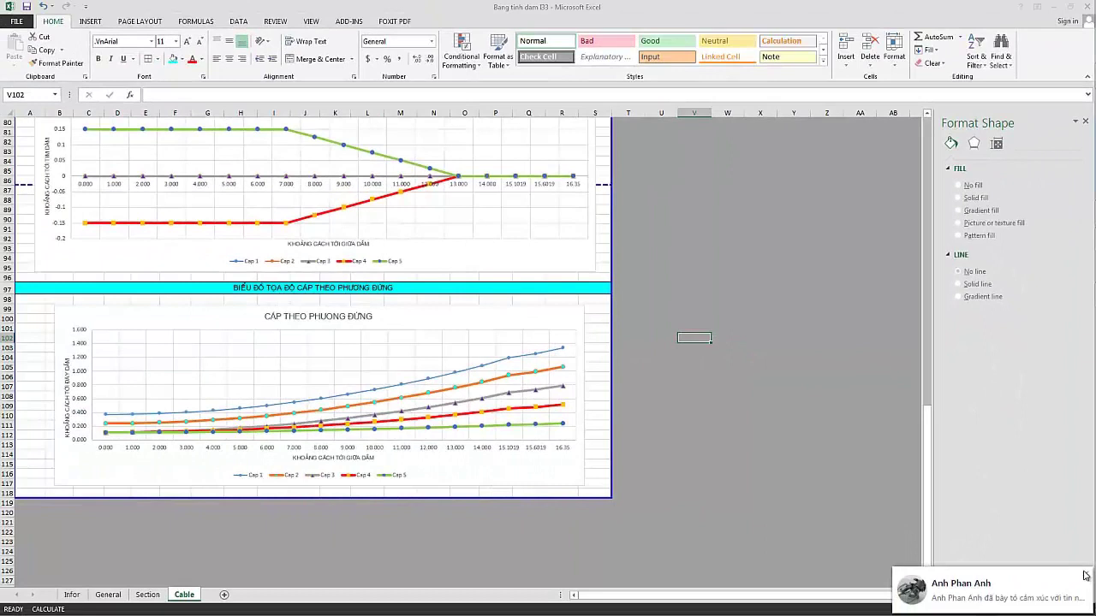
Set the Cap 1 series line width to 3 pt.
click(1086, 575)
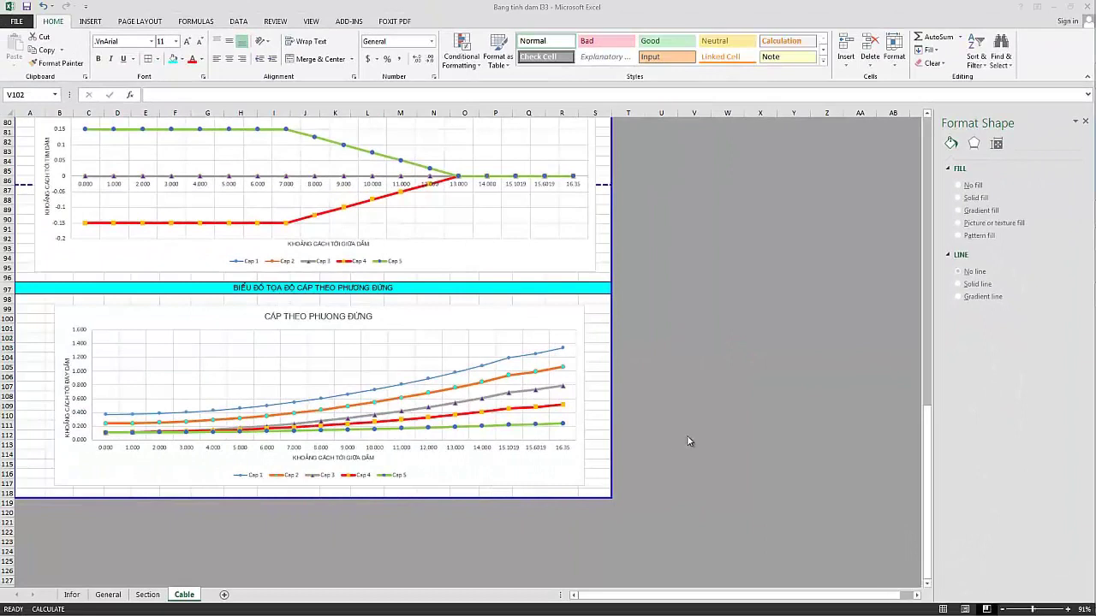
click(532, 358)
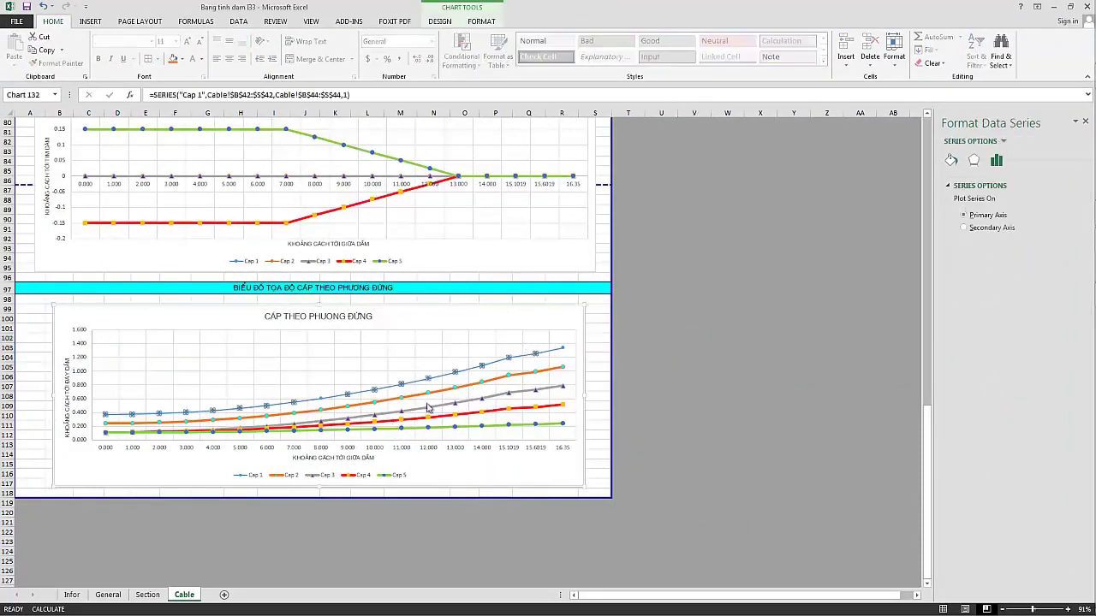
click(949, 161)
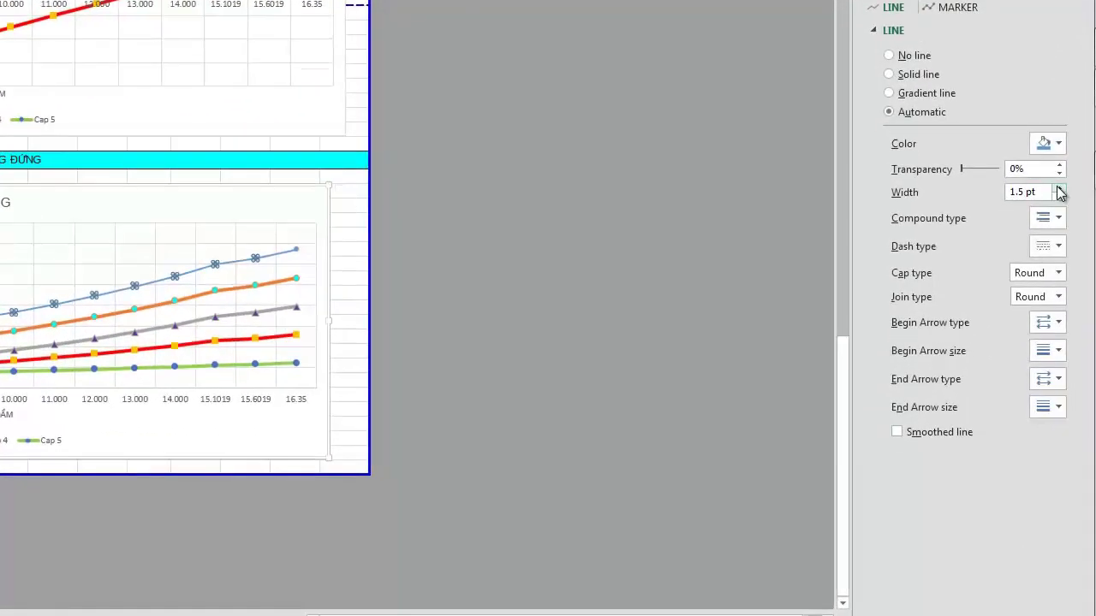
click(1059, 189)
click(1059, 189)
click(1060, 188)
click(1059, 189)
click(1059, 188)
click(1059, 189)
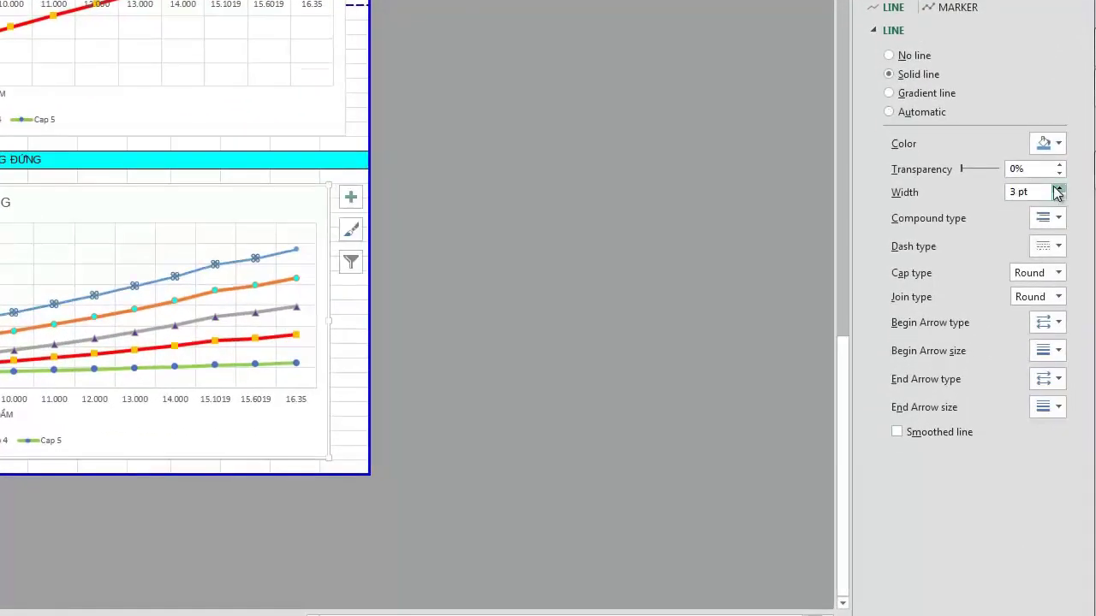
Give the Cap 1 series built-in size-7 markers with a solid fill colour.
click(953, 7)
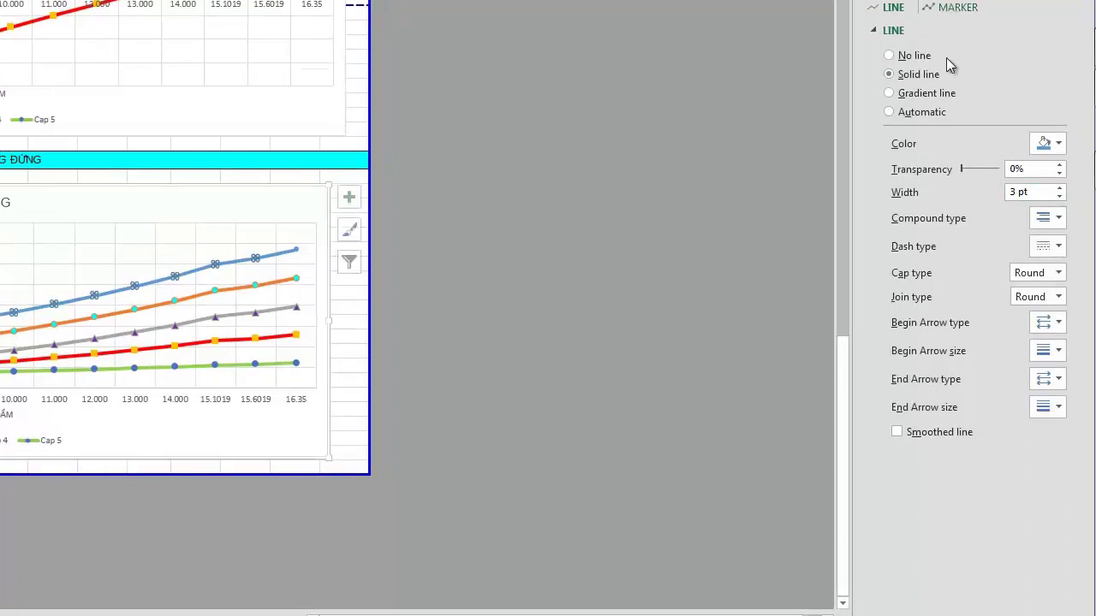
click(900, 30)
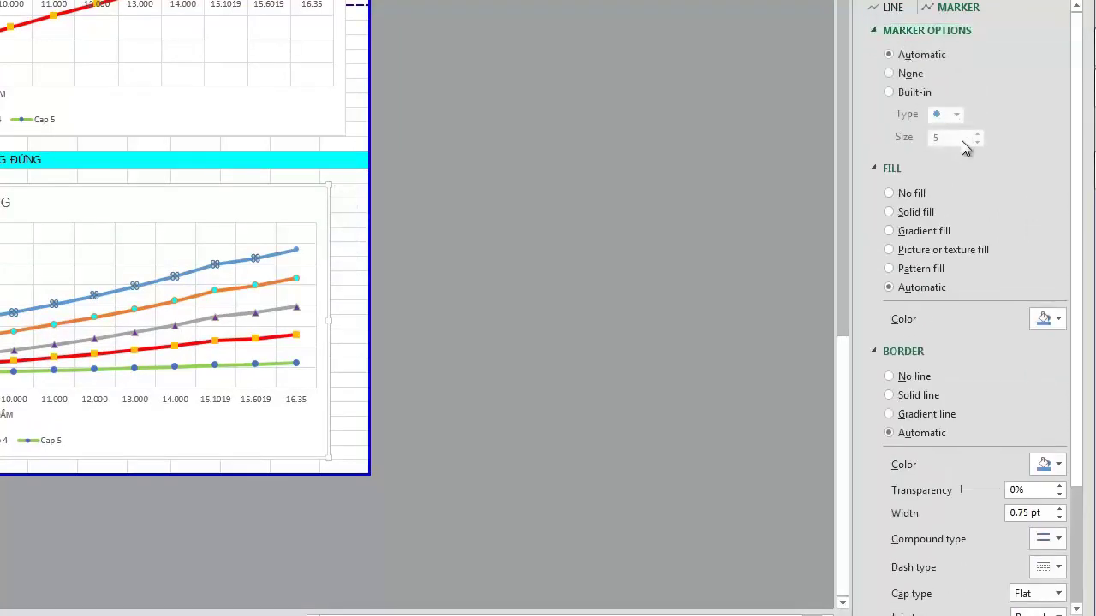
click(903, 95)
text(7)
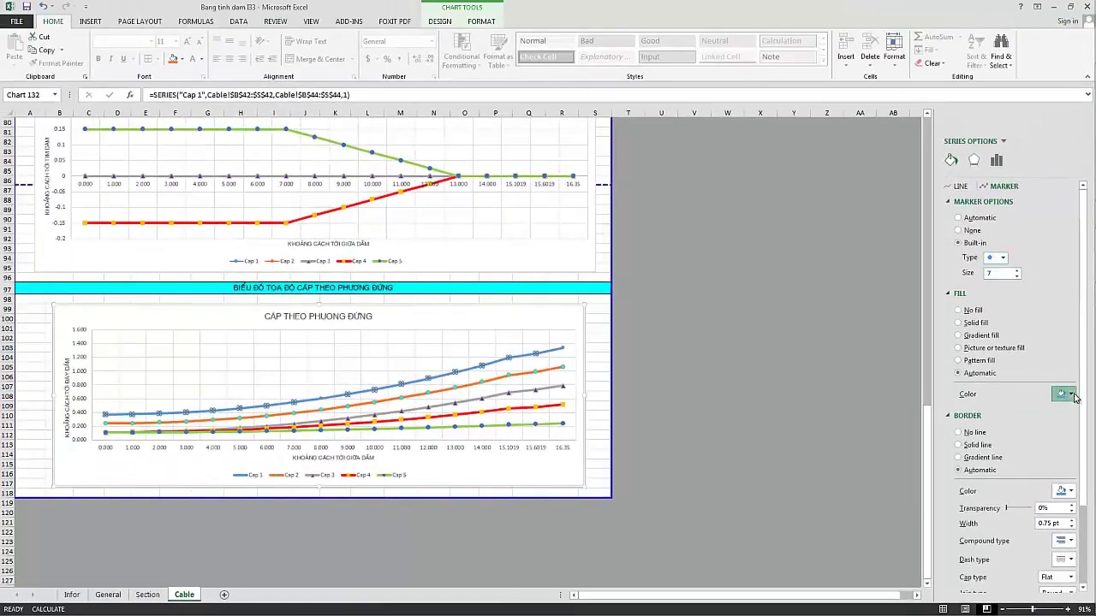
click(1072, 396)
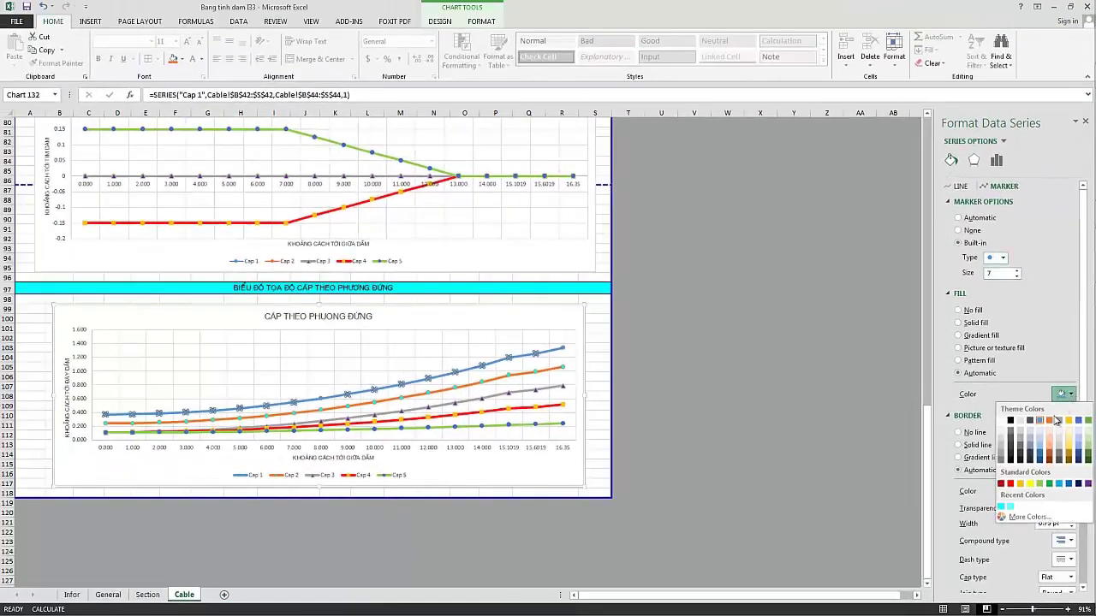
click(1087, 420)
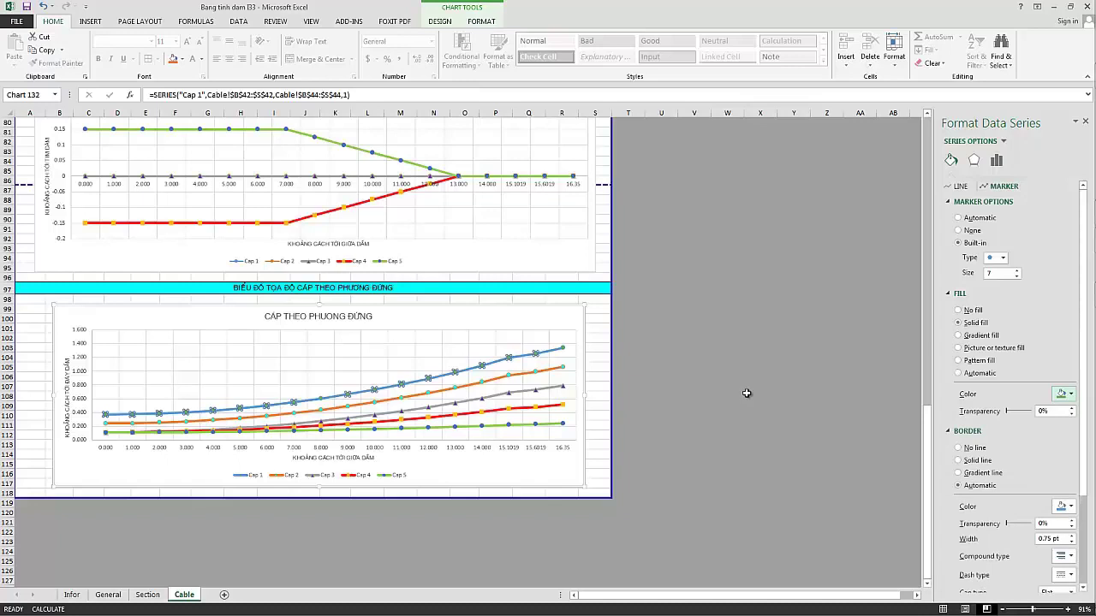
click(746, 393)
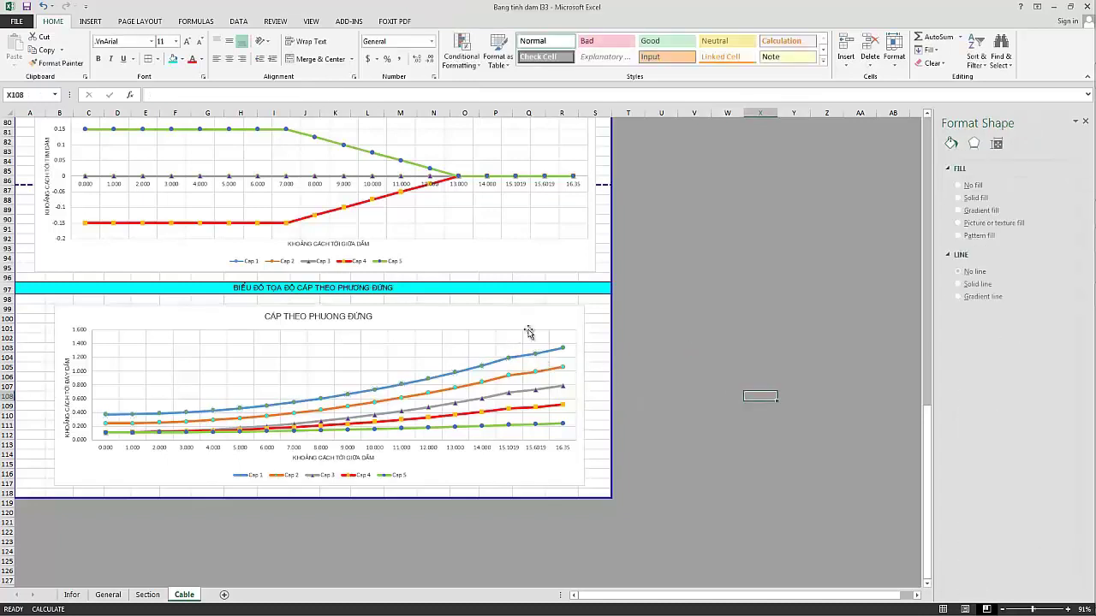
scroll(371, 423, down, 1)
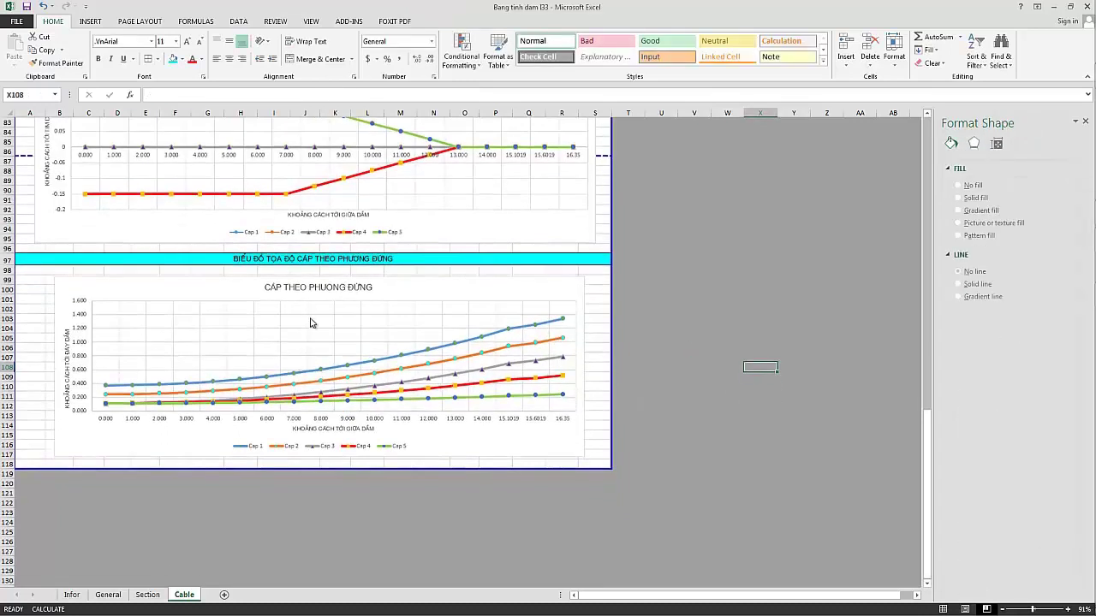
scroll(393, 330, up, 2)
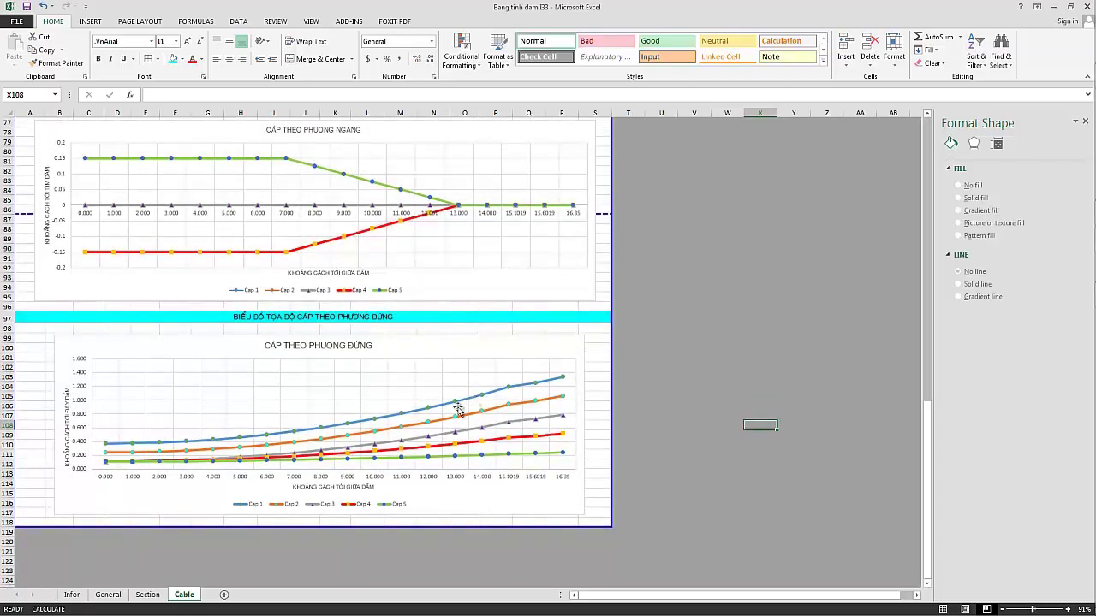
scroll(444, 428, up, 2)
scroll(443, 428, up, 2)
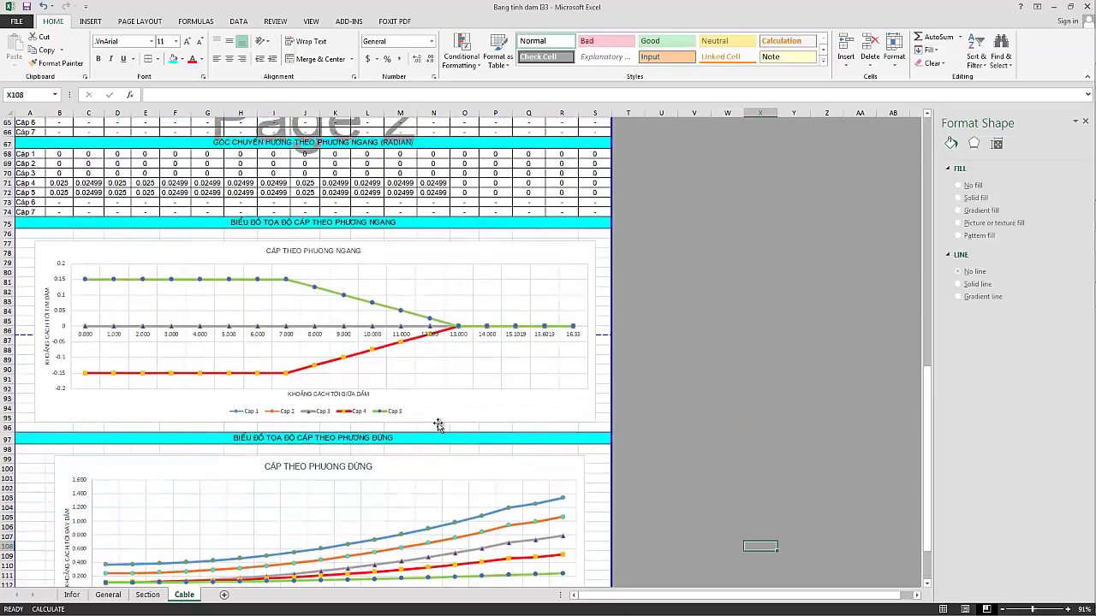
scroll(438, 426, down, 2)
scroll(439, 433, down, 1)
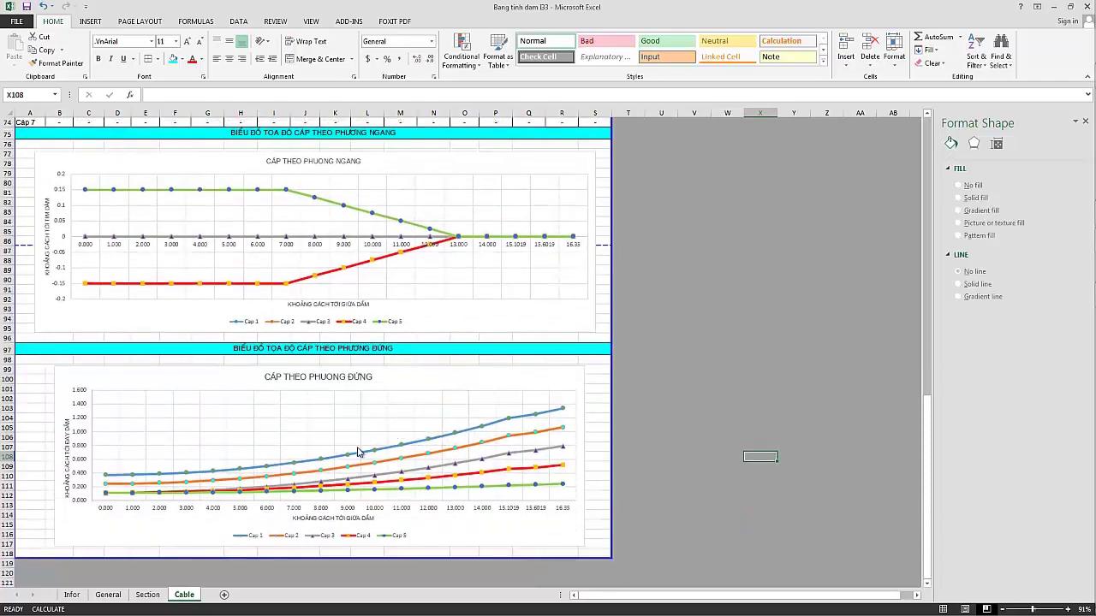
click(543, 457)
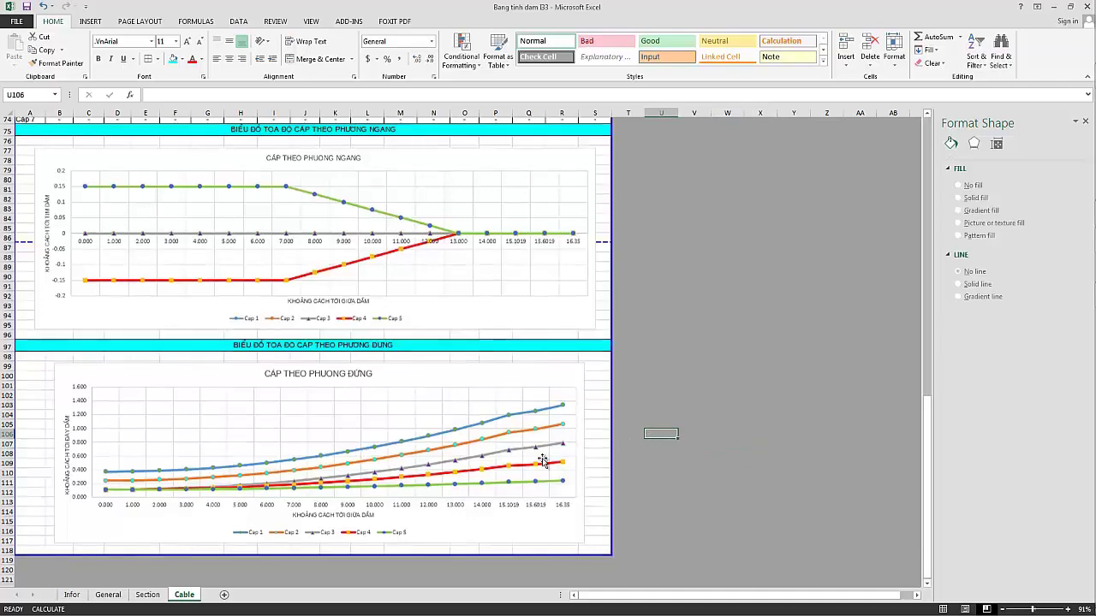
scroll(505, 471, down, 1)
click(454, 479)
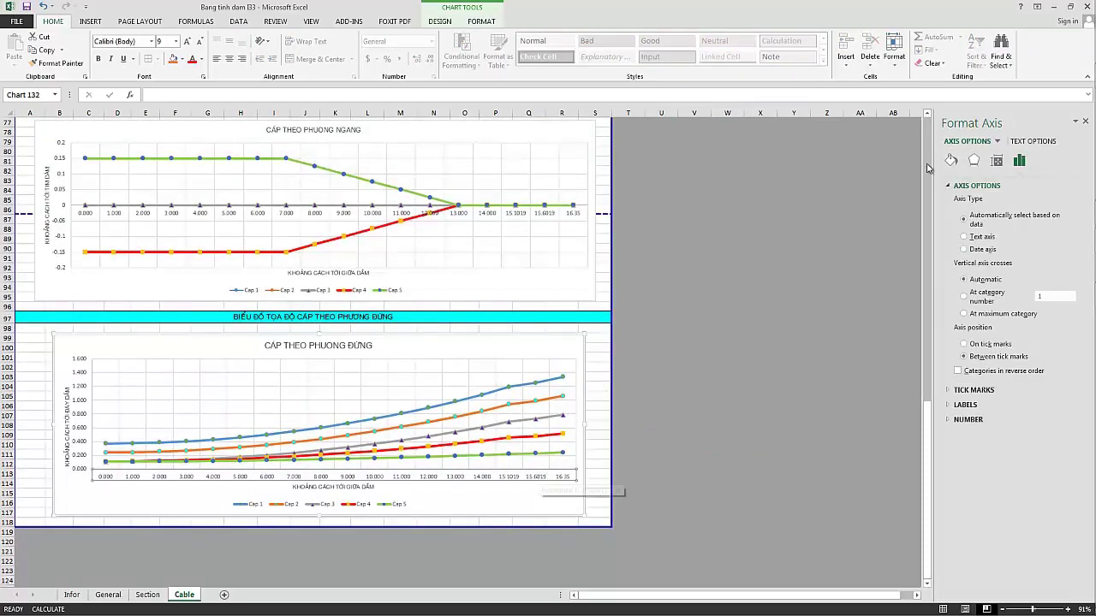
click(951, 162)
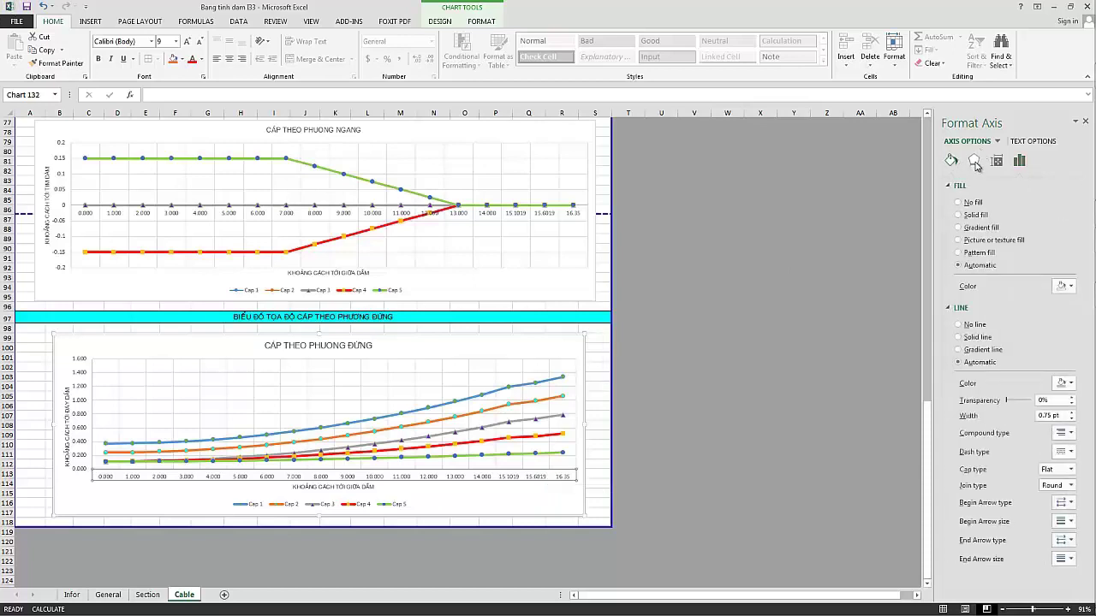
click(975, 162)
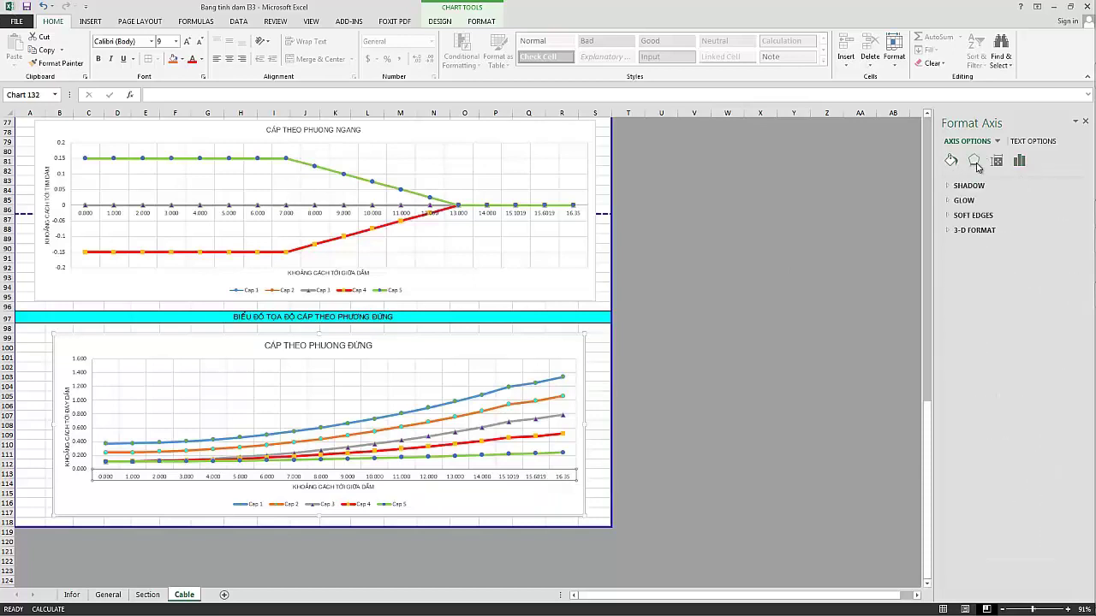
click(951, 162)
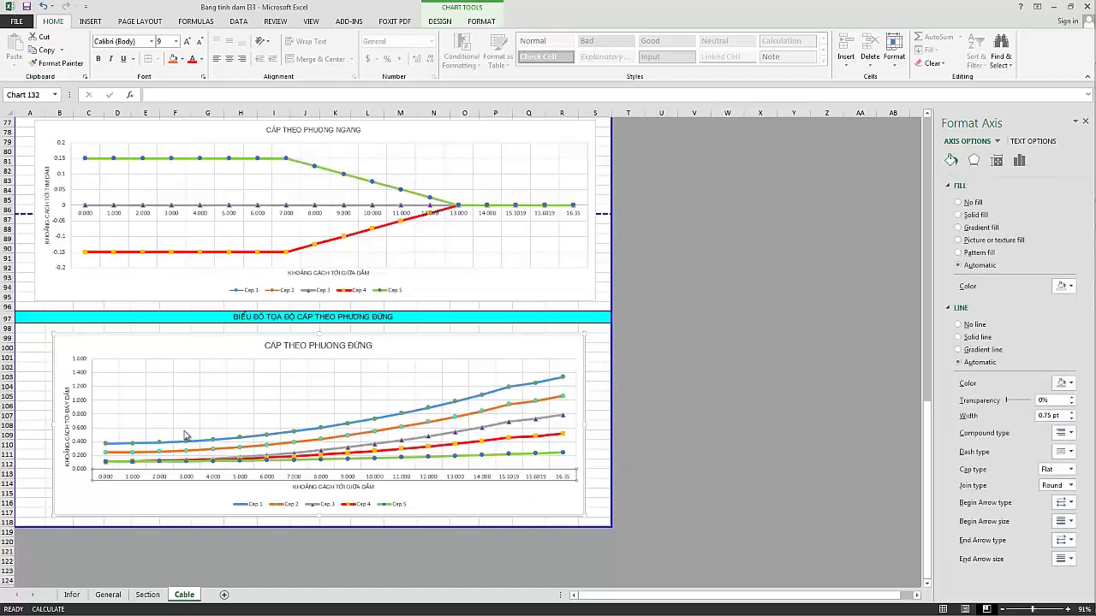
click(79, 417)
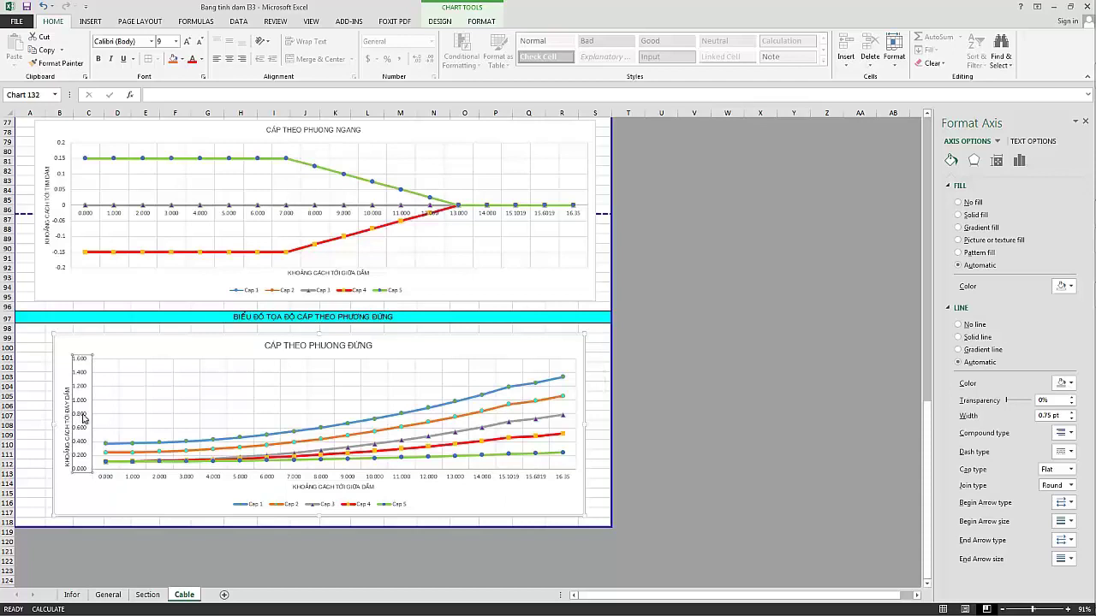
click(716, 402)
Replace the misspelled word in the vertical chart's title with PHONG.
scroll(336, 330, down, 1)
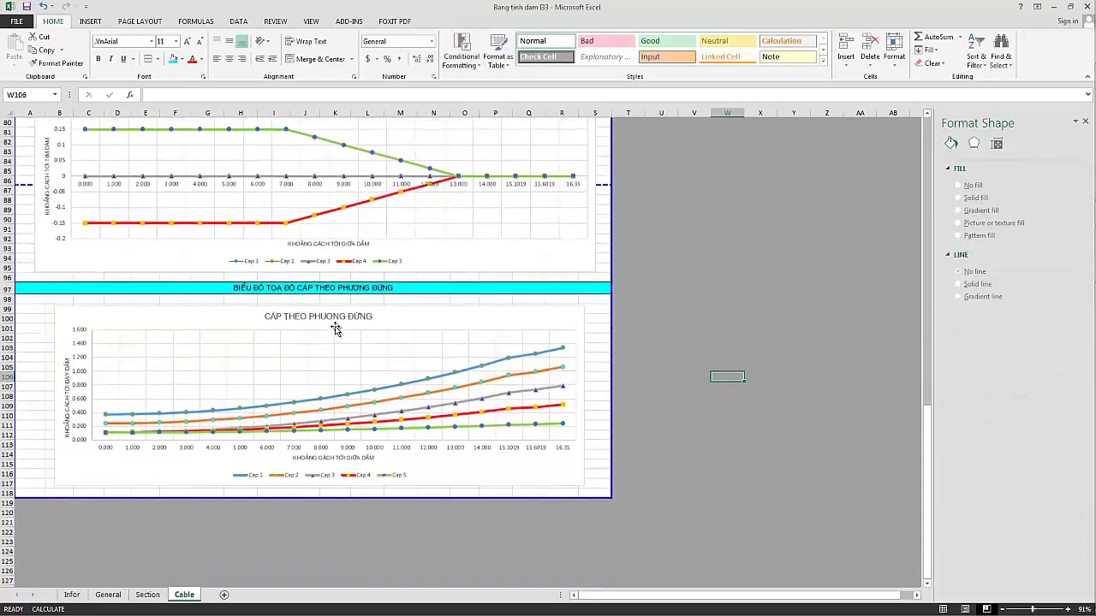
click(337, 318)
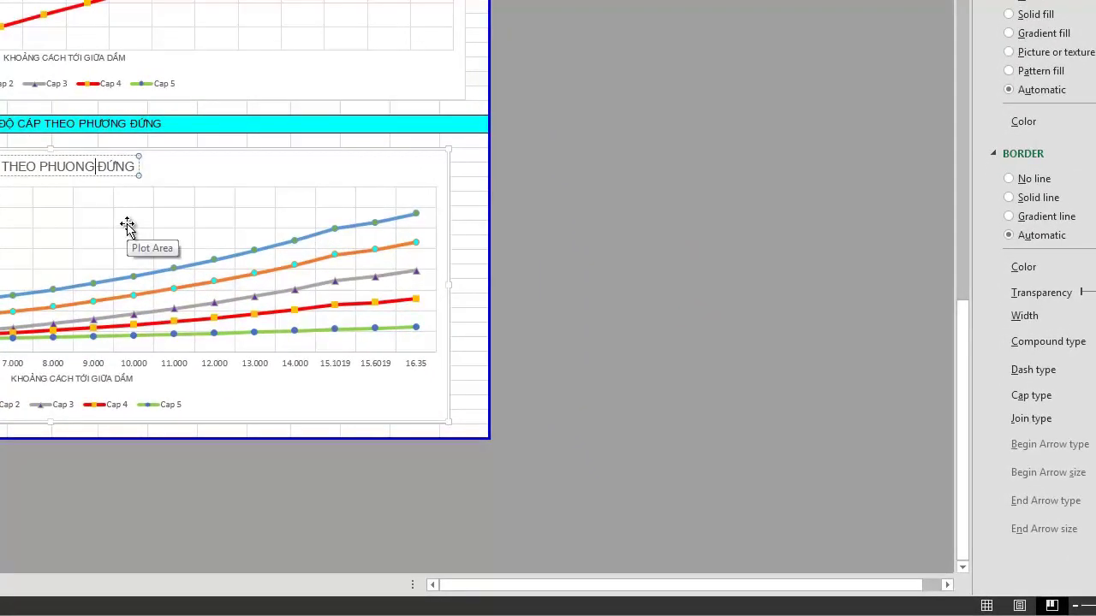
key(BackSpace)
key(BackSpace)
key(BackSpace)
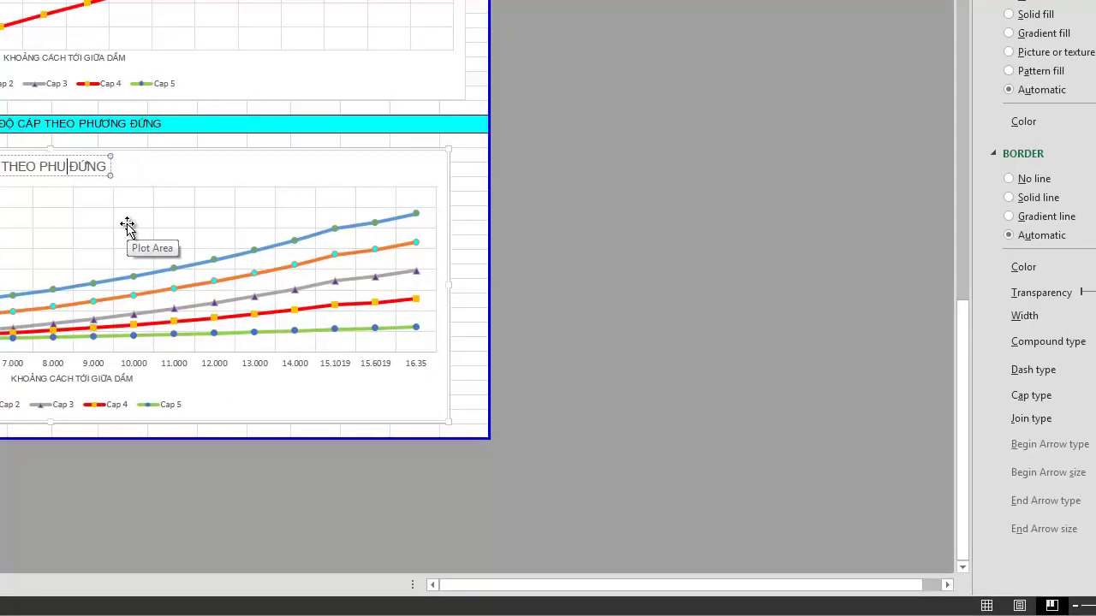
key(BackSpace)
key(BackSpace)
key(BackSpace)
key(Delete)
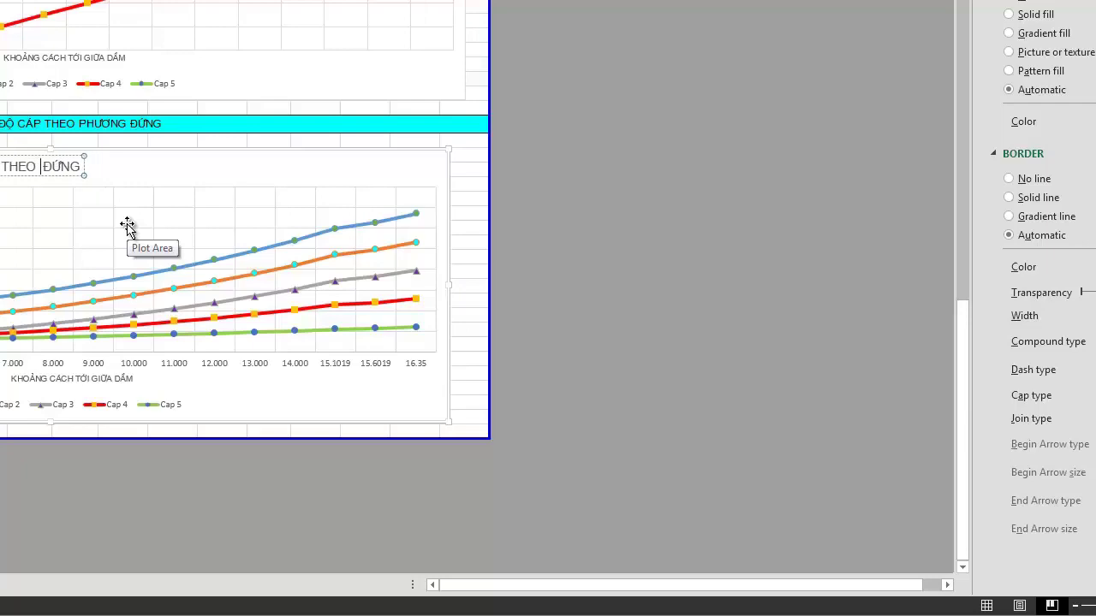
text(PHONG)
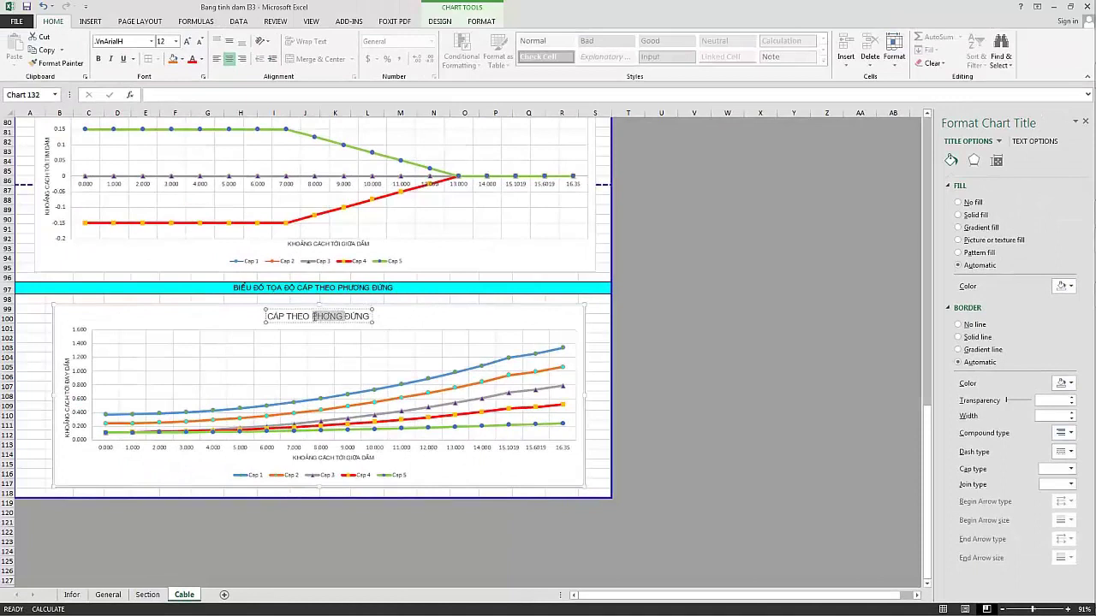
mouse_move(344, 289)
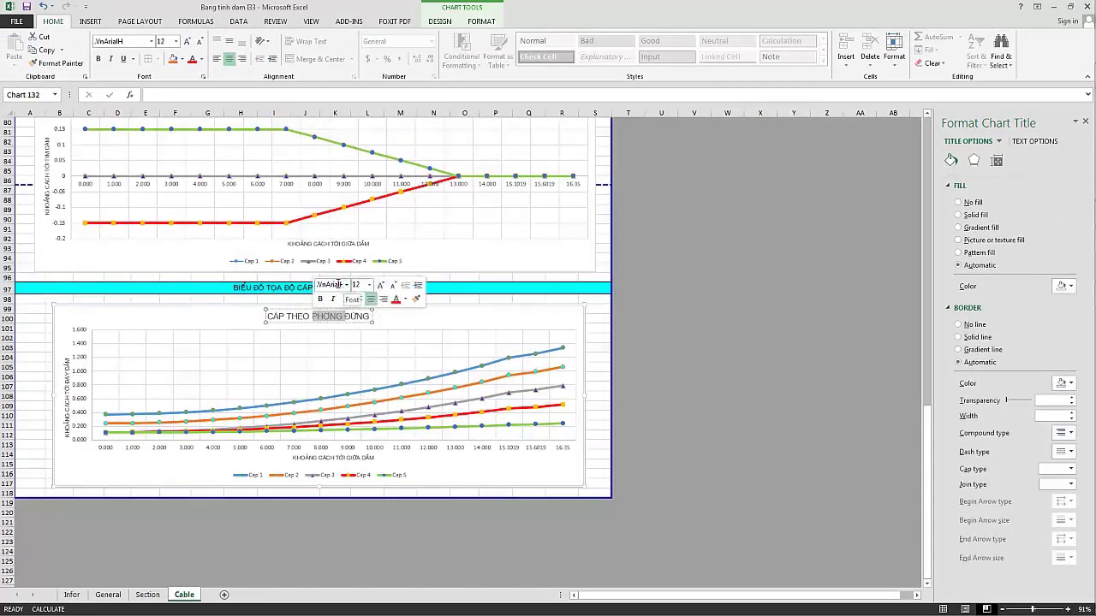
click(329, 315)
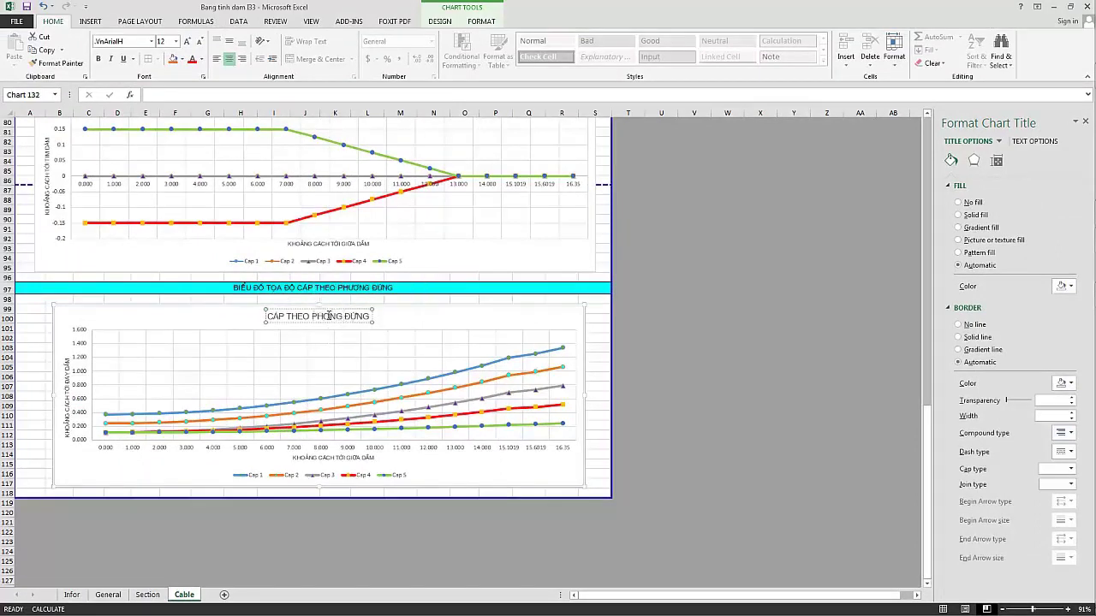
Rework the accented title word, entering PHƠNG and adjusting its letters.
double_click(366, 288)
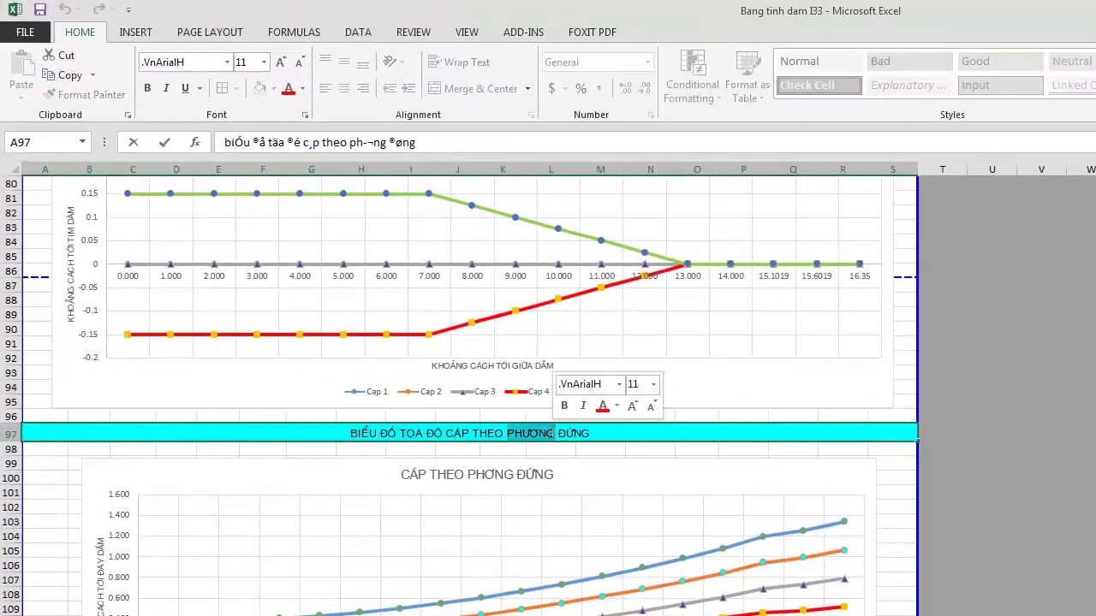
click(503, 473)
double_click(472, 473)
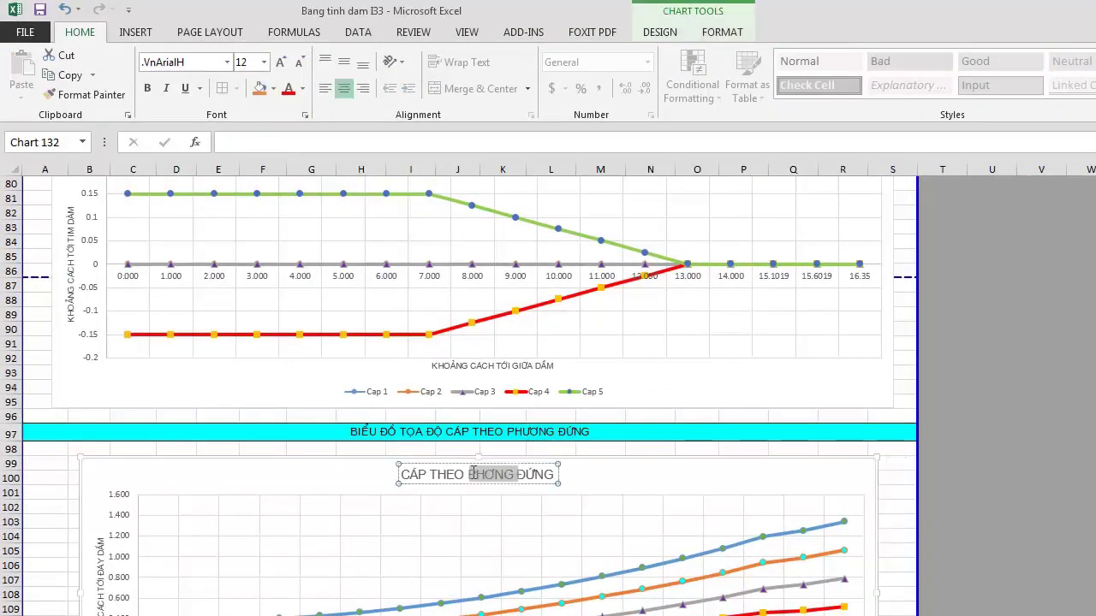
text(PHƠNG)
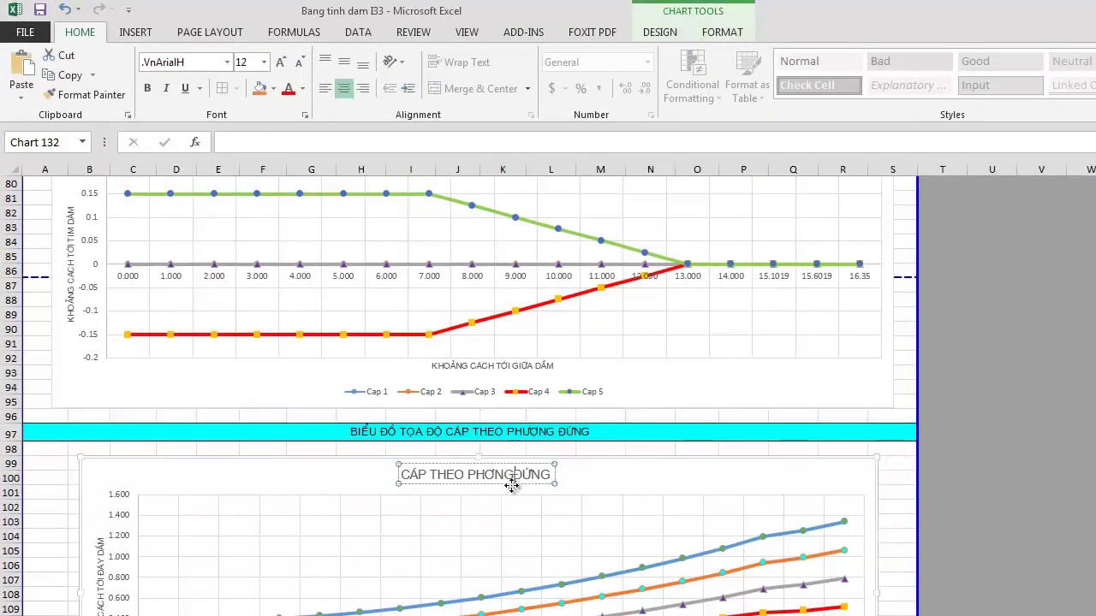
double_click(477, 474)
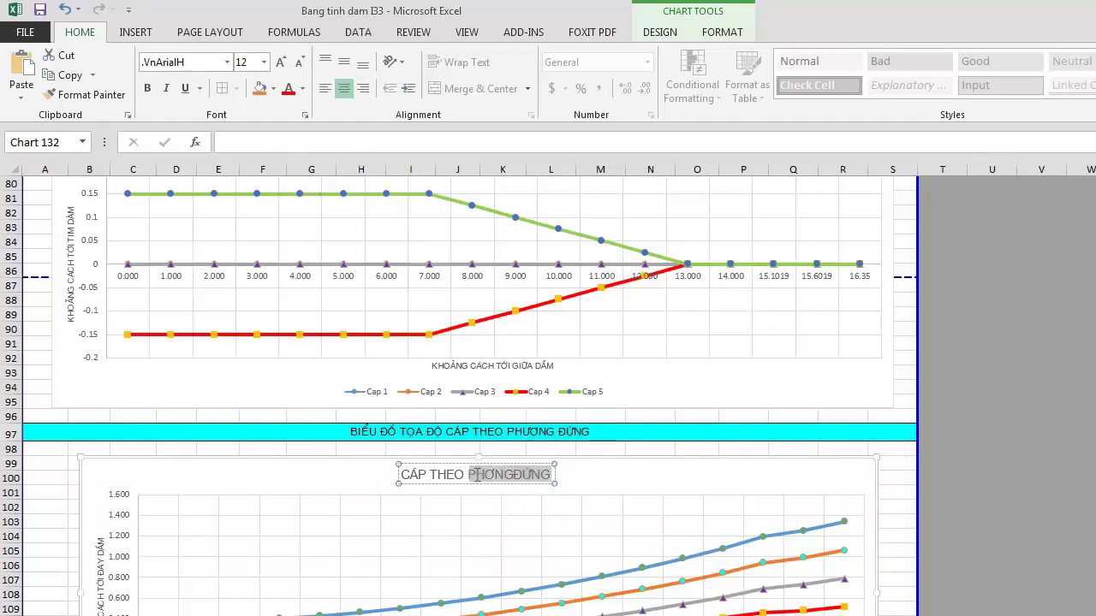
click(509, 476)
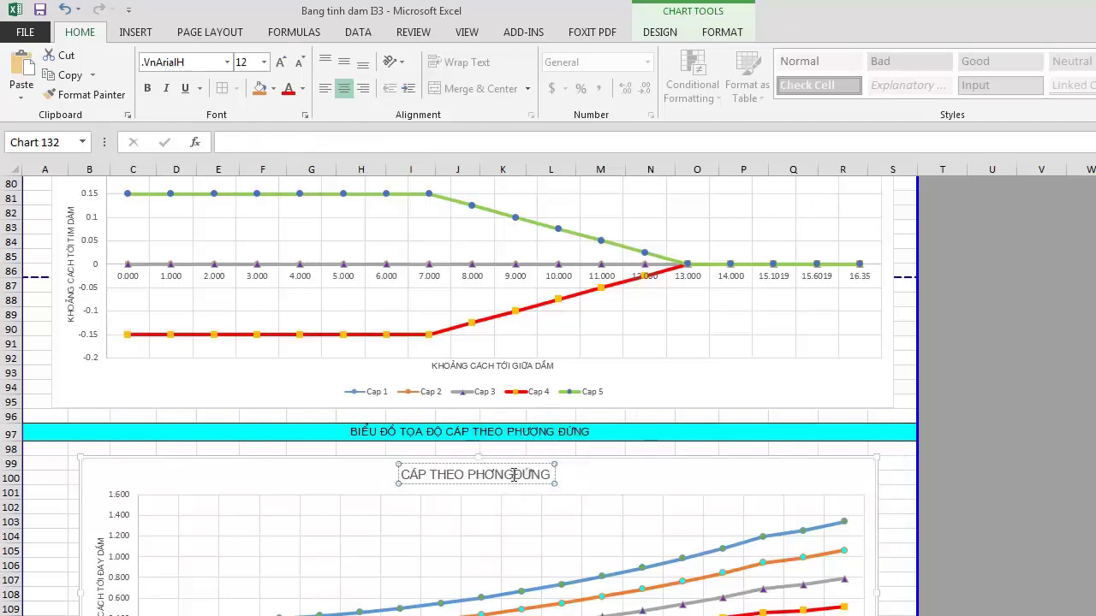
key(BackSpace)
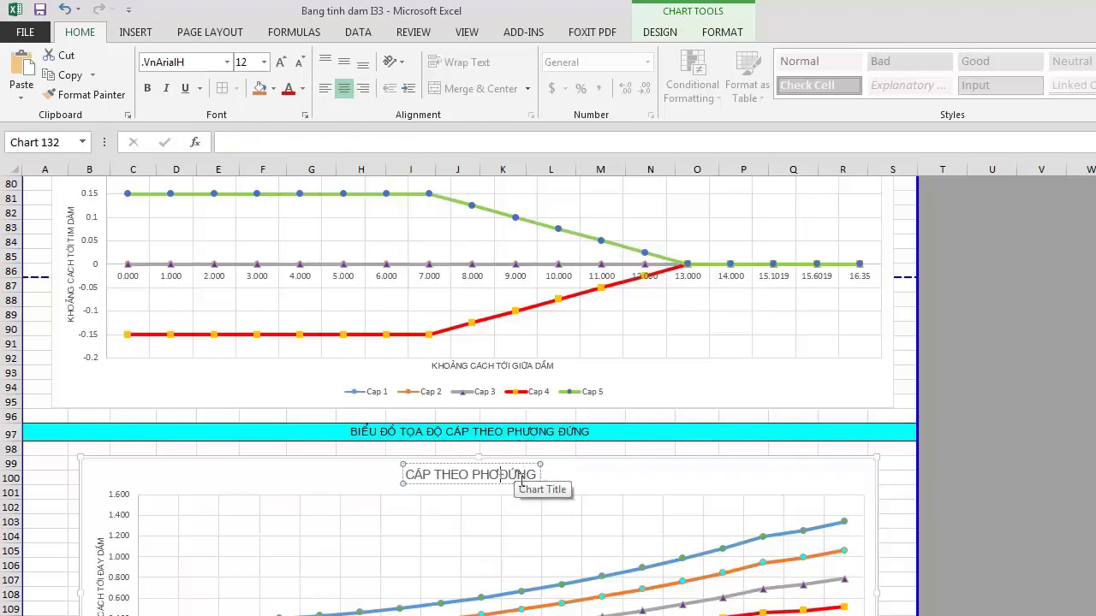
key(BackSpace)
key(BackSpace)
text(u)
key(ctrl+z)
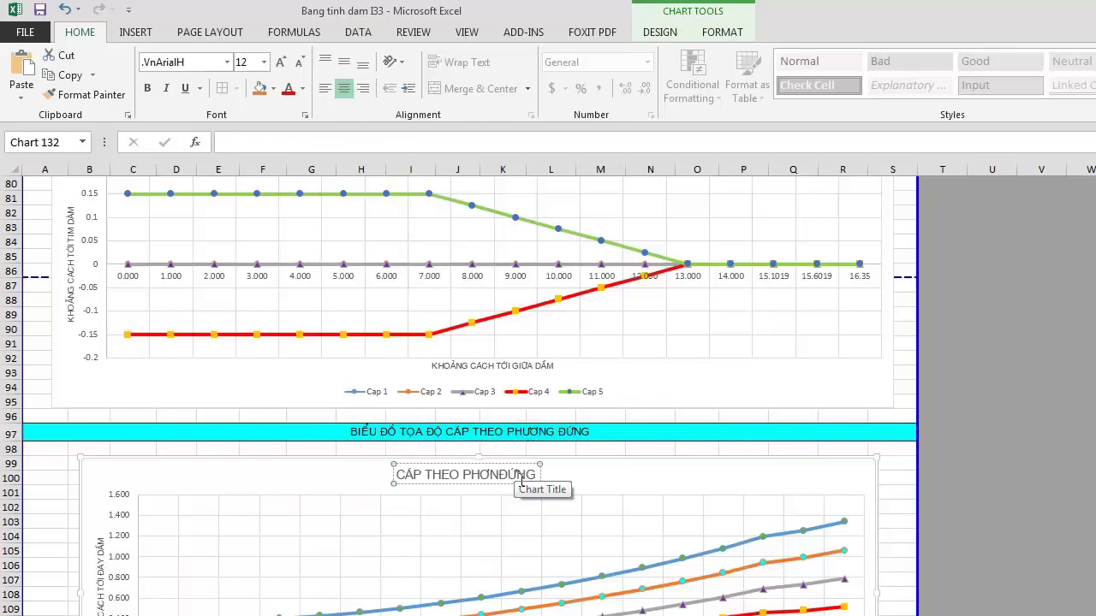
text(u)
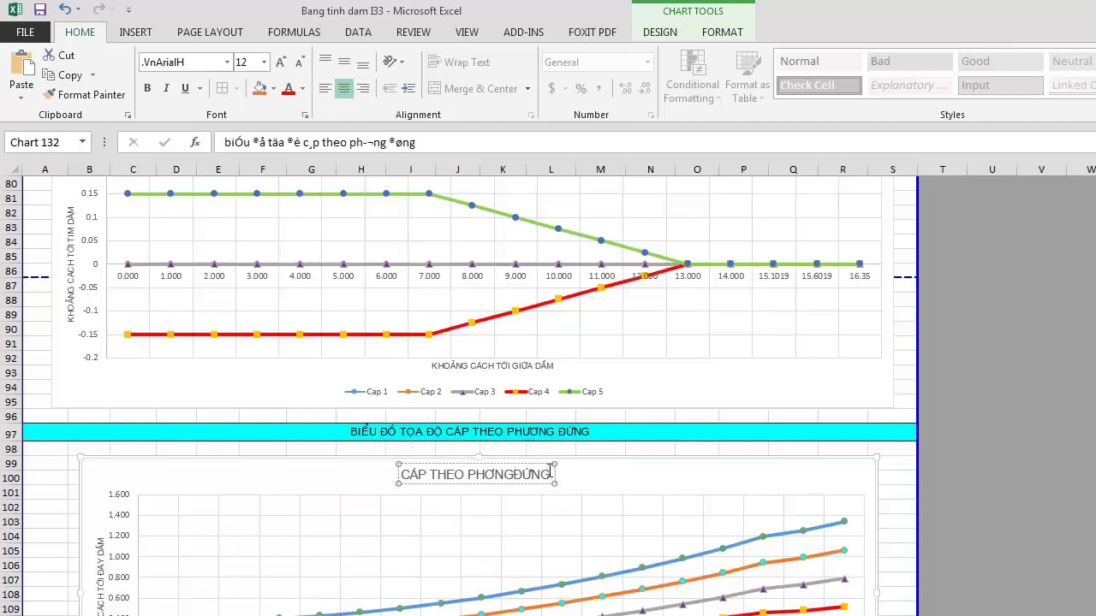
Switch the title to Times New Roman and retype it as 'C,P THEO PHU¥NG §øNG'.
drag(550, 476, 401, 475)
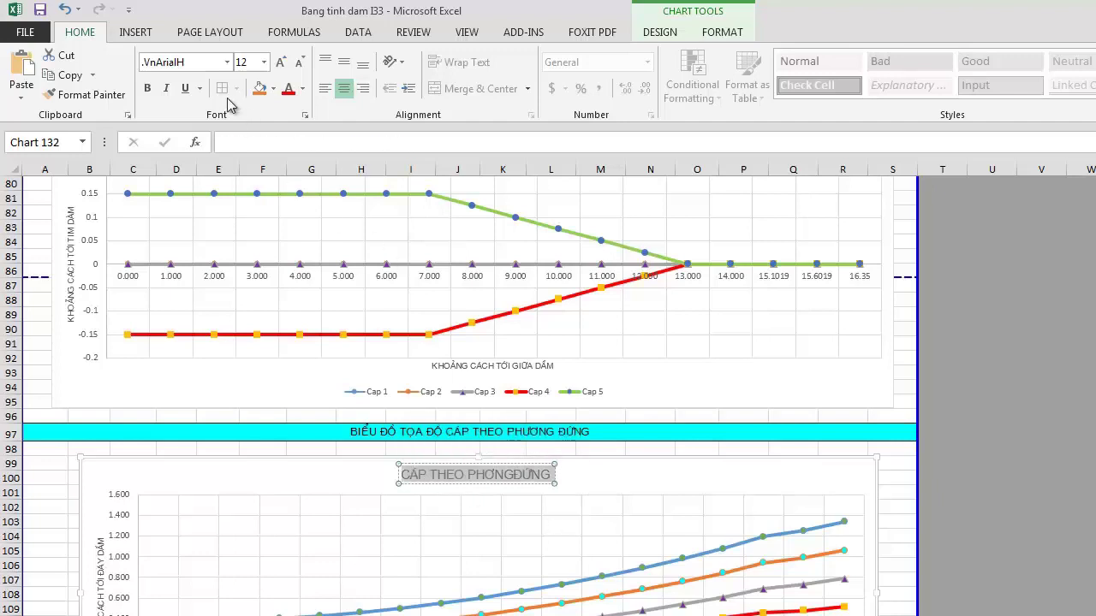
click(187, 62)
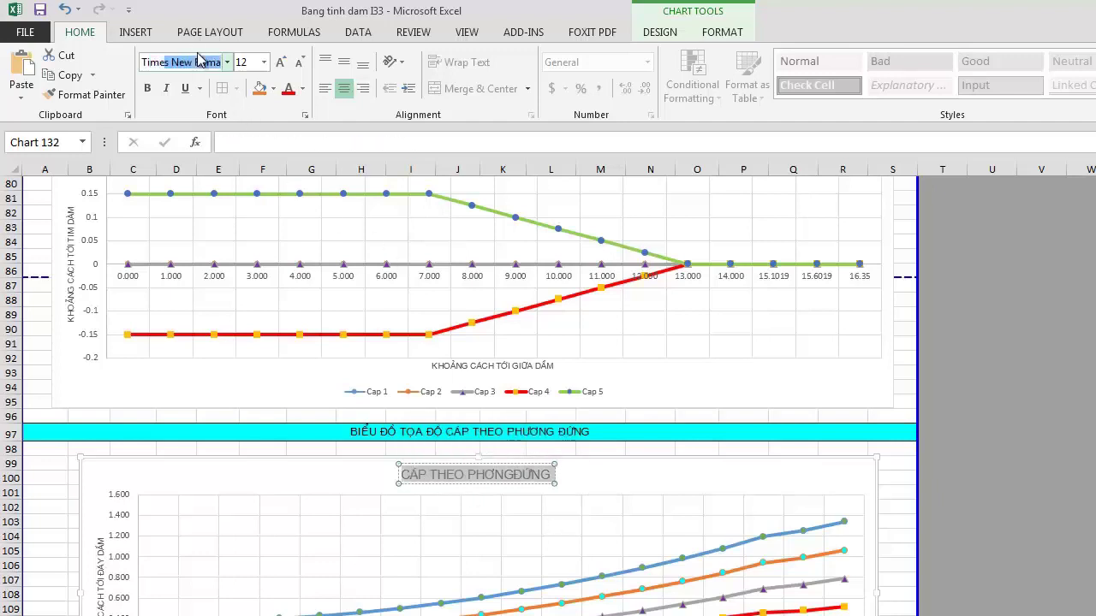
click(487, 474)
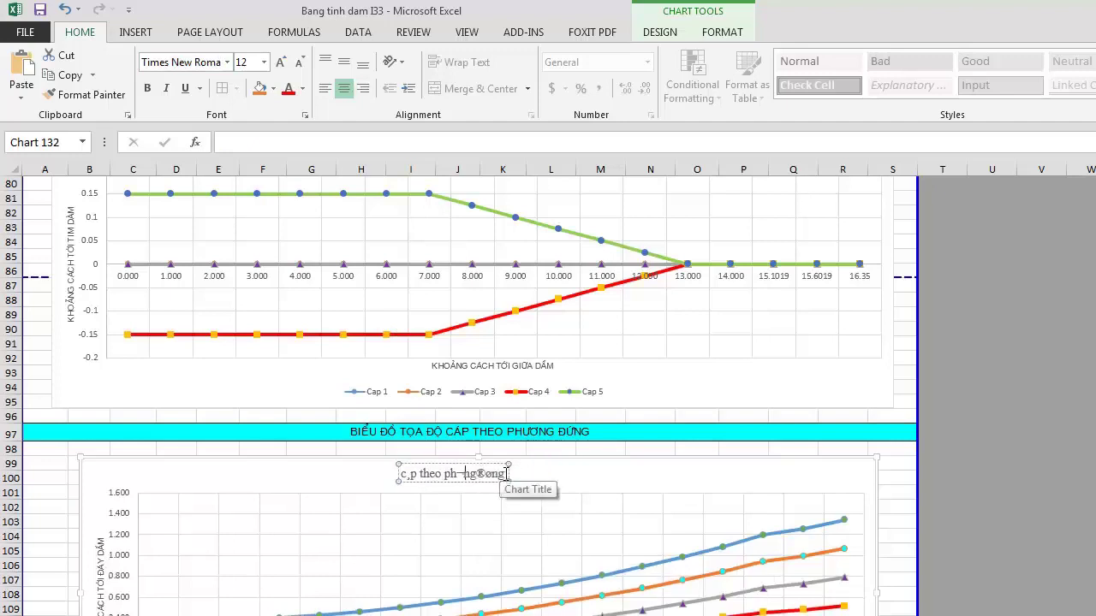
drag(503, 476, 397, 474)
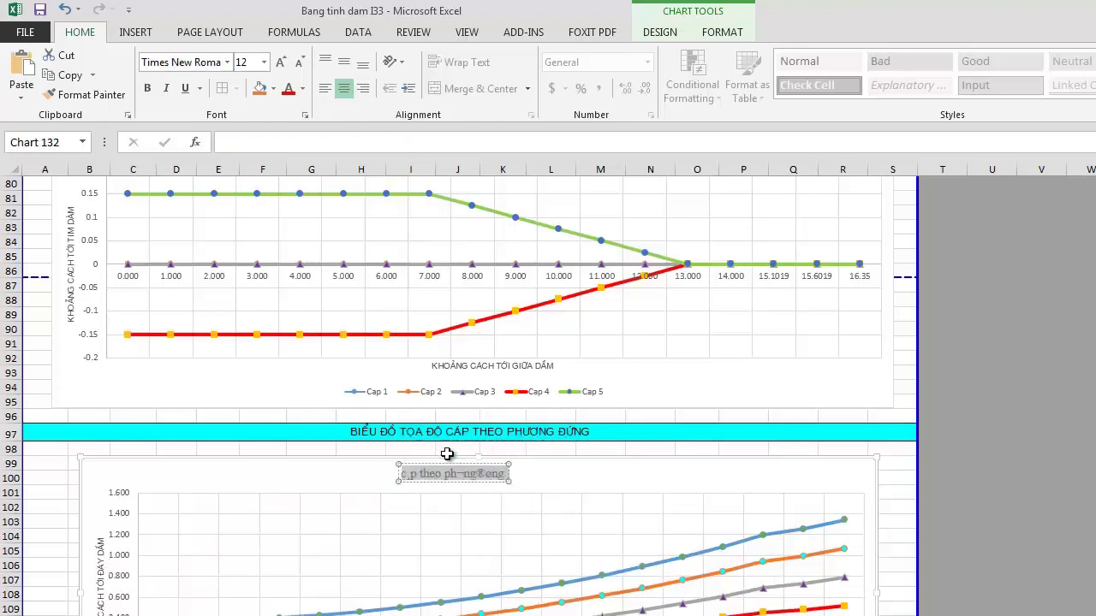
text(C,P)
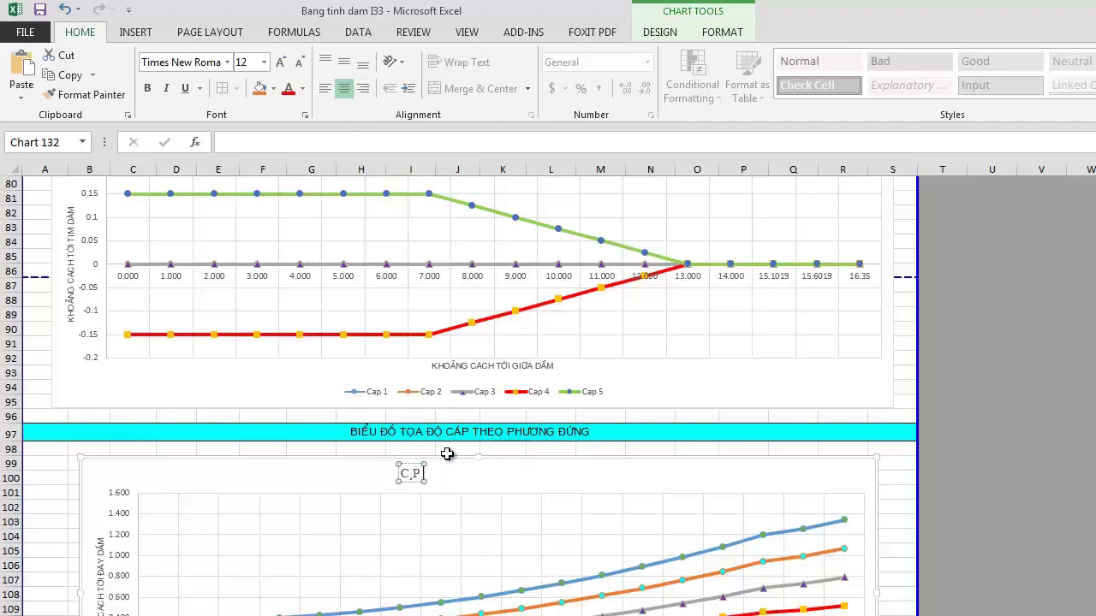
text( THEO PH)
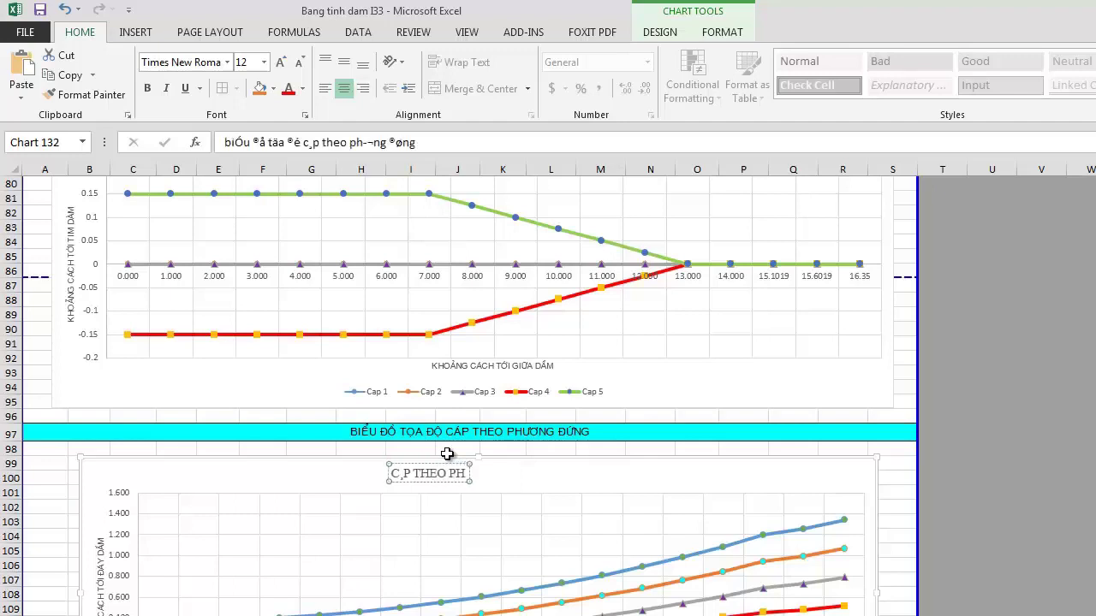
text(U)
text(¥NG §NG)
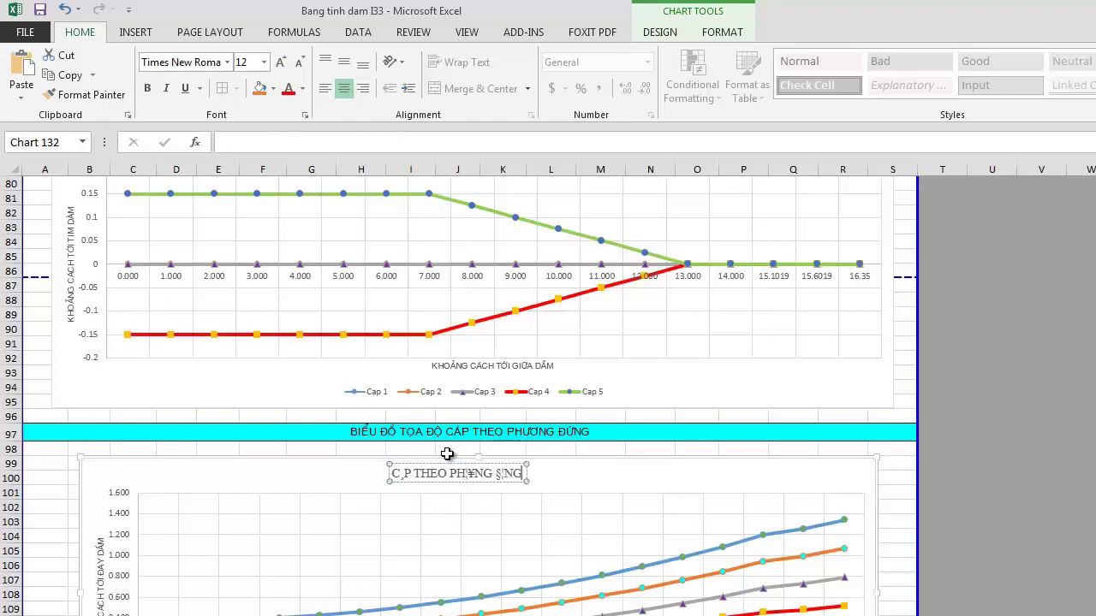
text( §øNG)
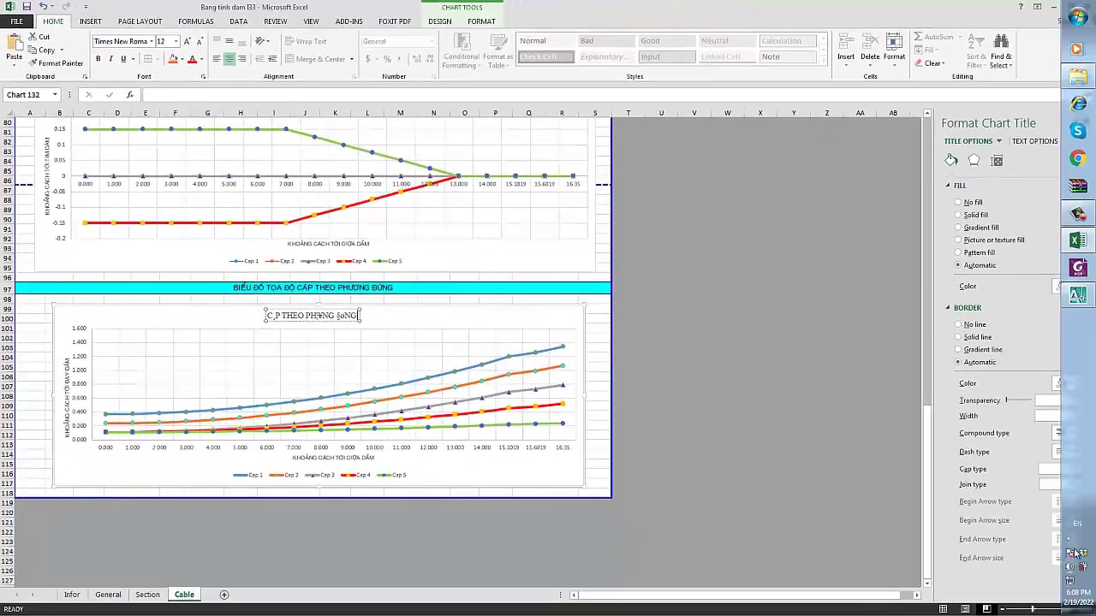
Switch the Vietnamese keyboard tool's encoding to precomposed Unicode.
click(1069, 538)
right_click(1037, 517)
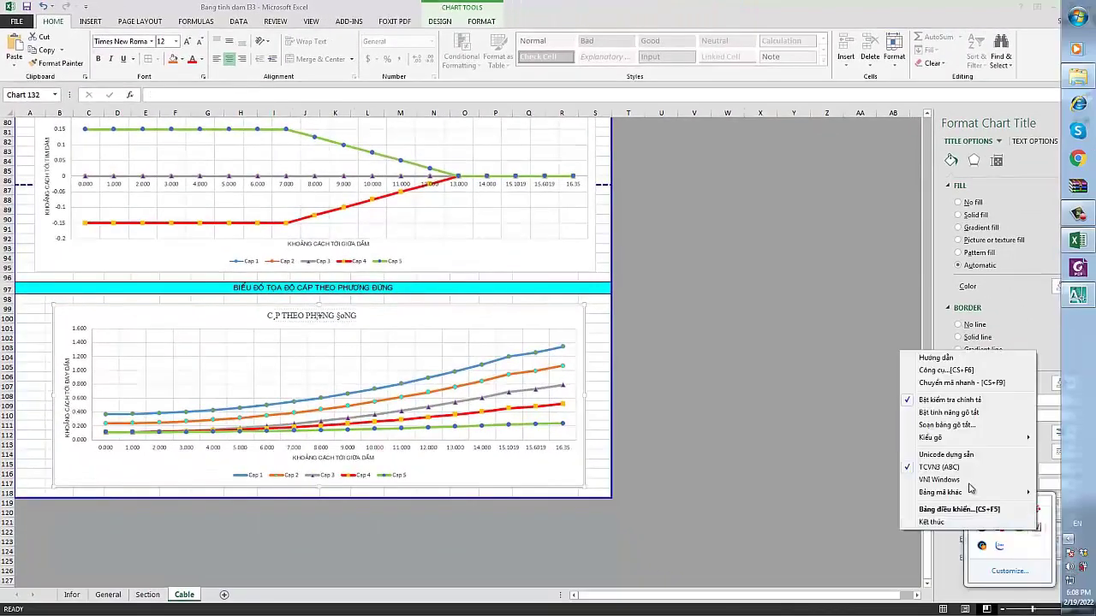
click(956, 457)
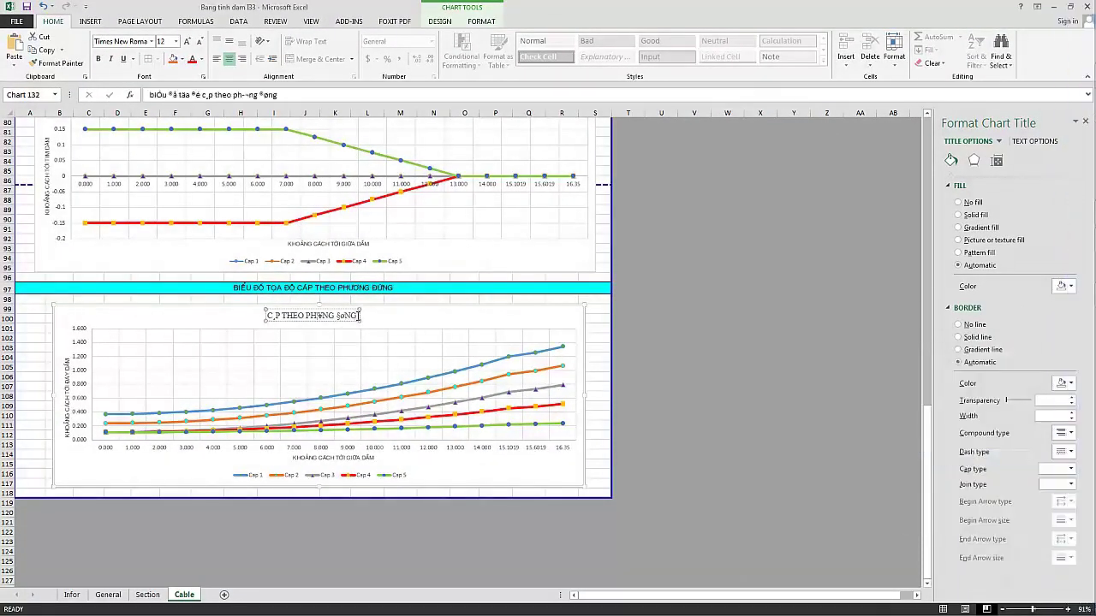
Replace the lower chart's title text with the Vietnamese heading for vertical cable.
drag(358, 316, 268, 316)
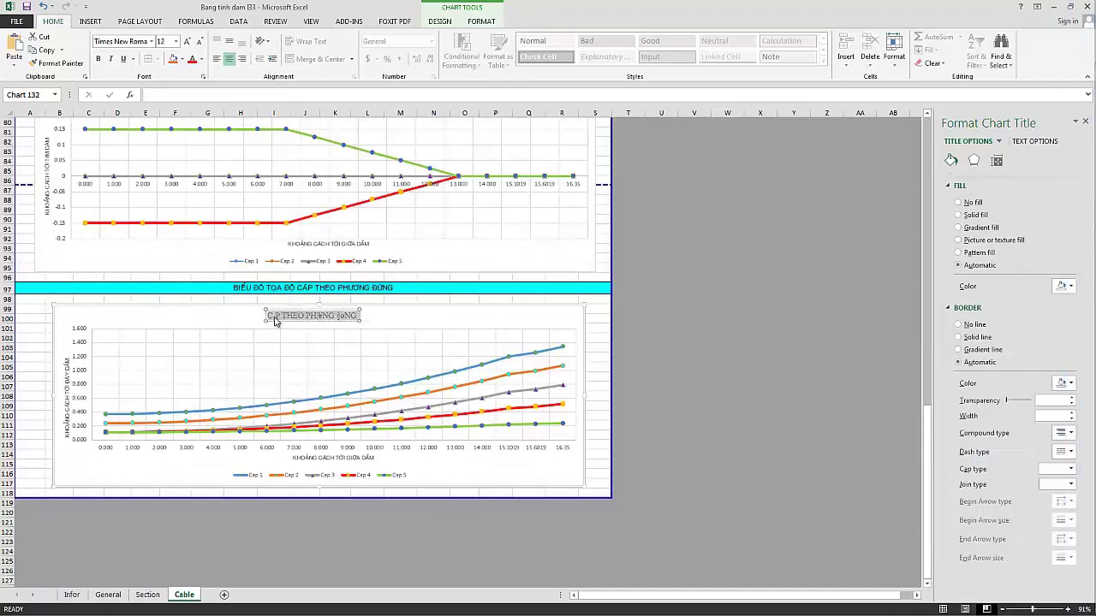
text(C)
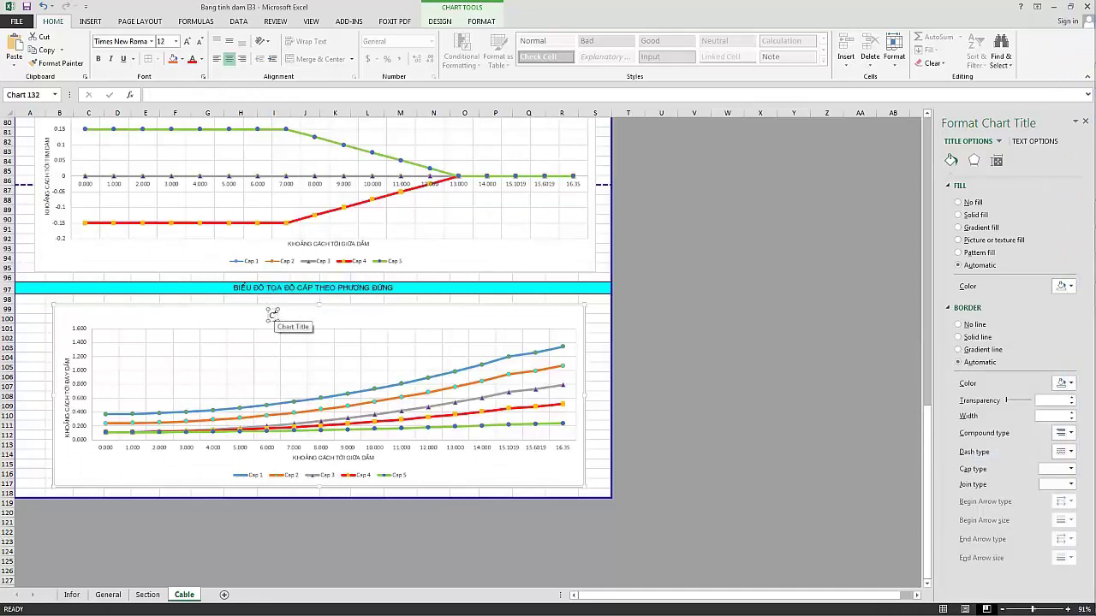
text(ẬP THEO P)
text(HƯƠNG )
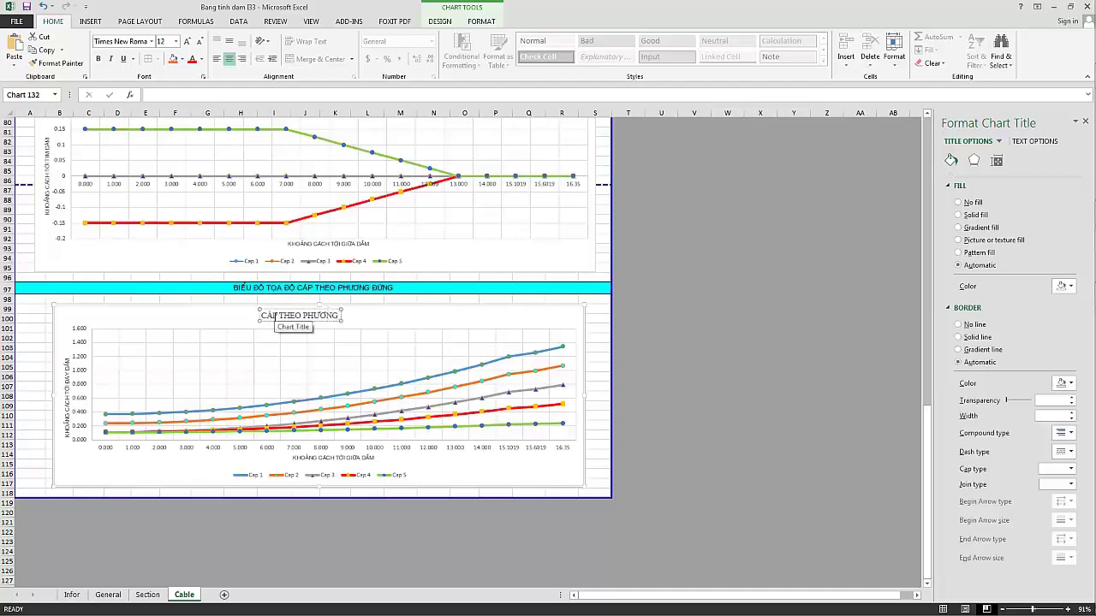
text(ĐỨNG)
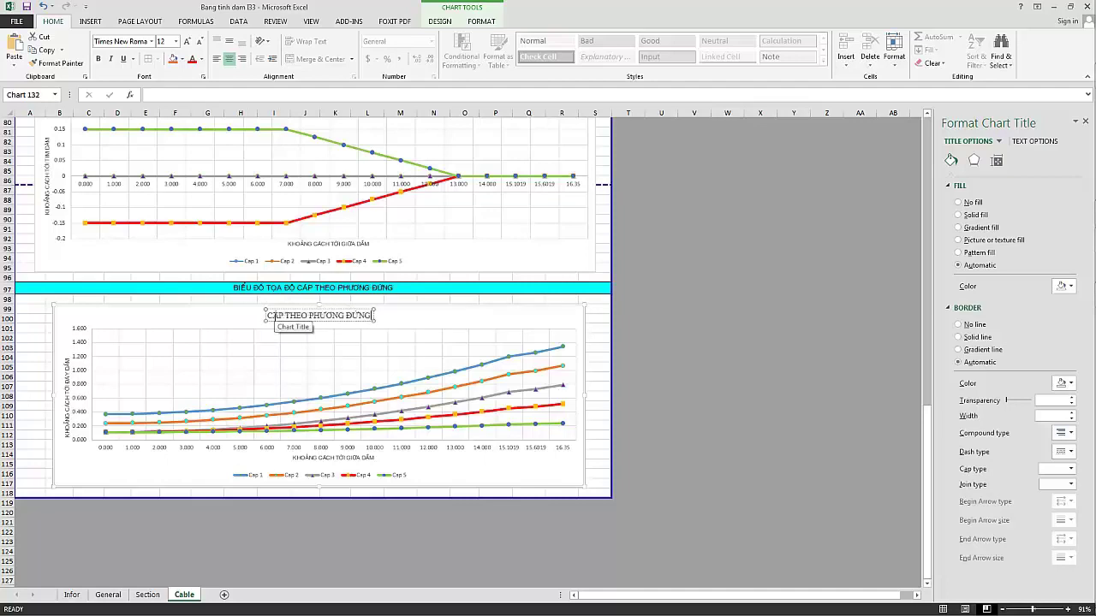
click(688, 321)
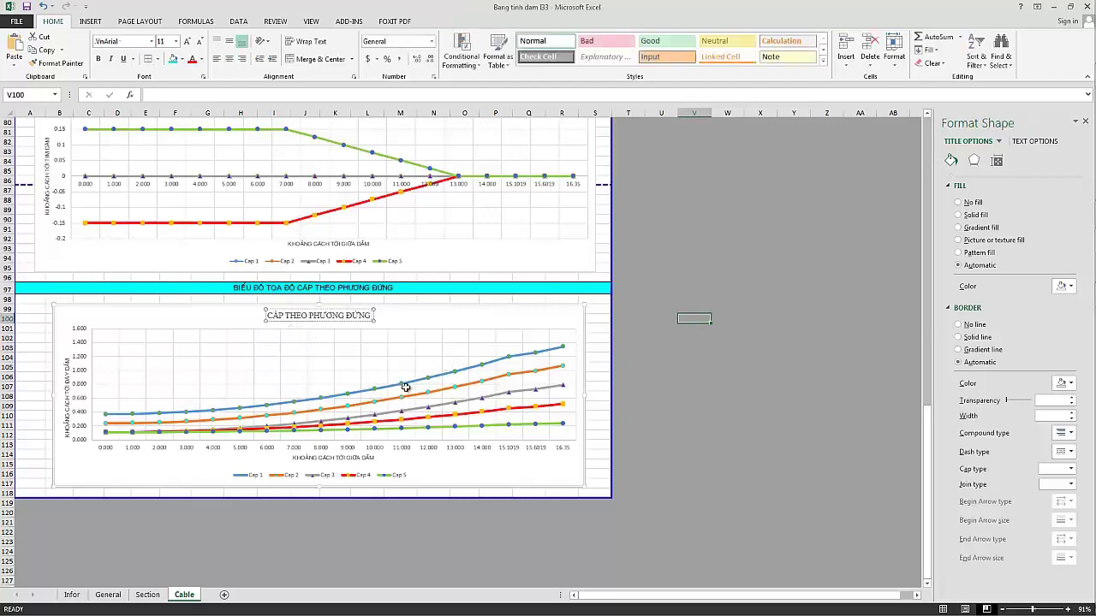
Format the horizontal chart's title in Times New Roman, size 12.
scroll(700, 367, up, 1)
scroll(244, 389, up, 1)
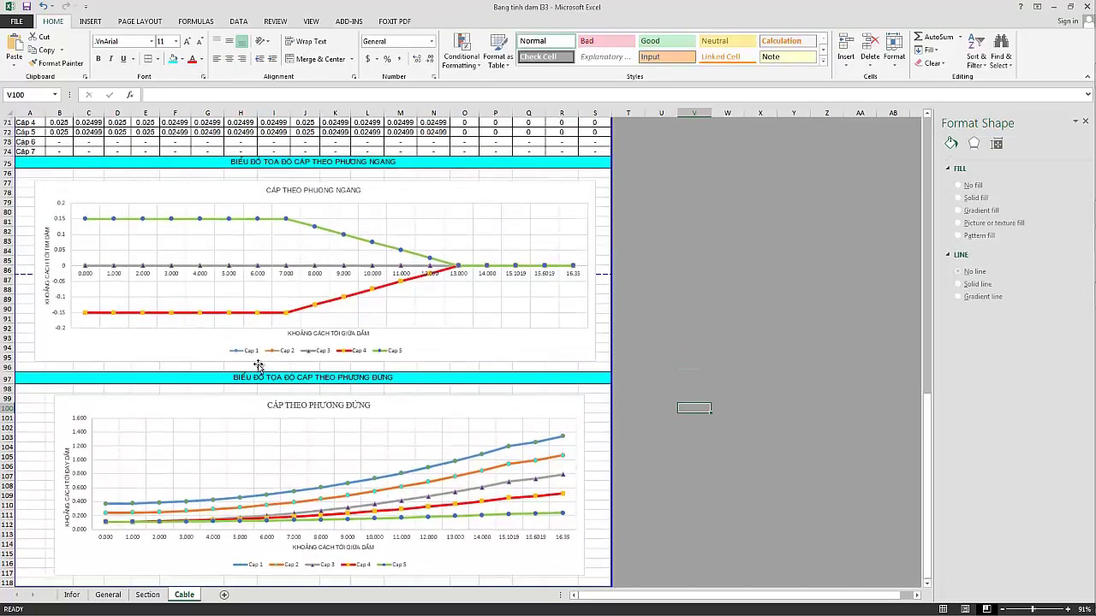
scroll(257, 368, up, 3)
click(337, 251)
triple_click(337, 251)
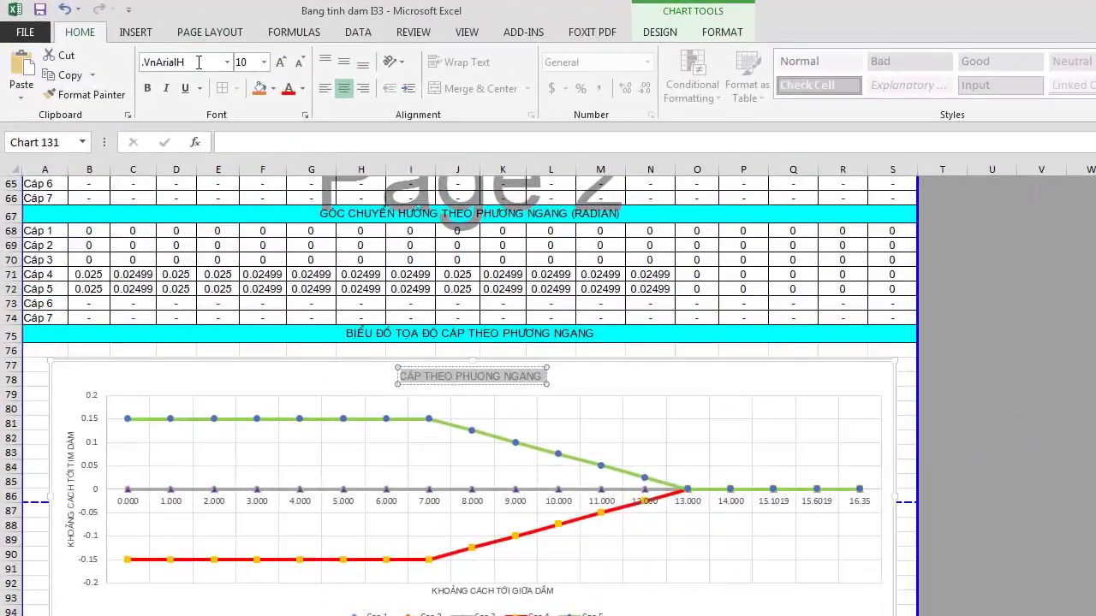
click(204, 62)
text(Time)
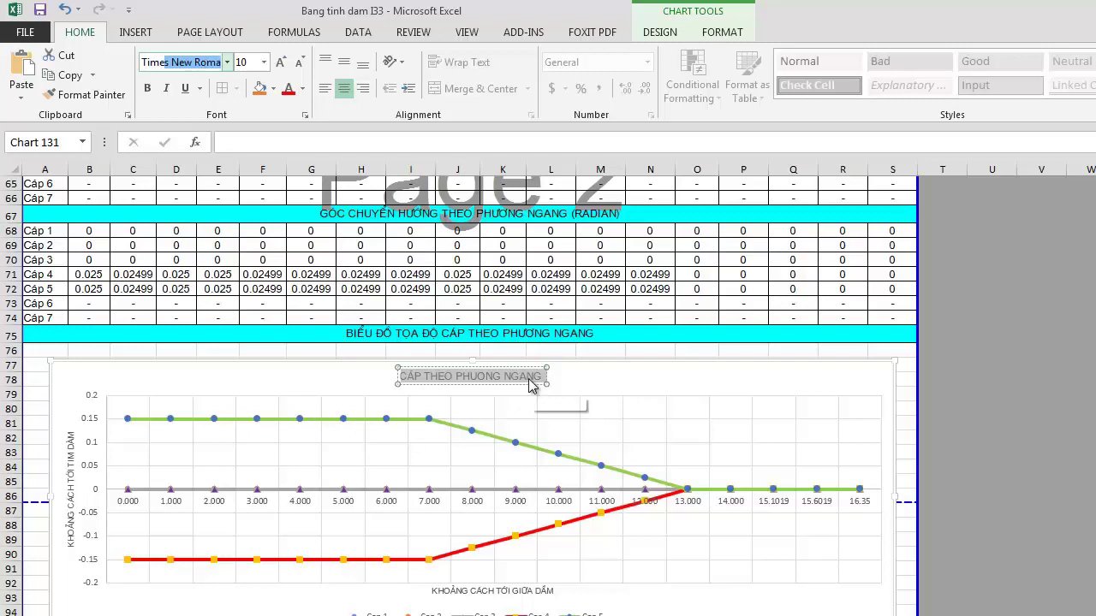
text(CAP)
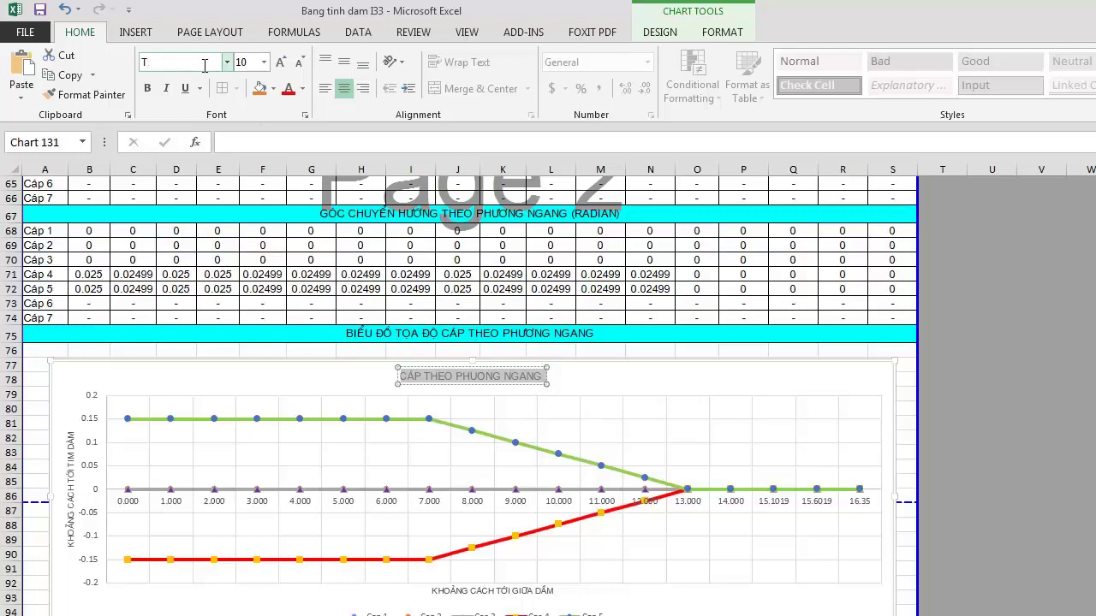
key(BackSpace)
click(227, 63)
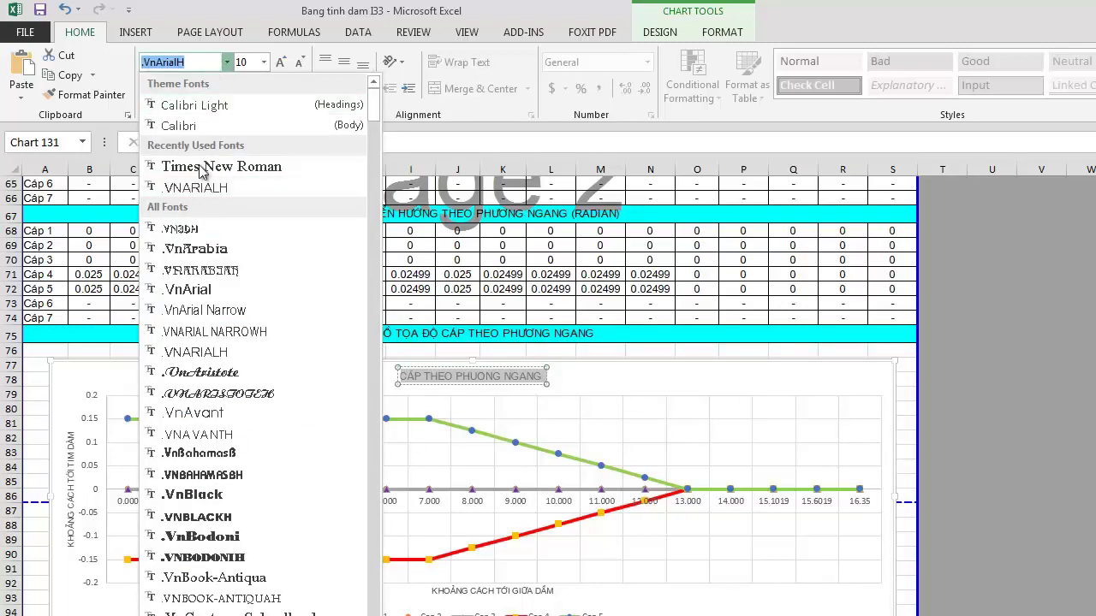
click(201, 168)
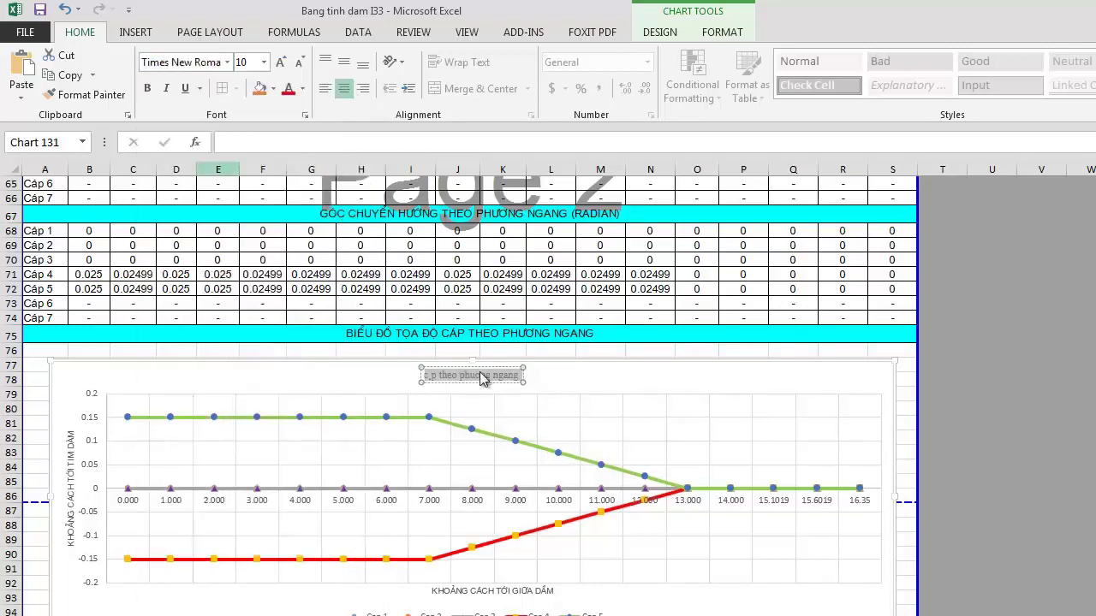
click(244, 62)
text(12)
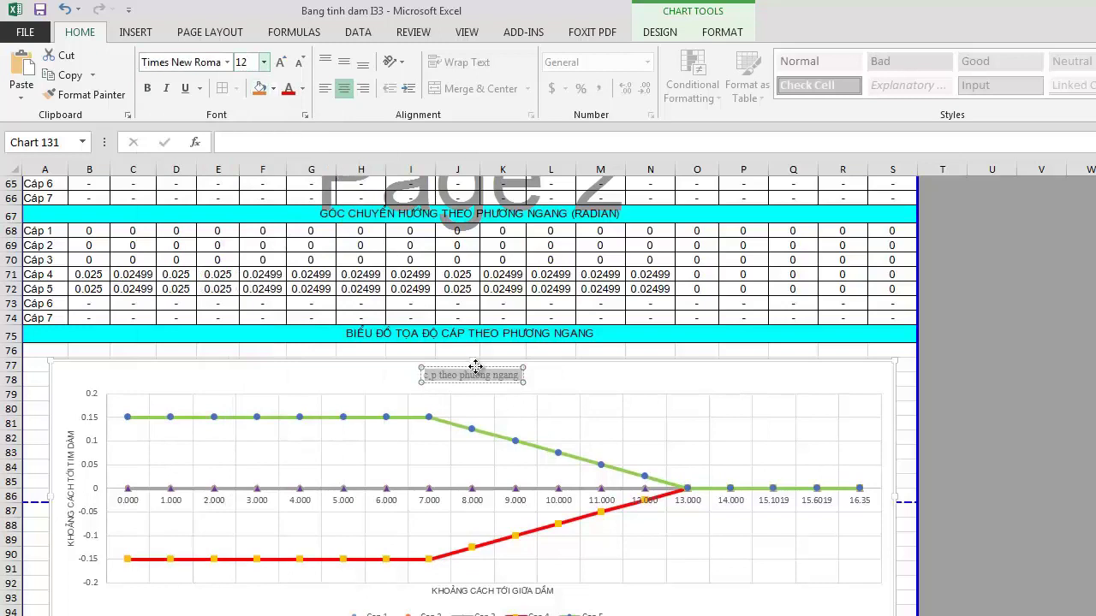
Select the horizontal chart's title text and clear it for retyping.
click(520, 374)
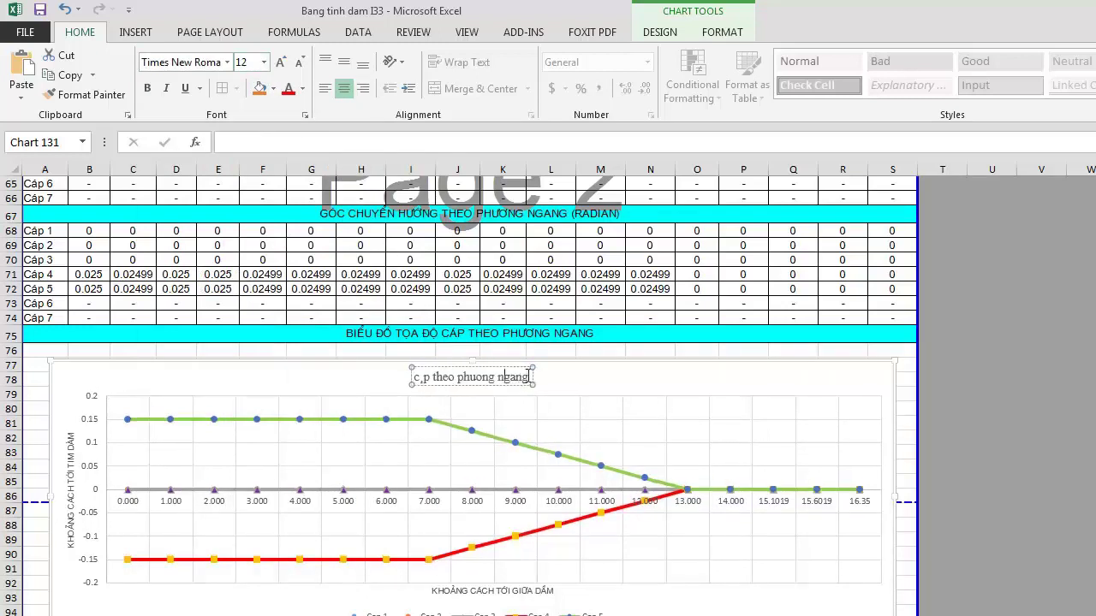
triple_click(417, 377)
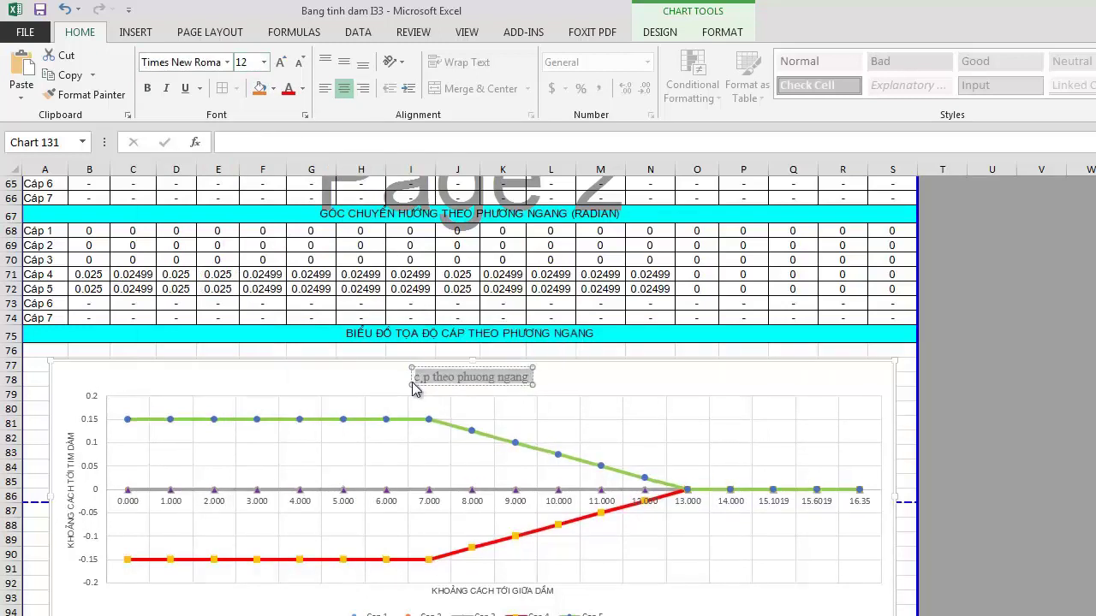
text(cA)
key(BackSpace)
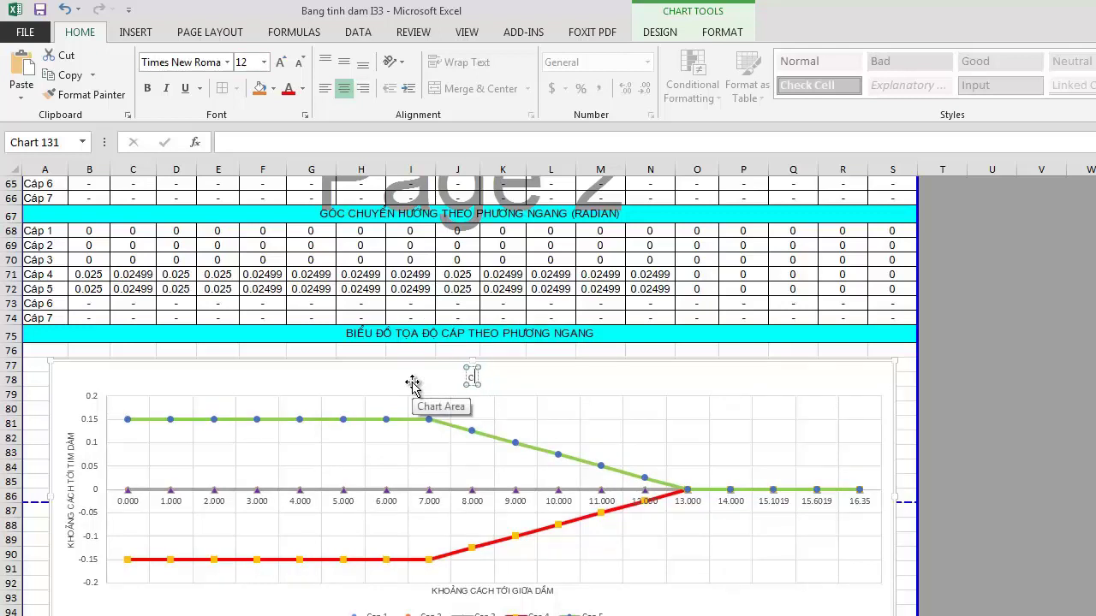
Clear the leftover text and add a new Chart Title above the horizontal chart.
key(BackSpace)
text(ca)
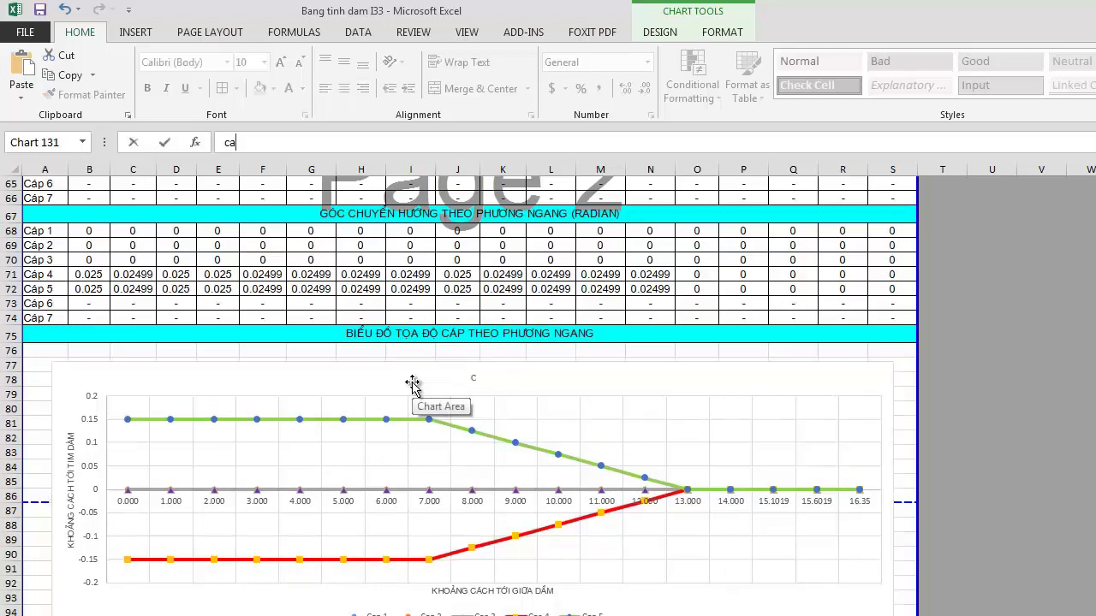
key(BackSpace)
key(BackSpace)
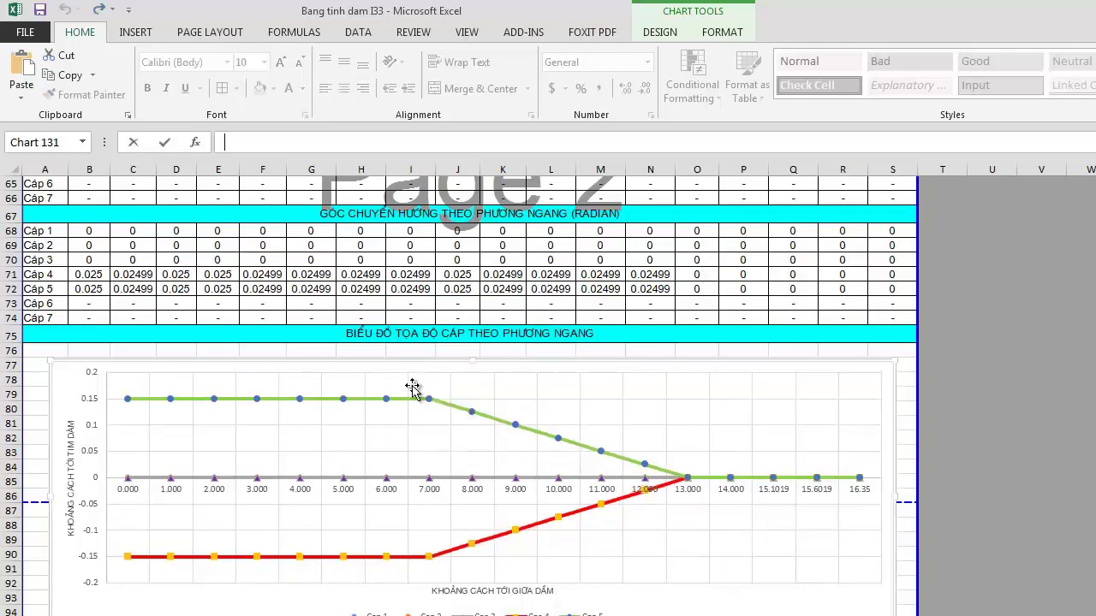
click(472, 371)
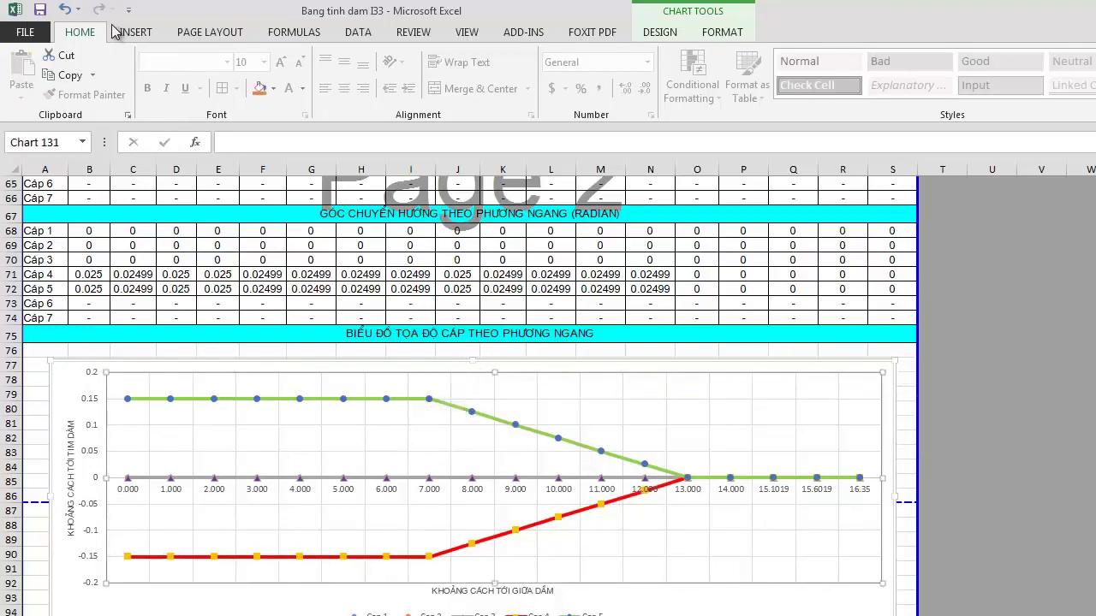
click(648, 34)
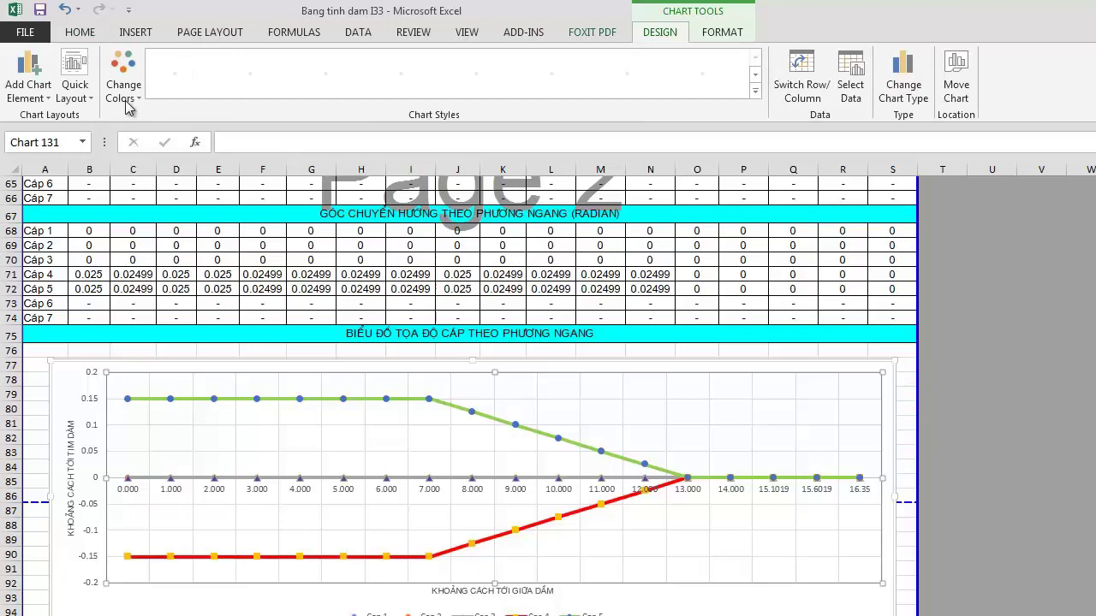
click(29, 82)
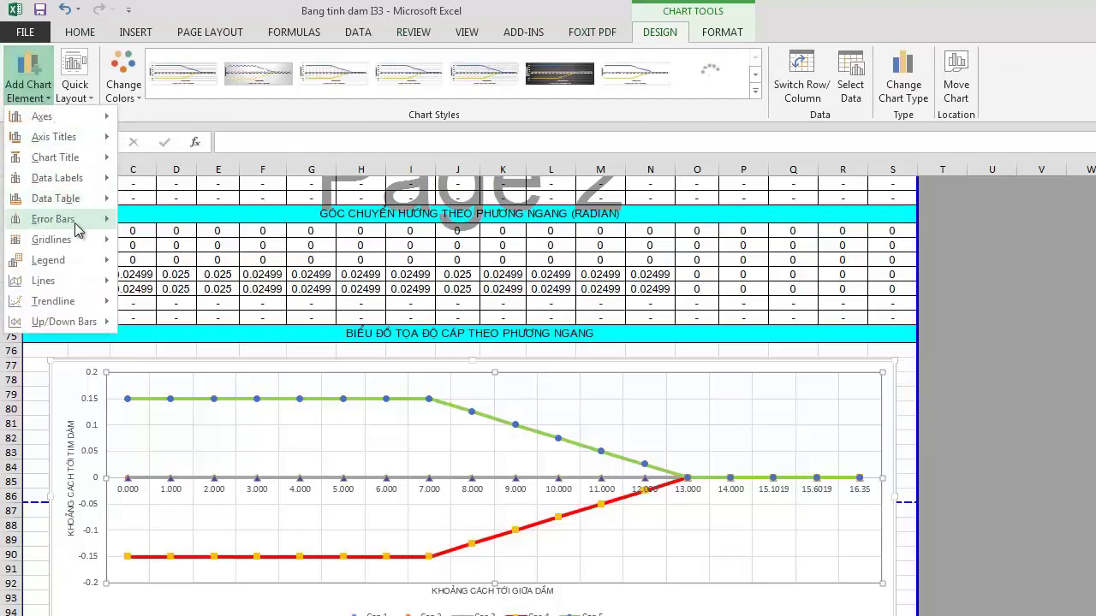
mouse_move(82, 198)
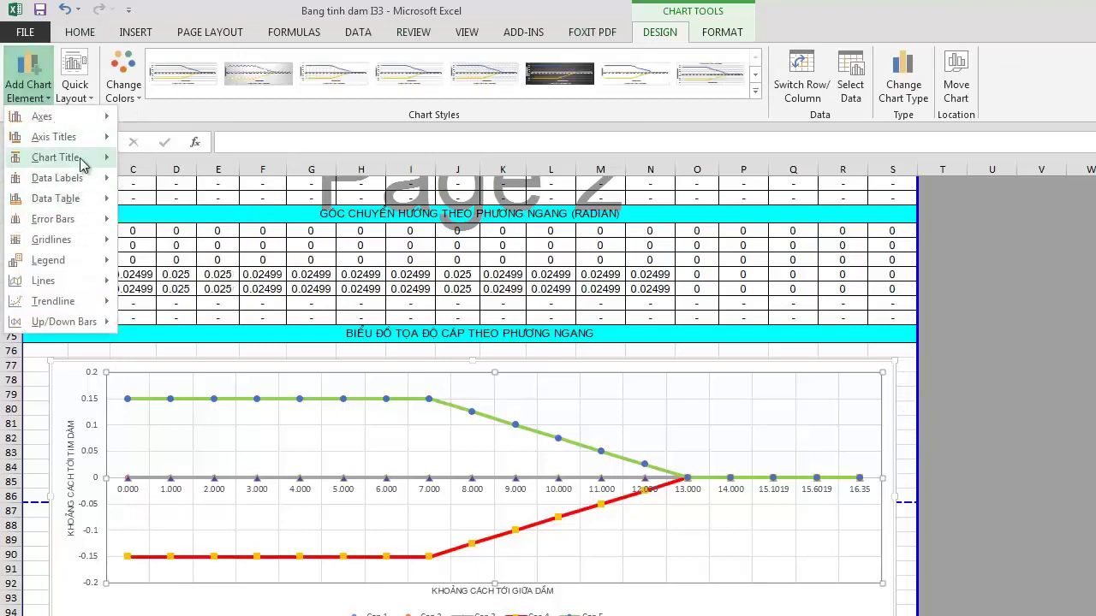
mouse_move(85, 158)
click(168, 211)
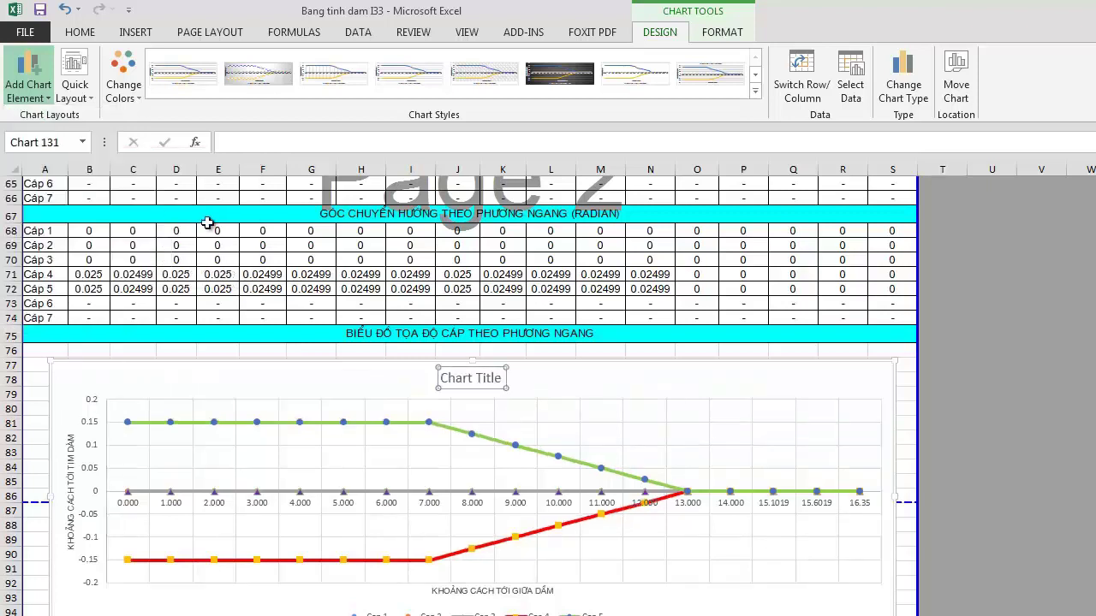
Set the new chart title's font to Times New Roman.
click(503, 382)
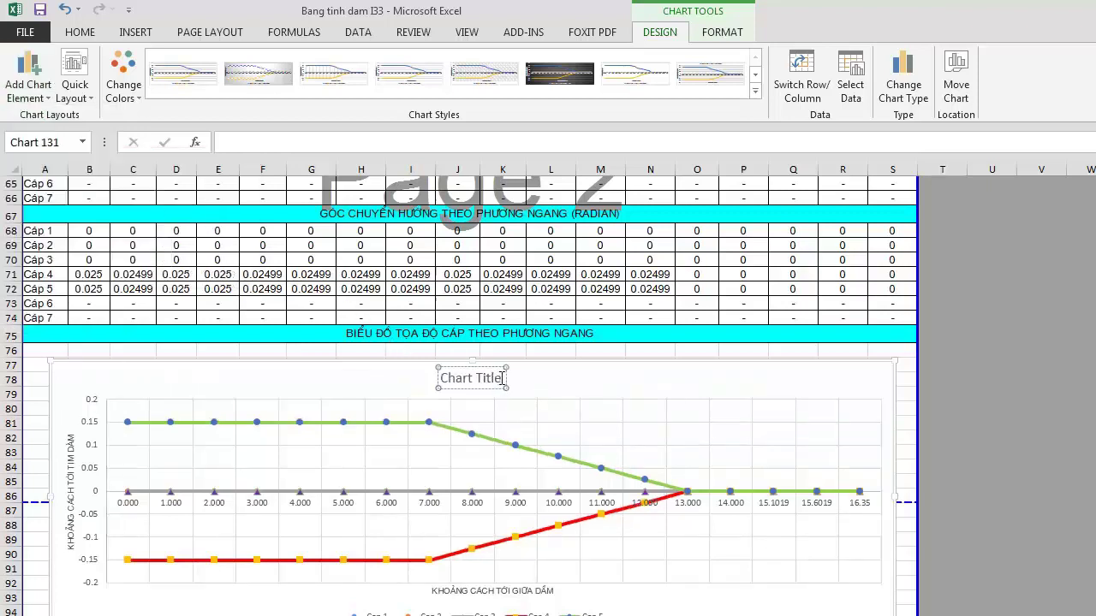
triple_click(449, 379)
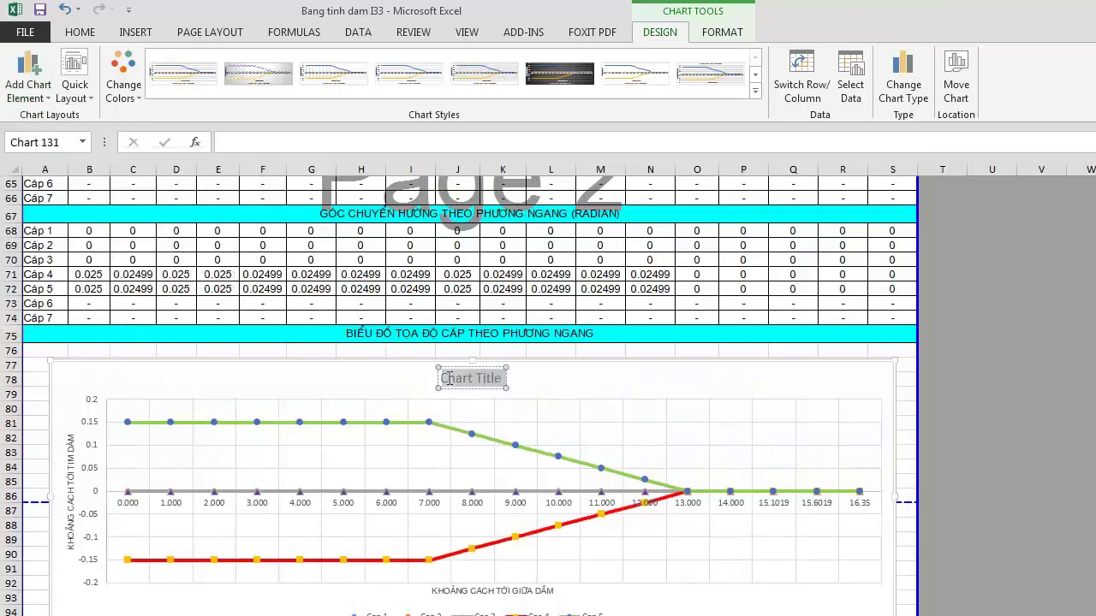
click(85, 34)
click(202, 62)
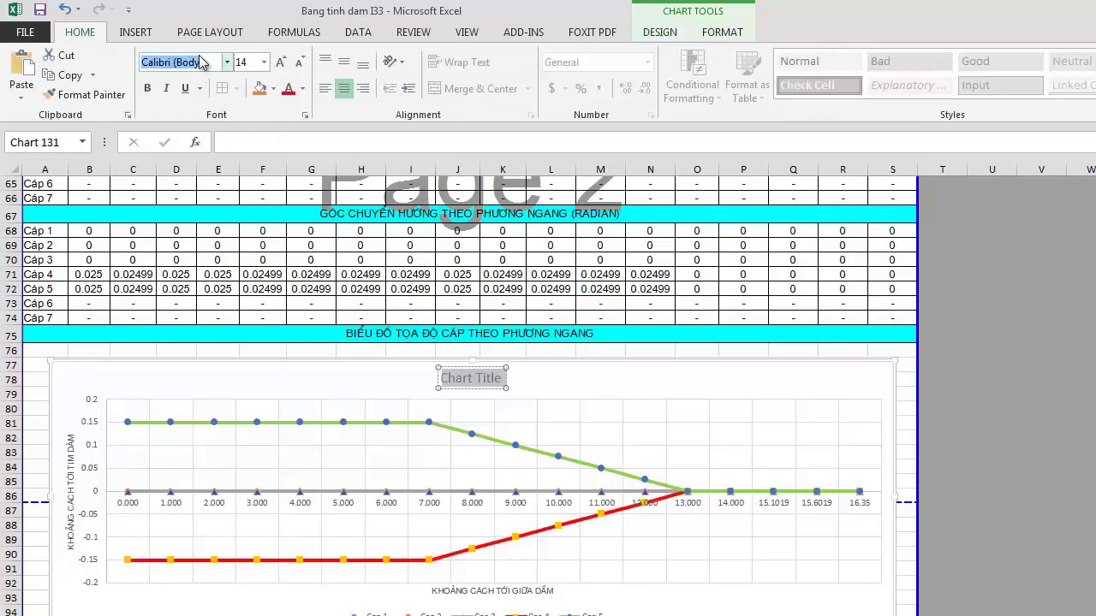
text(tim)
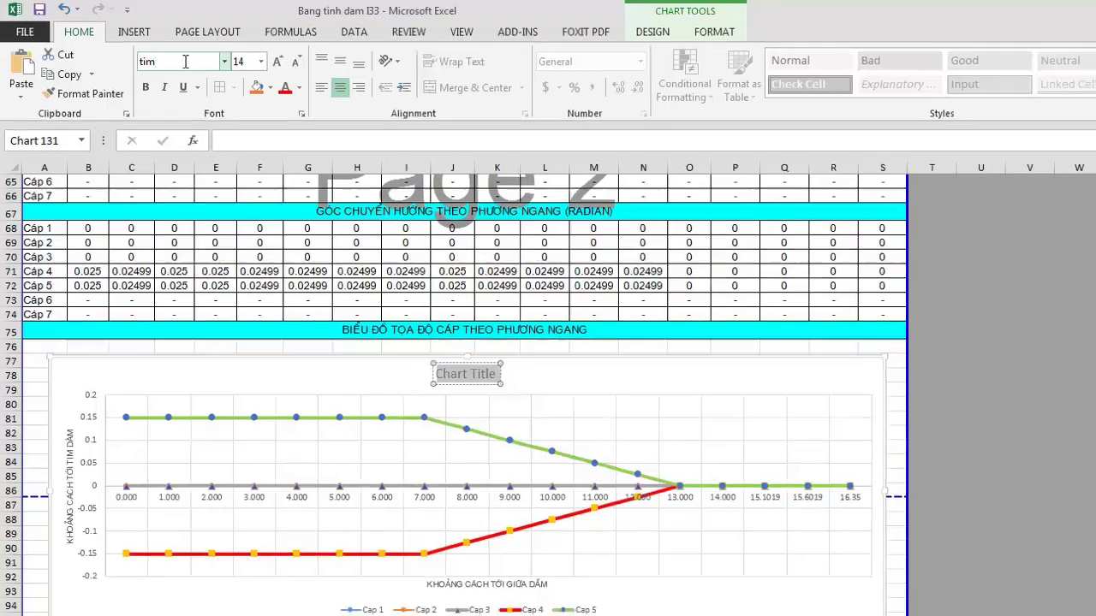
text(es New Roma)
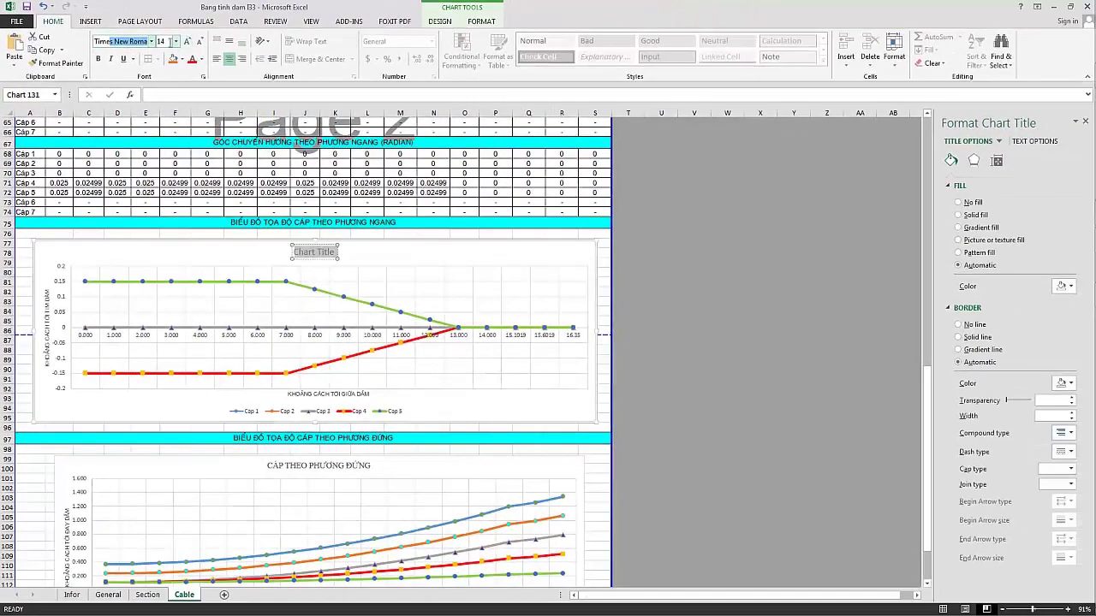
click(162, 40)
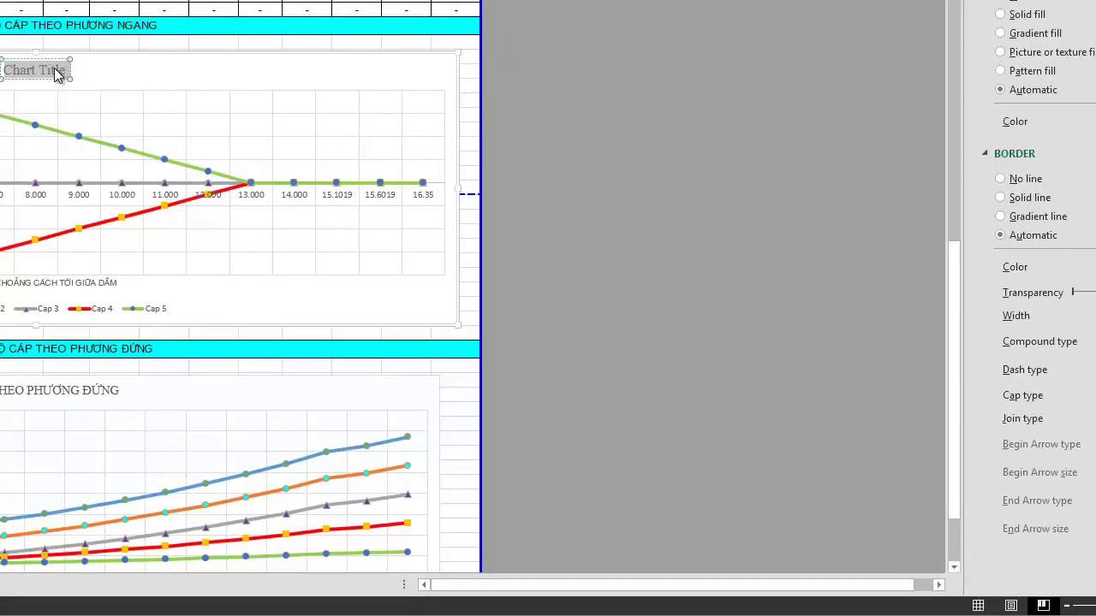
Type the title text CẤP THEO PHƯƠNG NGANG.
click(57, 69)
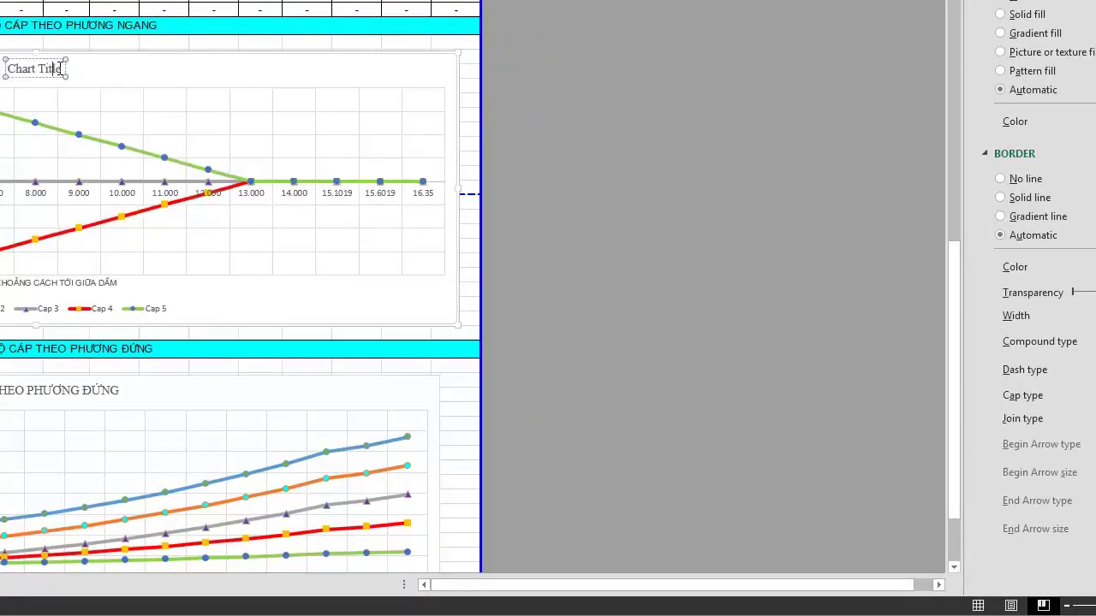
triple_click(3, 68)
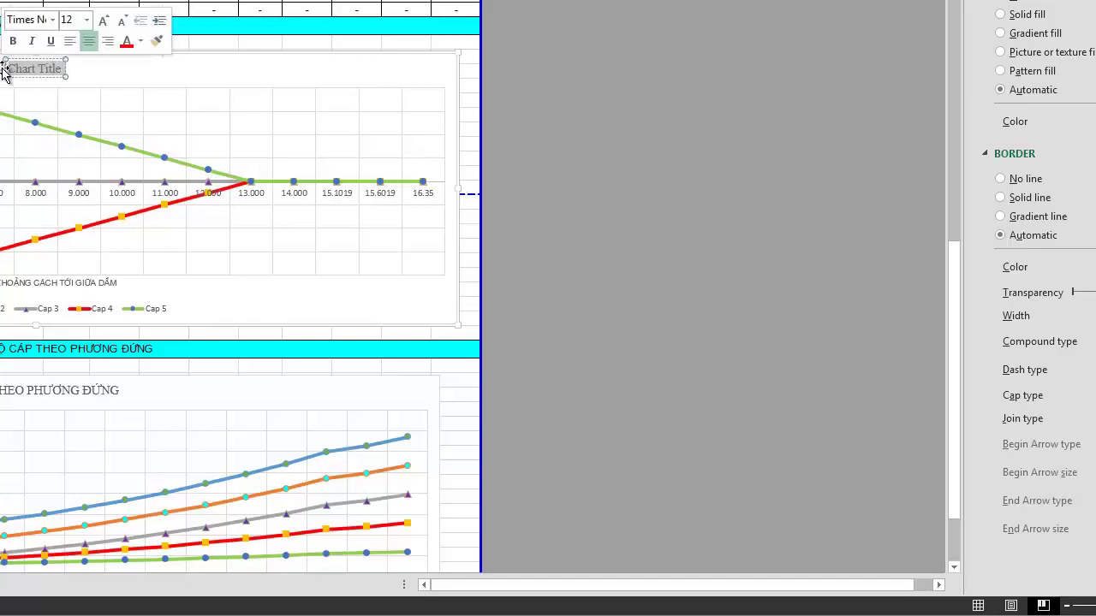
text(Cấp)
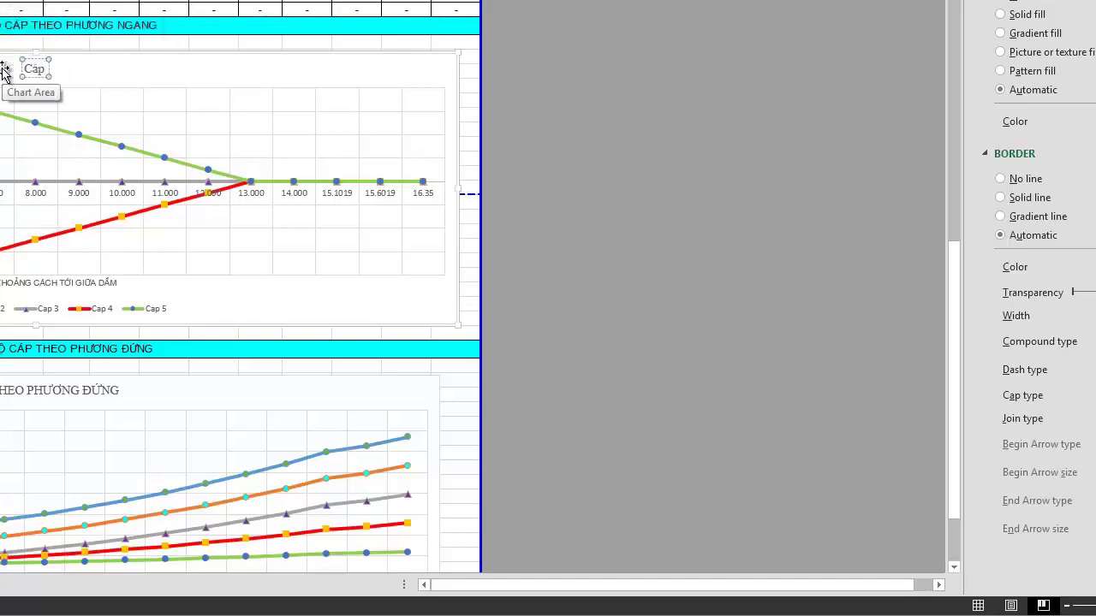
key(BackSpace)
key(BackSpace)
text(ẤP THEO)
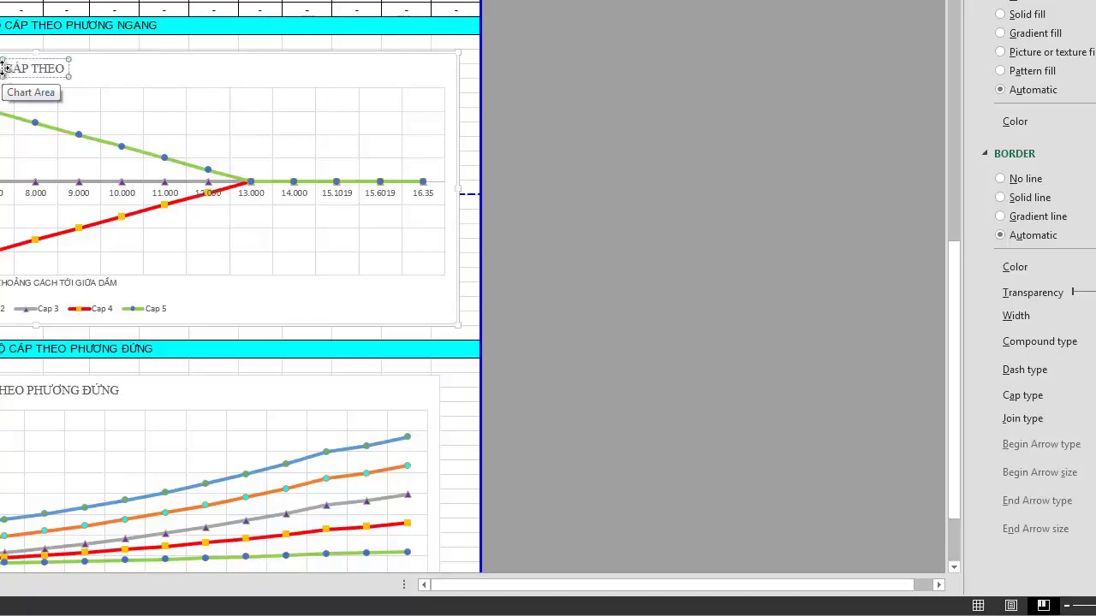
text( PHƯƠNG)
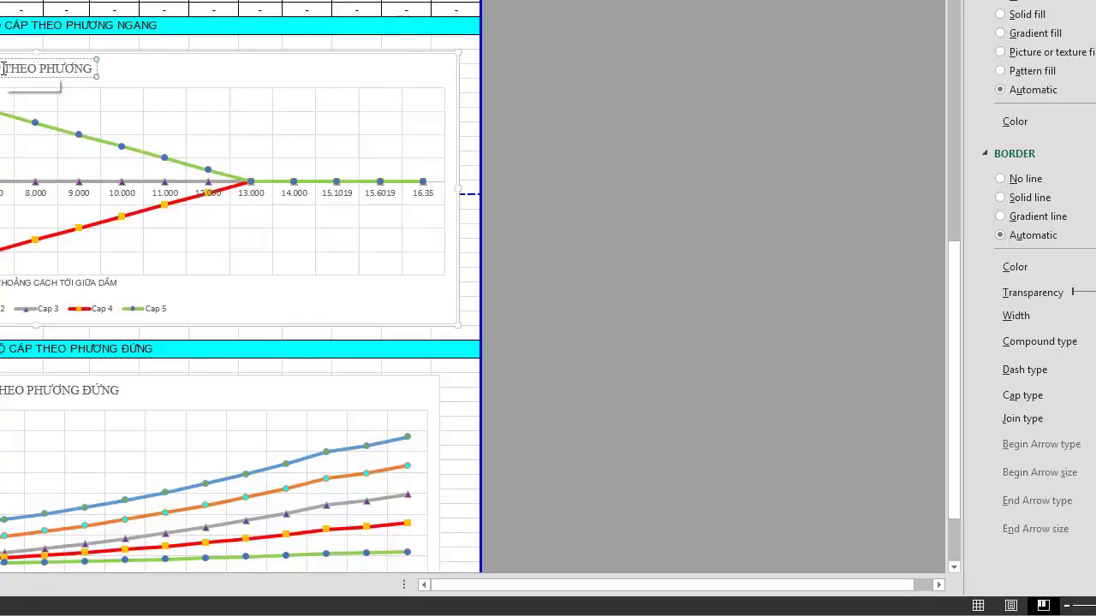
text( NGANG)
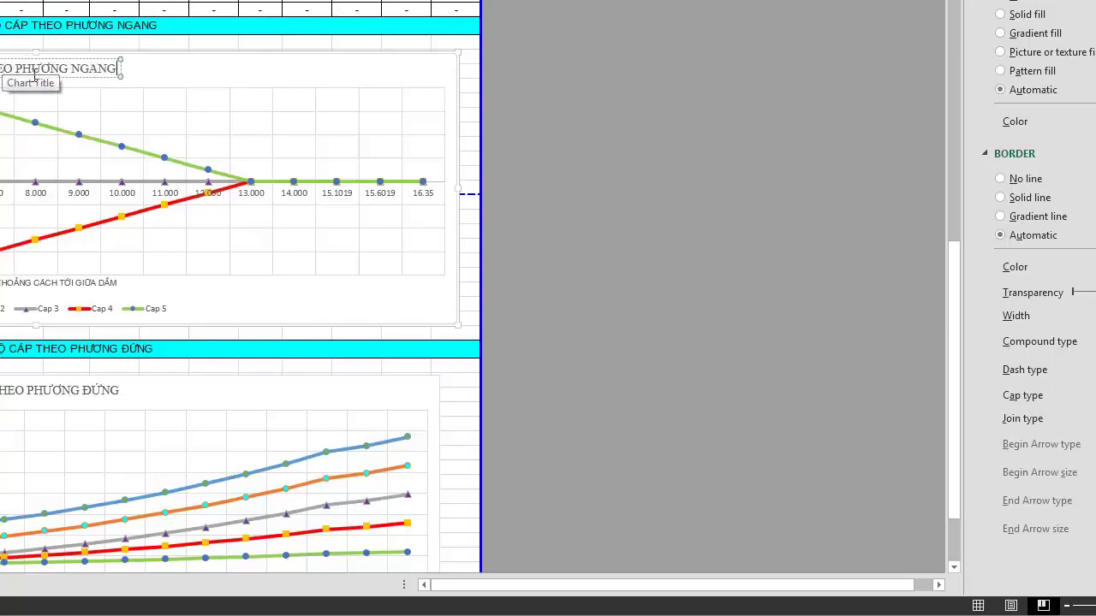
Deselect the chart and save the workbook.
click(642, 112)
scroll(649, 186, down, 3)
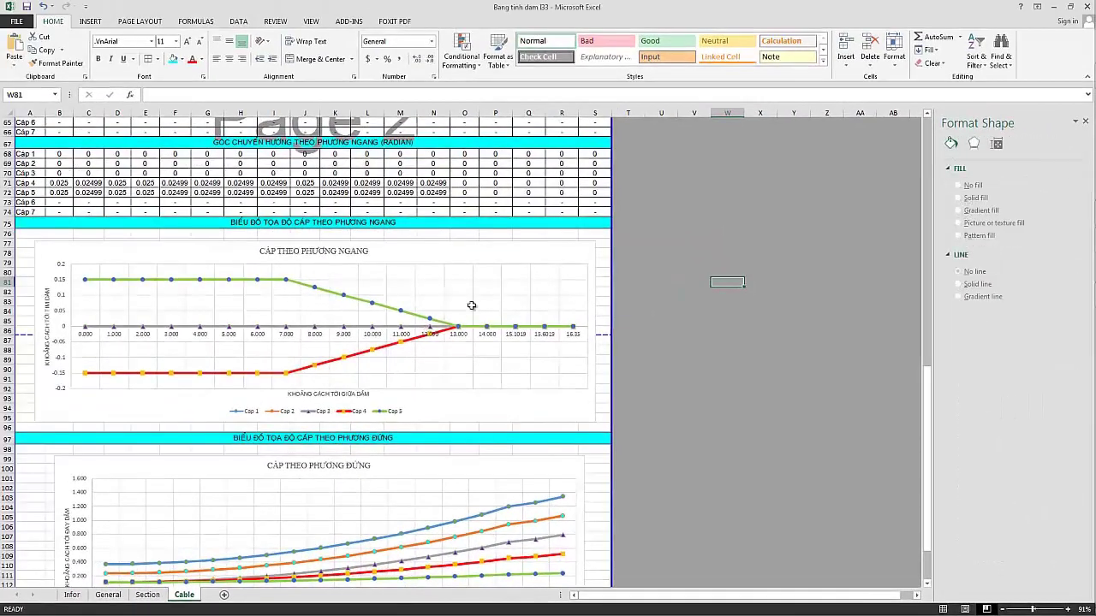
scroll(394, 321, down, 4)
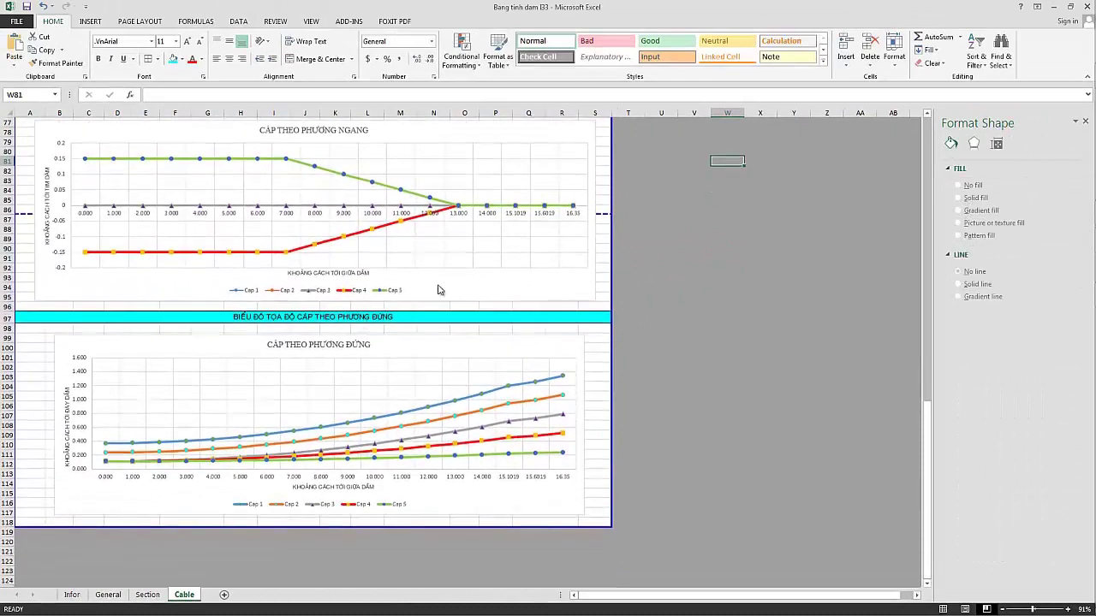
scroll(676, 383, down, 1)
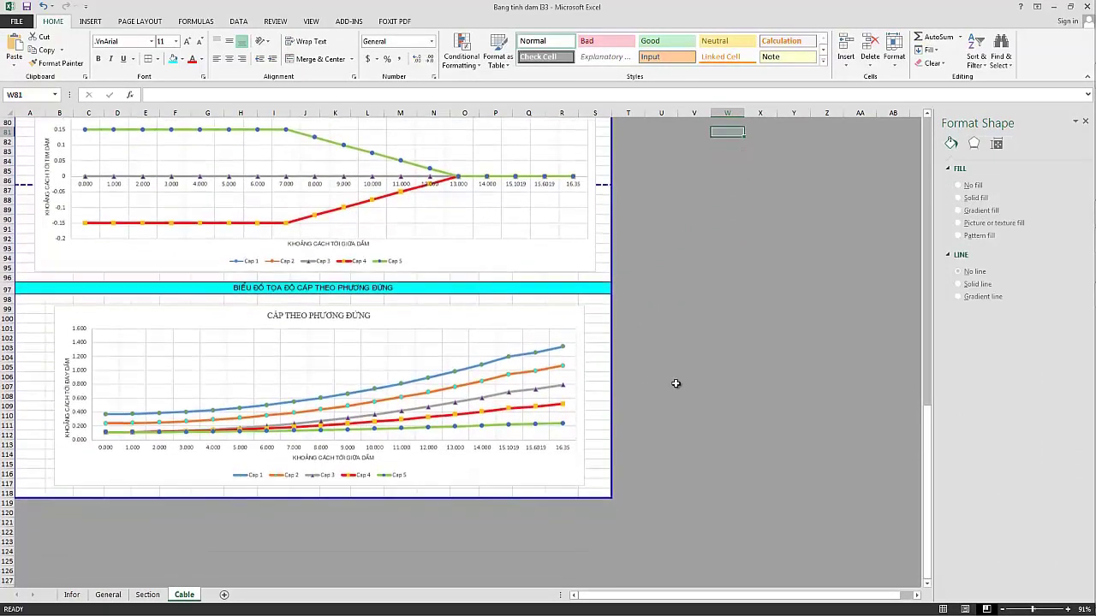
click(675, 384)
click(26, 6)
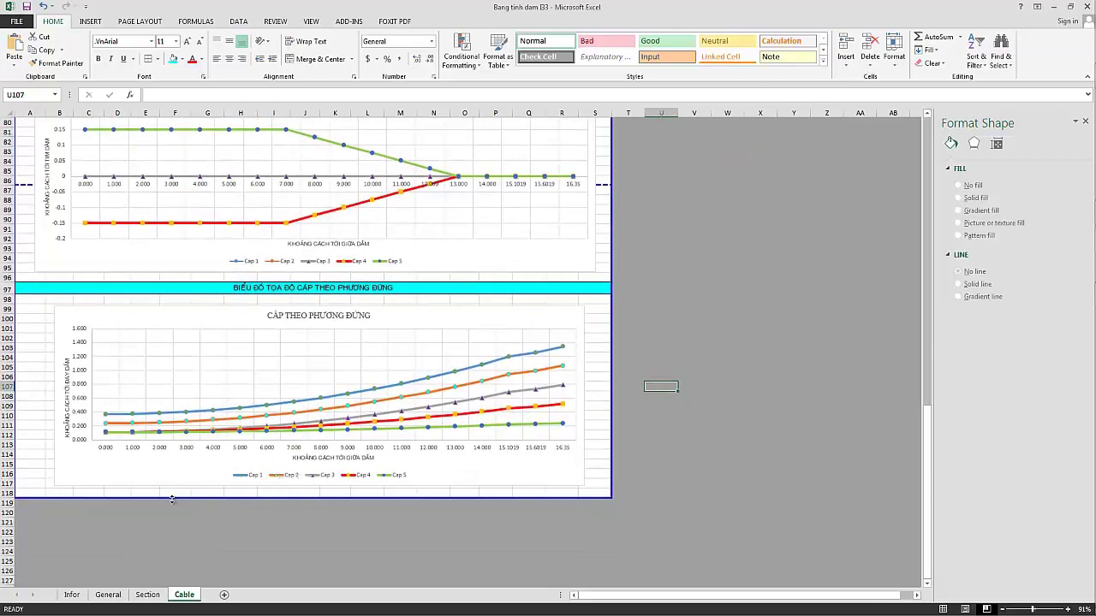
Extend the Cable sheet's print area to A1:S200 in Page Setup.
click(139, 22)
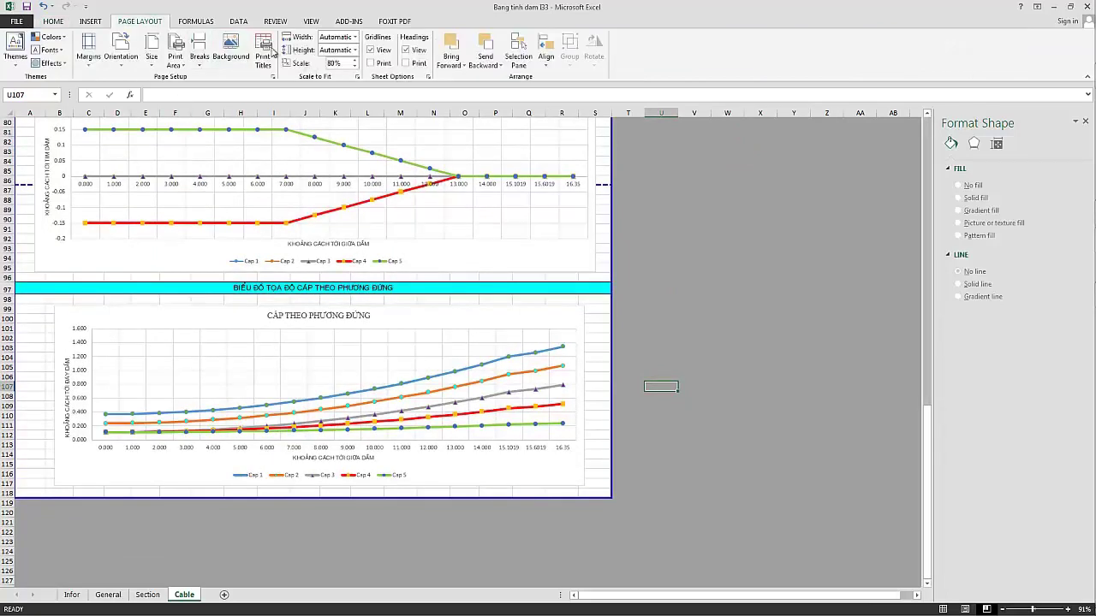
click(262, 58)
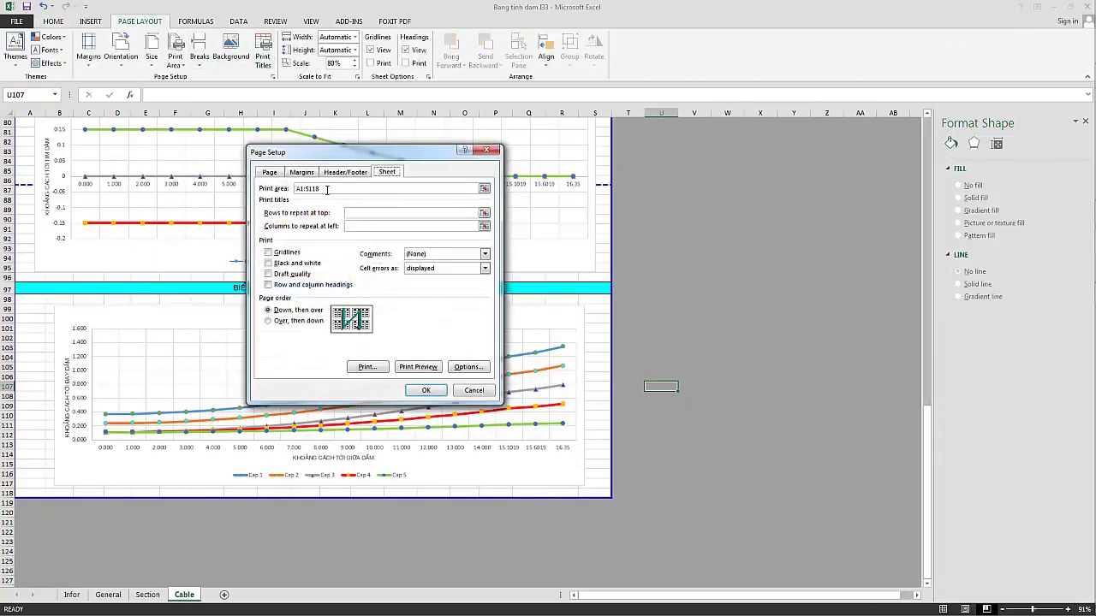
key(BackSpace)
key(BackSpace)
text(200)
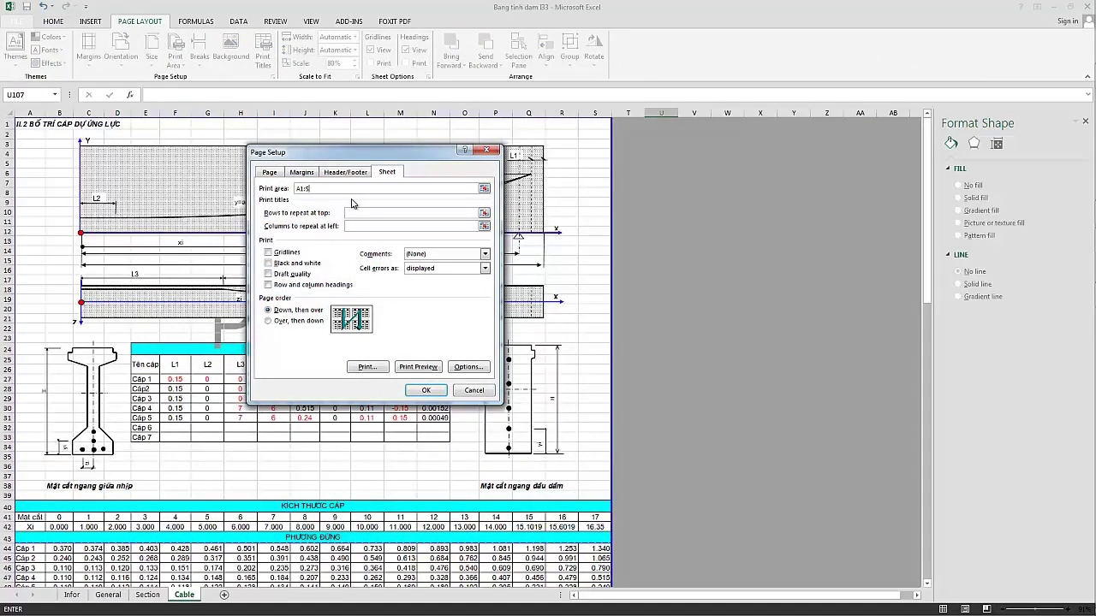
click(433, 390)
scroll(278, 422, down, 4)
scroll(279, 422, down, 4)
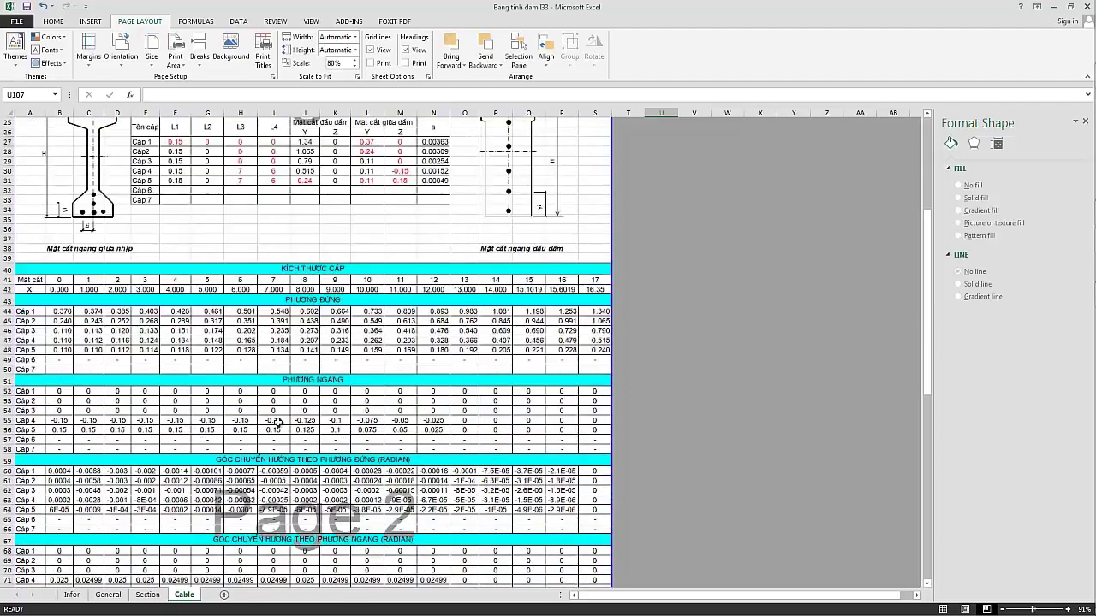
scroll(279, 422, down, 7)
scroll(279, 422, down, 5)
scroll(278, 422, down, 3)
scroll(281, 424, down, 3)
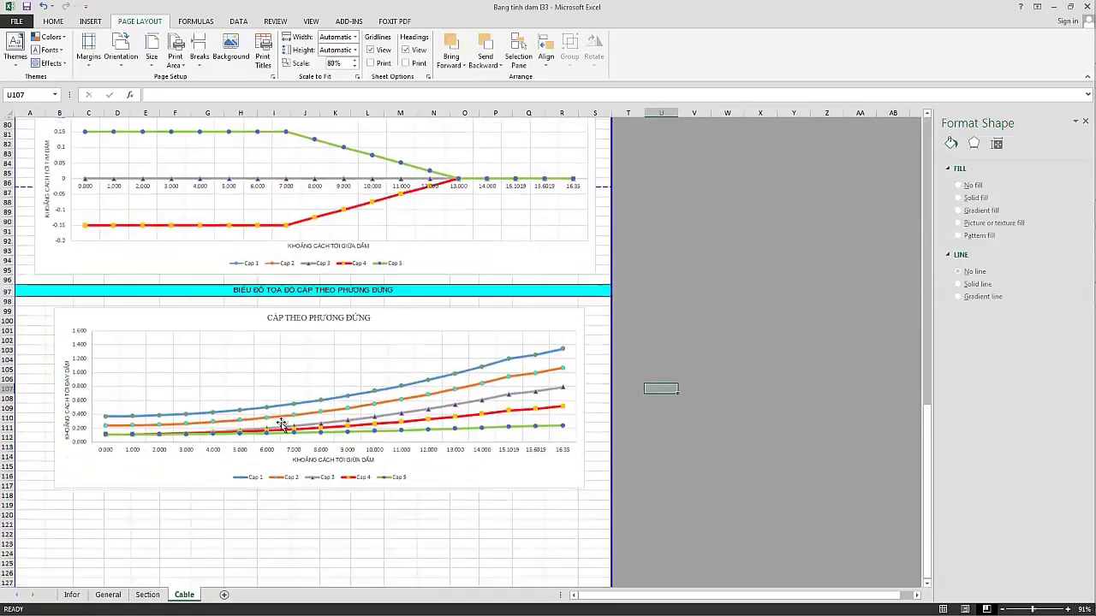
scroll(281, 424, down, 2)
click(73, 453)
scroll(54, 448, down, 1)
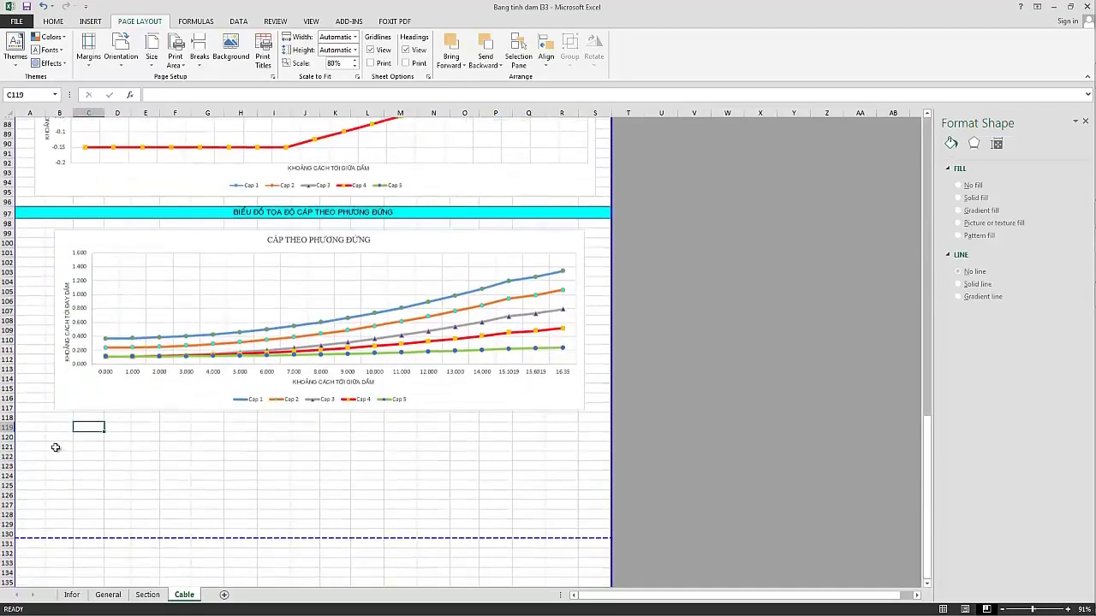
Copy the cyan heading from row 97 and paste it into row 119.
click(34, 419)
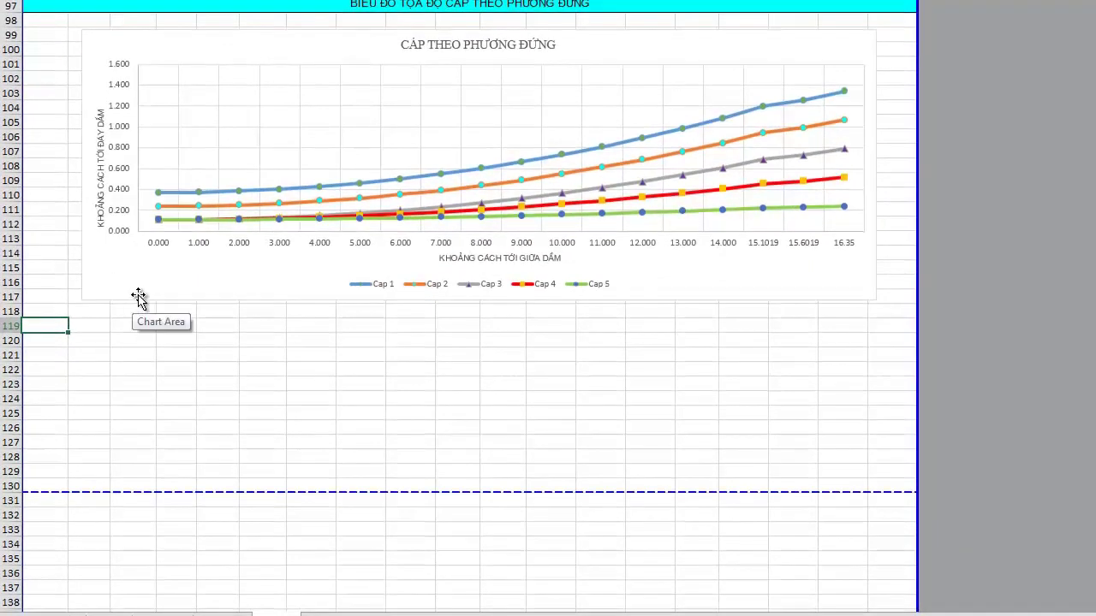
drag(39, 329, 810, 330)
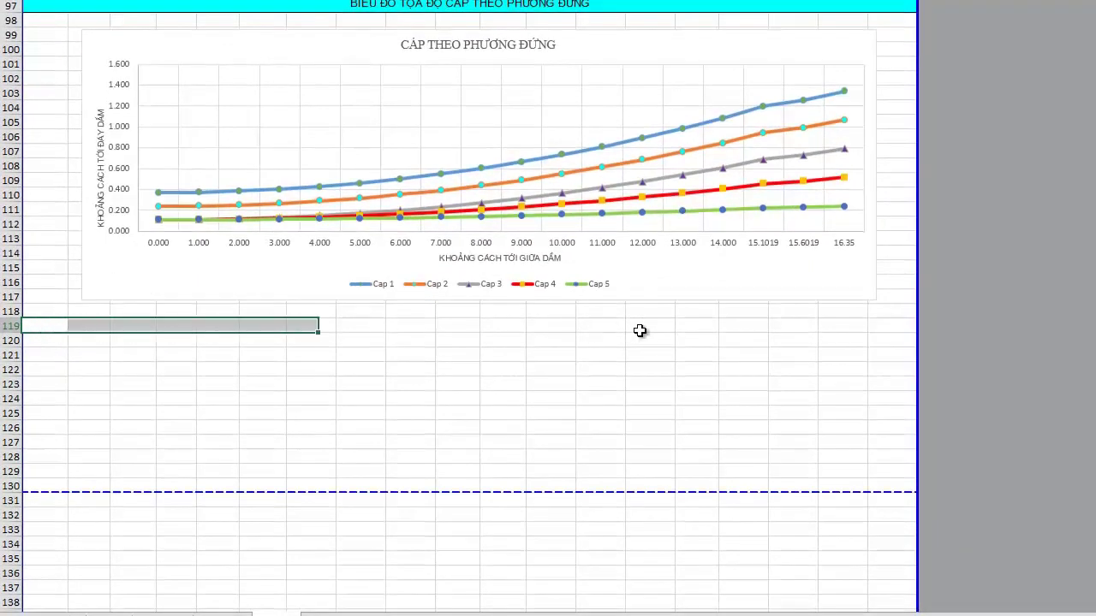
click(380, 5)
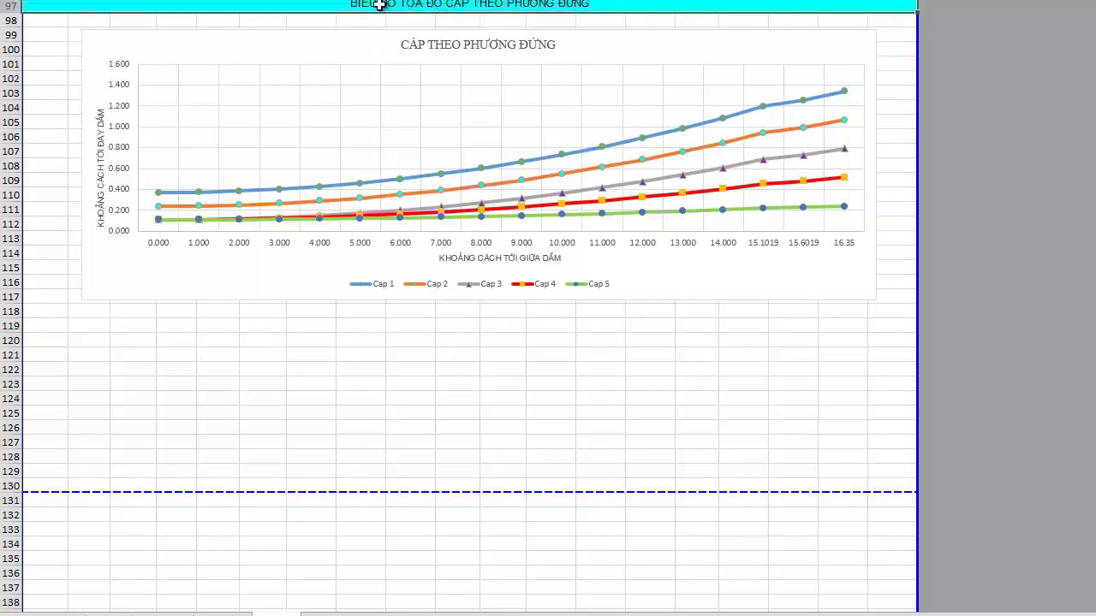
key(ctrl+c)
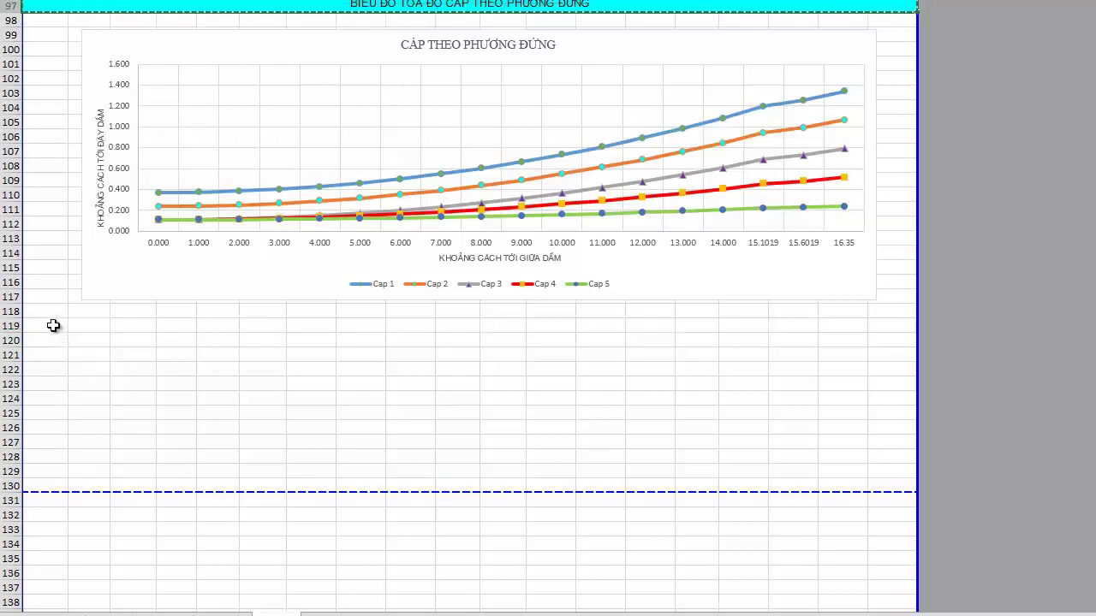
click(53, 325)
key(ctrl+v)
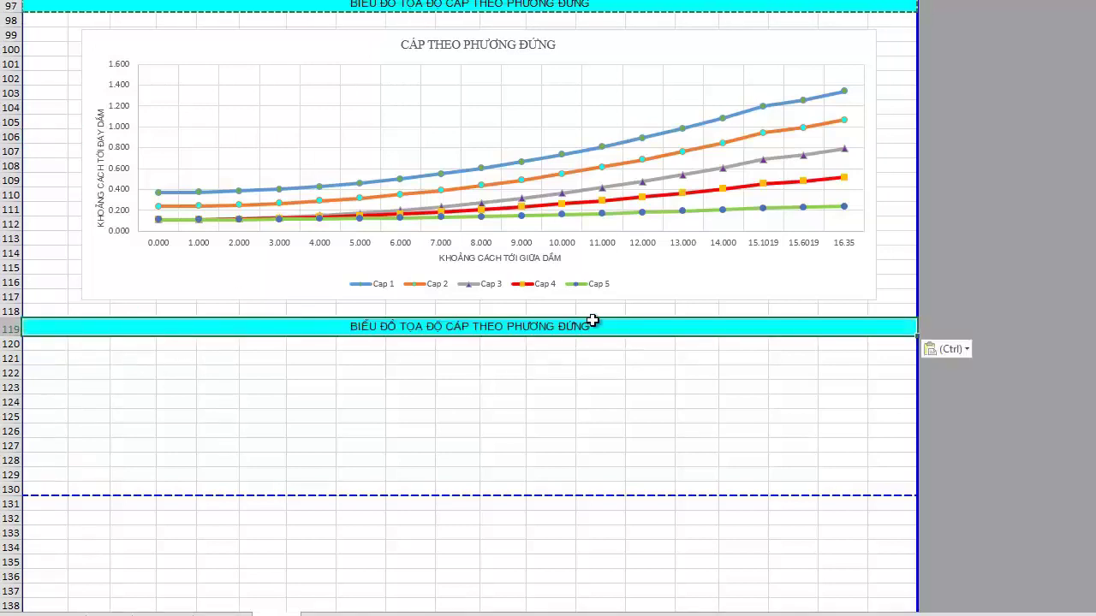
Change the pasted heading's text to CHIỀU DÀI BÓ CÁP (M).
double_click(582, 326)
drag(582, 326, 353, 322)
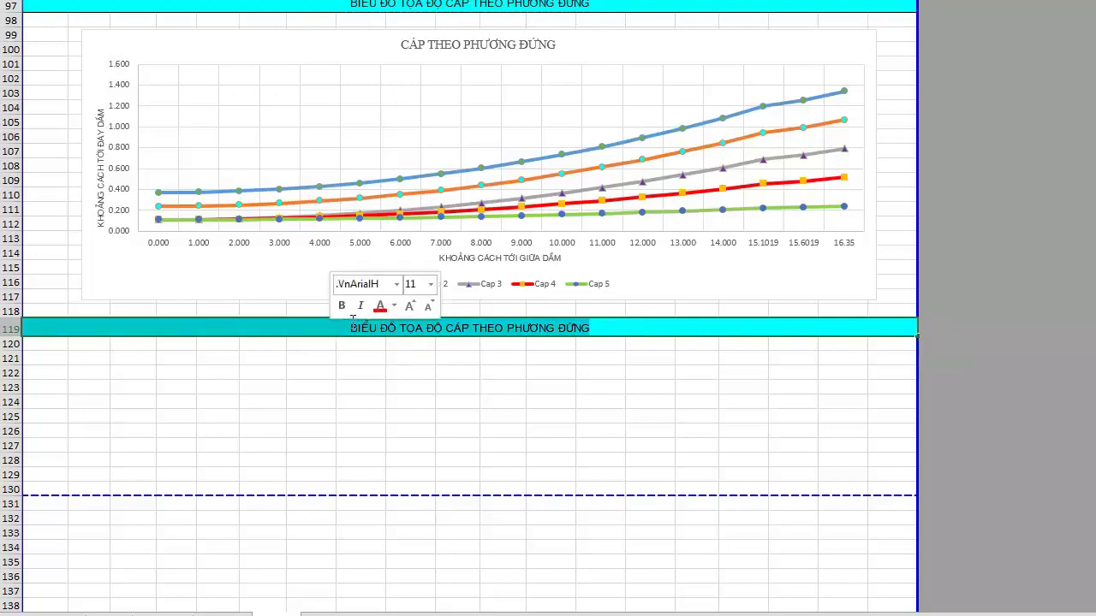
text(CHIều D□I)
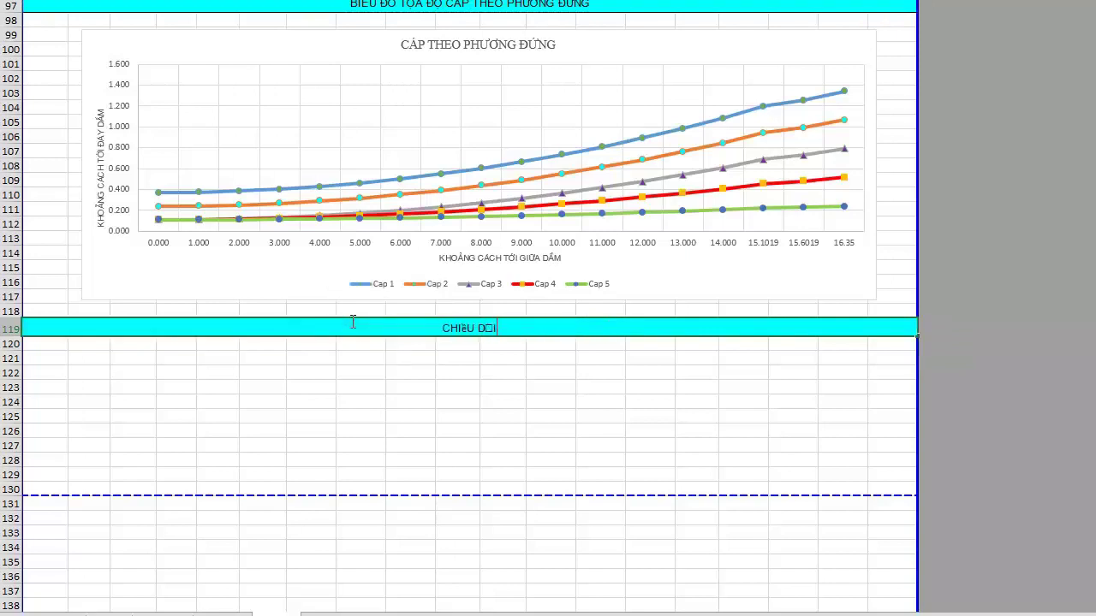
key(BackSpace)
key(BackSpace)
key(BackSpace)
key(Return)
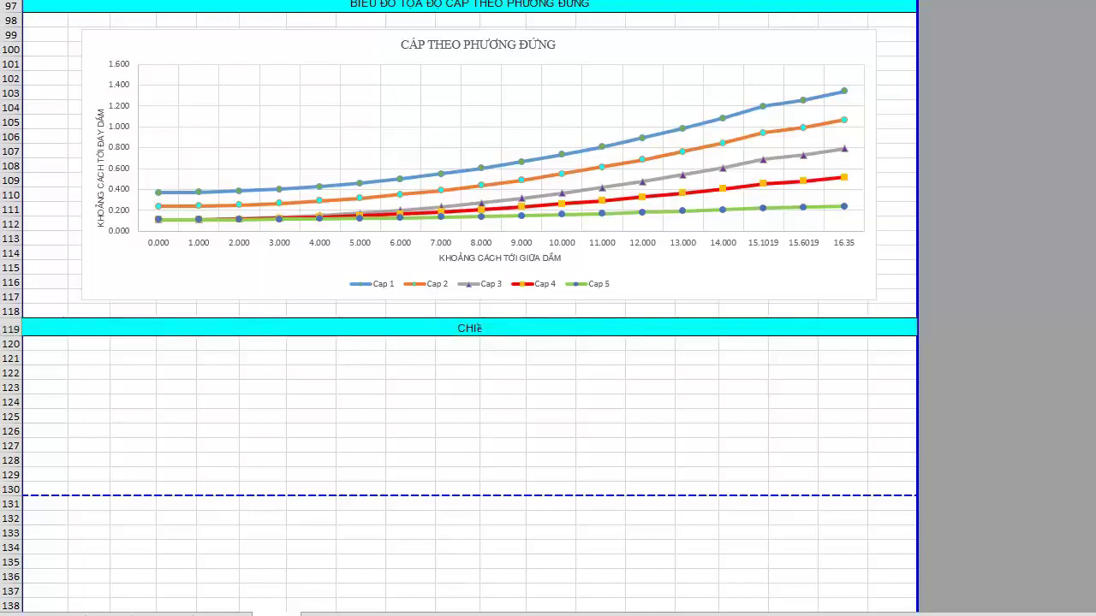
key(F2)
key(BackSpace)
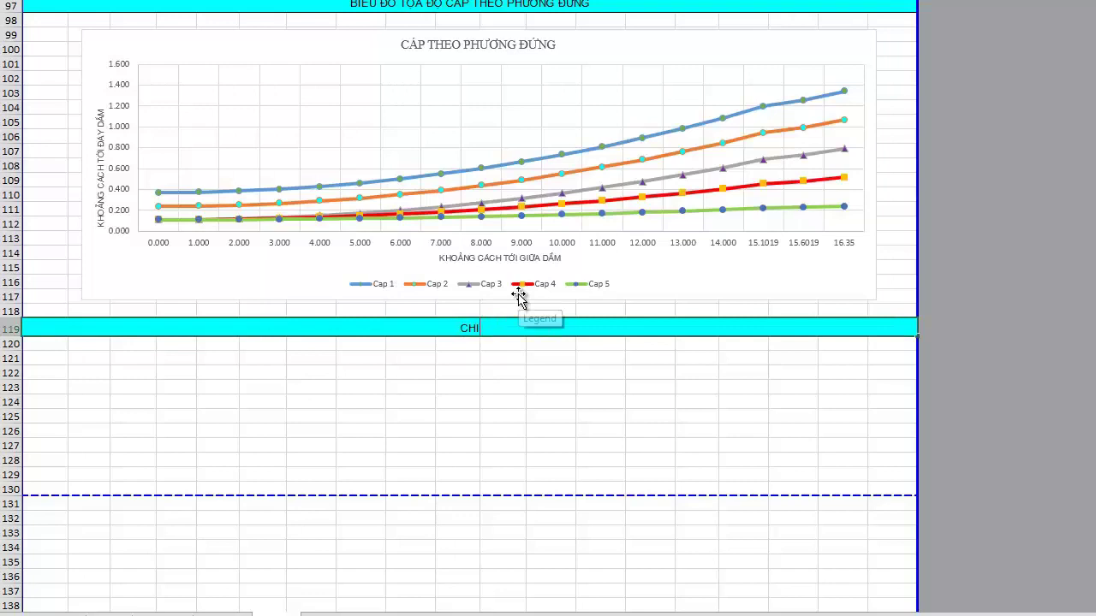
key(BackSpace)
text(ỀU DÀI)
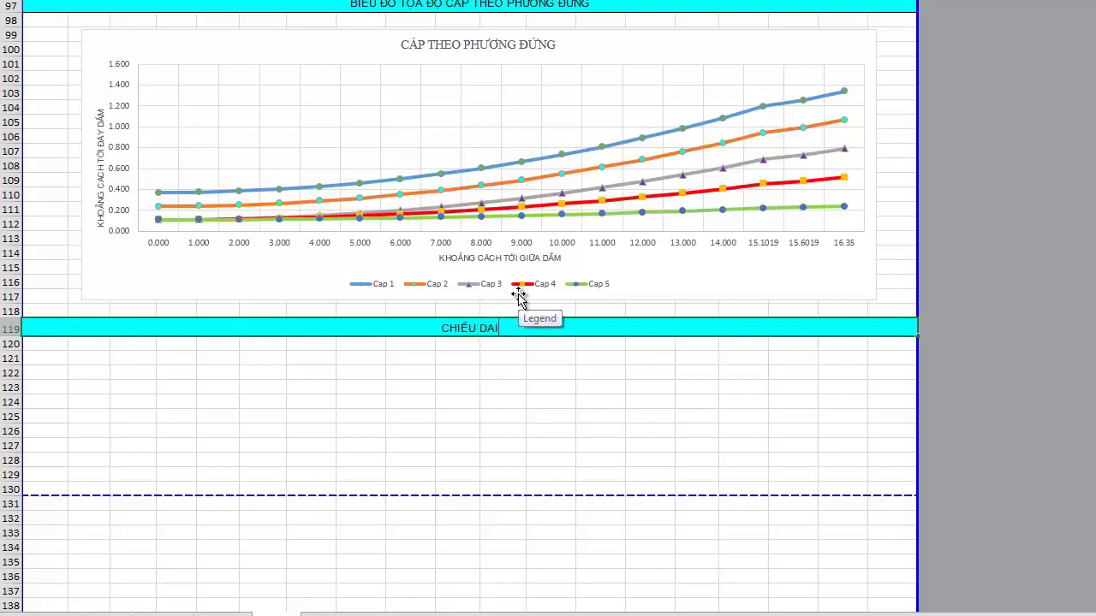
text( BÓ CÁP)
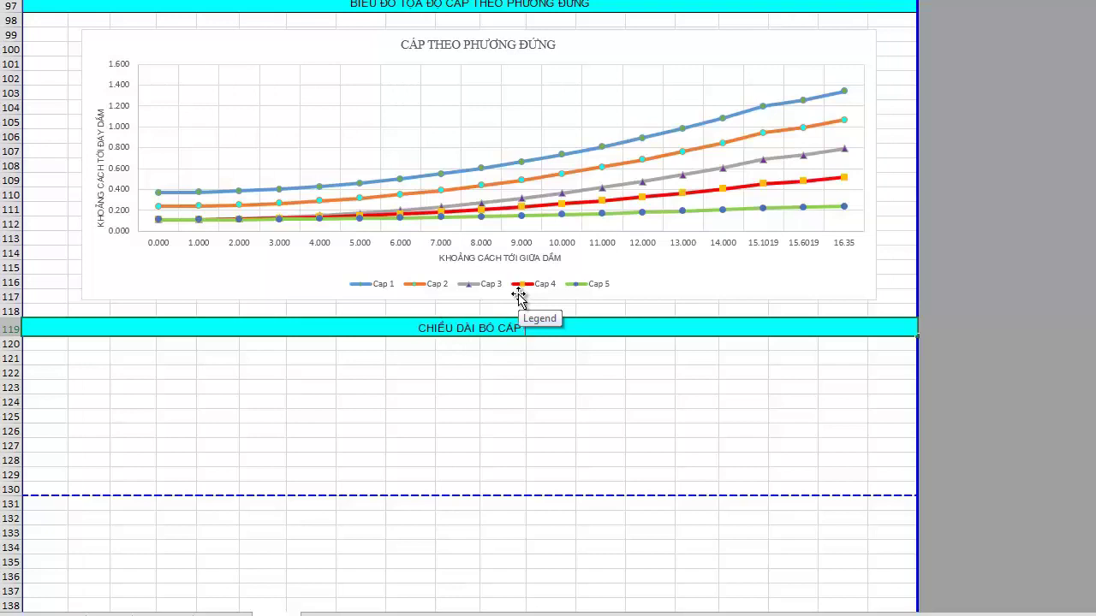
text( ()
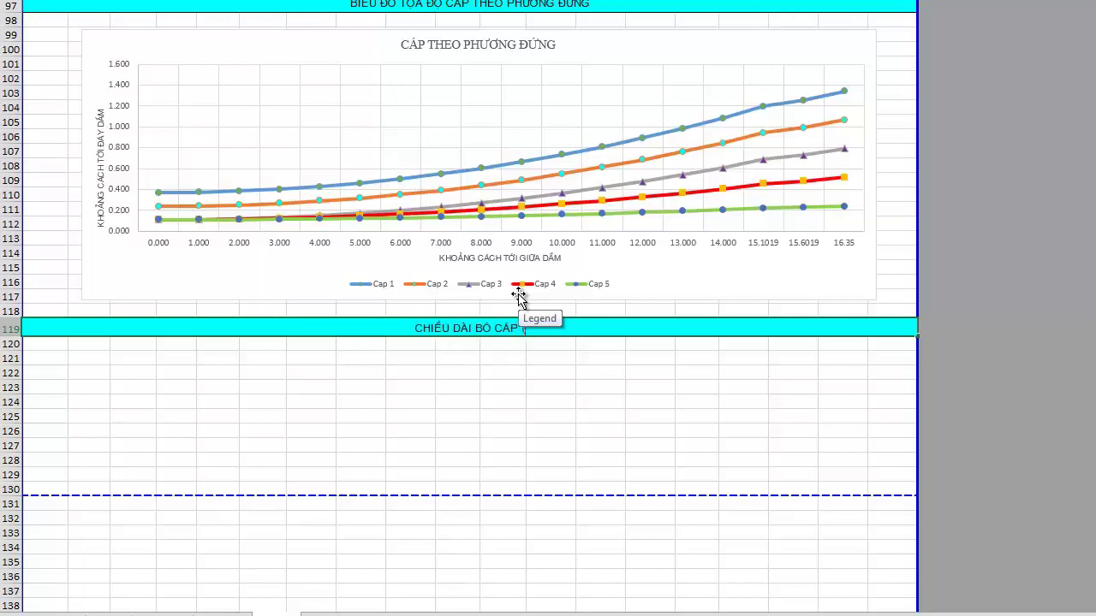
text(M))
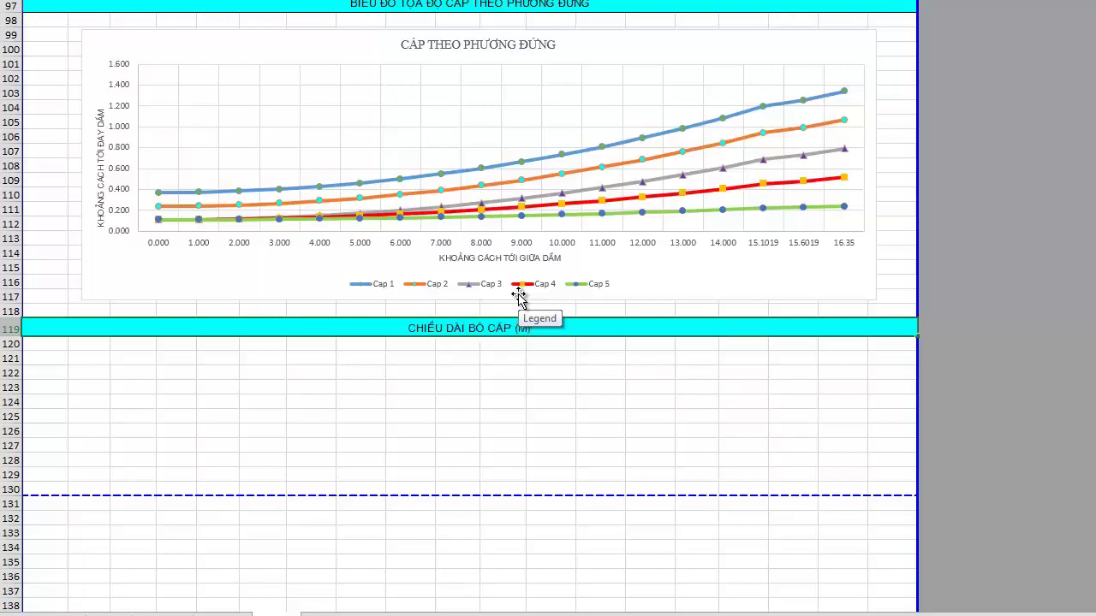
key(Return)
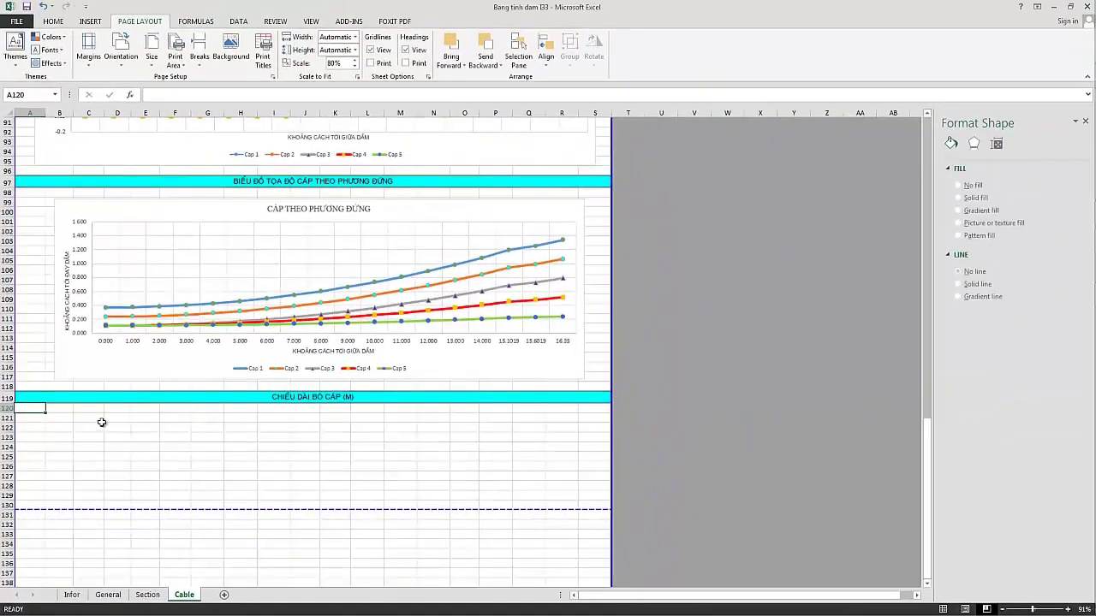
Copy the Cáp 1–Cáp 7 labels from A68:A74 into A120:A126.
scroll(95, 385, up, 2)
scroll(86, 357, up, 3)
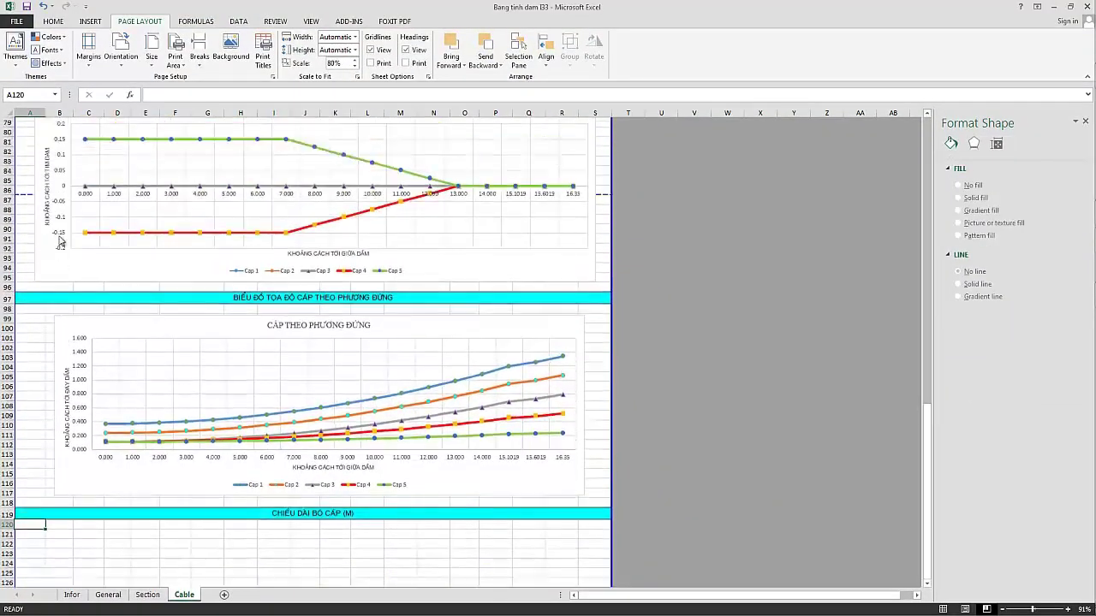
scroll(60, 283, up, 3)
scroll(34, 214, up, 2)
drag(28, 196, 36, 252)
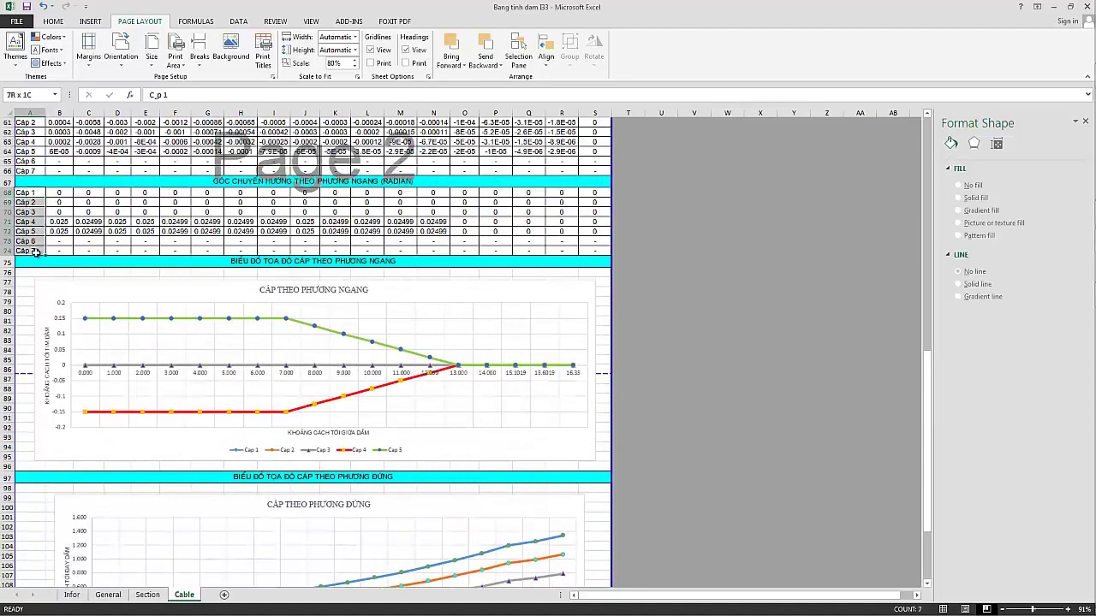
key(ctrl+c)
scroll(39, 342, down, 6)
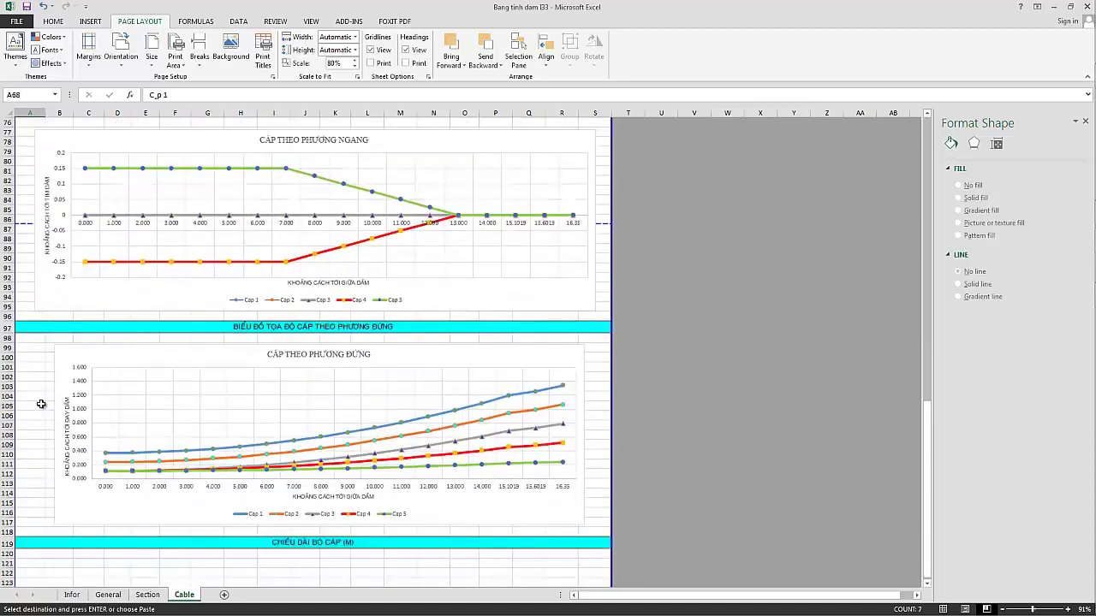
scroll(38, 394, down, 3)
scroll(35, 406, down, 1)
click(35, 406)
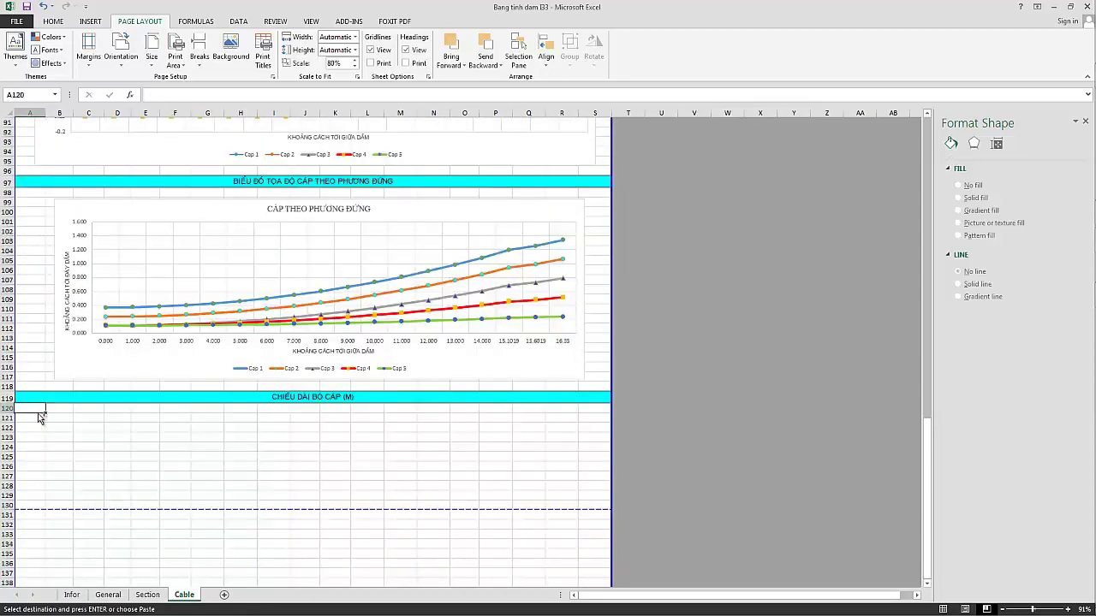
key(ctrl+v)
Centre B120:R126 horizontally and vertically, give it all borders, and save the workbook.
mouse_move(63, 420)
mouse_down()
mouse_move(58, 410)
mouse_move(594, 468)
mouse_up()
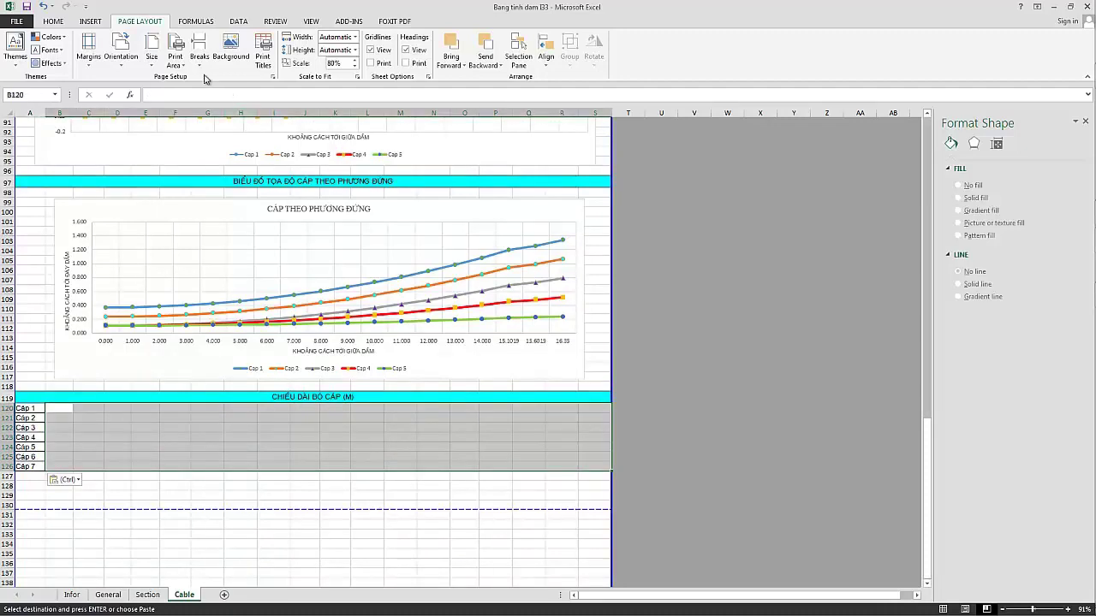
click(53, 21)
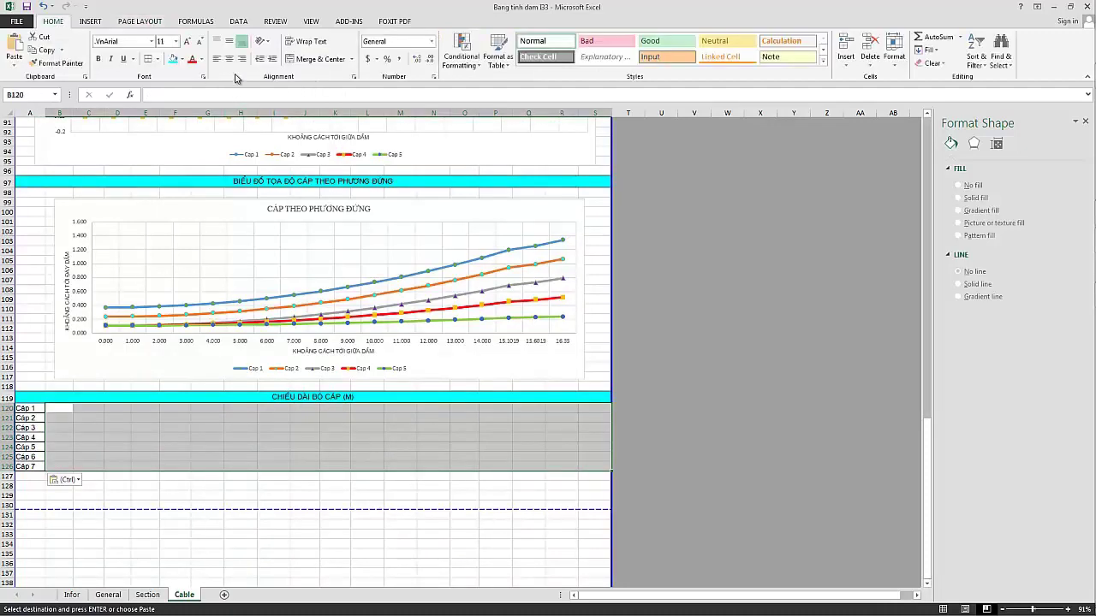
click(229, 58)
click(229, 41)
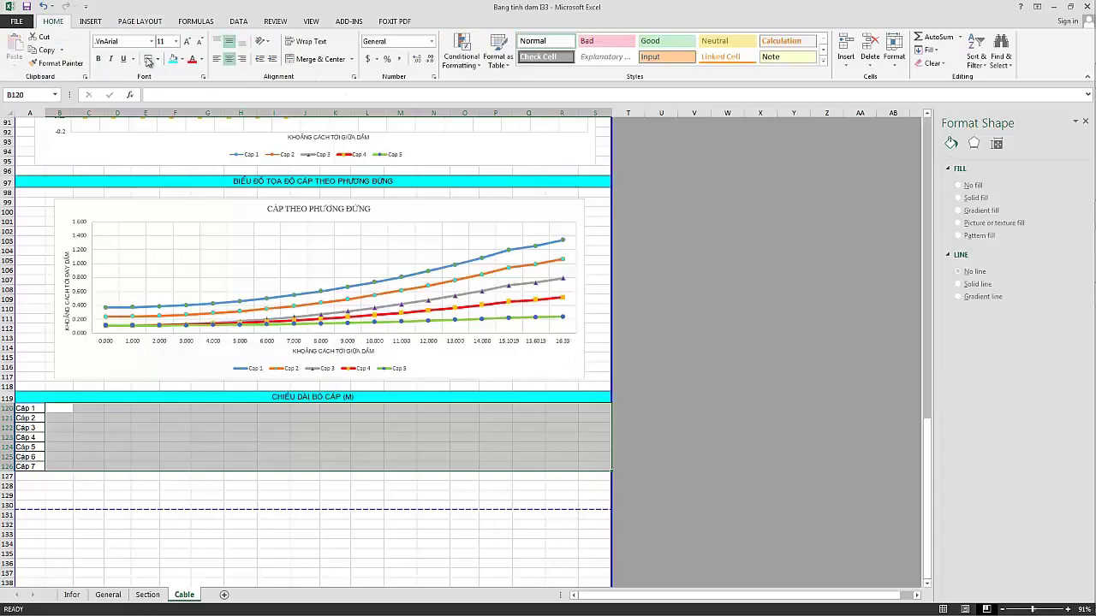
click(147, 58)
click(118, 486)
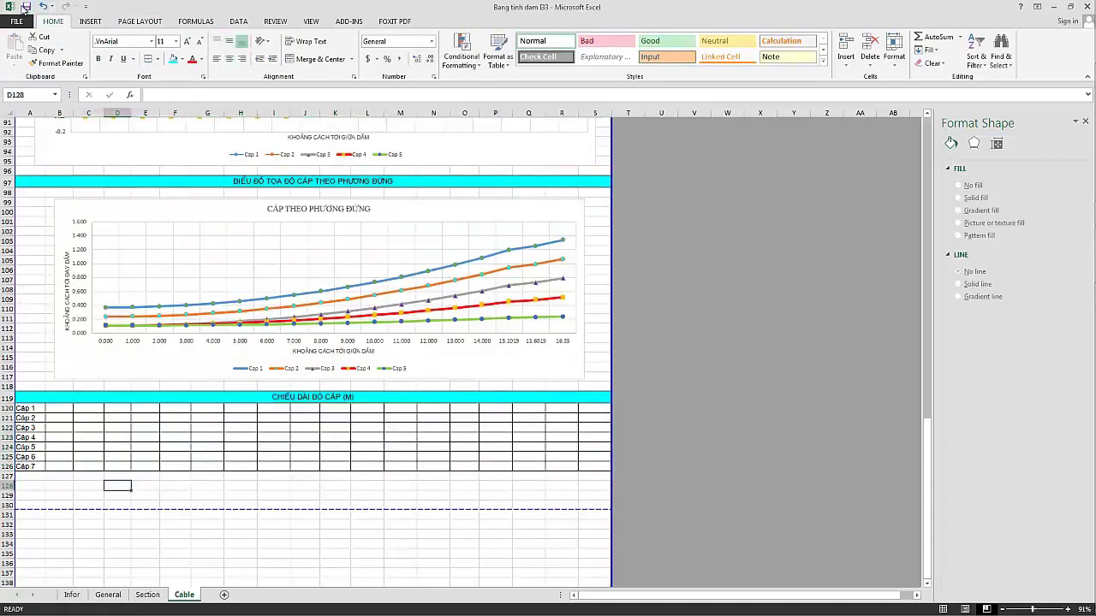
click(25, 7)
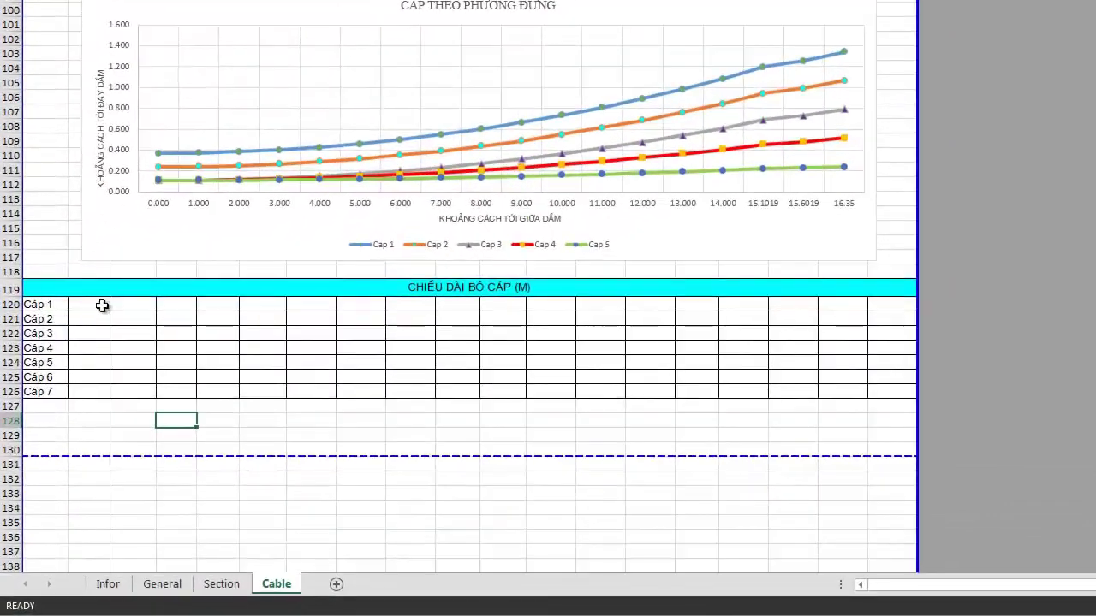
Begin a formula in cell B120 beside Cáp 1.
click(103, 306)
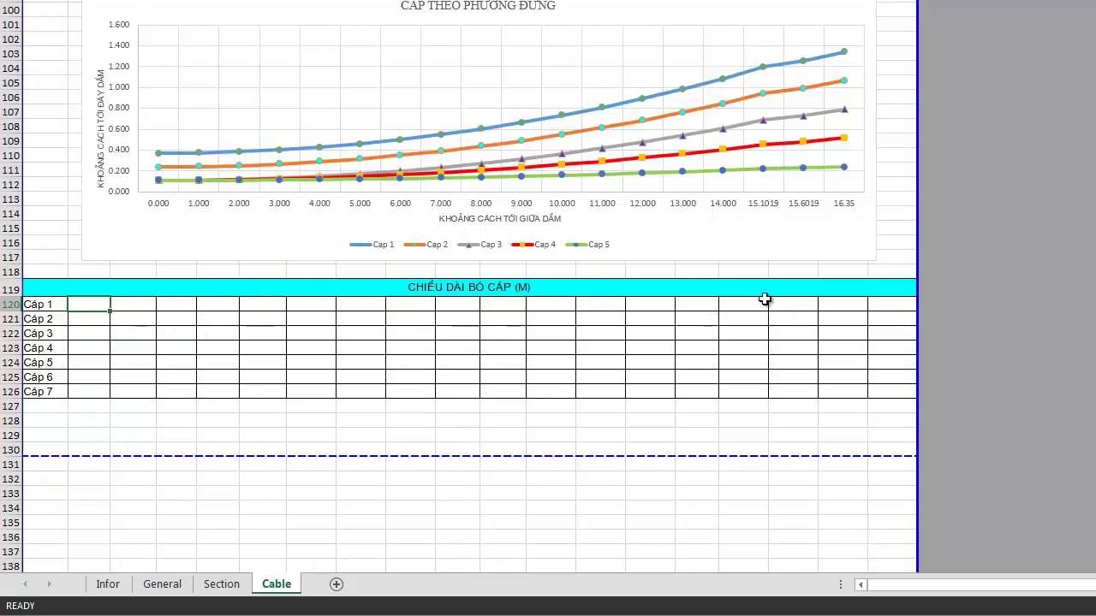
click(792, 305)
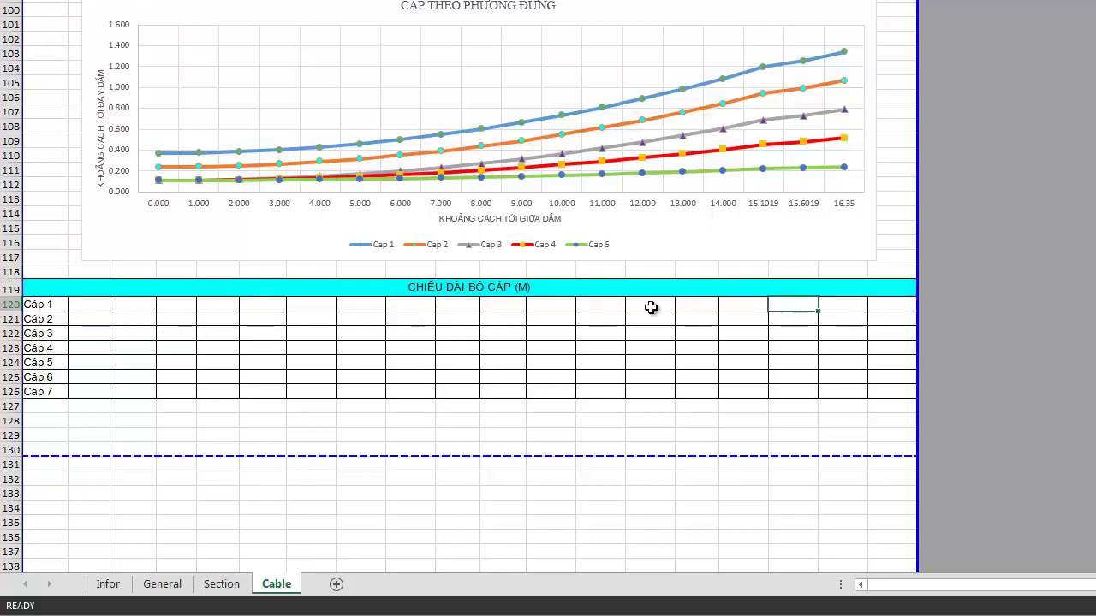
click(84, 300)
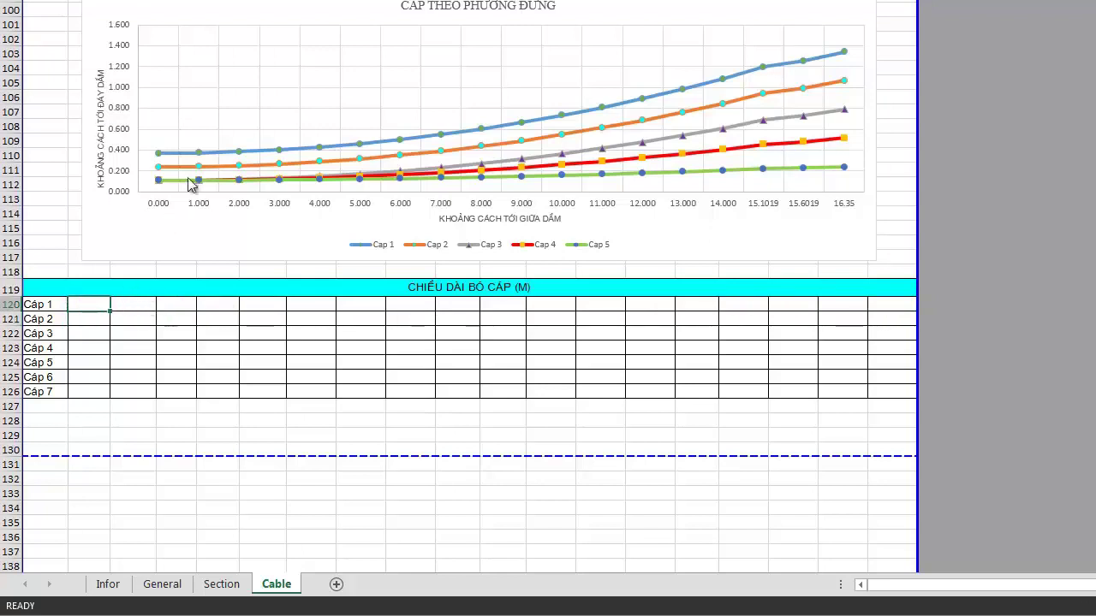
text(=)
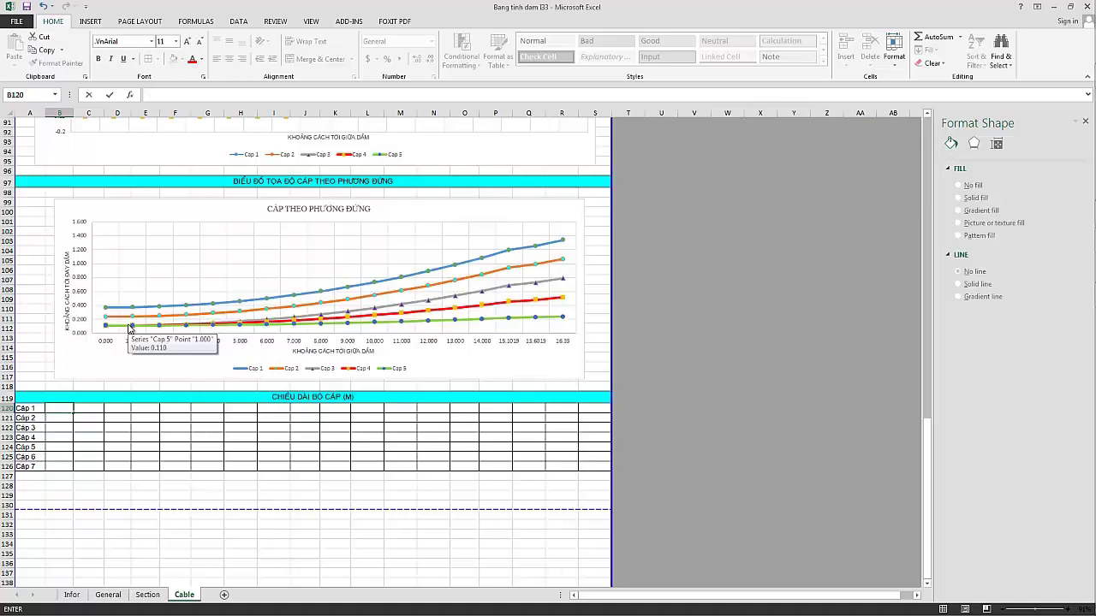
Start B120's formula as =IF($L27=0,"-", showing a dash when L27 is 0.
text(=if()
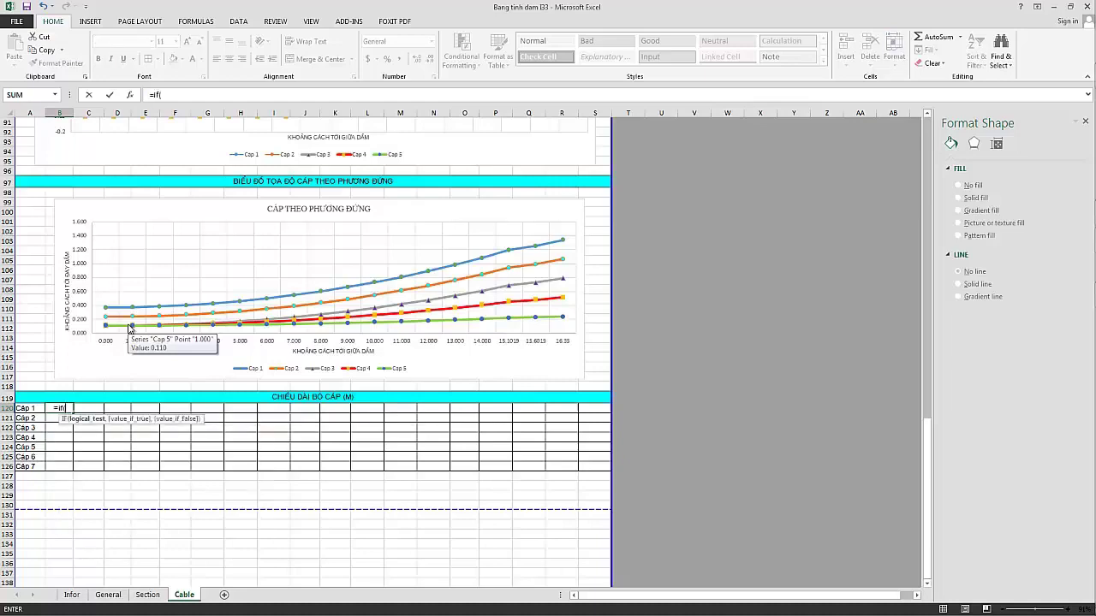
scroll(402, 312, up, 4)
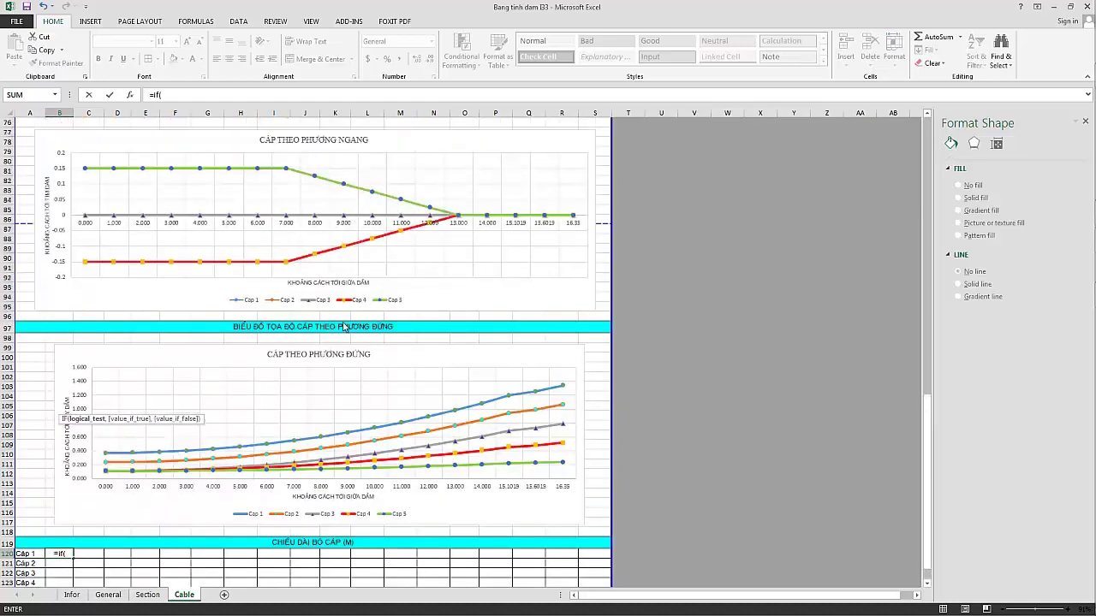
scroll(402, 313, up, 8)
scroll(408, 321, up, 6)
scroll(407, 321, up, 5)
scroll(408, 321, up, 2)
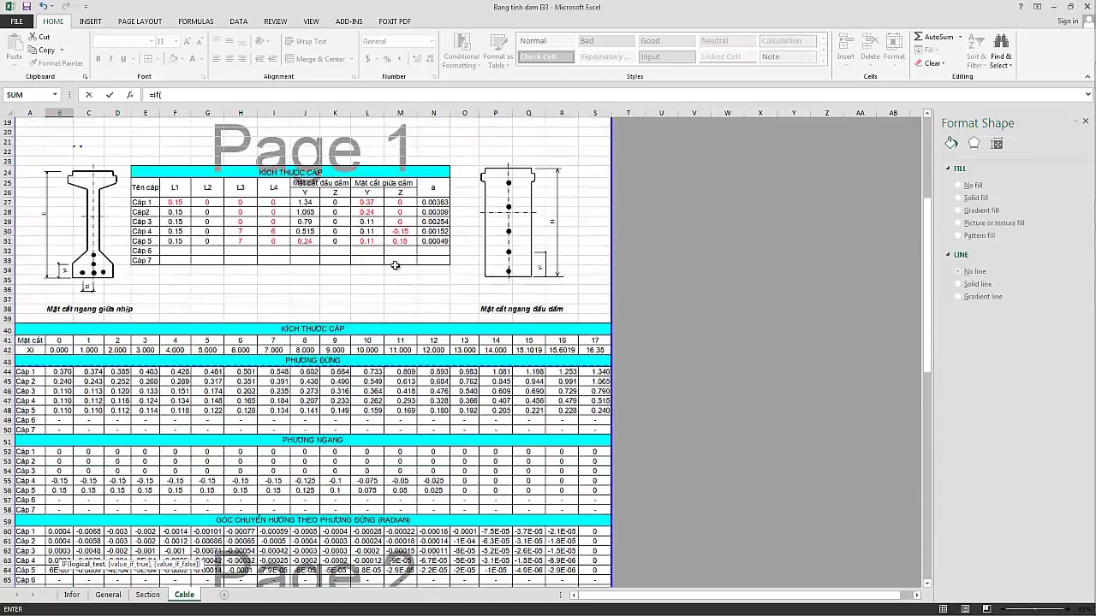
click(368, 202)
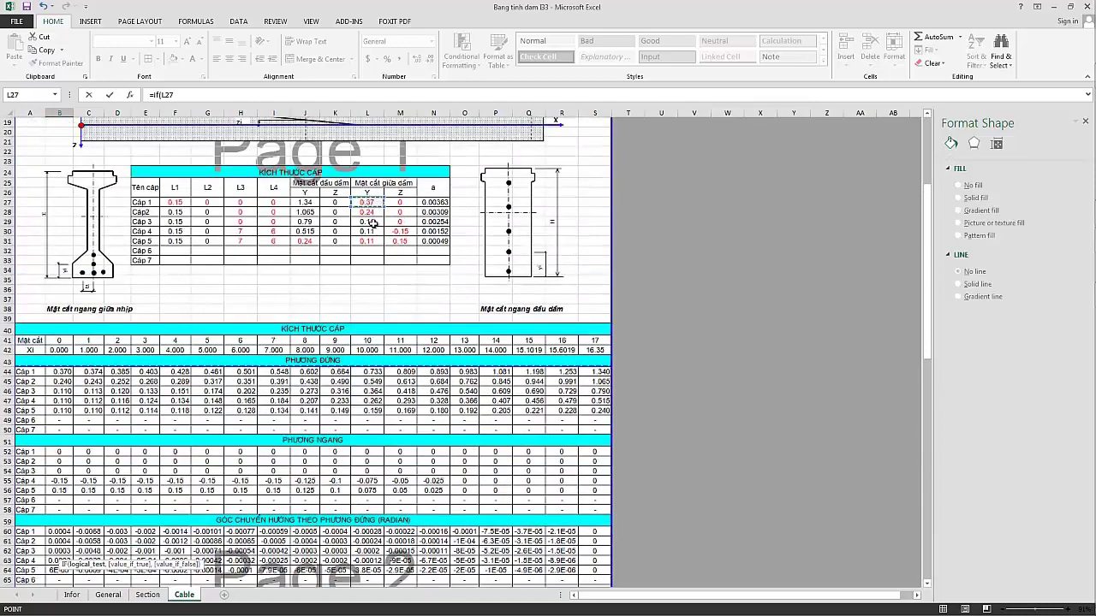
scroll(373, 223, down, 20)
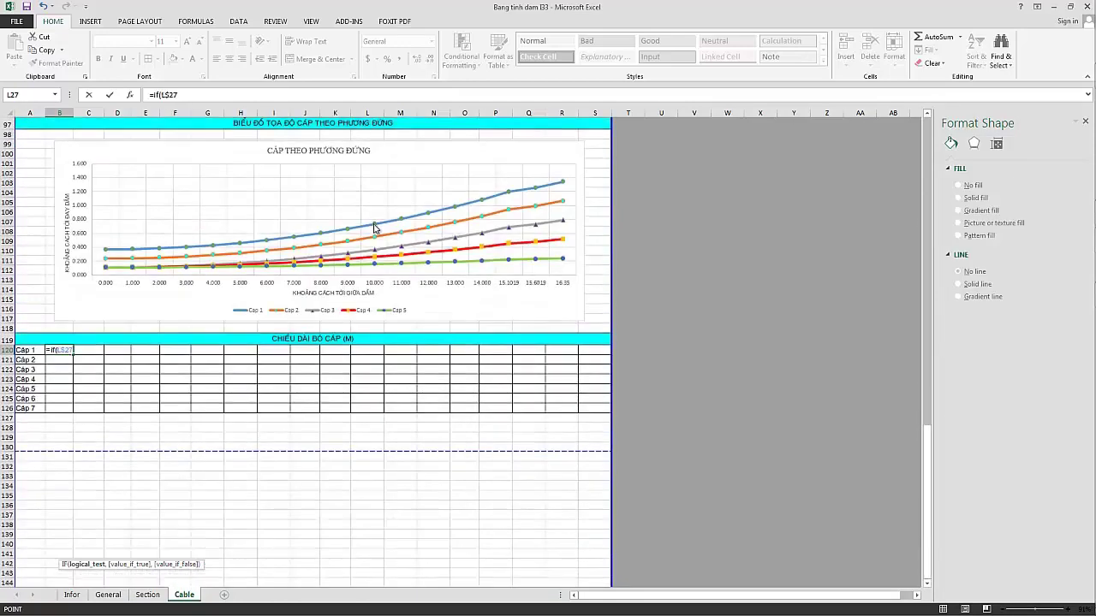
key(F4)
text(=0)
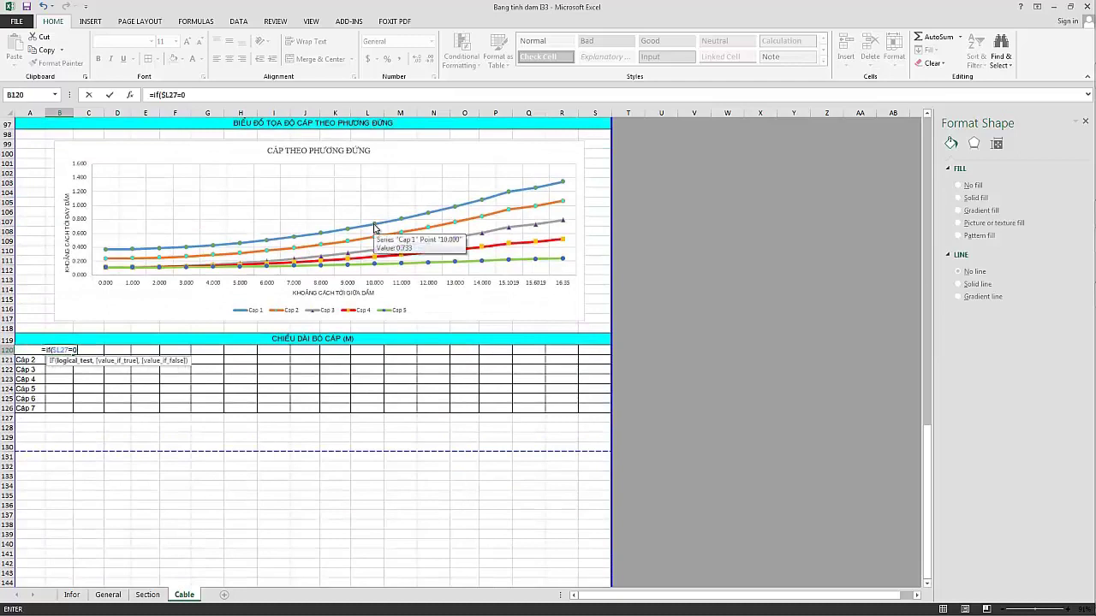
text(,)
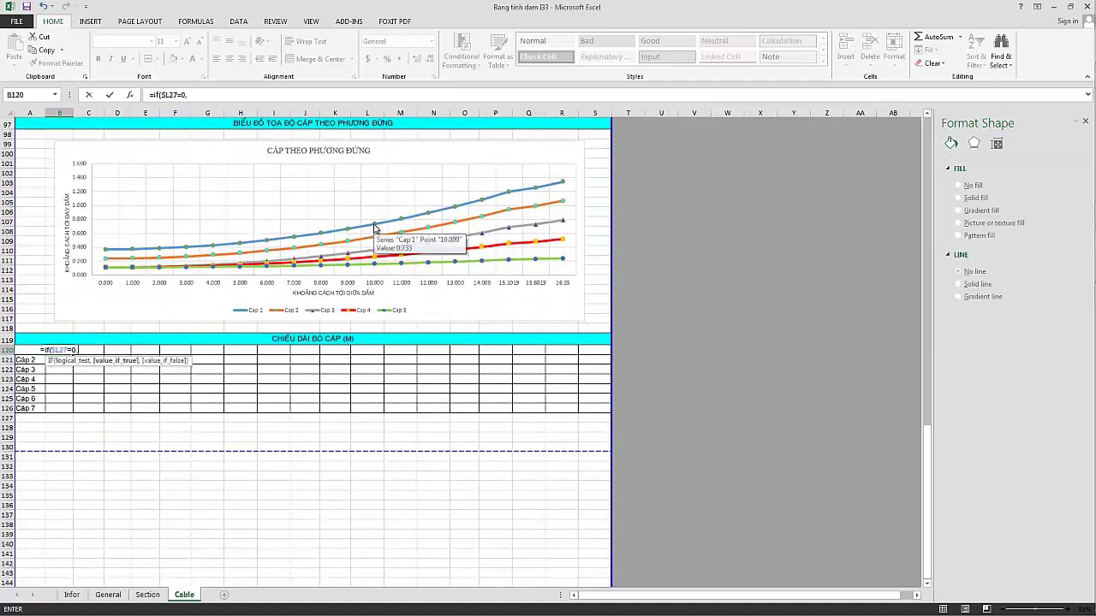
text("-")
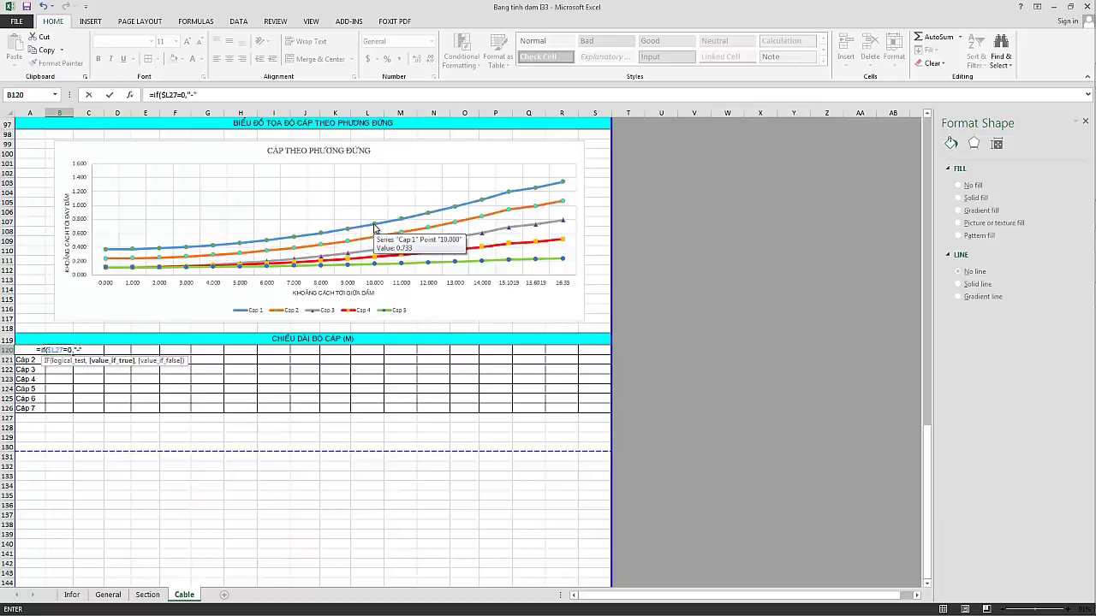
text(,)
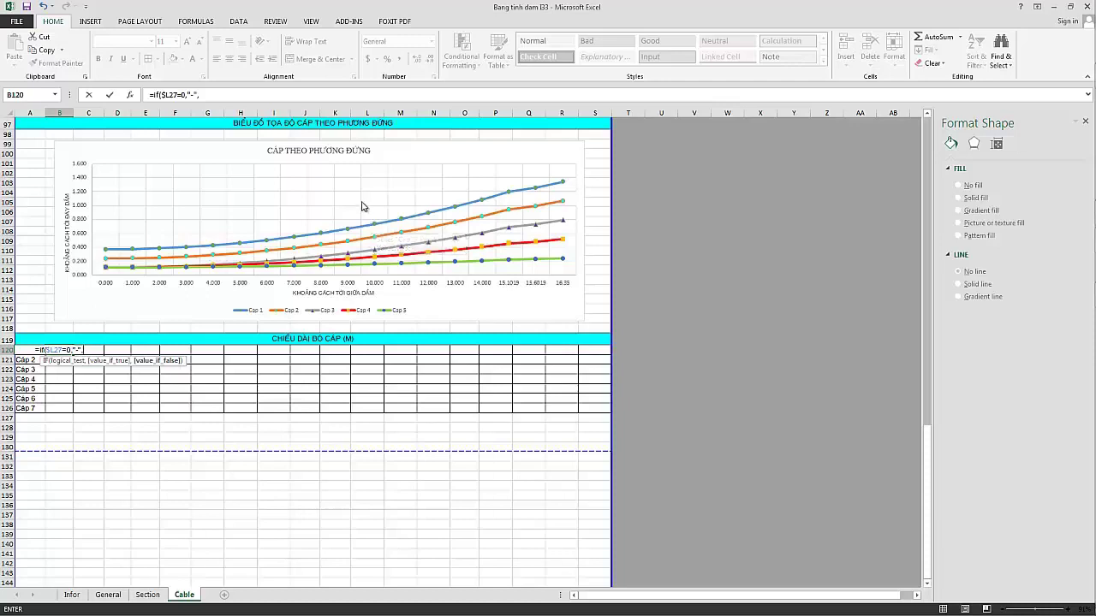
Add the nested IF(Xi<= comparison to the B120 formula.
text(if)
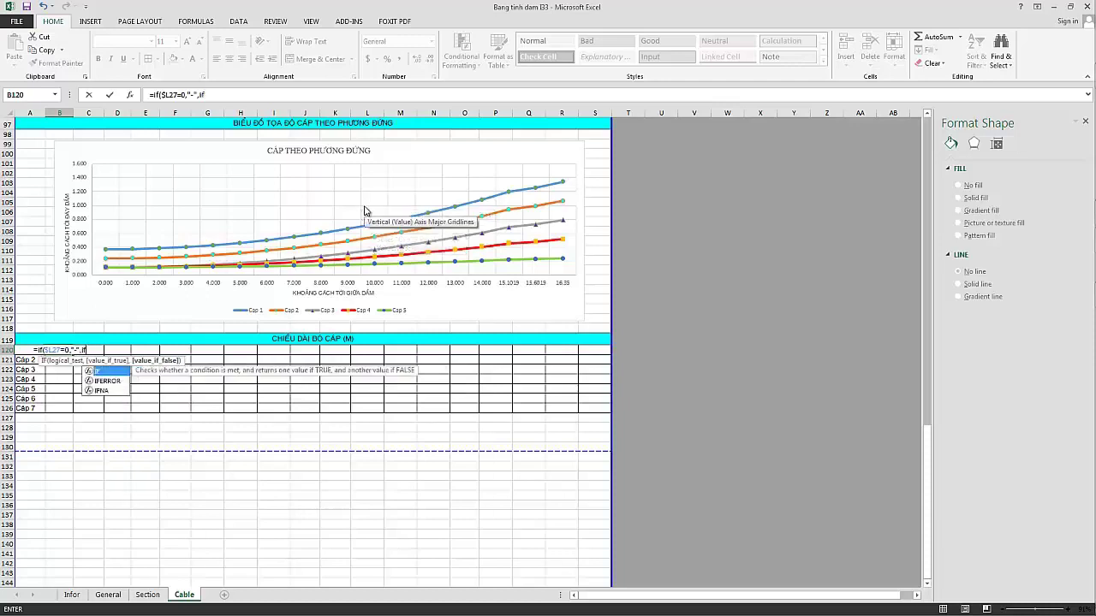
text(()
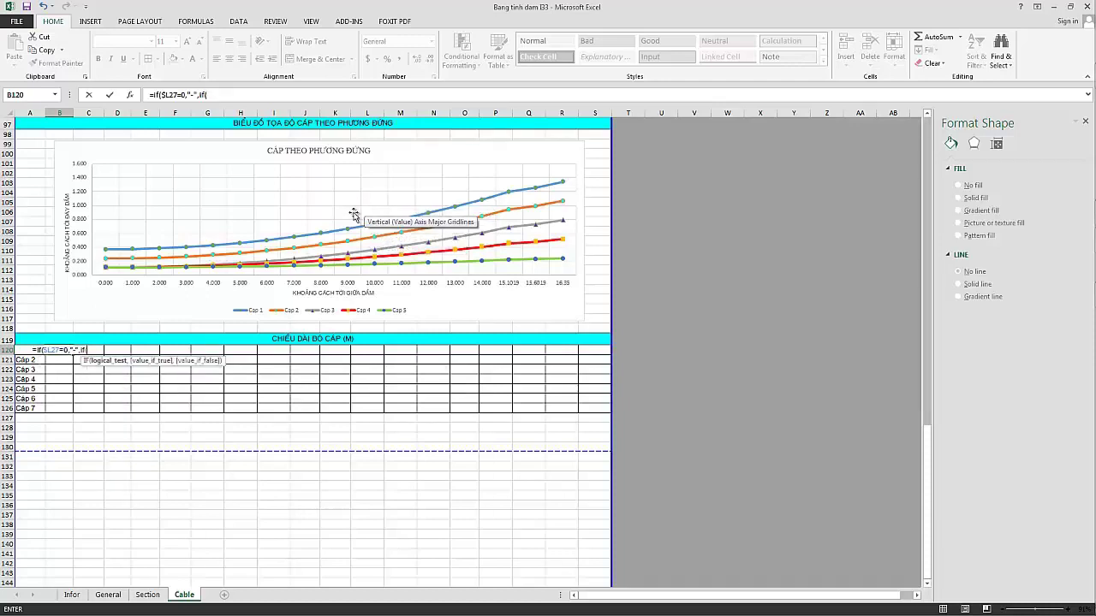
scroll(364, 257, up, 2)
scroll(364, 308, up, 2)
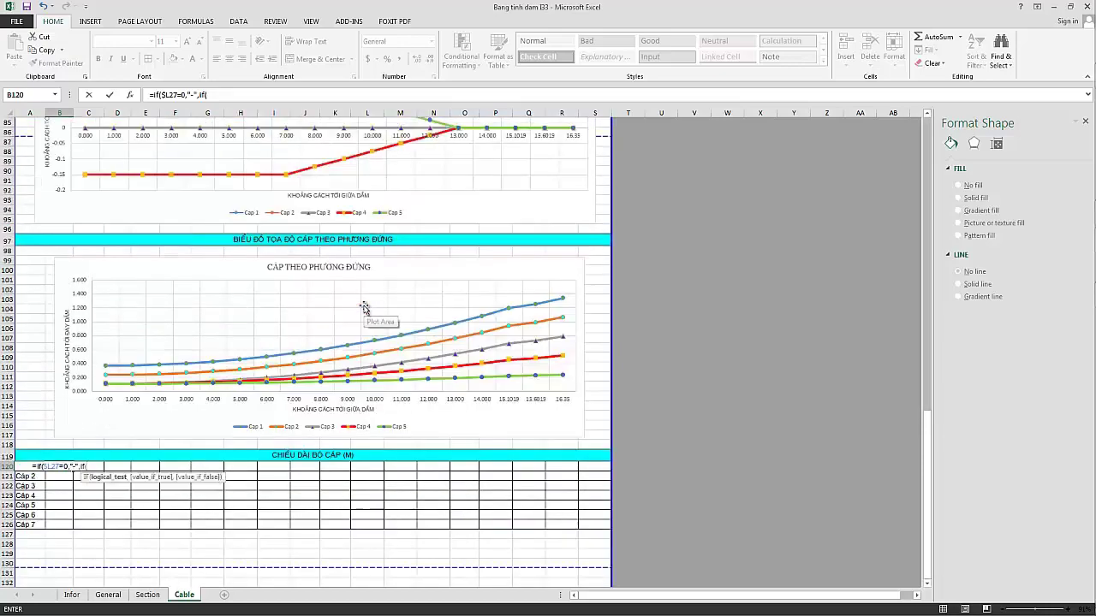
scroll(364, 309, up, 2)
scroll(366, 309, up, 2)
scroll(365, 309, up, 2)
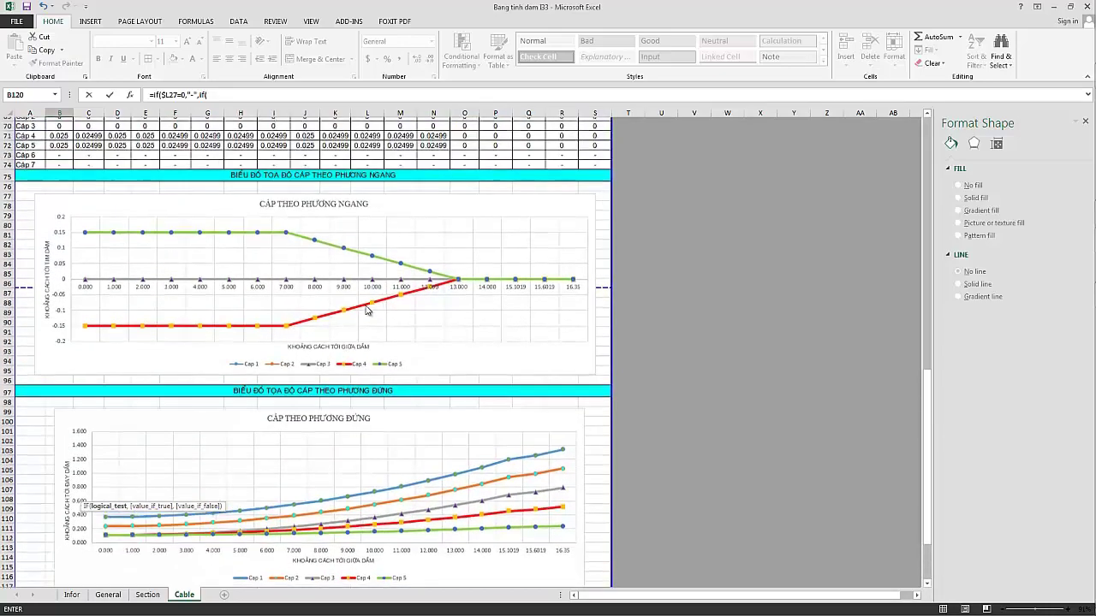
scroll(365, 309, up, 1)
scroll(366, 307, up, 2)
scroll(365, 302, up, 2)
scroll(365, 302, down, 3)
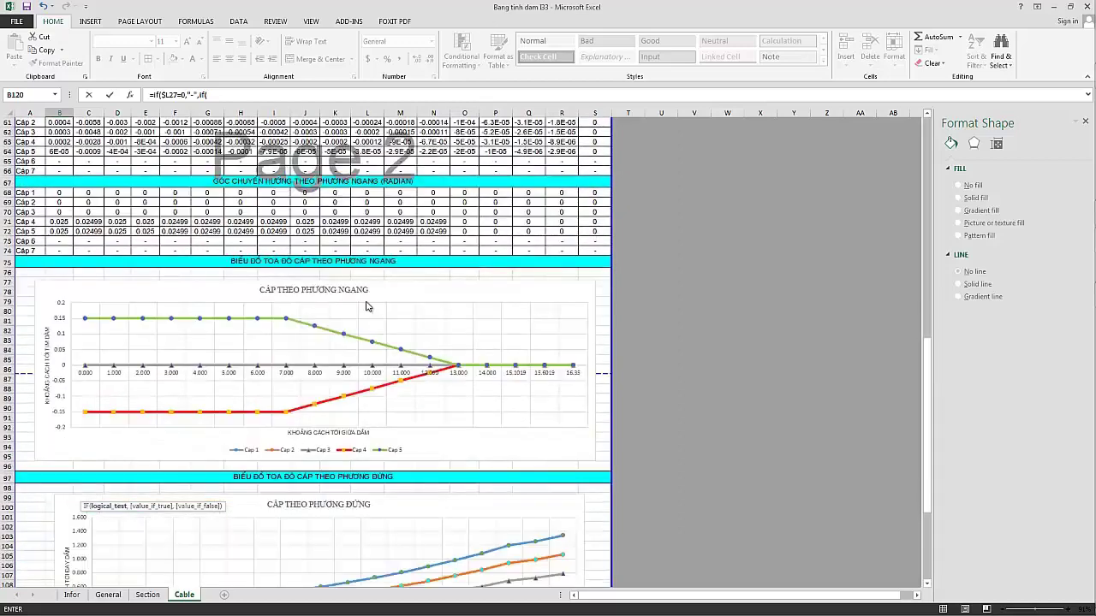
scroll(365, 307, up, 3)
scroll(366, 308, down, 2)
scroll(365, 309, down, 5)
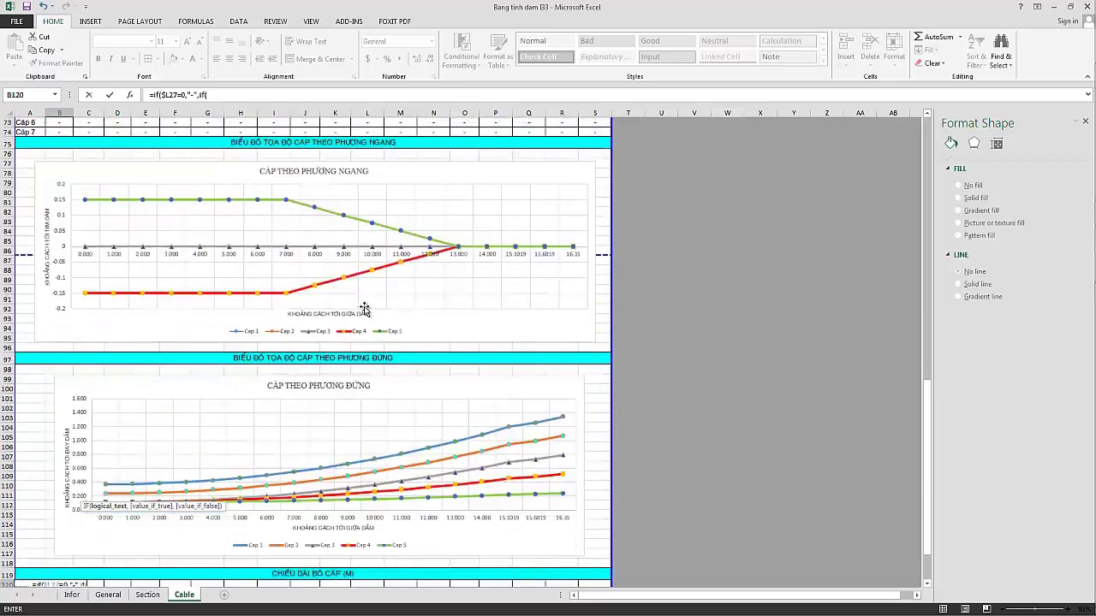
scroll(295, 345, down, 2)
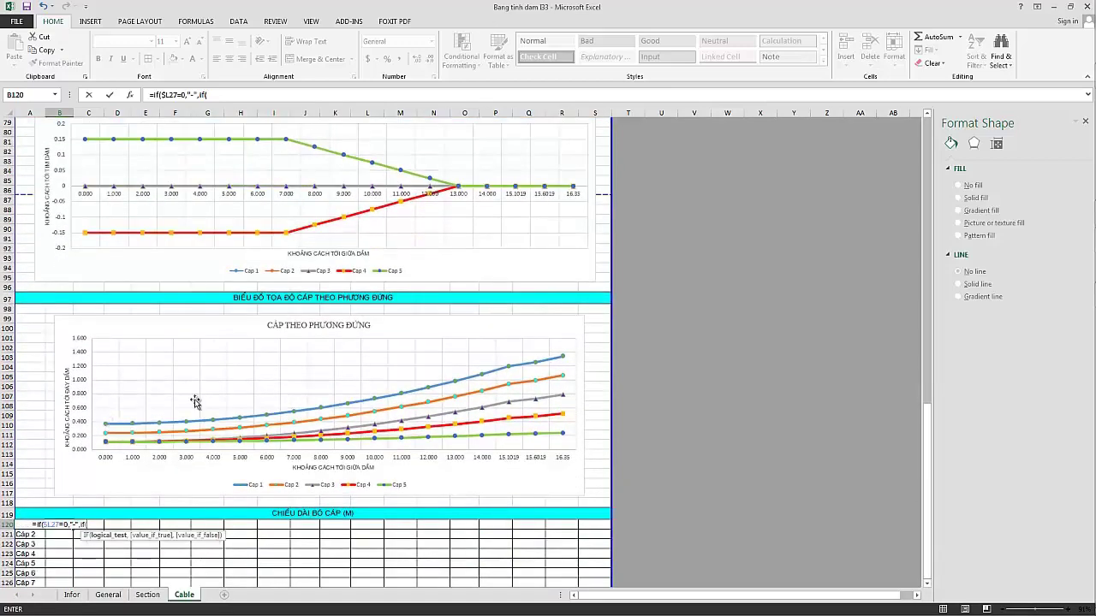
scroll(341, 176, up, 1)
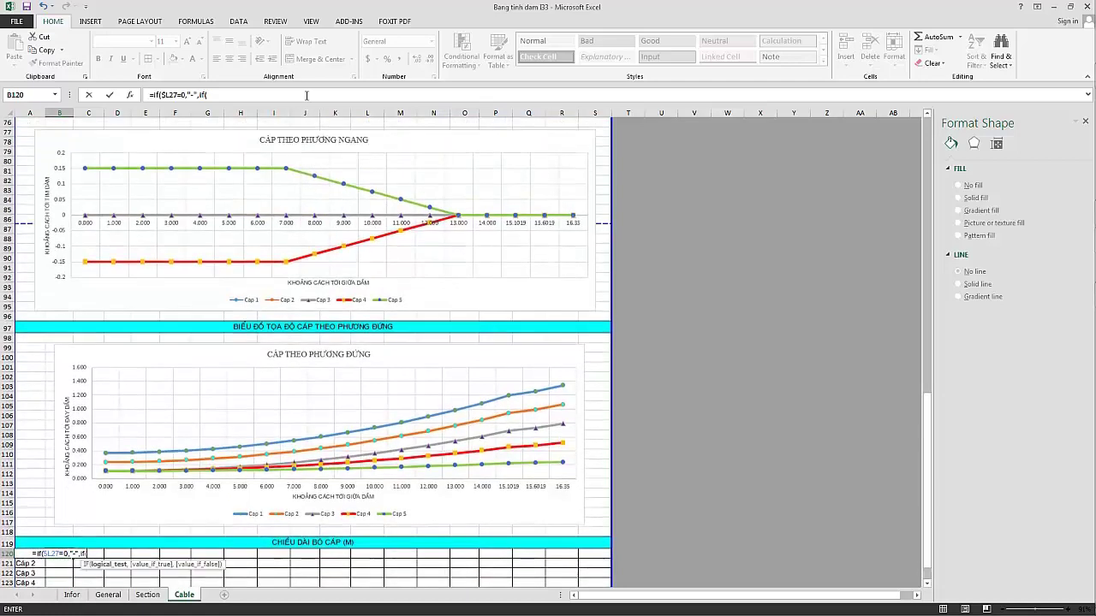
click(309, 96)
text(XI)
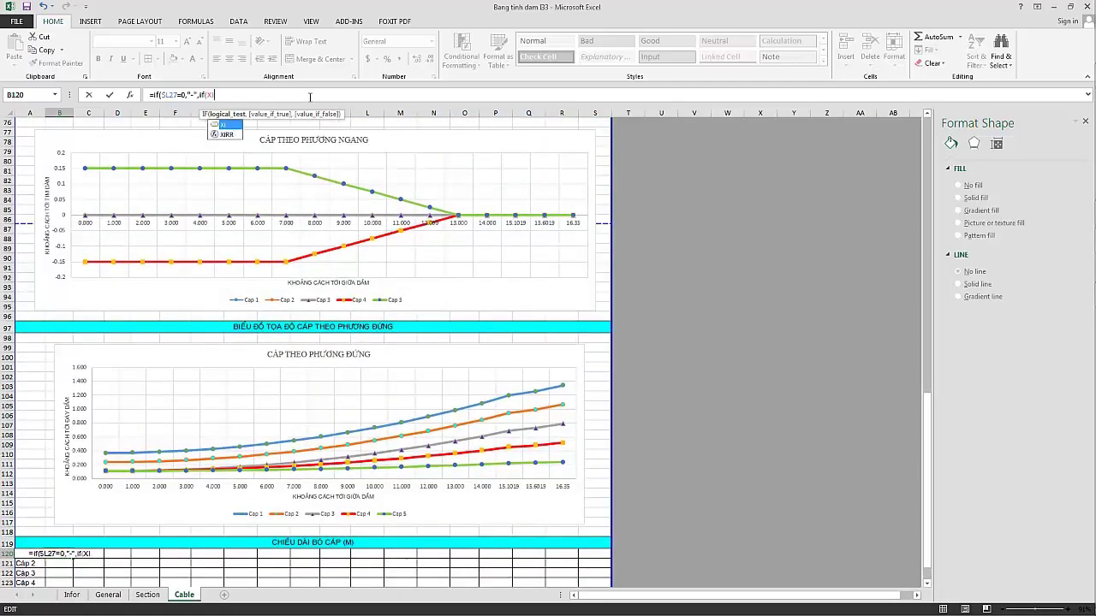
text(<=)
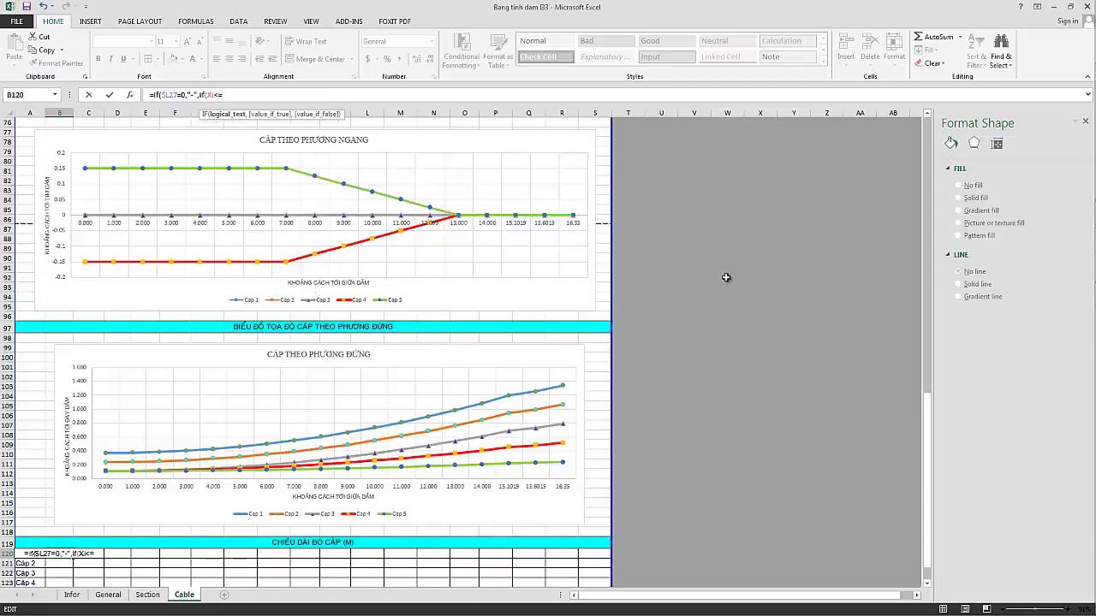
drag(930, 446, 933, 252)
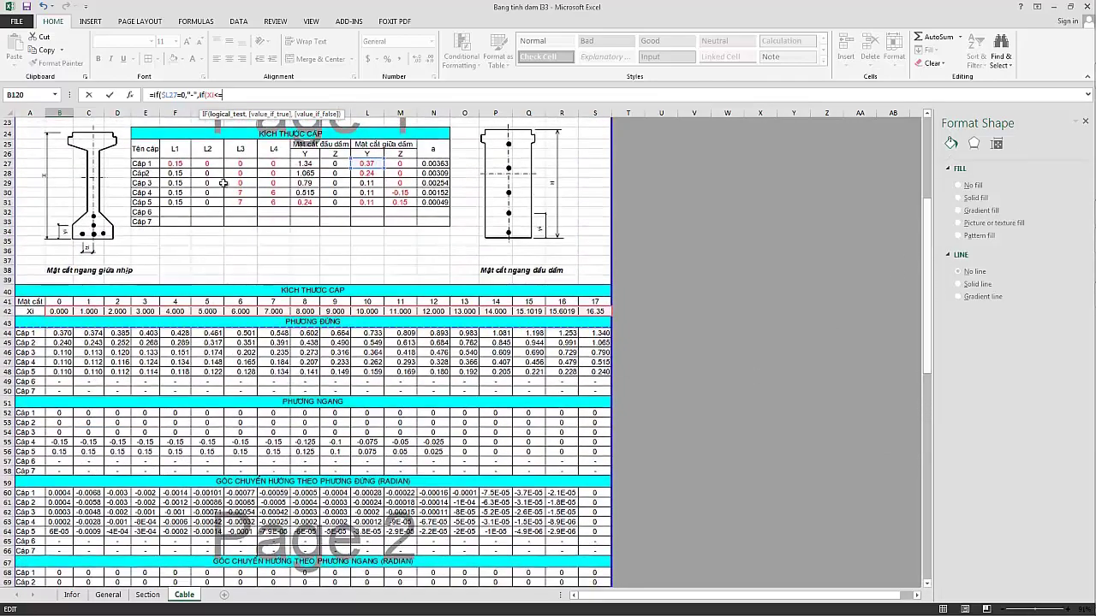
Continue the nested IF with Xi<=$G27, returning Xi, otherwise $G27+(Xi-$G27).
click(213, 164)
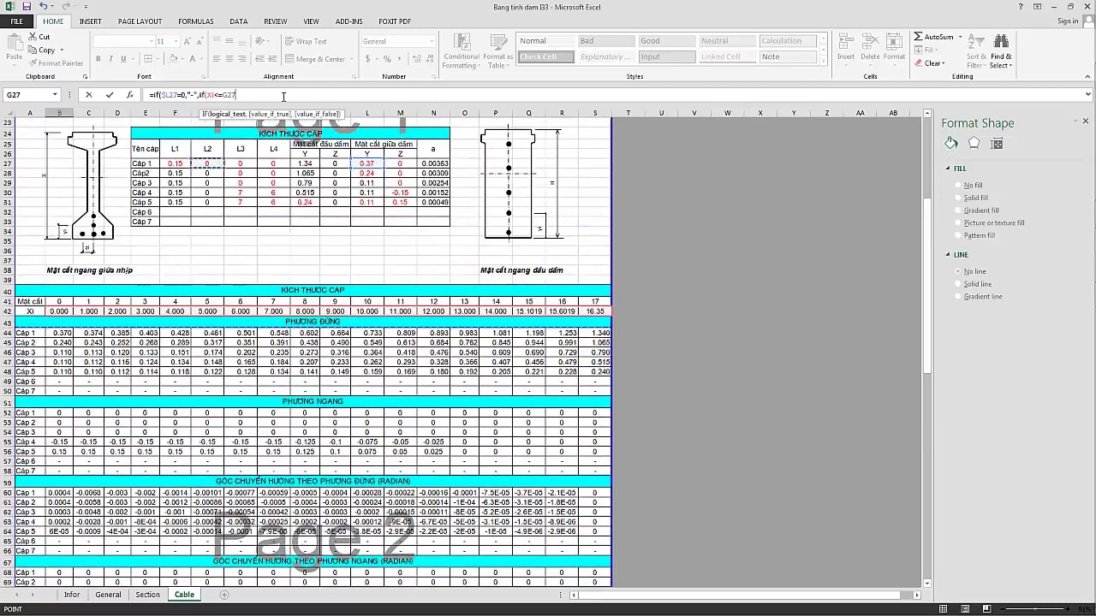
key(F4)
key(F4)
key(F4)
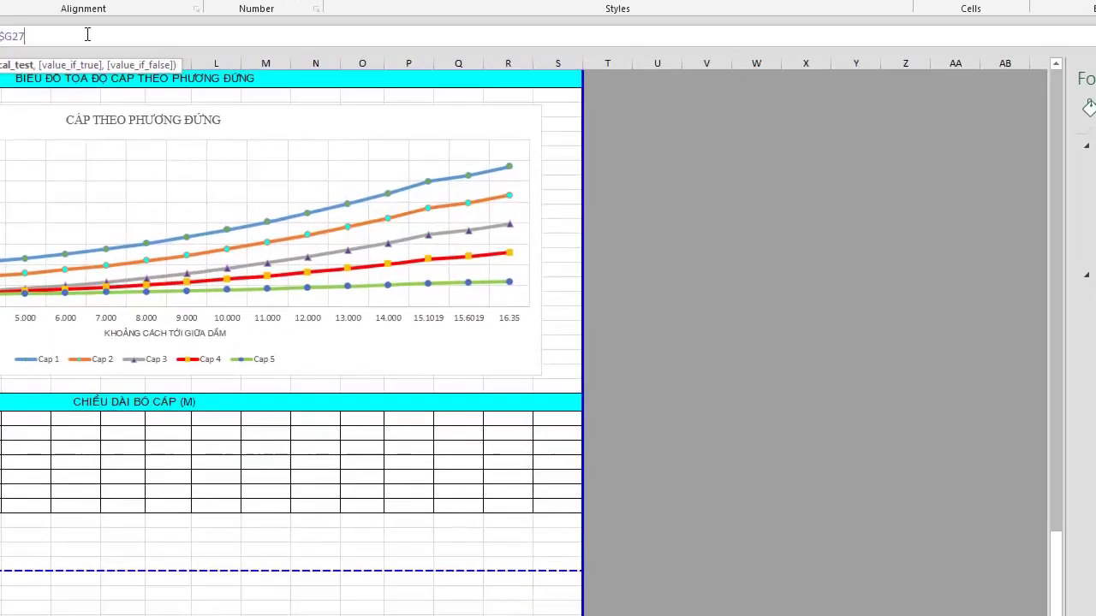
text(,Xi)
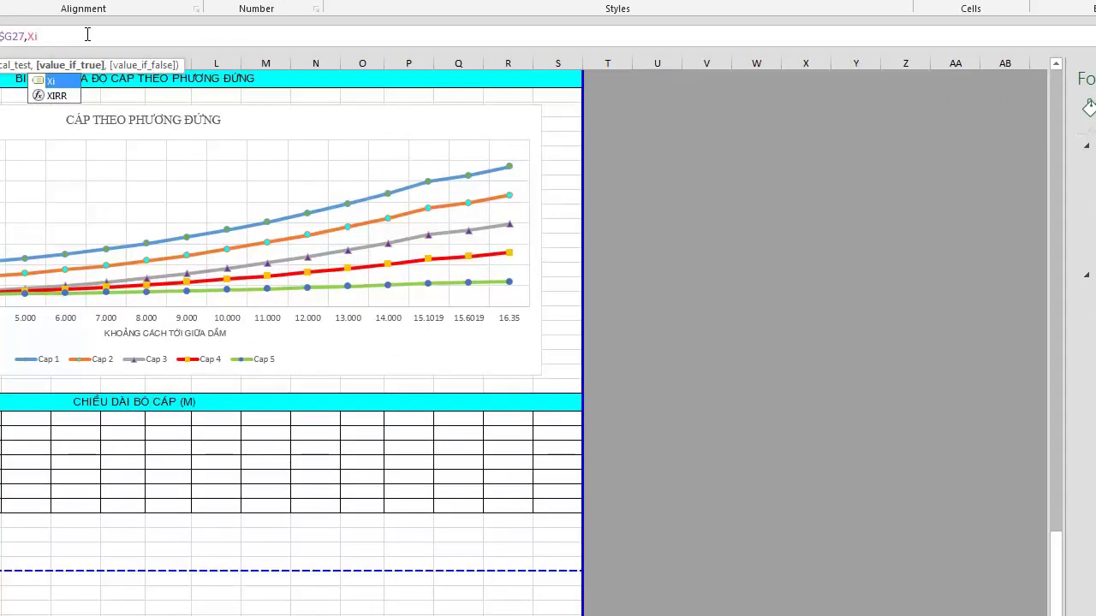
text(,)
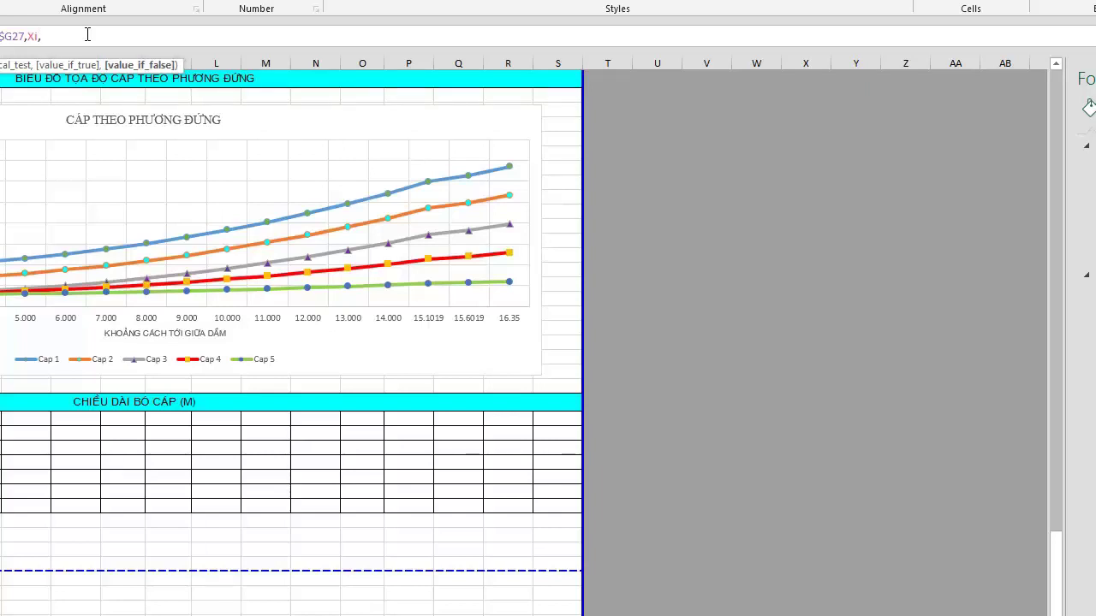
text(G27)
key(F4)
key(F4)
key(F4)
text(+)
text((Xi)
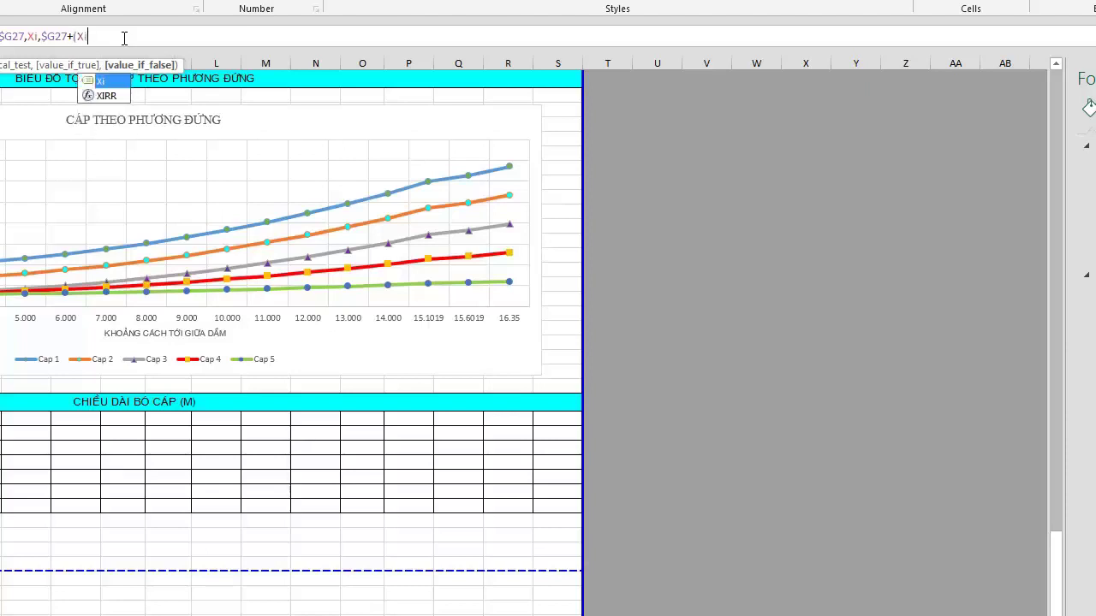
text(-)
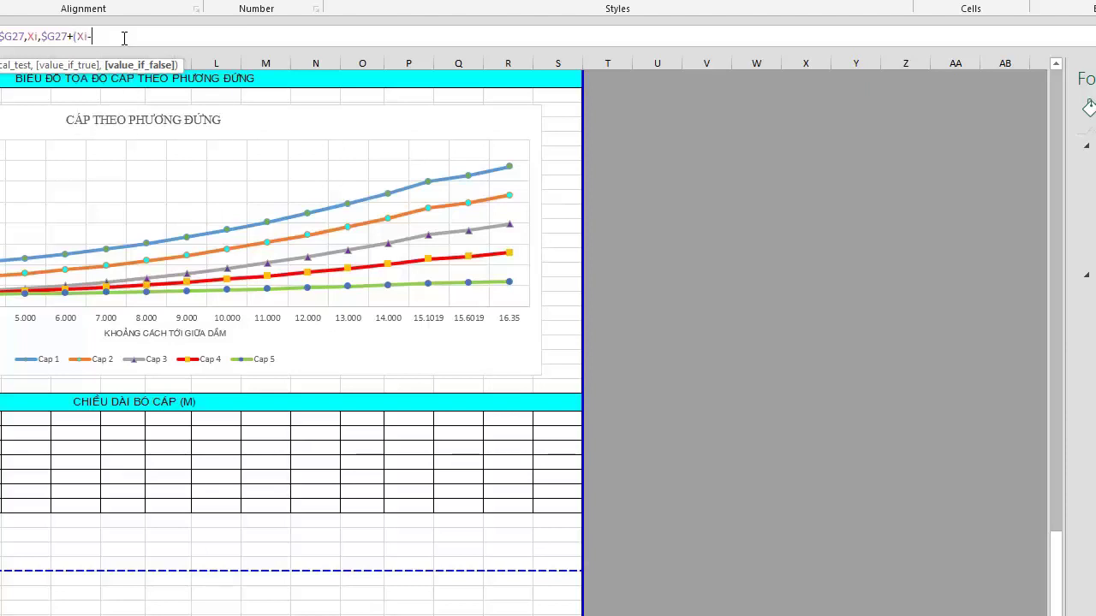
text(G27)
key(F4)
key(F4)
key(F4)
text())
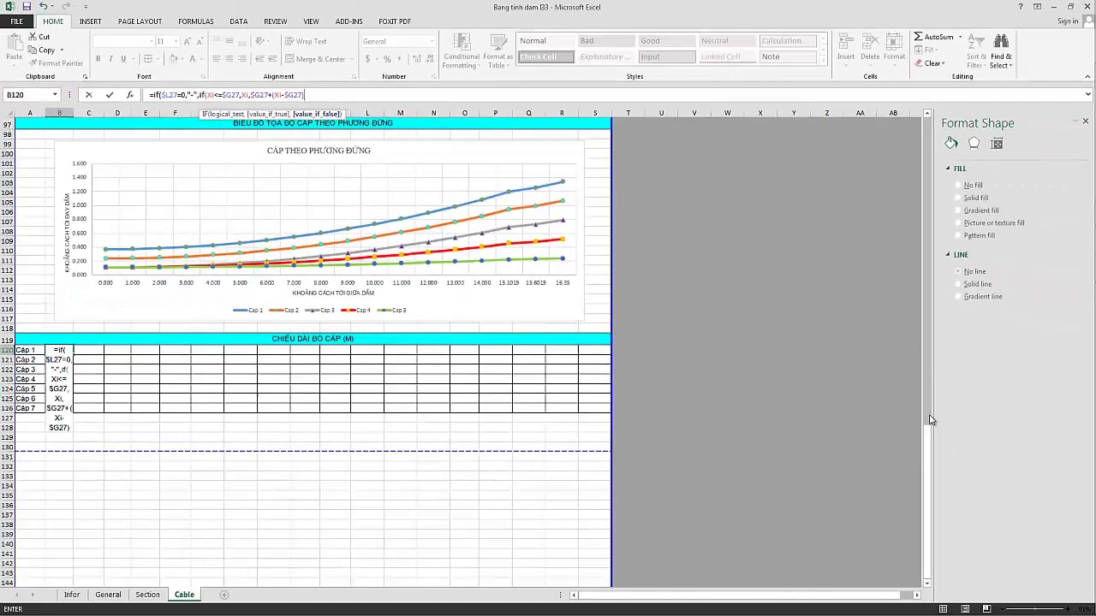
mouse_move(932, 421)
mouse_down()
mouse_move(937, 379)
mouse_move(918, 225)
mouse_move(929, 286)
mouse_move(968, 268)
mouse_up()
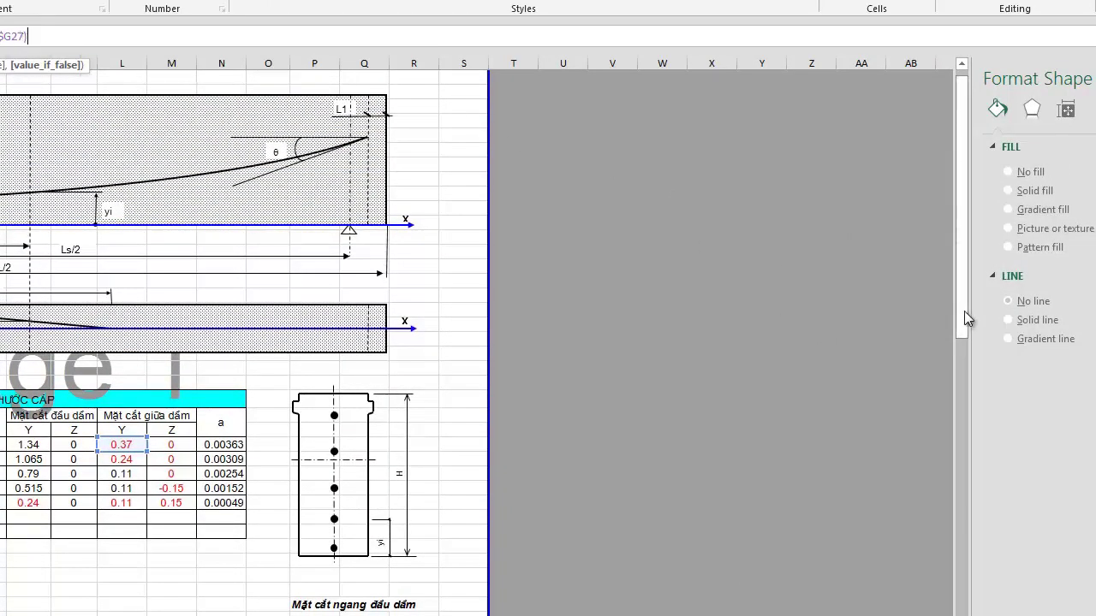
Append *SQRT(1+4* to the B120 formula, correcting a stray sqrt.
drag(964, 311, 978, 515)
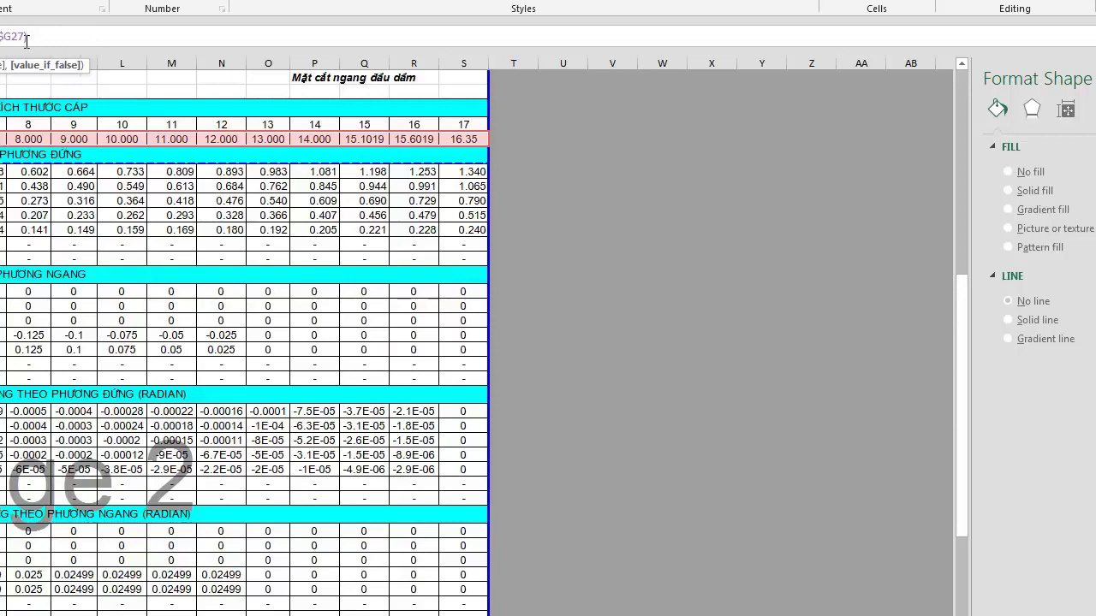
text(sqrt)
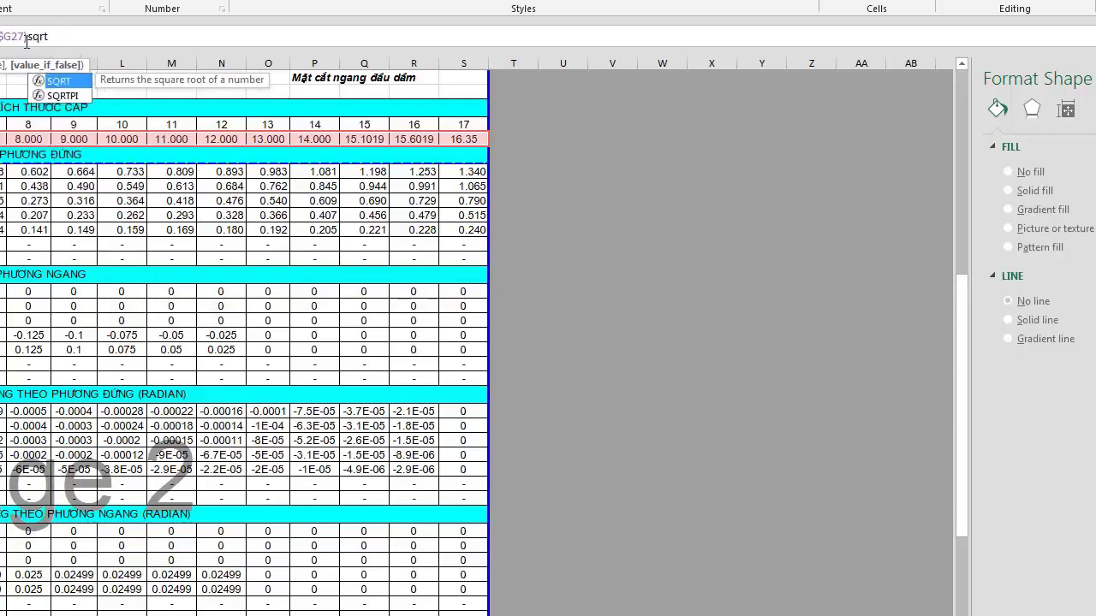
key(BackSpace)
key(BackSpace)
key(BackSpace)
key(BackSpace)
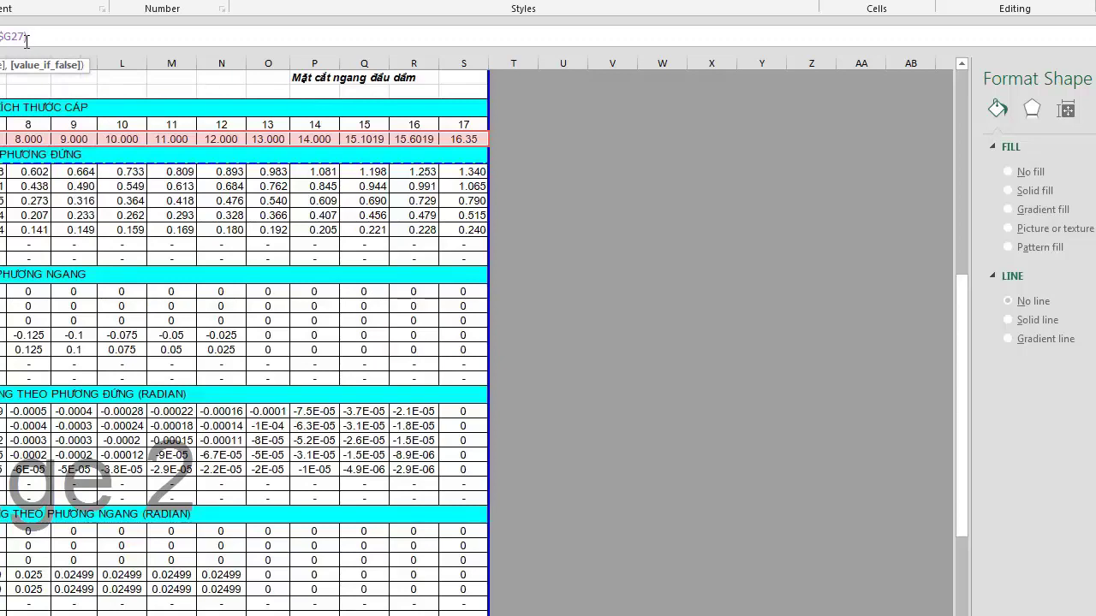
text(*sqrt)
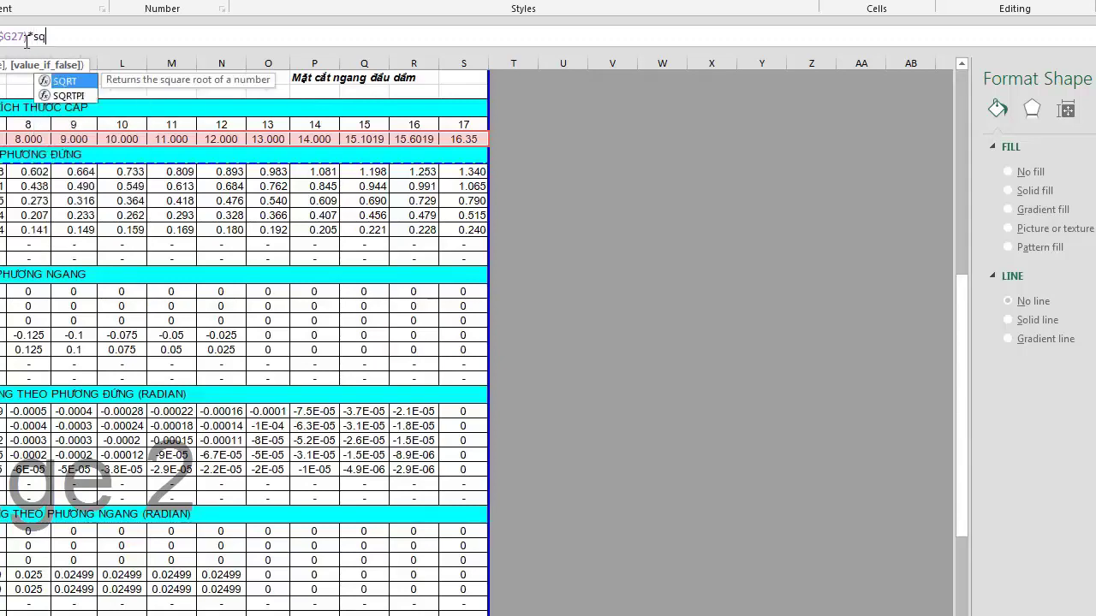
text(()
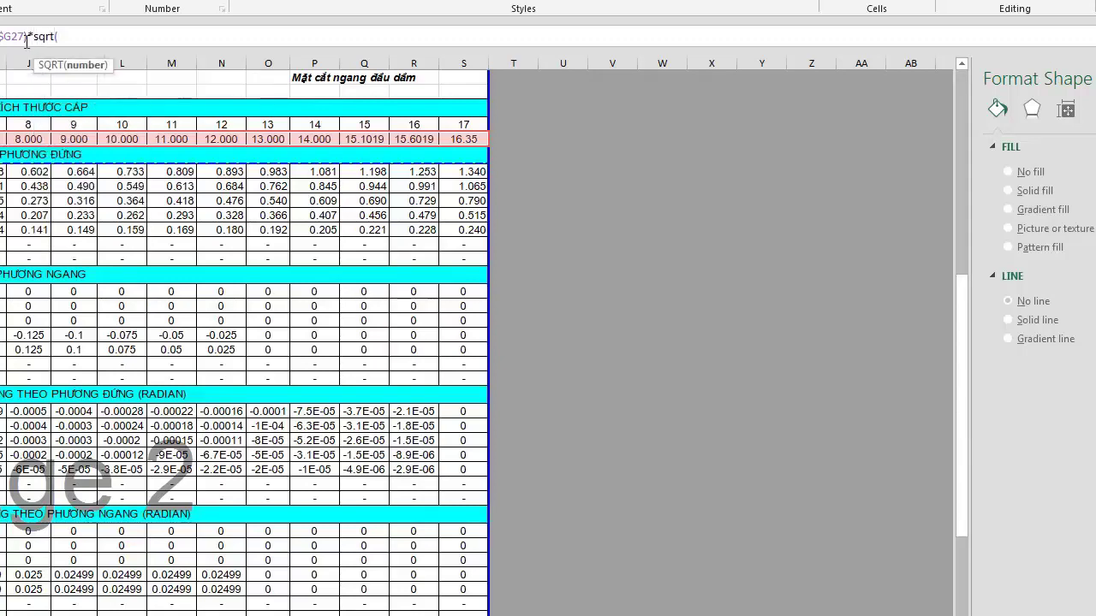
text(1+)
text(4*)
drag(959, 411, 957, 235)
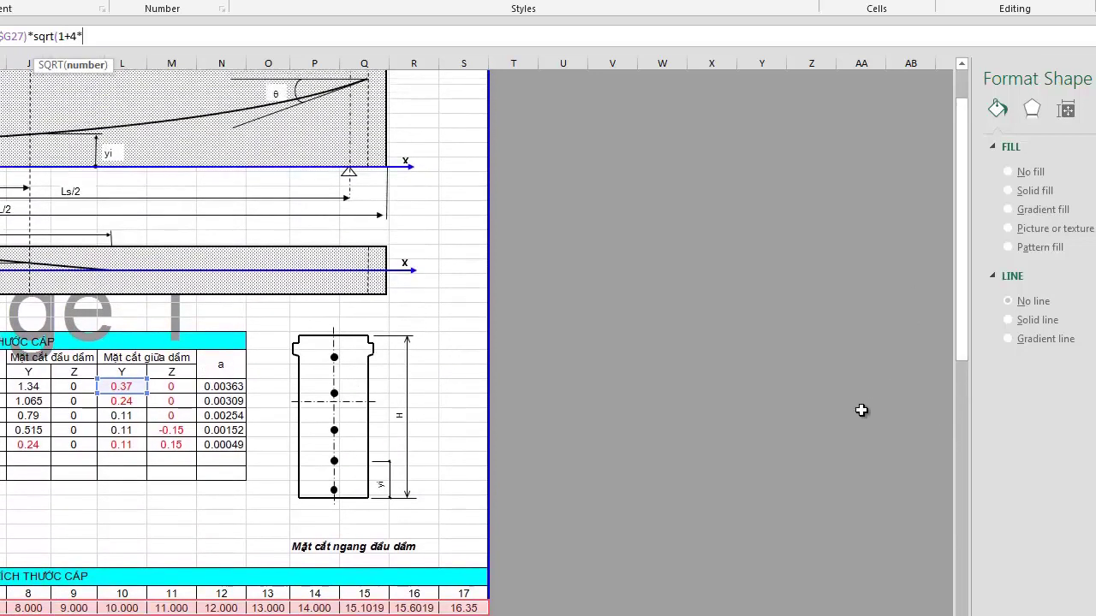
Add $N27^2*(Xi-$G27)^2)/2+ to finish the halved square-root term.
click(225, 386)
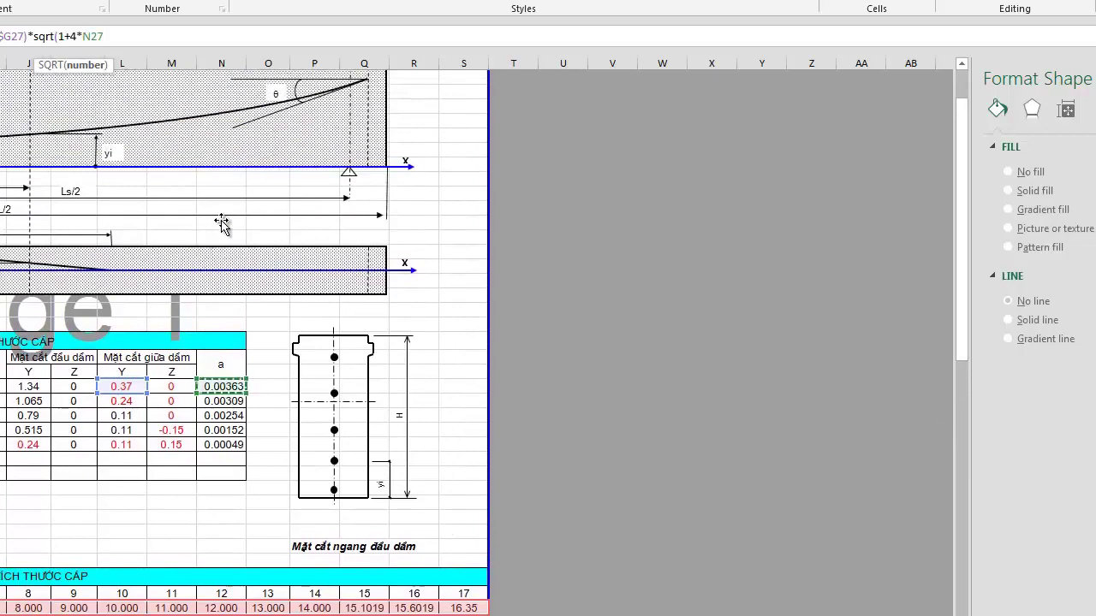
key(F4)
scroll(229, 203, down, 3)
key(F4)
key(F4)
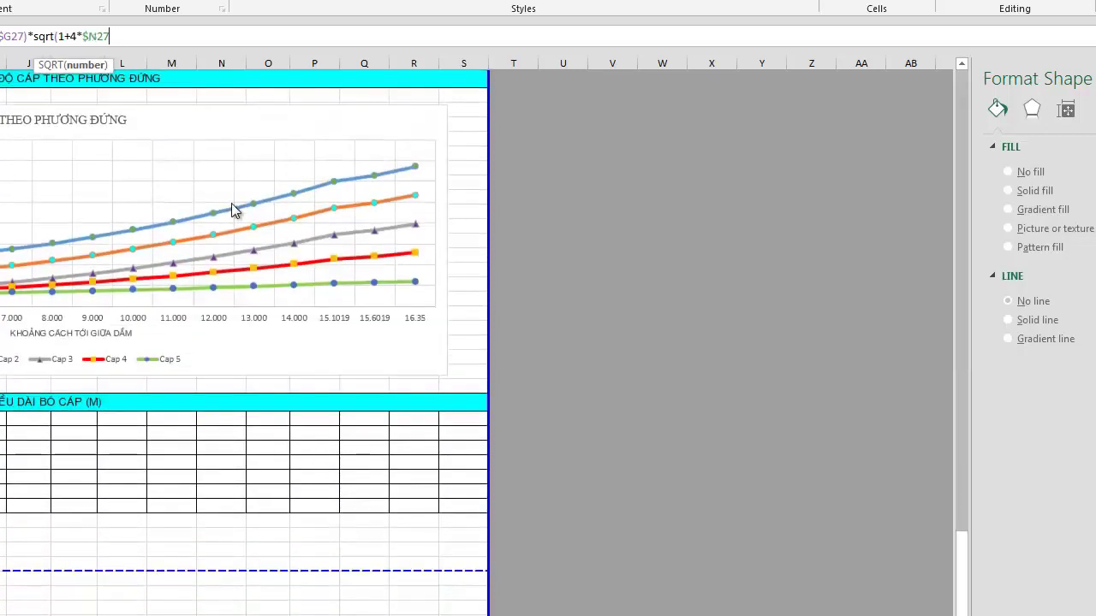
text(^2)
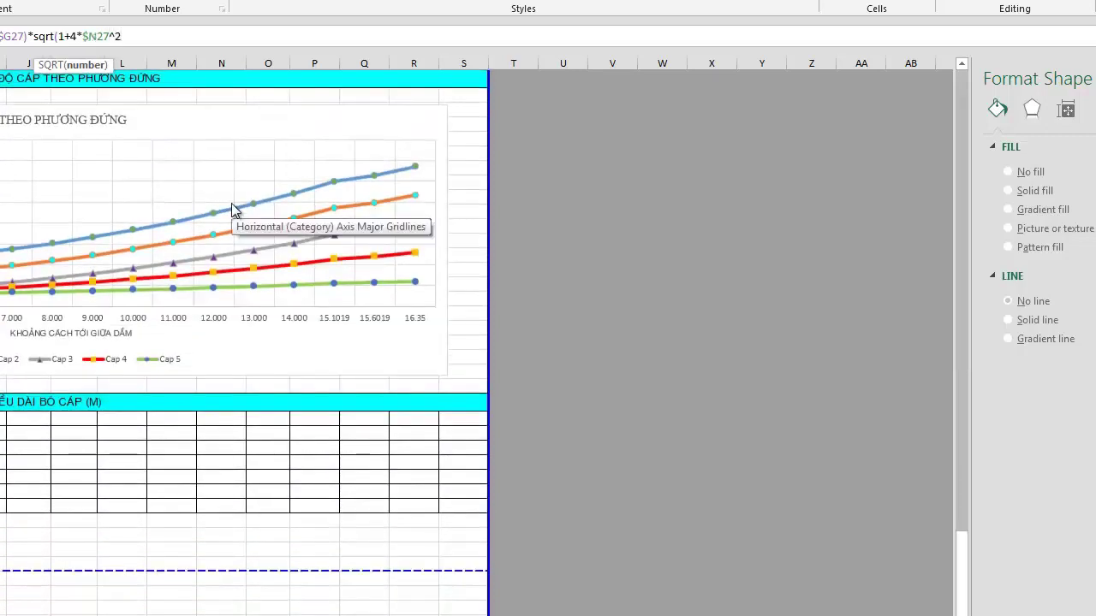
text(*)
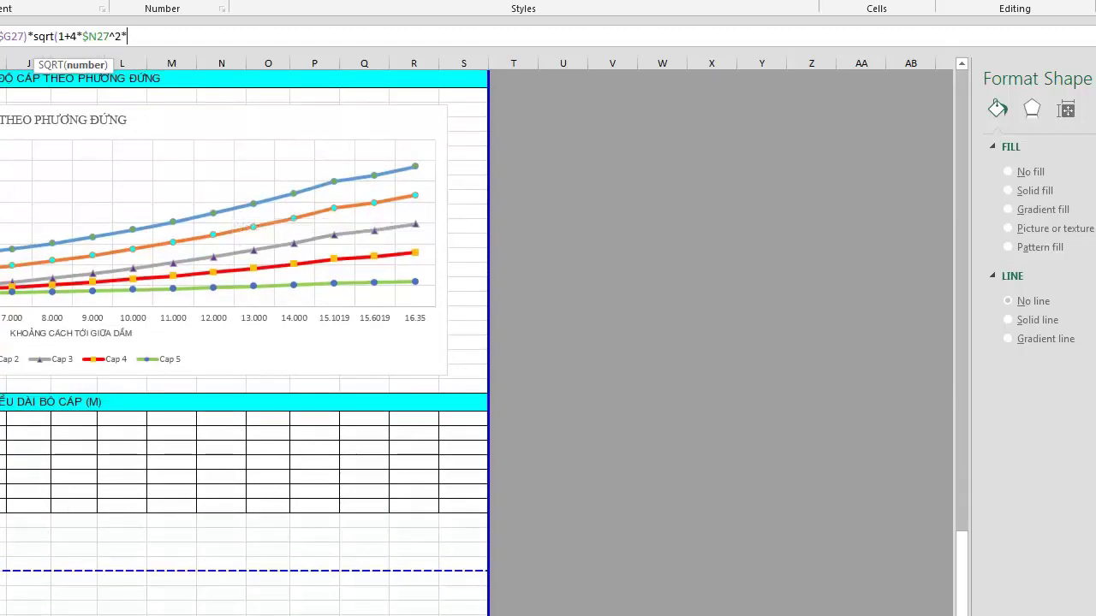
text(()
text(Xi)
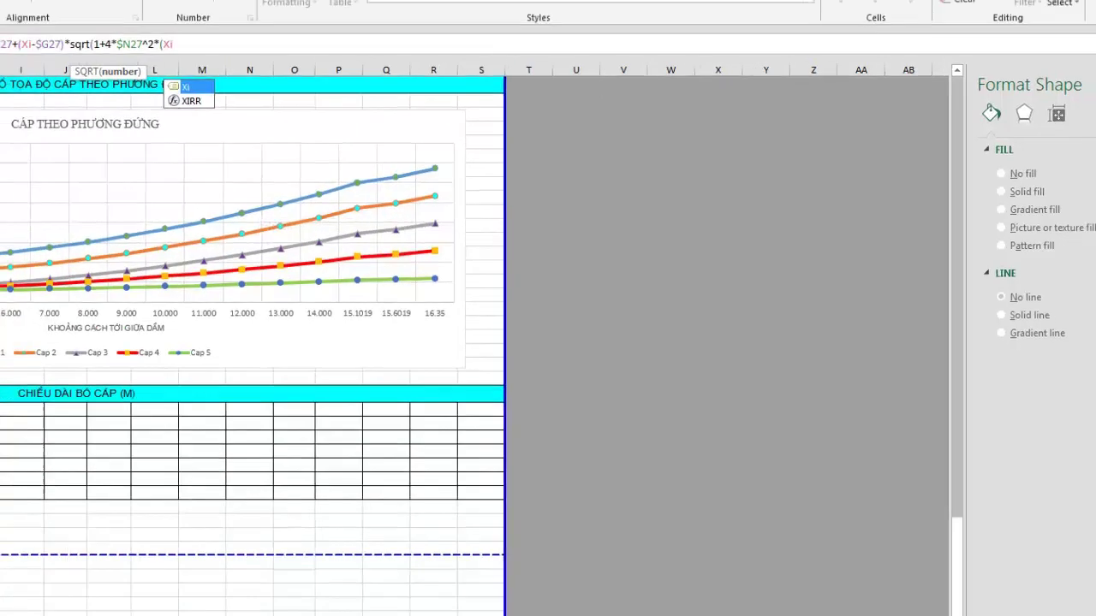
text(-$)
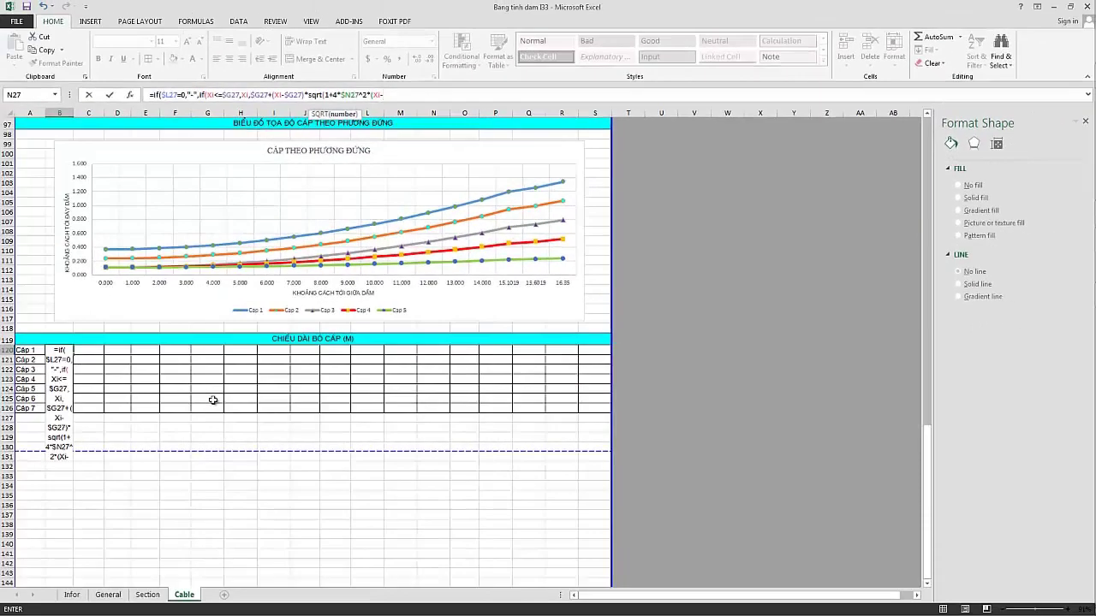
text(G2)
text(7)
key(F4)
key(F4)
key(F4)
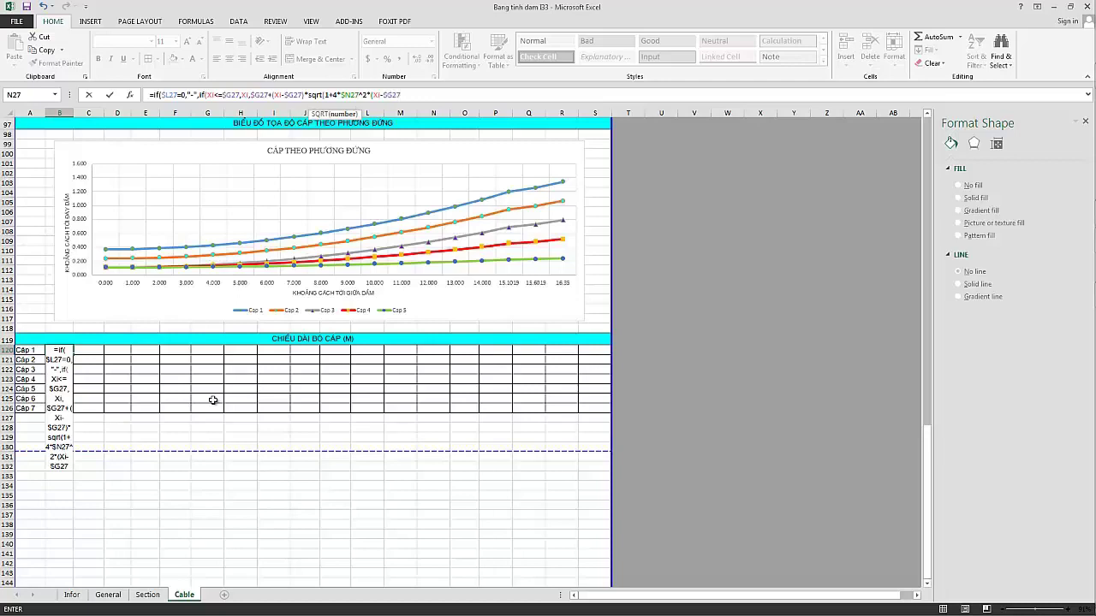
text())
text(^)
text(2)
text())
key(BackSpace)
text()^2)
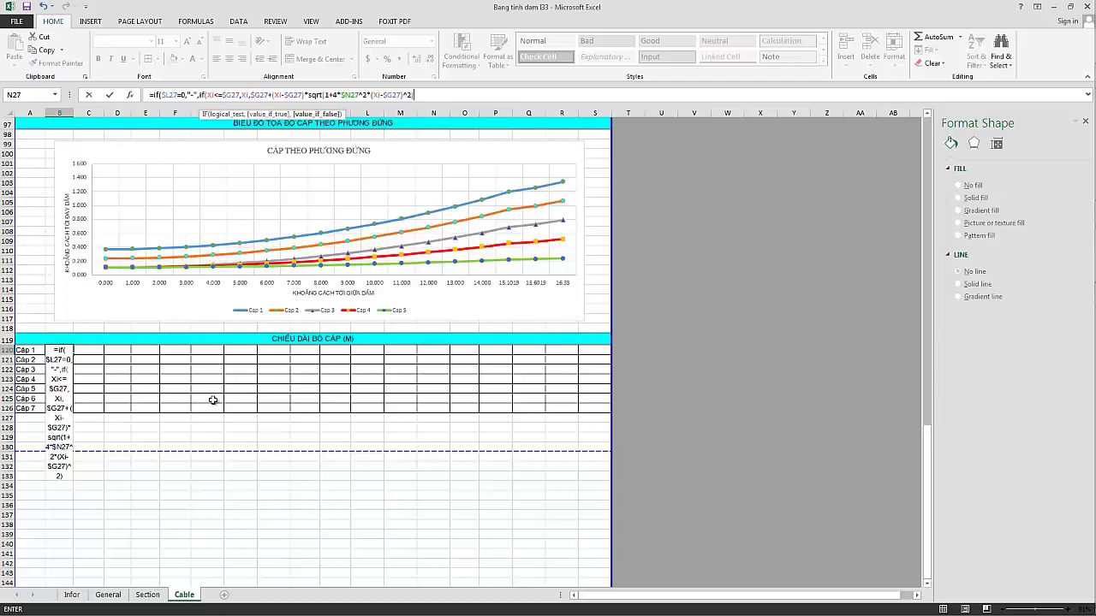
text(/)
text(2)
text(+)
Append ASINH(2*$N27*(Xi-$G27) to the B120 formula.
text(asinh)
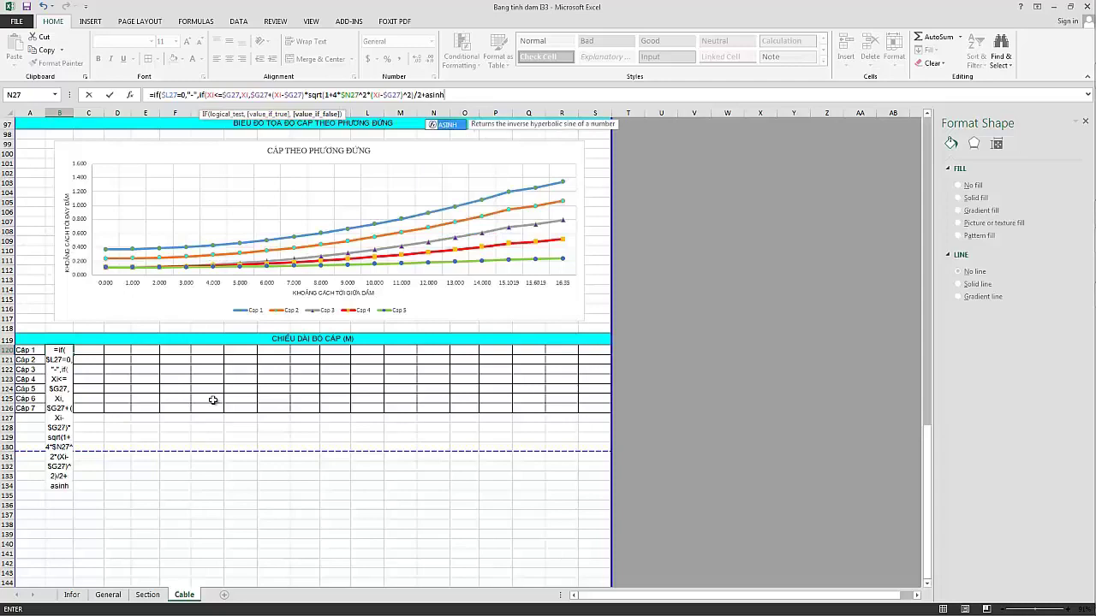
text(()
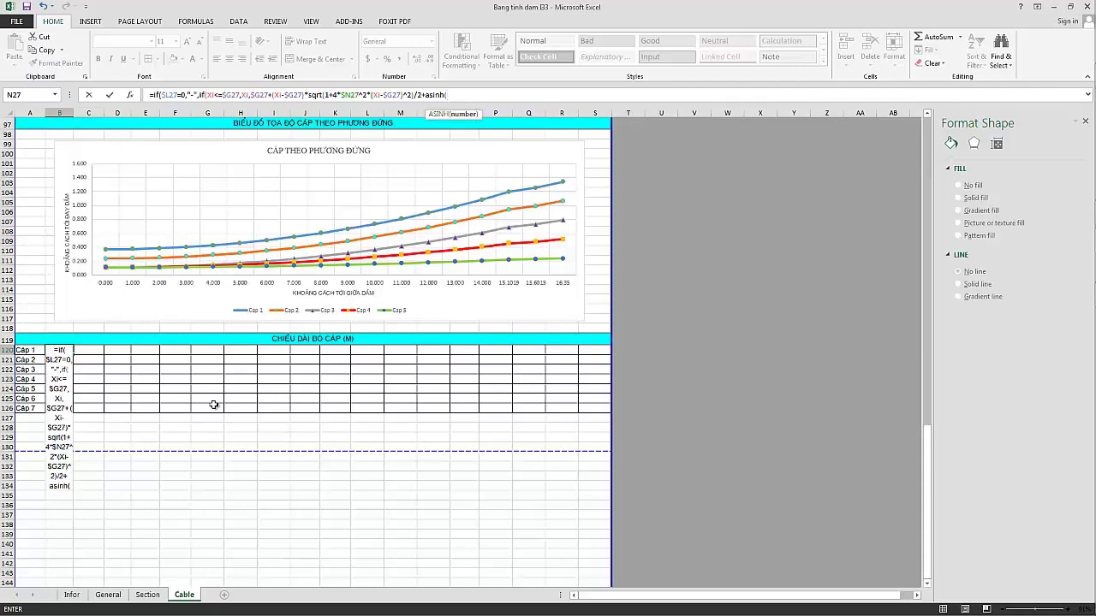
text(2)
text(*)
text(N27)
key(F4)
key(F4)
key(F4)
text(*)
text(()
text(Xi-)
text(G27)
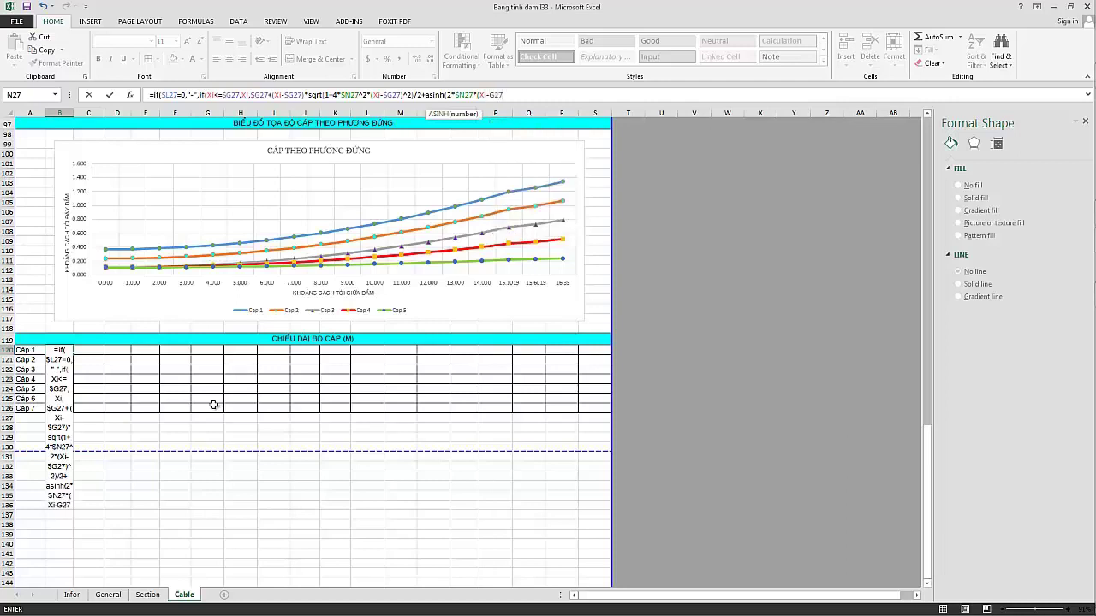
key(F4)
key(F4)
key(F4)
Divide by (4*$N27), close all parentheses, and commit the formula, which shows 0.
text())
text())
text(/)
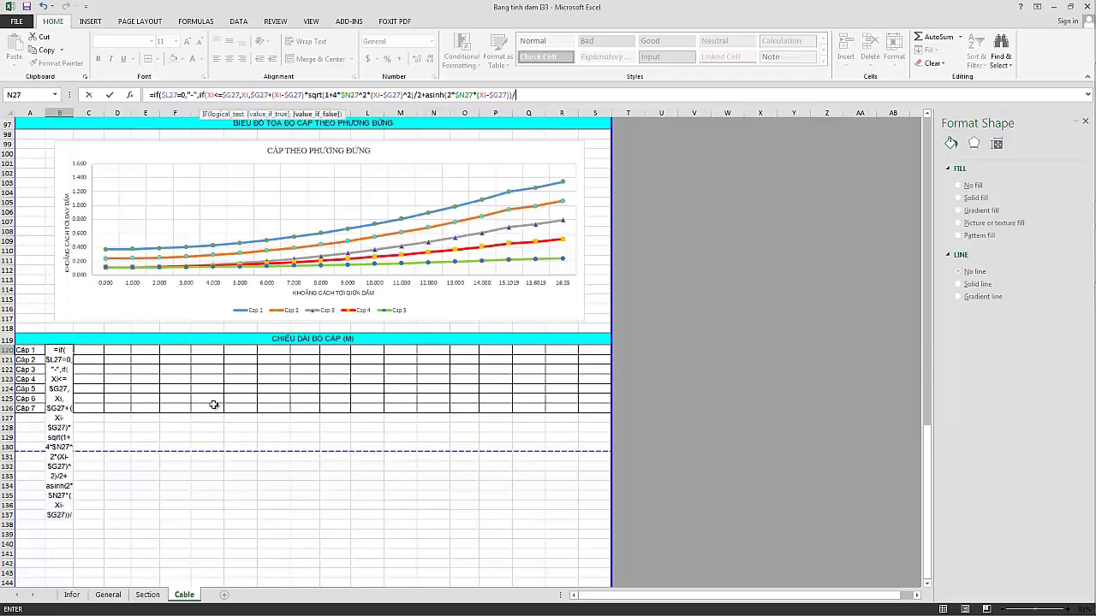
text((4)
text(*)
text(n)
key(BackSpace)
text(n)
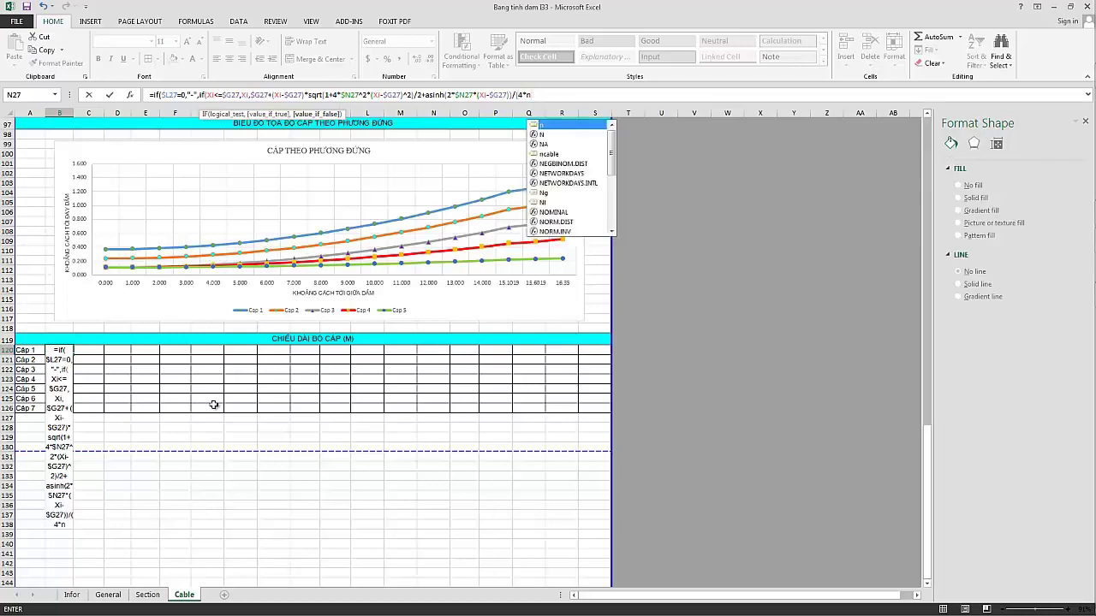
key(BackSpace)
text(N27)
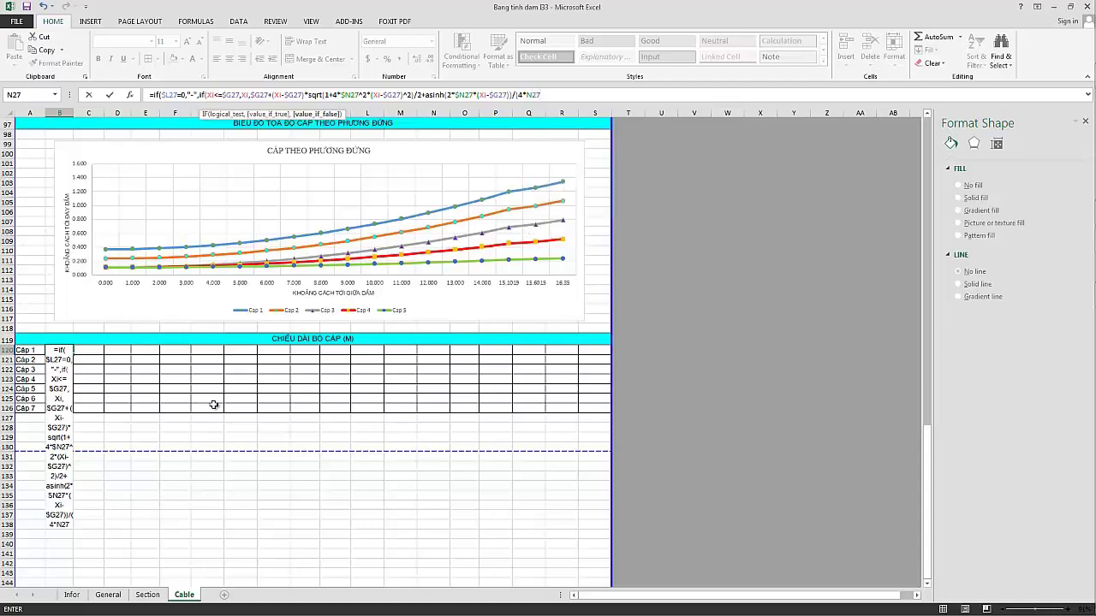
key(F4)
key(F4)
key(F4)
text())
text())
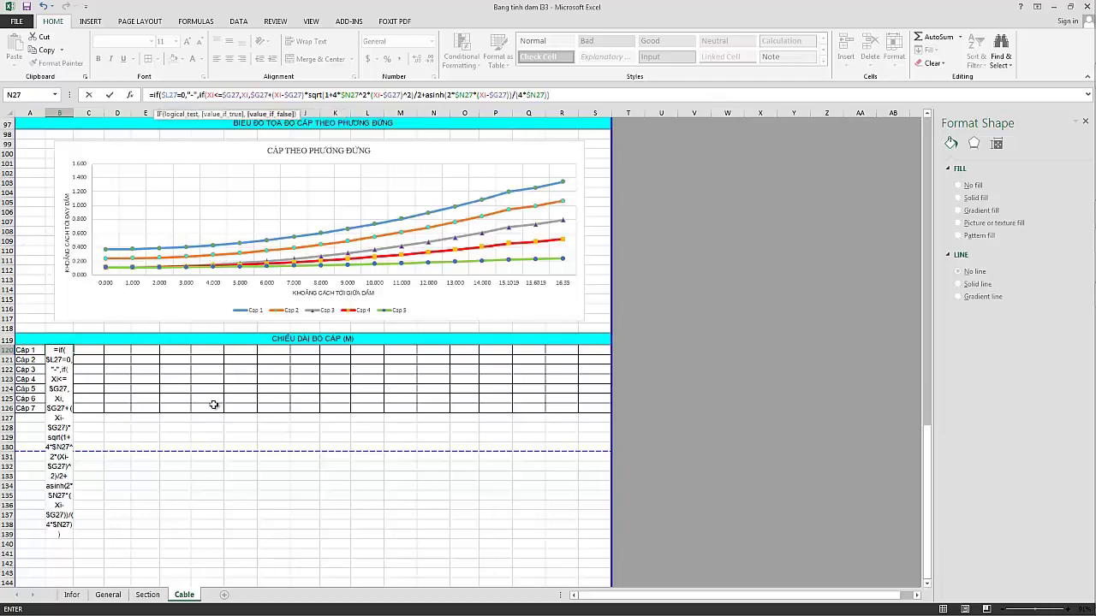
text())
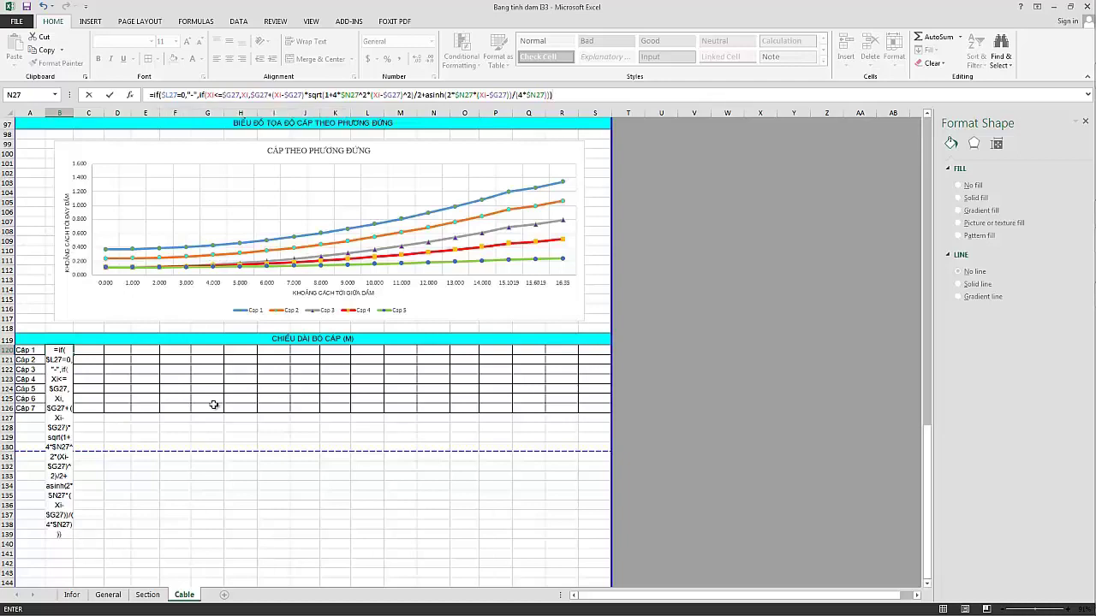
key(Return)
Fill B120's formula across B120:S126 for Cáp 1 through Cáp 7.
click(61, 352)
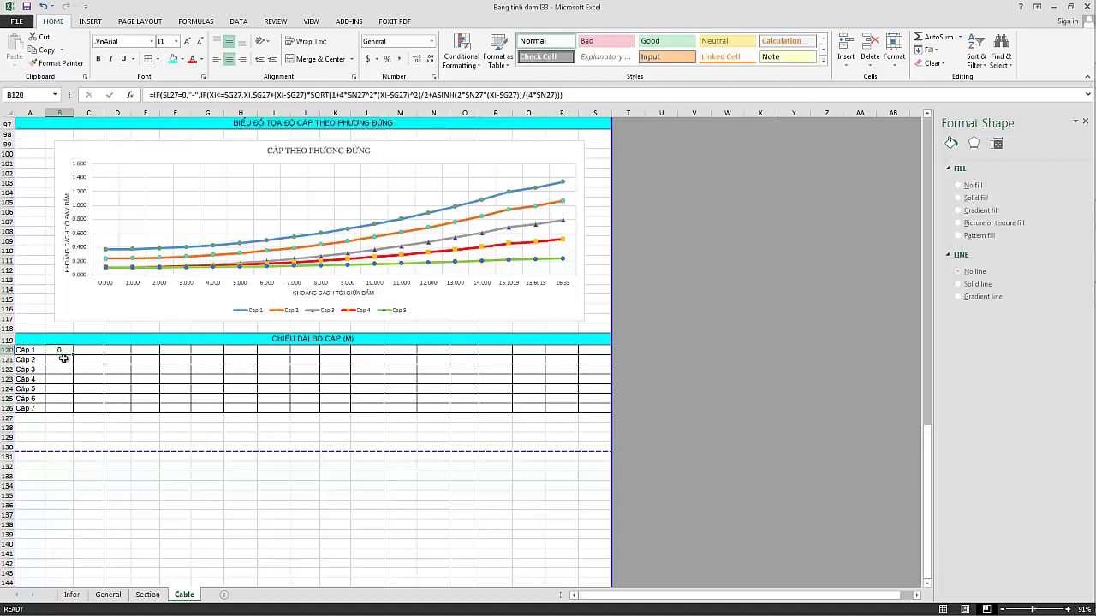
mouse_move(74, 355)
mouse_down()
mouse_move(75, 415)
mouse_move(603, 428)
mouse_up()
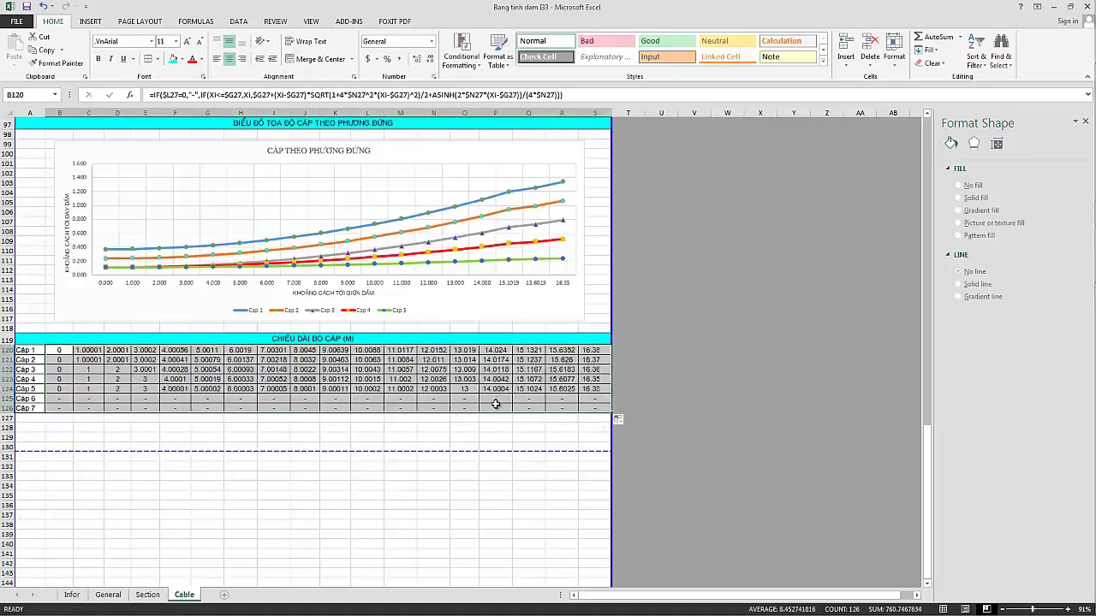
click(591, 353)
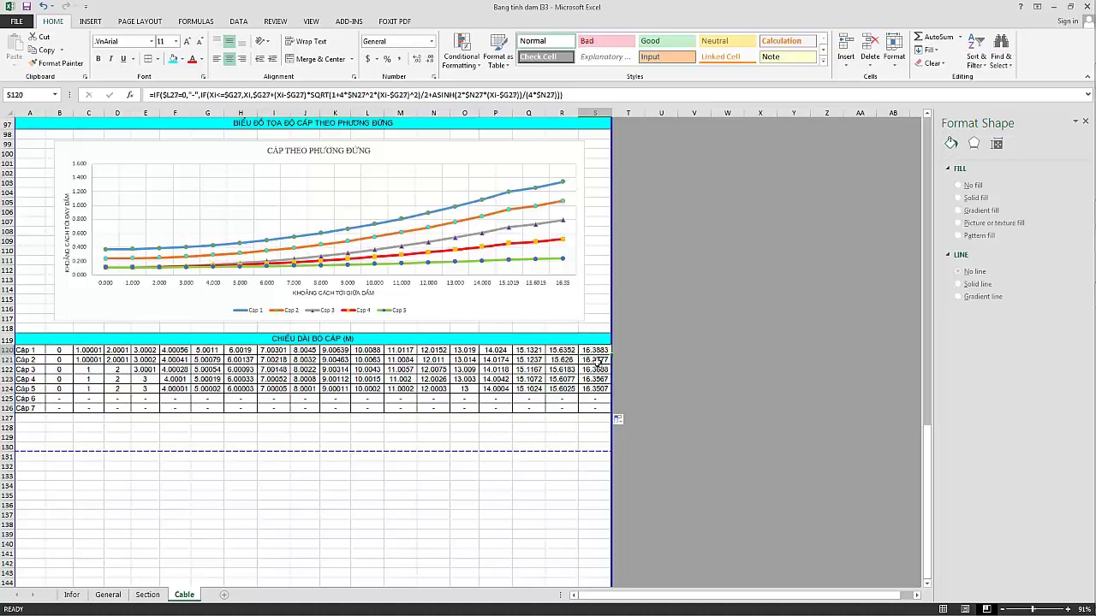
Verify the filled formulas down column S, rows 120–126.
click(597, 359)
click(596, 369)
click(595, 379)
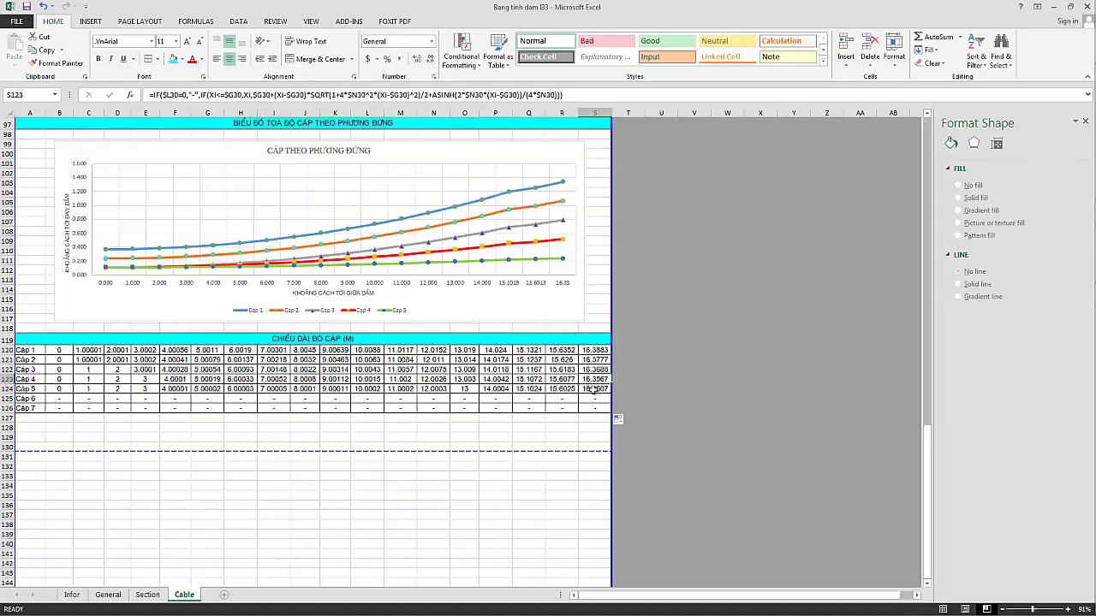
click(595, 390)
click(597, 351)
click(597, 360)
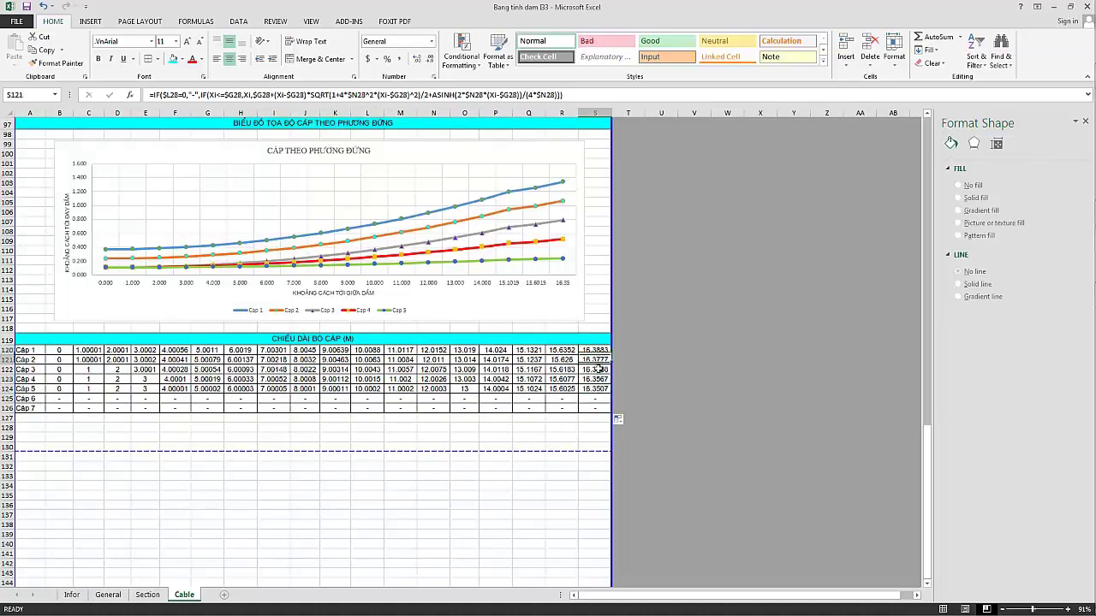
click(596, 369)
click(595, 379)
click(595, 390)
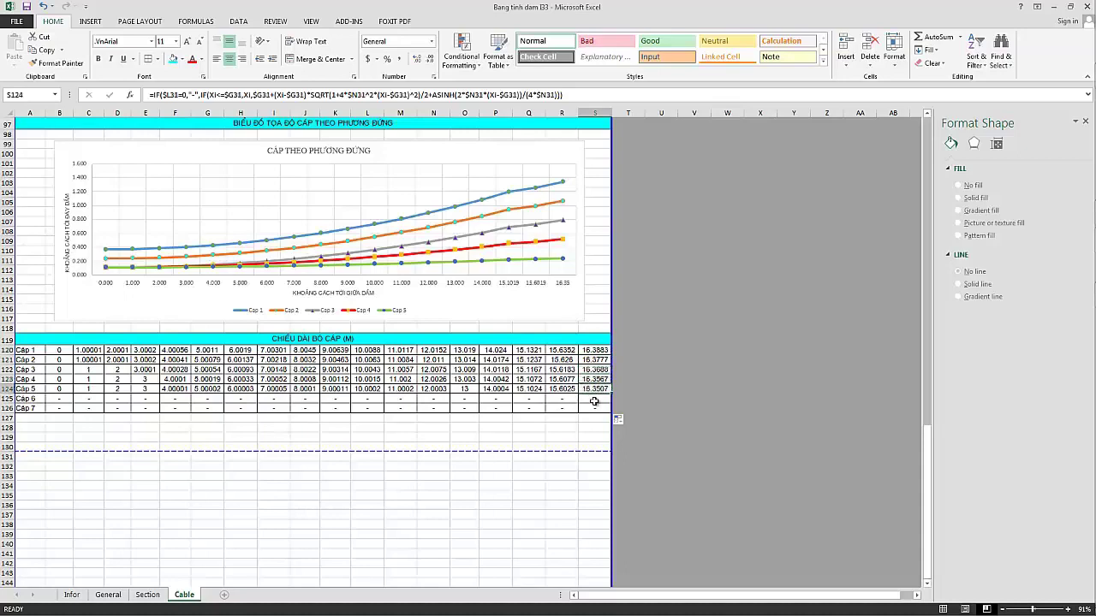
scroll(591, 403, up, 2)
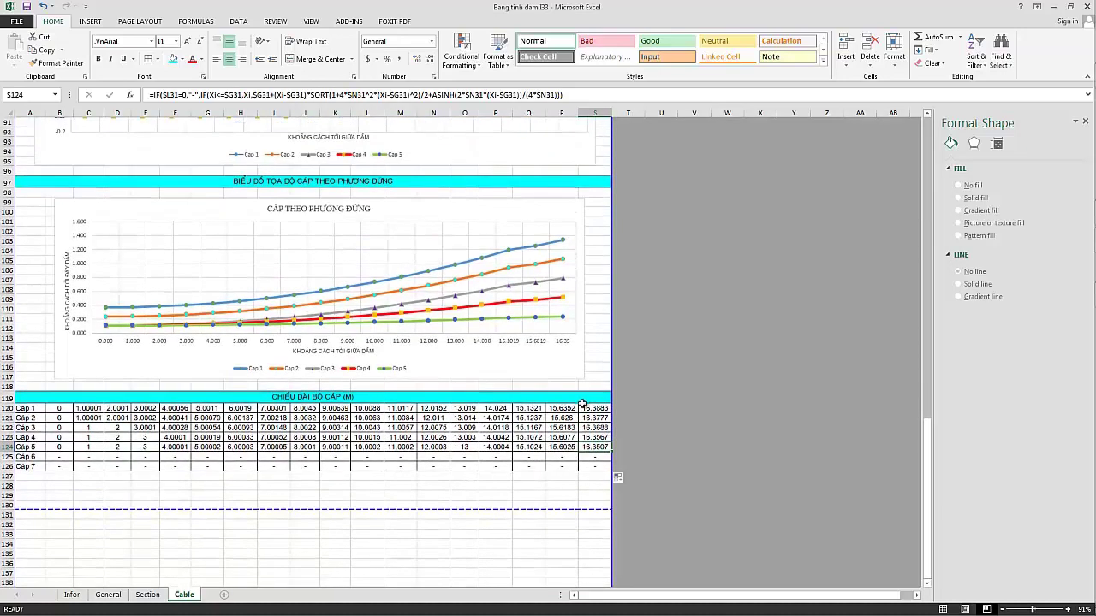
scroll(582, 404, down, 1)
click(661, 398)
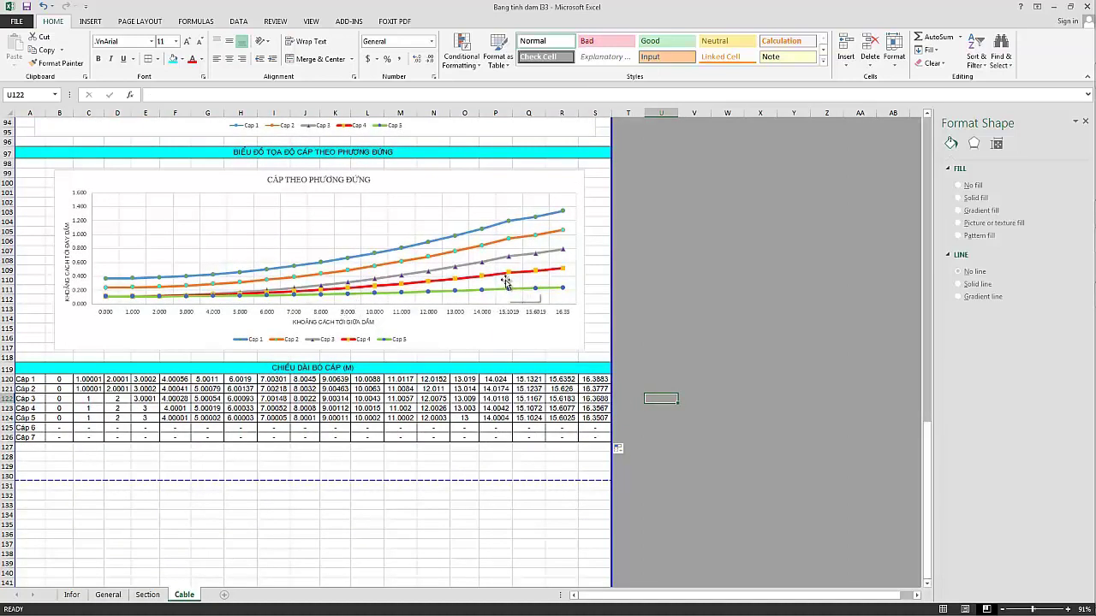
mouse_move(515, 294)
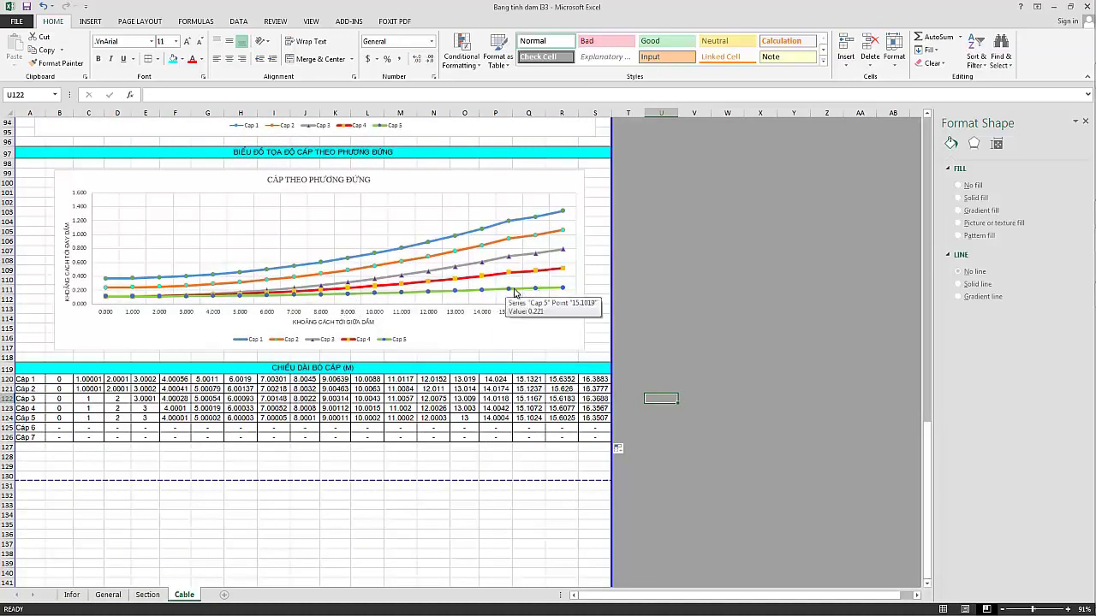
click(595, 418)
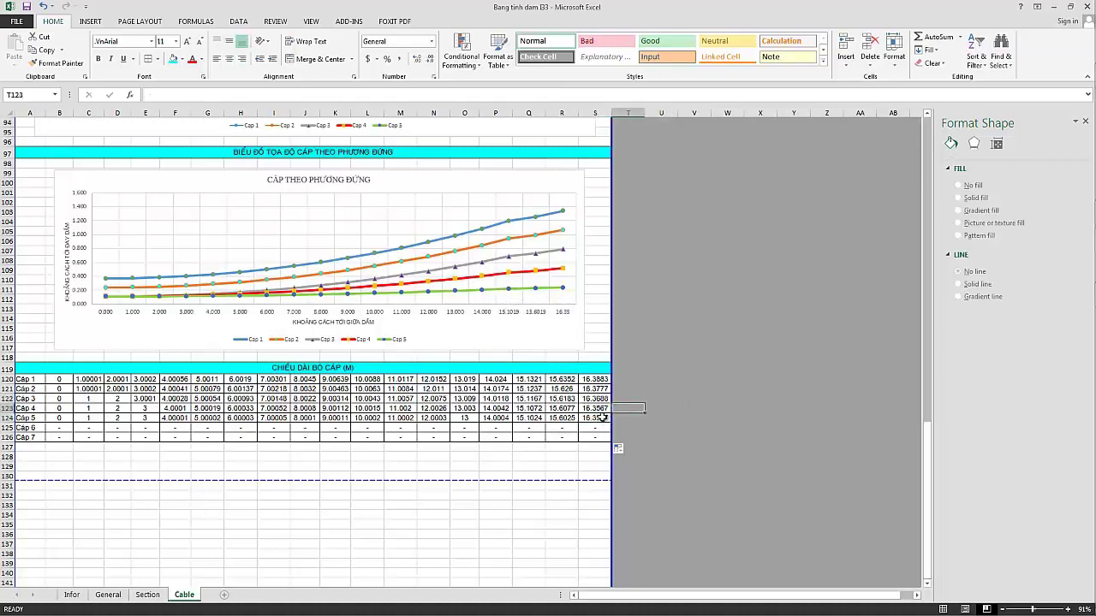
click(601, 408)
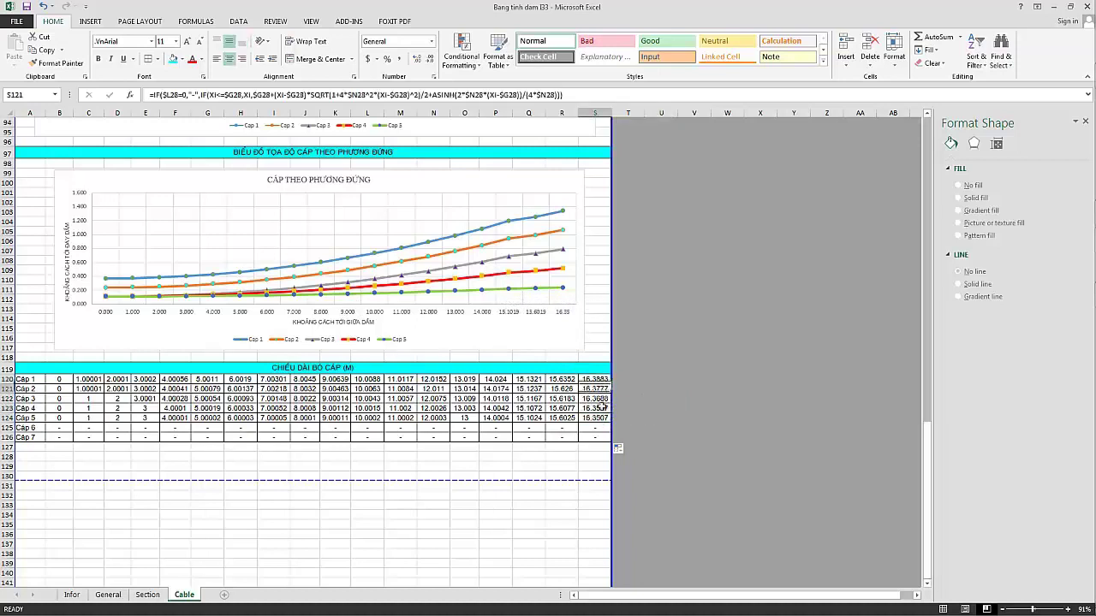
click(639, 380)
text(=)
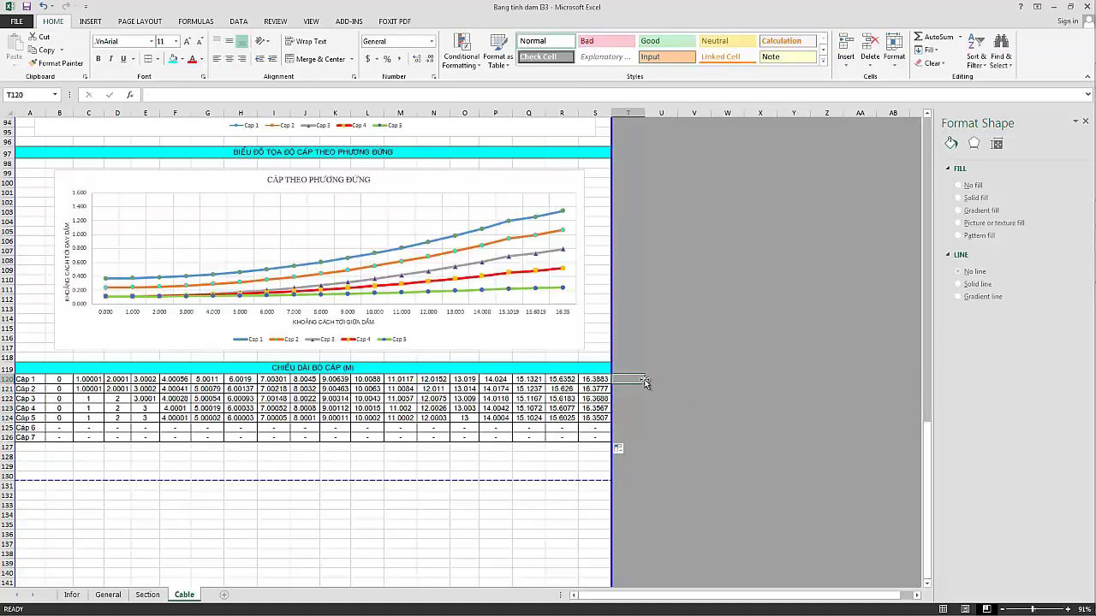
click(599, 381)
text(*)
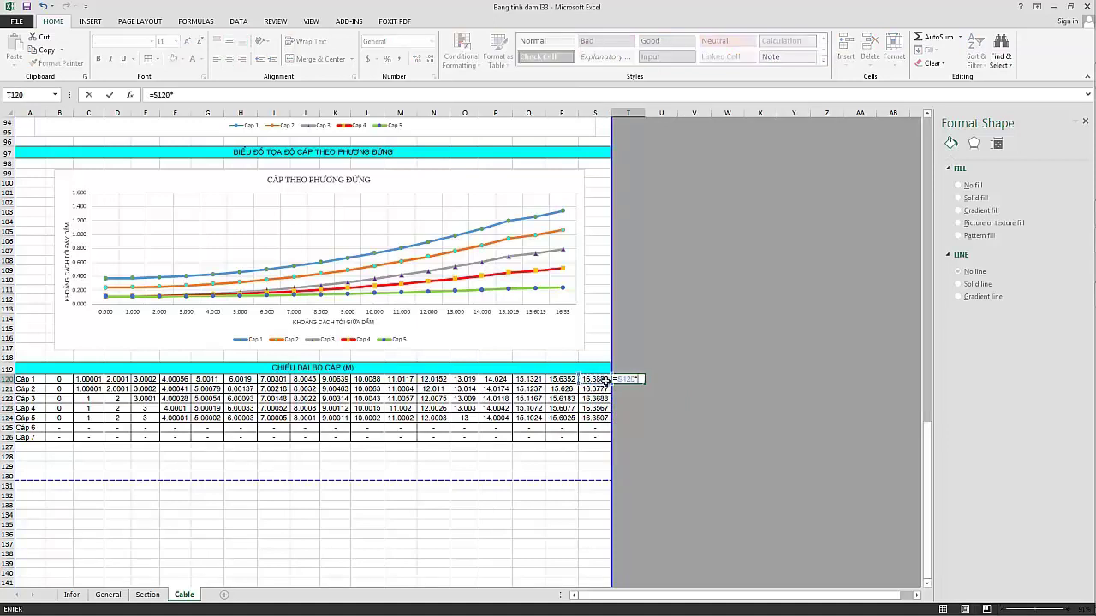
key(ctrl+Return)
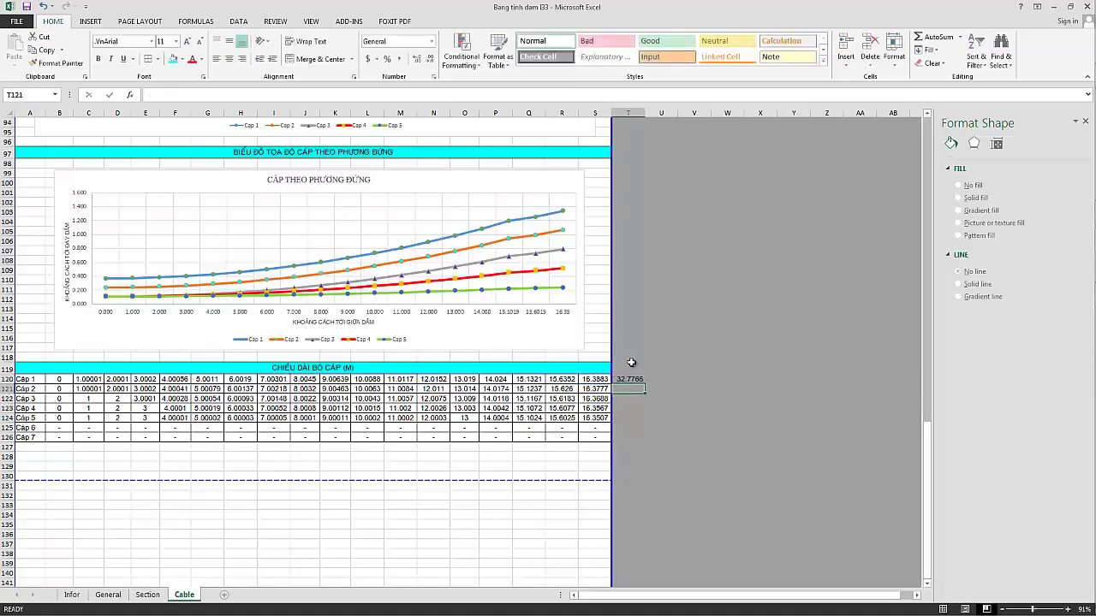
drag(642, 384, 642, 419)
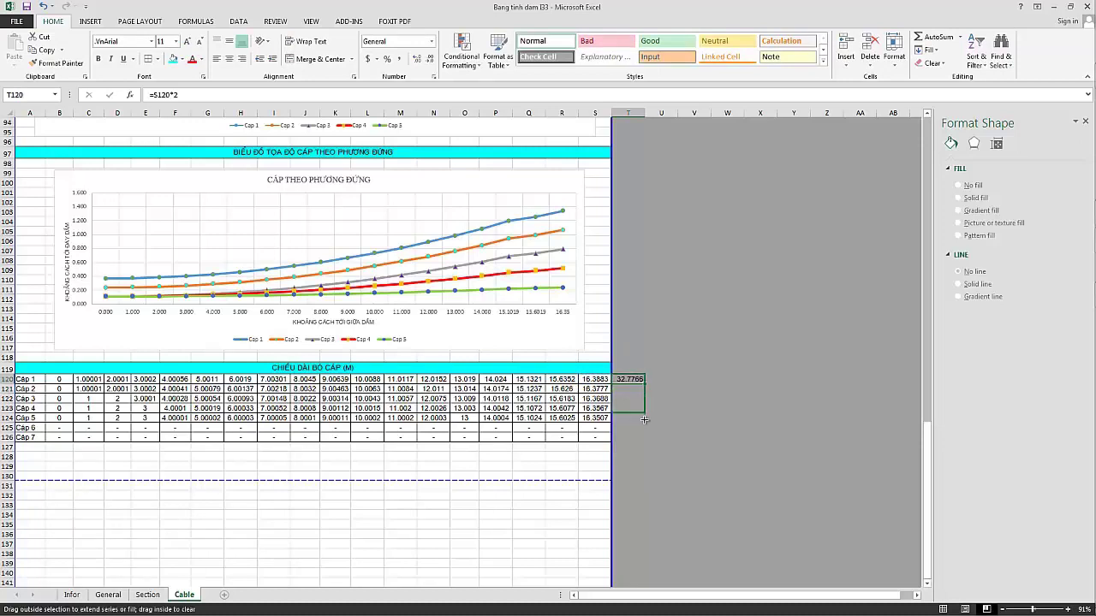
drag(630, 380, 629, 417)
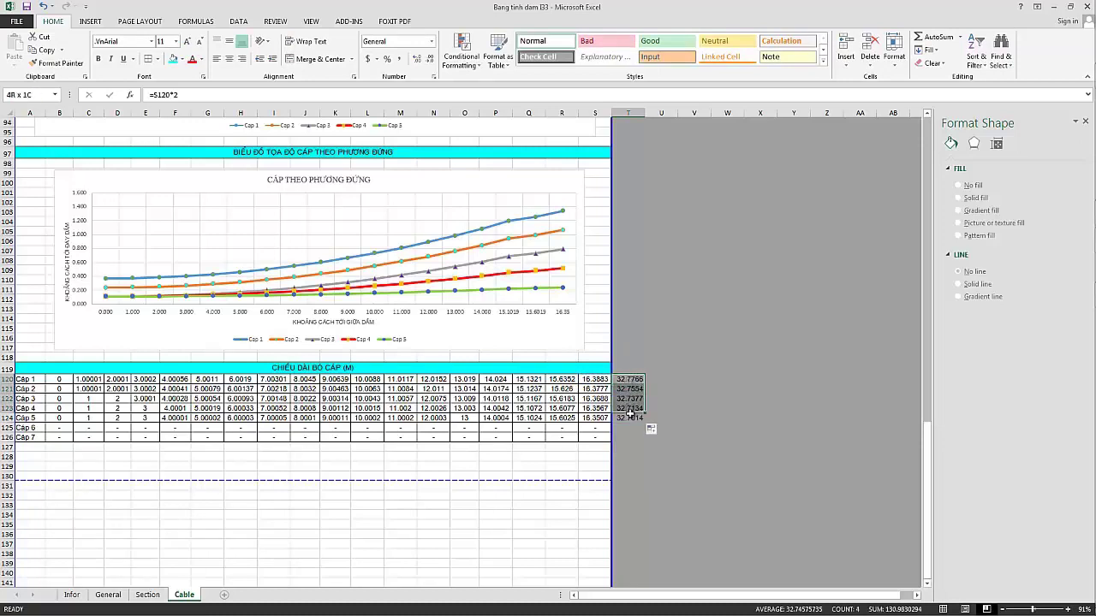
key(Delete)
click(697, 389)
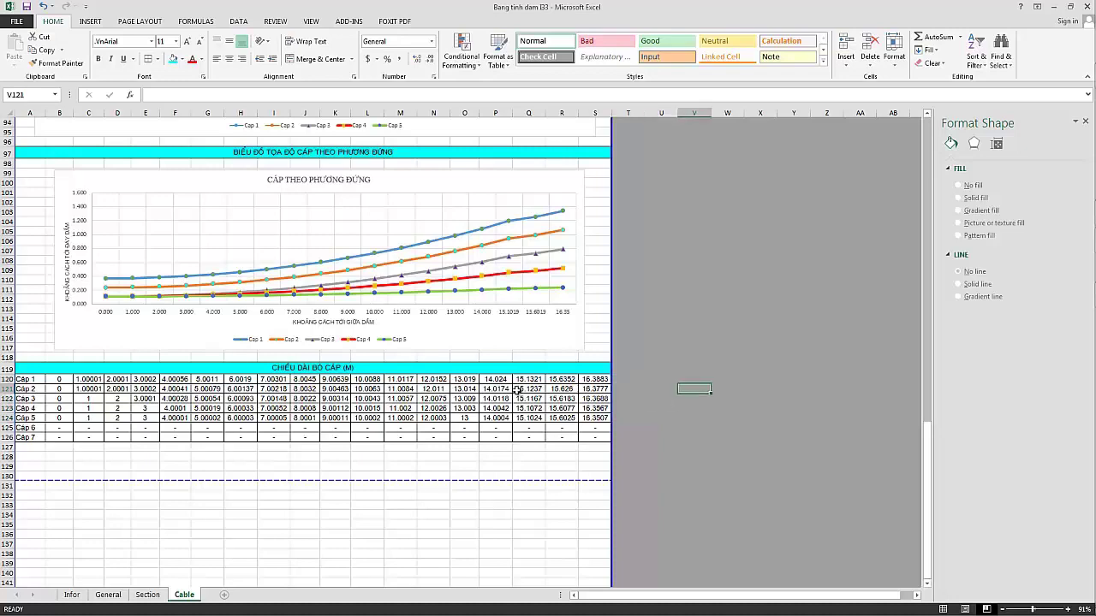
scroll(368, 413, down, 2)
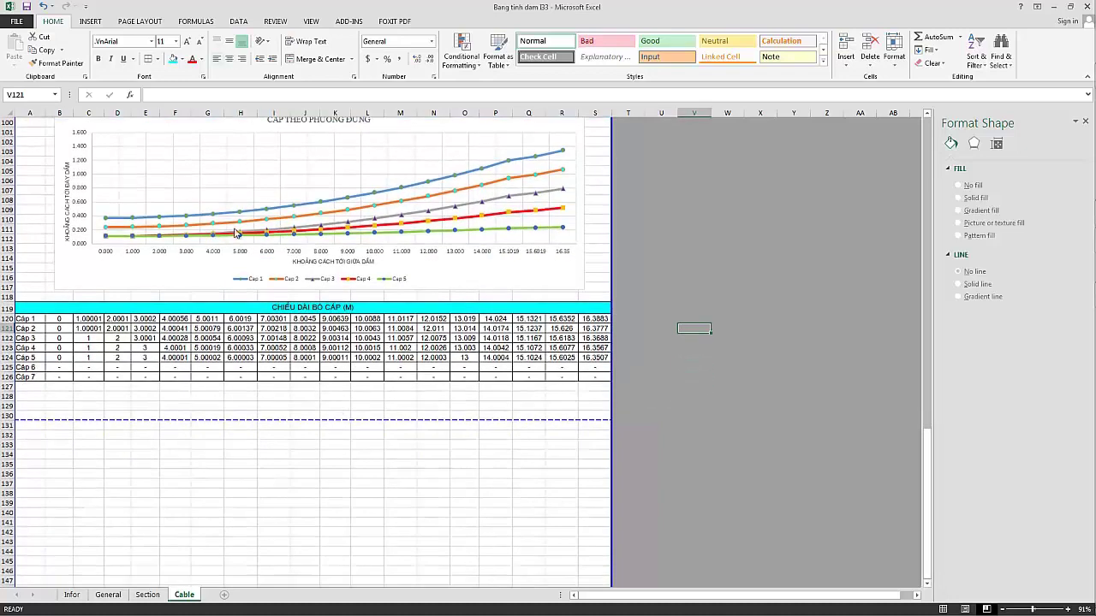
scroll(238, 291, up, 2)
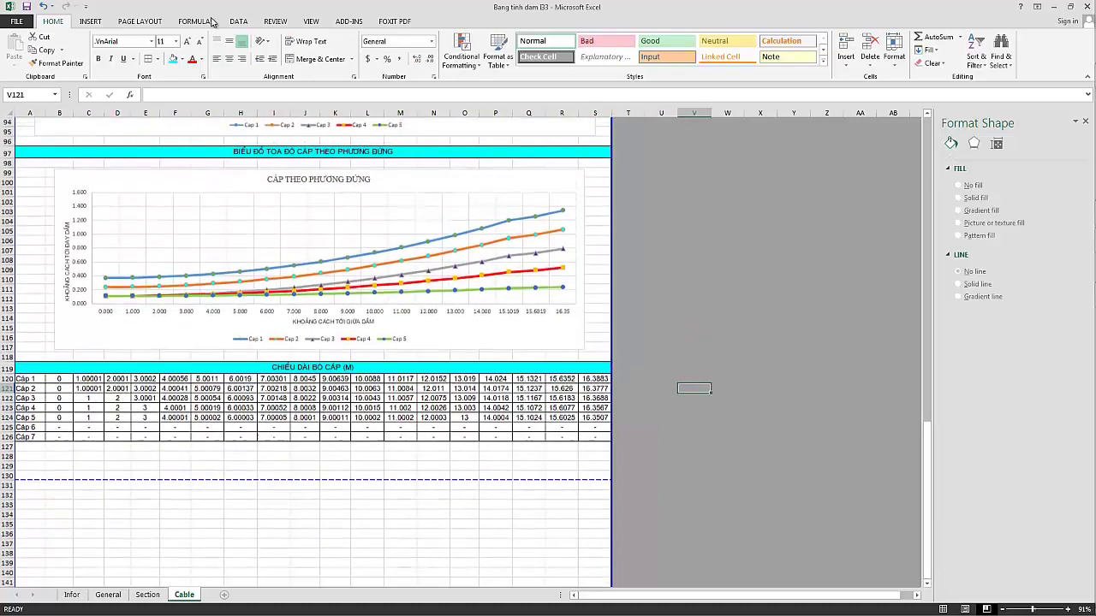
In Page Setup's Sheet tab, change the print area to end at row 126.
click(139, 21)
click(263, 58)
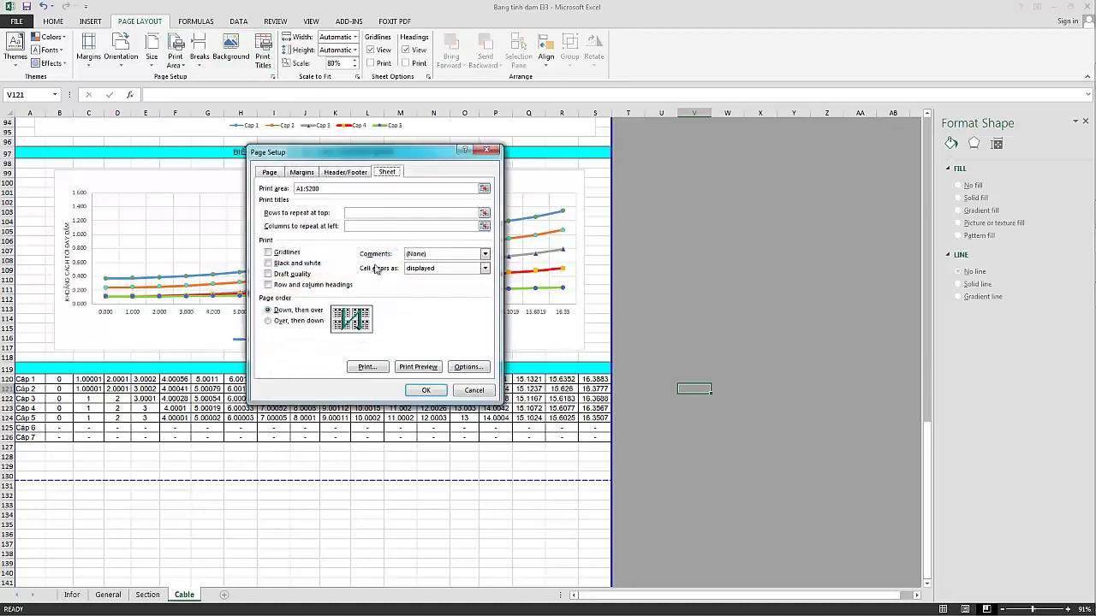
click(341, 190)
key(BackSpace)
key(BackSpace)
key(BackSpace)
text(126)
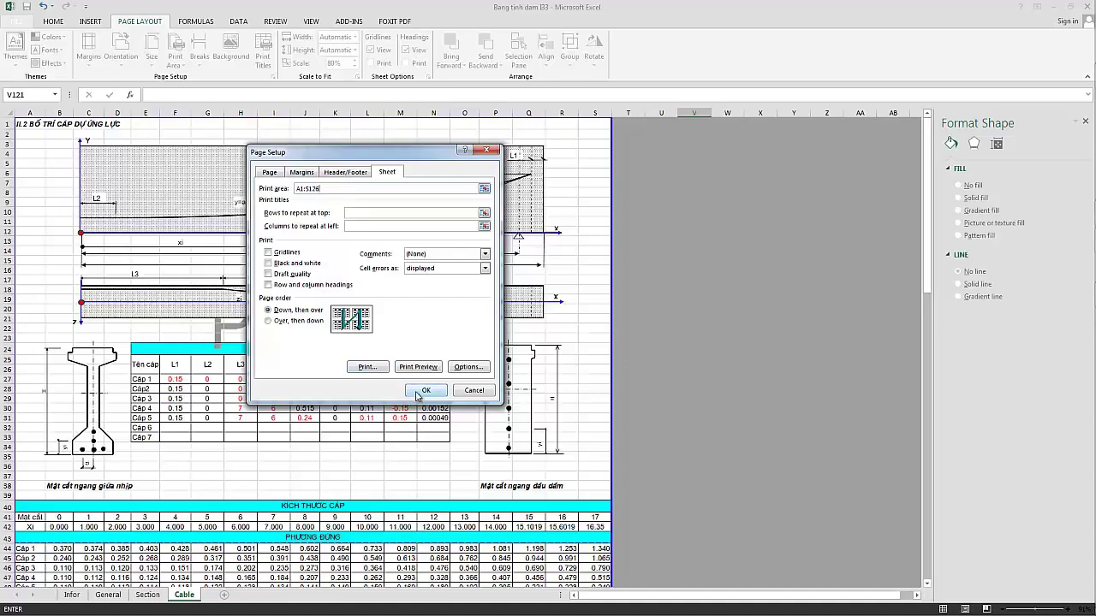
click(424, 390)
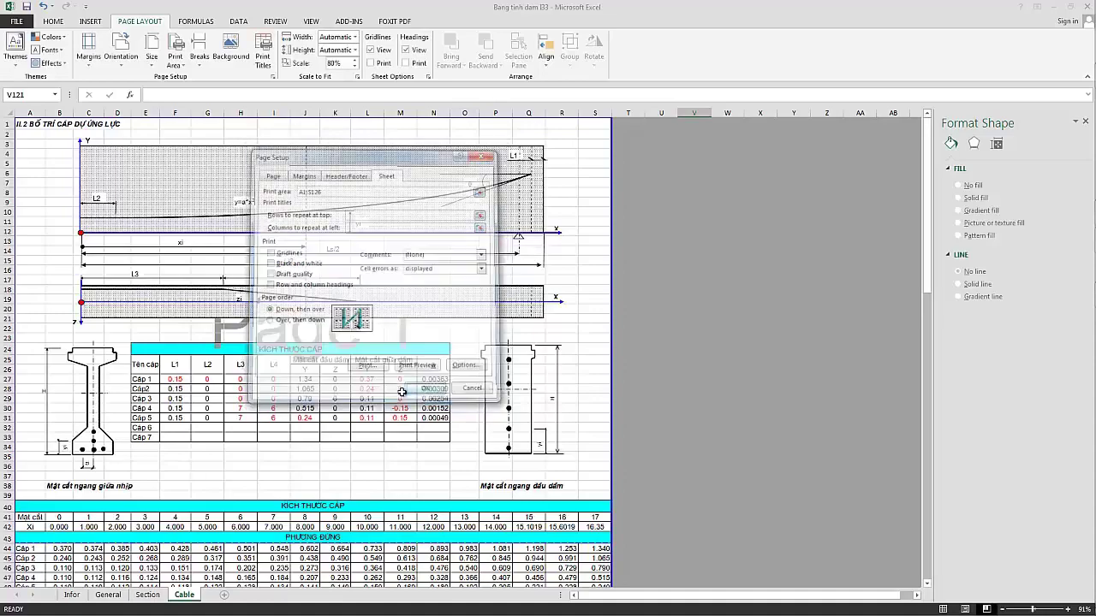
Scroll through the Cable sheet to review the charts and filled length table.
scroll(363, 414, down, 5)
scroll(364, 414, down, 8)
scroll(362, 414, down, 5)
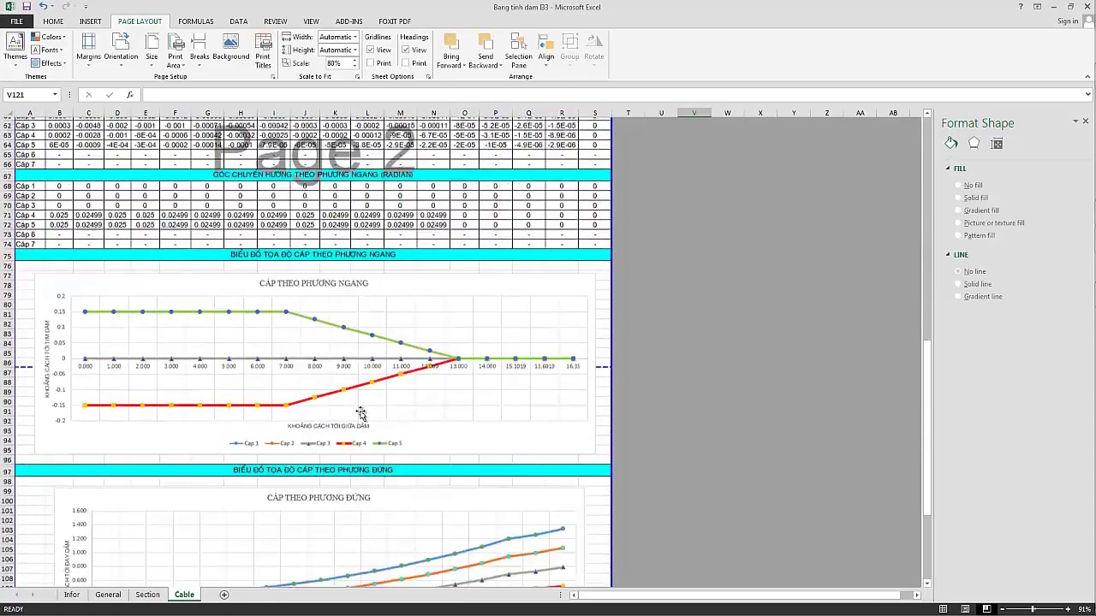
scroll(360, 416, down, 5)
scroll(361, 415, down, 3)
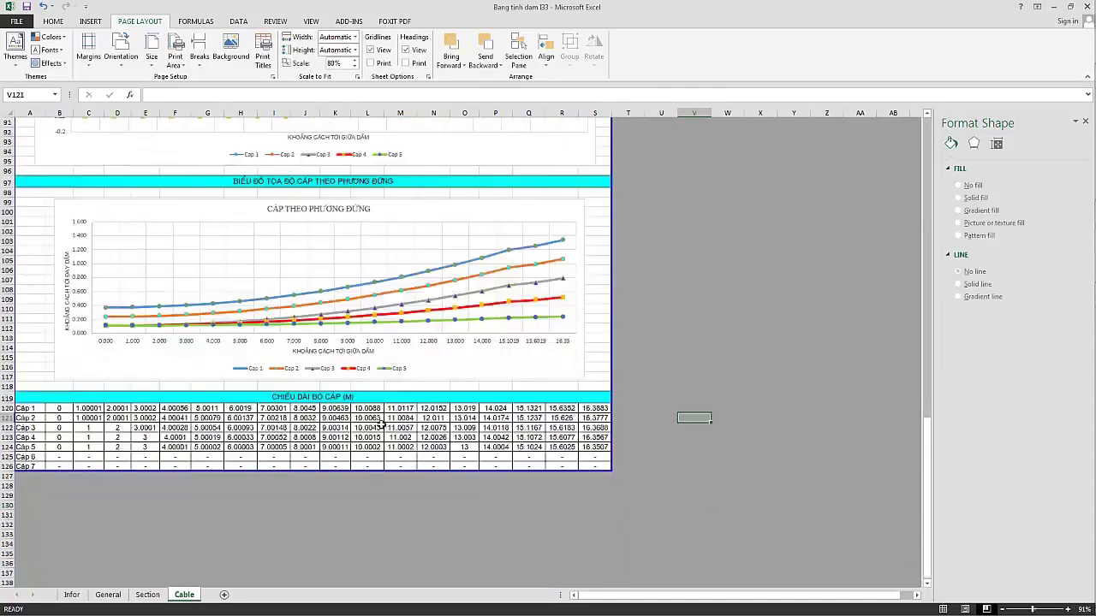
click(325, 495)
scroll(326, 416, up, 2)
scroll(324, 414, up, 2)
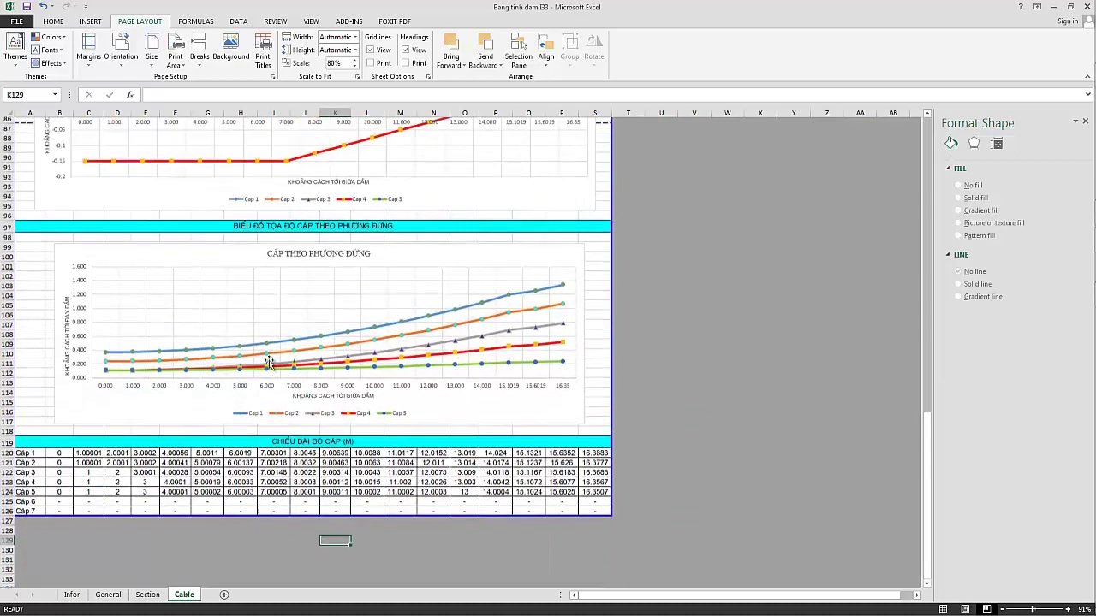
scroll(323, 414, up, 1)
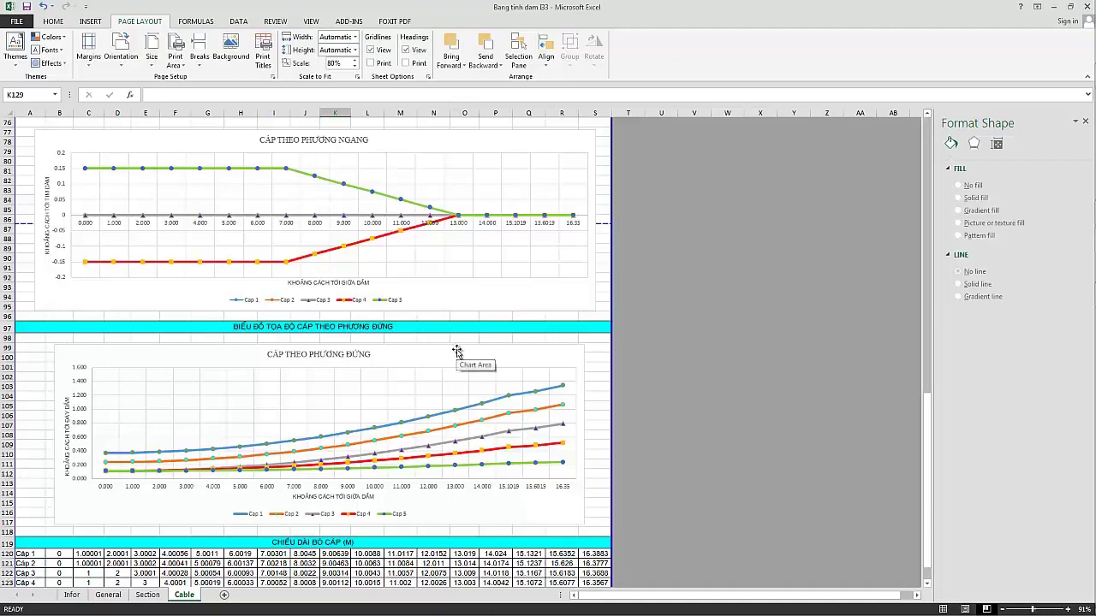
scroll(457, 351, down, 1)
click(630, 327)
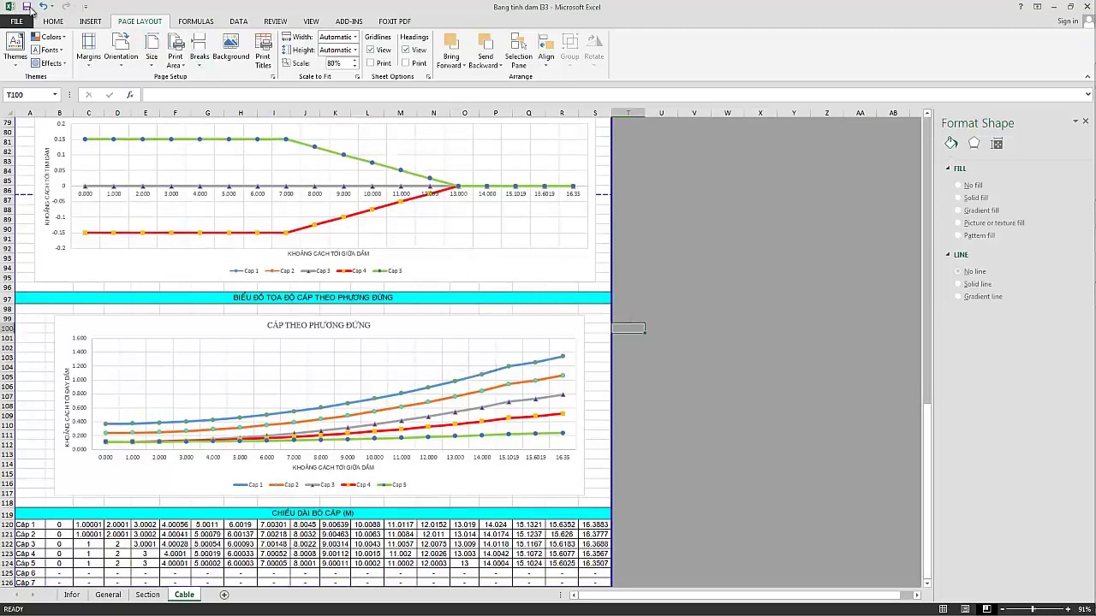
click(726, 328)
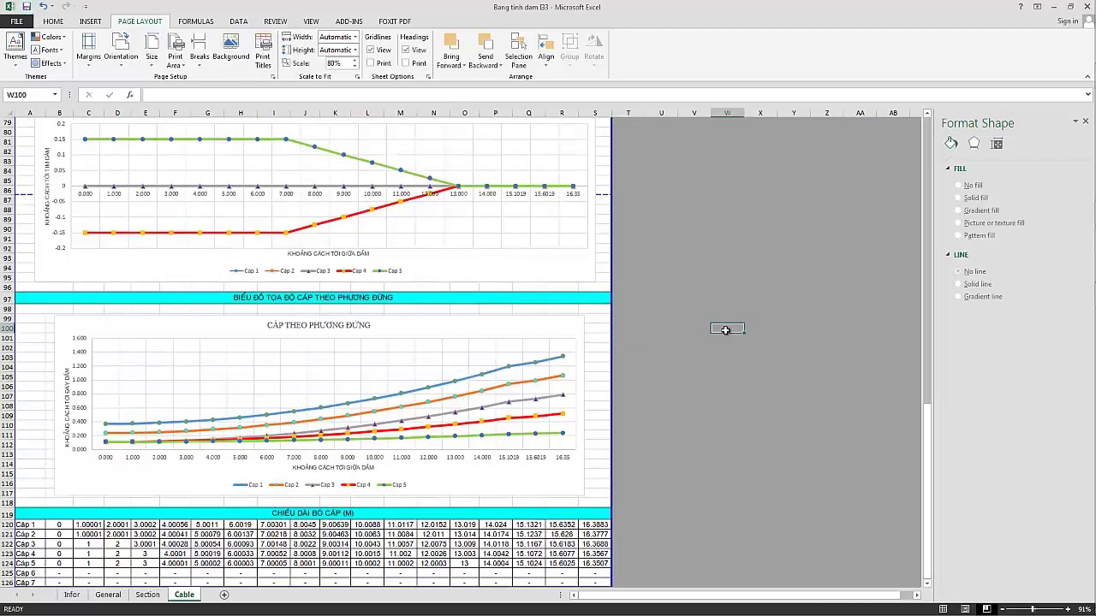